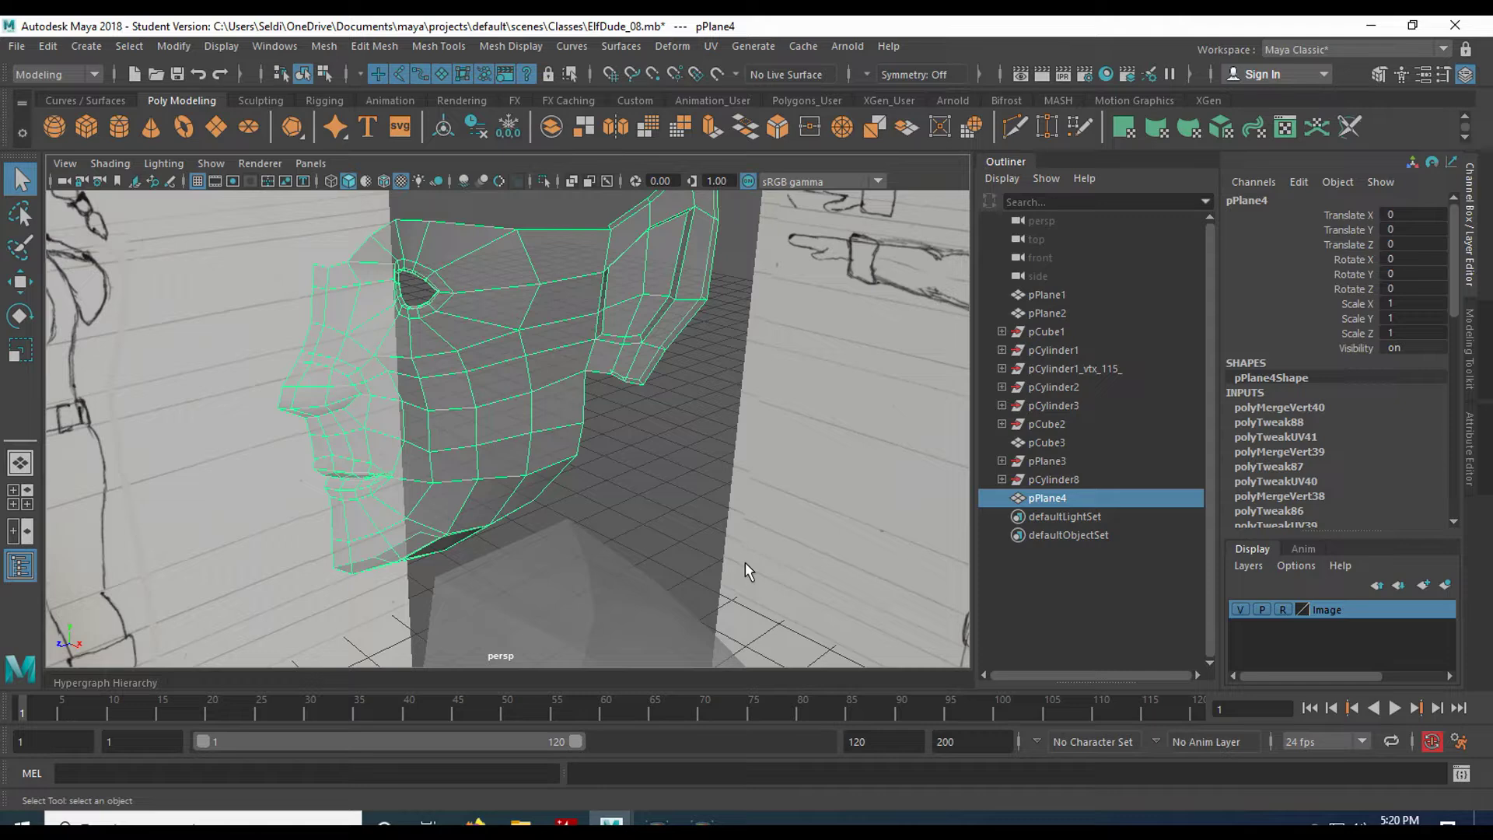
Delete the construction history of the pPlane4 face mesh
{"action": "left_click_drag", "start_coordinate": [594, 432], "coordinate": [630, 455], "text": "alt"}
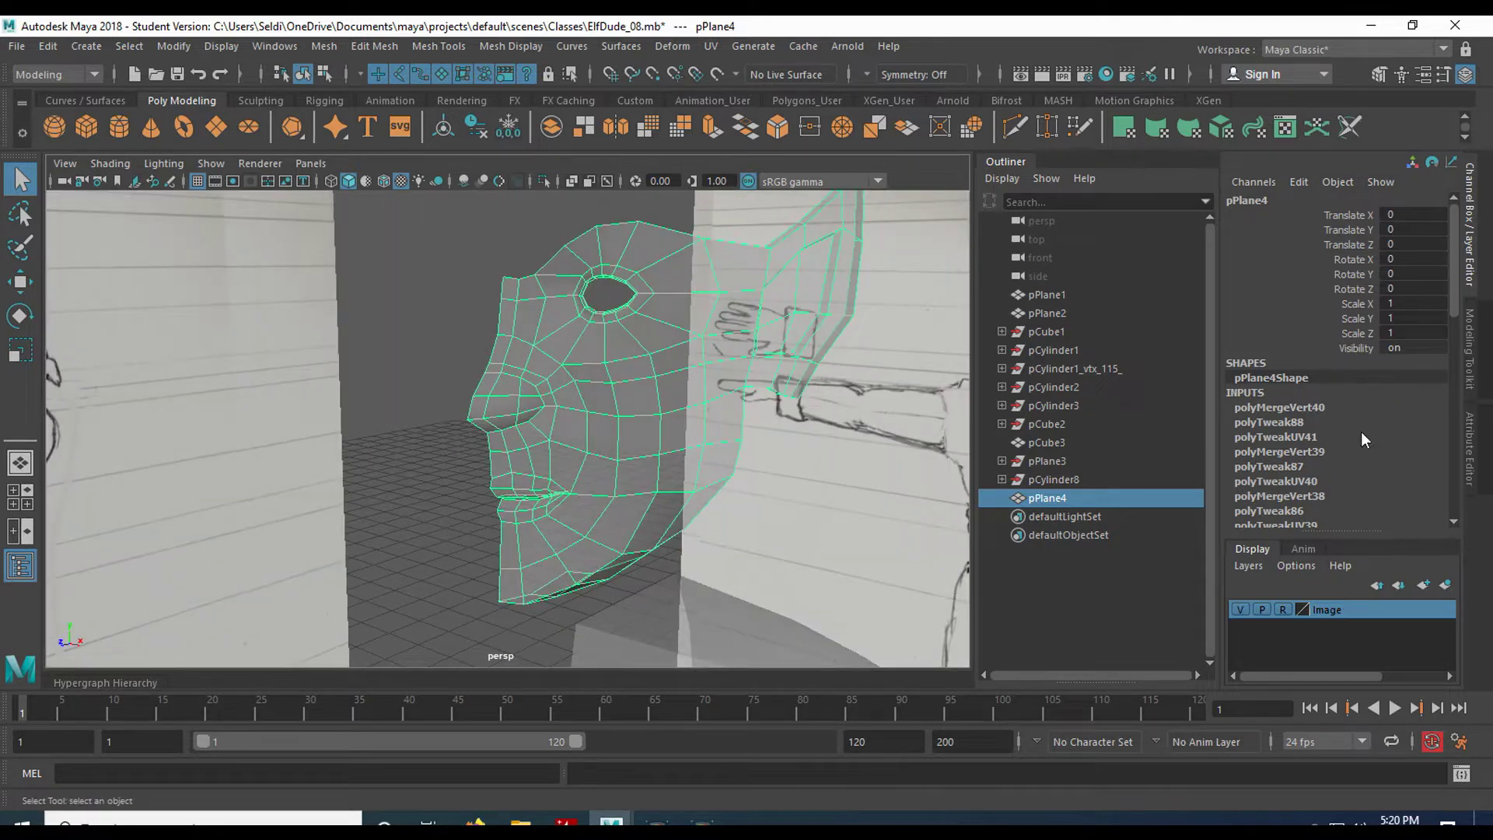
{"action": "scroll", "coordinate": [1297, 386], "scroll_direction": "down", "scroll_amount": 8}
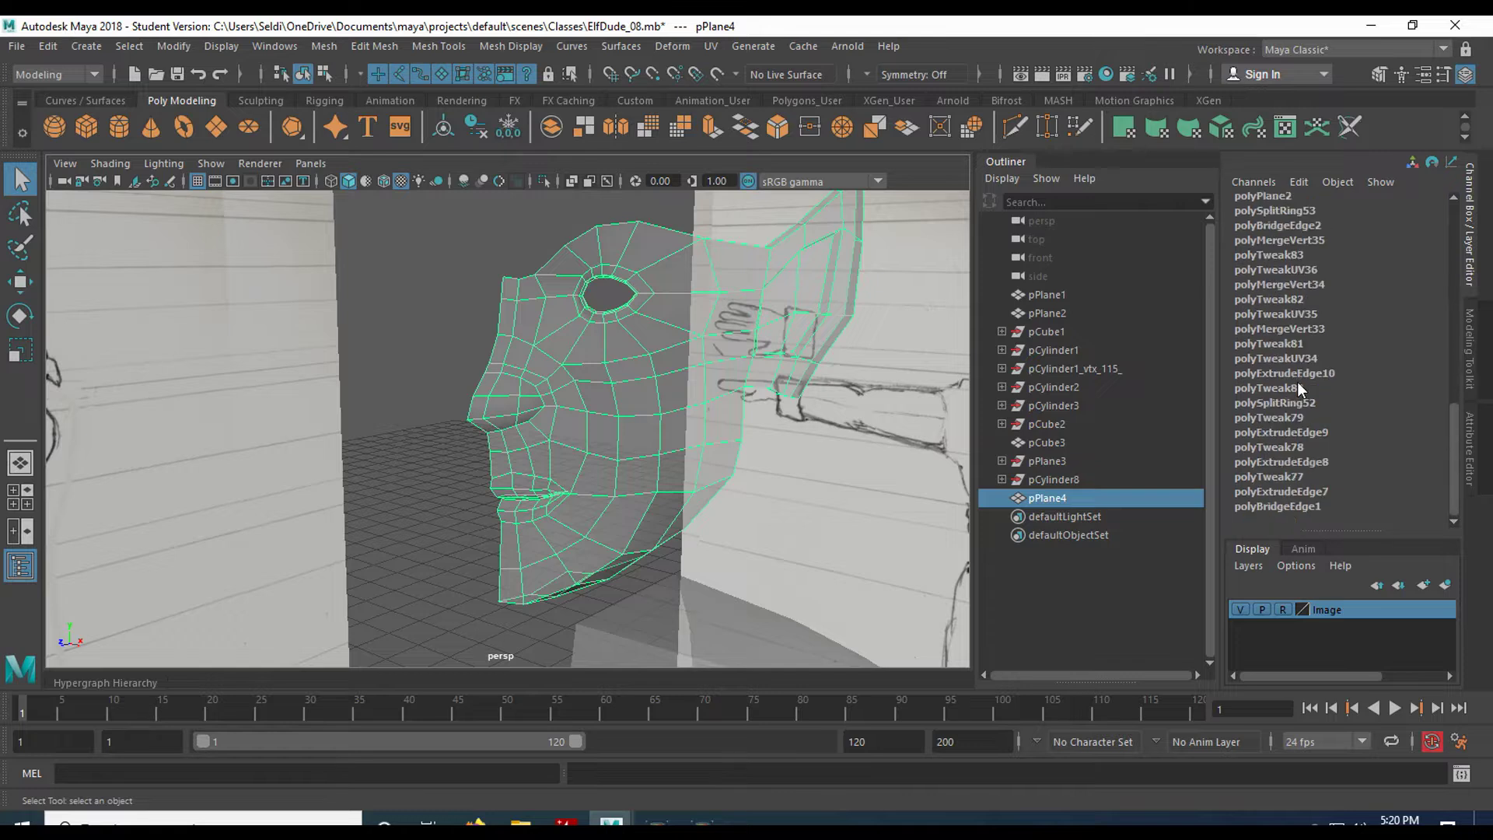
{"action": "scroll", "coordinate": [1292, 386], "scroll_direction": "up", "scroll_amount": 8}
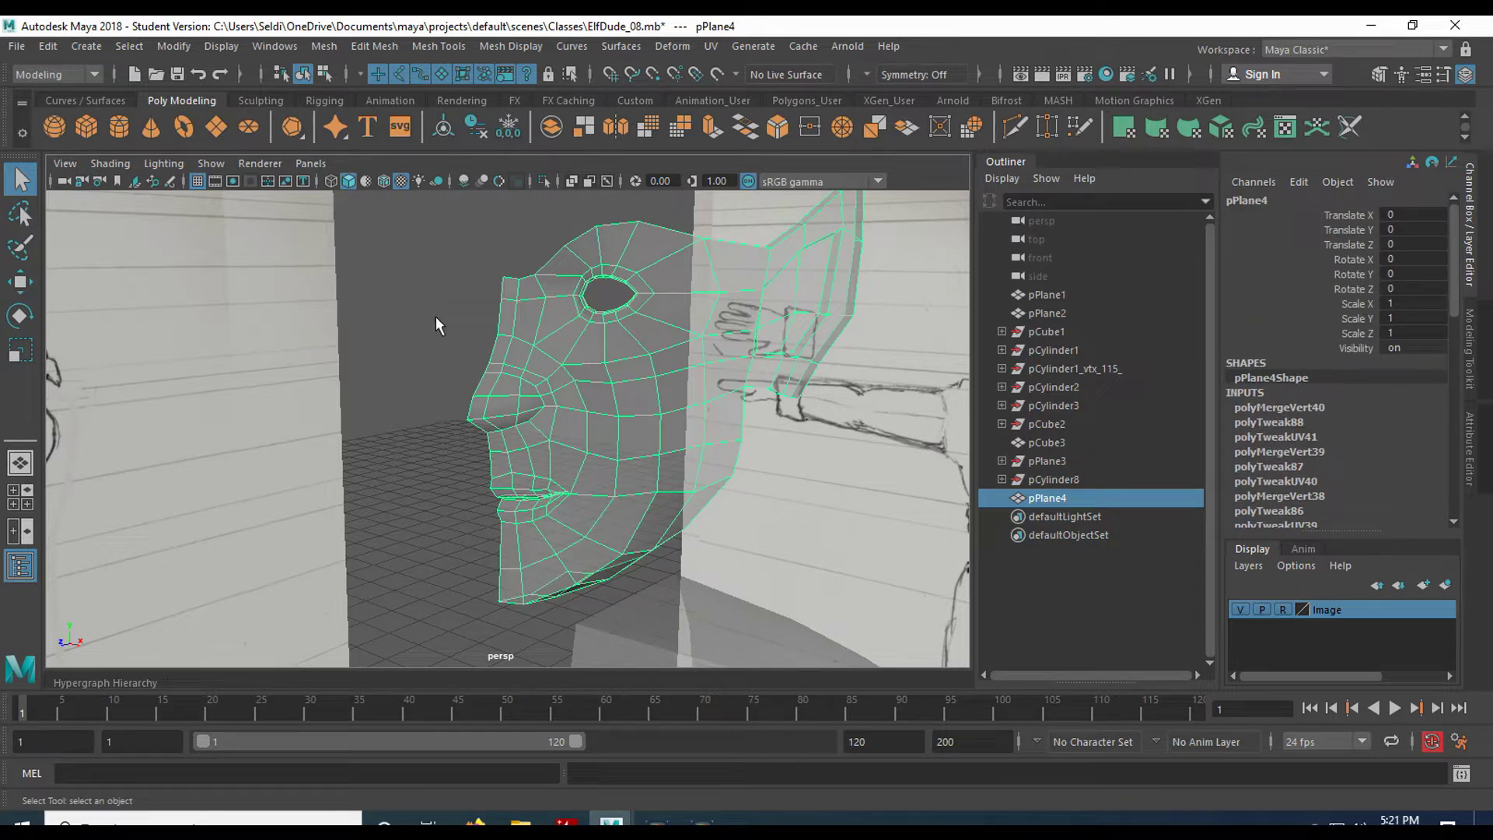
{"action": "left_click", "coordinate": [44, 49]}
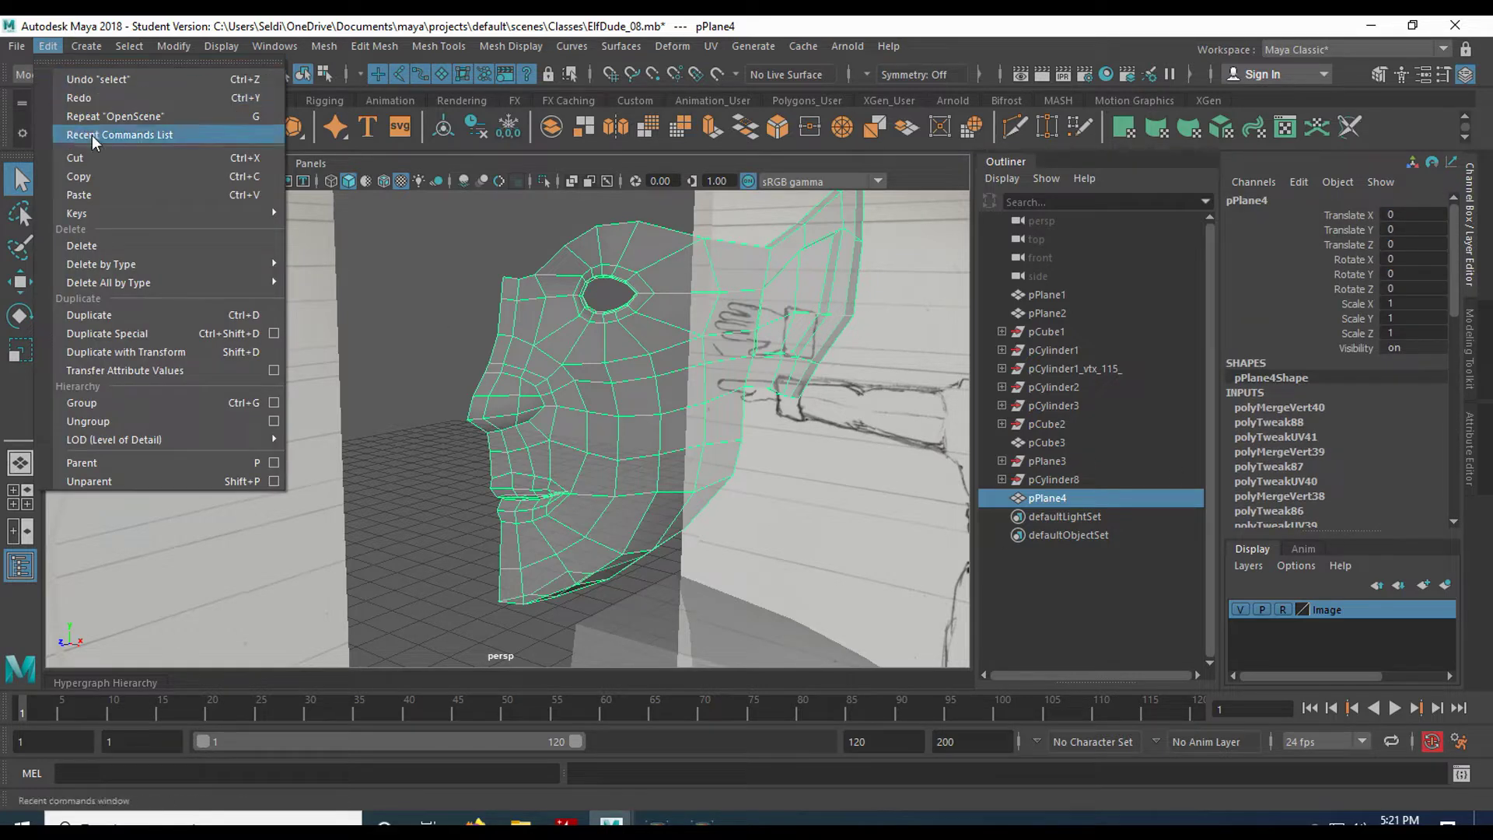
{"action": "mouse_move", "coordinate": [140, 264]}
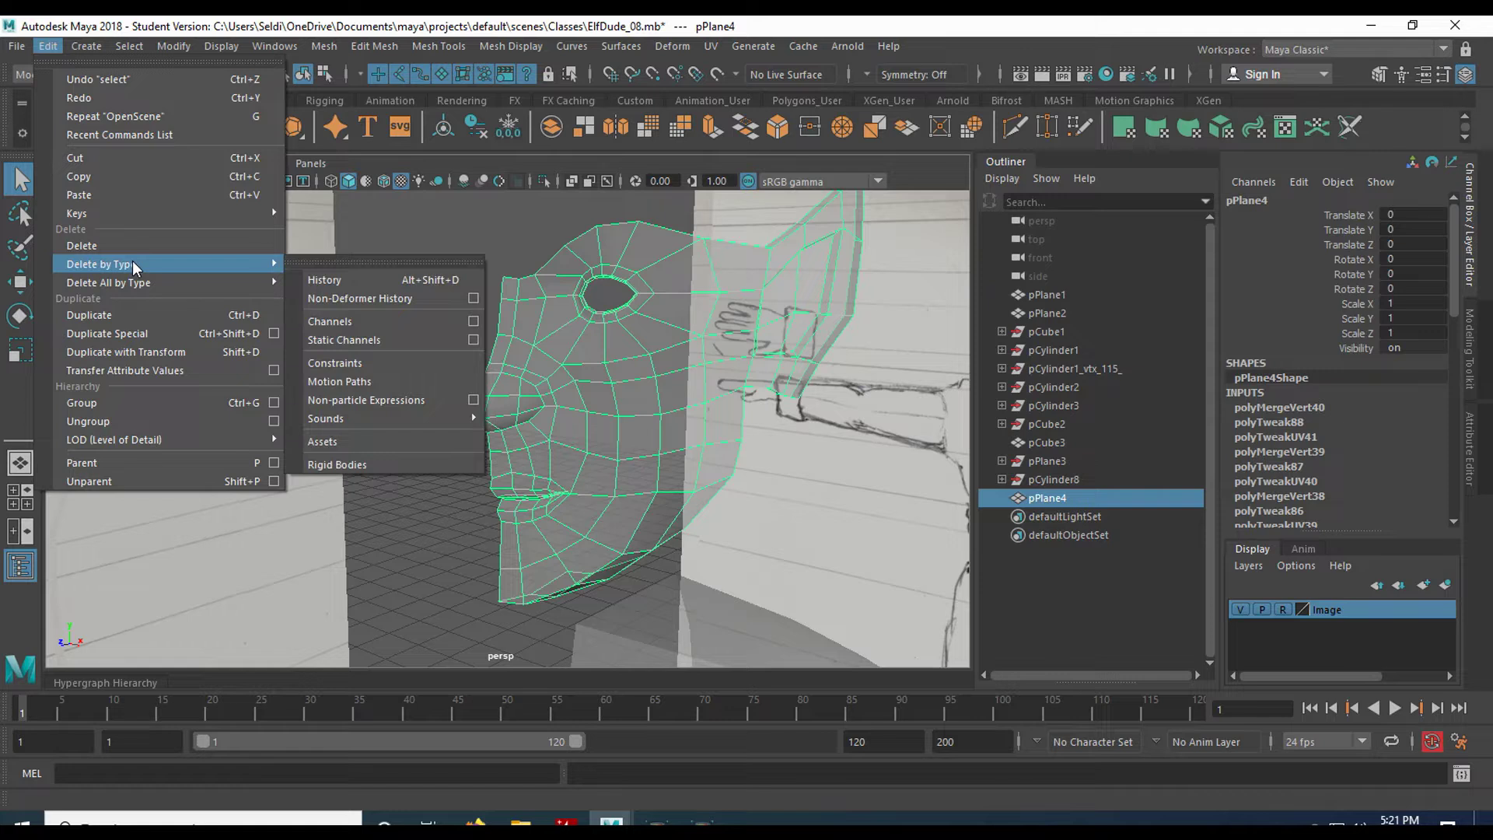
{"action": "left_click", "coordinate": [347, 295]}
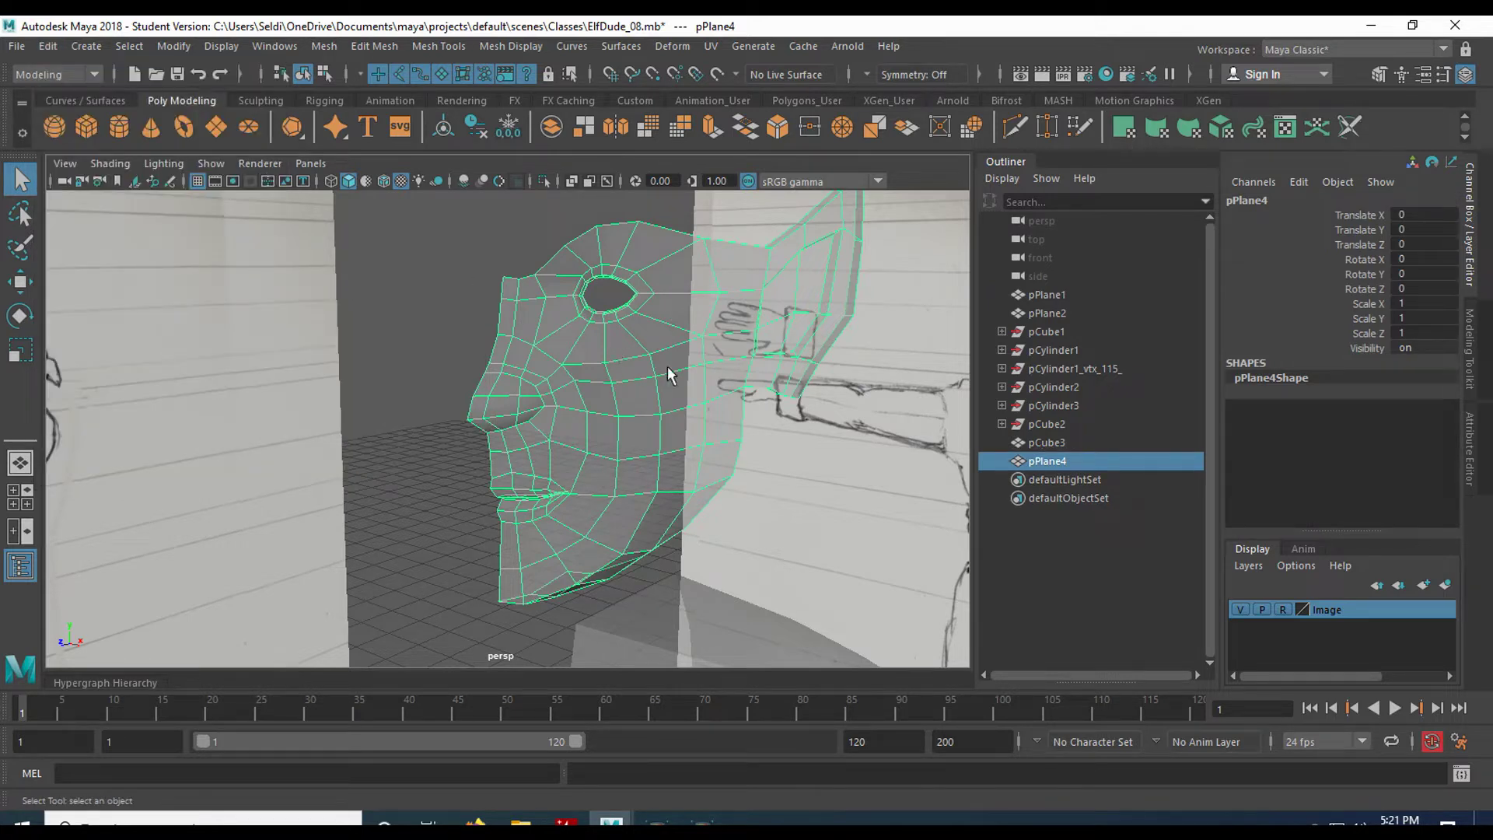
Extrude the face's top border edges from the nose bridge to the temple and raise them up the forehead in the front view
{"action": "scroll", "coordinate": [670, 376], "scroll_direction": "up", "scroll_amount": 2}
{"action": "middle_click_drag", "start_coordinate": [683, 306], "coordinate": [623, 438], "text": "alt"}
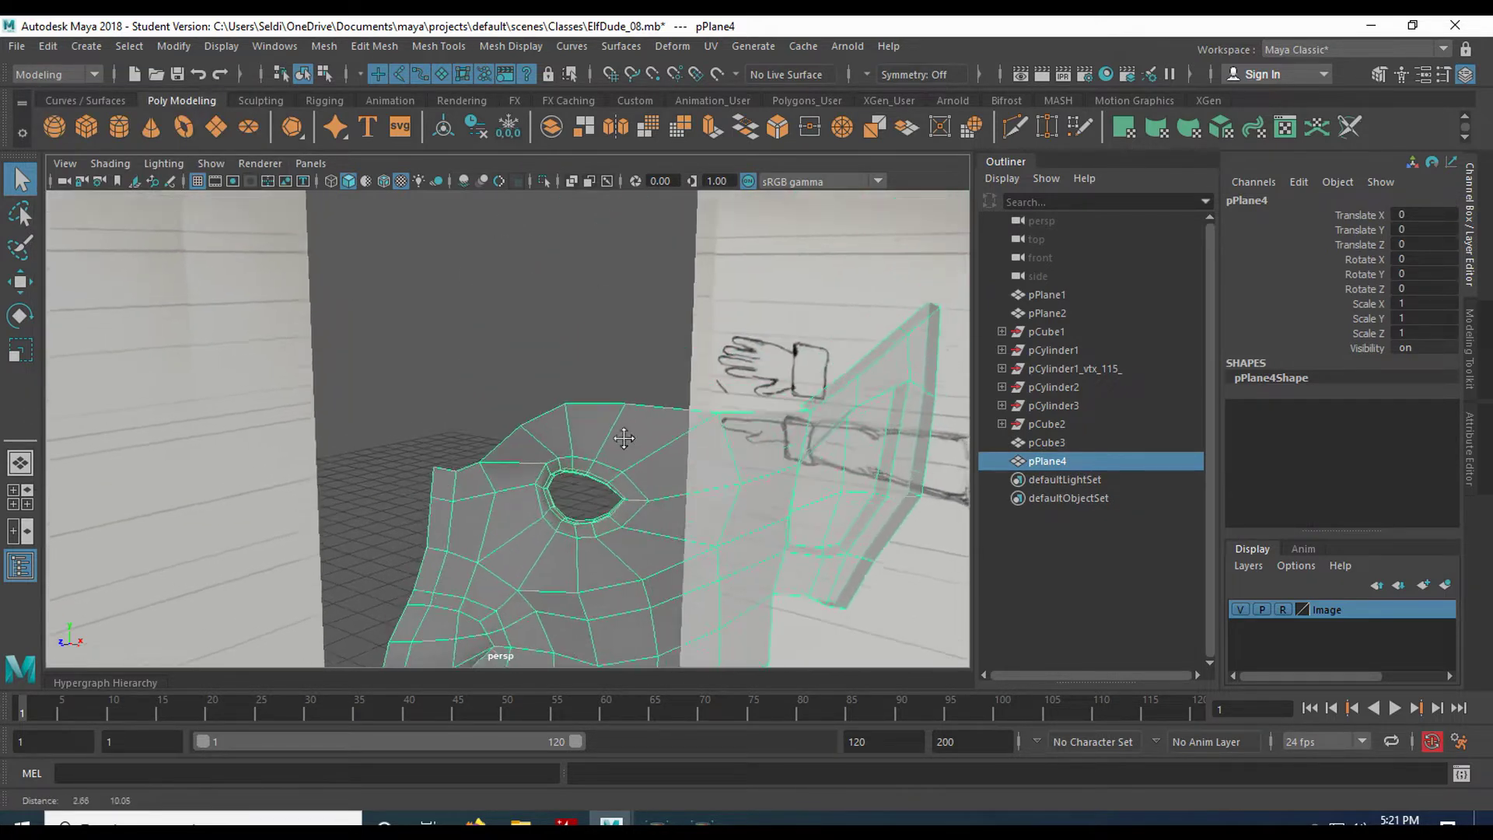
{"action": "scroll", "coordinate": [623, 442], "scroll_direction": "up", "scroll_amount": 2}
{"action": "mouse_move", "coordinate": [623, 442]}
{"action": "left_mouse_down", "text": "alt"}
{"action": "mouse_move", "coordinate": [656, 433]}
{"action": "mouse_move", "coordinate": [619, 436]}
{"action": "left_mouse_up", "text": "alt"}
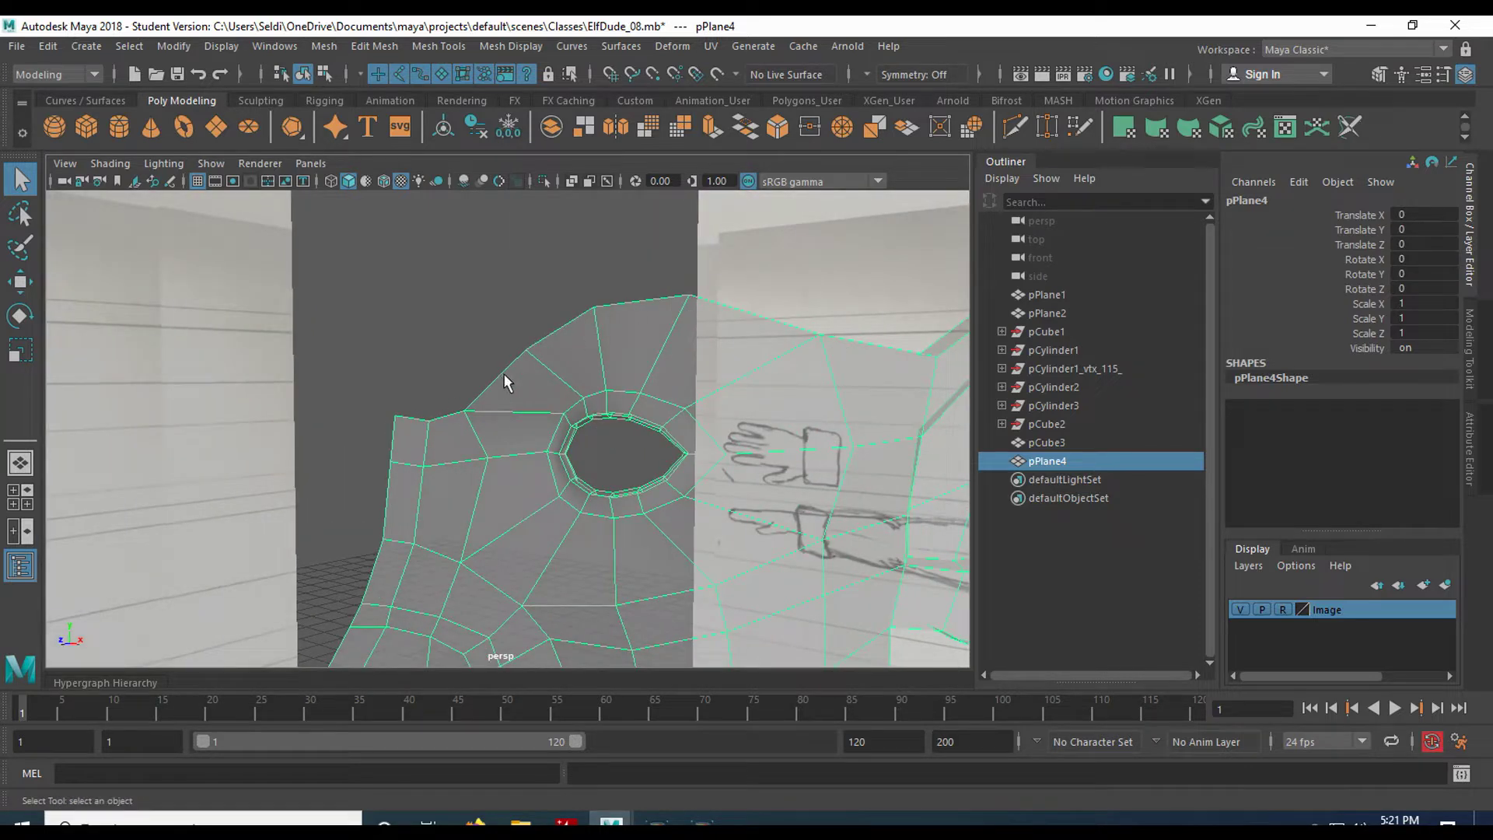
{"action": "right_click_drag", "start_coordinate": [505, 374], "coordinate": [496, 237]}
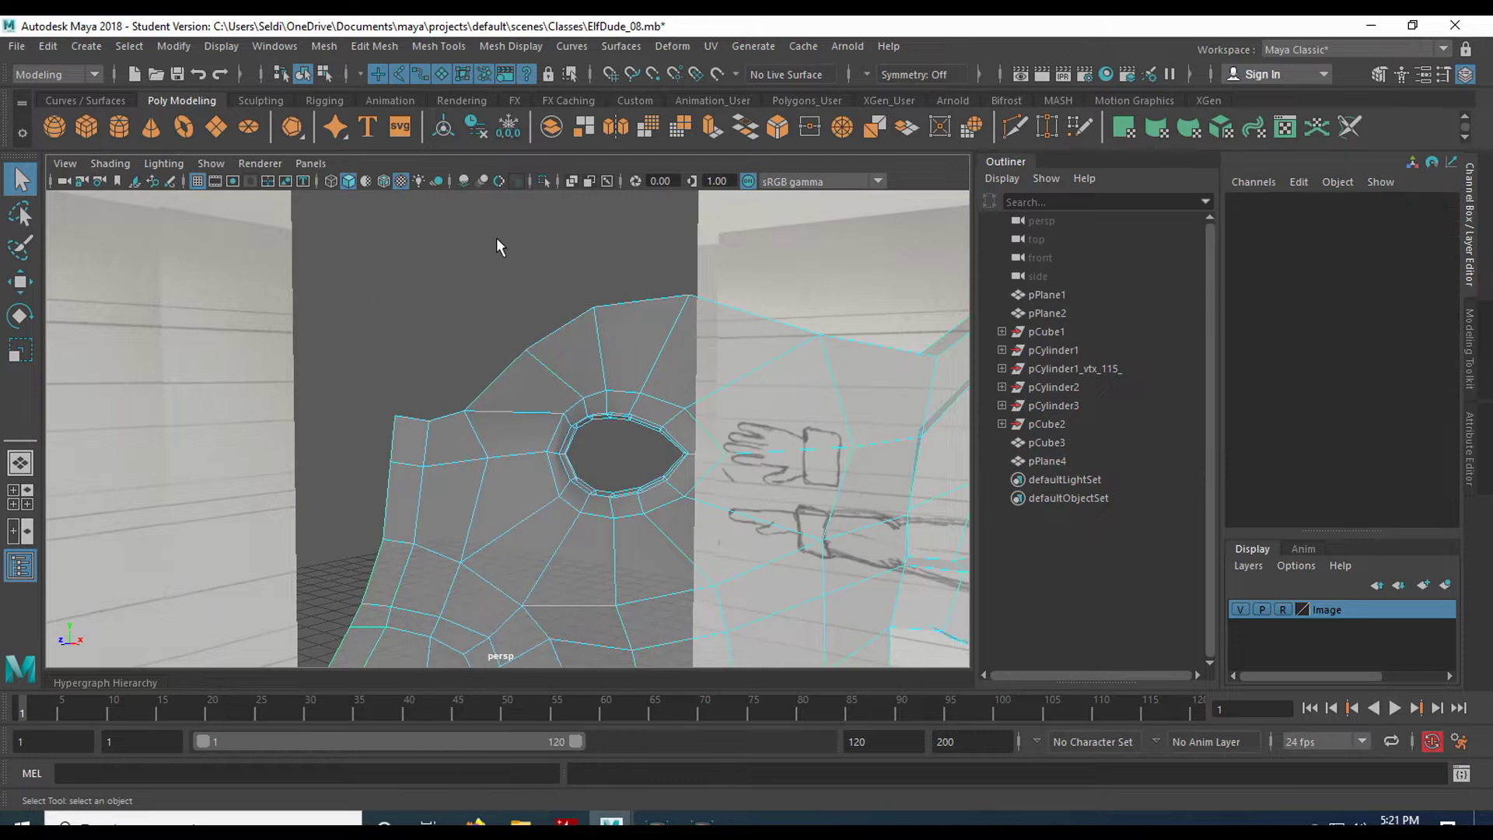
{"action": "left_click", "coordinate": [405, 419]}
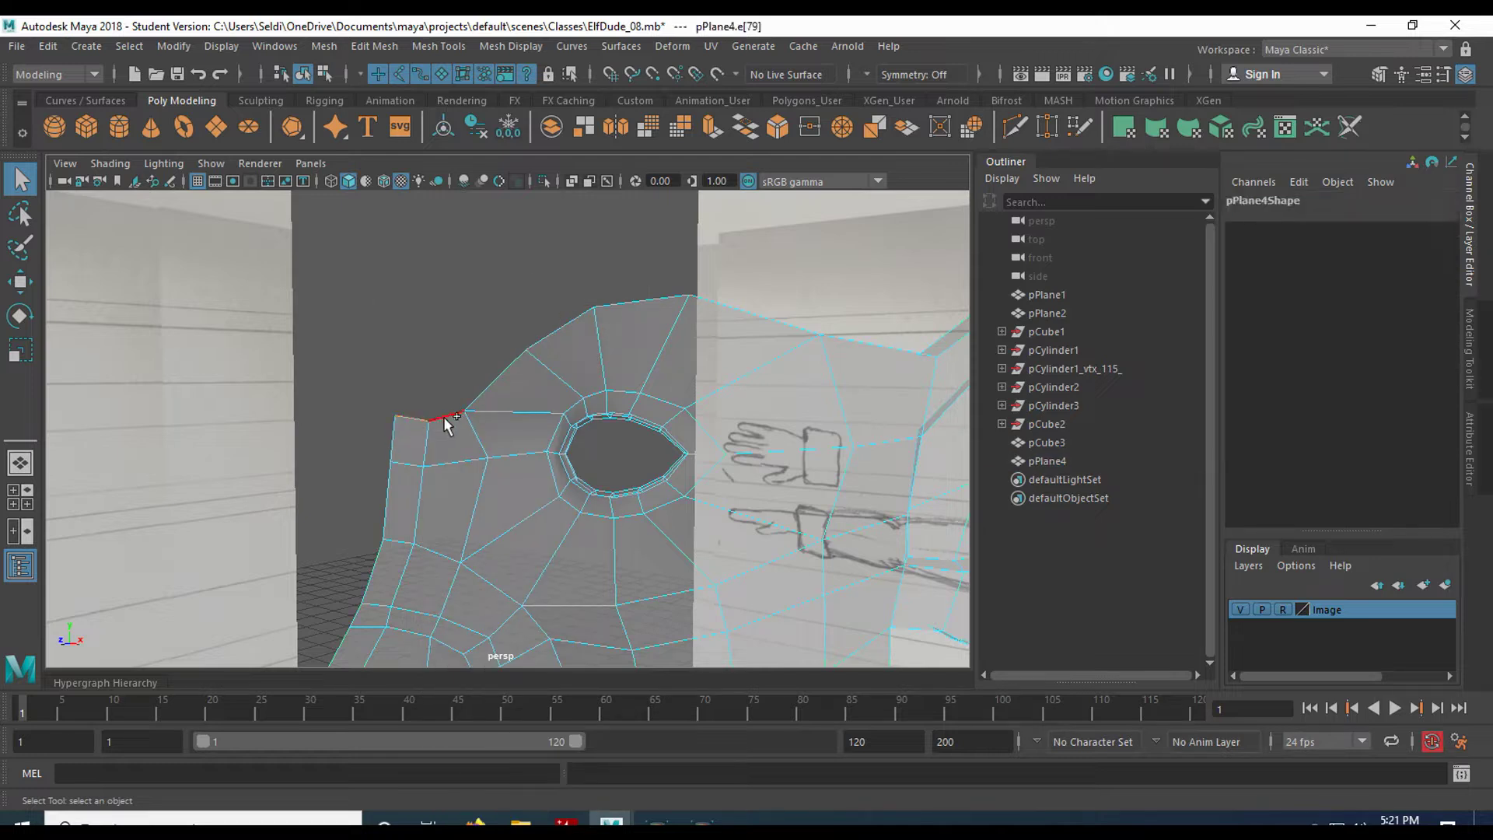
{"action": "left_click", "coordinate": [613, 313], "text": "shift"}
{"action": "left_click", "coordinate": [770, 304], "text": "shift"}
{"action": "left_click_drag", "start_coordinate": [761, 279], "coordinate": [692, 281], "text": "alt"}
{"action": "scroll", "coordinate": [653, 295], "scroll_direction": "down", "scroll_amount": 5}
{"action": "middle_click_drag", "start_coordinate": [512, 307], "coordinate": [558, 388], "text": "alt"}
{"action": "left_click_drag", "start_coordinate": [558, 388], "coordinate": [565, 398], "text": "alt"}
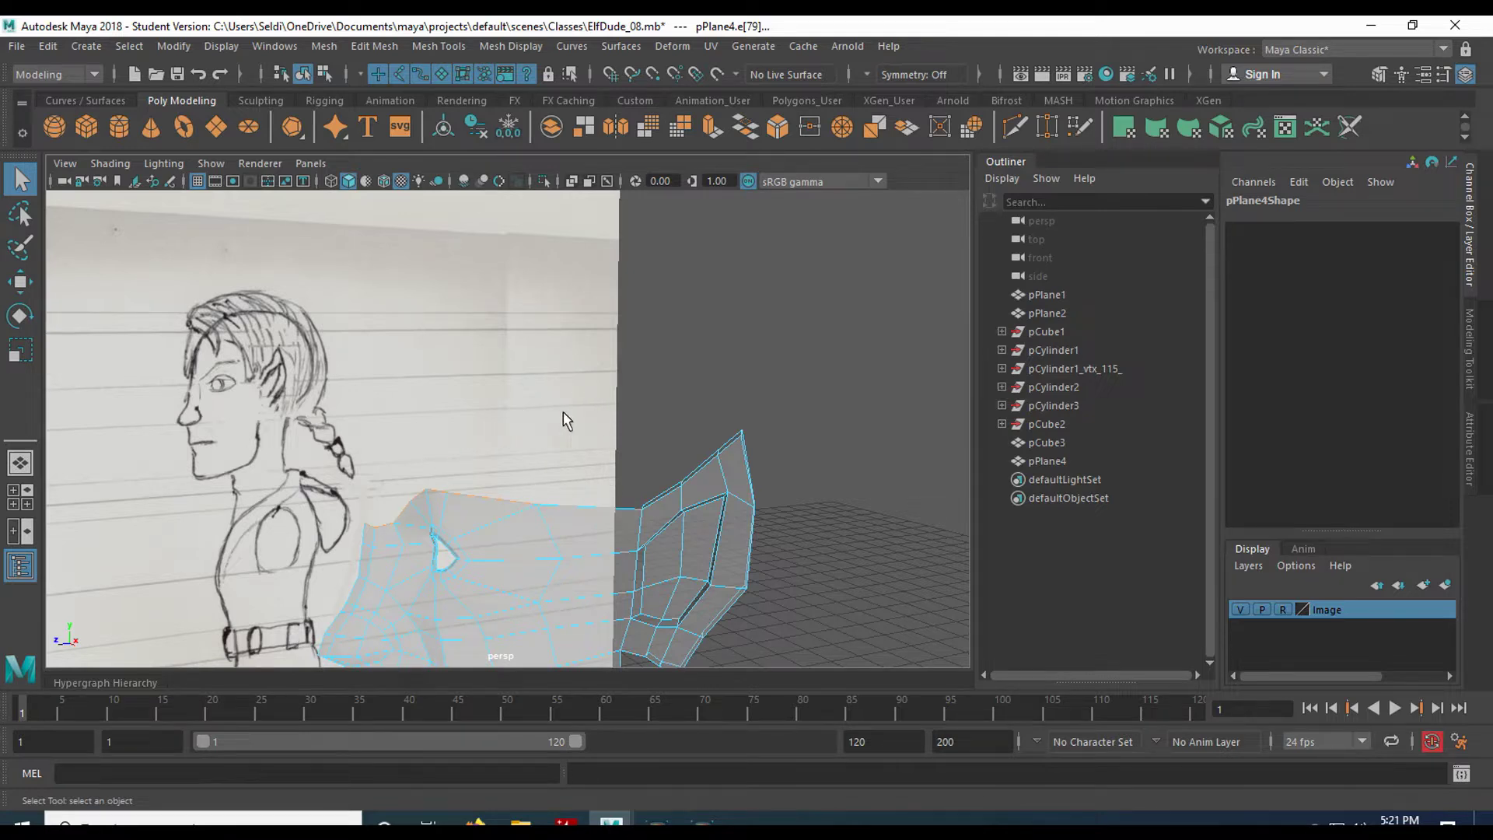
{"action": "key", "text": "space"}
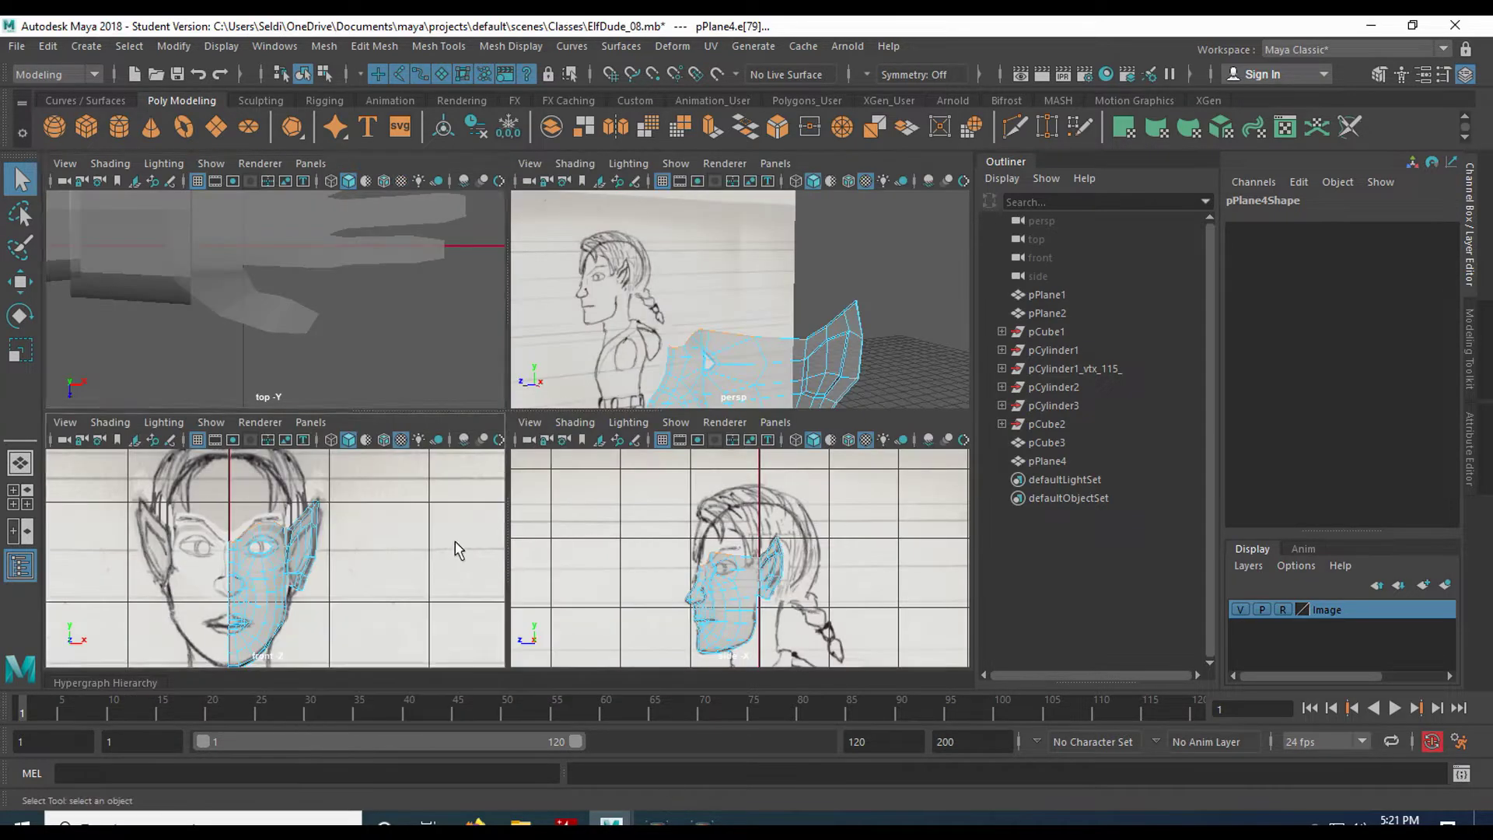
{"action": "key", "text": "space"}
{"action": "scroll", "coordinate": [622, 474], "scroll_direction": "up", "scroll_amount": 5}
{"action": "middle_click_drag", "start_coordinate": [721, 411], "coordinate": [813, 541], "text": "alt"}
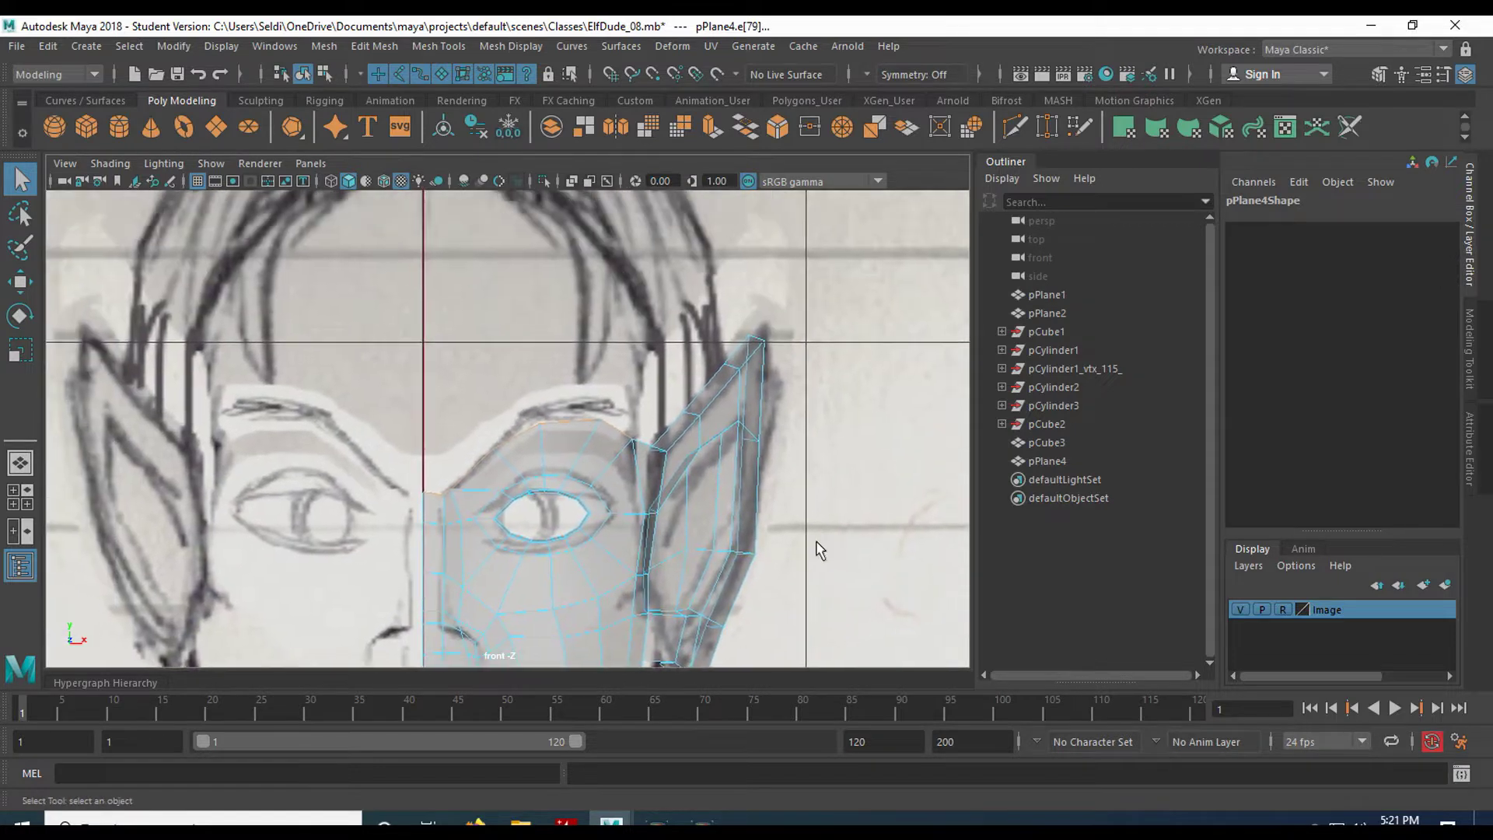
{"action": "scroll", "coordinate": [681, 544], "scroll_direction": "up", "scroll_amount": 2}
{"action": "middle_click_drag", "start_coordinate": [628, 507], "coordinate": [627, 439], "text": "alt"}
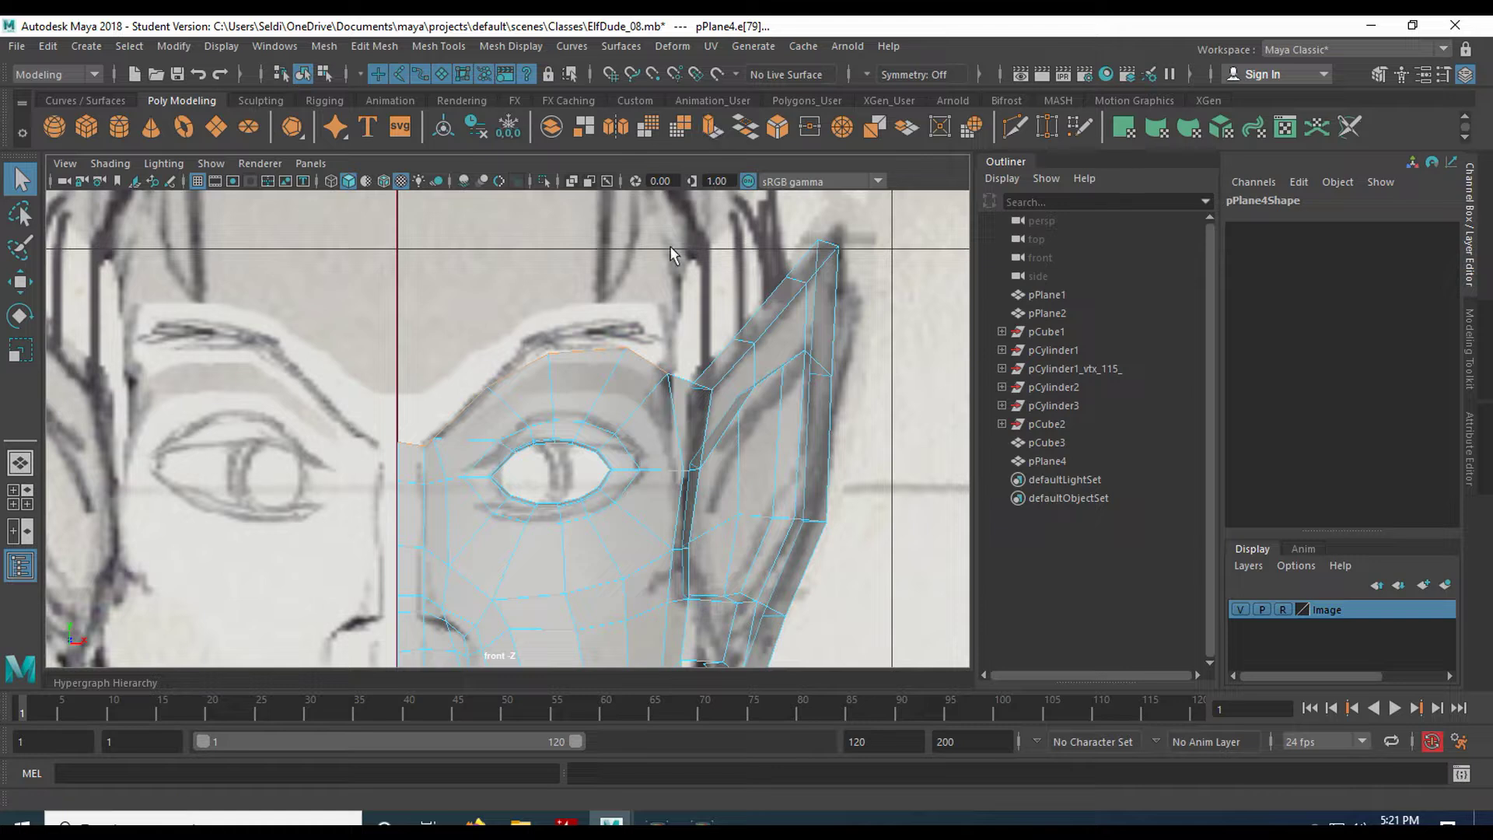
{"action": "key", "text": "ctrl+e"}
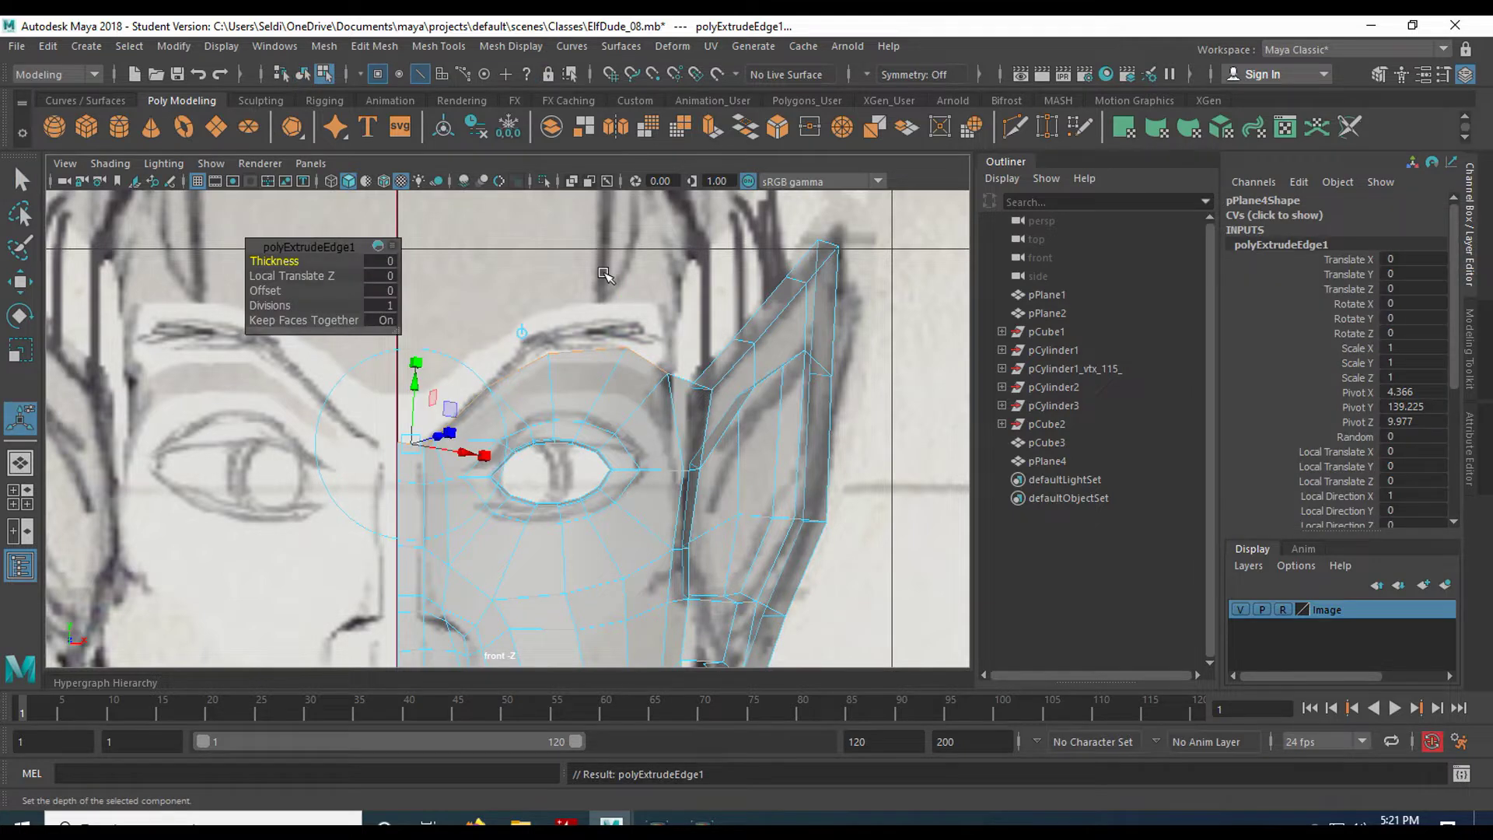
{"action": "key", "text": "w"}
{"action": "left_click_drag", "start_coordinate": [544, 291], "coordinate": [556, 171]}
Raise the new forehead vertices one by one in the front view to form a smooth, gently arched top edge
{"action": "scroll", "coordinate": [675, 330], "scroll_direction": "up", "scroll_amount": 2}
{"action": "middle_click_drag", "start_coordinate": [689, 277], "coordinate": [684, 427], "text": "alt"}
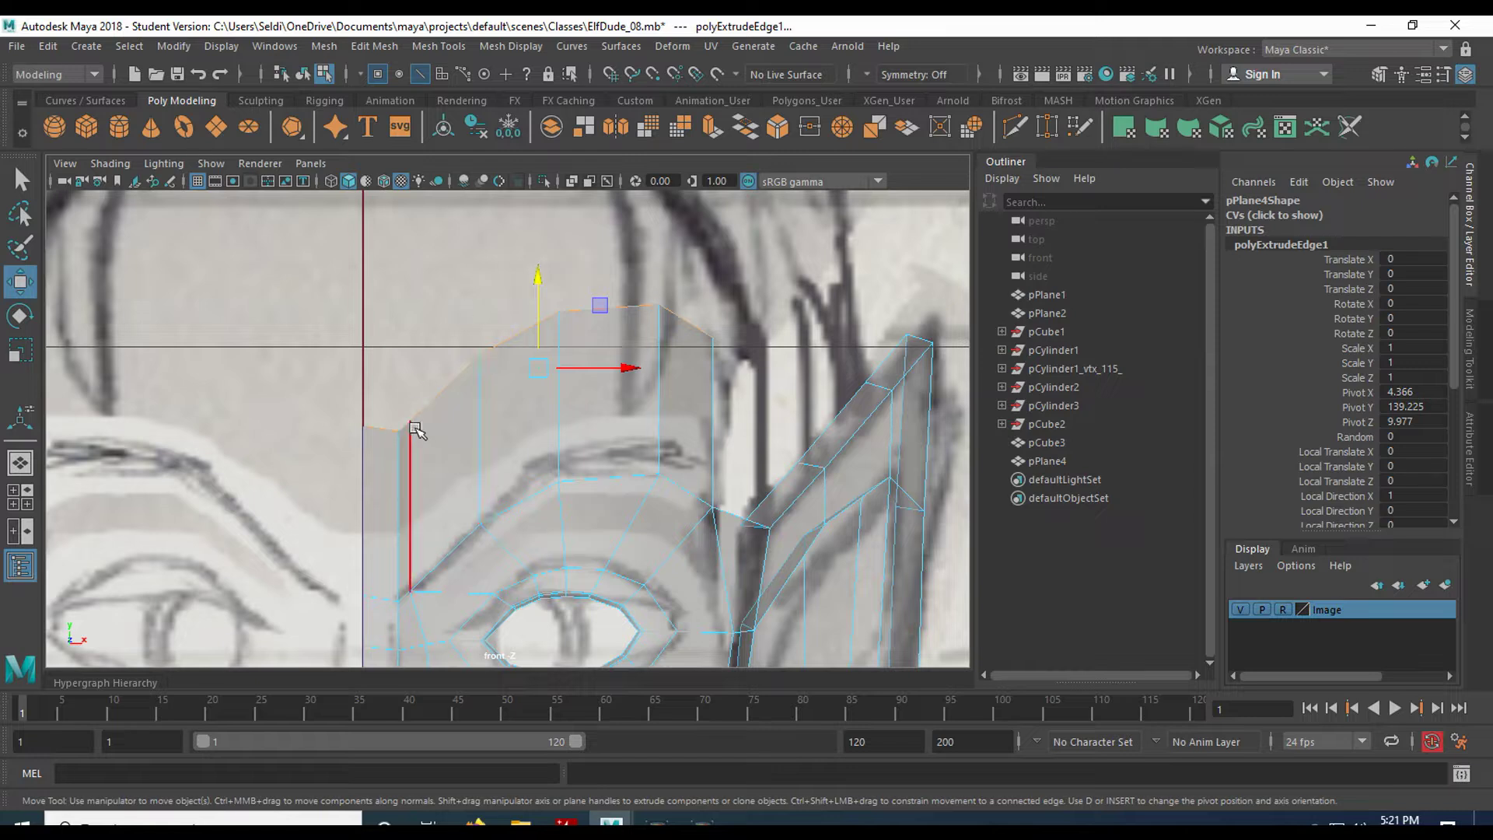
{"action": "right_click_drag", "start_coordinate": [435, 425], "coordinate": [355, 294]}
{"action": "left_click_drag", "start_coordinate": [352, 369], "coordinate": [384, 447]}
{"action": "left_click_drag", "start_coordinate": [367, 342], "coordinate": [367, 239]}
{"action": "left_click_drag", "start_coordinate": [380, 399], "coordinate": [430, 441]}
{"action": "left_click_drag", "start_coordinate": [412, 354], "coordinate": [410, 243]}
{"action": "left_click", "coordinate": [471, 357]}
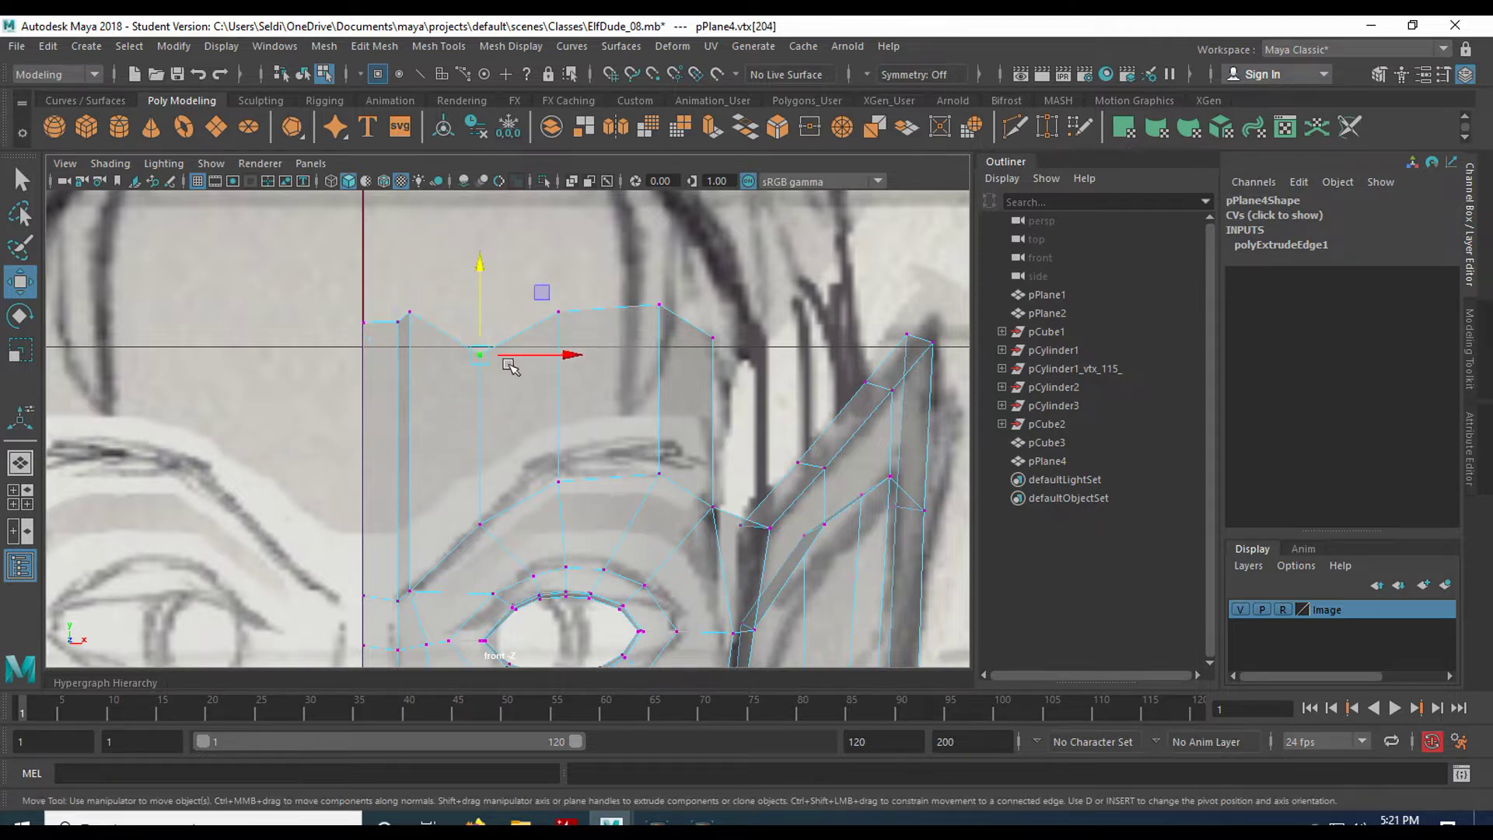
{"action": "left_click_drag", "start_coordinate": [482, 284], "coordinate": [606, 312]}
{"action": "key", "text": "ctrl+z"}
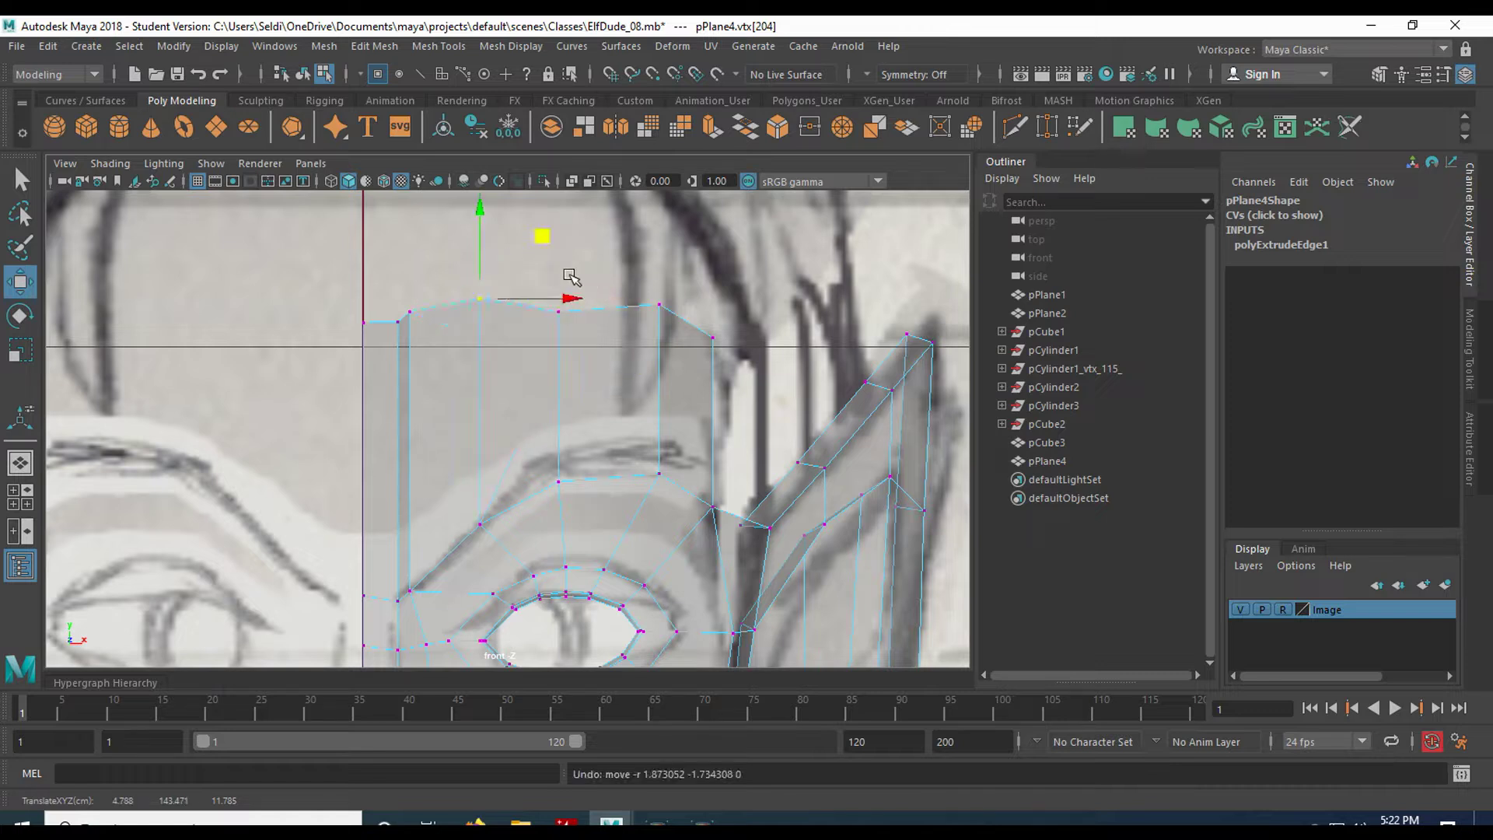
{"action": "left_click_drag", "start_coordinate": [529, 343], "coordinate": [557, 247]}
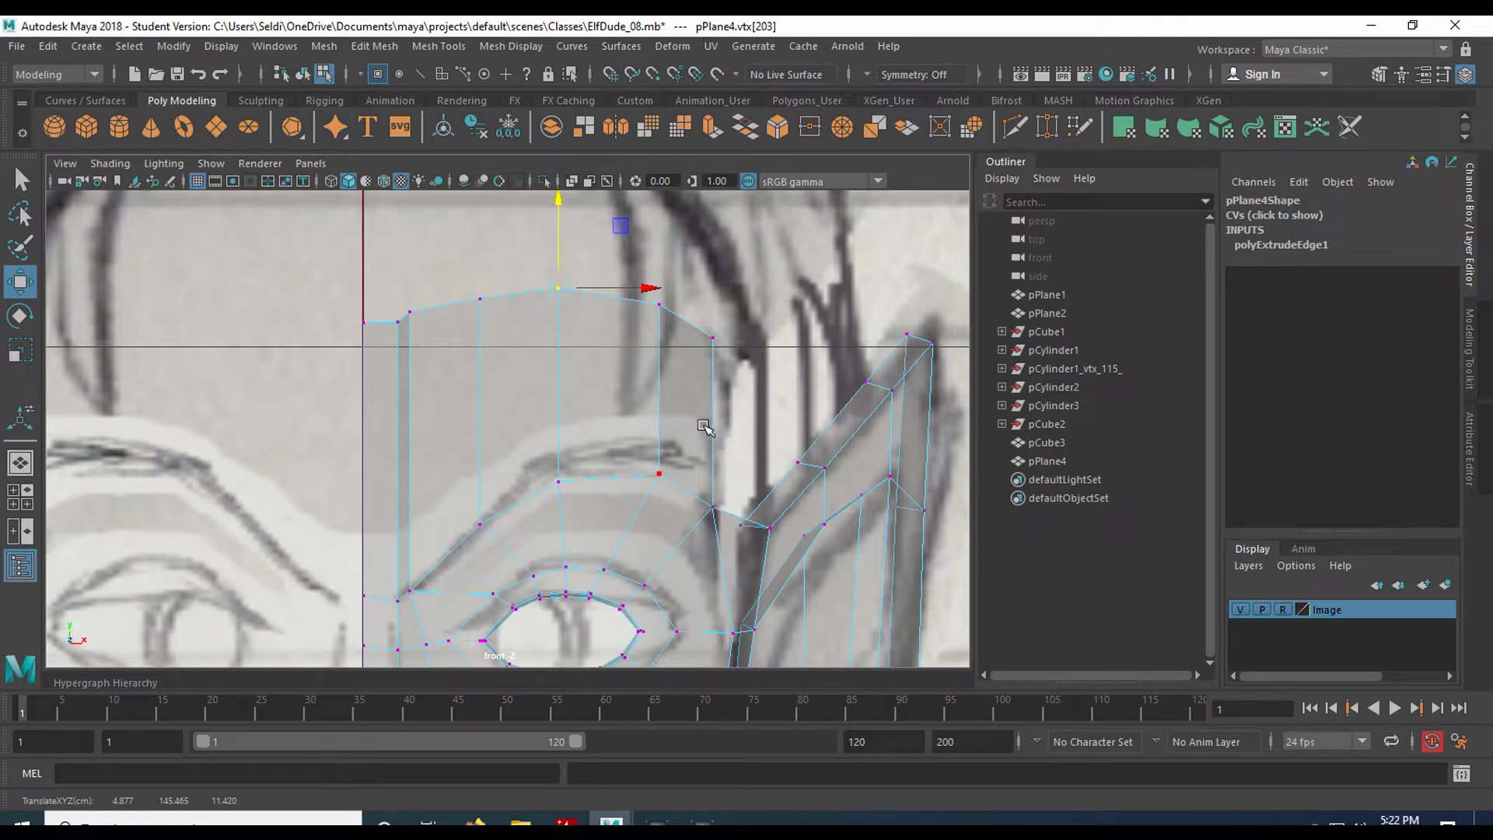
Reposition the forehead's top vertices in the side view to follow the head profile in the reference sketch
{"action": "key", "text": "space"}
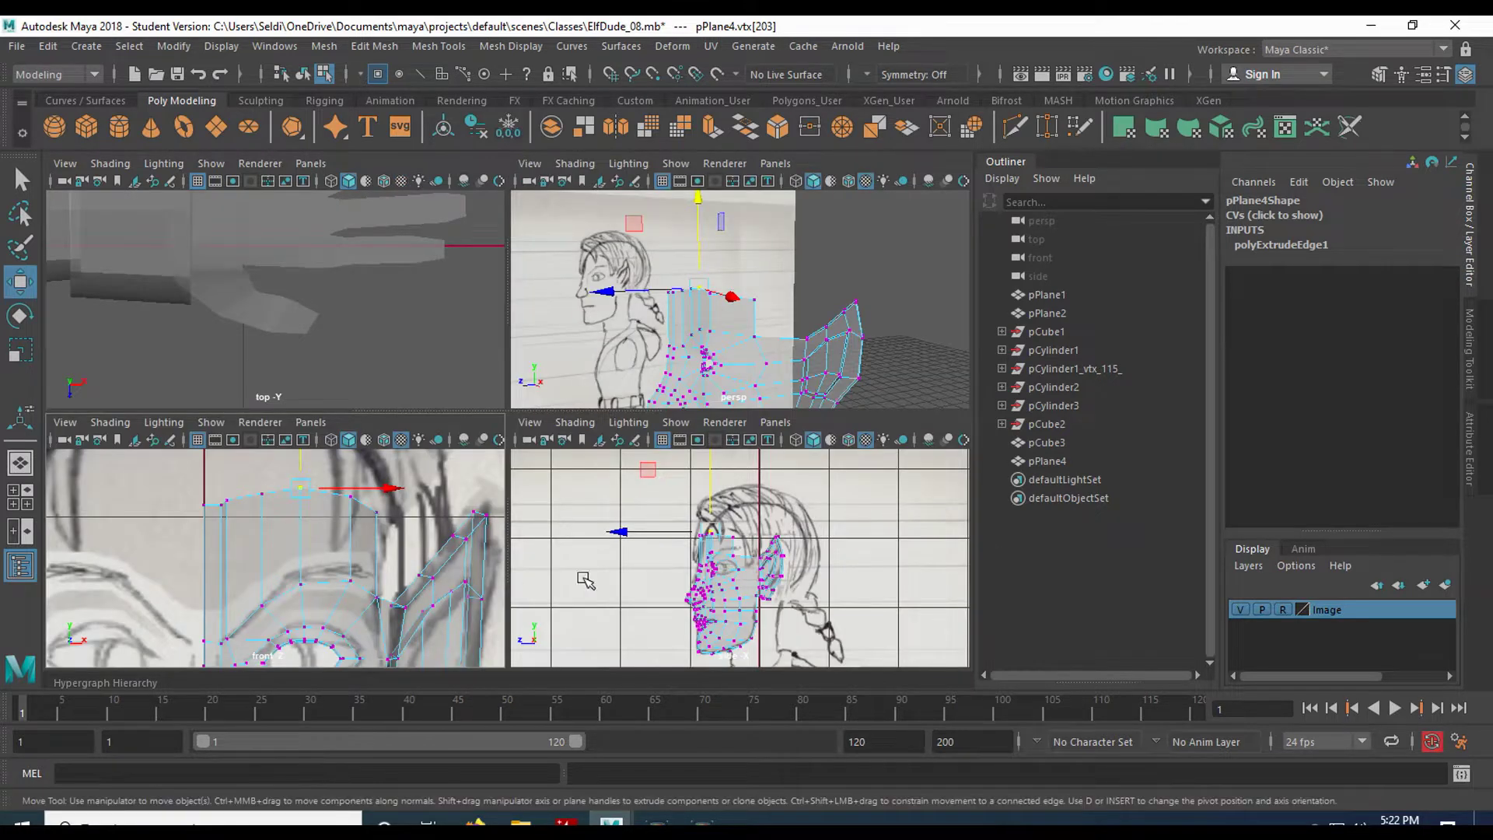
{"action": "key", "text": "space"}
{"action": "scroll", "coordinate": [579, 412], "scroll_direction": "up", "scroll_amount": 5}
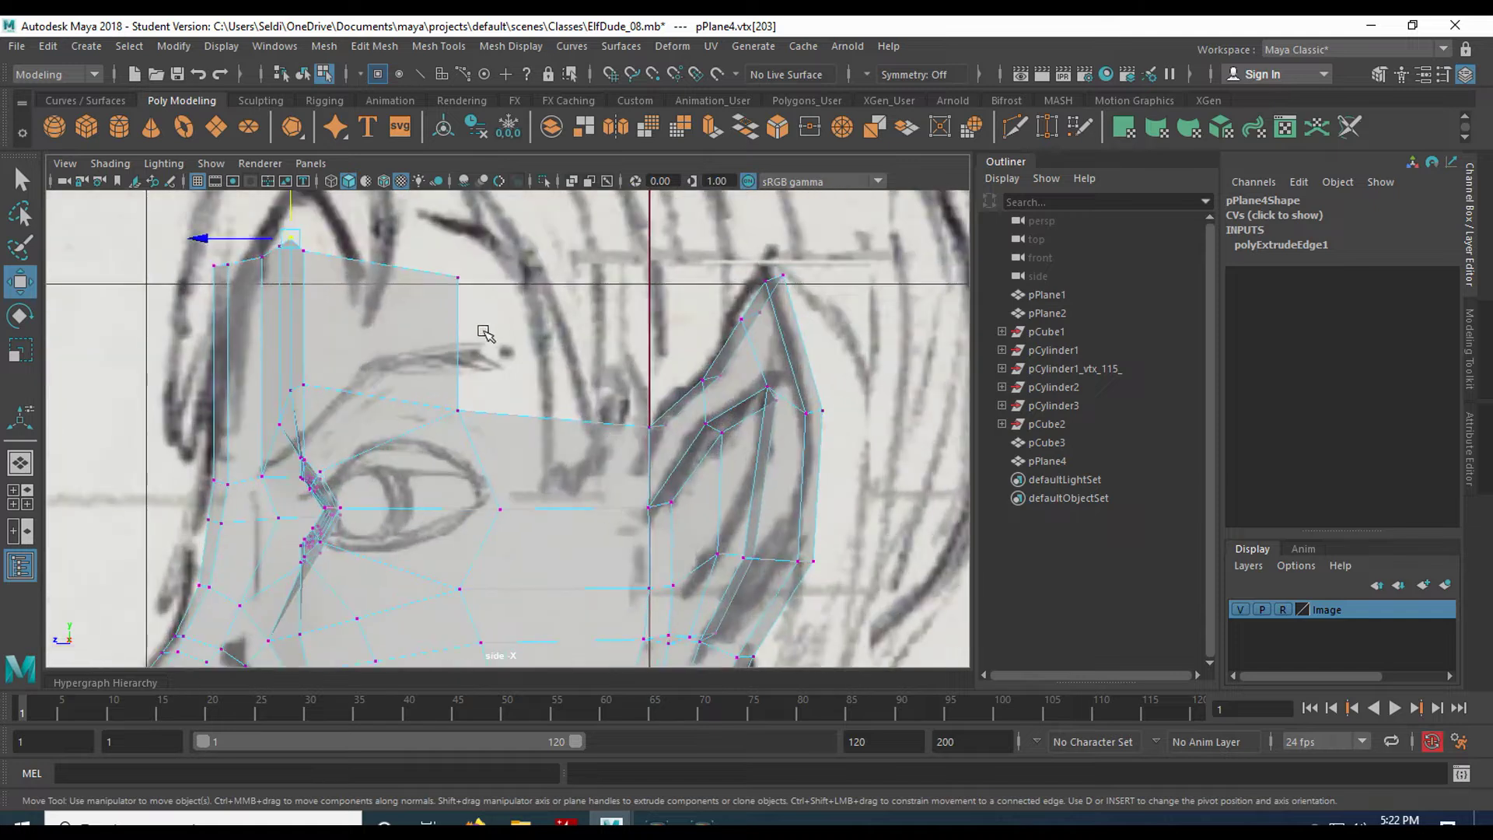
{"action": "middle_click_drag", "start_coordinate": [516, 327], "coordinate": [670, 410], "text": "alt"}
{"action": "left_click_drag", "start_coordinate": [598, 350], "coordinate": [659, 369]}
{"action": "left_click_drag", "start_coordinate": [453, 326], "coordinate": [527, 349]}
{"action": "left_click_drag", "start_coordinate": [441, 314], "coordinate": [430, 352]}
{"action": "left_click_drag", "start_coordinate": [420, 338], "coordinate": [407, 378]}
{"action": "scroll", "coordinate": [531, 373], "scroll_direction": "down", "scroll_amount": 1}
{"action": "middle_click_drag", "start_coordinate": [553, 393], "coordinate": [716, 359], "text": "alt"}
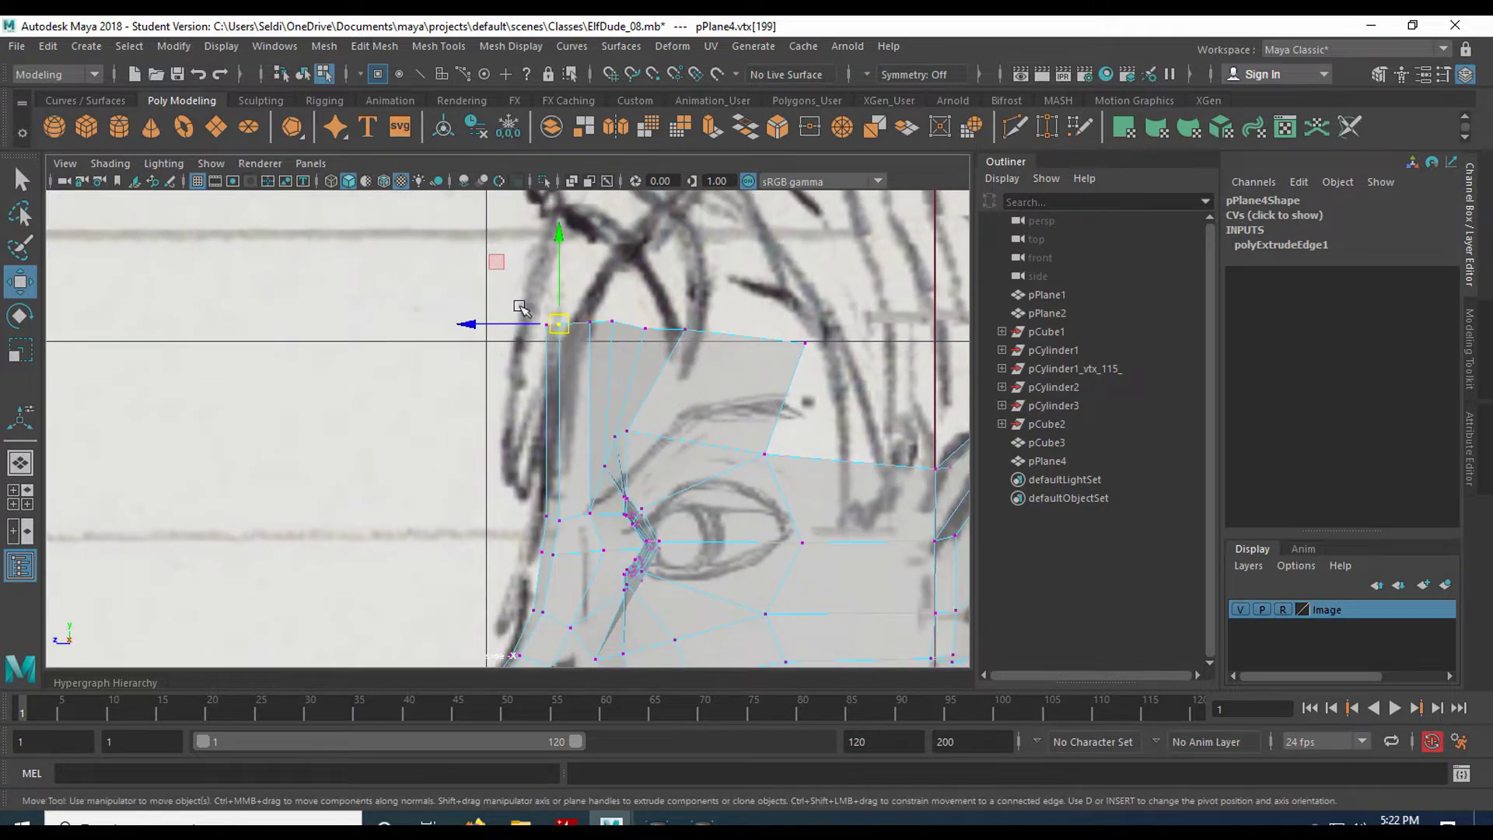
{"action": "left_click_drag", "start_coordinate": [570, 344], "coordinate": [578, 350]}
{"action": "mouse_move", "coordinate": [459, 323]}
{"action": "left_mouse_down"}
{"action": "mouse_move", "coordinate": [493, 323]}
{"action": "mouse_move", "coordinate": [481, 322]}
{"action": "left_mouse_up"}
Shift the two rearmost vertices of the forehead's top row further back toward the ear in the side view
{"action": "right_click_drag", "start_coordinate": [569, 372], "coordinate": [702, 333], "text": "alt"}
{"action": "middle_click_drag", "start_coordinate": [703, 333], "coordinate": [483, 375], "text": "alt"}
{"action": "left_click_drag", "start_coordinate": [705, 379], "coordinate": [705, 380]}
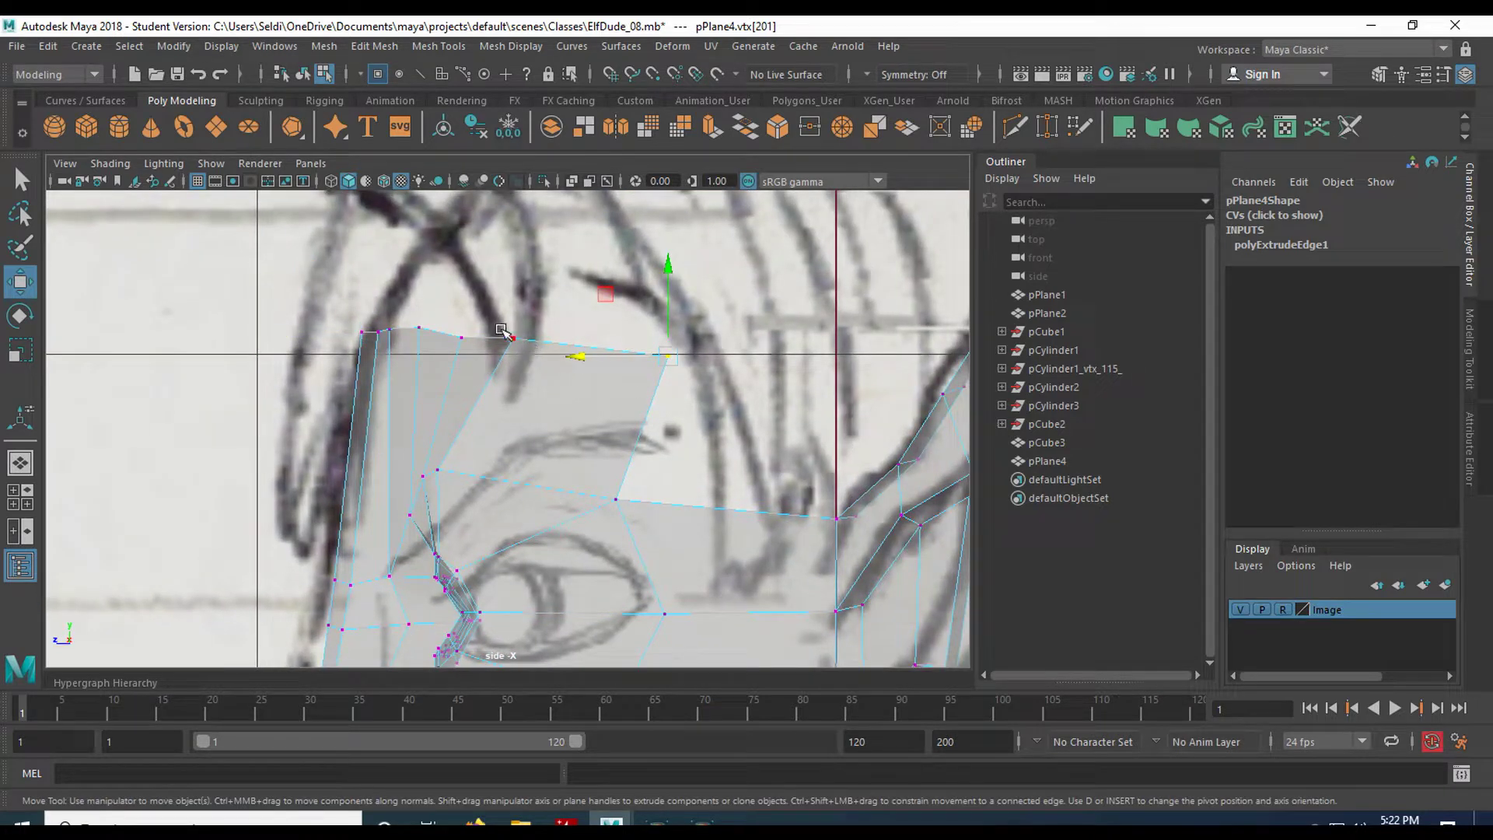
{"action": "left_click_drag", "start_coordinate": [578, 354], "coordinate": [604, 354]}
{"action": "mouse_move", "coordinate": [493, 323]}
{"action": "left_mouse_down"}
{"action": "mouse_move", "coordinate": [524, 348]}
{"action": "mouse_move", "coordinate": [480, 335]}
{"action": "mouse_move", "coordinate": [510, 340]}
{"action": "left_mouse_up"}
Move the two brow vertices above the eye backward along Z in the side view to round the brow
{"action": "left_click", "coordinate": [454, 458]}
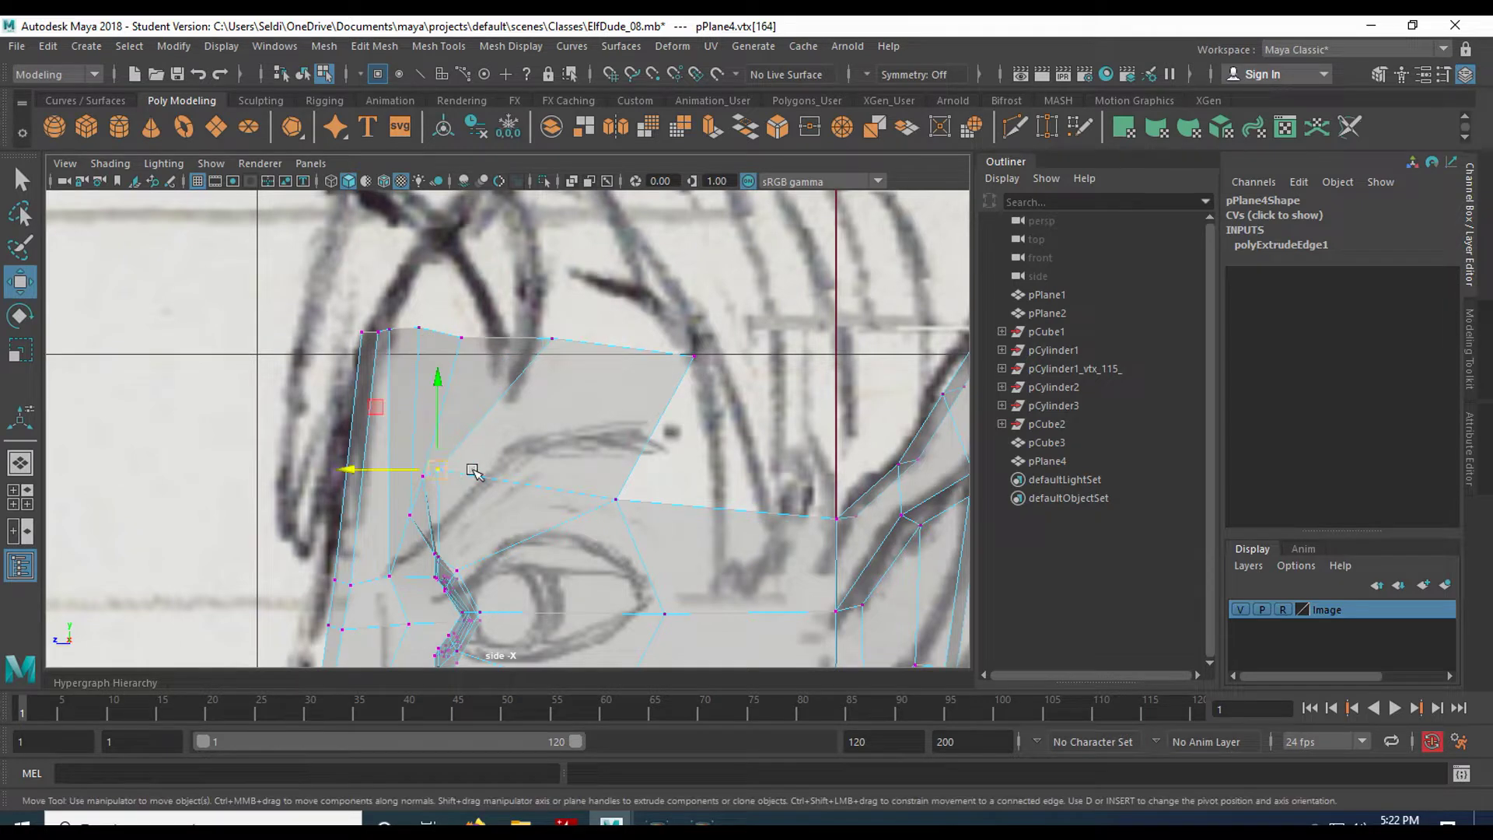
{"action": "left_click_drag", "start_coordinate": [376, 470], "coordinate": [425, 472]}
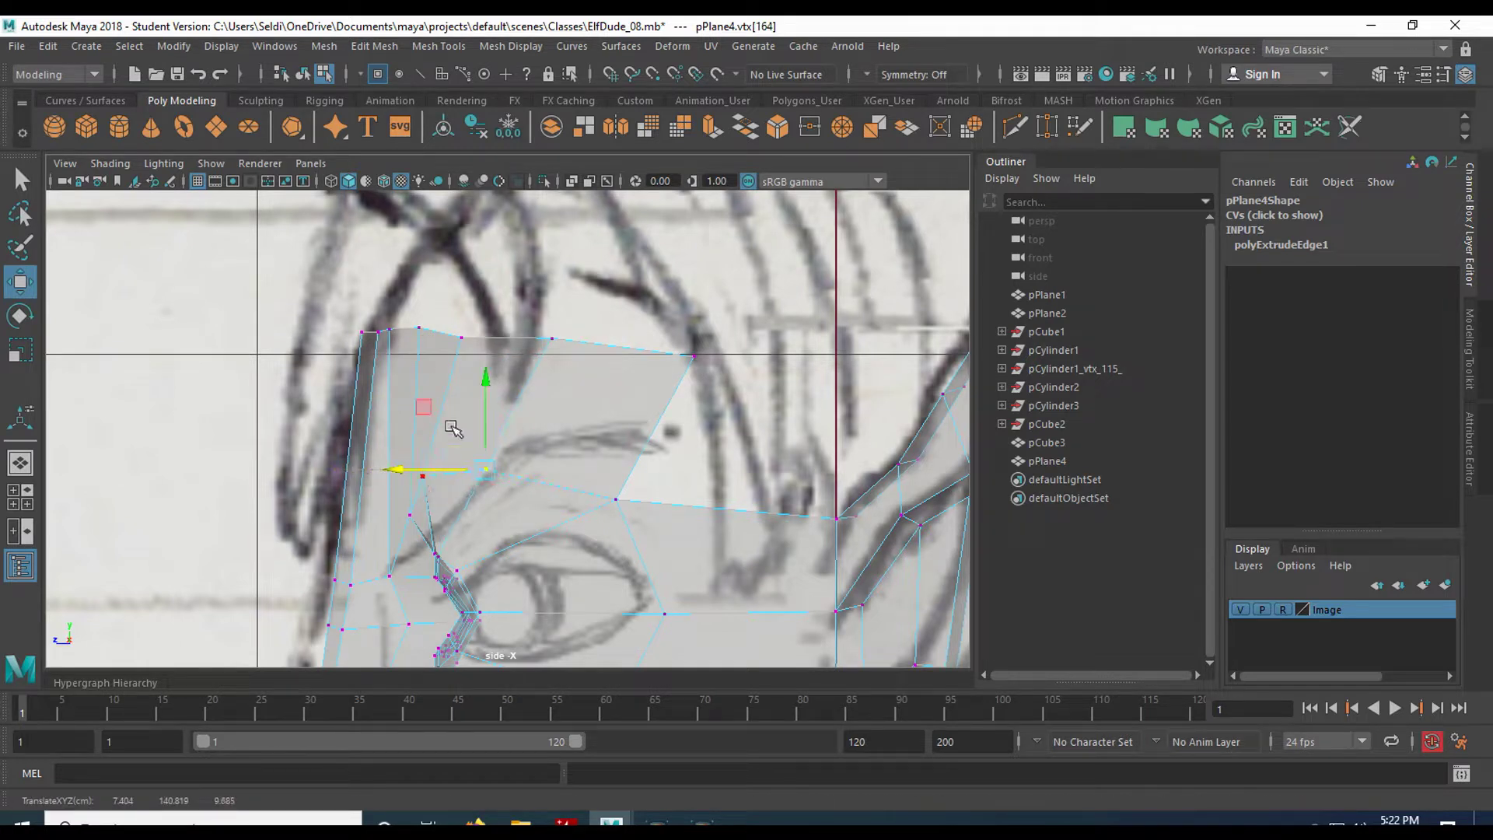
{"action": "left_click", "coordinate": [421, 485]}
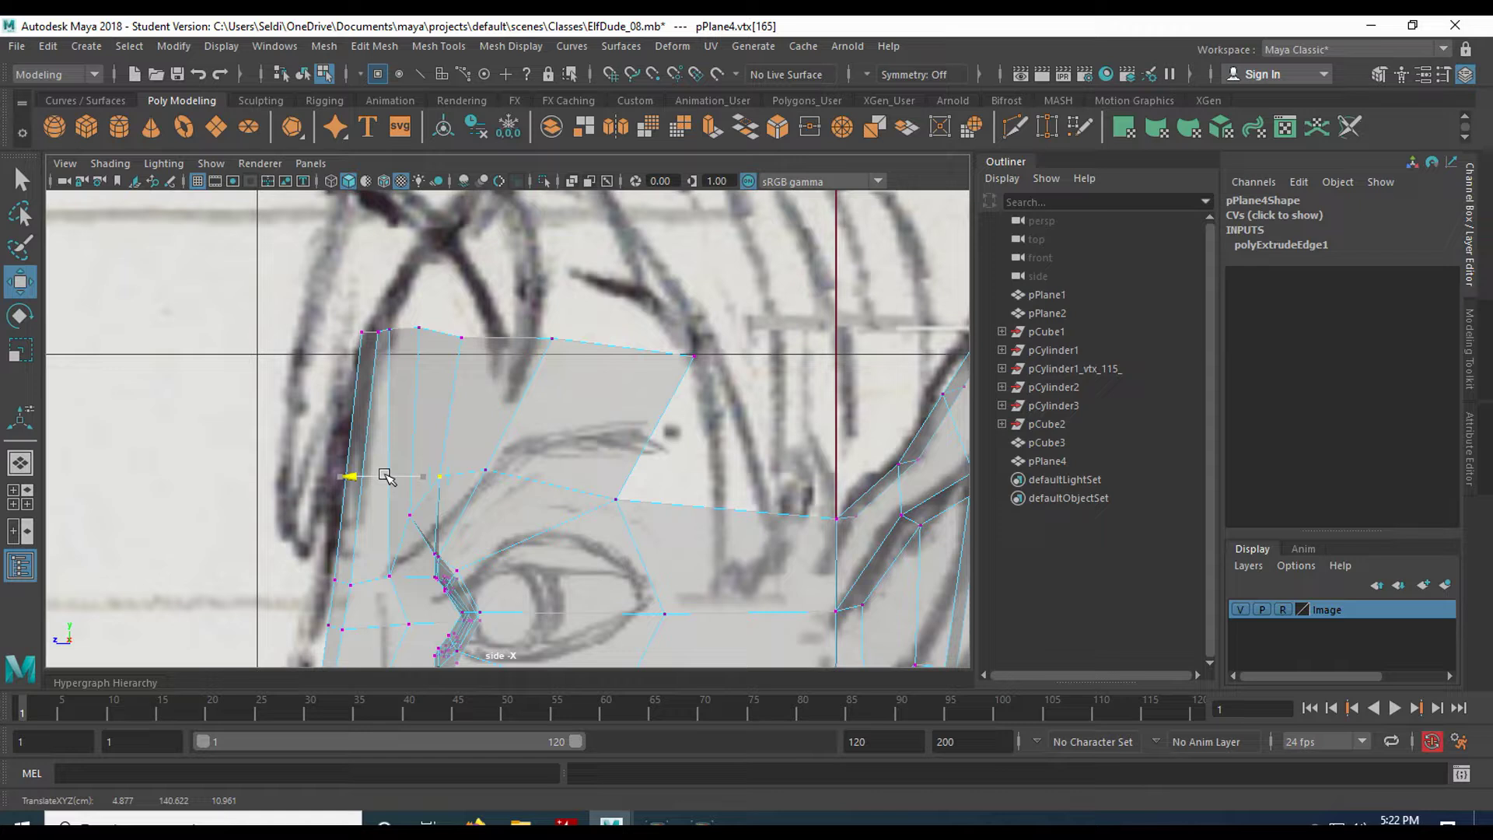
Even out the spacing and height of the forehead's top-row vertices in the side view
{"action": "left_click", "coordinate": [459, 337]}
{"action": "left_click_drag", "start_coordinate": [464, 309], "coordinate": [472, 295]}
{"action": "left_click", "coordinate": [551, 339]}
{"action": "left_click_drag", "start_coordinate": [552, 339], "coordinate": [549, 333]}
{"action": "left_click", "coordinate": [425, 328]}
{"action": "left_click_drag", "start_coordinate": [381, 329], "coordinate": [370, 329]}
{"action": "left_click", "coordinate": [390, 333]}
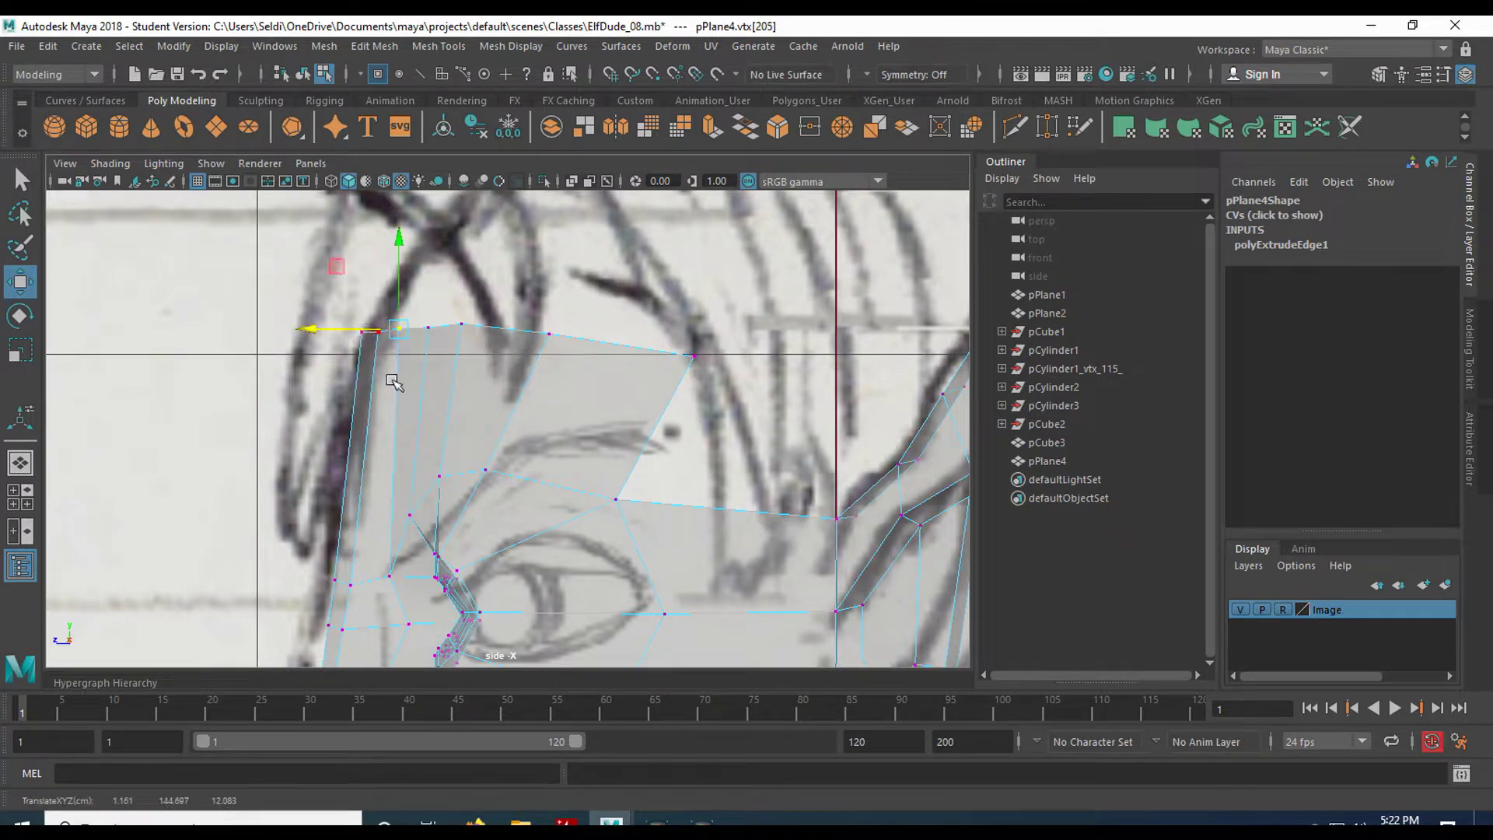
{"action": "left_click", "coordinate": [532, 307]}
Examine the extended forehead and brow curvature of the face mesh from several angles in the perspective view
{"action": "key", "text": "space"}
{"action": "key", "text": "space"}
{"action": "left_click_drag", "start_coordinate": [583, 418], "coordinate": [487, 375], "text": "alt"}
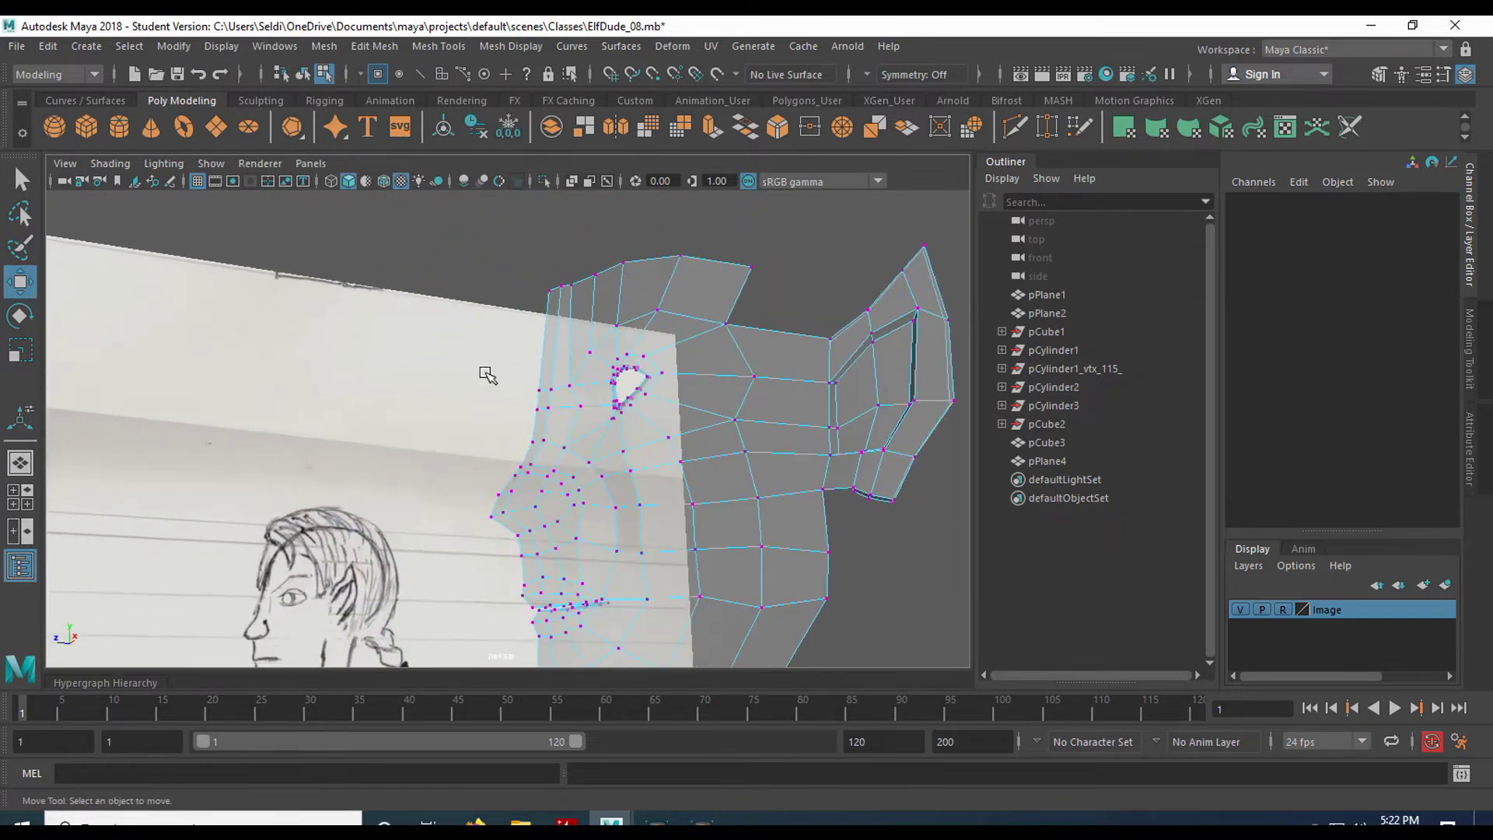
{"action": "scroll", "coordinate": [497, 371], "scroll_direction": "up", "scroll_amount": 4}
{"action": "middle_click_drag", "start_coordinate": [523, 360], "coordinate": [463, 430], "text": "alt"}
{"action": "left_click_drag", "start_coordinate": [463, 430], "coordinate": [473, 445], "text": "alt"}
{"action": "middle_click_drag", "start_coordinate": [473, 445], "coordinate": [557, 305], "text": "alt"}
{"action": "left_click_drag", "start_coordinate": [554, 317], "coordinate": [522, 320], "text": "alt"}
{"action": "left_click_drag", "start_coordinate": [472, 463], "coordinate": [429, 432], "text": "alt"}
{"action": "mouse_move", "coordinate": [384, 355]}
{"action": "left_mouse_down", "text": "alt"}
{"action": "mouse_move", "coordinate": [381, 323]}
{"action": "mouse_move", "coordinate": [384, 340]}
{"action": "left_mouse_up", "text": "alt"}
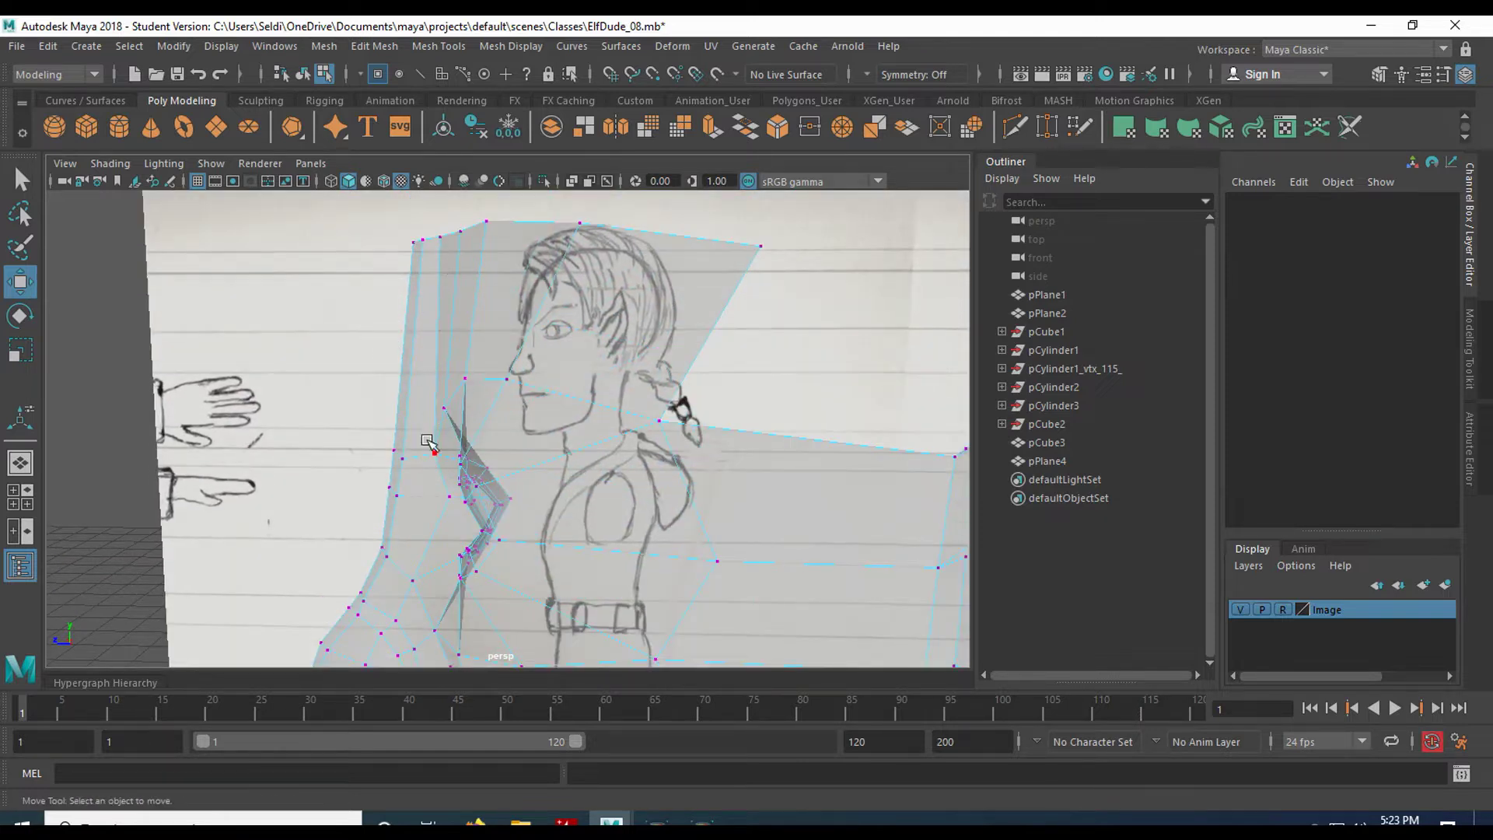
{"action": "left_click_drag", "start_coordinate": [419, 353], "coordinate": [525, 336], "text": "alt"}
{"action": "middle_click_drag", "start_coordinate": [631, 328], "coordinate": [511, 389], "text": "alt"}
{"action": "mouse_move", "coordinate": [610, 424]}
{"action": "left_mouse_down", "text": "alt"}
{"action": "mouse_move", "coordinate": [599, 407]}
{"action": "mouse_move", "coordinate": [590, 426]}
{"action": "mouse_move", "coordinate": [614, 441]}
{"action": "left_mouse_up", "text": "alt"}
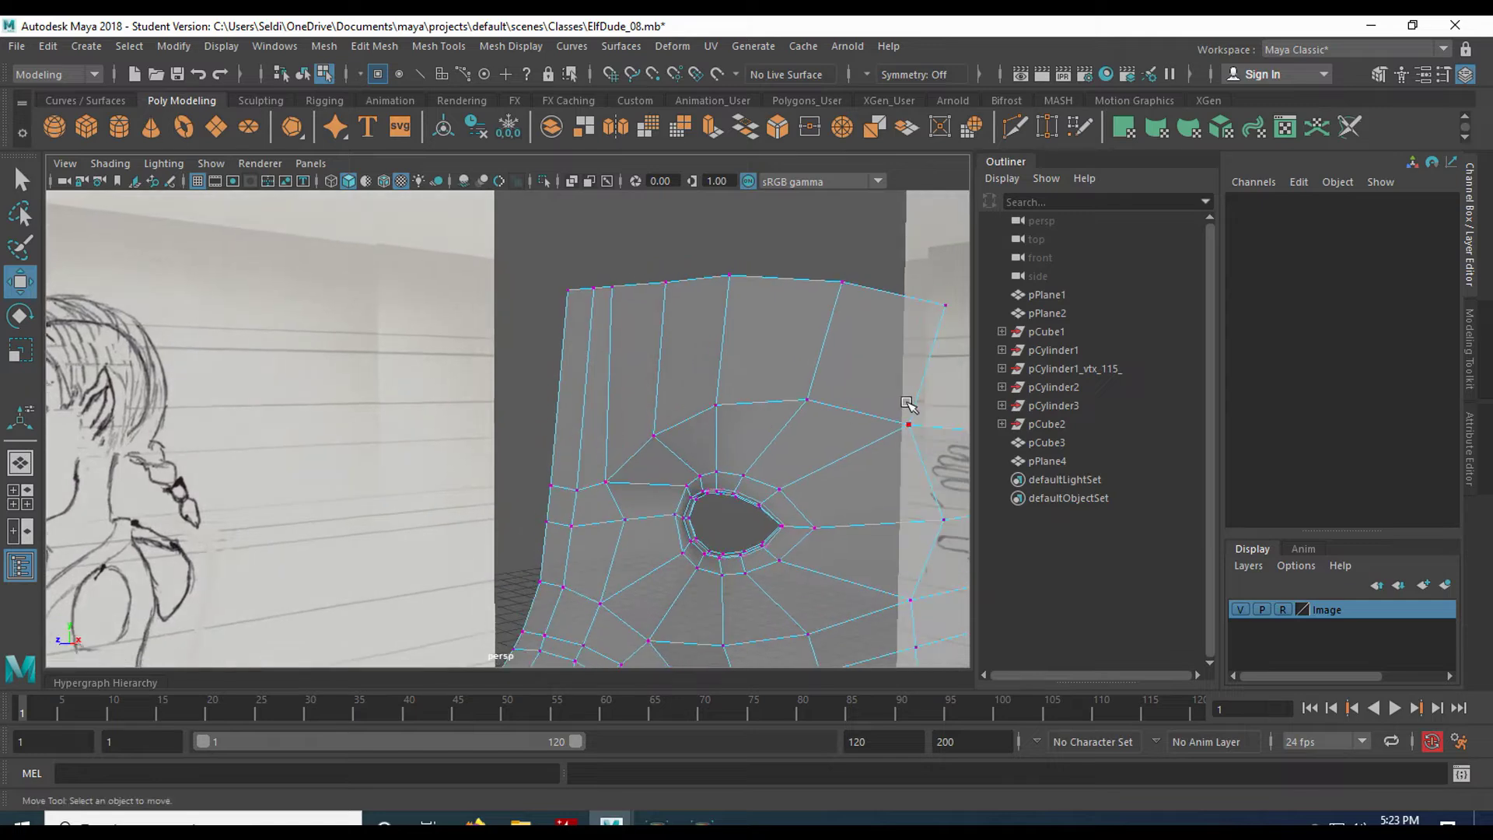
{"action": "left_click_drag", "start_coordinate": [600, 457], "coordinate": [517, 440], "text": "alt"}
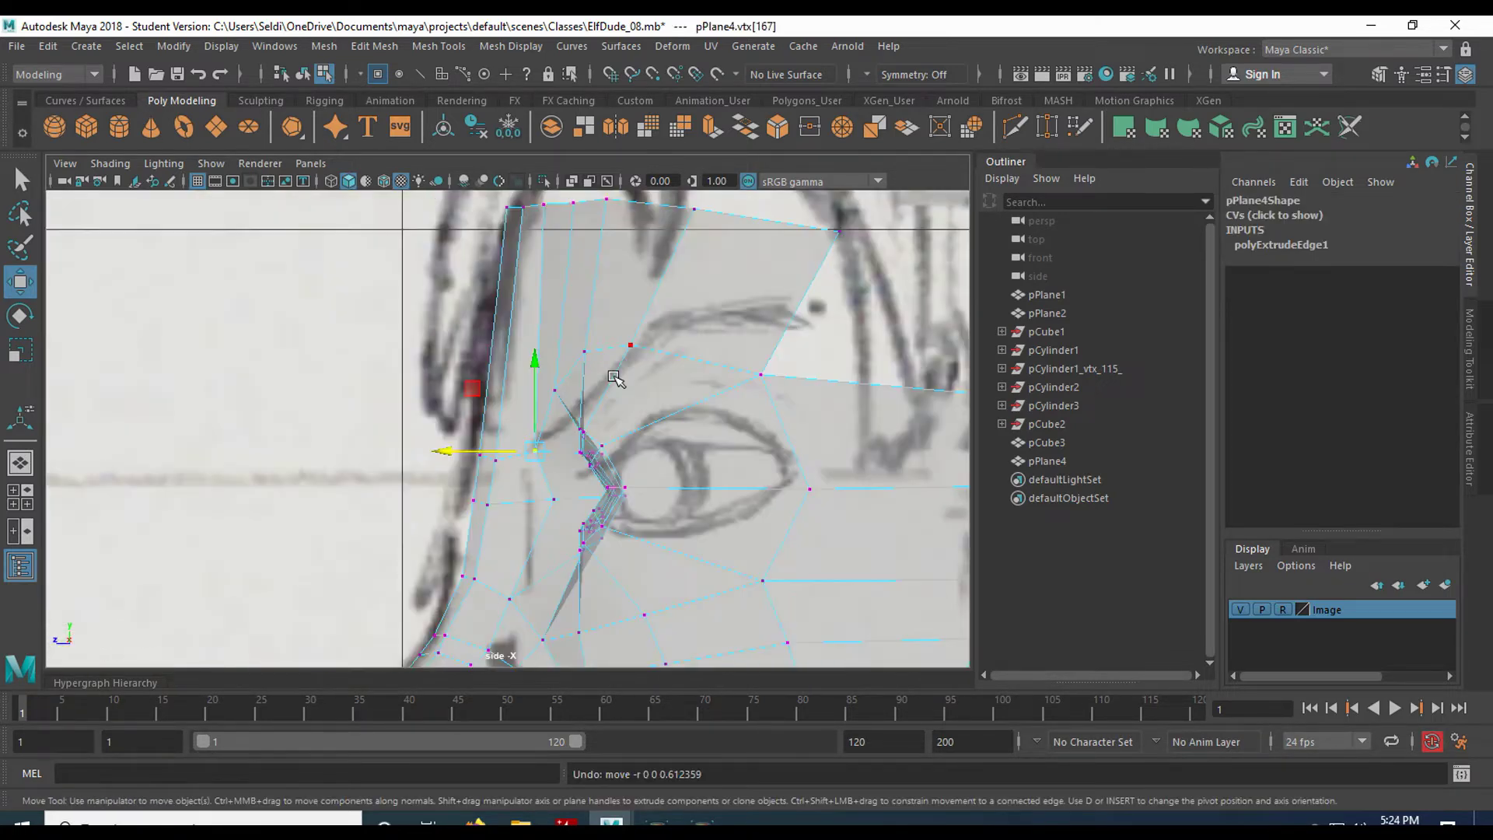
Adjust the vertices at the inner brow and beside the nose bridge in the front view to refine their spacing
{"action": "key", "text": "space"}
{"action": "key", "text": "space"}
{"action": "middle_click_drag", "start_coordinate": [642, 499], "coordinate": [659, 326], "text": "alt"}
{"action": "middle_click_drag", "start_coordinate": [629, 469], "coordinate": [684, 401], "text": "alt"}
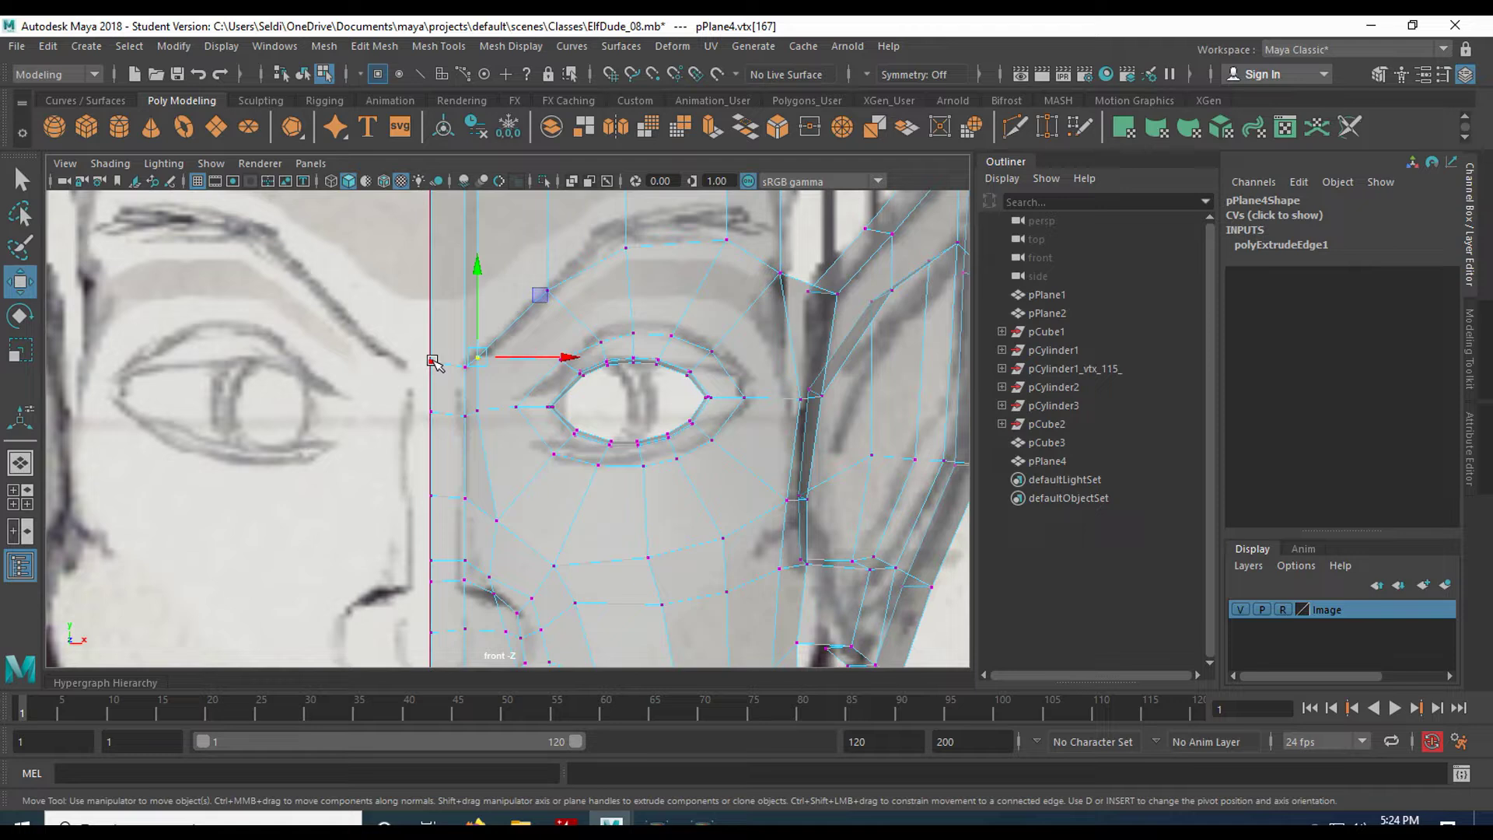
{"action": "left_click", "coordinate": [457, 367]}
{"action": "left_click_drag", "start_coordinate": [469, 368], "coordinate": [468, 363]}
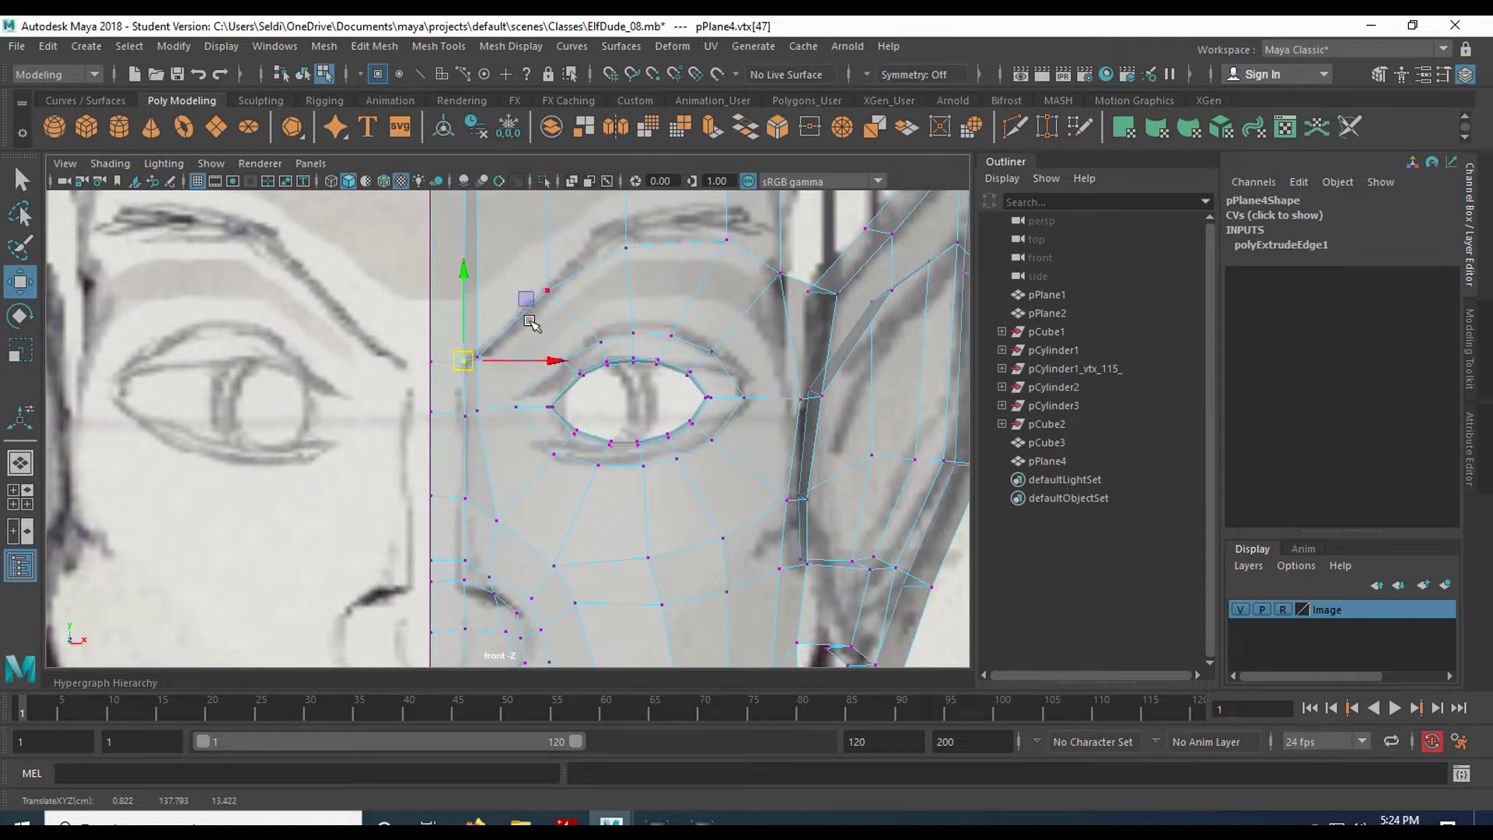
{"action": "middle_click_drag", "start_coordinate": [573, 315], "coordinate": [589, 391], "text": "alt"}
{"action": "left_click", "coordinate": [505, 409]}
{"action": "left_click_drag", "start_coordinate": [492, 428], "coordinate": [508, 421]}
{"action": "left_click", "coordinate": [492, 481]}
{"action": "left_click_drag", "start_coordinate": [492, 482], "coordinate": [498, 481]}
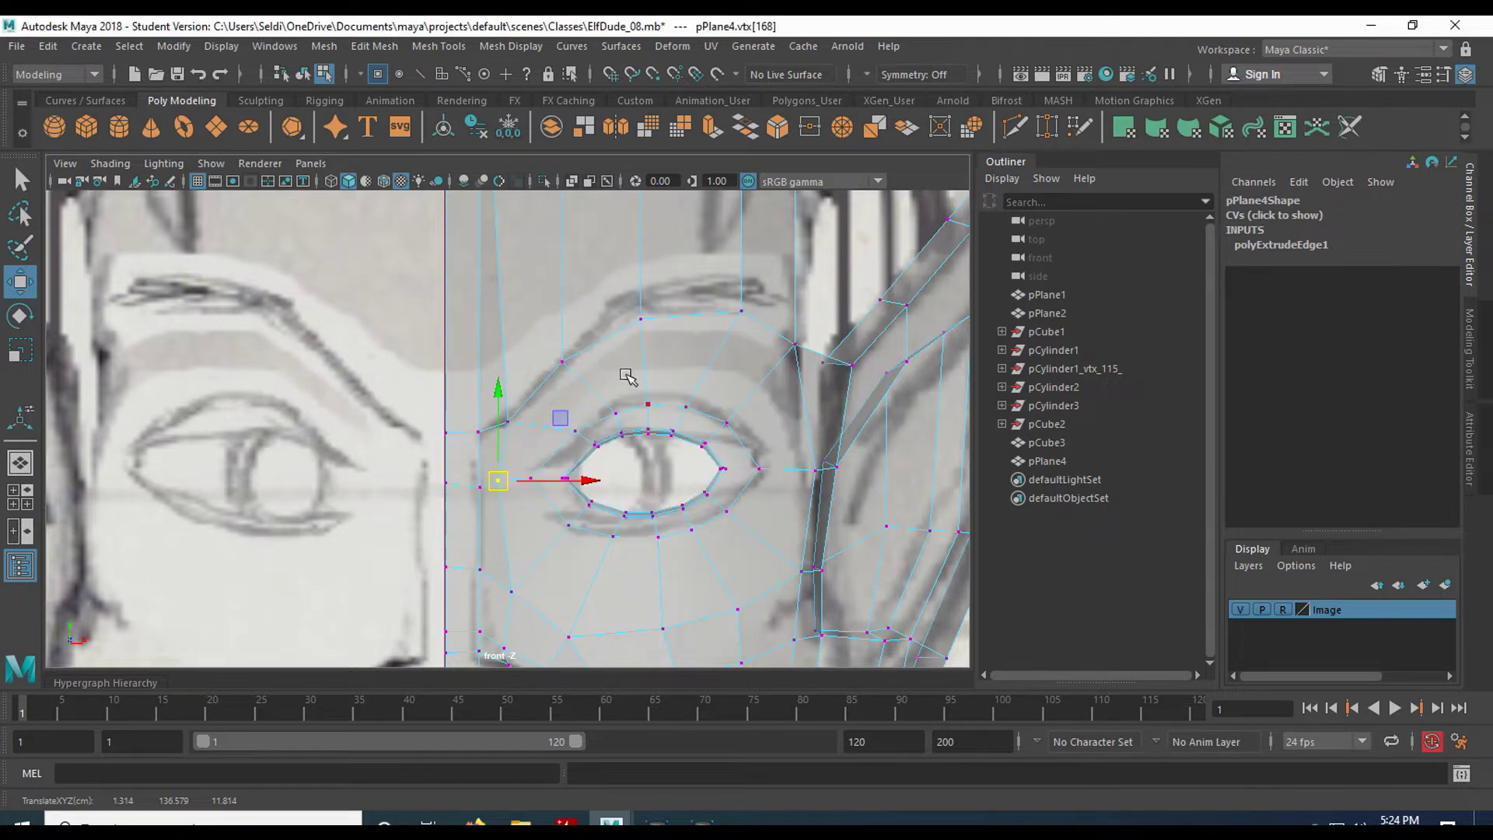
Try to insert edge loops across the forehead faces above the brow with the Insert Edge Loop tool
{"action": "key", "text": "space"}
{"action": "key", "text": "space"}
{"action": "scroll", "coordinate": [763, 337], "scroll_direction": "up", "scroll_amount": 3}
{"action": "middle_click_drag", "start_coordinate": [762, 337], "coordinate": [694, 340], "text": "alt"}
{"action": "scroll", "coordinate": [739, 409], "scroll_direction": "up", "scroll_amount": 3}
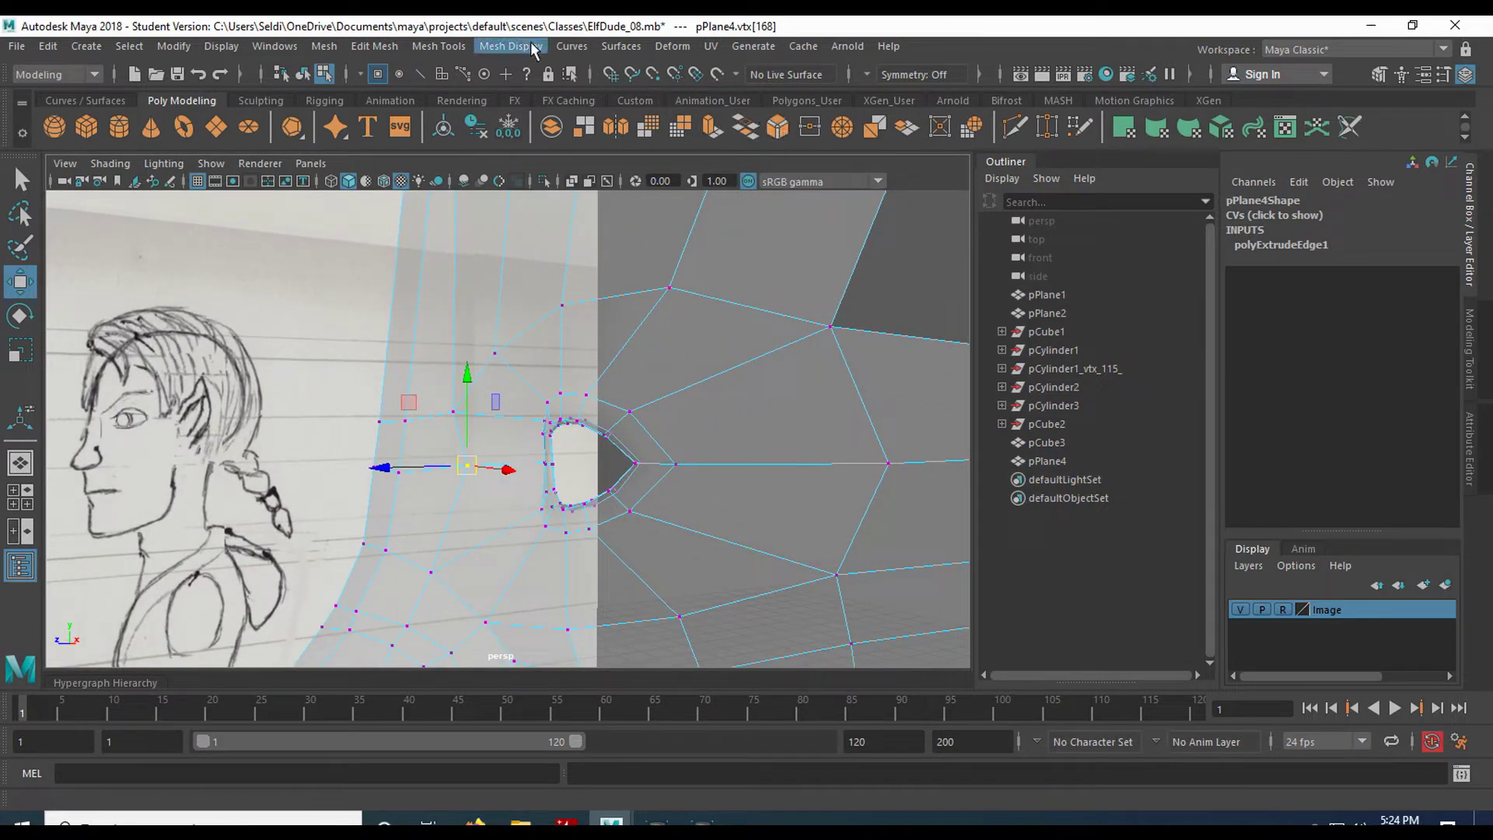
{"action": "left_click", "coordinate": [505, 44]}
{"action": "mouse_move", "coordinate": [424, 45]}
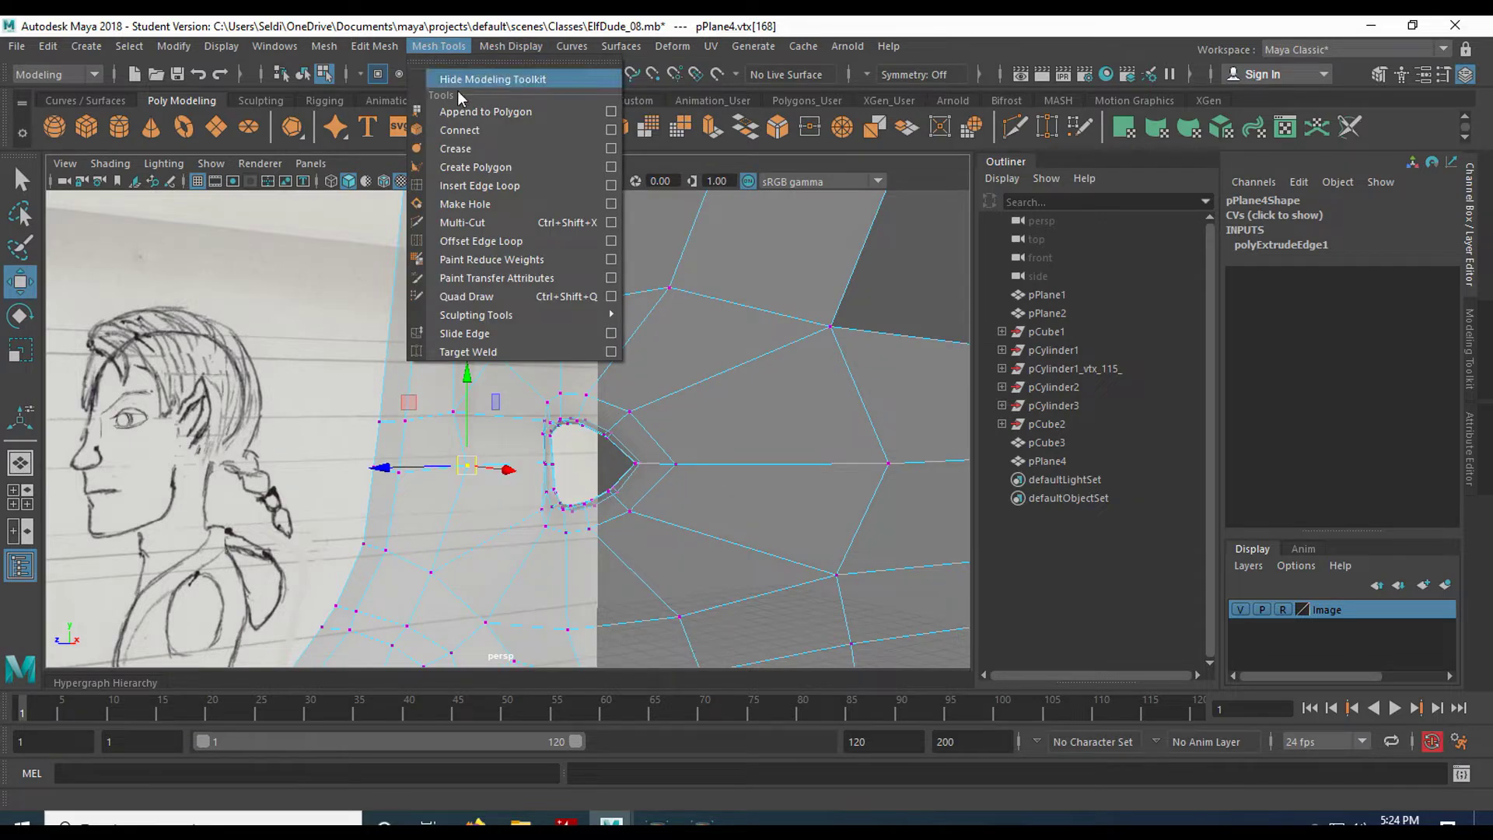
{"action": "left_click", "coordinate": [516, 187]}
{"action": "left_click_drag", "start_coordinate": [850, 294], "coordinate": [852, 296]}
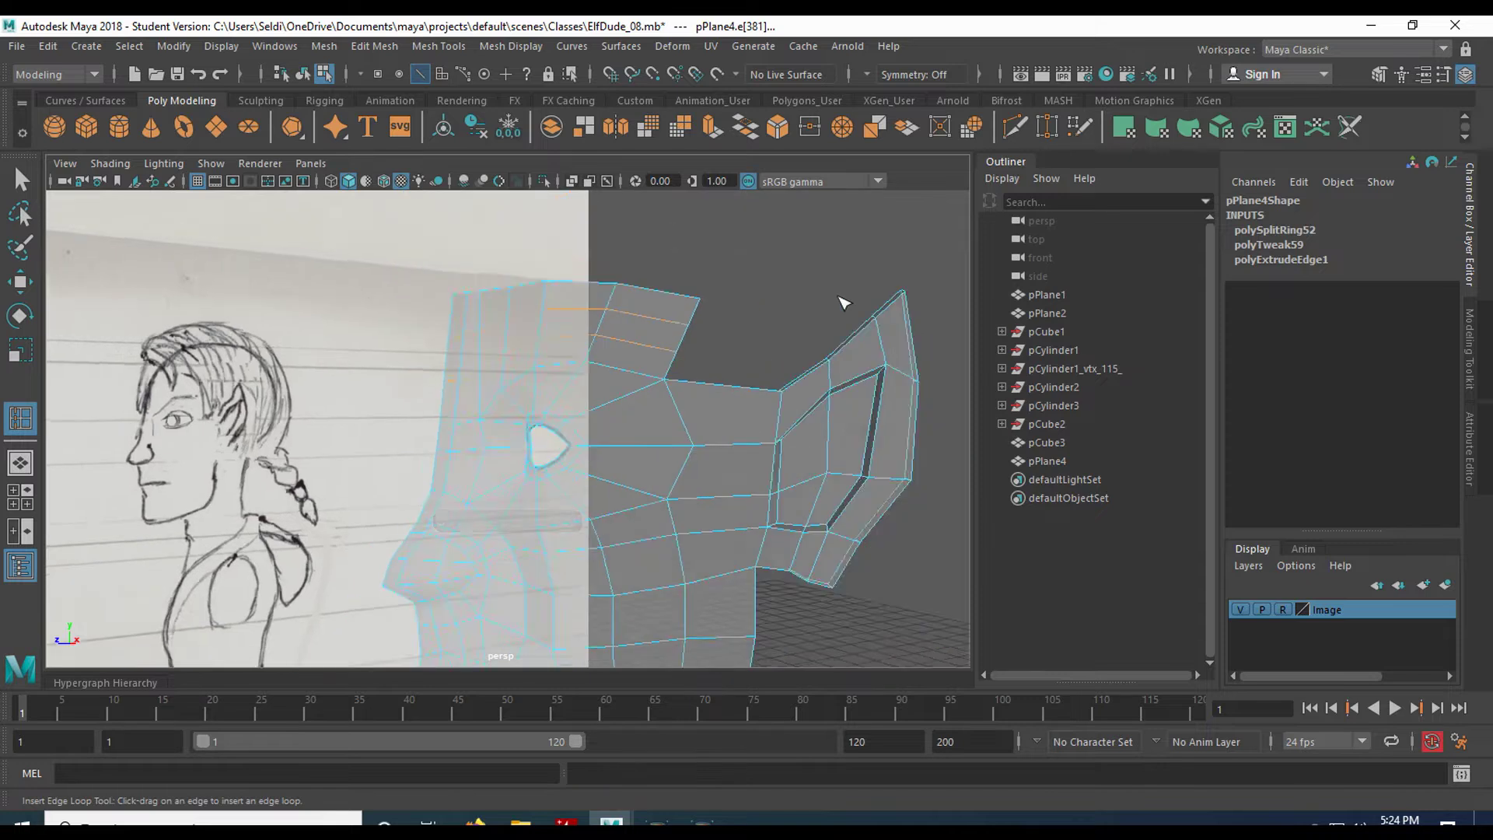
{"action": "key", "text": "ctrl+z"}
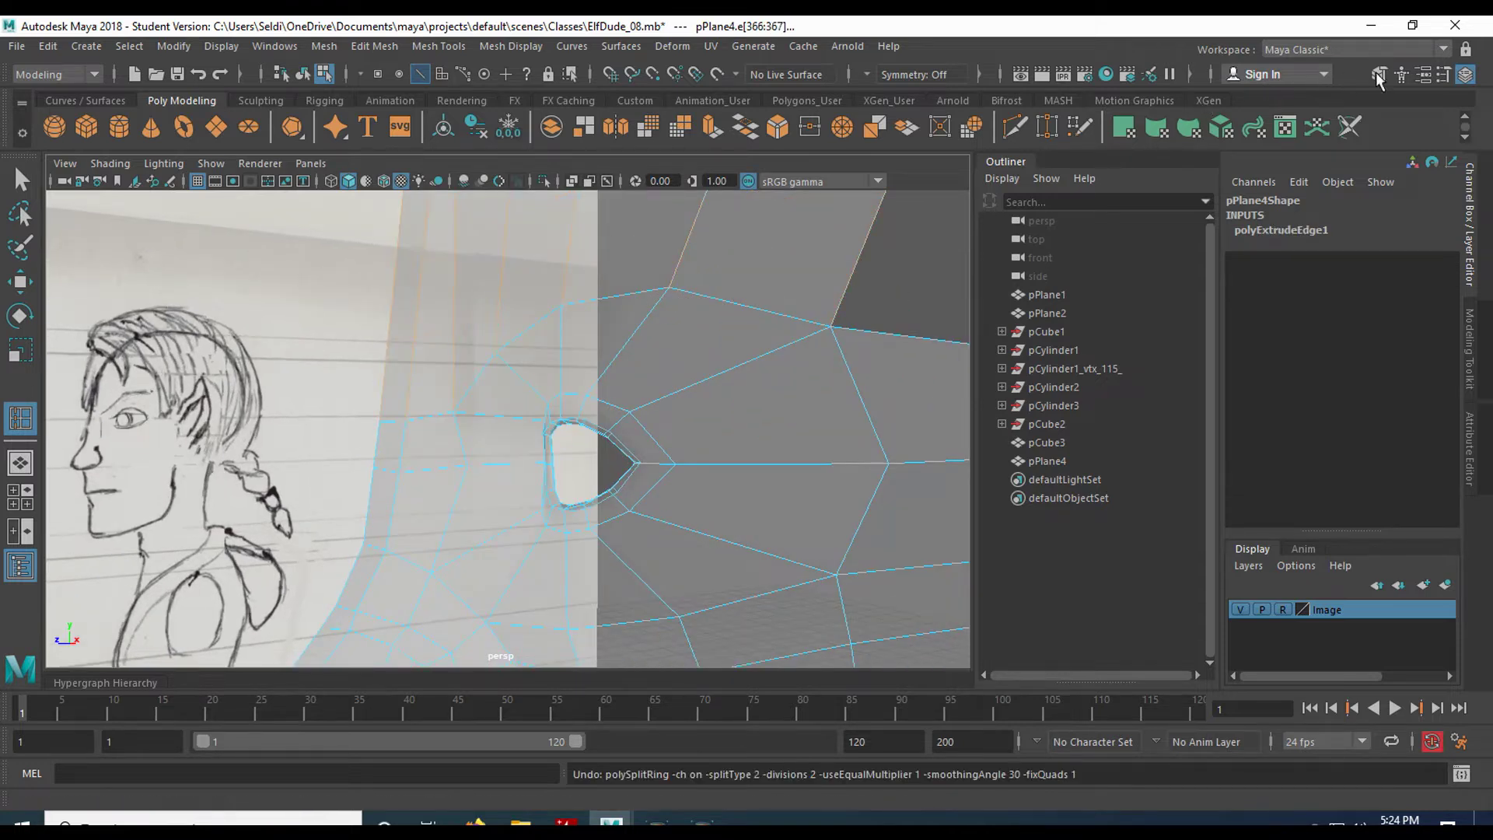
Set the Insert Edge Loop tool to relative distance from edge and insert one loop across the forehead just above the brow
{"action": "left_click", "coordinate": [1443, 75]}
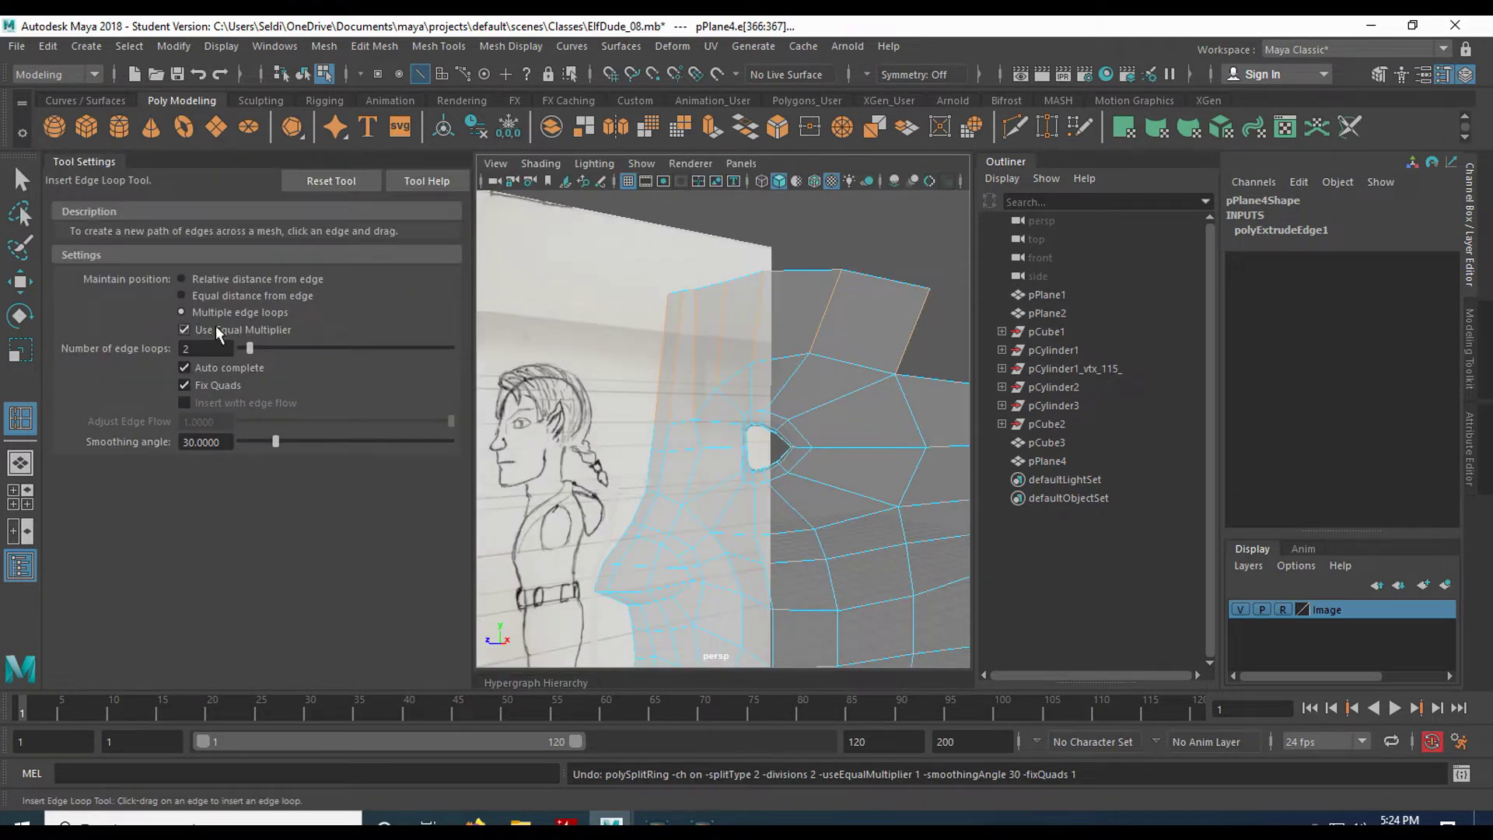
{"action": "left_click", "coordinate": [181, 278]}
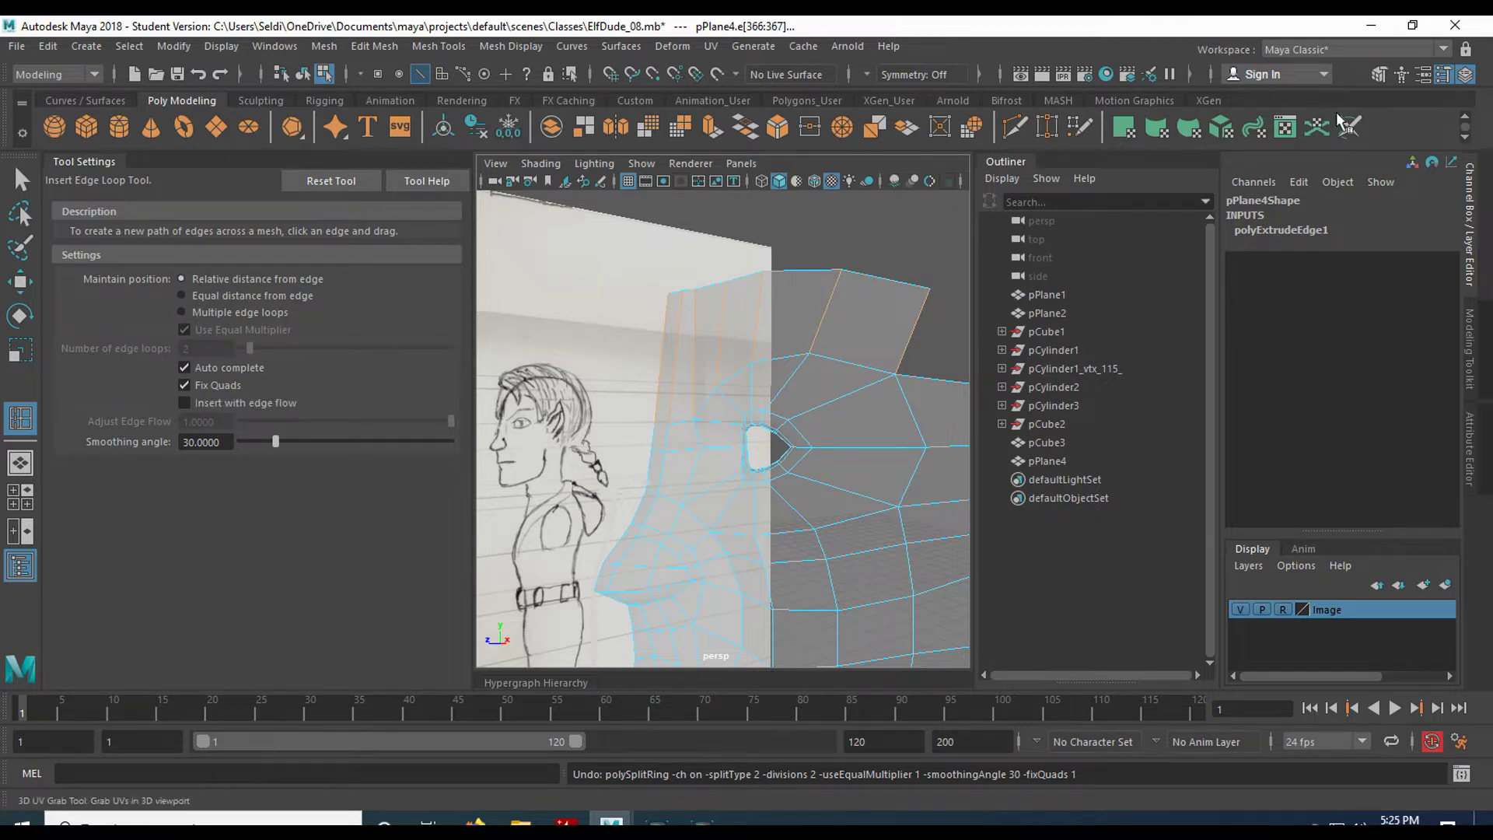
{"action": "left_click", "coordinate": [1443, 75]}
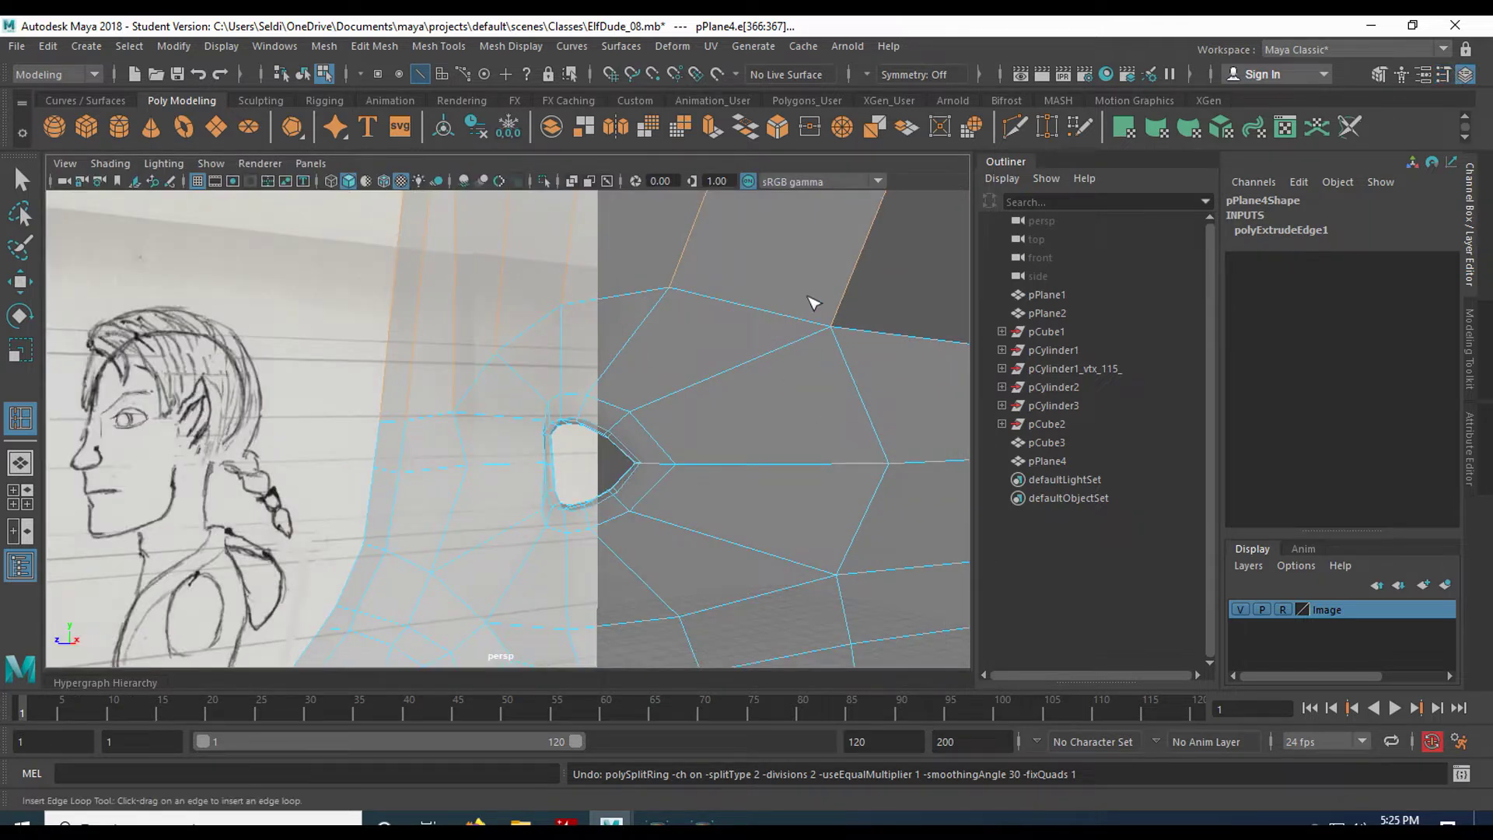
{"action": "left_click_drag", "start_coordinate": [847, 295], "coordinate": [848, 293]}
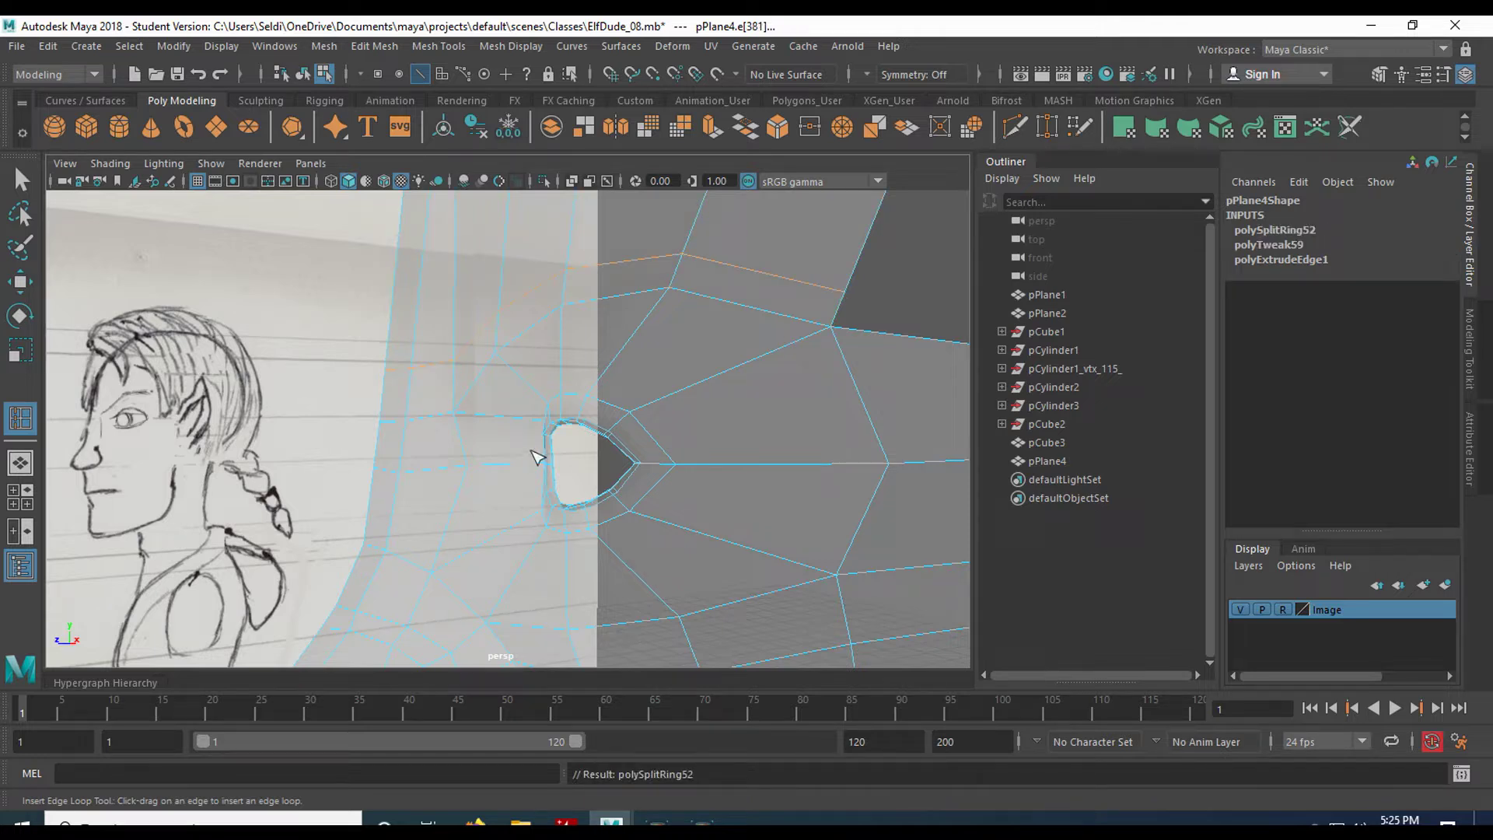
Move the new loop's vertex above the inner brow forward along Z in the side view
{"action": "scroll", "coordinate": [445, 459], "scroll_direction": "up", "scroll_amount": 3}
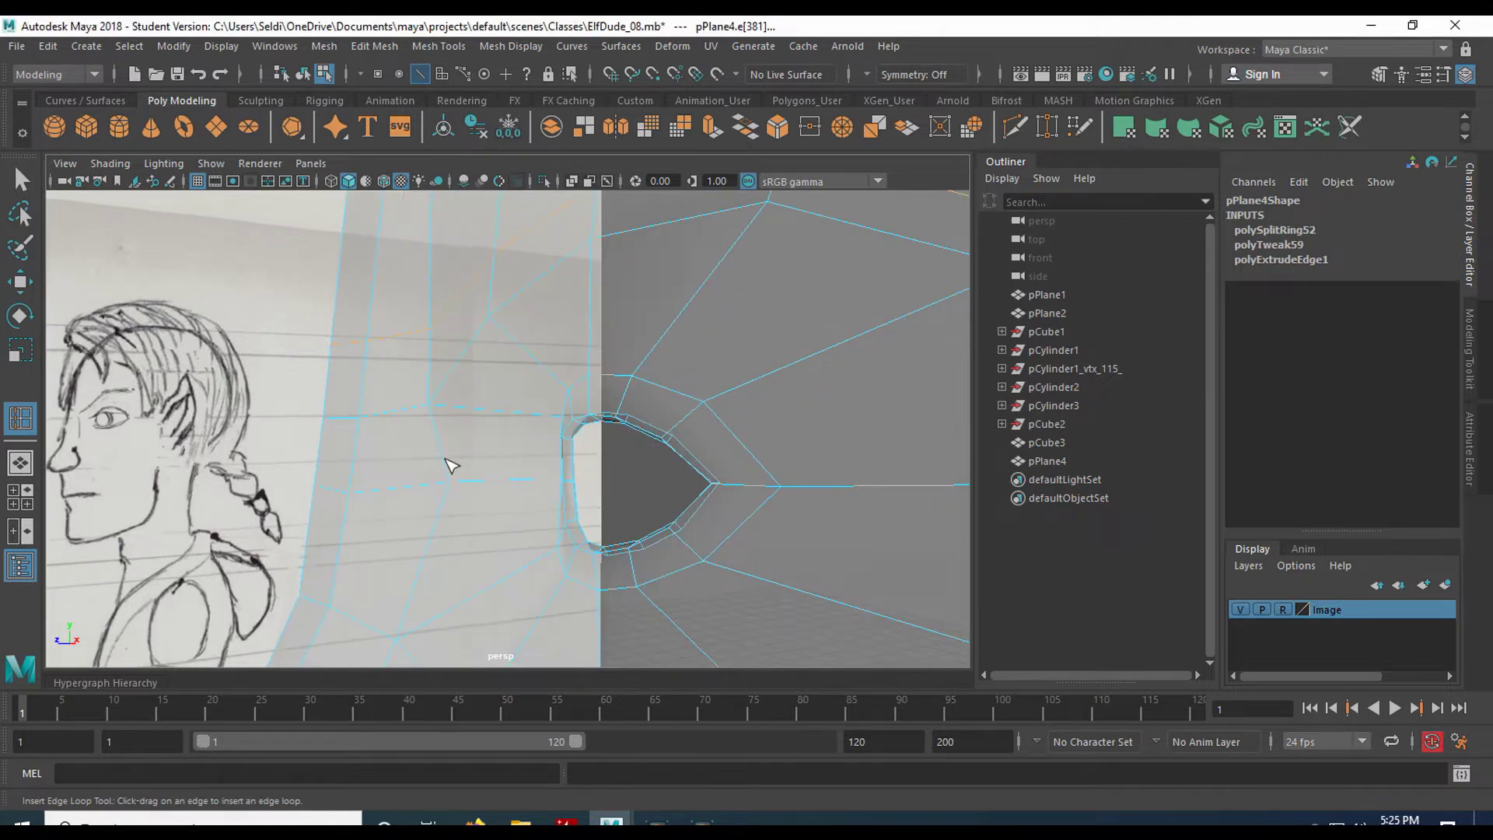
{"action": "key", "text": "space"}
{"action": "key", "text": "space"}
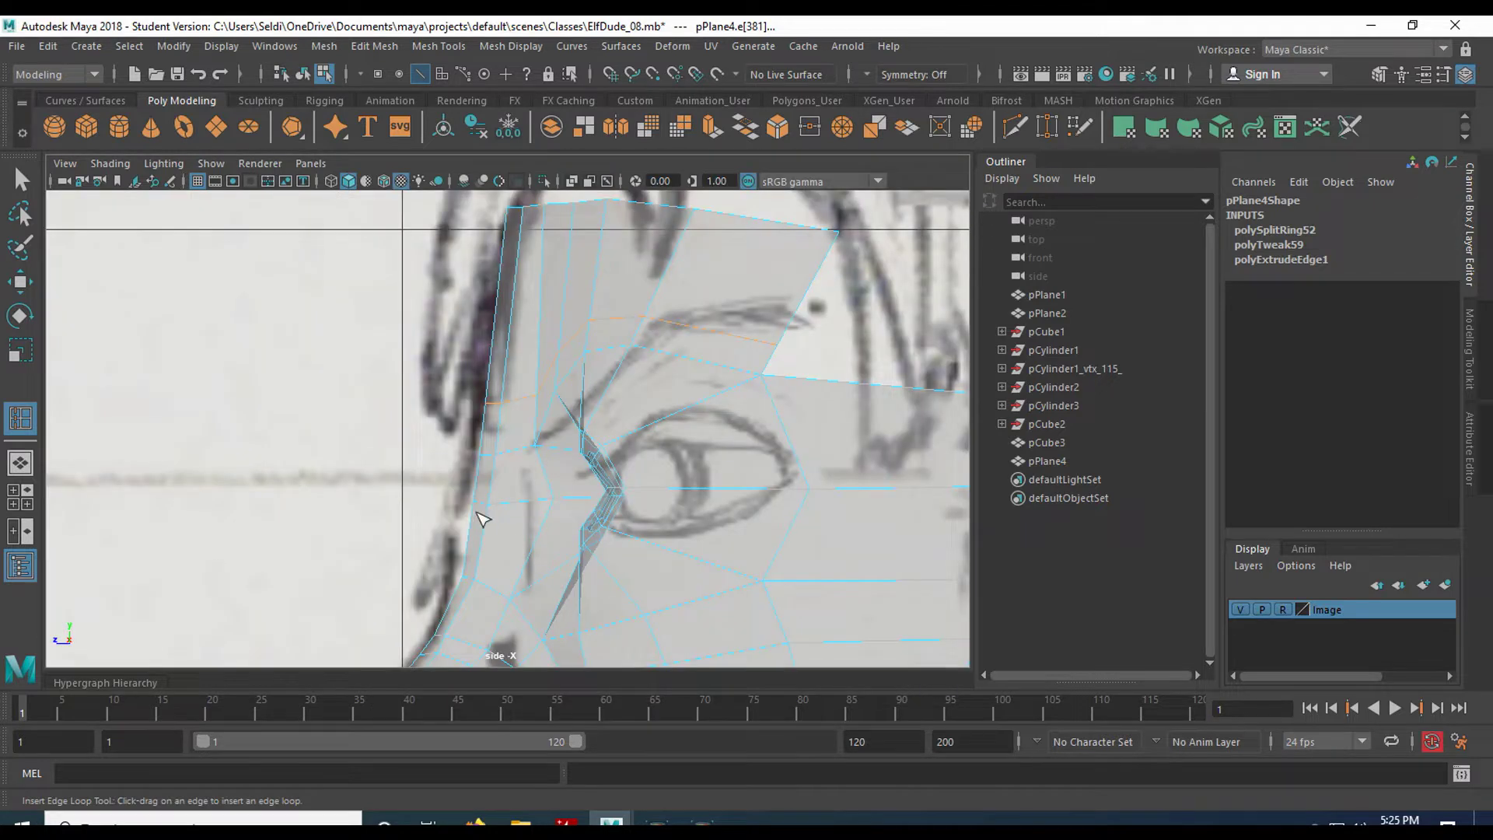
{"action": "key", "text": "q"}
{"action": "right_click_drag", "start_coordinate": [535, 412], "coordinate": [496, 331]}
{"action": "left_click", "coordinate": [522, 394]}
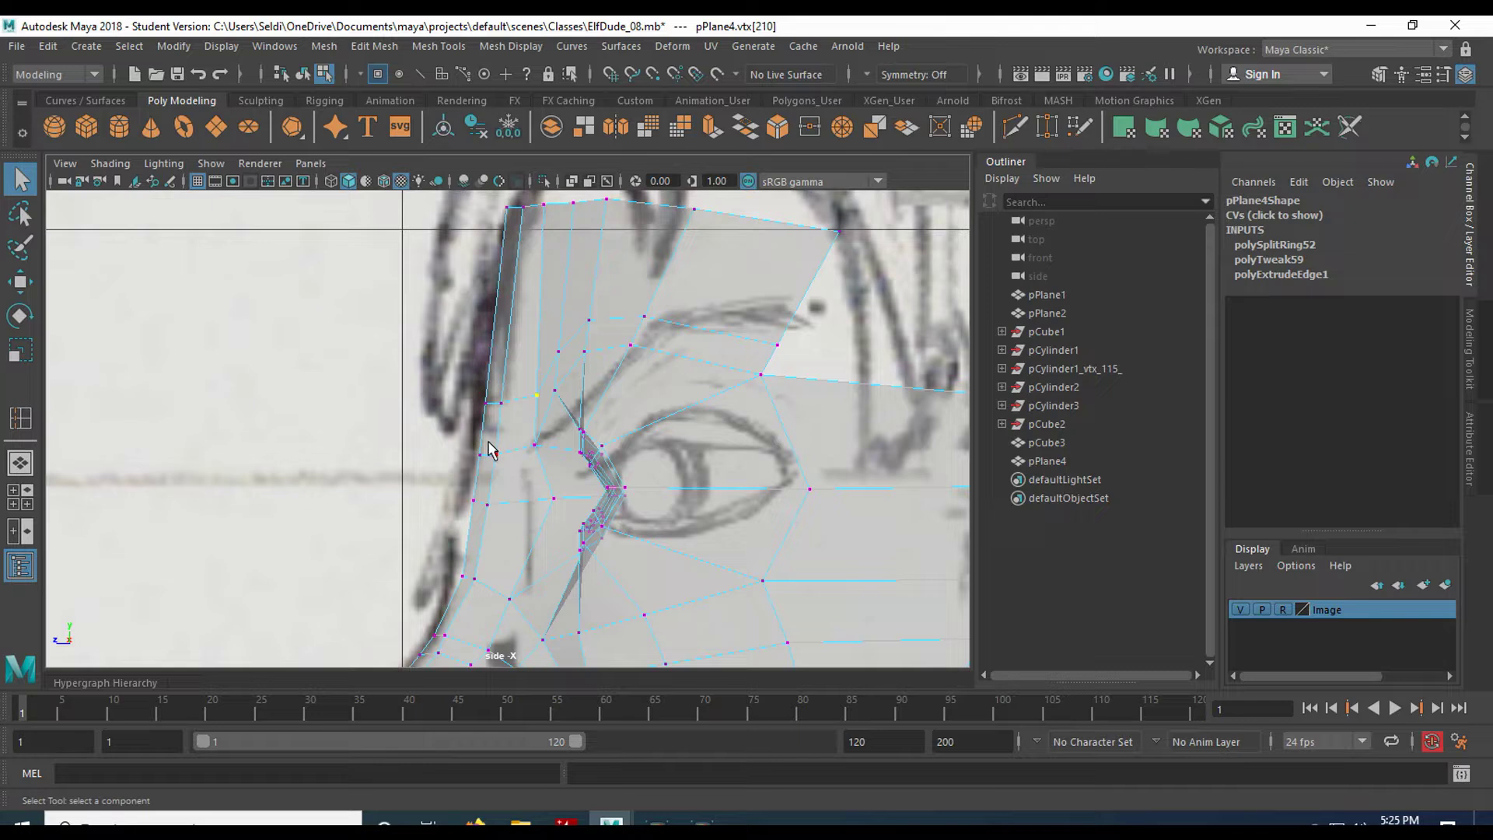
{"action": "key", "text": "w"}
{"action": "left_click_drag", "start_coordinate": [450, 394], "coordinate": [442, 397]}
Move the new loop's remaining vertices toward the outer brow forward along Z in the side view to round the brow
{"action": "left_click", "coordinate": [559, 351]}
{"action": "left_click_drag", "start_coordinate": [522, 350], "coordinate": [593, 318]}
{"action": "left_click", "coordinate": [588, 320]}
{"action": "left_click", "coordinate": [645, 318]}
{"action": "left_click", "coordinate": [774, 344]}
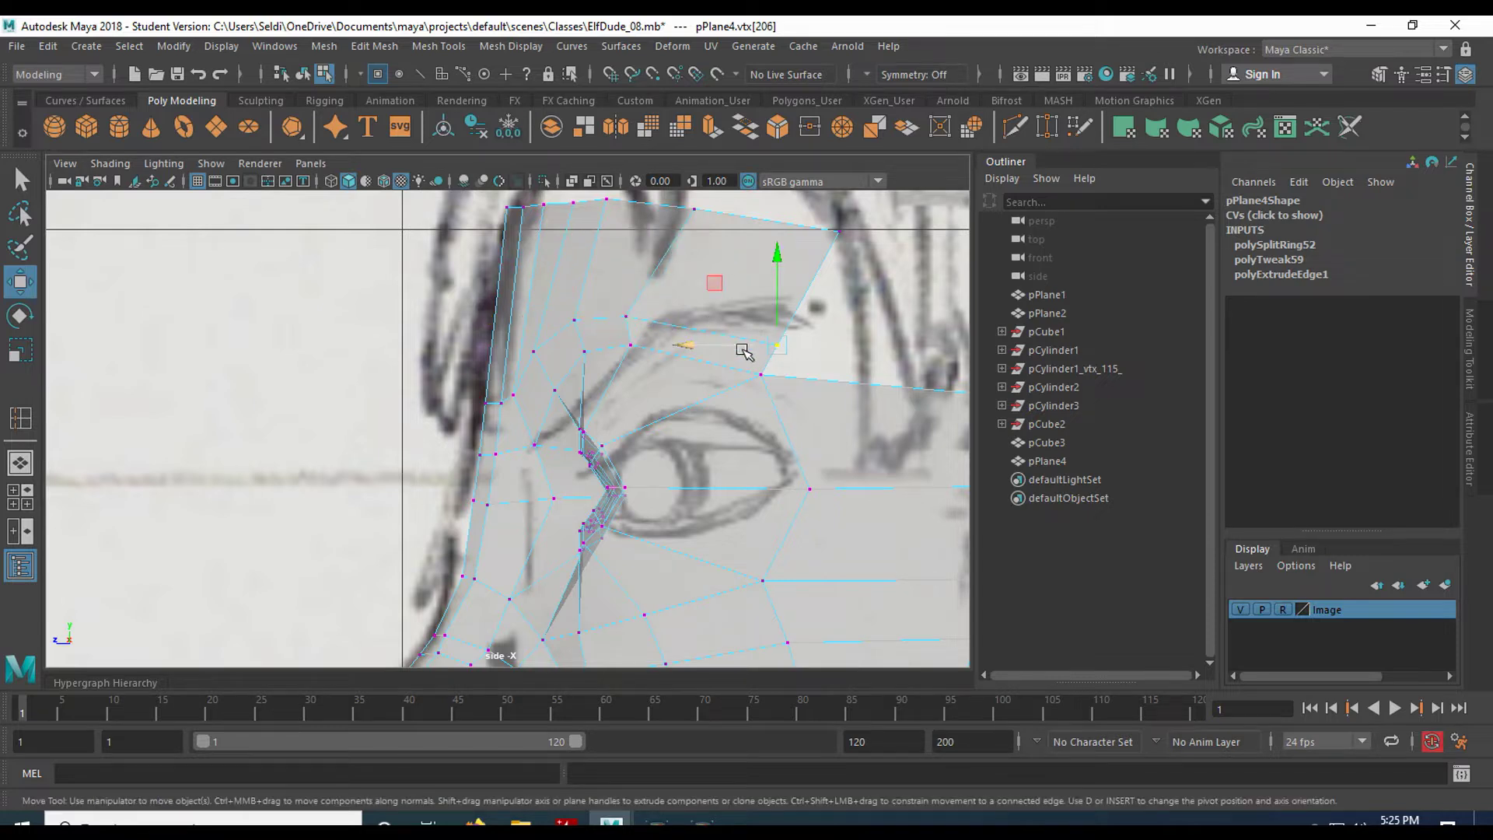
{"action": "left_click_drag", "start_coordinate": [737, 345], "coordinate": [718, 344]}
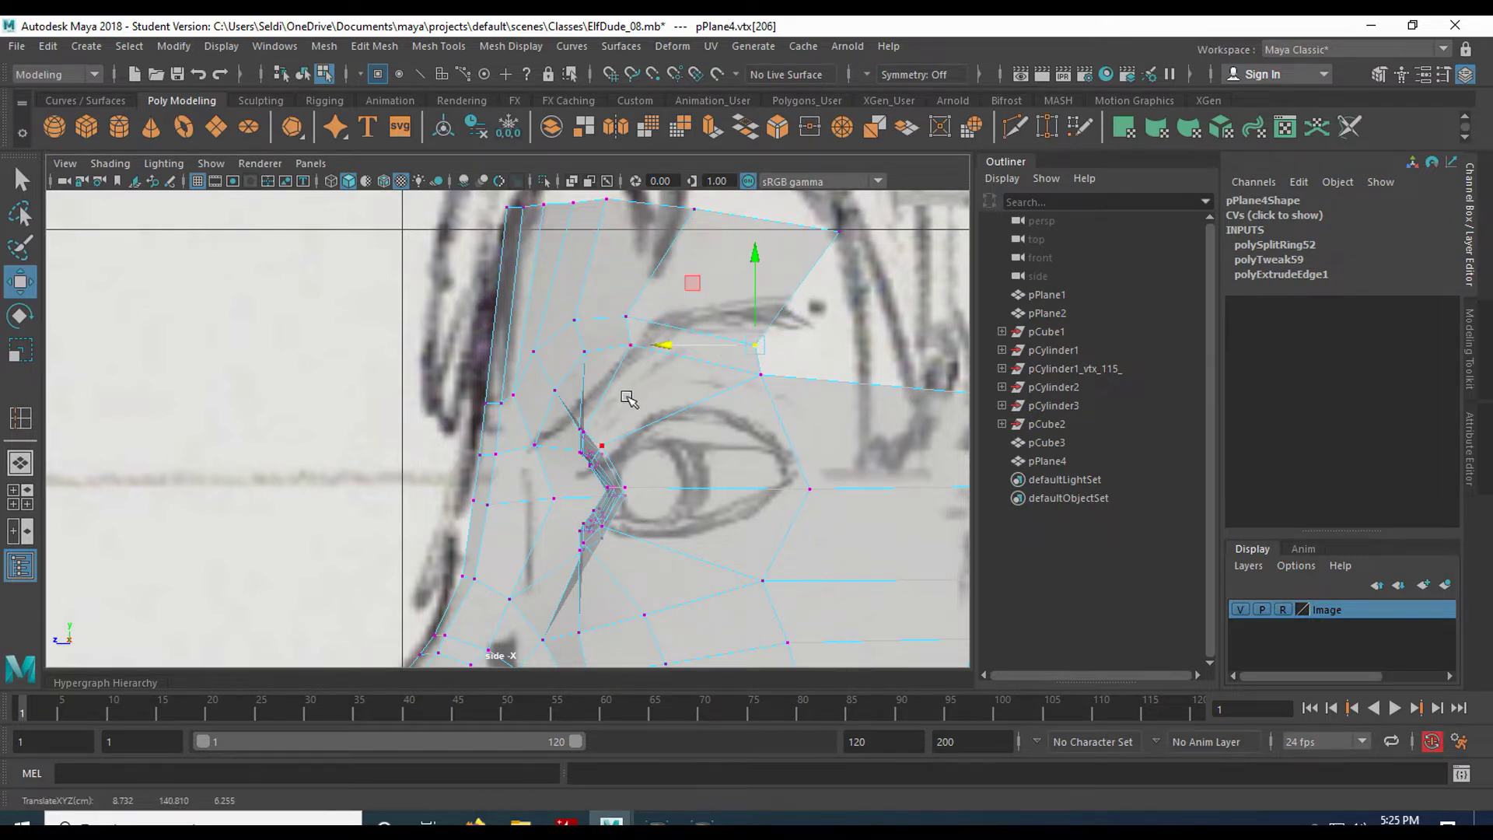
Examine the brow and nose-bridge vertices around the new edge loop from several angles in the perspective view
{"action": "key", "text": "space"}
{"action": "key", "text": "space"}
{"action": "left_click_drag", "start_coordinate": [608, 441], "coordinate": [500, 442], "text": "alt"}
{"action": "left_click", "coordinate": [424, 430]}
{"action": "mouse_move", "coordinate": [411, 430]}
{"action": "left_mouse_down", "text": "alt"}
{"action": "mouse_move", "coordinate": [484, 433]}
{"action": "mouse_move", "coordinate": [440, 446]}
{"action": "mouse_move", "coordinate": [436, 422]}
{"action": "mouse_move", "coordinate": [510, 423]}
{"action": "mouse_move", "coordinate": [496, 396]}
{"action": "mouse_move", "coordinate": [405, 401]}
{"action": "mouse_move", "coordinate": [435, 421]}
{"action": "left_mouse_up", "text": "alt"}
{"action": "left_click", "coordinate": [477, 413]}
{"action": "left_click_drag", "start_coordinate": [339, 403], "coordinate": [364, 470]}
{"action": "mouse_move", "coordinate": [442, 343]}
{"action": "left_mouse_down", "text": "alt"}
{"action": "mouse_move", "coordinate": [536, 354]}
{"action": "mouse_move", "coordinate": [586, 390]}
{"action": "mouse_move", "coordinate": [669, 380]}
{"action": "mouse_move", "coordinate": [723, 306]}
{"action": "mouse_move", "coordinate": [825, 304]}
{"action": "left_mouse_up", "text": "alt"}
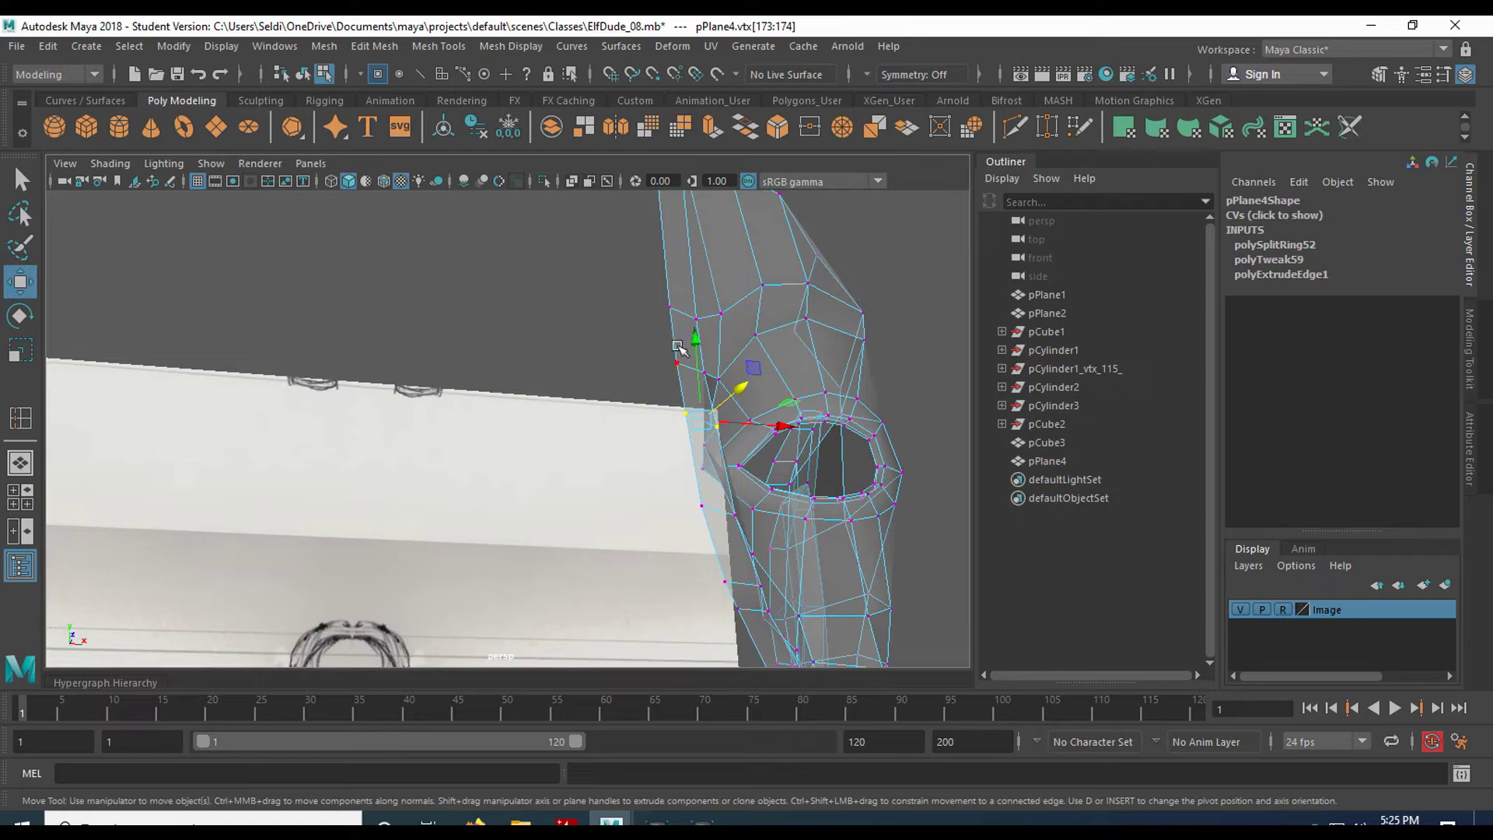
{"action": "mouse_move", "coordinate": [706, 330]}
{"action": "left_mouse_down", "text": "alt"}
{"action": "mouse_move", "coordinate": [783, 300]}
{"action": "mouse_move", "coordinate": [643, 366]}
{"action": "mouse_move", "coordinate": [666, 384]}
{"action": "mouse_move", "coordinate": [653, 426]}
{"action": "left_mouse_up", "text": "alt"}
{"action": "left_click_drag", "start_coordinate": [334, 470], "coordinate": [484, 487], "text": "alt"}
Shift the vertex above the inner brow and the top-row vertex over it outward in the front view to even the column spacing
{"action": "left_click", "coordinate": [482, 534]}
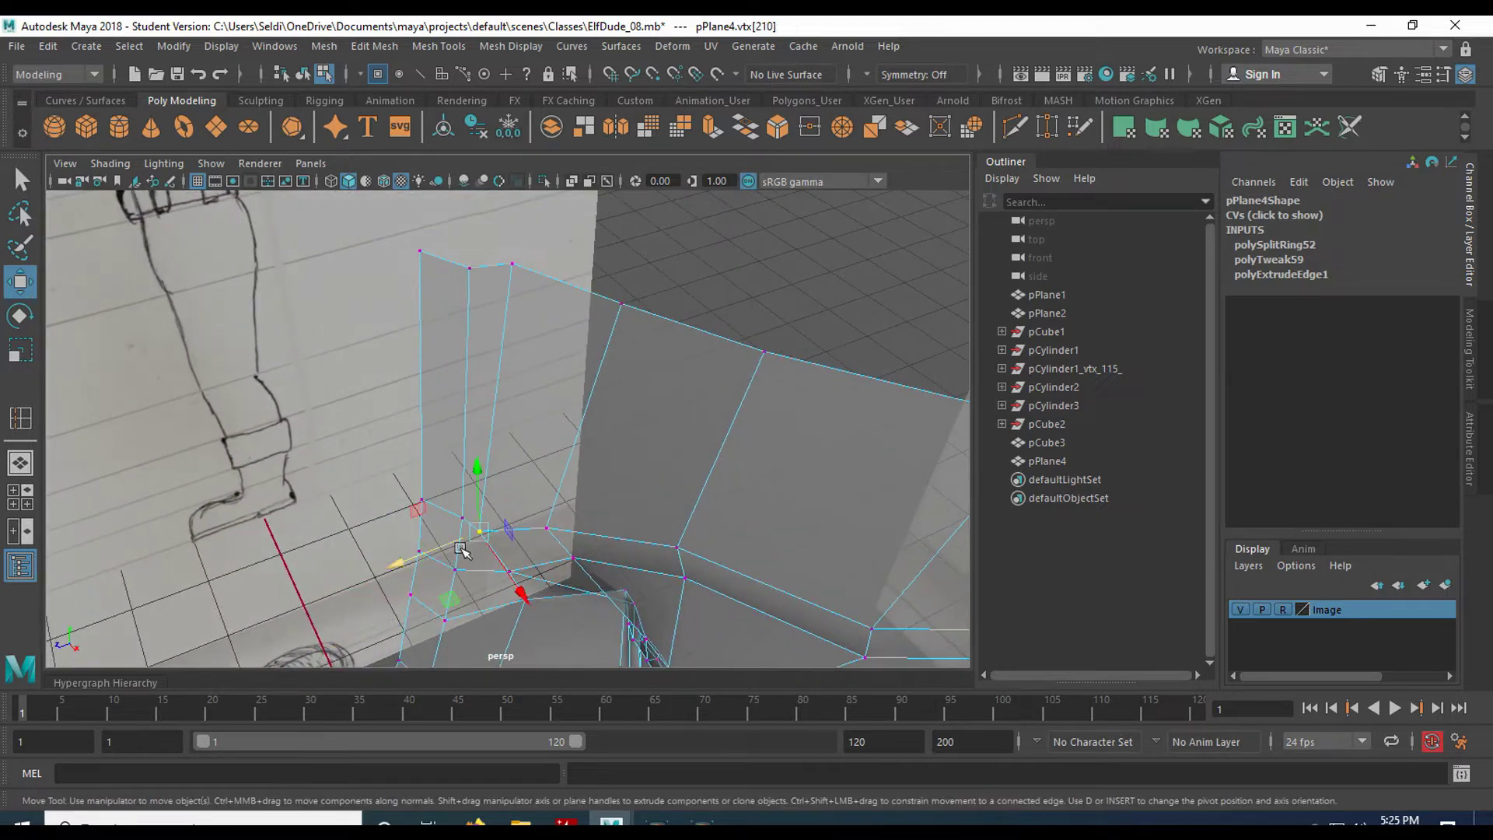
{"action": "left_click", "coordinate": [513, 264]}
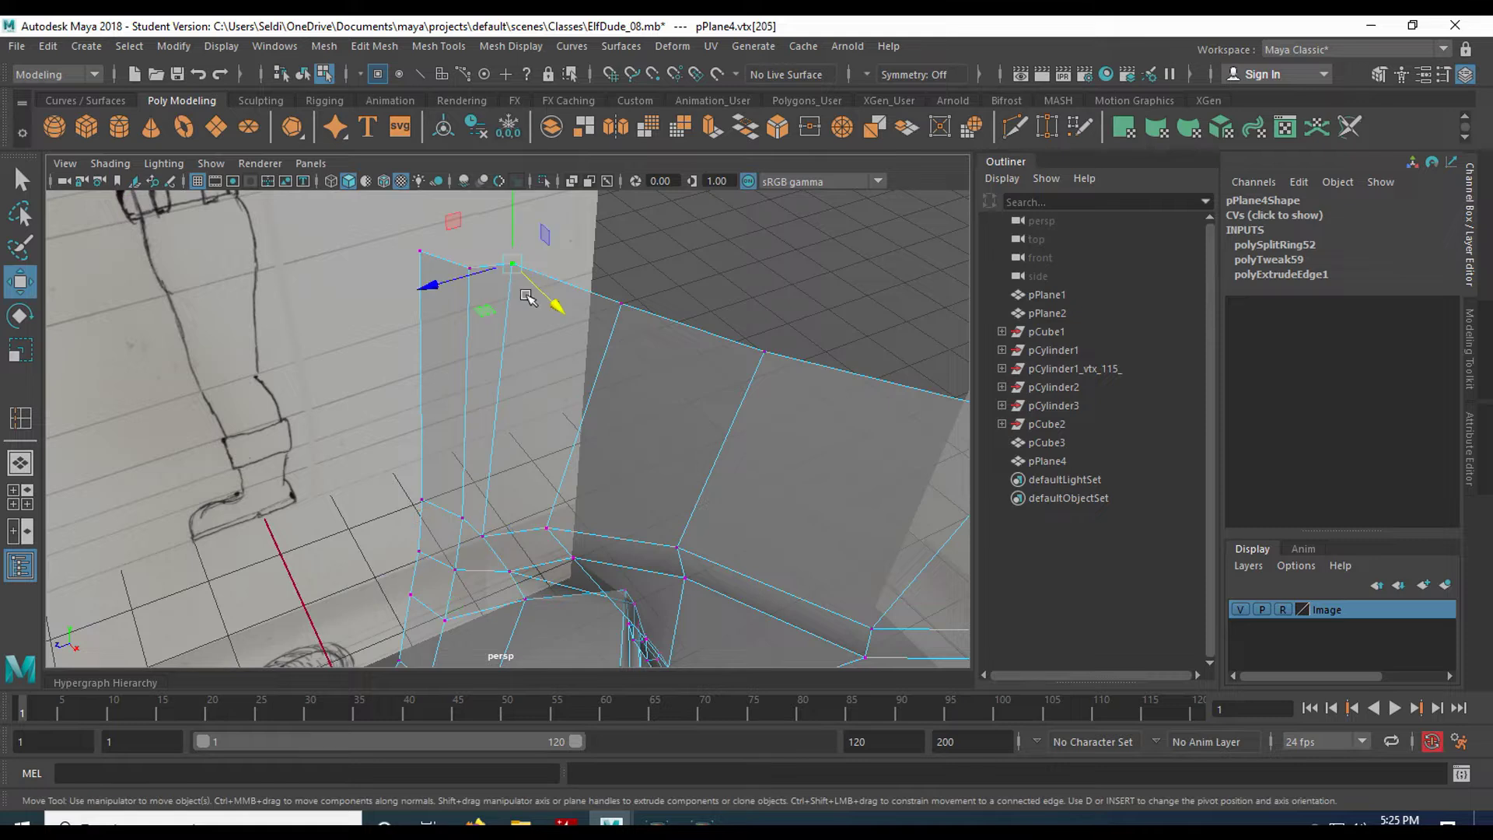
{"action": "key", "text": "space"}
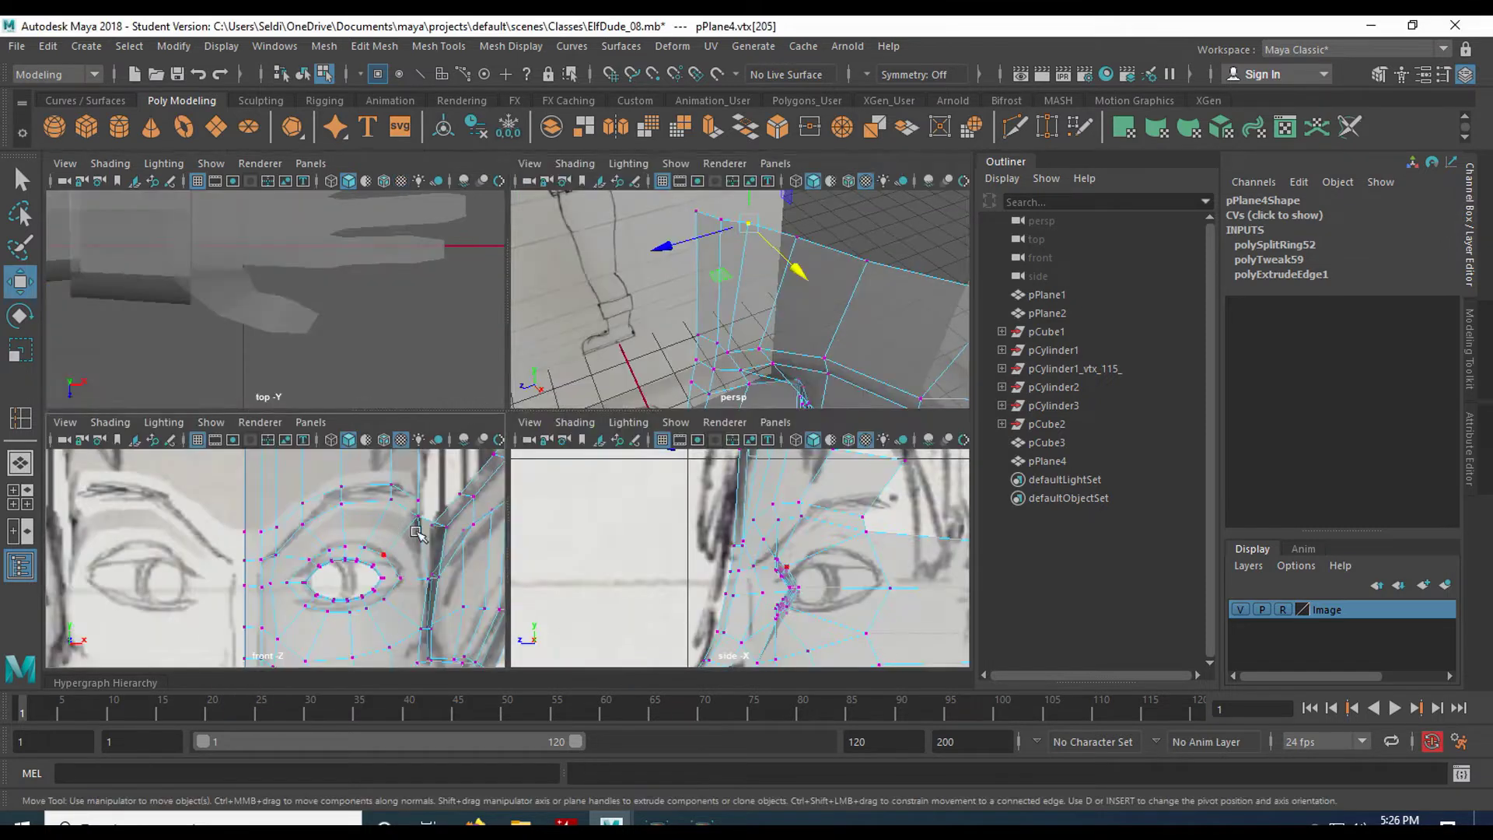
{"action": "key", "text": "space"}
{"action": "scroll", "coordinate": [548, 456], "scroll_direction": "up", "scroll_amount": 1}
{"action": "middle_click_drag", "start_coordinate": [580, 370], "coordinate": [497, 546], "text": "alt"}
{"action": "left_click", "coordinate": [446, 529]}
{"action": "left_click_drag", "start_coordinate": [427, 535], "coordinate": [433, 533]}
{"action": "left_click", "coordinate": [433, 300]}
{"action": "double_click", "coordinate": [435, 300]}
{"action": "left_click", "coordinate": [435, 300]}
{"action": "left_click_drag", "start_coordinate": [425, 299], "coordinate": [438, 298]}
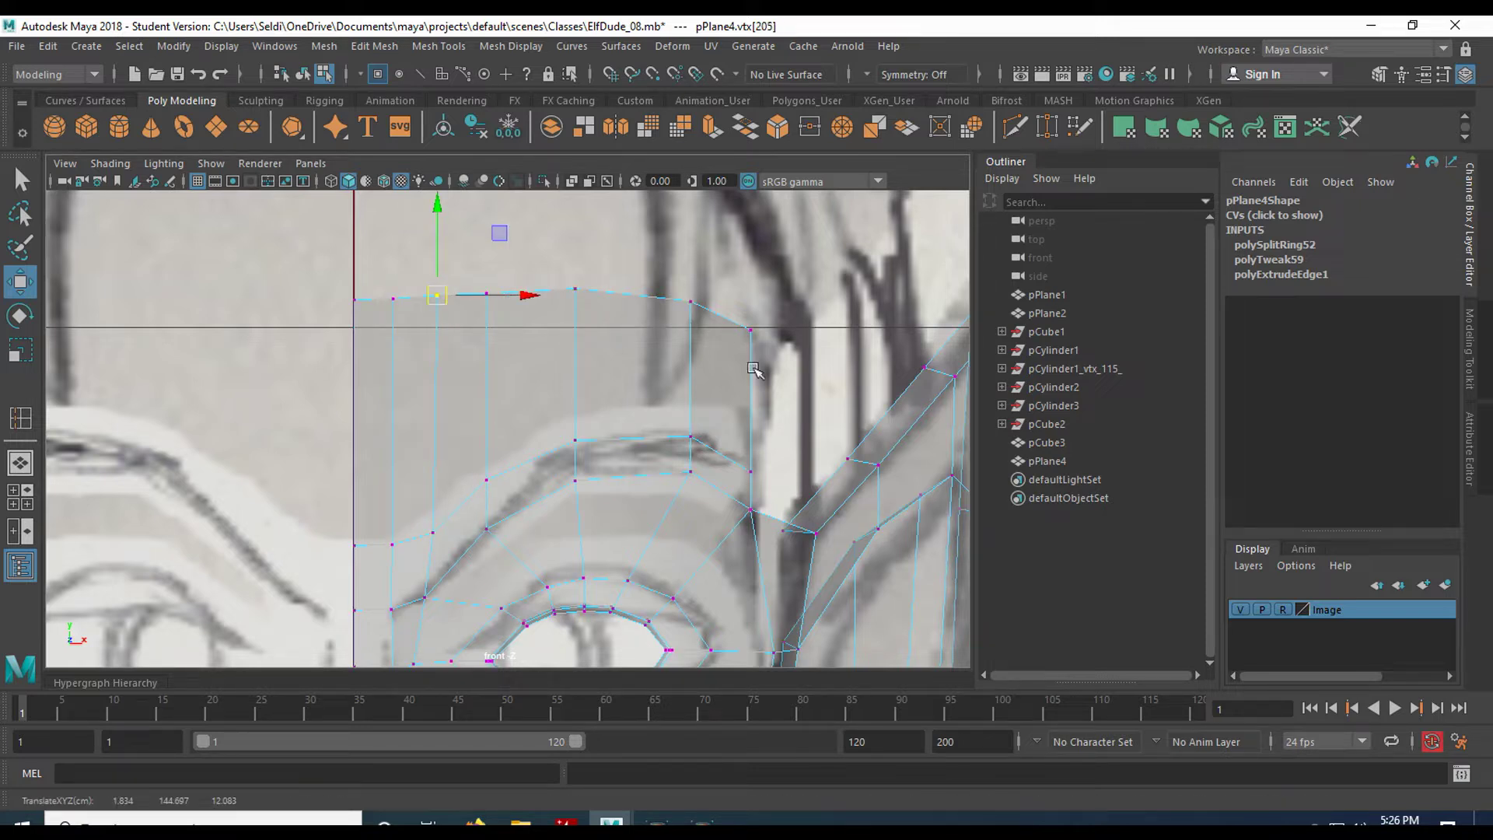
Select the open edges along the forehead's top border, from the temple to the centre line
{"action": "key", "text": "space"}
{"action": "key", "text": "space"}
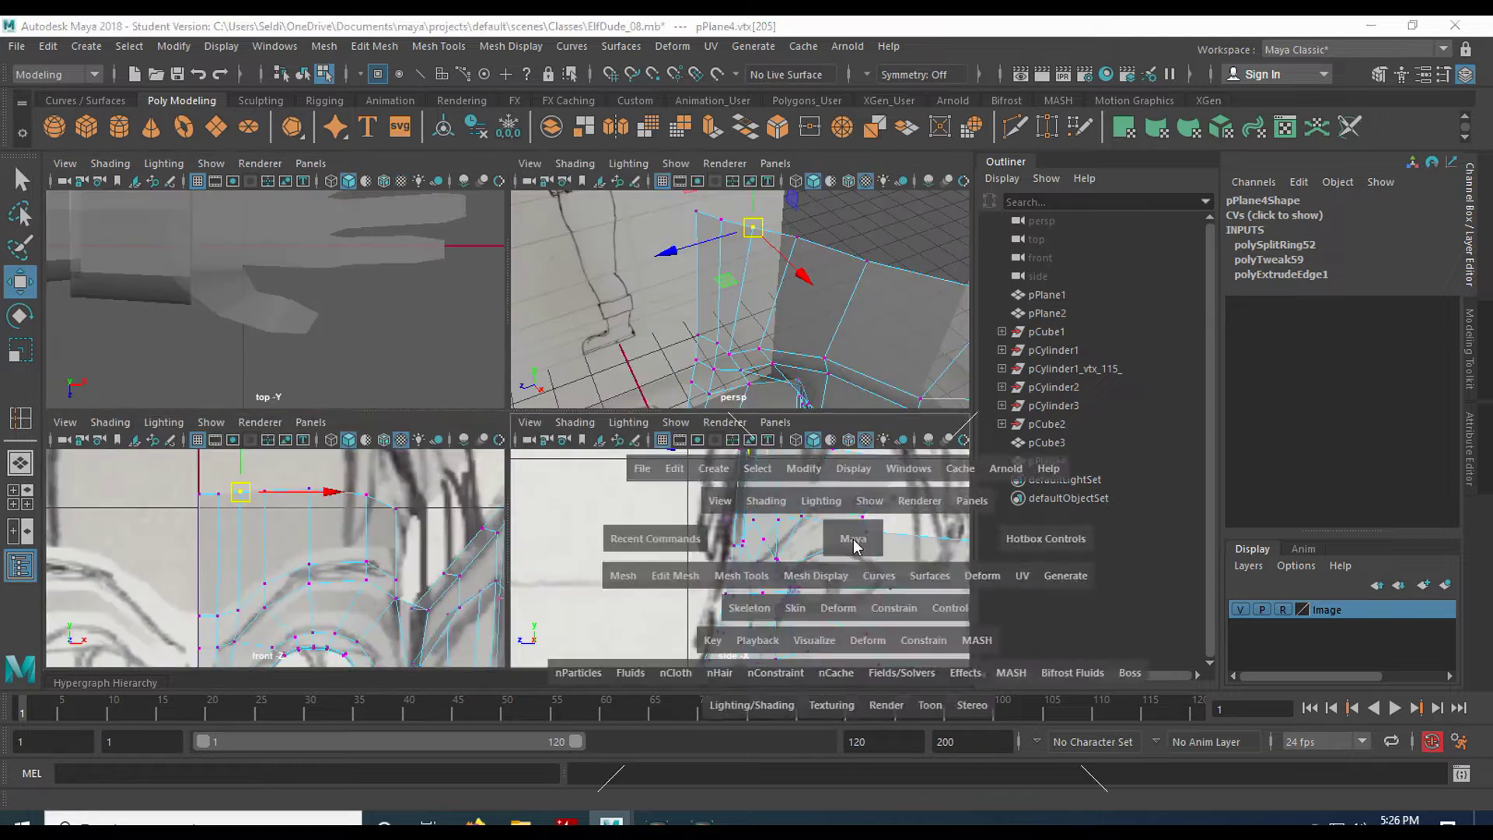
{"action": "middle_click_drag", "start_coordinate": [799, 363], "coordinate": [613, 526], "text": "alt"}
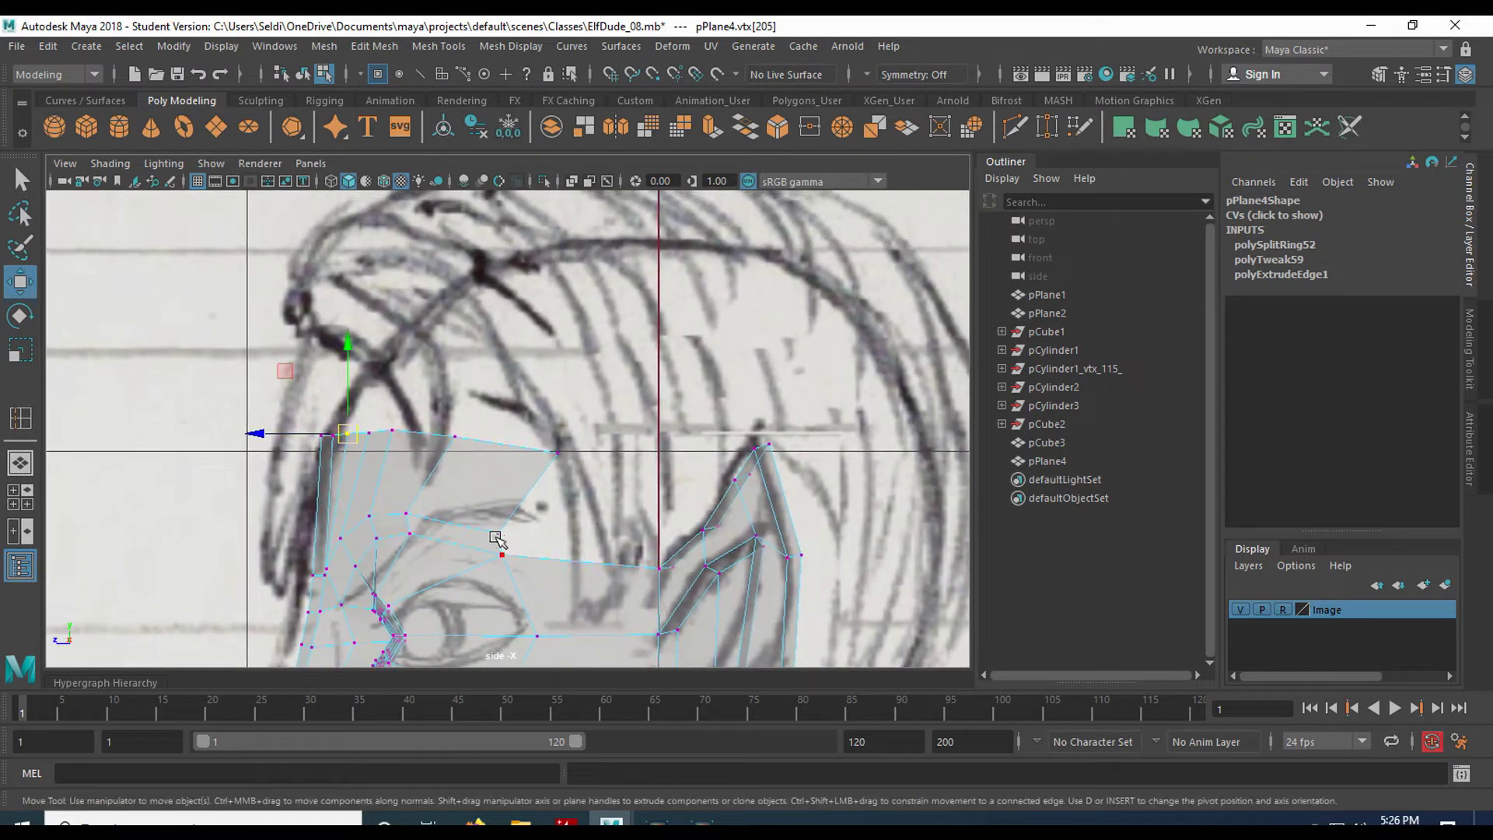
{"action": "mouse_move", "coordinate": [545, 395]}
{"action": "middle_mouse_down", "text": "alt"}
{"action": "mouse_move", "coordinate": [573, 433]}
{"action": "mouse_move", "coordinate": [581, 424]}
{"action": "middle_mouse_up", "text": "alt"}
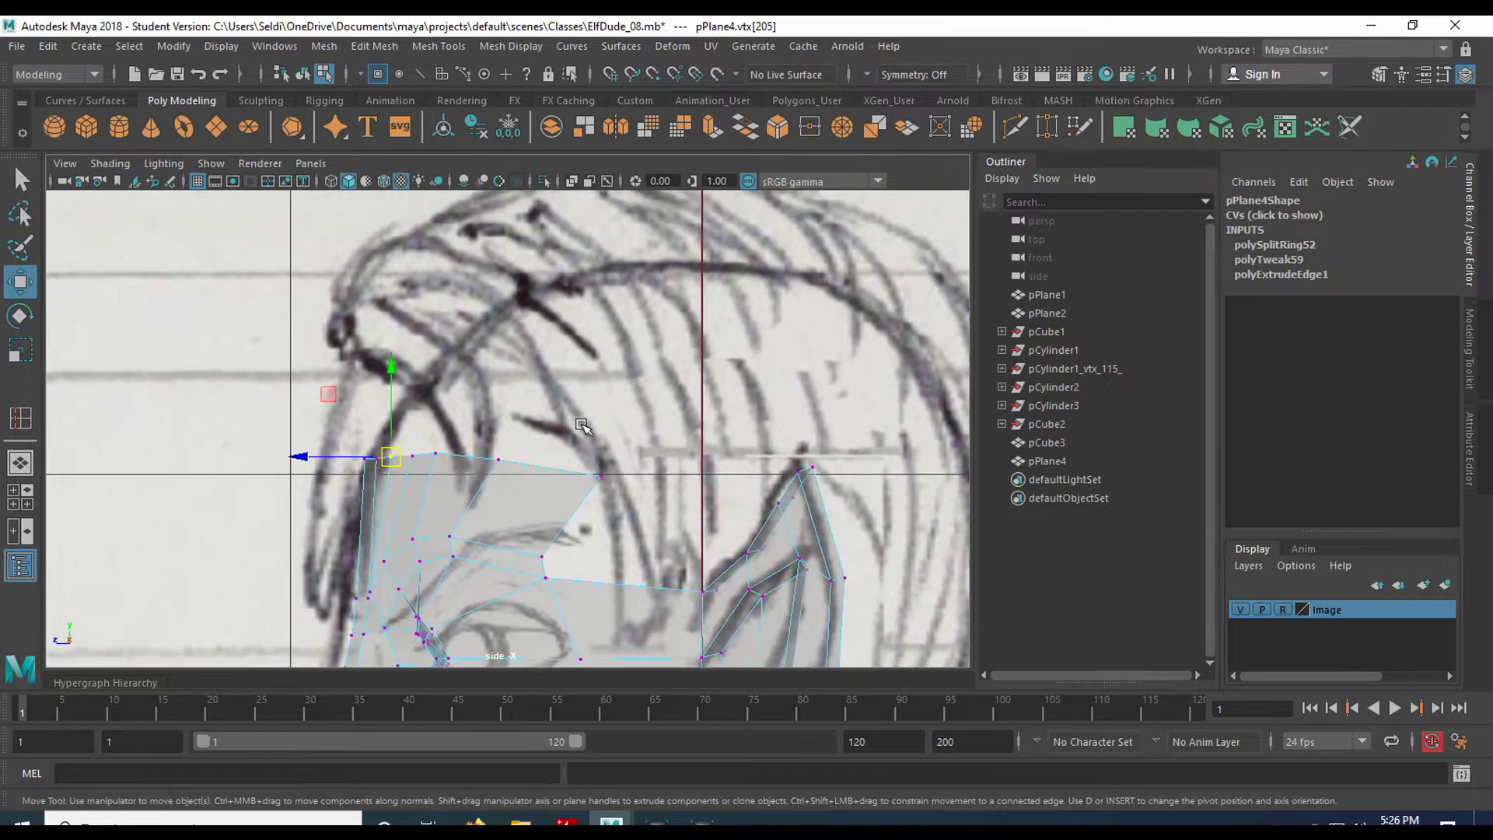
{"action": "right_click_drag", "start_coordinate": [539, 463], "coordinate": [517, 247]}
{"action": "left_click", "coordinate": [536, 466]}
{"action": "key", "text": "q"}
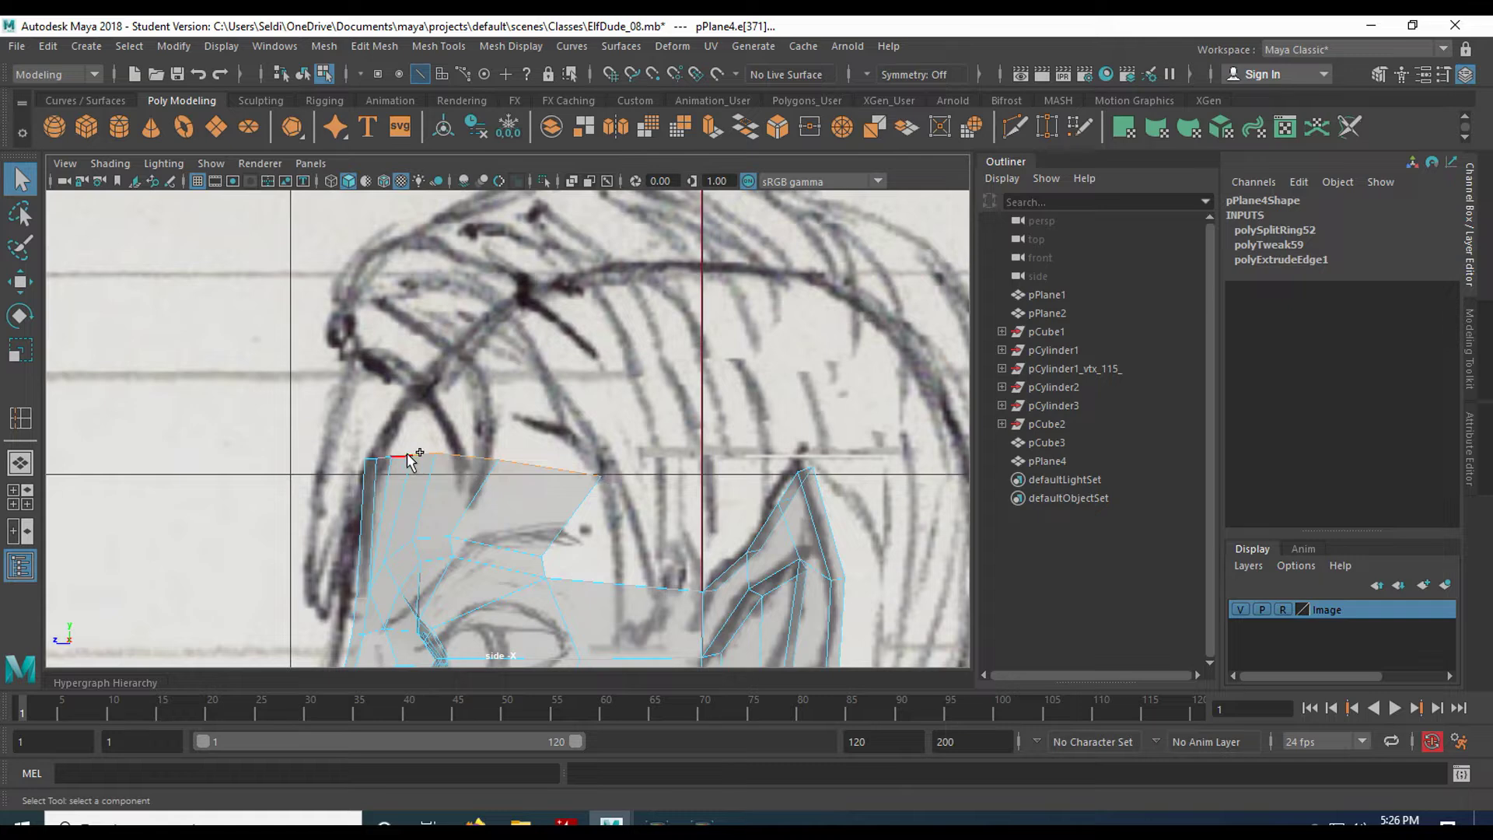
{"action": "key", "text": "space"}
{"action": "key", "text": "space"}
{"action": "left_click", "coordinate": [417, 302], "text": "shift"}
{"action": "left_click", "coordinate": [384, 307], "text": "shift"}
{"action": "key", "text": "space"}
{"action": "key", "text": "space"}
Extrude the selected top border edges and move them up and back along the head outline in the side view
{"action": "middle_click_drag", "start_coordinate": [621, 430], "coordinate": [595, 366], "text": "alt"}
{"action": "scroll", "coordinate": [593, 373], "scroll_direction": "down", "scroll_amount": 2}
{"action": "scroll", "coordinate": [593, 380], "scroll_direction": "down", "scroll_amount": 2}
{"action": "scroll", "coordinate": [593, 379], "scroll_direction": "up", "scroll_amount": 4}
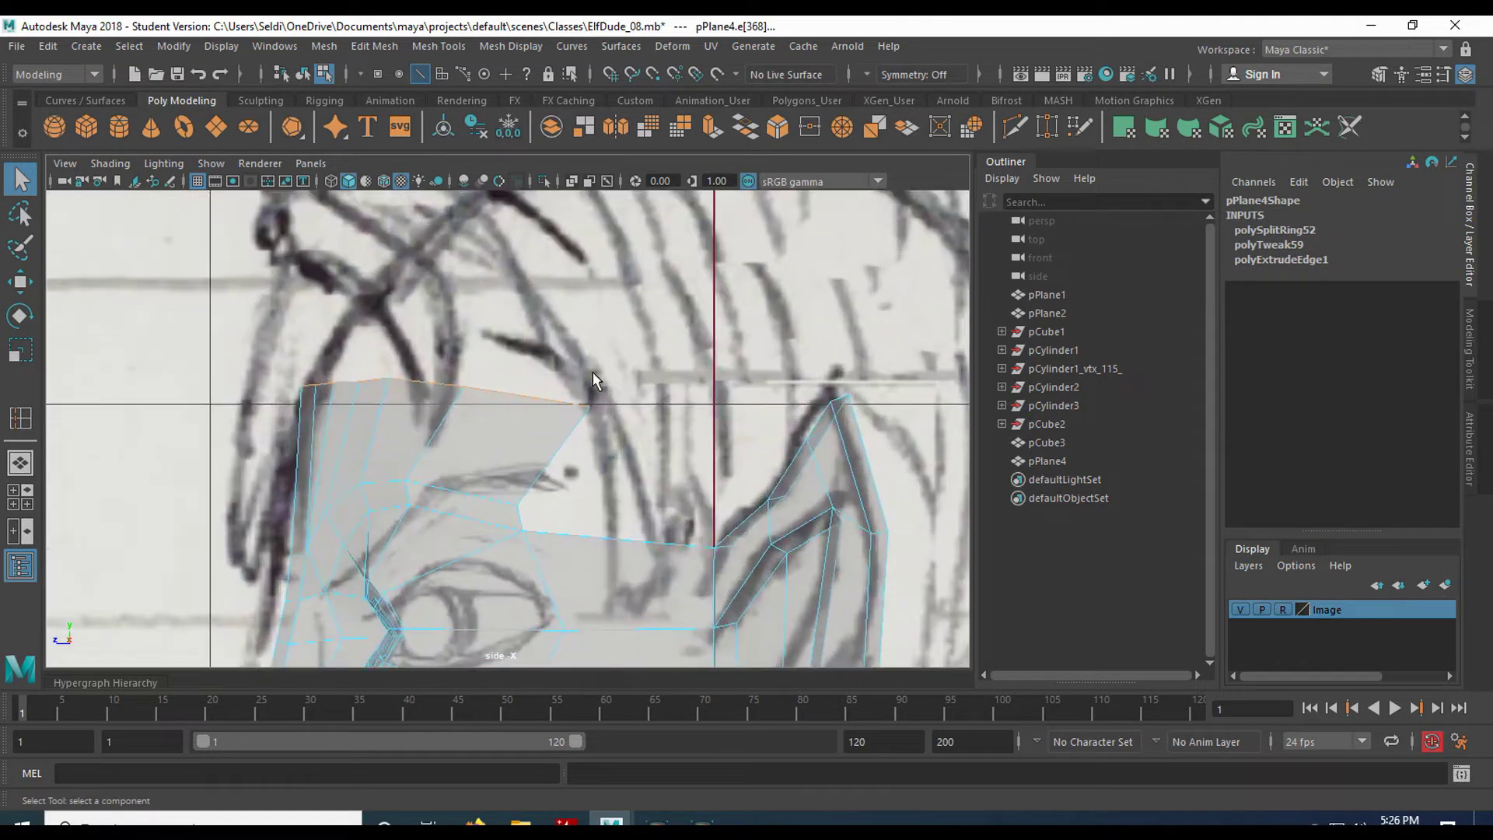
{"action": "left_click", "coordinate": [709, 130]}
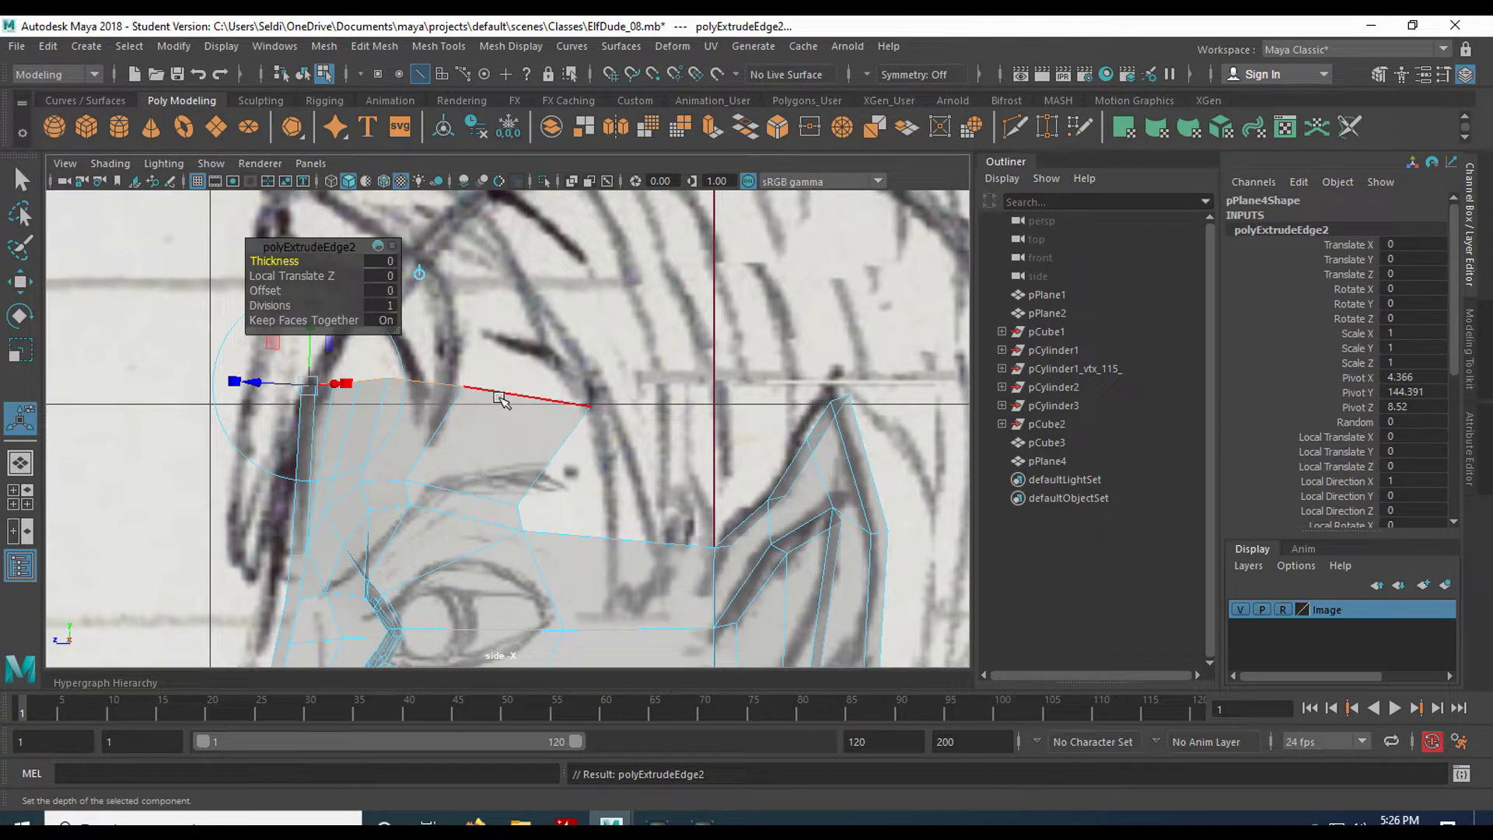
{"action": "key", "text": "w"}
{"action": "left_click_drag", "start_coordinate": [447, 398], "coordinate": [529, 272]}
{"action": "middle_click_drag", "start_coordinate": [713, 345], "coordinate": [592, 443], "text": "alt"}
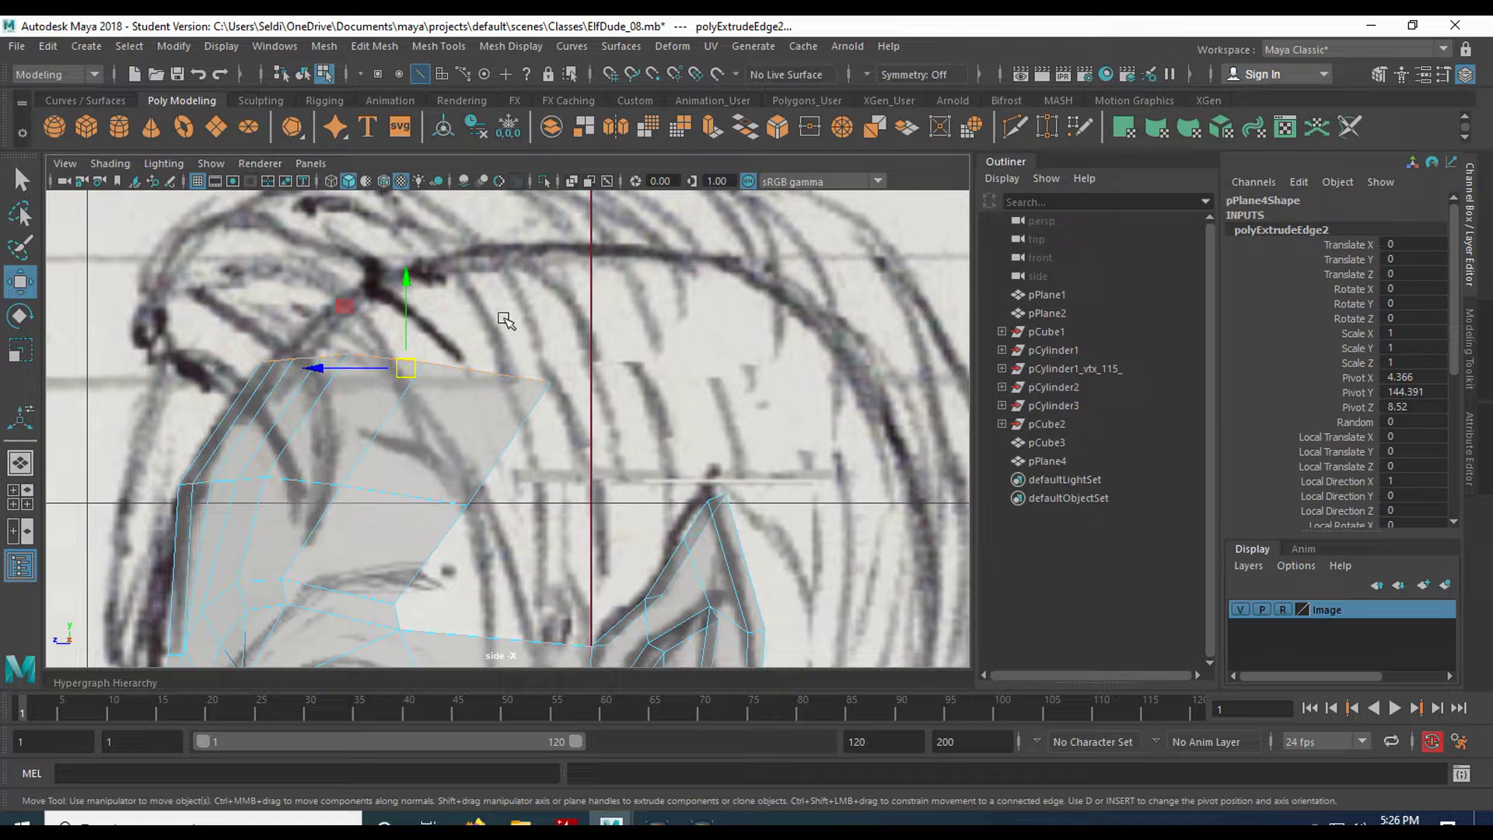
{"action": "middle_click_drag", "start_coordinate": [577, 414], "coordinate": [673, 378], "text": "alt"}
Reposition the three rear border vertices of the forehead in the side view to form a smoother edge above the temple
{"action": "right_click_drag", "start_coordinate": [602, 375], "coordinate": [533, 331]}
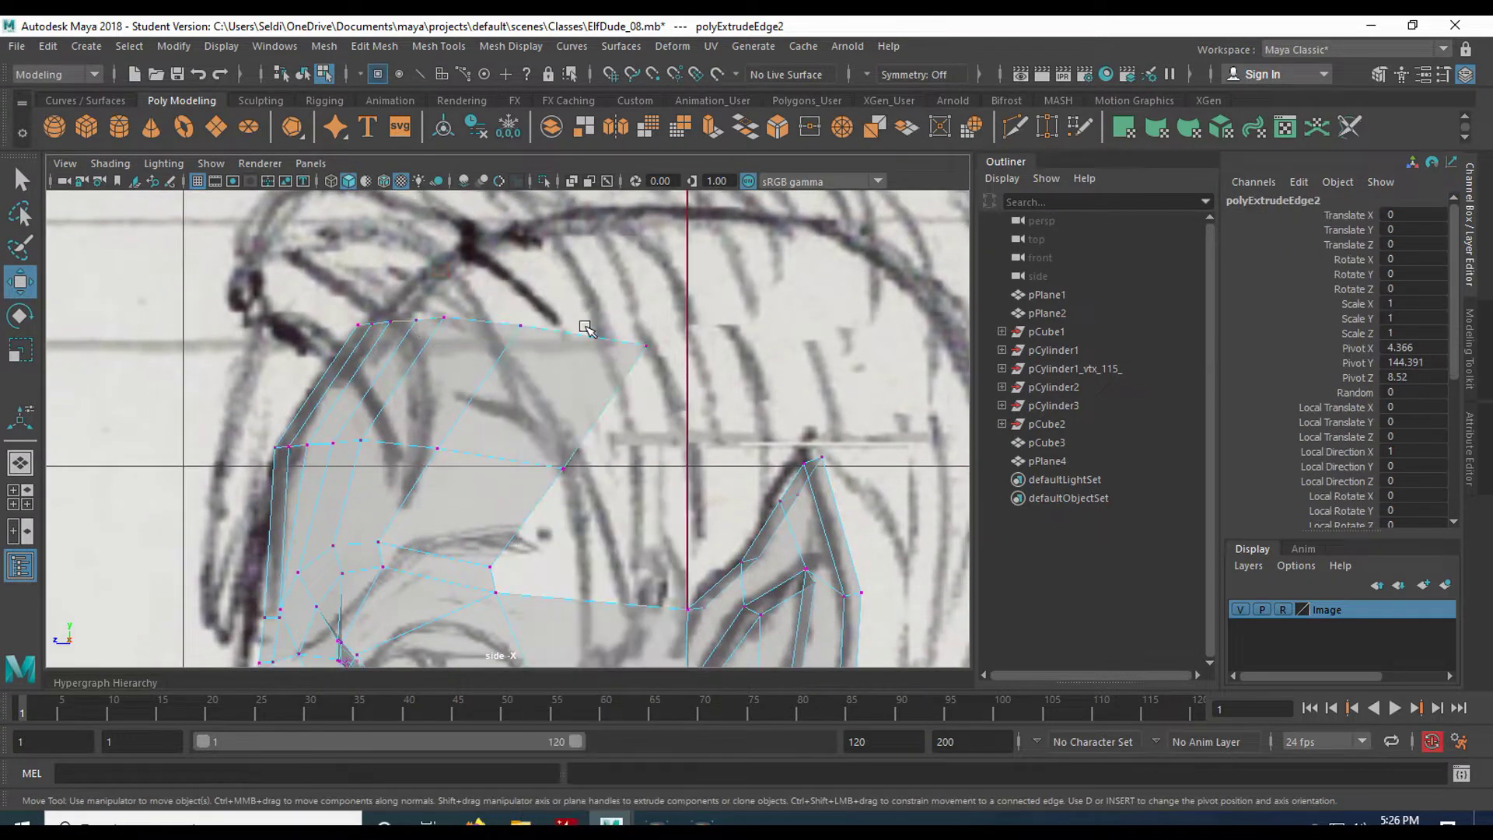
{"action": "left_click_drag", "start_coordinate": [696, 391], "coordinate": [697, 392]}
{"action": "left_click_drag", "start_coordinate": [646, 345], "coordinate": [593, 382]}
{"action": "left_click", "coordinate": [559, 472]}
{"action": "left_click_drag", "start_coordinate": [559, 472], "coordinate": [528, 473]}
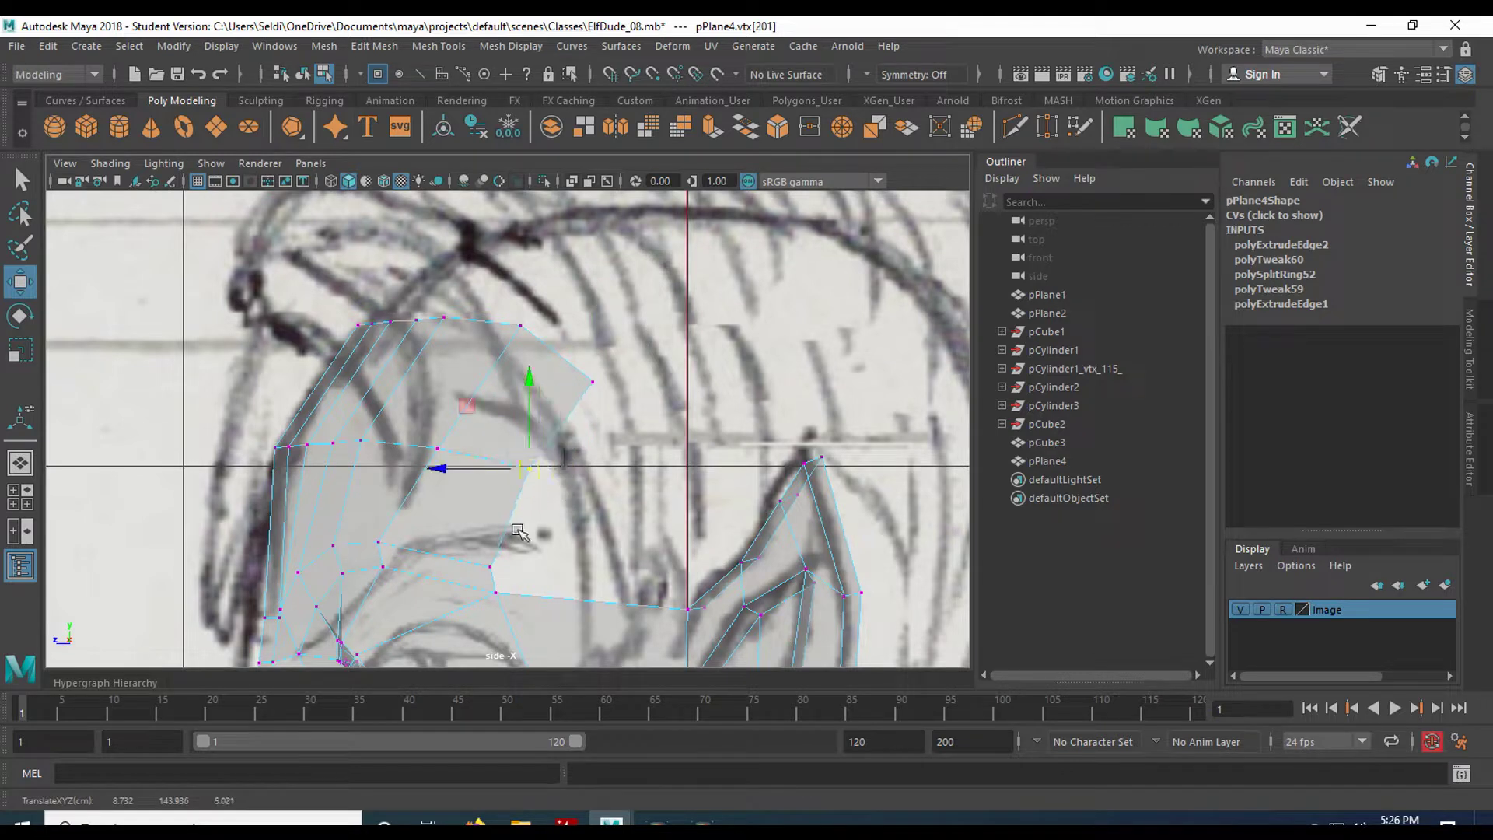
{"action": "left_click", "coordinate": [495, 568]}
{"action": "left_click_drag", "start_coordinate": [493, 569], "coordinate": [493, 546]}
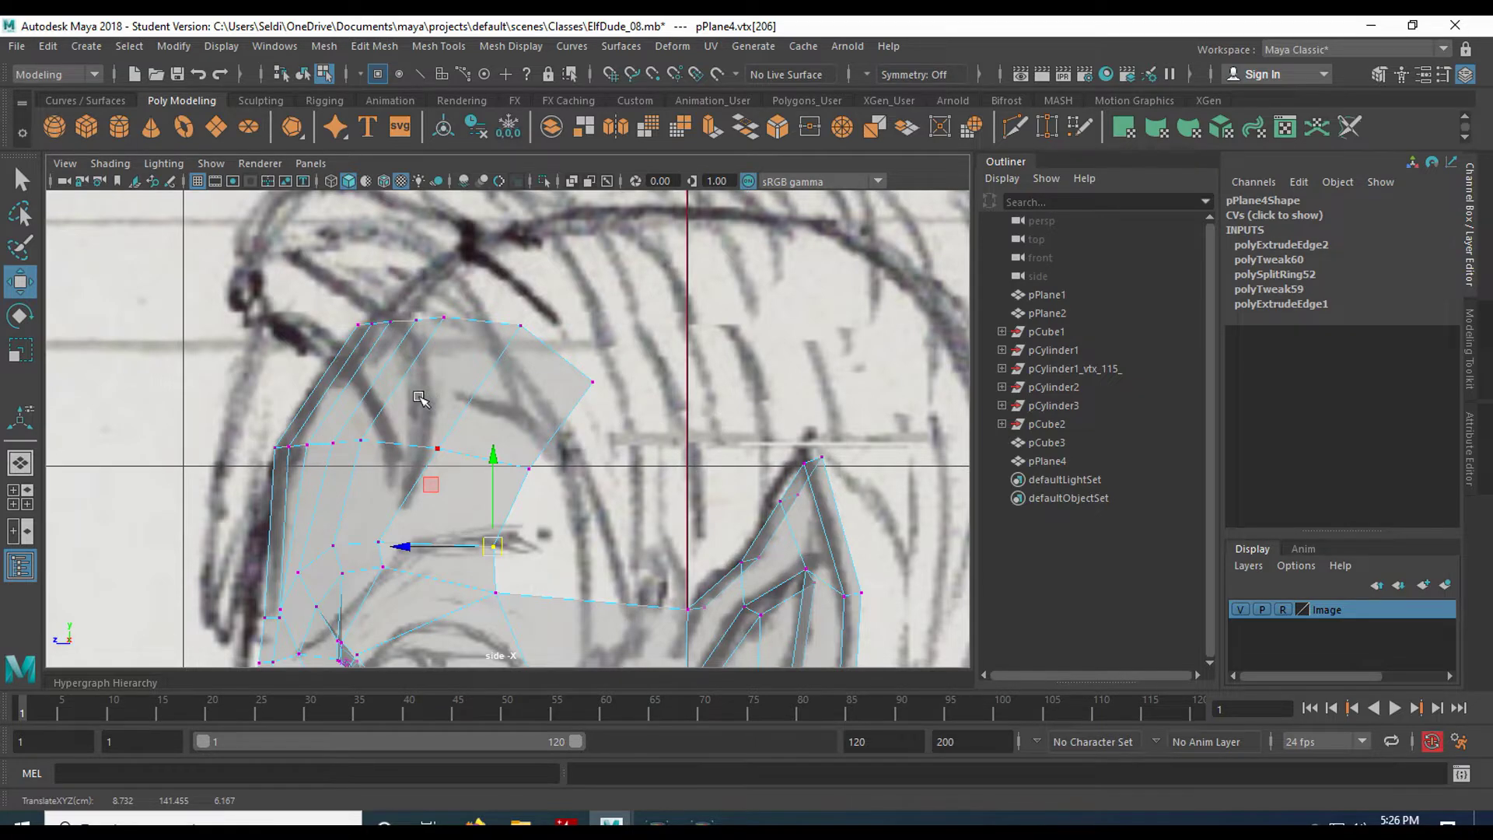
Adjust the heights of the new top-row vertices in the front view to form a smooth arc from the temple to the centre line
{"action": "key", "text": "space"}
{"action": "key", "text": "space"}
{"action": "scroll", "coordinate": [498, 389], "scroll_direction": "down", "scroll_amount": 2}
{"action": "middle_click_drag", "start_coordinate": [533, 346], "coordinate": [468, 526], "text": "alt"}
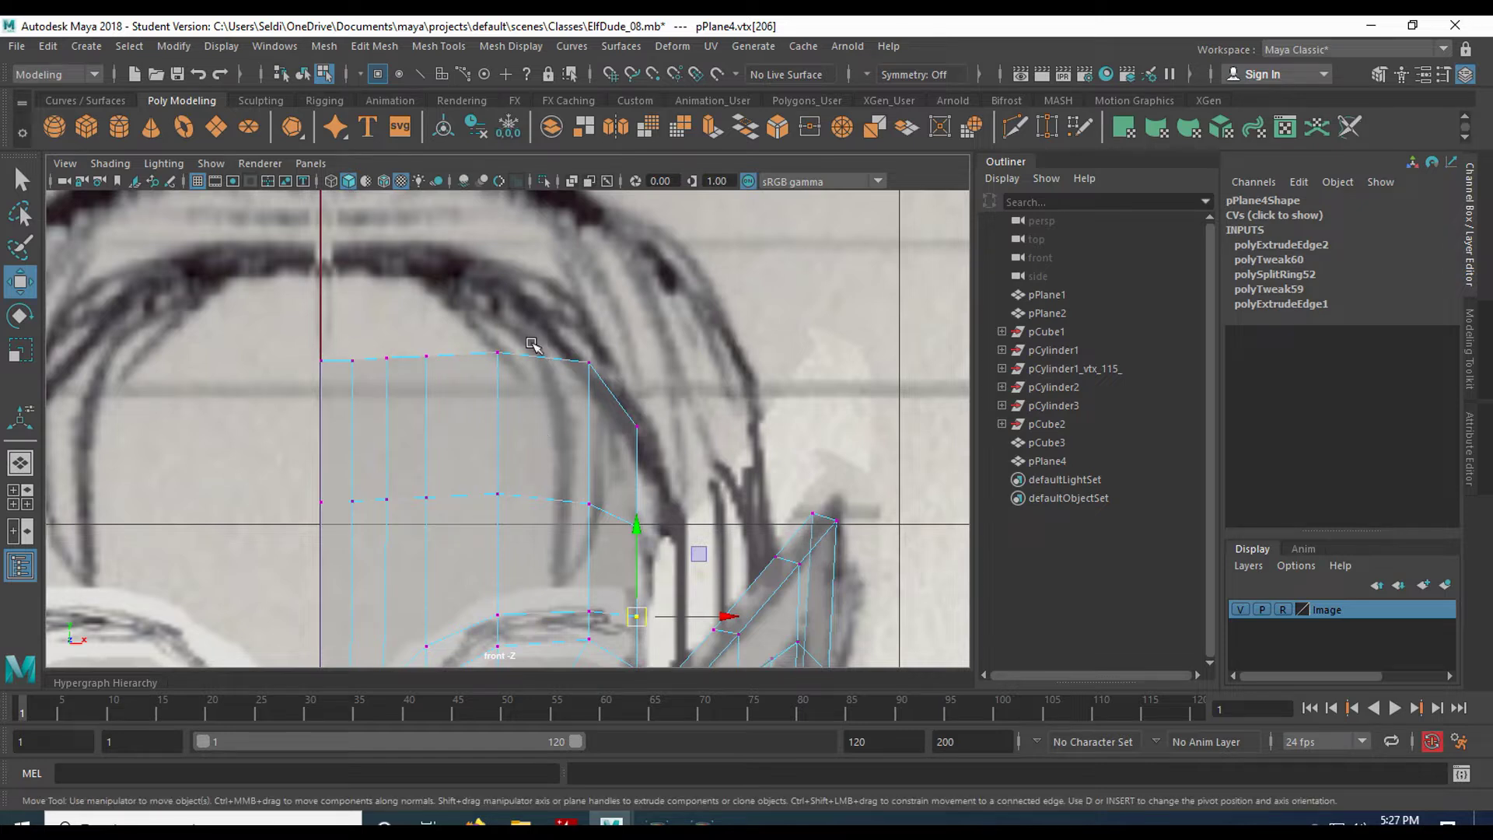
{"action": "left_click_drag", "start_coordinate": [585, 405], "coordinate": [585, 405]}
{"action": "left_click_drag", "start_coordinate": [572, 341], "coordinate": [582, 370]}
{"action": "mouse_move", "coordinate": [482, 334]}
{"action": "left_mouse_down"}
{"action": "mouse_move", "coordinate": [522, 368]}
{"action": "mouse_move", "coordinate": [500, 351]}
{"action": "left_mouse_up"}
{"action": "mouse_move", "coordinate": [411, 344]}
{"action": "left_mouse_down"}
{"action": "mouse_move", "coordinate": [446, 364]}
{"action": "mouse_move", "coordinate": [426, 347]}
{"action": "left_mouse_up"}
{"action": "left_click_drag", "start_coordinate": [376, 347], "coordinate": [392, 364]}
{"action": "left_click_drag", "start_coordinate": [385, 358], "coordinate": [352, 351]}
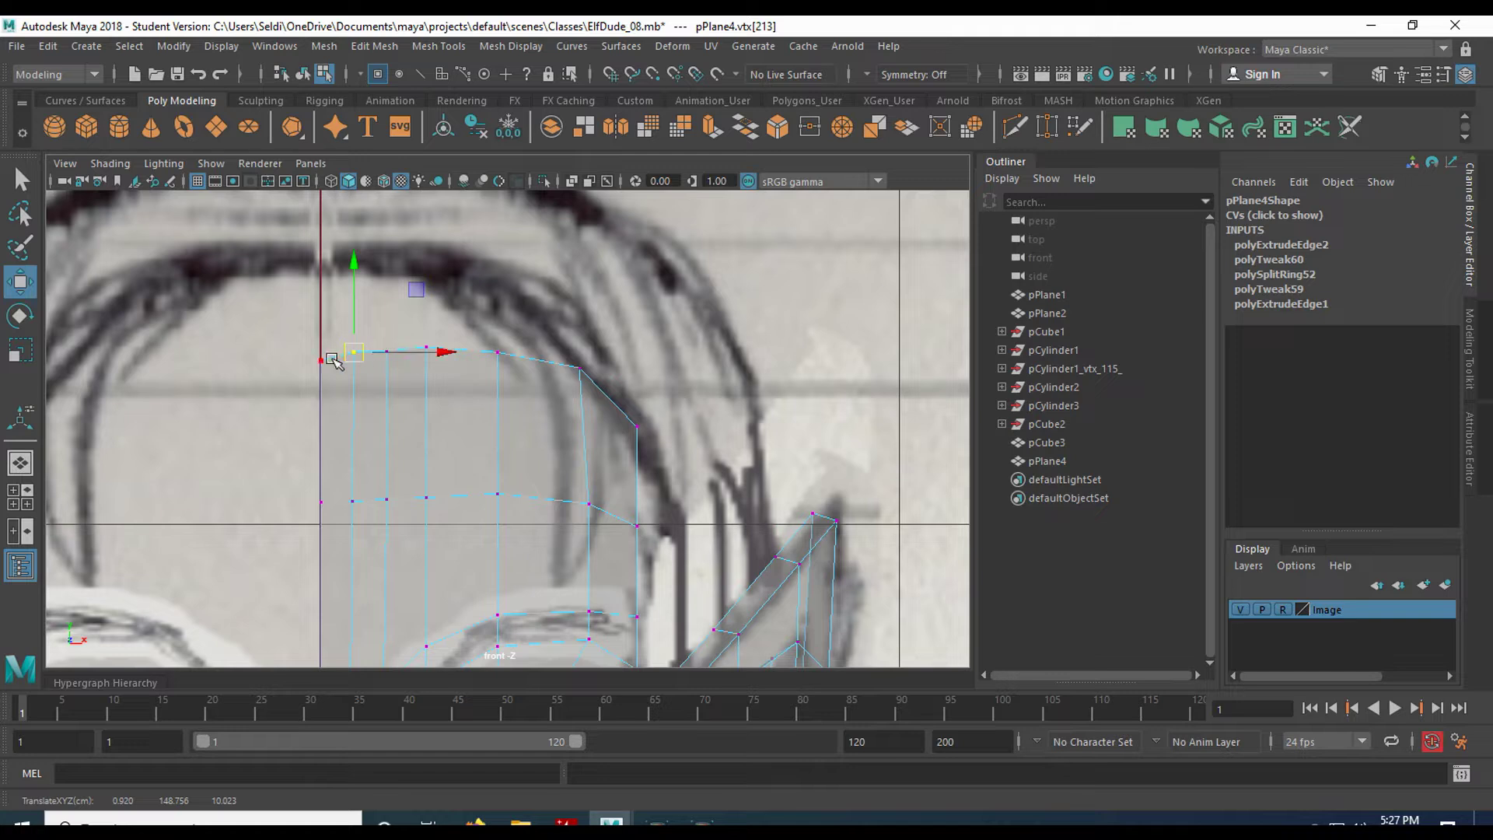
{"action": "mouse_move", "coordinate": [307, 337]}
{"action": "left_mouse_down"}
{"action": "mouse_move", "coordinate": [338, 393]}
{"action": "mouse_move", "coordinate": [320, 313]}
{"action": "left_mouse_up"}
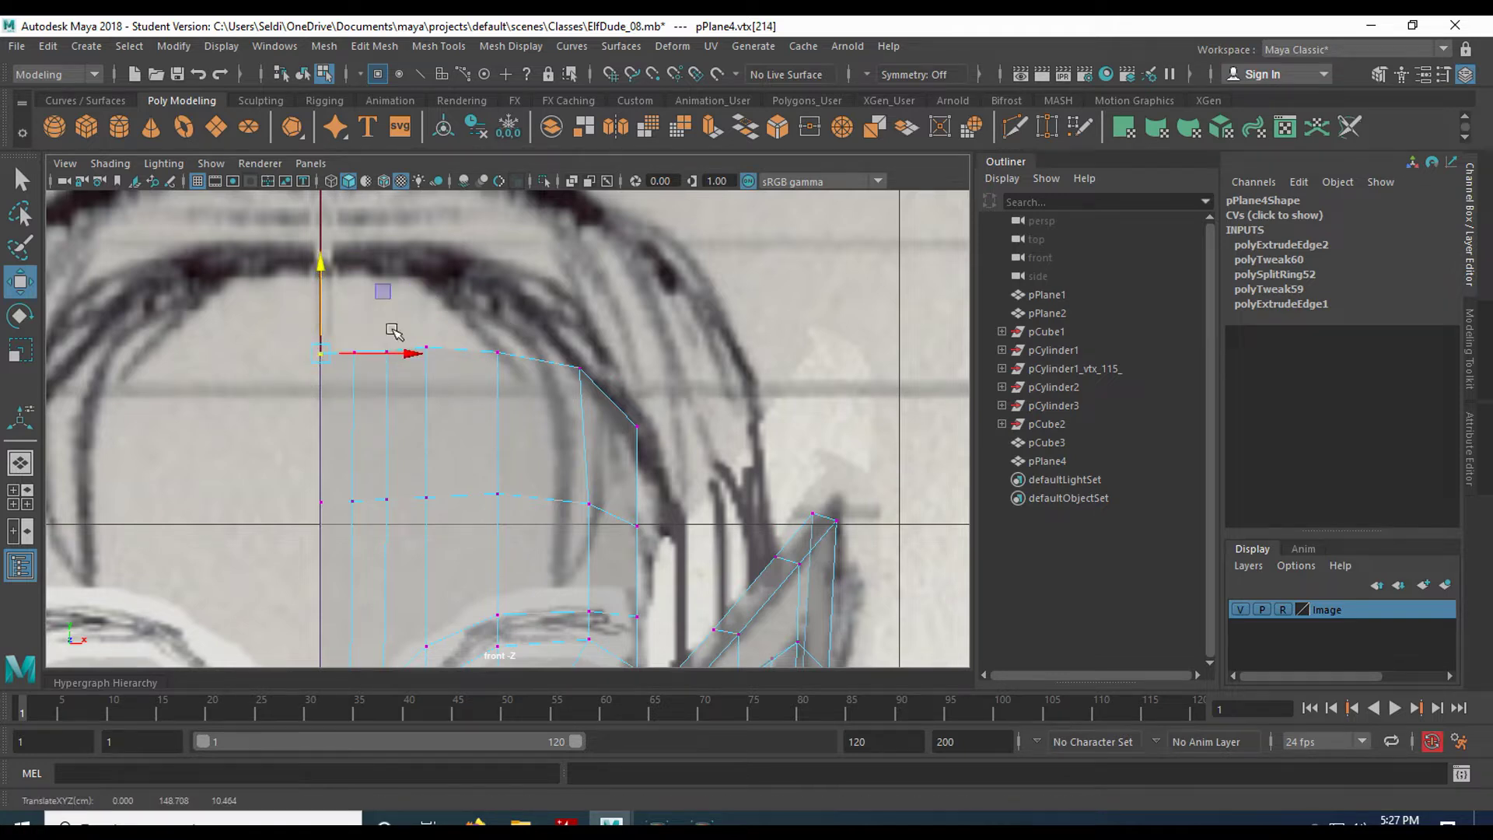
Adjust the vertex near the outer brow along X in the perspective view to smooth the forehead surface
{"action": "key", "text": "space"}
{"action": "key", "text": "space"}
{"action": "mouse_move", "coordinate": [759, 393]}
{"action": "left_mouse_down", "text": "alt"}
{"action": "mouse_move", "coordinate": [700, 419]}
{"action": "mouse_move", "coordinate": [583, 398]}
{"action": "mouse_move", "coordinate": [699, 394]}
{"action": "mouse_move", "coordinate": [772, 420]}
{"action": "left_mouse_up", "text": "alt"}
{"action": "left_click", "coordinate": [798, 420]}
{"action": "left_click_drag", "start_coordinate": [677, 457], "coordinate": [754, 397], "text": "alt"}
{"action": "left_click_drag", "start_coordinate": [876, 327], "coordinate": [876, 329]}
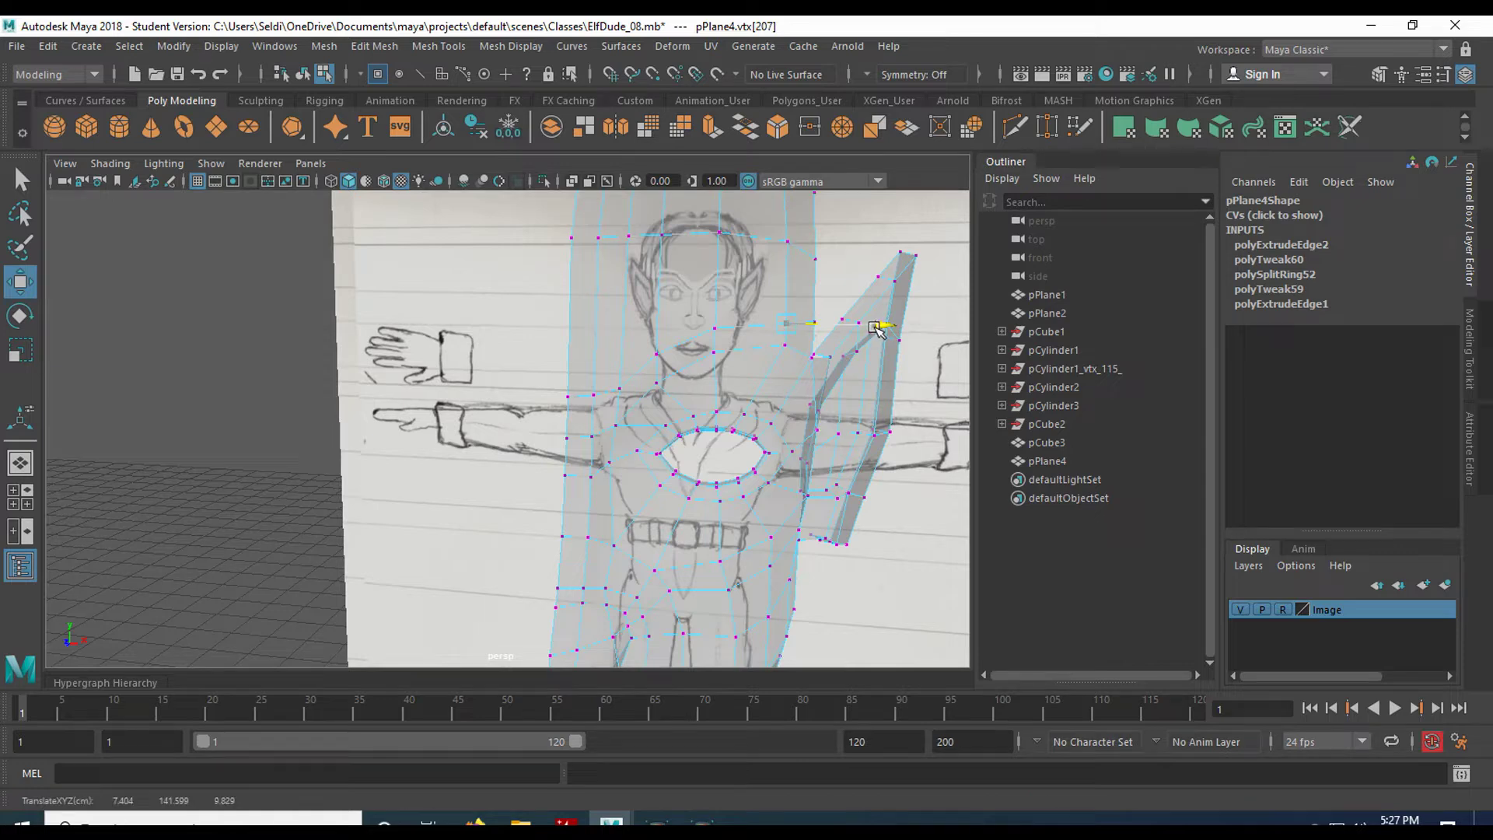
{"action": "left_click_drag", "start_coordinate": [852, 263], "coordinate": [745, 315], "text": "alt"}
Extrude the forehead's top border edges and move them up and back along the head outline in the side view
{"action": "key", "text": "space"}
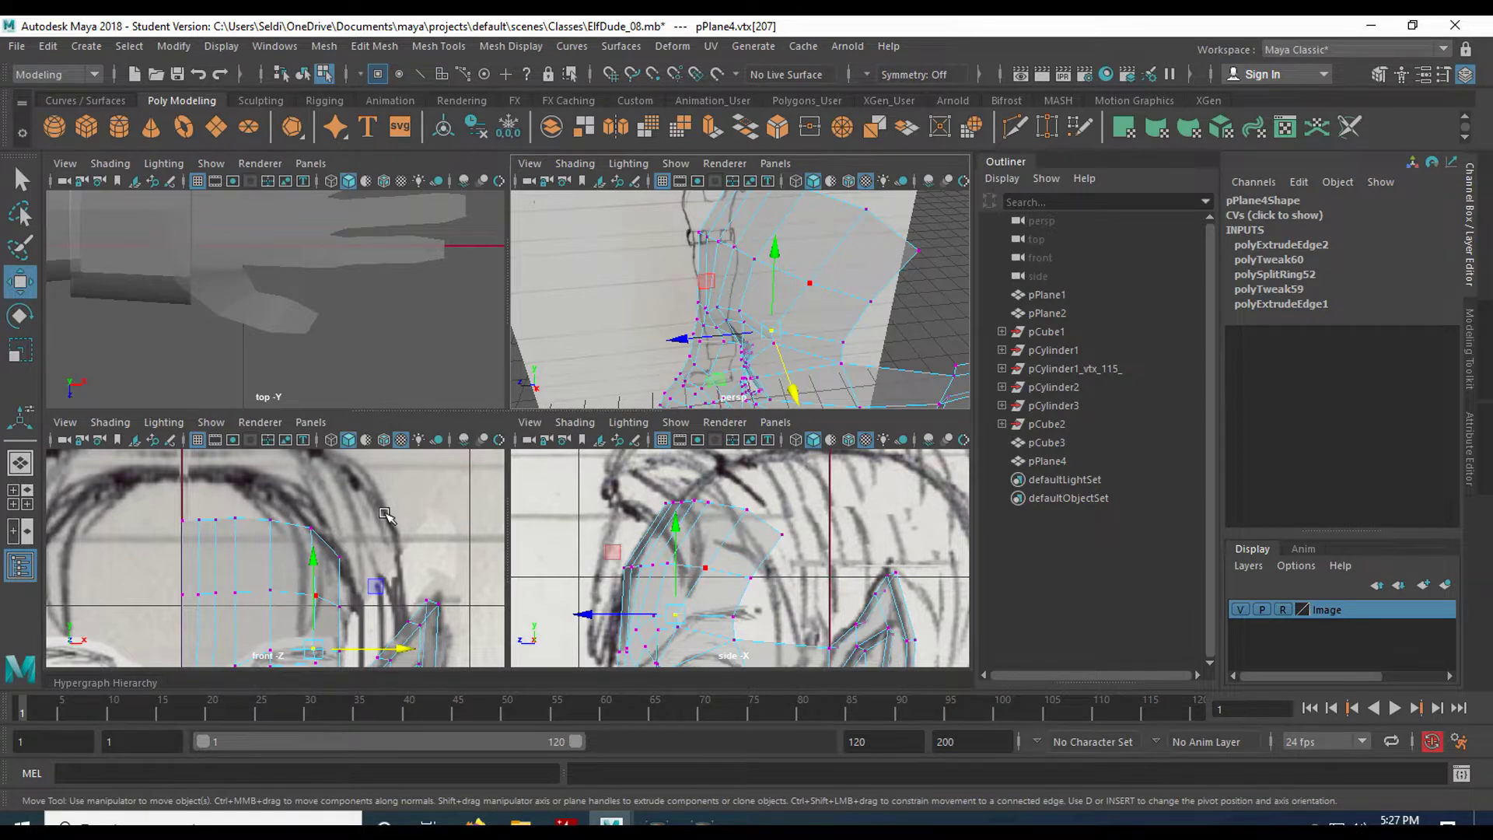
{"action": "key", "text": "space"}
{"action": "right_click_drag", "start_coordinate": [515, 398], "coordinate": [498, 262]}
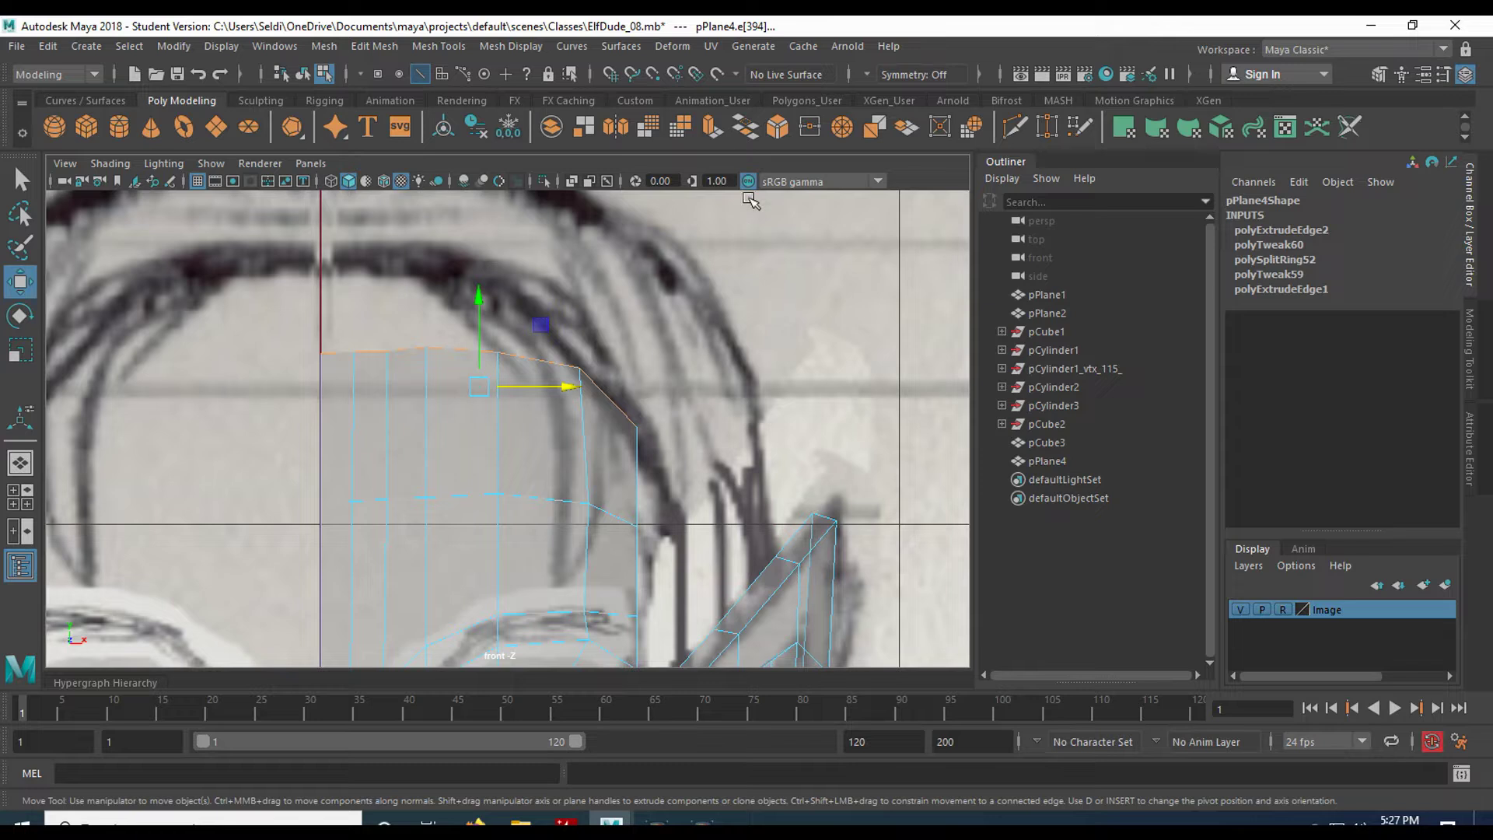
{"action": "key", "text": "ctrl+e"}
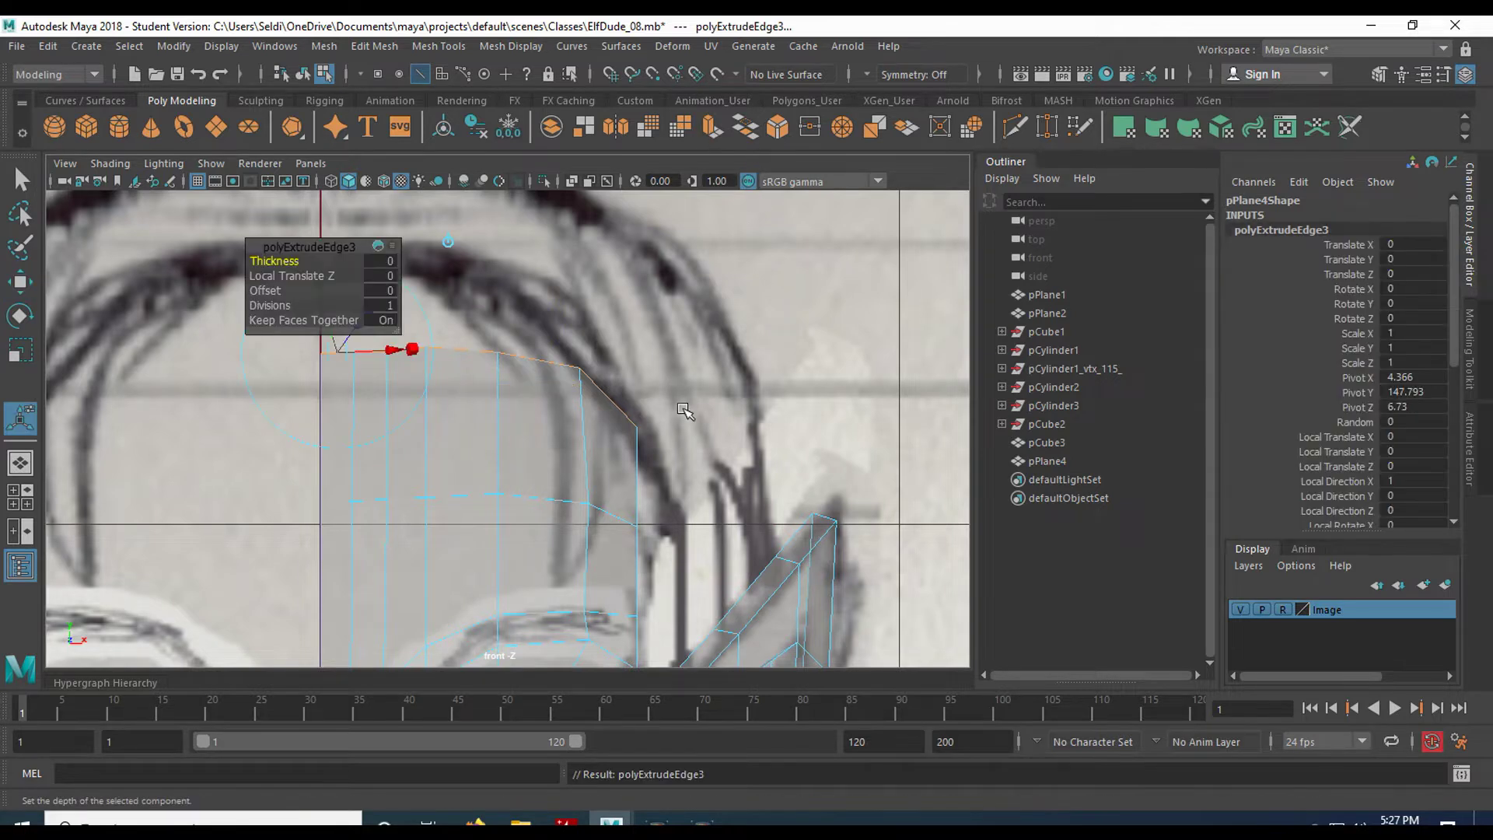
{"action": "key", "text": "space"}
{"action": "key", "text": "space"}
{"action": "key", "text": "w"}
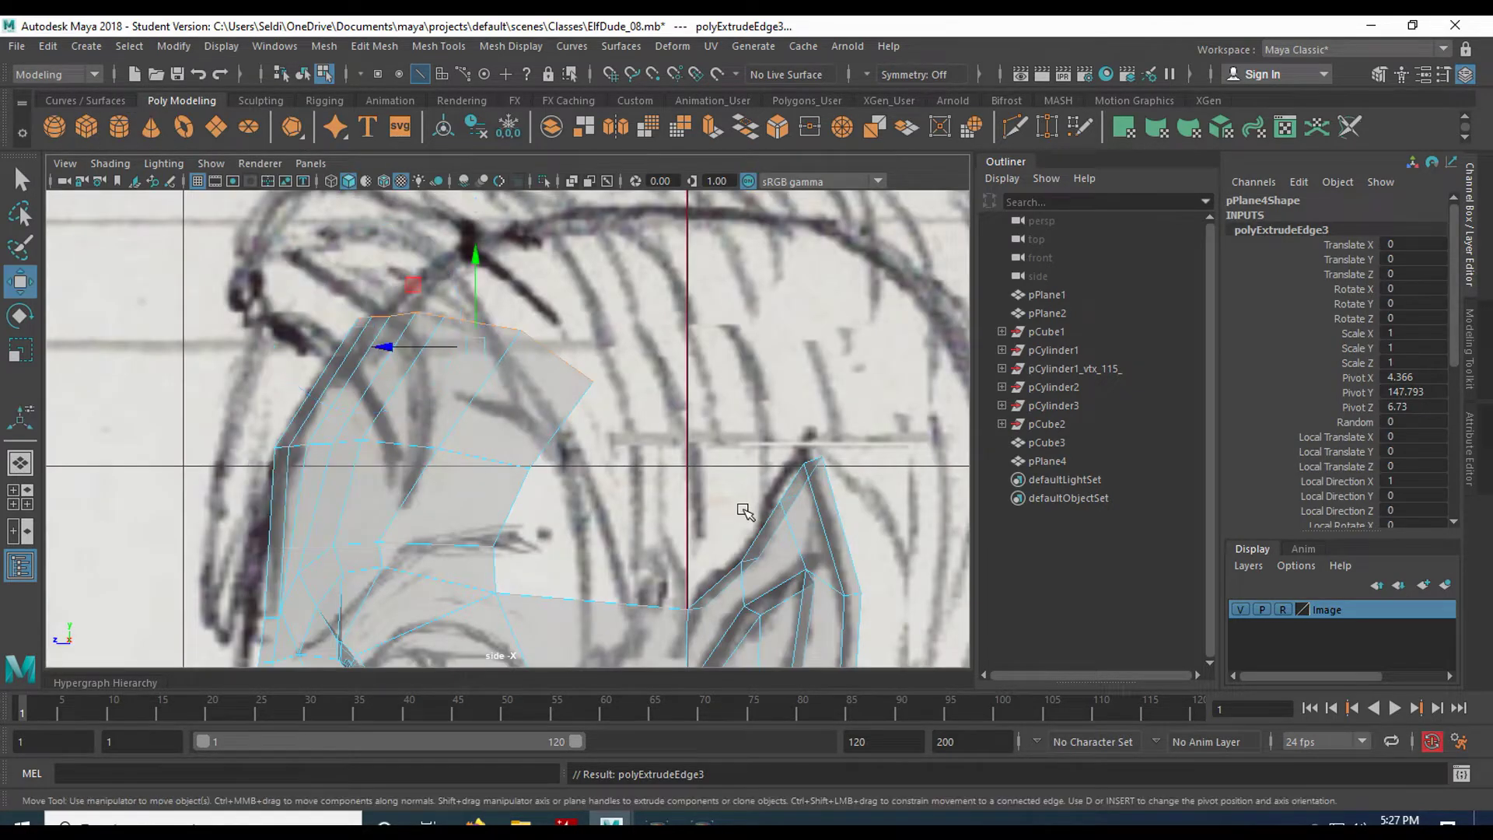
{"action": "middle_click_drag", "start_coordinate": [721, 351], "coordinate": [659, 419], "text": "alt"}
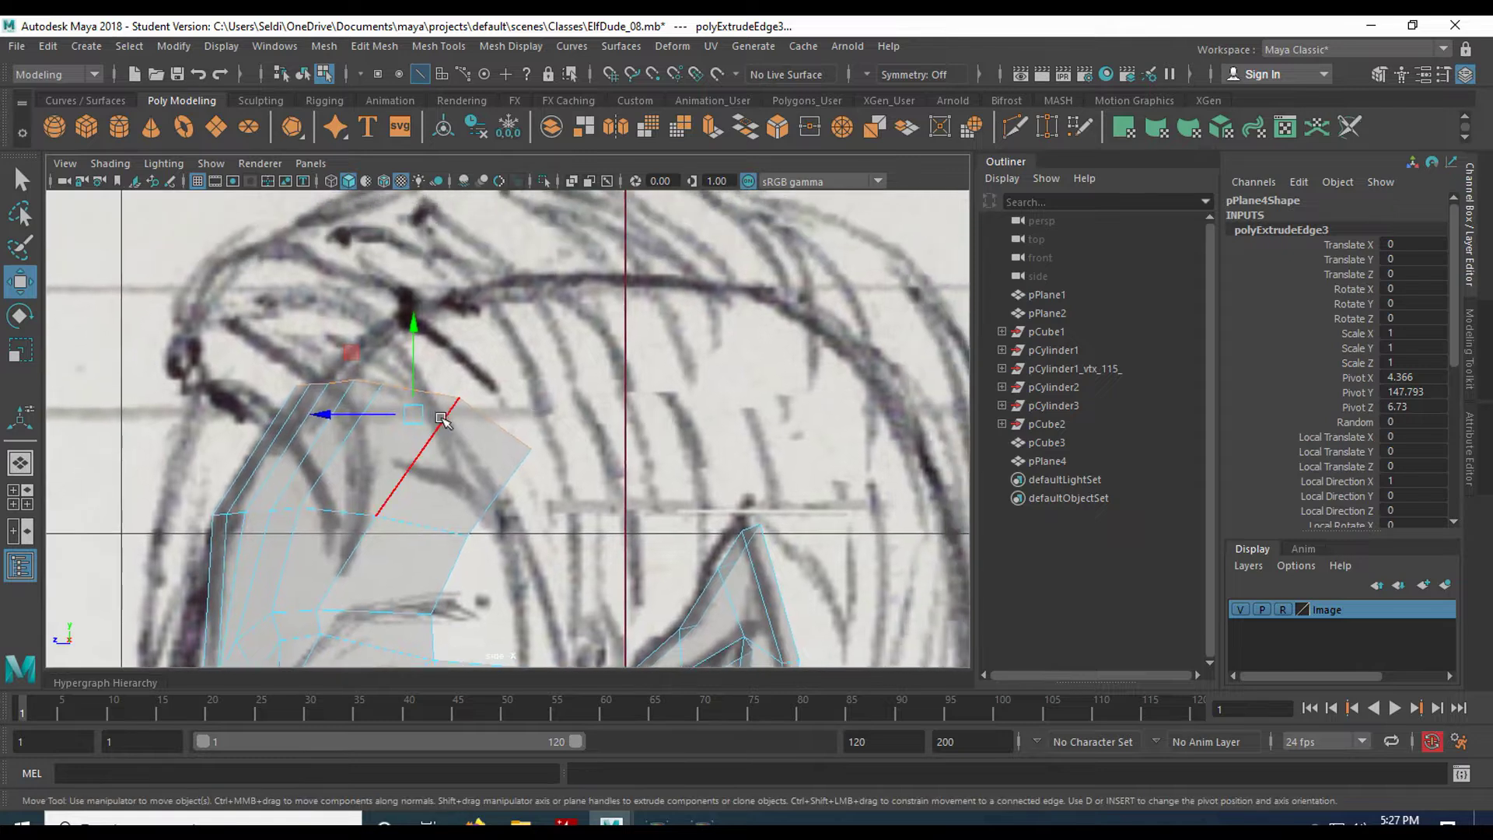
{"action": "left_click_drag", "start_coordinate": [420, 409], "coordinate": [539, 331]}
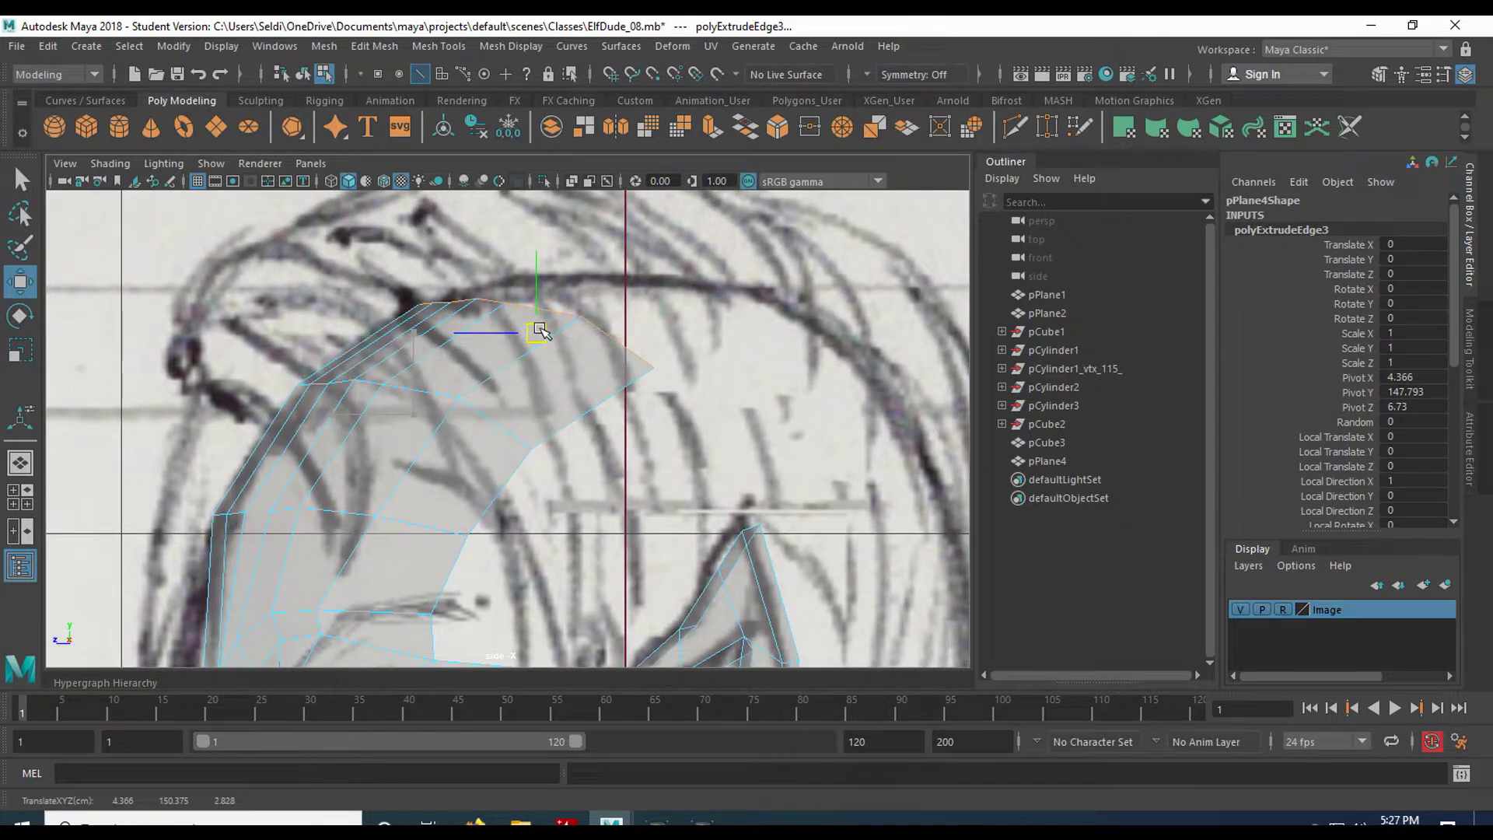
Reposition the lowest rear border vertices of the two upper forehead rows in the side view to smooth the mesh's back edge
{"action": "right_click_drag", "start_coordinate": [650, 381], "coordinate": [571, 302]}
{"action": "left_click_drag", "start_coordinate": [701, 409], "coordinate": [702, 410]}
{"action": "left_click_drag", "start_coordinate": [653, 368], "coordinate": [625, 388]}
{"action": "mouse_move", "coordinate": [516, 431]}
{"action": "left_mouse_down"}
{"action": "mouse_move", "coordinate": [542, 459]}
{"action": "mouse_move", "coordinate": [523, 453]}
{"action": "left_mouse_up"}
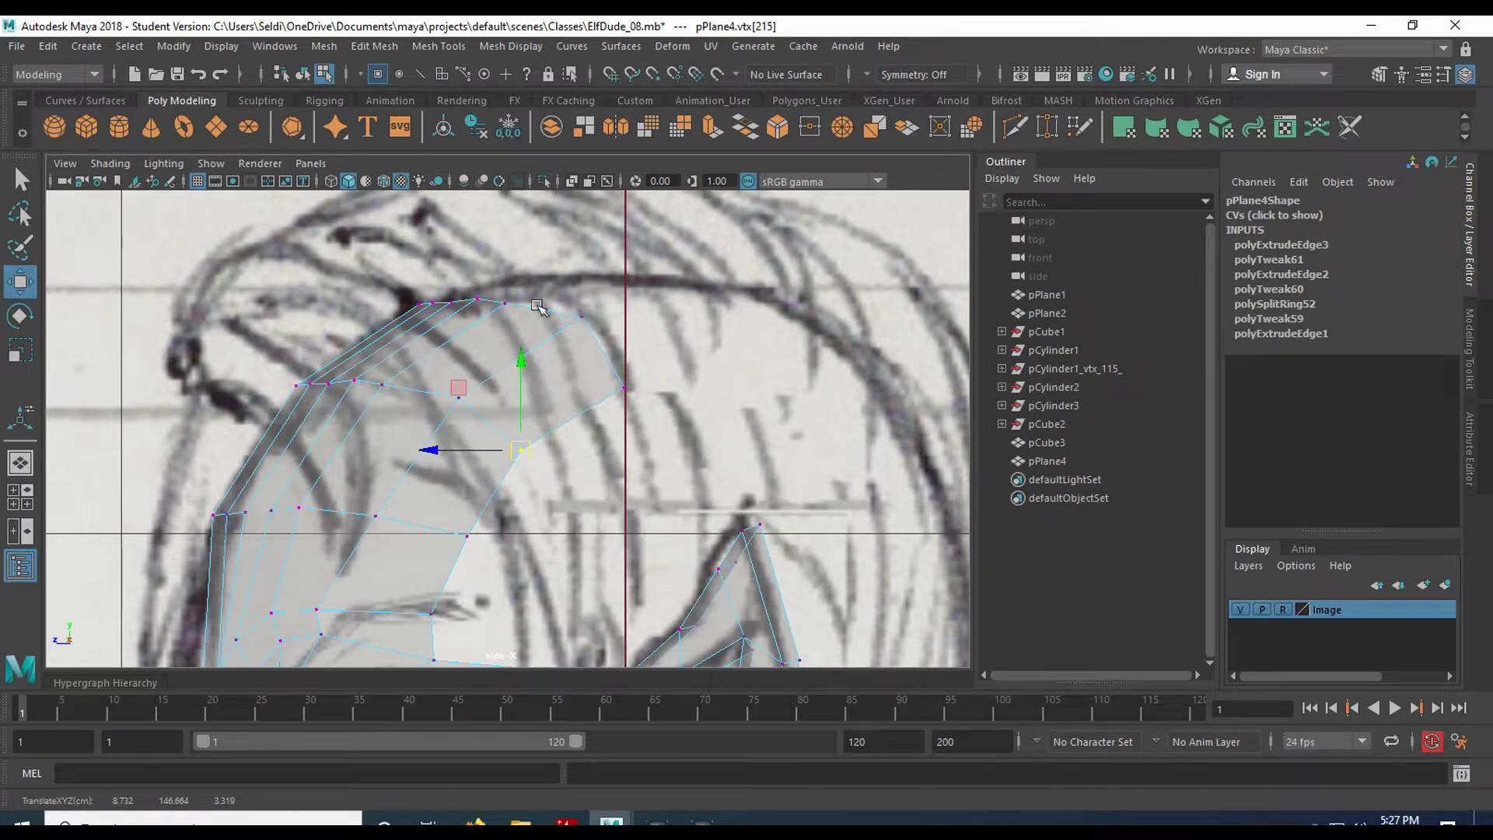
Lower the vertices of the second row from the top in the front view, from the temple side to the centre line
{"action": "key", "text": "space"}
{"action": "key", "text": "space"}
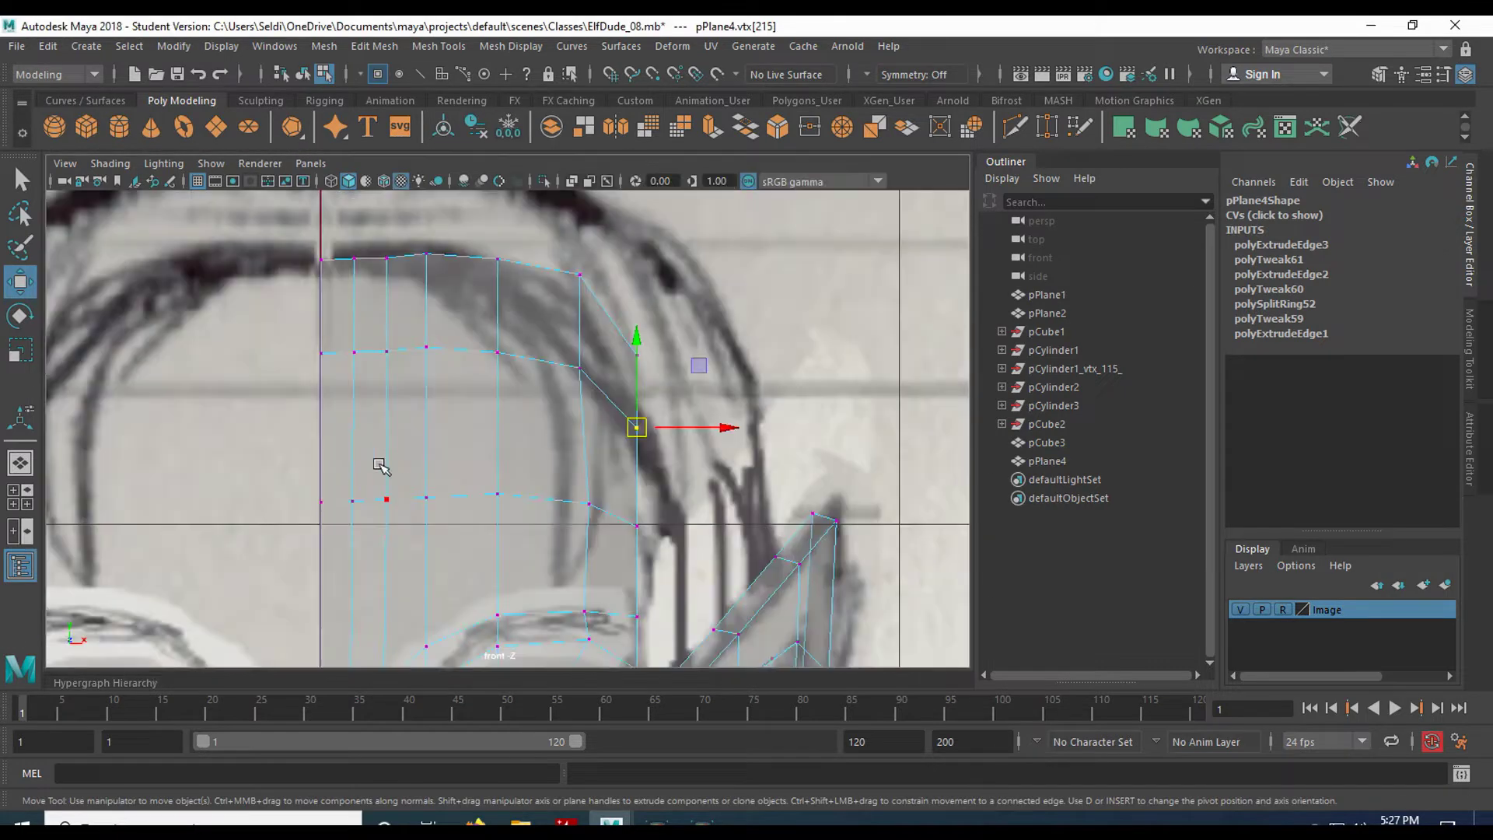
{"action": "middle_click_drag", "start_coordinate": [483, 365], "coordinate": [557, 483], "text": "alt"}
{"action": "left_click_drag", "start_coordinate": [637, 355], "coordinate": [687, 437]}
{"action": "middle_click_drag", "start_coordinate": [628, 562], "coordinate": [641, 414], "text": "alt"}
{"action": "middle_click_drag", "start_coordinate": [620, 325], "coordinate": [608, 408], "text": "alt"}
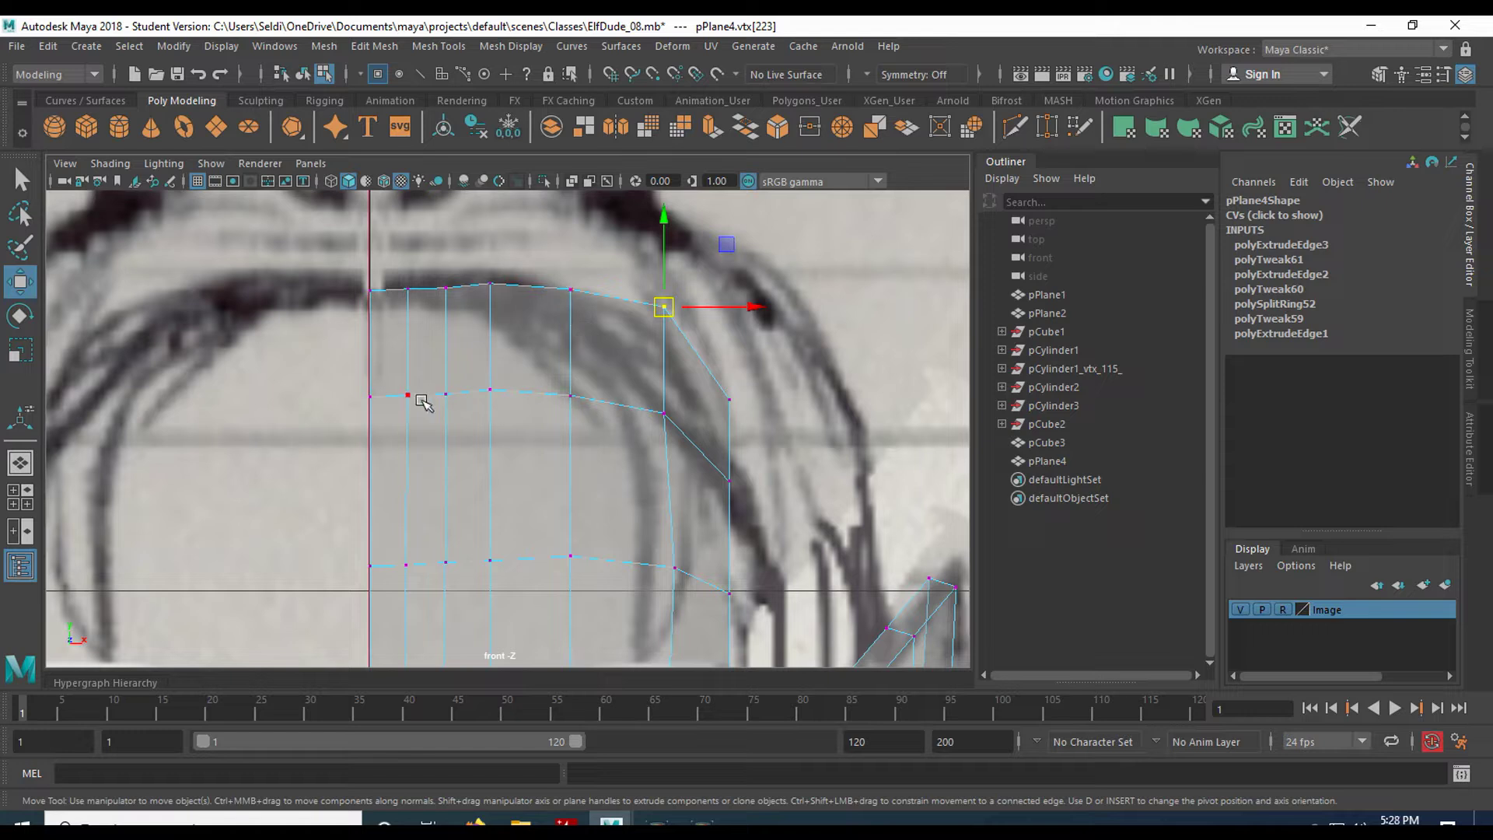
{"action": "left_click_drag", "start_coordinate": [684, 433], "coordinate": [652, 433]}
{"action": "left_click_drag", "start_coordinate": [544, 379], "coordinate": [570, 407]}
{"action": "left_click_drag", "start_coordinate": [479, 377], "coordinate": [459, 415]}
{"action": "left_click_drag", "start_coordinate": [445, 394], "coordinate": [421, 415]}
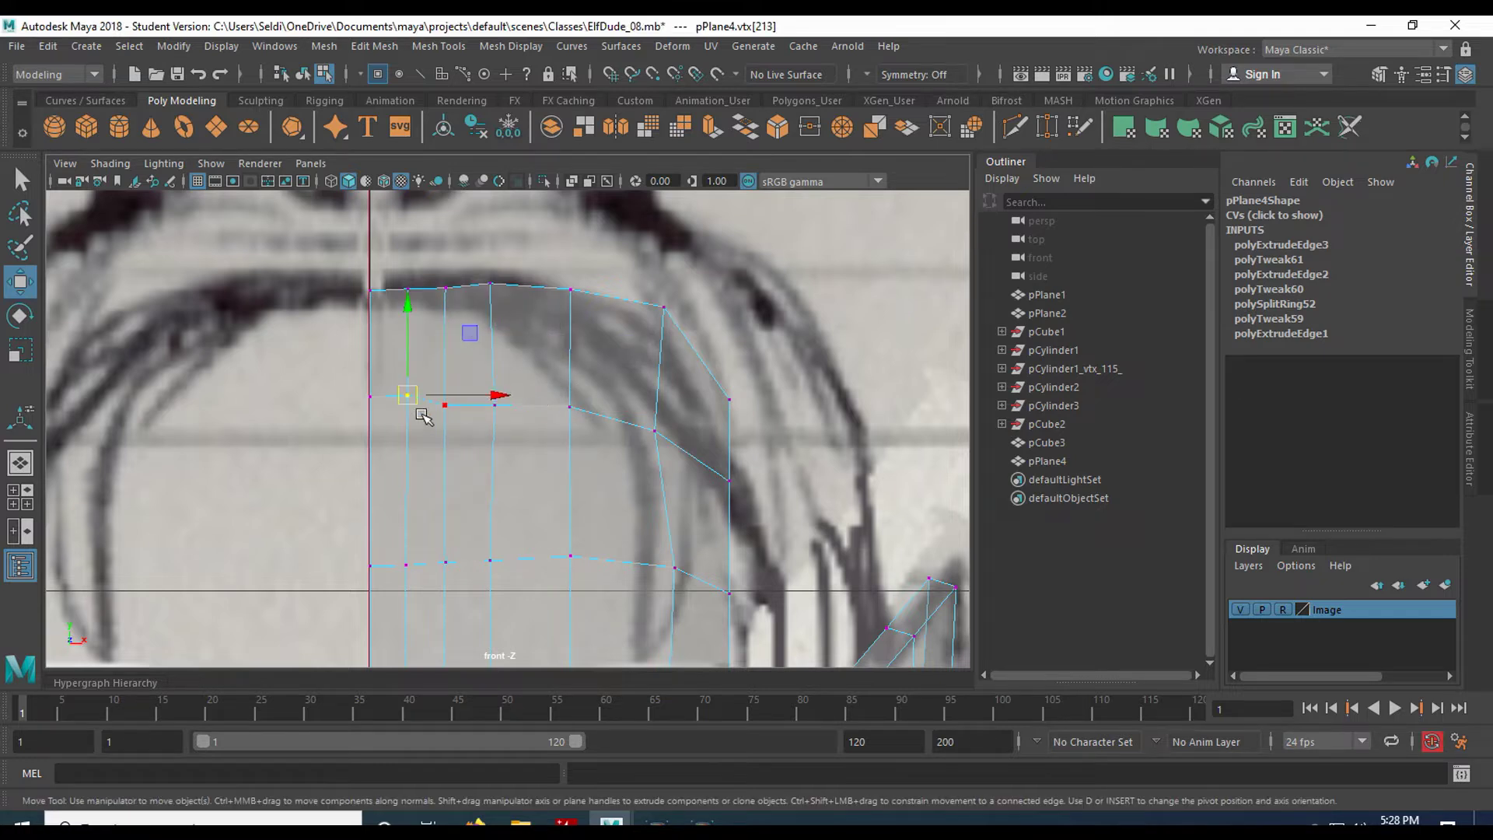
{"action": "left_click_drag", "start_coordinate": [408, 353], "coordinate": [369, 377]}
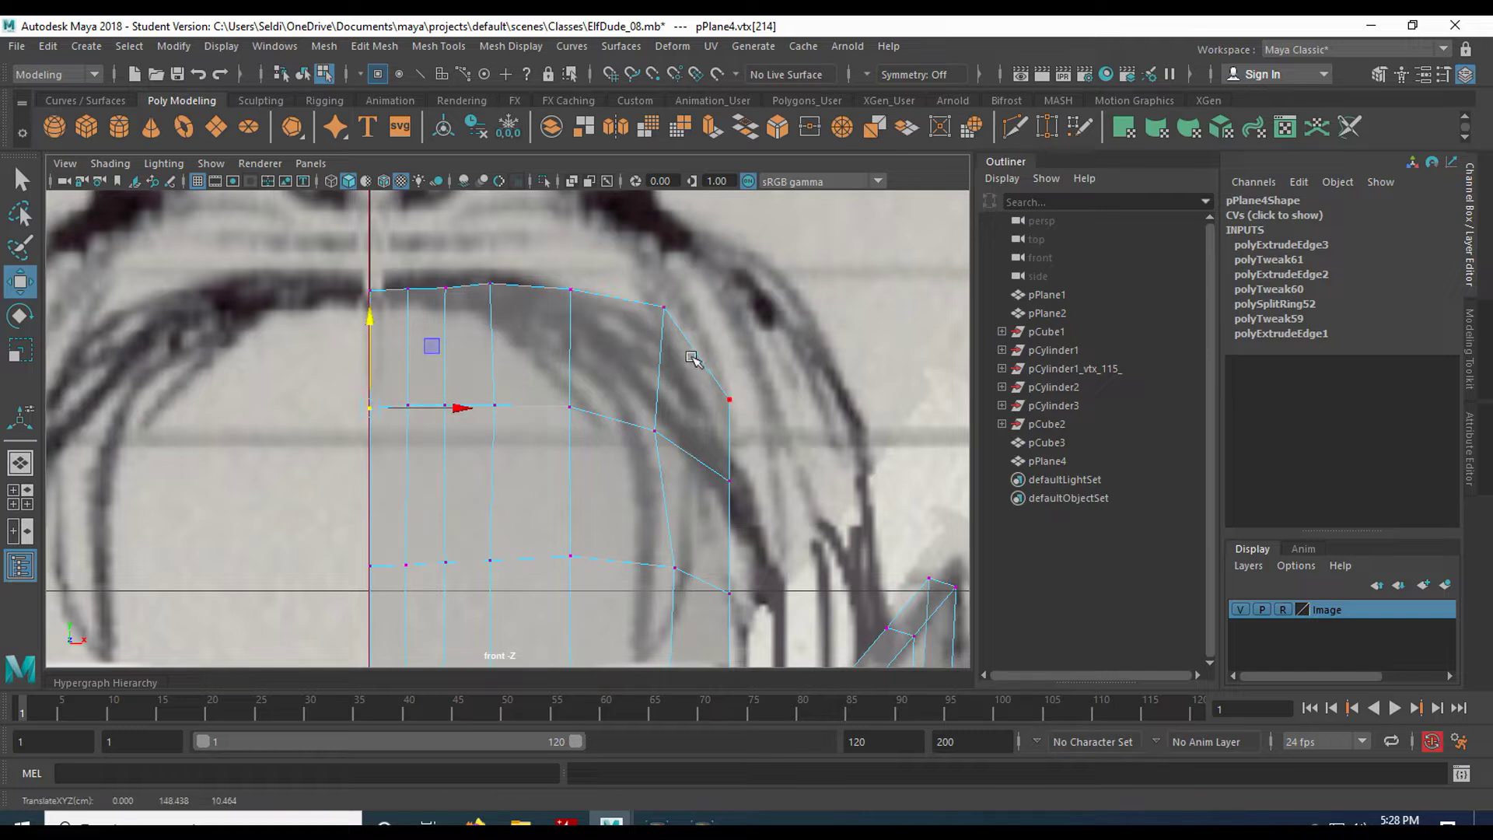
Lower the top-row vertices in the front view to form a rounded arc from the outer edge to the centre line
{"action": "left_click_drag", "start_coordinate": [707, 375], "coordinate": [711, 418]}
{"action": "left_click_drag", "start_coordinate": [627, 300], "coordinate": [721, 432]}
{"action": "left_click_drag", "start_coordinate": [709, 418], "coordinate": [709, 425]}
{"action": "left_click_drag", "start_coordinate": [553, 274], "coordinate": [576, 325]}
{"action": "left_click_drag", "start_coordinate": [473, 274], "coordinate": [498, 311]}
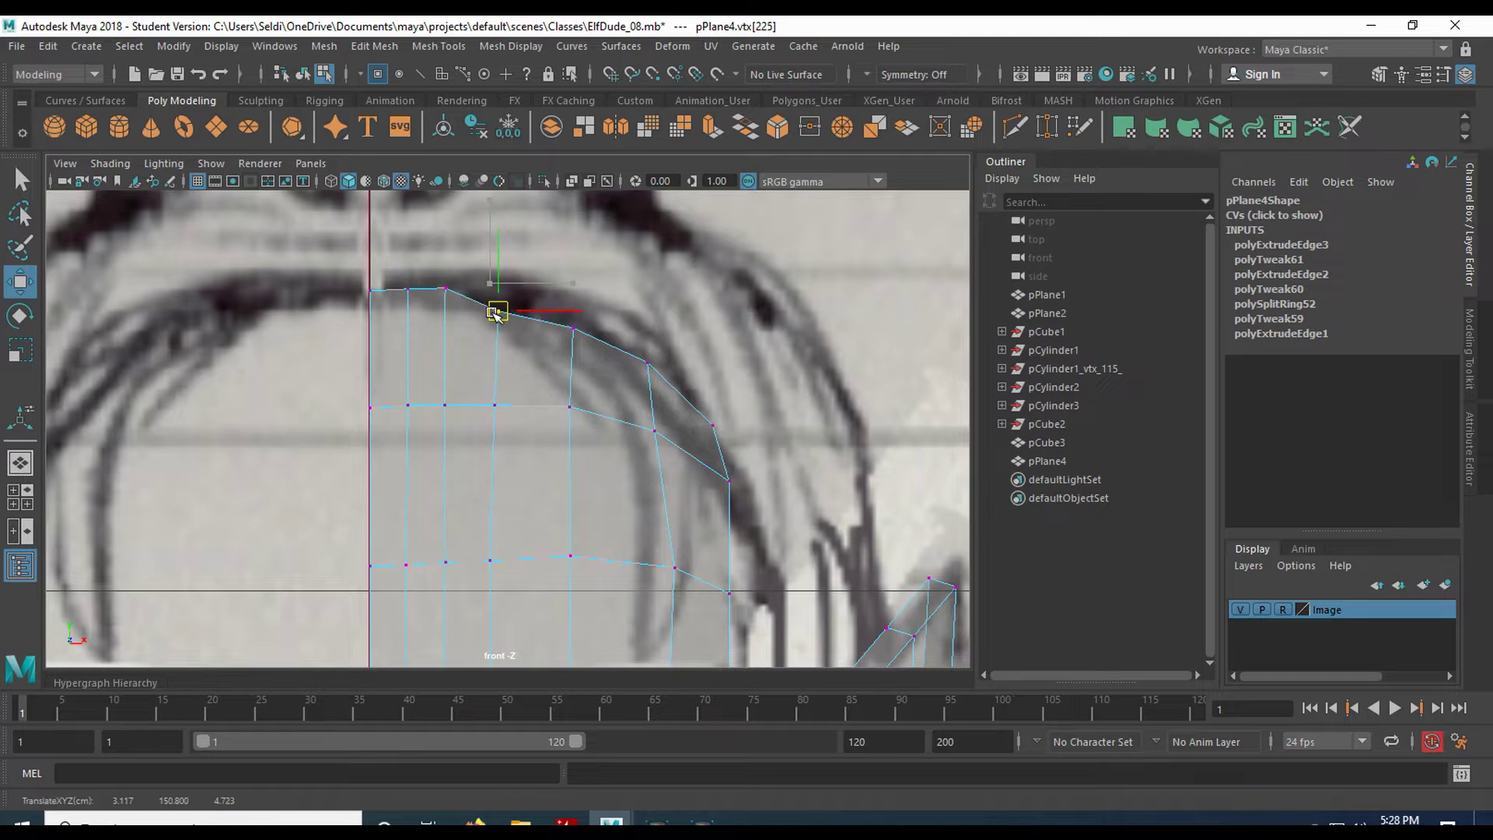
{"action": "left_click_drag", "start_coordinate": [429, 275], "coordinate": [445, 308]}
{"action": "left_click_drag", "start_coordinate": [336, 273], "coordinate": [421, 315]}
{"action": "left_click_drag", "start_coordinate": [389, 226], "coordinate": [385, 245]}
Extrude the new top border edges and move them back over the crown in the side view
{"action": "key", "text": "space"}
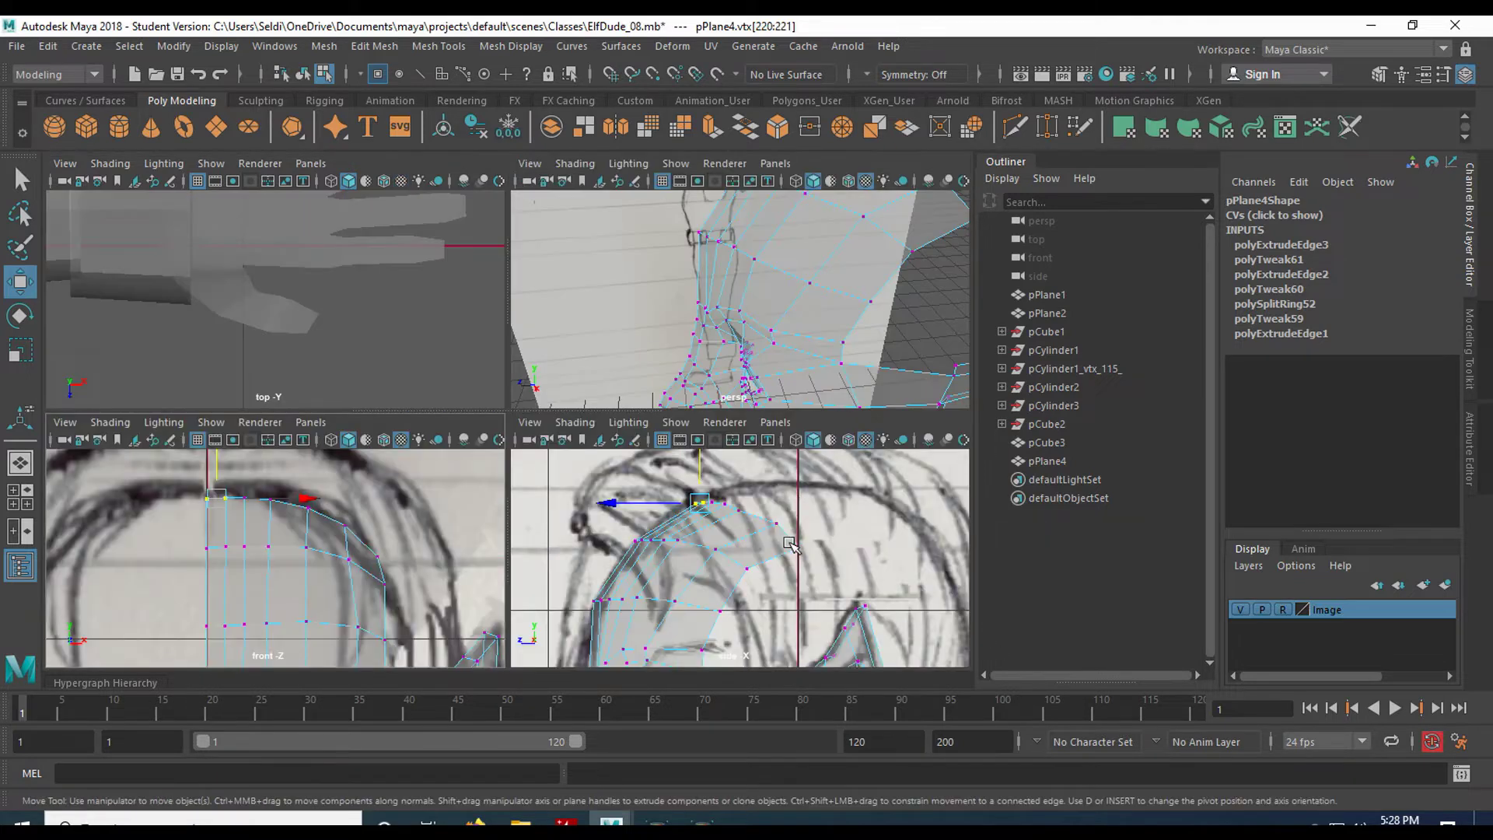
{"action": "key", "text": "space"}
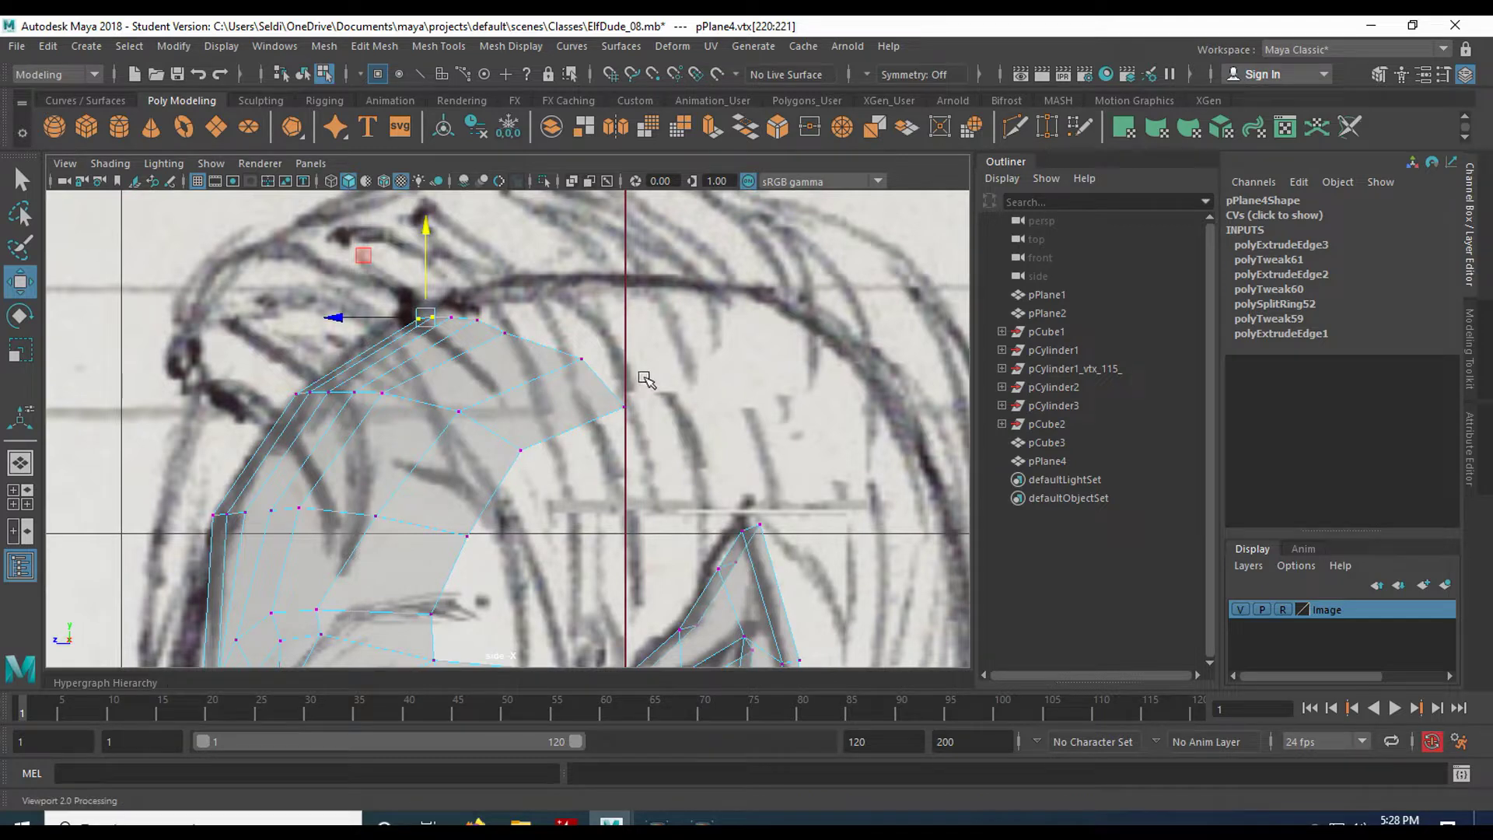
{"action": "right_click_drag", "start_coordinate": [551, 362], "coordinate": [549, 249]}
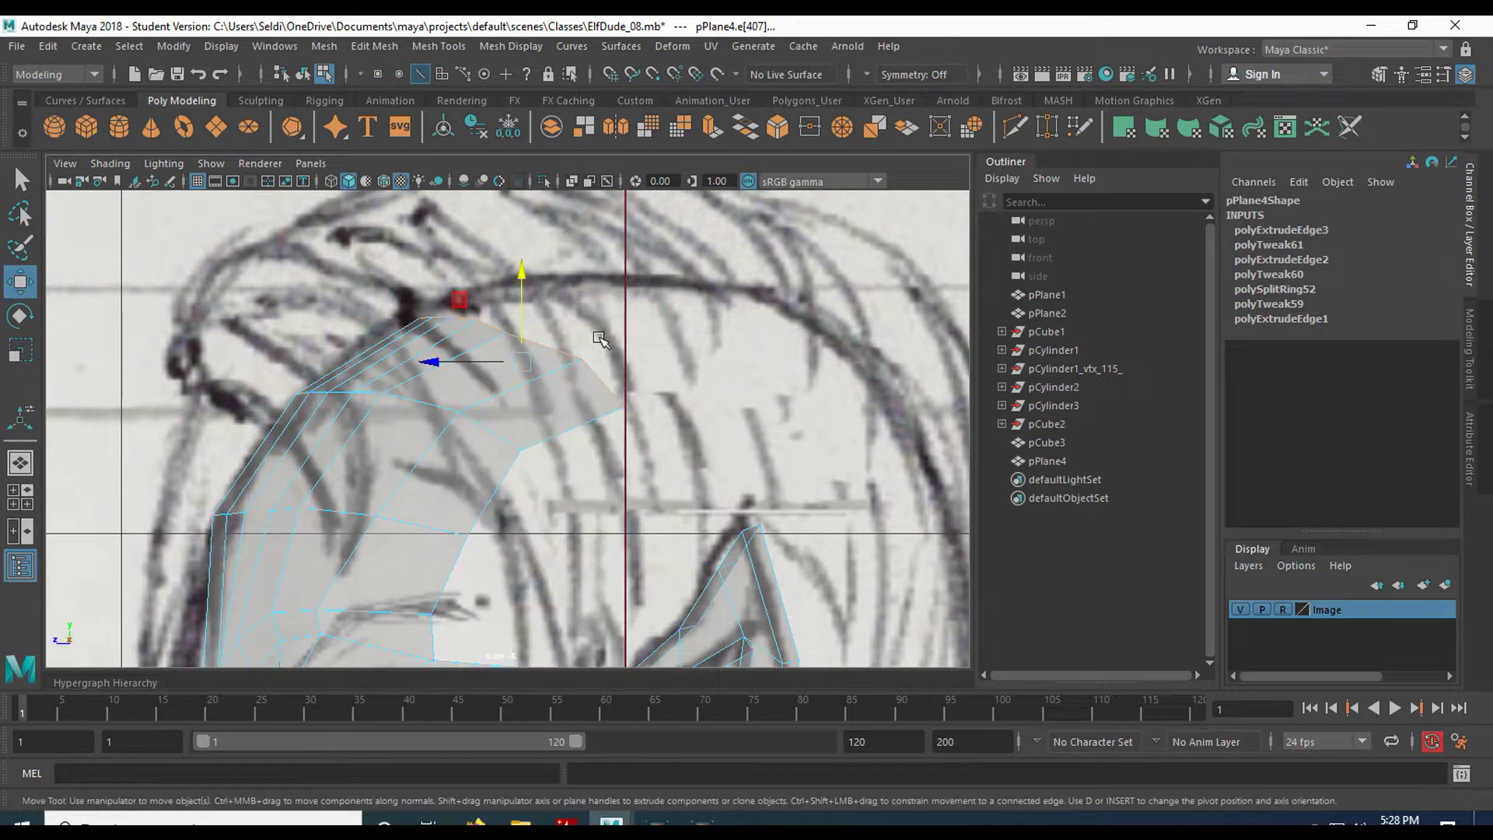
{"action": "left_click", "coordinate": [709, 131]}
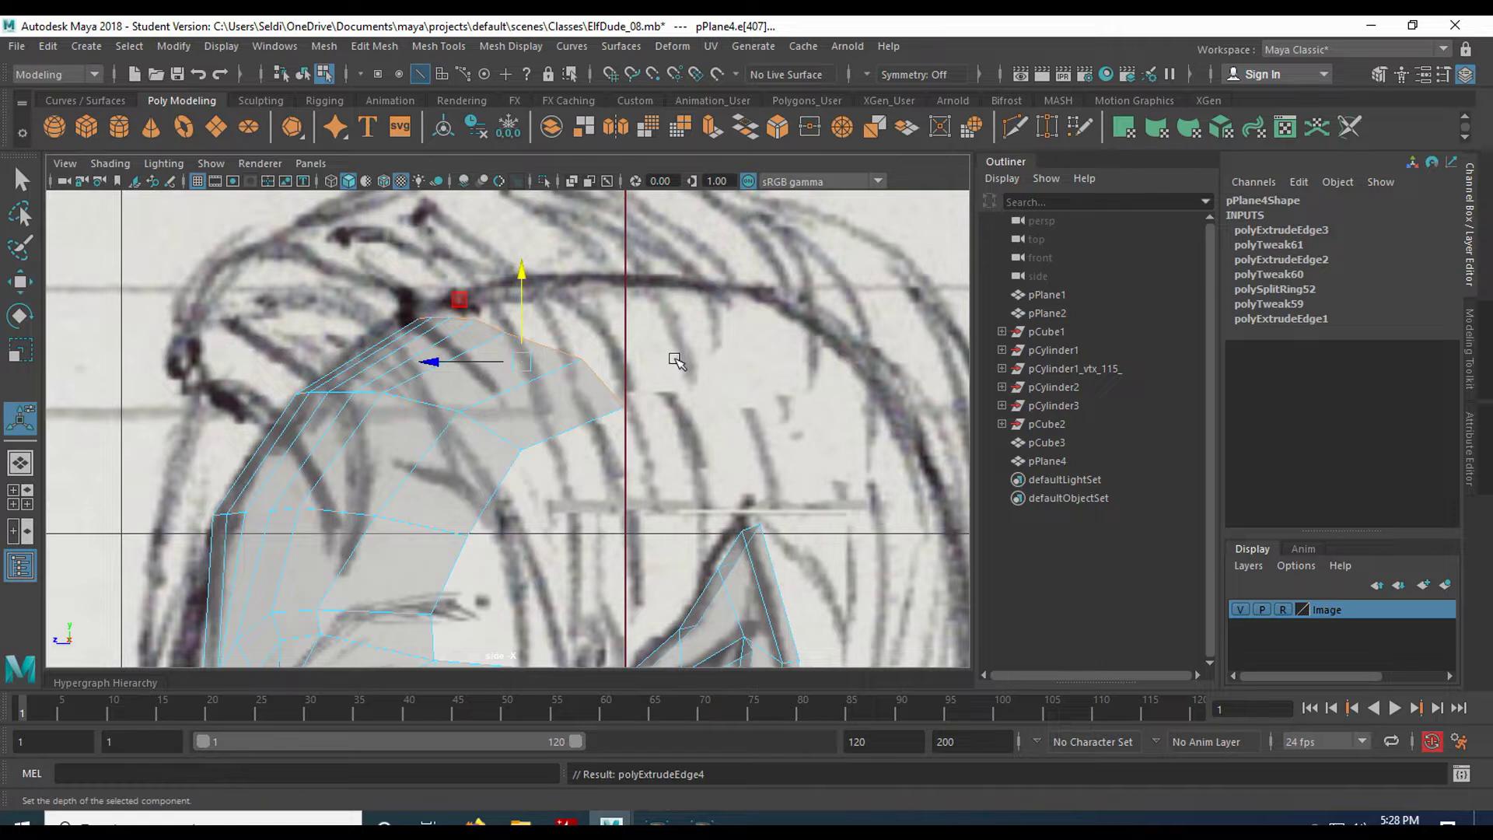
{"action": "key", "text": "w"}
{"action": "left_click_drag", "start_coordinate": [527, 358], "coordinate": [647, 333]}
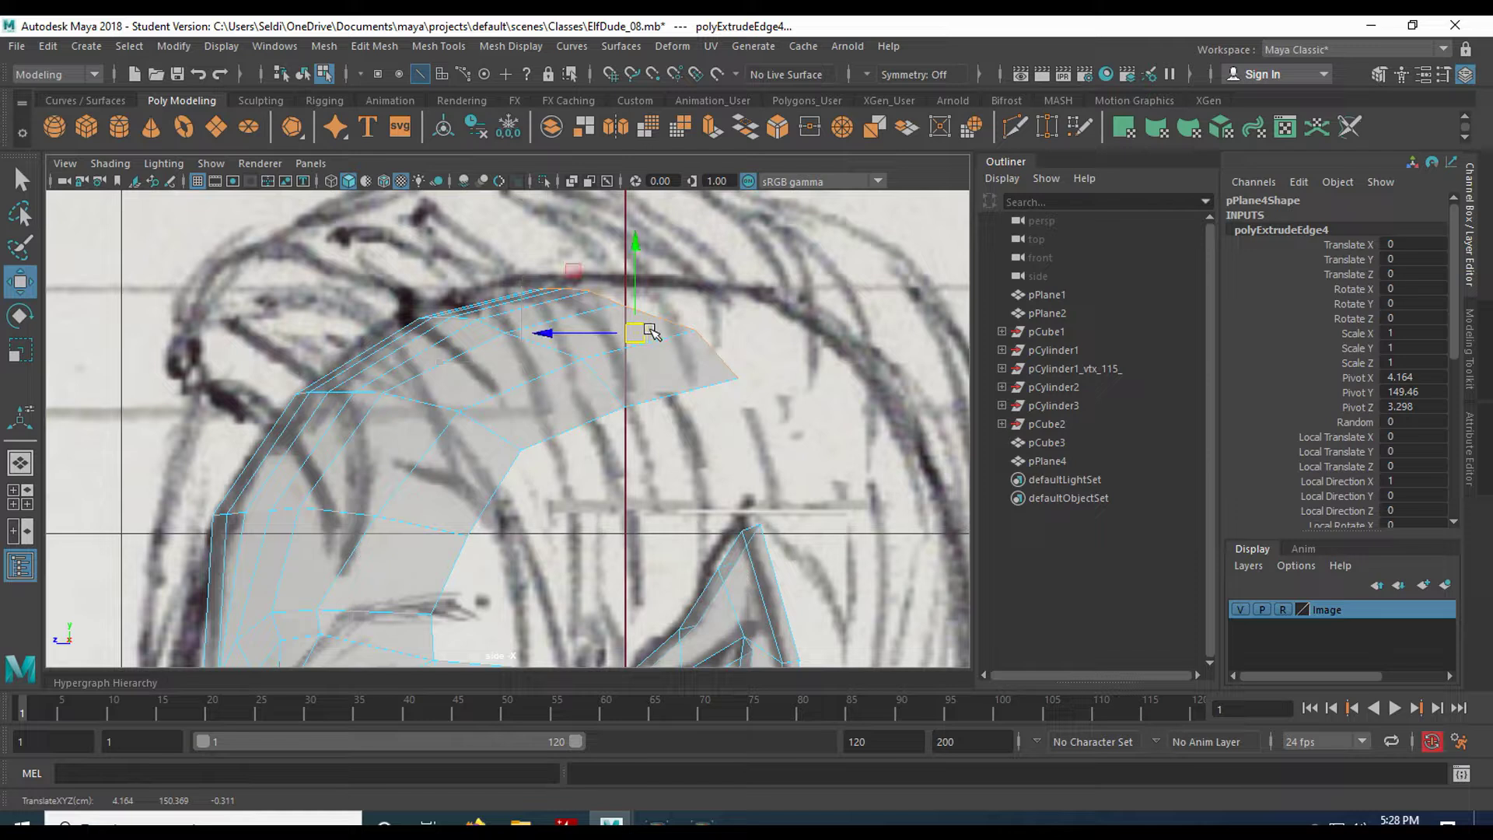
Flatten the extruded edge row along Z in the top view and shift it slightly back in the side view
{"action": "key", "text": "space"}
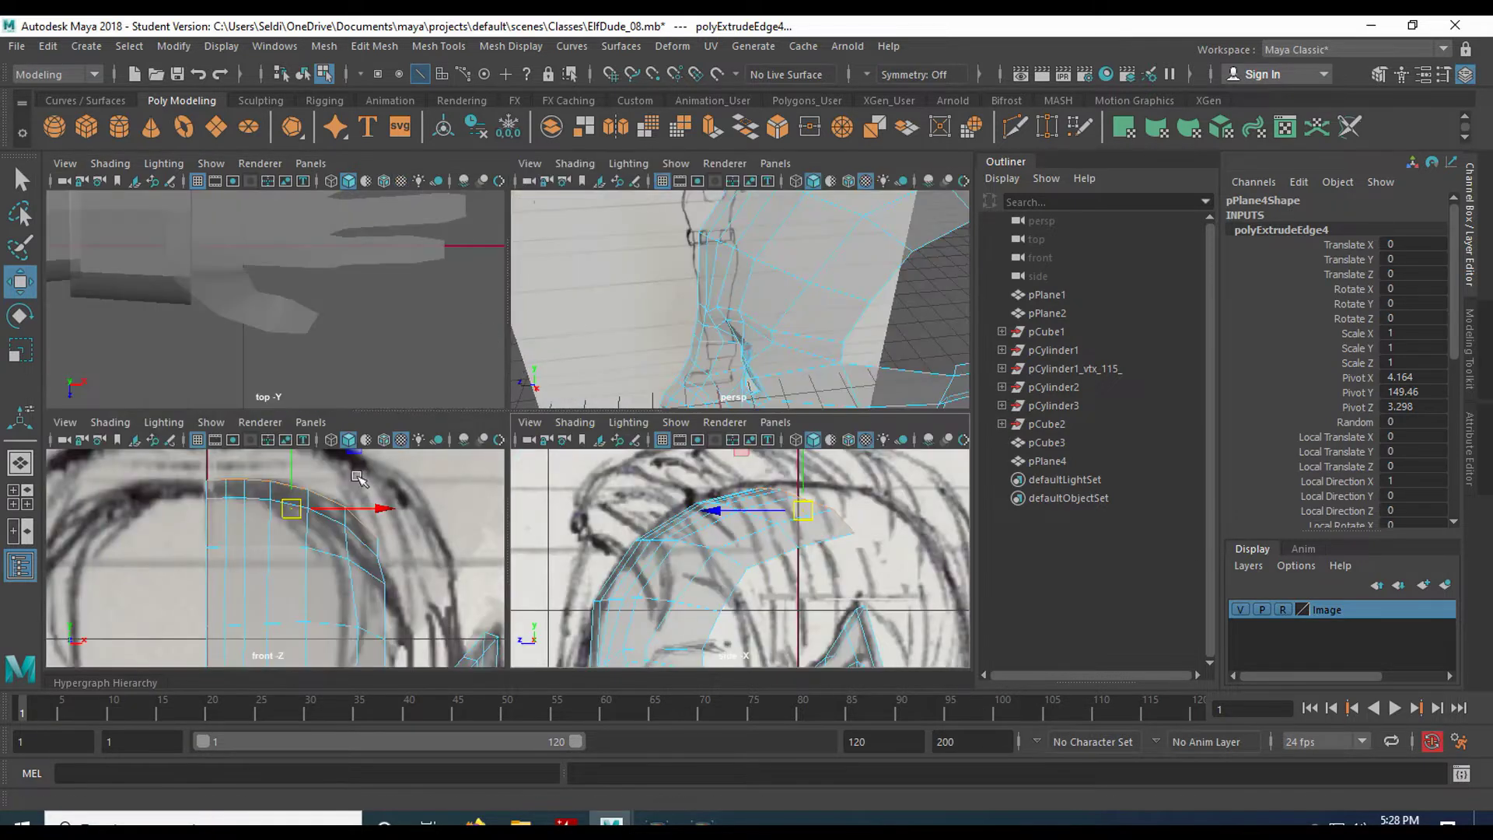
{"action": "key", "text": "space"}
{"action": "scroll", "coordinate": [404, 363], "scroll_direction": "down", "scroll_amount": 8}
{"action": "middle_click_drag", "start_coordinate": [296, 409], "coordinate": [691, 397], "text": "alt"}
{"action": "scroll", "coordinate": [604, 447], "scroll_direction": "up", "scroll_amount": 8}
{"action": "middle_click_drag", "start_coordinate": [563, 400], "coordinate": [799, 505], "text": "alt"}
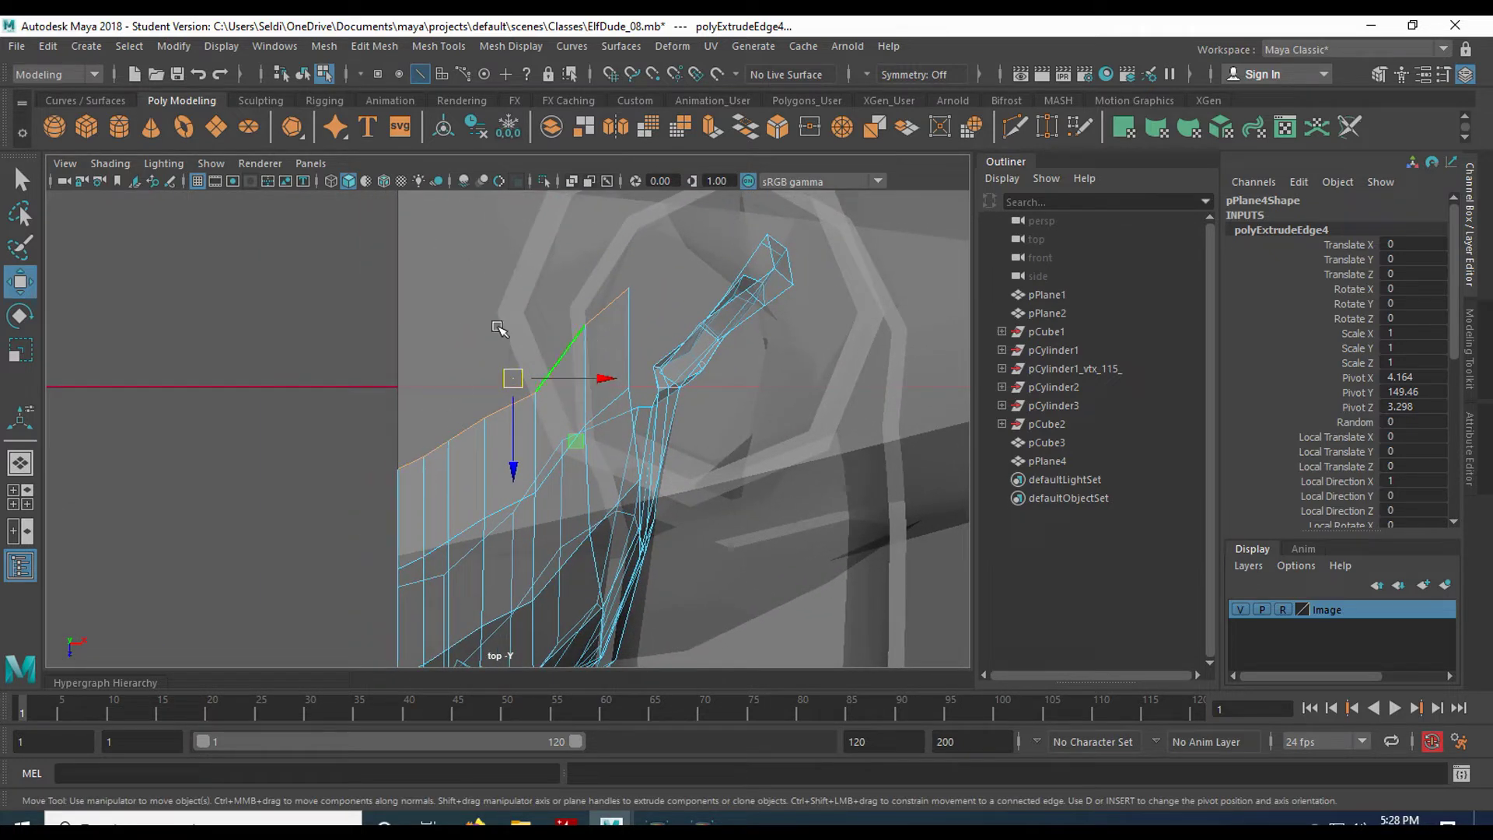
{"action": "key", "text": "r"}
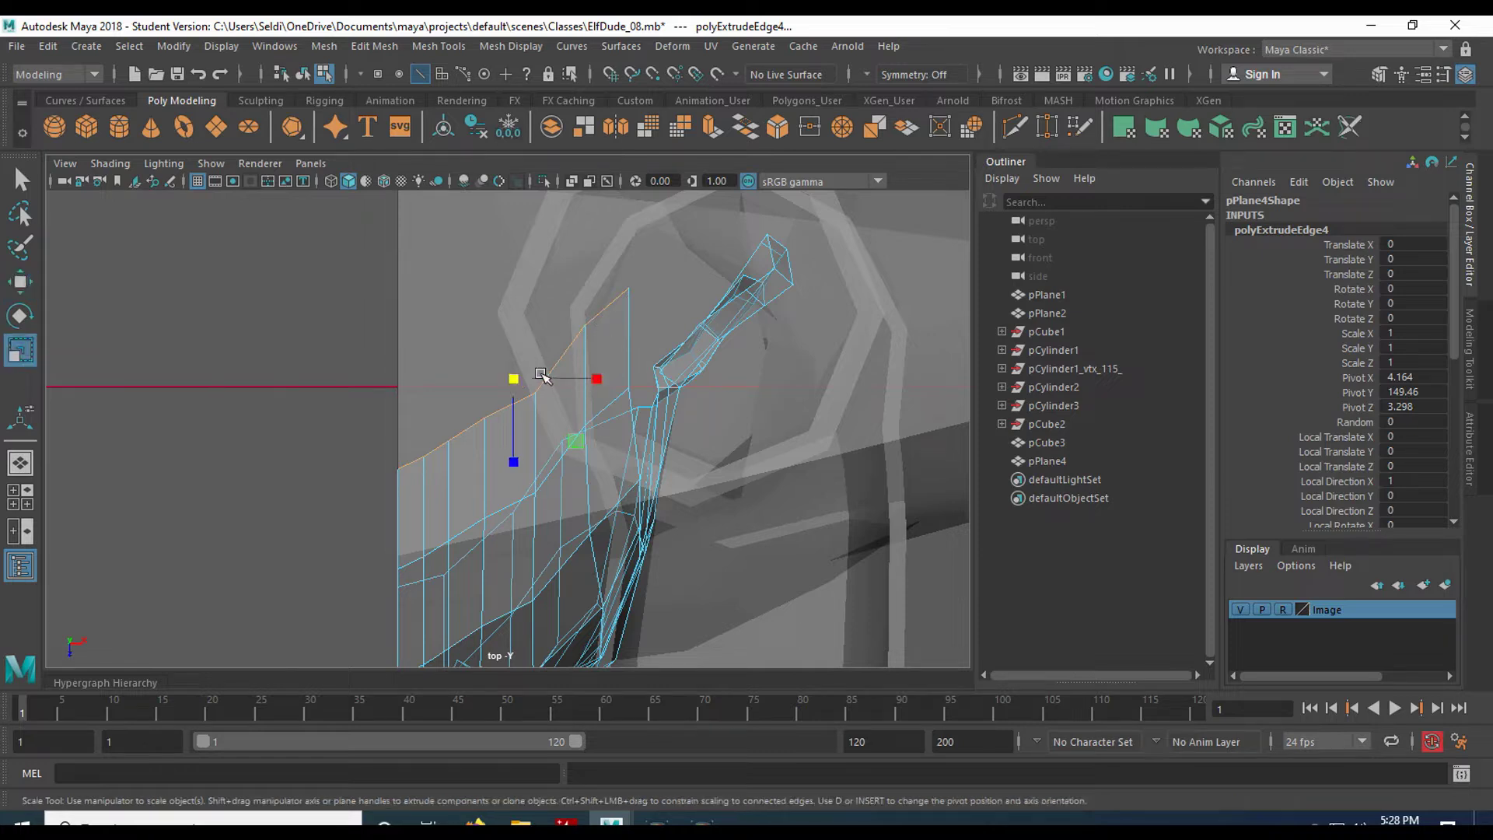
{"action": "left_click_drag", "start_coordinate": [515, 464], "coordinate": [520, 334]}
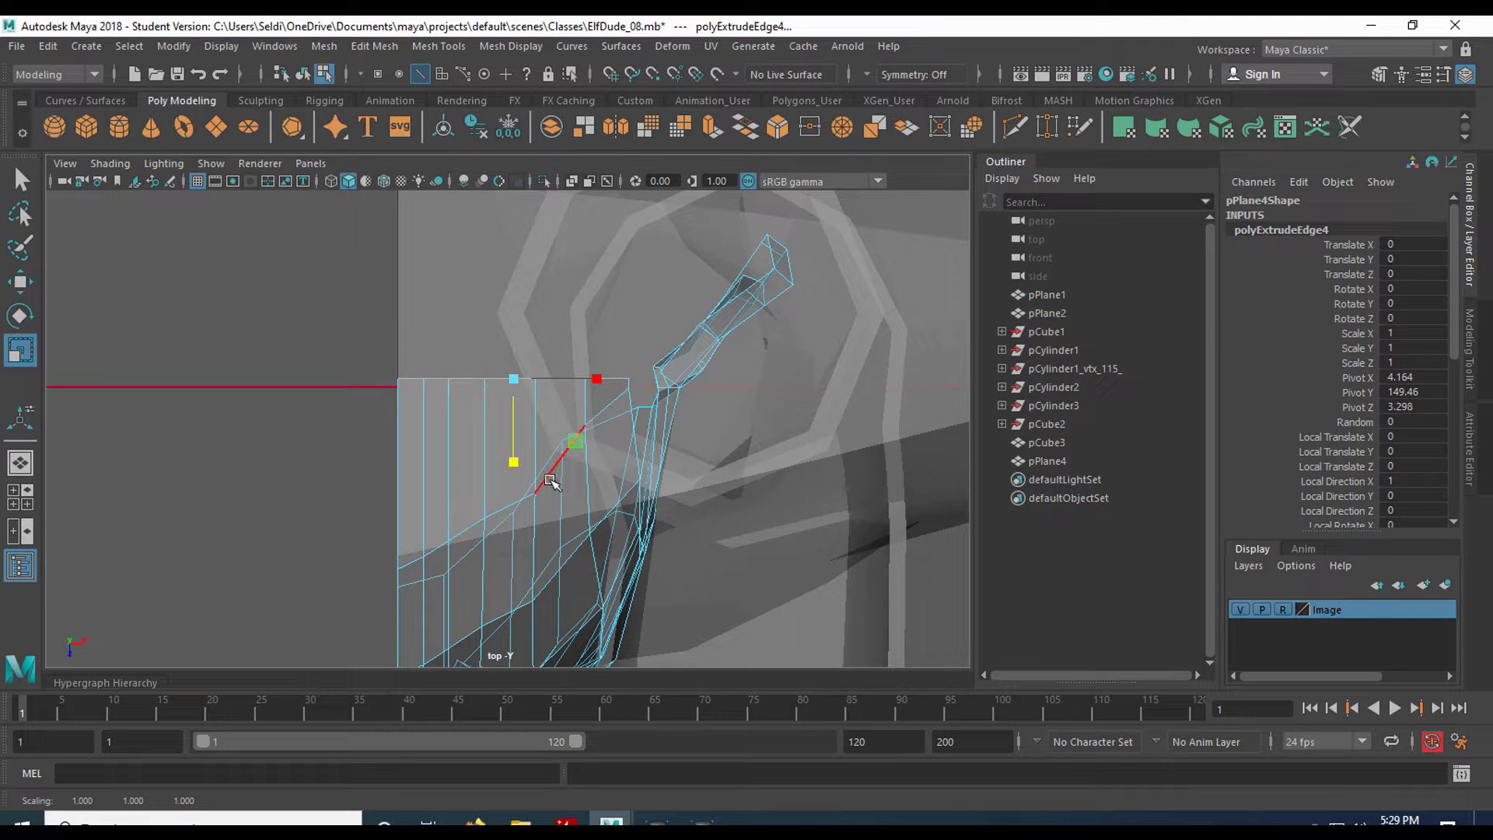
{"action": "key", "text": "w"}
{"action": "key", "text": "space"}
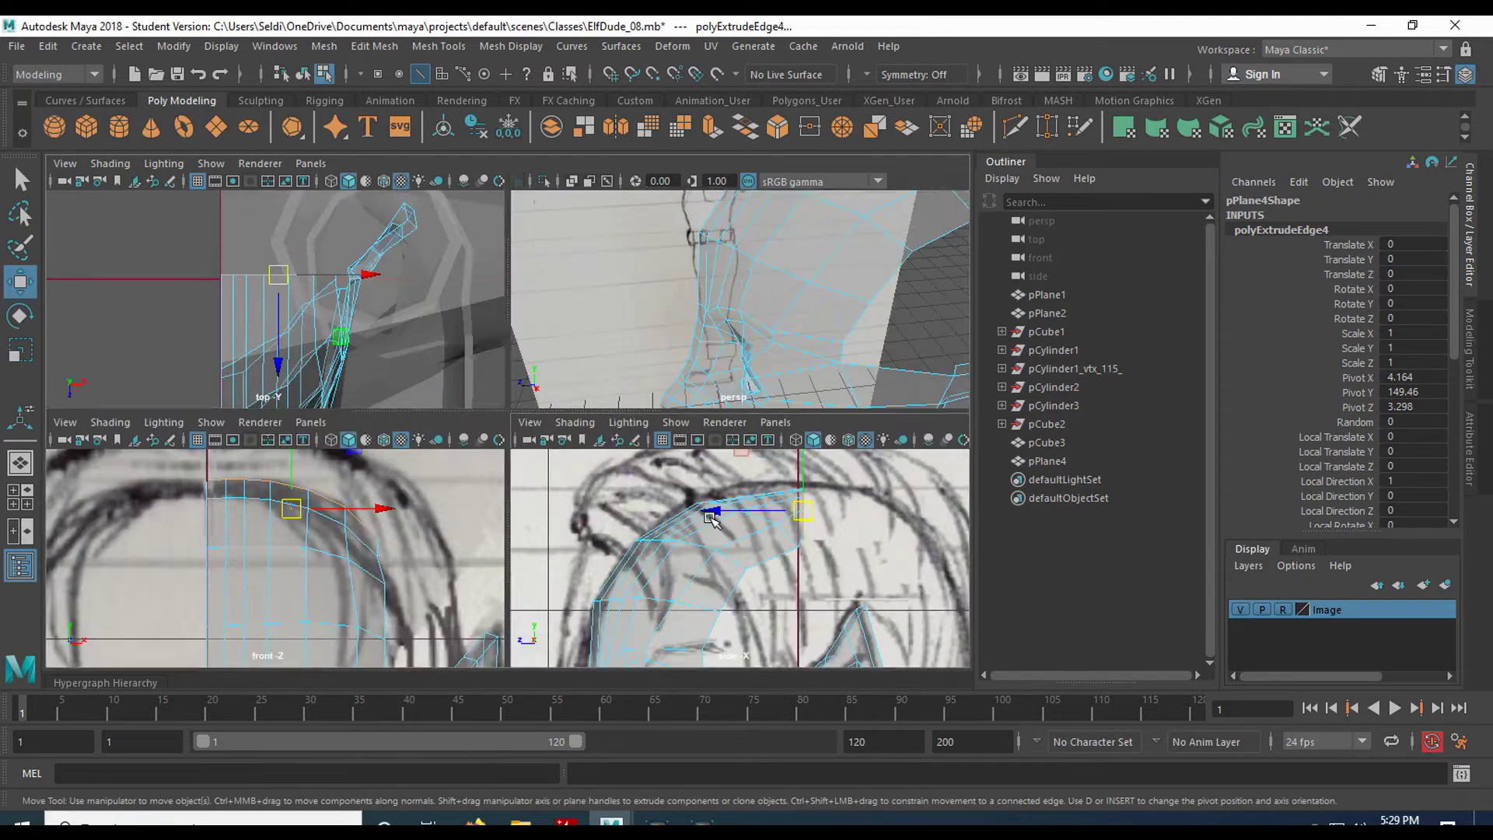
{"action": "key", "text": "space"}
{"action": "mouse_move", "coordinate": [547, 333]}
{"action": "left_mouse_down"}
{"action": "mouse_move", "coordinate": [586, 332]}
{"action": "mouse_move", "coordinate": [566, 334]}
{"action": "left_mouse_up"}
Select the vertex row just in front of the flattened edge and scale it along Z to about 0.867 in the top view
{"action": "right_click_drag", "start_coordinate": [589, 296], "coordinate": [517, 308]}
{"action": "double_click", "coordinate": [603, 411]}
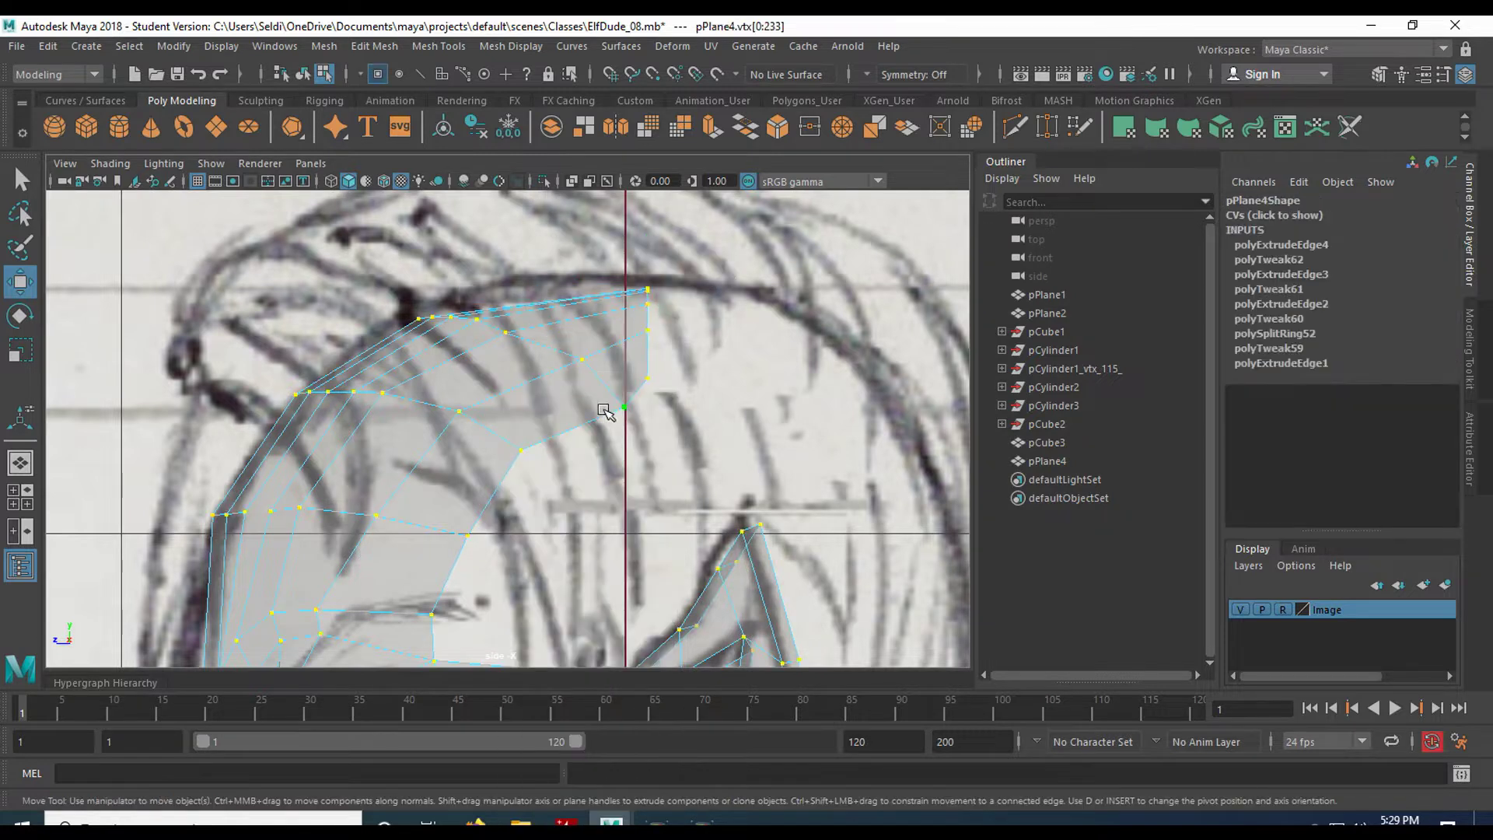
{"action": "left_click", "coordinate": [608, 411]}
{"action": "key", "text": "q"}
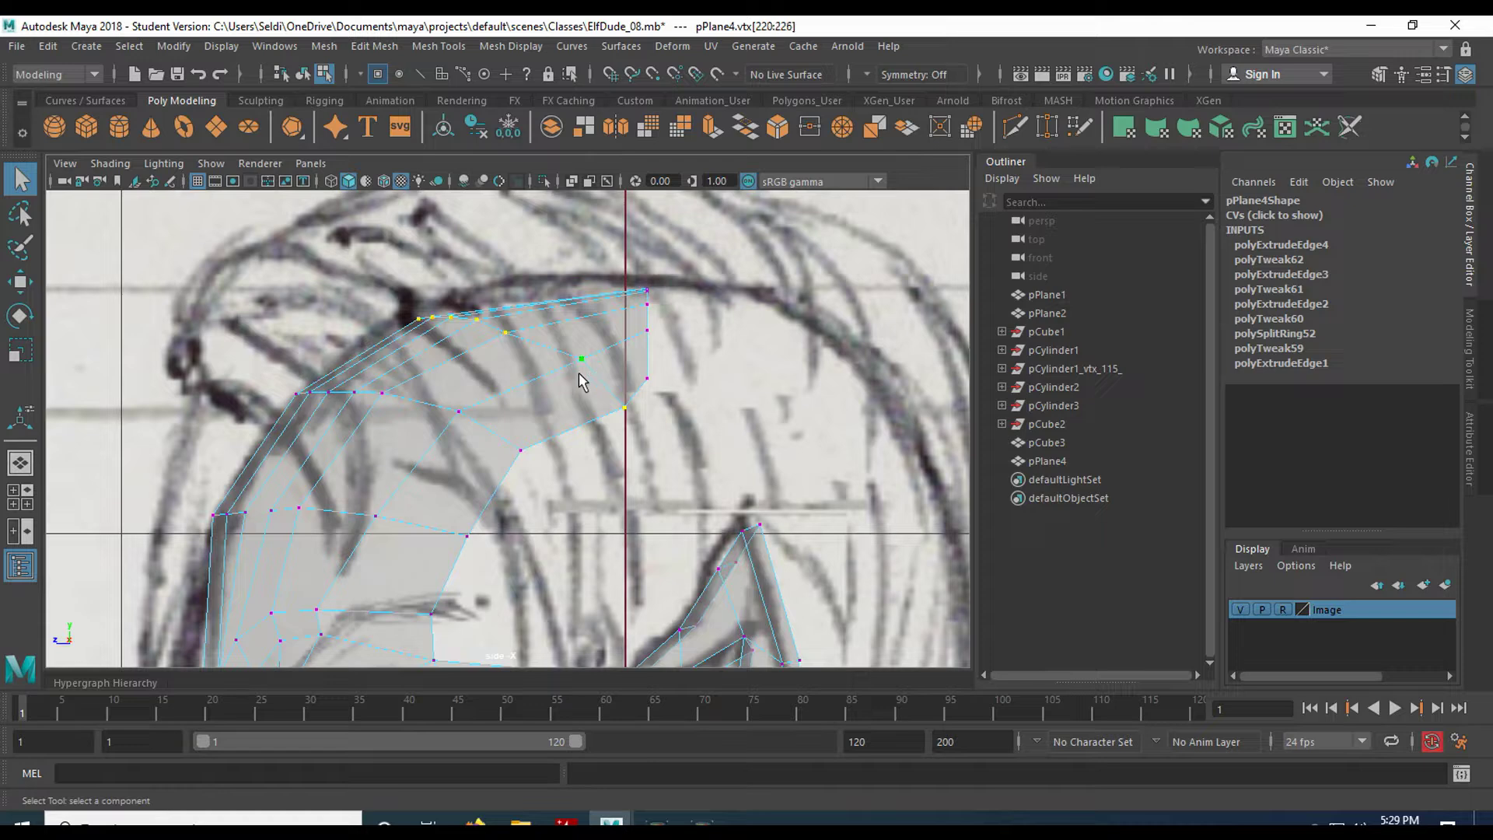
{"action": "key", "text": "space"}
{"action": "key", "text": "space"}
{"action": "key", "text": "r"}
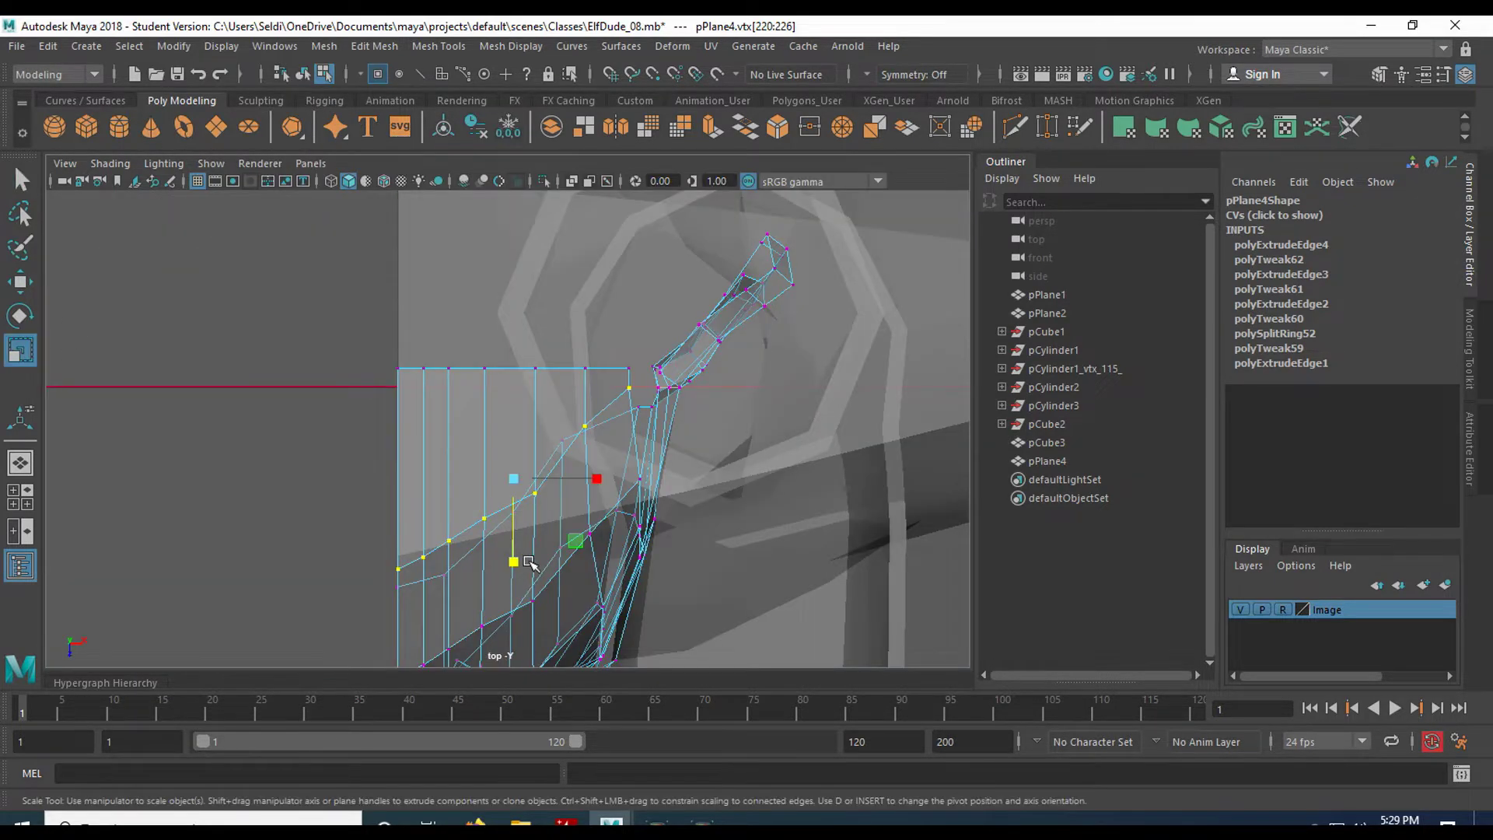
{"action": "left_click_drag", "start_coordinate": [511, 560], "coordinate": [516, 530]}
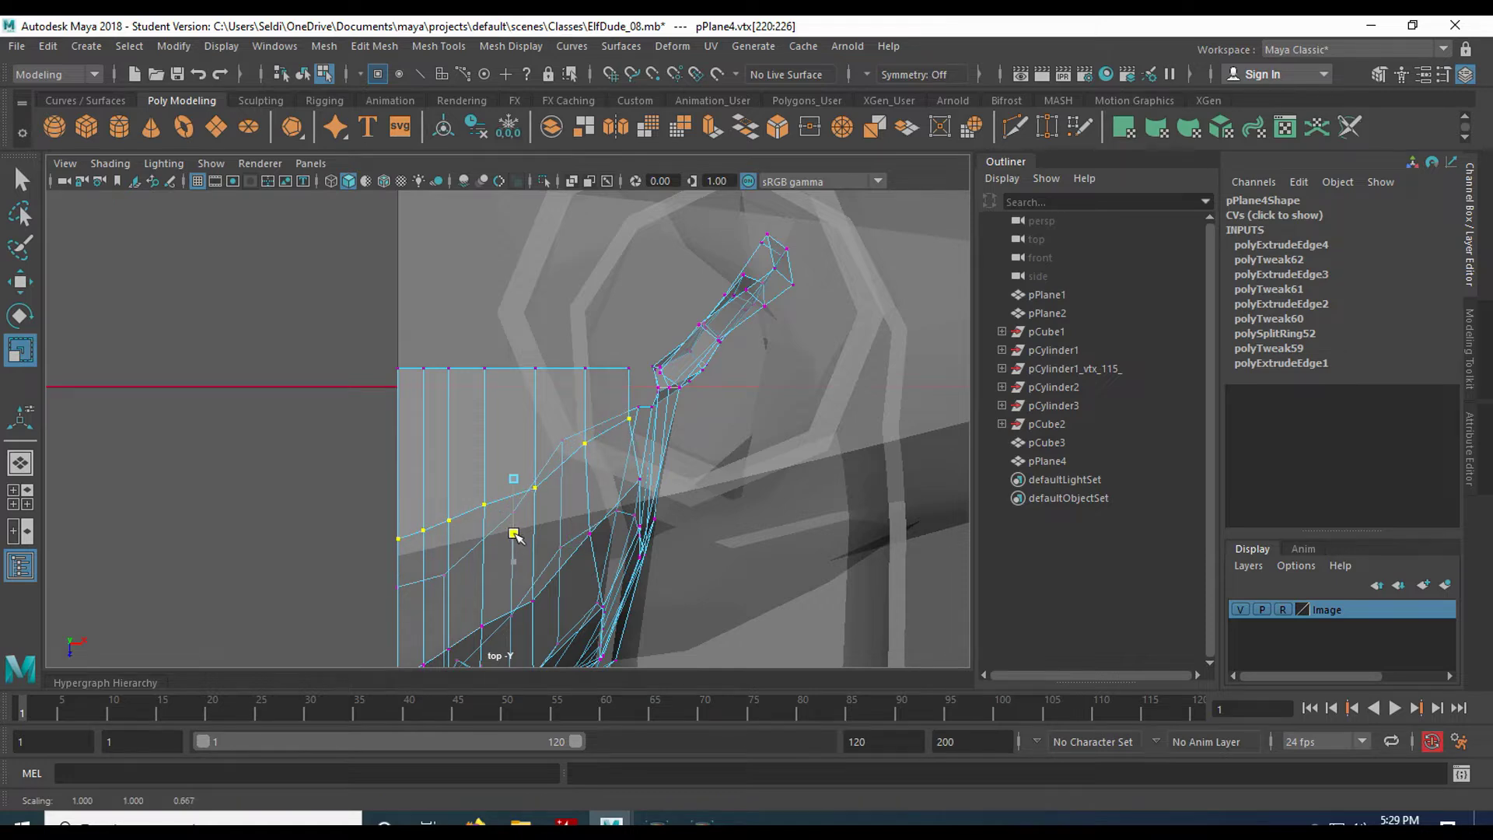
Adjust the fourth vertex from the centre line in the row above the brow along X in the perspective view
{"action": "key", "text": "space"}
{"action": "key", "text": "space"}
{"action": "mouse_move", "coordinate": [793, 327]}
{"action": "left_mouse_down", "text": "alt"}
{"action": "mouse_move", "coordinate": [694, 417]}
{"action": "mouse_move", "coordinate": [760, 407]}
{"action": "mouse_move", "coordinate": [650, 506]}
{"action": "mouse_move", "coordinate": [710, 443]}
{"action": "mouse_move", "coordinate": [691, 465]}
{"action": "mouse_move", "coordinate": [563, 510]}
{"action": "left_mouse_up", "text": "alt"}
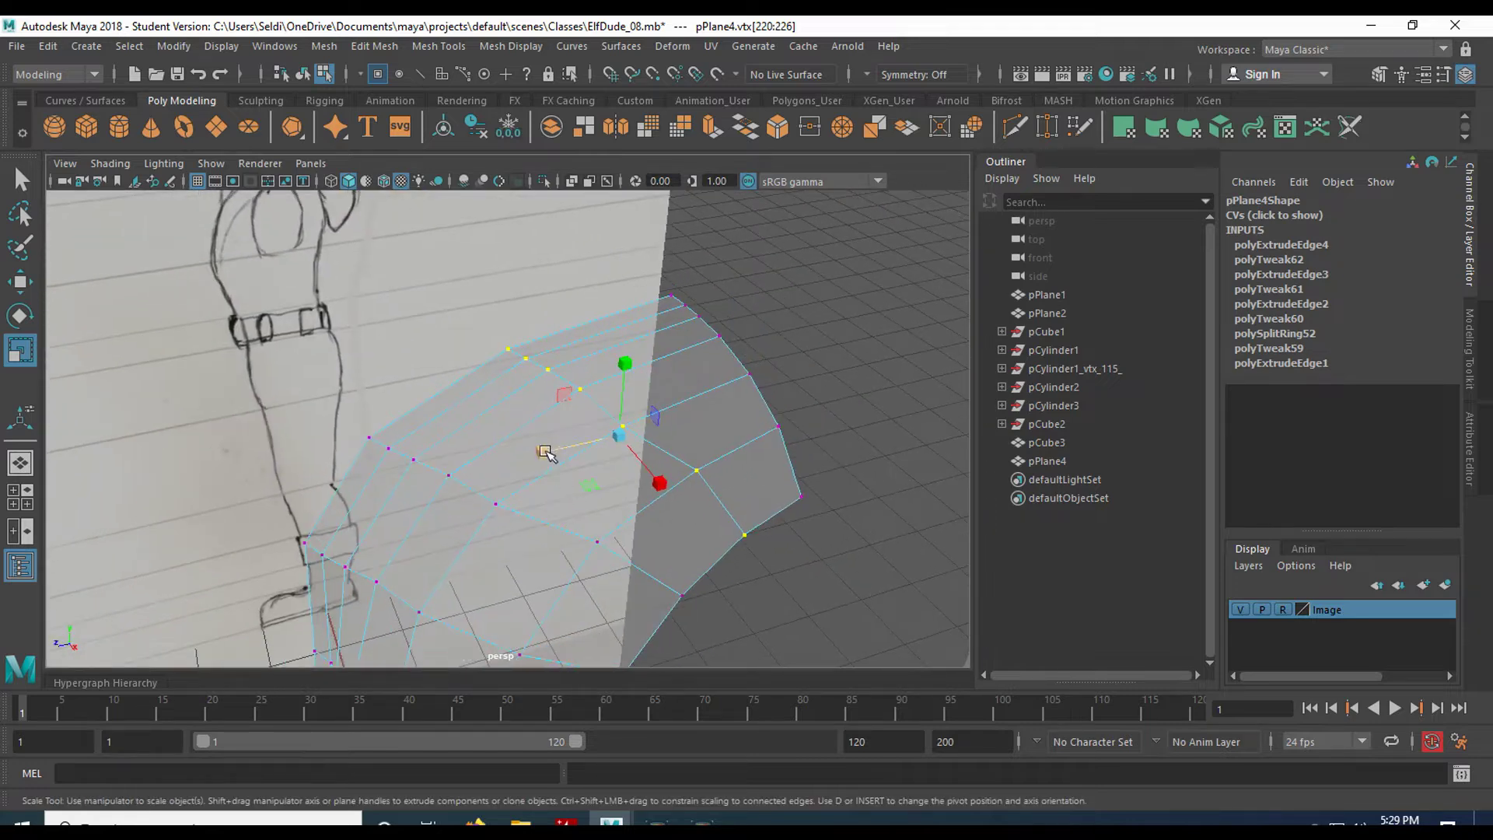
{"action": "mouse_move", "coordinate": [568, 491]}
{"action": "left_mouse_down", "text": "alt"}
{"action": "mouse_move", "coordinate": [493, 506]}
{"action": "mouse_move", "coordinate": [426, 493]}
{"action": "mouse_move", "coordinate": [709, 500]}
{"action": "mouse_move", "coordinate": [652, 513]}
{"action": "mouse_move", "coordinate": [467, 490]}
{"action": "mouse_move", "coordinate": [560, 466]}
{"action": "mouse_move", "coordinate": [470, 441]}
{"action": "mouse_move", "coordinate": [440, 394]}
{"action": "mouse_move", "coordinate": [560, 450]}
{"action": "mouse_move", "coordinate": [550, 476]}
{"action": "left_mouse_up", "text": "alt"}
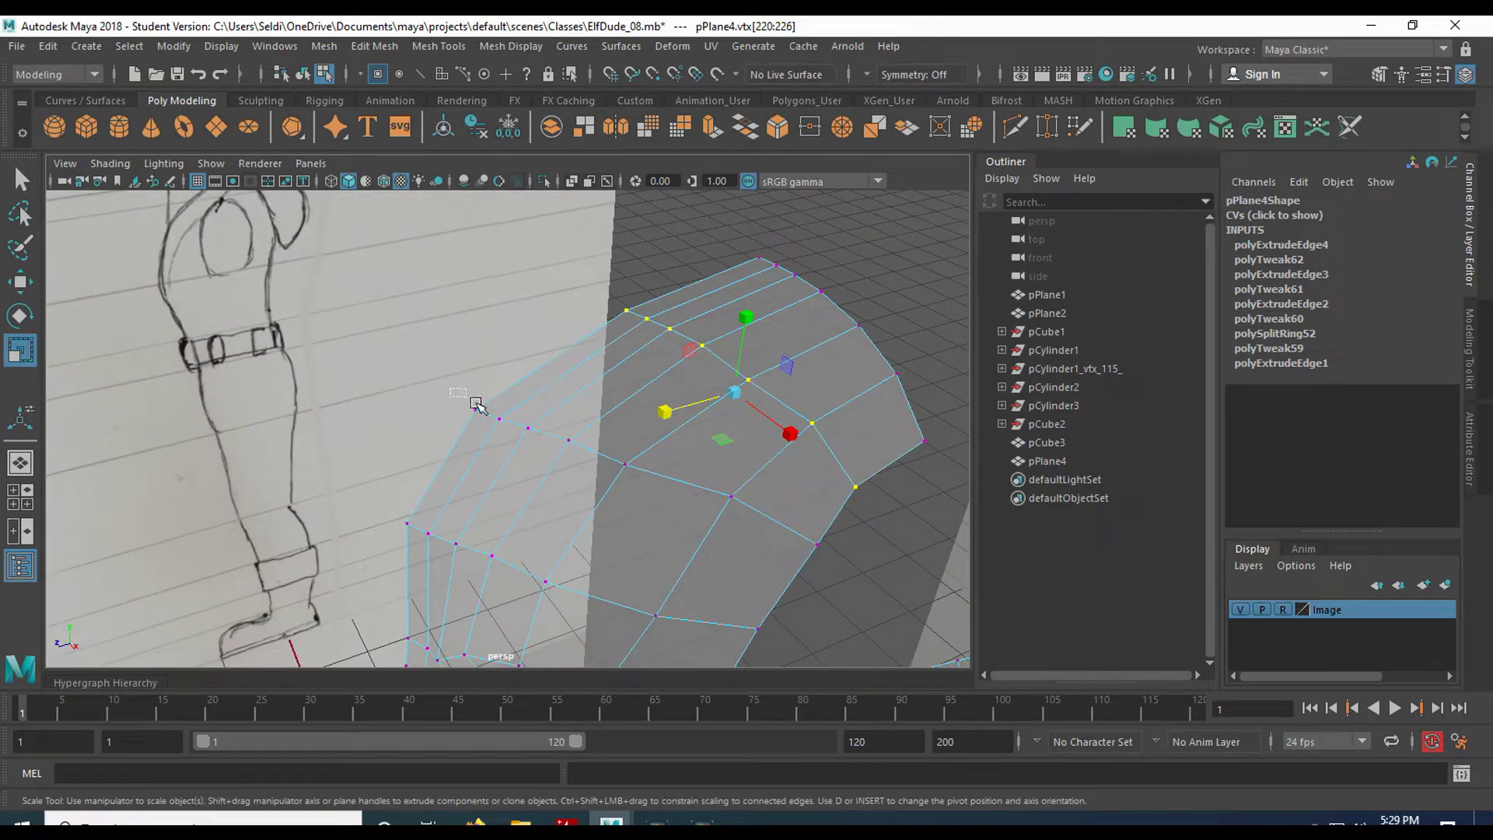
{"action": "mouse_move", "coordinate": [595, 526]}
{"action": "left_mouse_down", "text": "alt"}
{"action": "mouse_move", "coordinate": [610, 510]}
{"action": "mouse_move", "coordinate": [716, 500]}
{"action": "mouse_move", "coordinate": [738, 447]}
{"action": "left_mouse_up", "text": "alt"}
{"action": "mouse_move", "coordinate": [648, 447]}
{"action": "left_mouse_down", "text": "alt"}
{"action": "mouse_move", "coordinate": [549, 506]}
{"action": "mouse_move", "coordinate": [583, 436]}
{"action": "mouse_move", "coordinate": [601, 446]}
{"action": "mouse_move", "coordinate": [562, 477]}
{"action": "mouse_move", "coordinate": [488, 472]}
{"action": "left_mouse_up", "text": "alt"}
{"action": "key", "text": "w"}
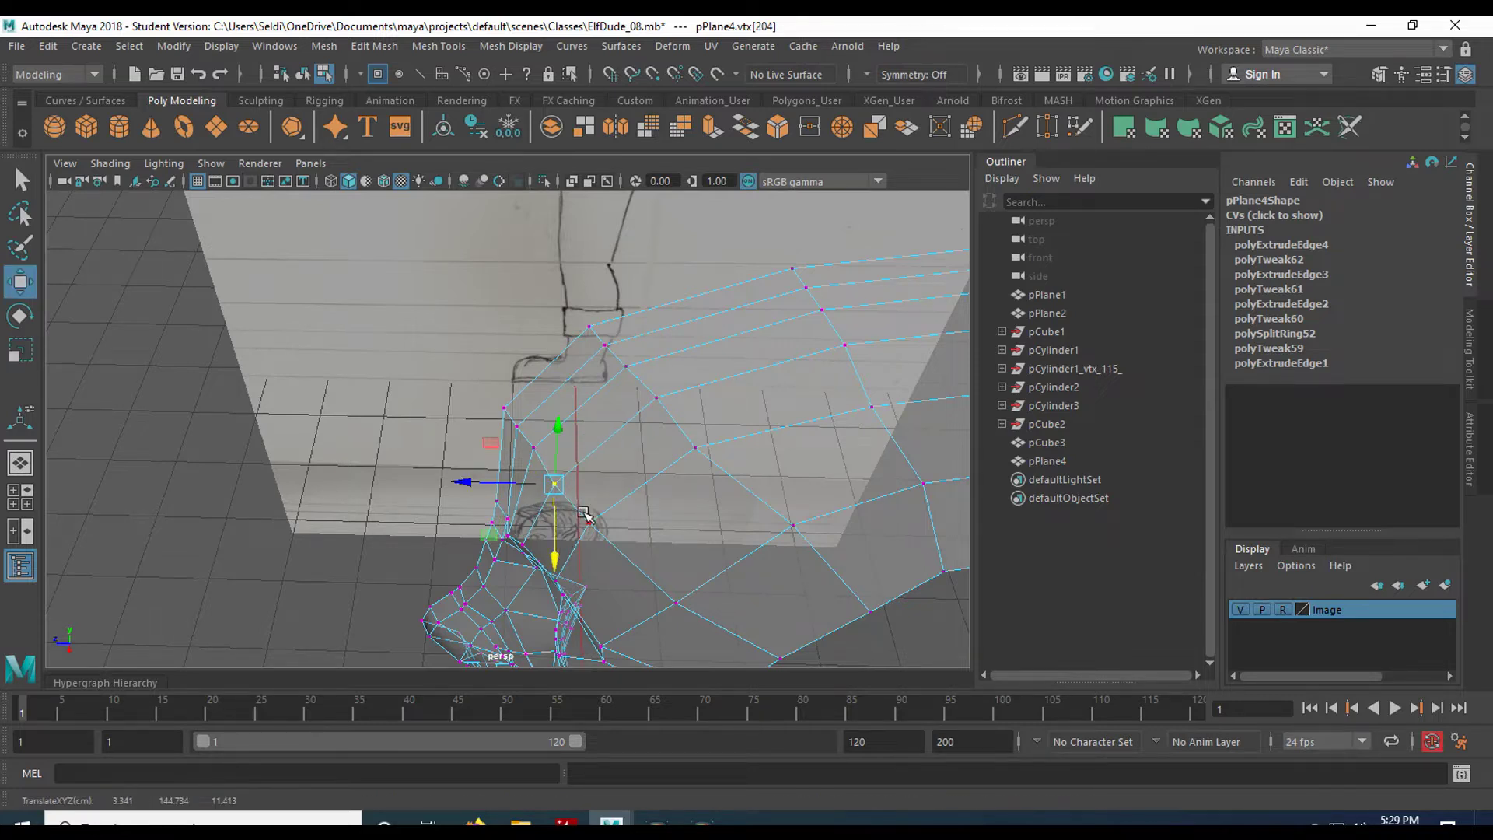
Select the three vertices nearest the centre line in the row above the brow and scale them along Z to about 0.528
{"action": "left_click_drag", "start_coordinate": [721, 457], "coordinate": [770, 520], "text": "alt"}
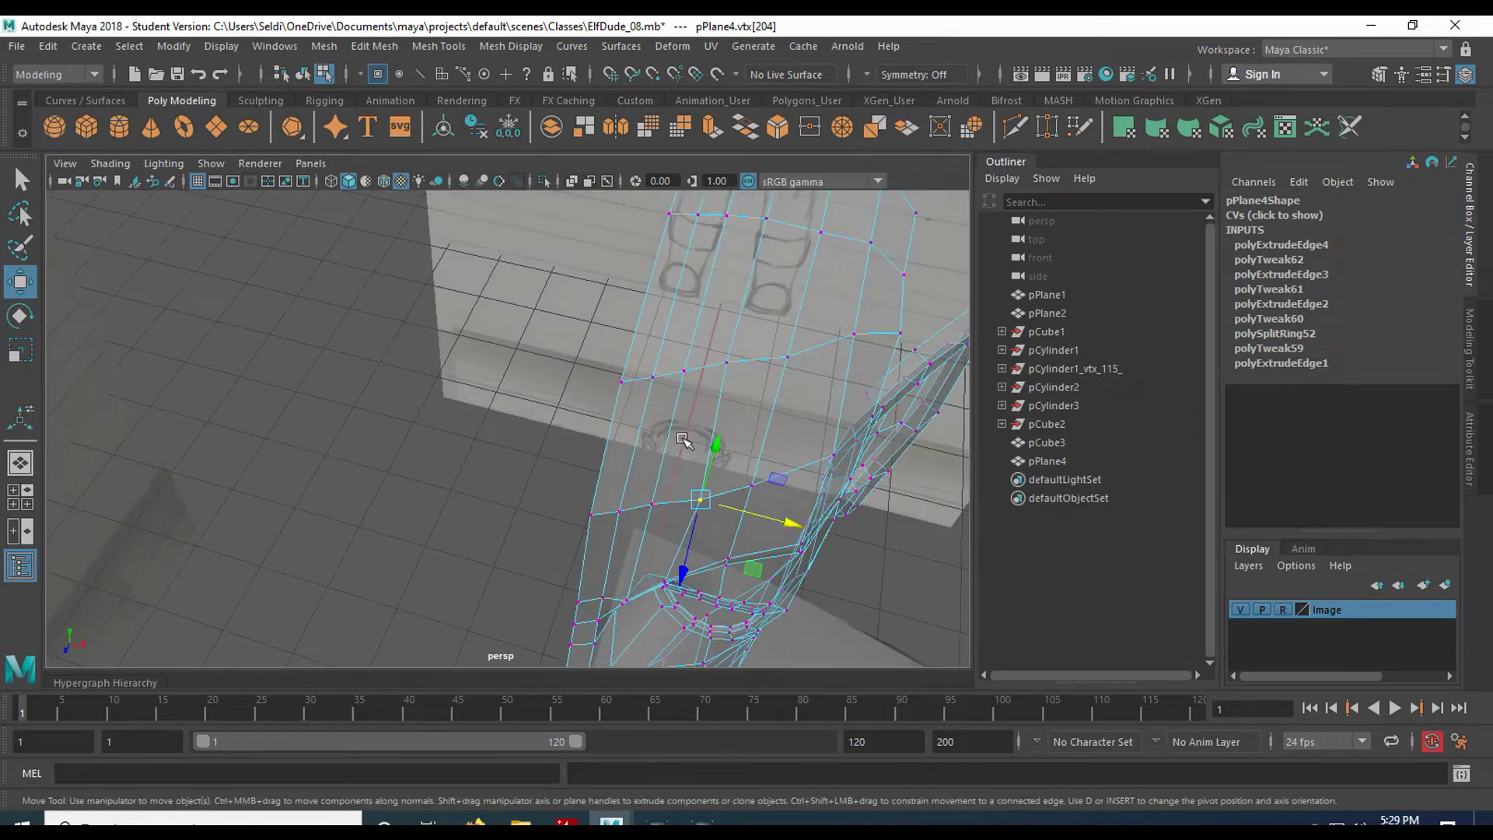
{"action": "left_click_drag", "start_coordinate": [684, 442], "coordinate": [703, 473], "text": "alt"}
{"action": "middle_click_drag", "start_coordinate": [703, 473], "coordinate": [545, 430], "text": "alt"}
{"action": "left_click_drag", "start_coordinate": [545, 430], "coordinate": [500, 383], "text": "alt"}
{"action": "scroll", "coordinate": [500, 388], "scroll_direction": "up", "scroll_amount": 4}
{"action": "middle_click_drag", "start_coordinate": [498, 410], "coordinate": [447, 440], "text": "alt"}
{"action": "left_click_drag", "start_coordinate": [446, 440], "coordinate": [365, 457], "text": "alt"}
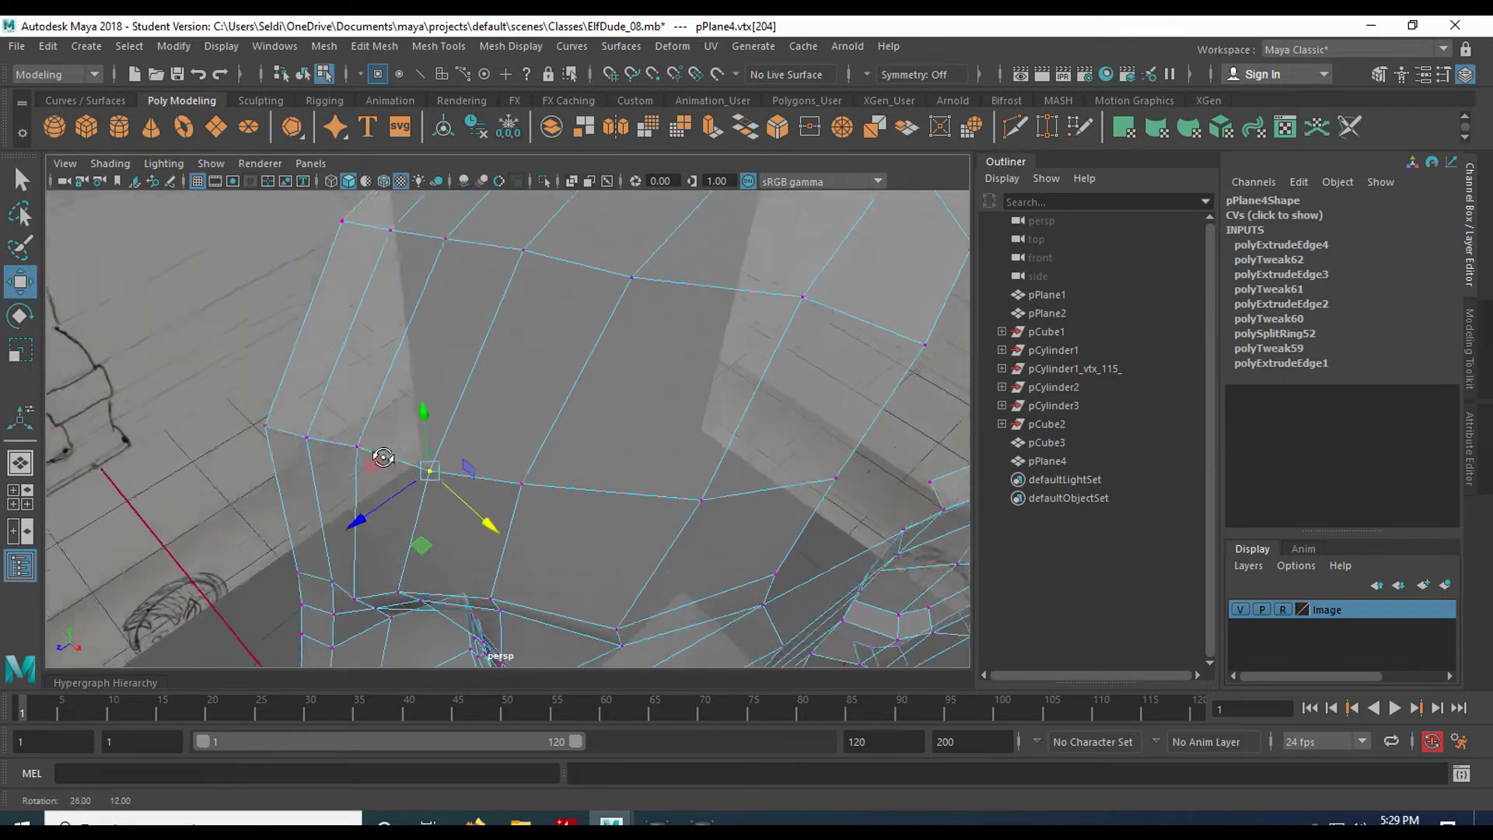
{"action": "left_click", "coordinate": [263, 415]}
{"action": "key", "text": "q"}
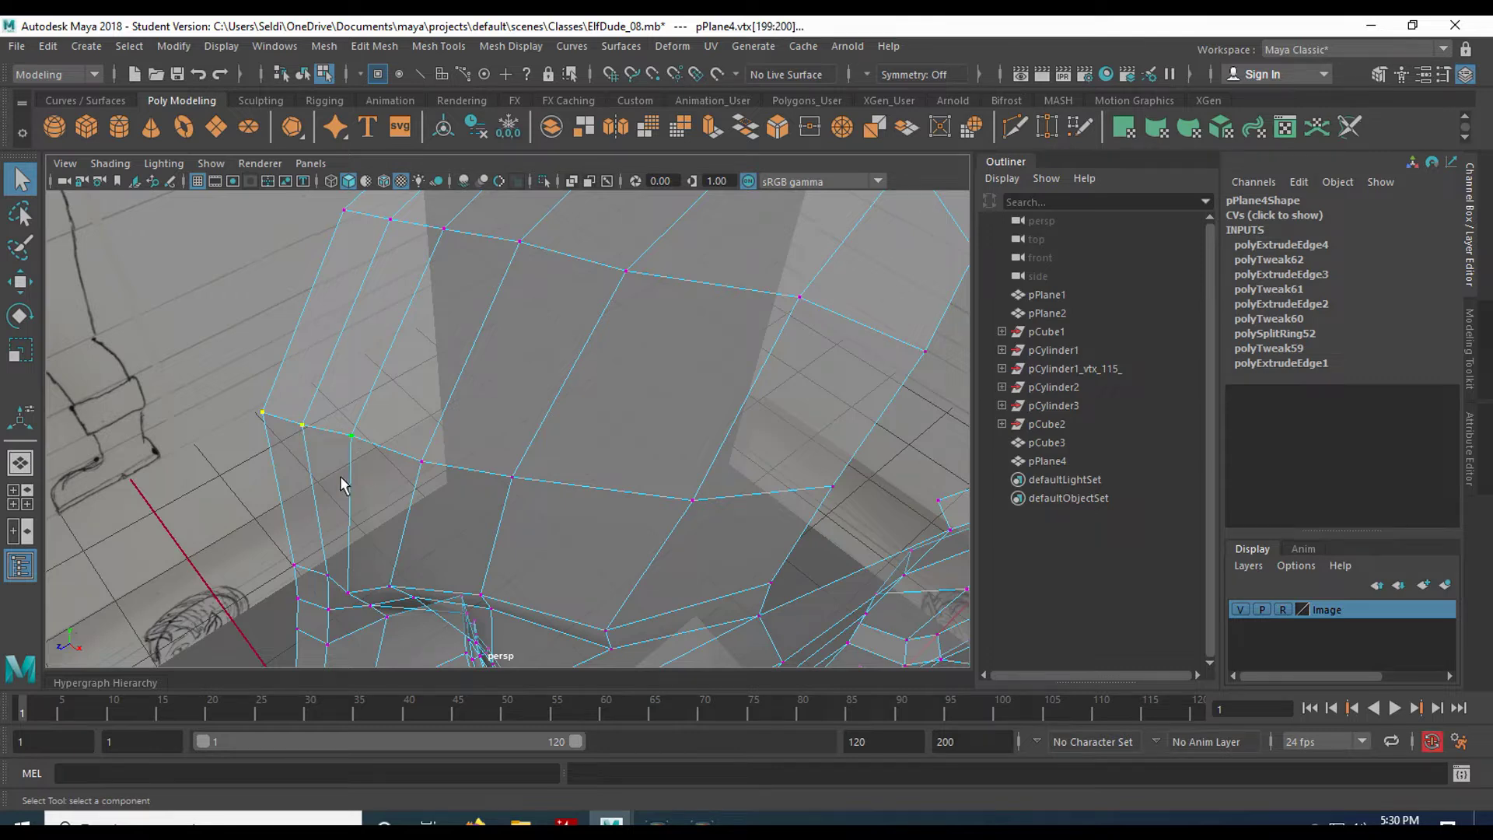
{"action": "key", "text": "r"}
{"action": "left_click_drag", "start_coordinate": [232, 456], "coordinate": [269, 440]}
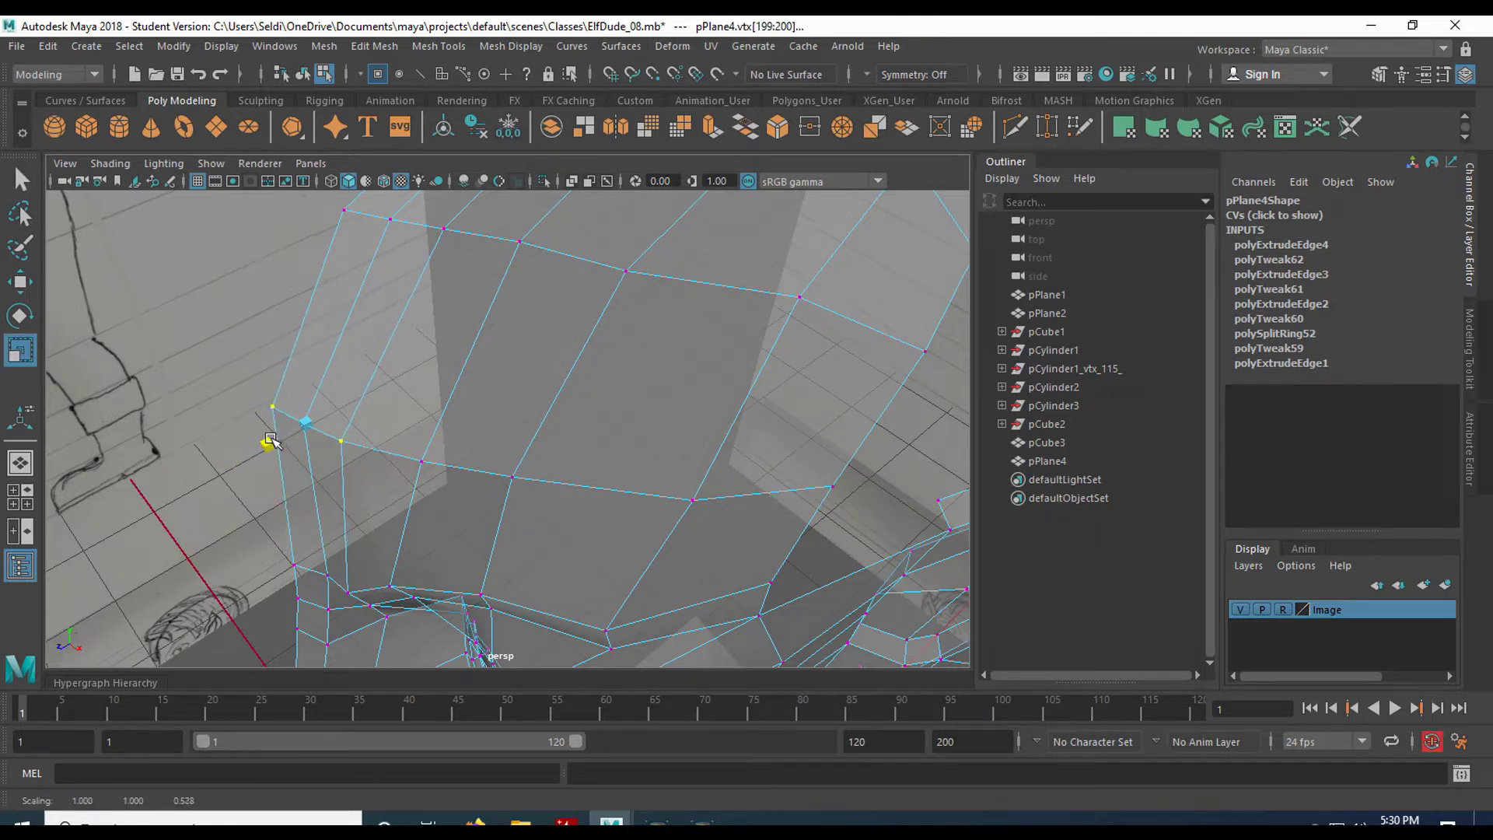
Select the four vertices nearest the centre line in the row above the brow and scale them slightly closer together along Z
{"action": "left_click_drag", "start_coordinate": [469, 479], "coordinate": [433, 480], "text": "alt"}
{"action": "middle_click_drag", "start_coordinate": [433, 480], "coordinate": [465, 434], "text": "alt"}
{"action": "left_click", "coordinate": [415, 426]}
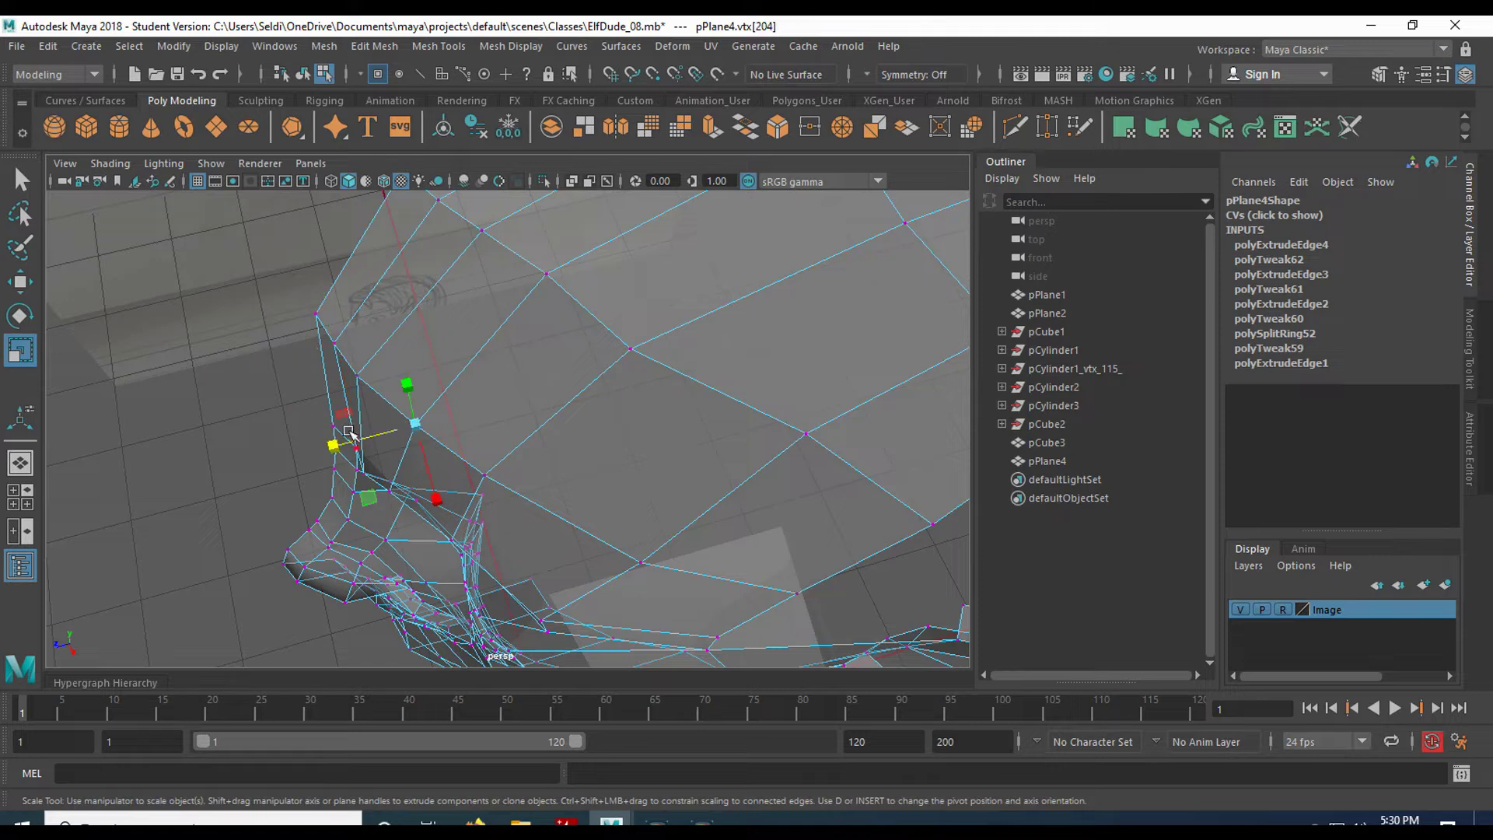
{"action": "left_click", "coordinate": [317, 314]}
{"action": "left_click", "coordinate": [334, 343], "text": "shift"}
{"action": "left_click", "coordinate": [359, 374], "text": "shift"}
{"action": "left_click", "coordinate": [418, 424], "text": "shift"}
{"action": "left_click_drag", "start_coordinate": [284, 384], "coordinate": [296, 380]}
{"action": "left_click_drag", "start_coordinate": [482, 431], "coordinate": [374, 481], "text": "alt"}
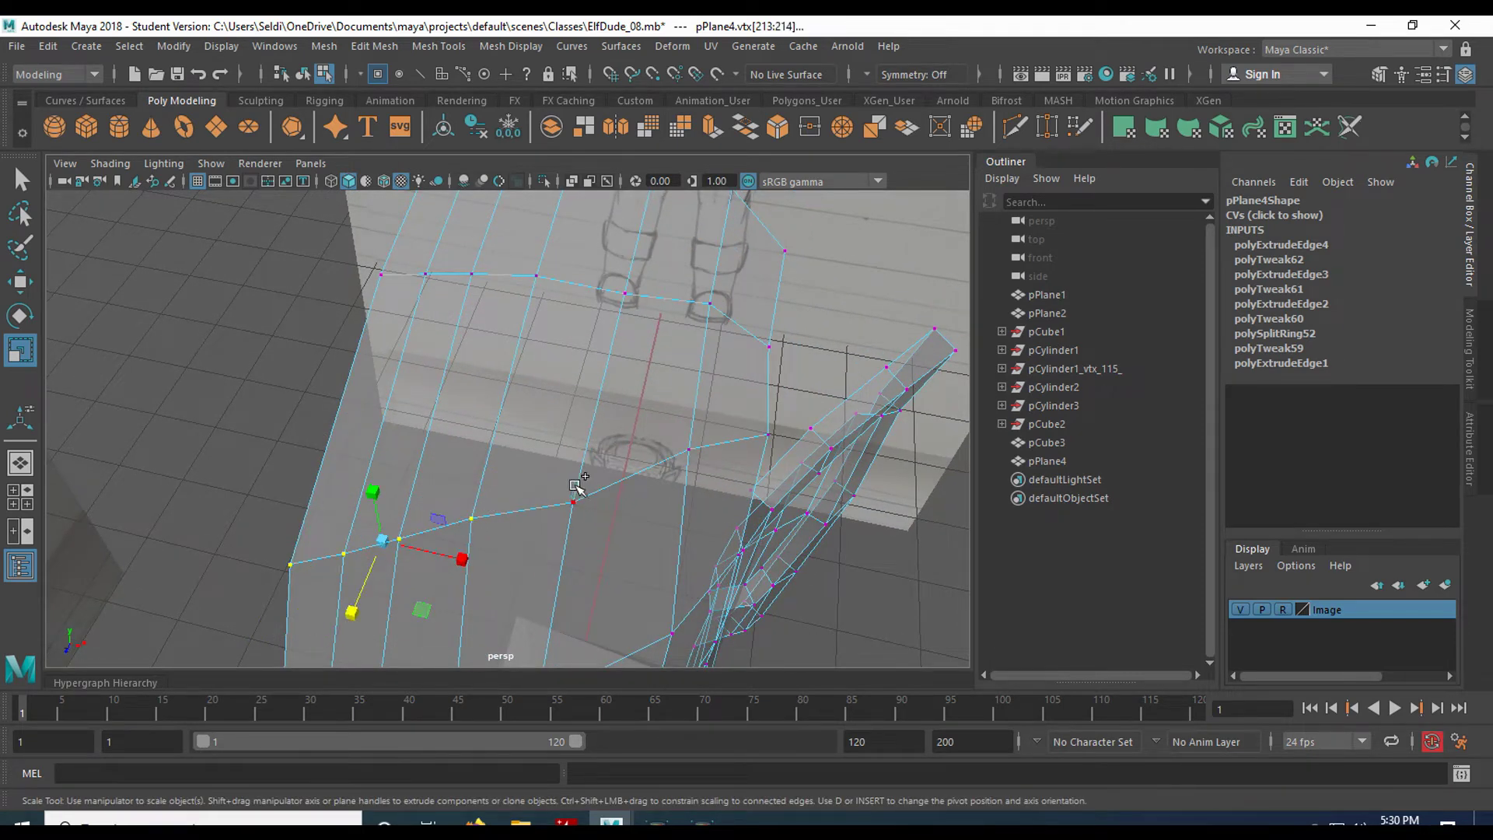
Scale the five vertices nearest the centre line in the row above the brow closer together along Z and shift them slightly along Z
{"action": "left_click_drag", "start_coordinate": [410, 601], "coordinate": [417, 583]}
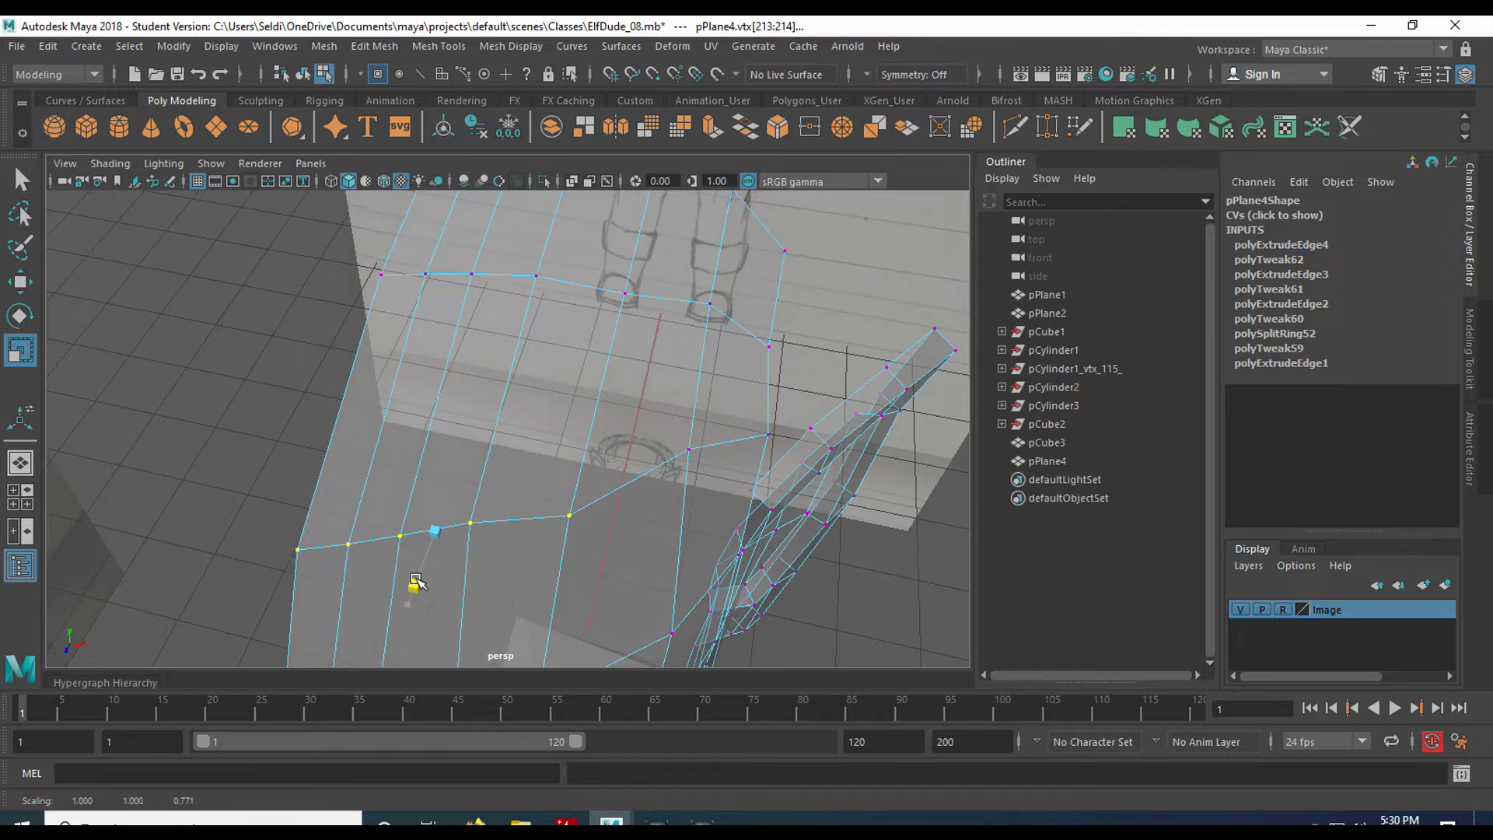
{"action": "key", "text": "w"}
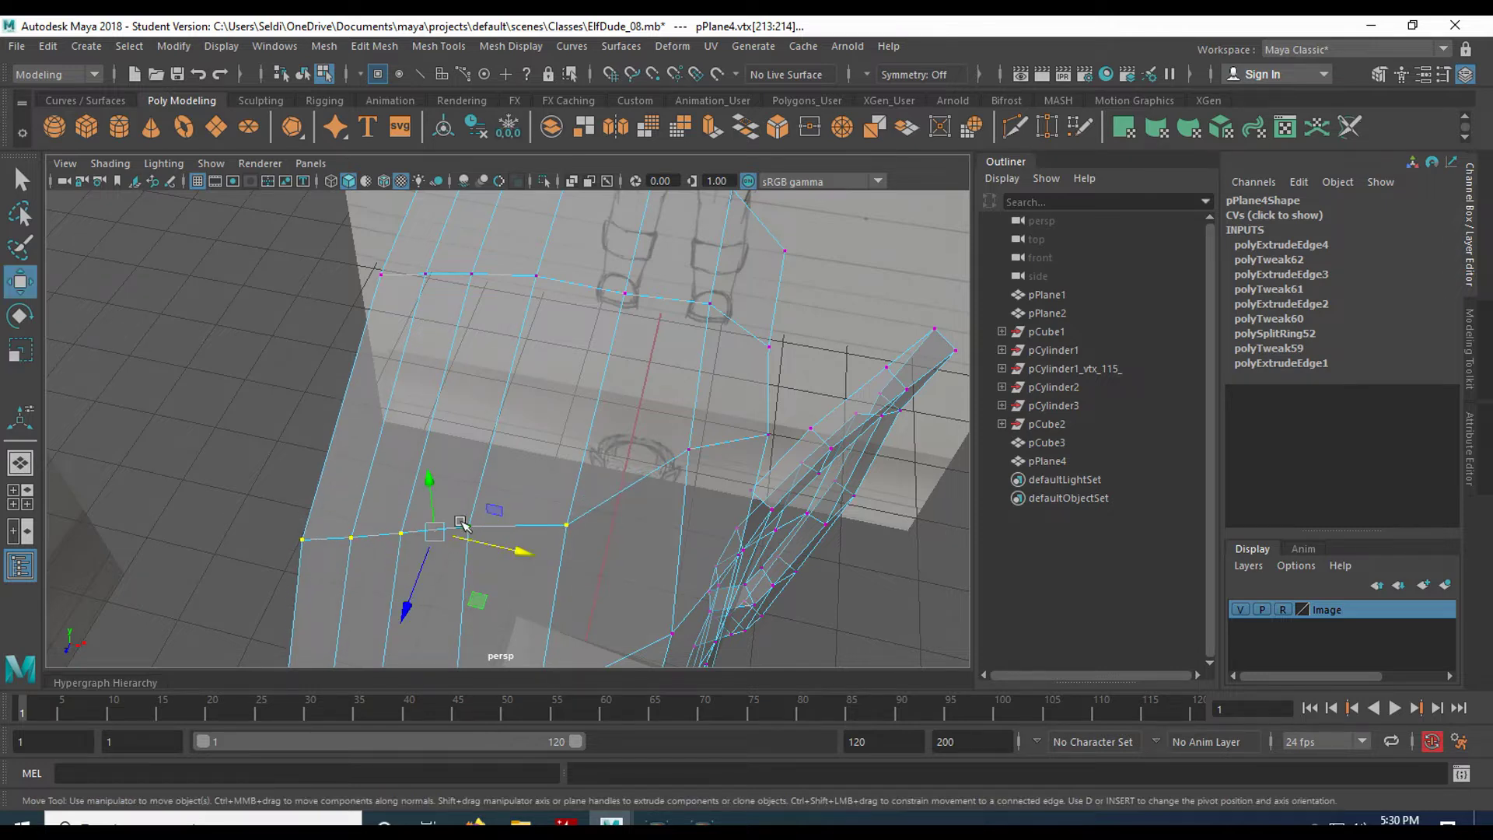
{"action": "left_click_drag", "start_coordinate": [398, 590], "coordinate": [400, 589]}
Adjust the position of the fifth vertex from the centre line in the row above the brow
{"action": "mouse_move", "coordinate": [602, 509]}
{"action": "left_mouse_down", "text": "alt"}
{"action": "mouse_move", "coordinate": [473, 460]}
{"action": "mouse_move", "coordinate": [461, 436]}
{"action": "mouse_move", "coordinate": [452, 461]}
{"action": "left_mouse_up", "text": "alt"}
{"action": "middle_click_drag", "start_coordinate": [452, 461], "coordinate": [482, 435], "text": "alt"}
{"action": "mouse_move", "coordinate": [482, 435]}
{"action": "left_mouse_down", "text": "alt"}
{"action": "mouse_move", "coordinate": [510, 444]}
{"action": "mouse_move", "coordinate": [533, 527]}
{"action": "mouse_move", "coordinate": [569, 550]}
{"action": "mouse_move", "coordinate": [690, 540]}
{"action": "mouse_move", "coordinate": [795, 500]}
{"action": "mouse_move", "coordinate": [734, 493]}
{"action": "mouse_move", "coordinate": [553, 406]}
{"action": "mouse_move", "coordinate": [479, 479]}
{"action": "mouse_move", "coordinate": [556, 466]}
{"action": "mouse_move", "coordinate": [523, 516]}
{"action": "mouse_move", "coordinate": [562, 519]}
{"action": "mouse_move", "coordinate": [536, 489]}
{"action": "mouse_move", "coordinate": [594, 523]}
{"action": "left_mouse_up", "text": "alt"}
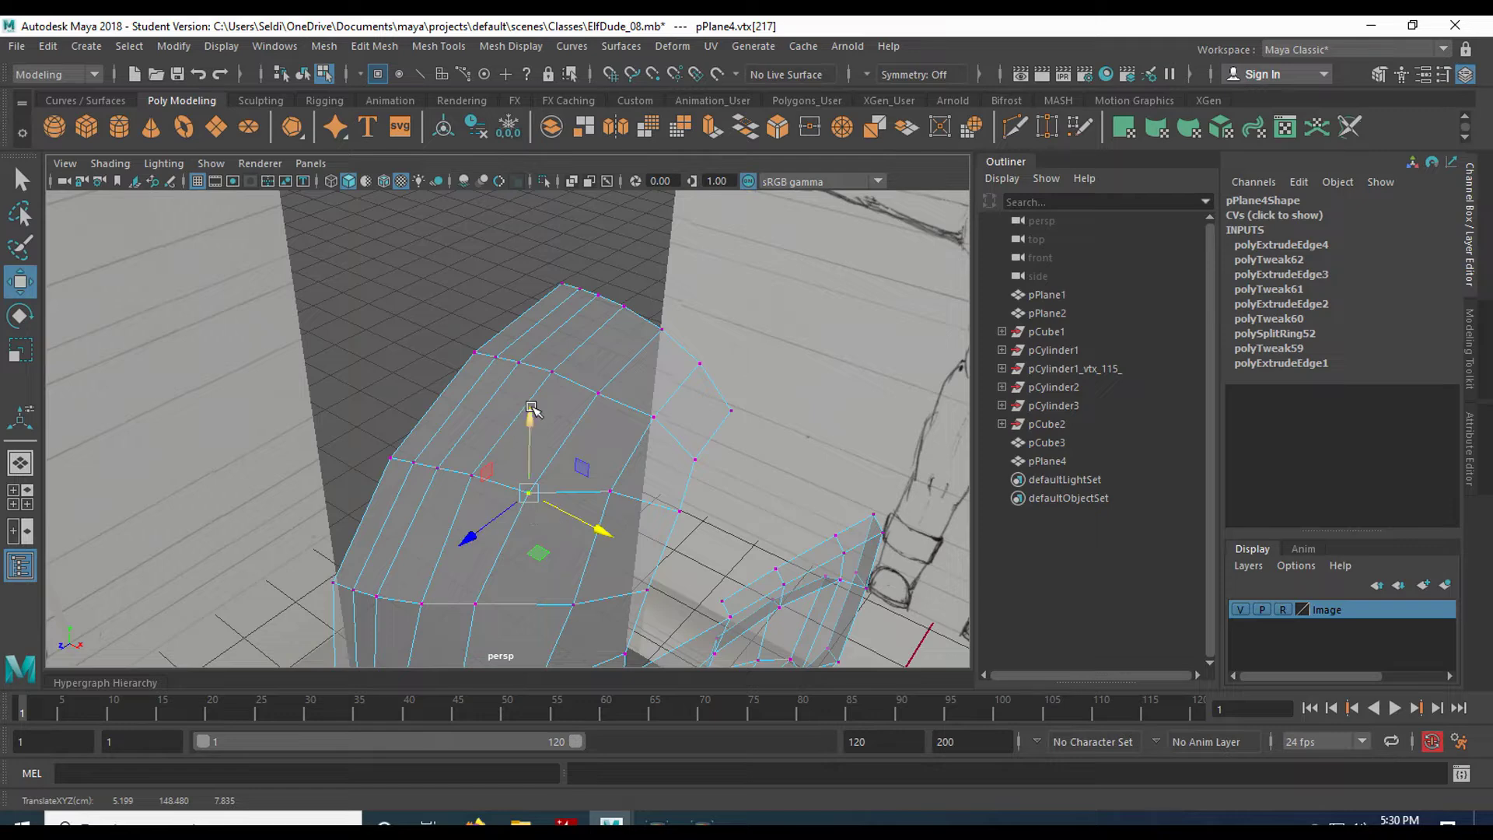
{"action": "mouse_move", "coordinate": [531, 409]}
{"action": "left_mouse_down", "text": "alt"}
{"action": "mouse_move", "coordinate": [527, 466]}
{"action": "mouse_move", "coordinate": [475, 426]}
{"action": "left_mouse_up", "text": "alt"}
{"action": "mouse_move", "coordinate": [367, 404]}
{"action": "left_mouse_down"}
{"action": "mouse_move", "coordinate": [476, 466]}
{"action": "mouse_move", "coordinate": [407, 461]}
{"action": "mouse_move", "coordinate": [547, 446]}
{"action": "left_mouse_up"}
Select the crown's rear border edges, extrude them and move them back along the skull outline in the side view
{"action": "scroll", "coordinate": [552, 451], "scroll_direction": "down", "scroll_amount": 5}
{"action": "middle_click_drag", "start_coordinate": [627, 530], "coordinate": [636, 440], "text": "alt"}
{"action": "scroll", "coordinate": [635, 438], "scroll_direction": "up", "scroll_amount": 5}
{"action": "left_click_drag", "start_coordinate": [641, 330], "coordinate": [685, 354], "text": "alt"}
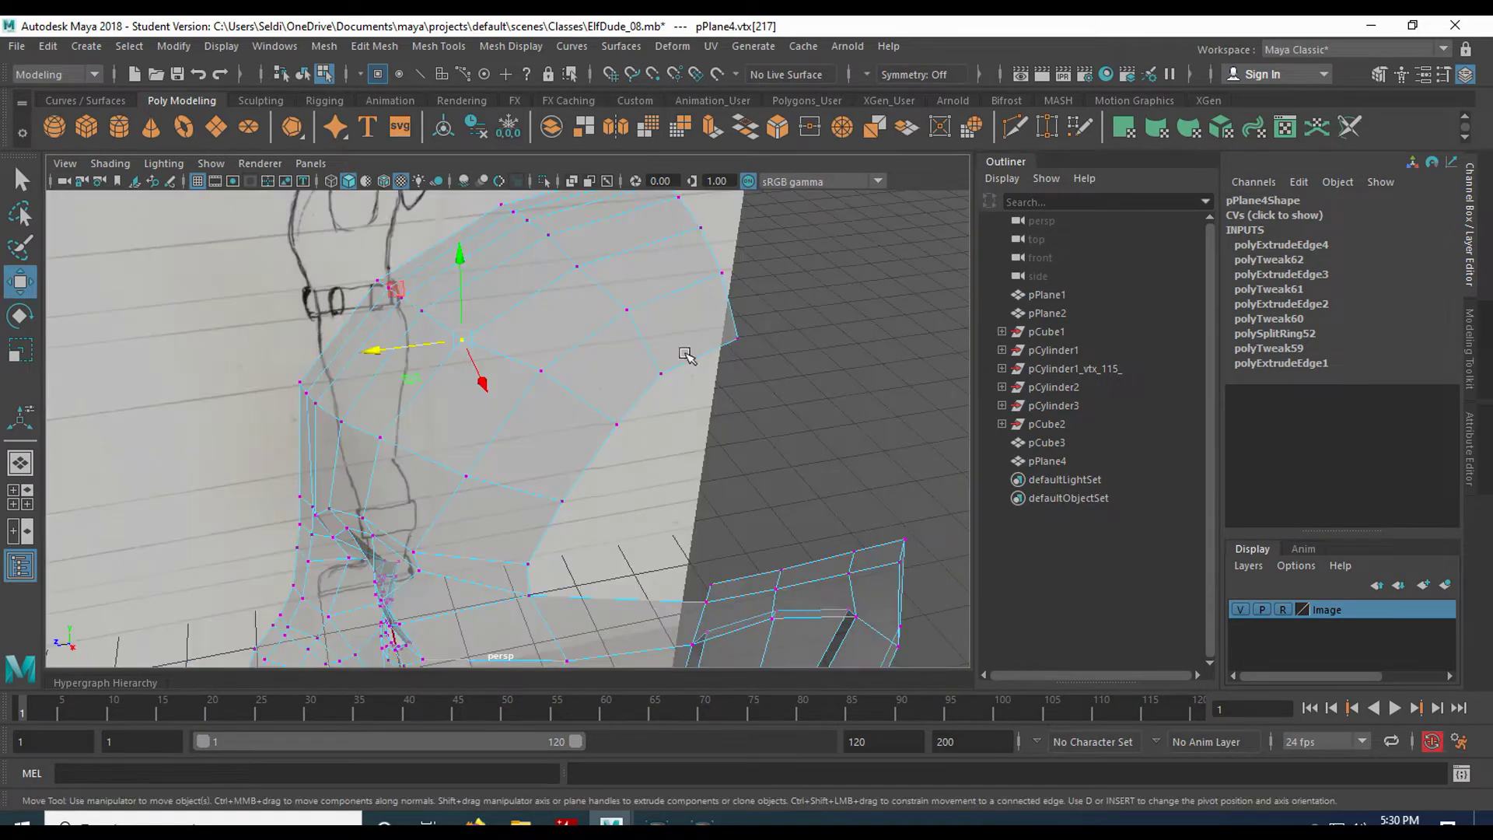
{"action": "right_click_drag", "start_coordinate": [697, 283], "coordinate": [698, 240]}
{"action": "double_click", "coordinate": [731, 315]}
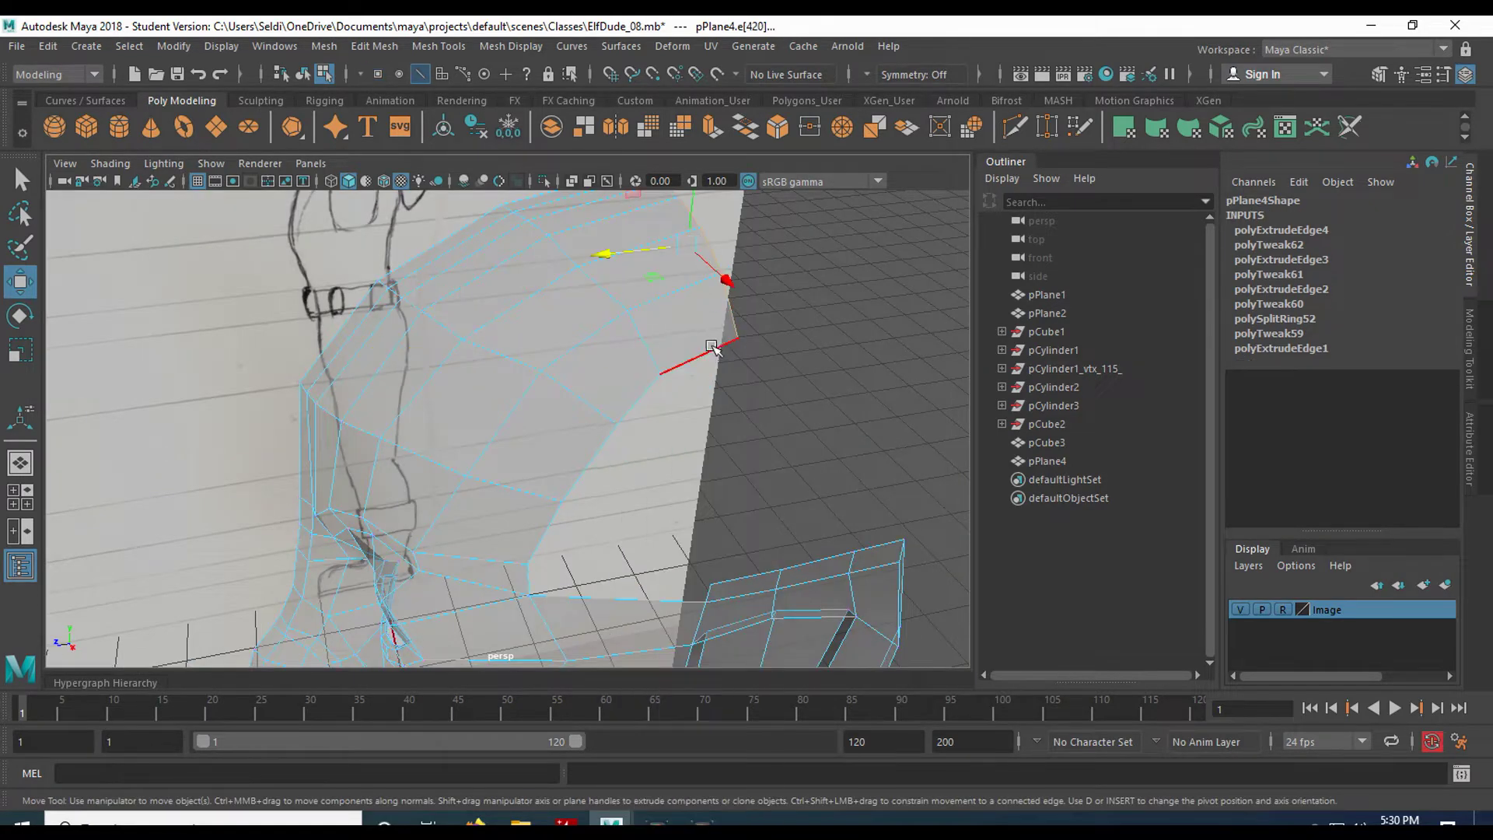
{"action": "middle_click_drag", "start_coordinate": [732, 323], "coordinate": [597, 476], "text": "alt"}
{"action": "key", "text": "space"}
{"action": "key", "text": "space"}
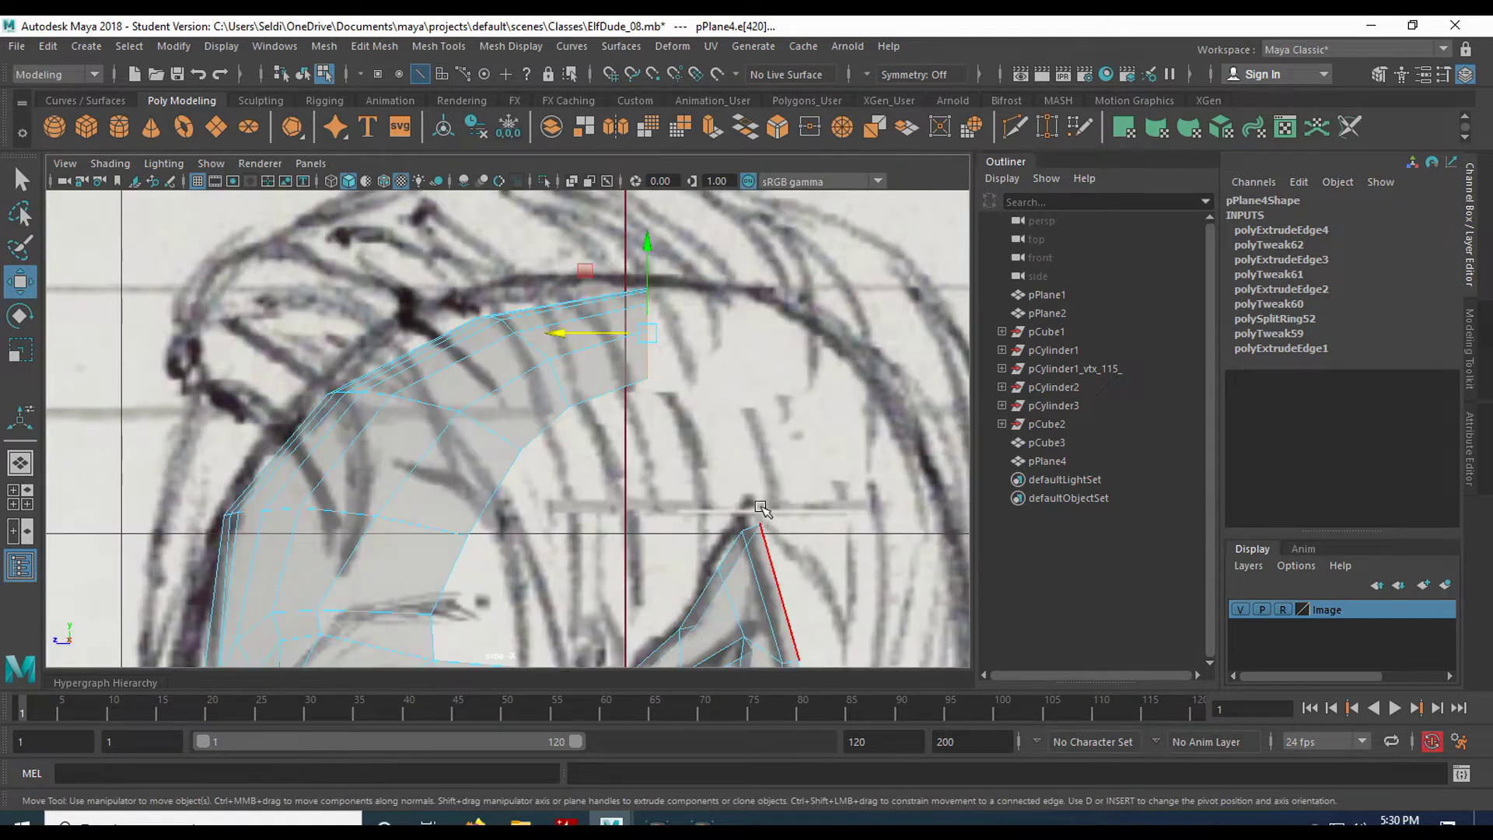
{"action": "middle_click_drag", "start_coordinate": [765, 510], "coordinate": [574, 378], "text": "alt"}
{"action": "scroll", "coordinate": [583, 381], "scroll_direction": "down", "scroll_amount": 3}
{"action": "scroll", "coordinate": [607, 430], "scroll_direction": "down", "scroll_amount": 2}
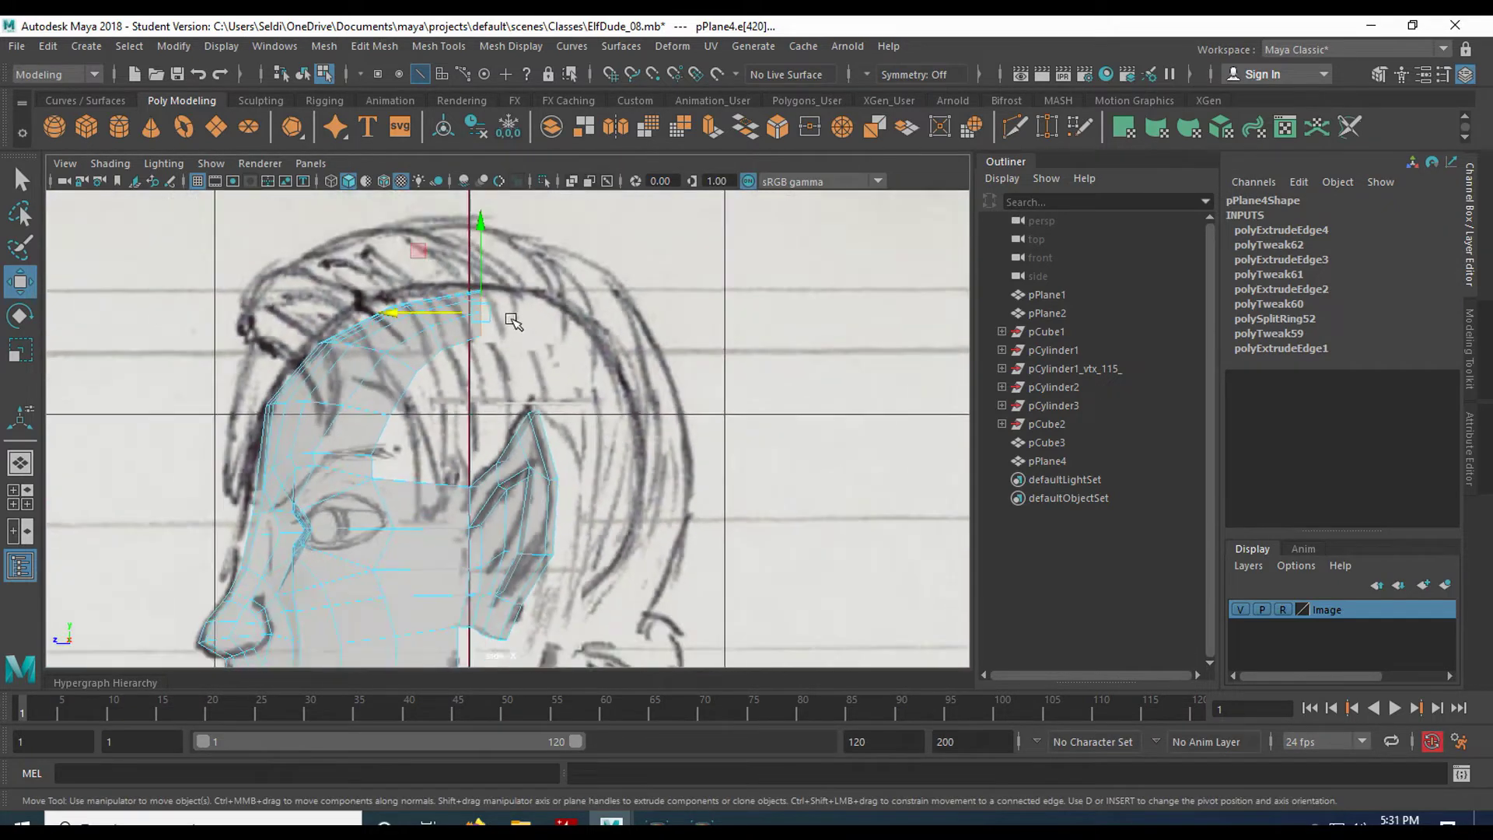
{"action": "left_click", "coordinate": [711, 128]}
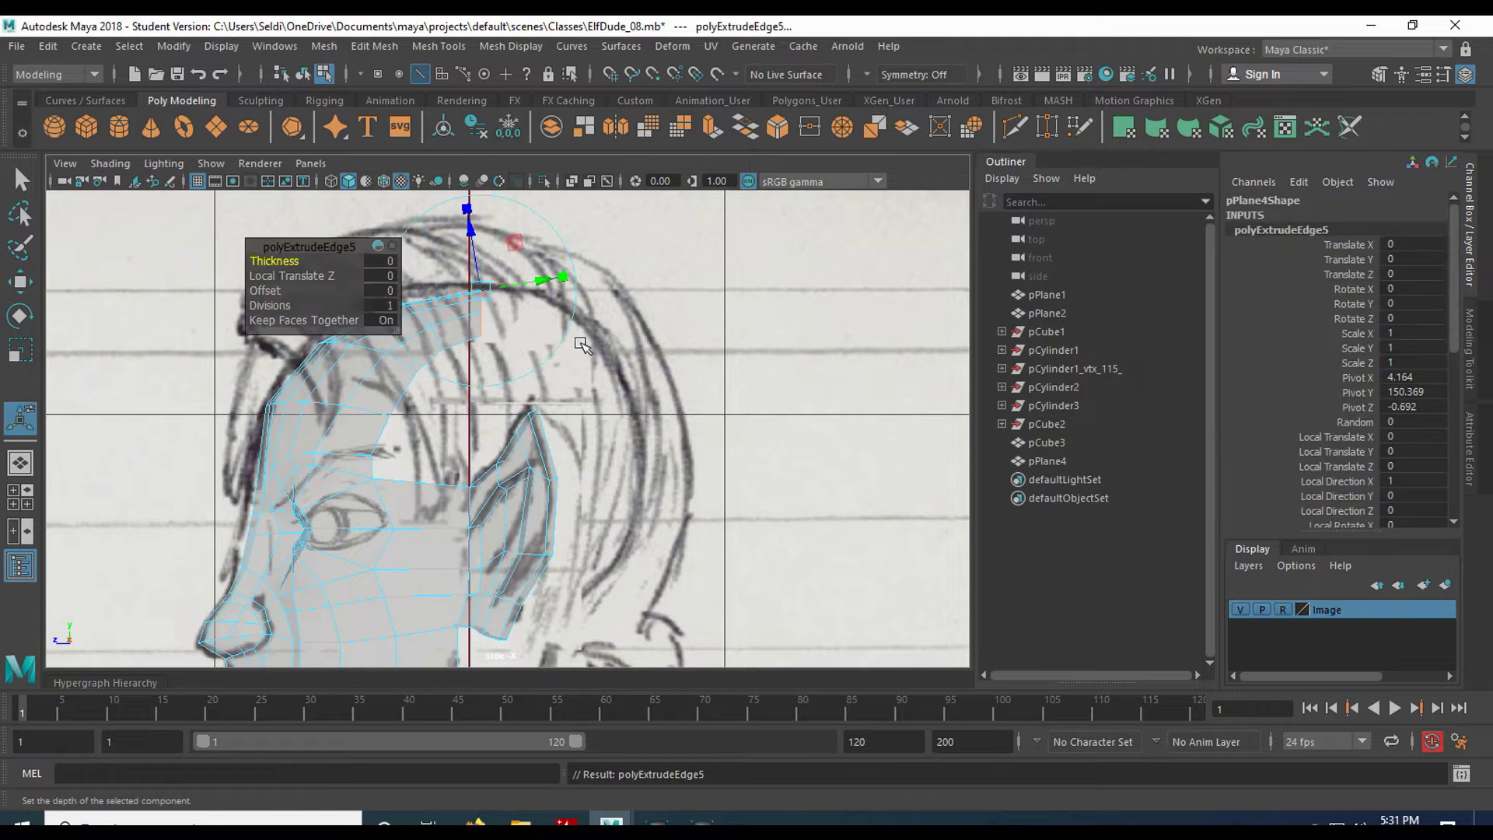
{"action": "key", "text": "w"}
{"action": "left_click_drag", "start_coordinate": [476, 311], "coordinate": [558, 325]}
Extrude the crown's rear border edges again and move them back and down along the skull curve in the side view
{"action": "key", "text": "space"}
{"action": "key", "text": "space"}
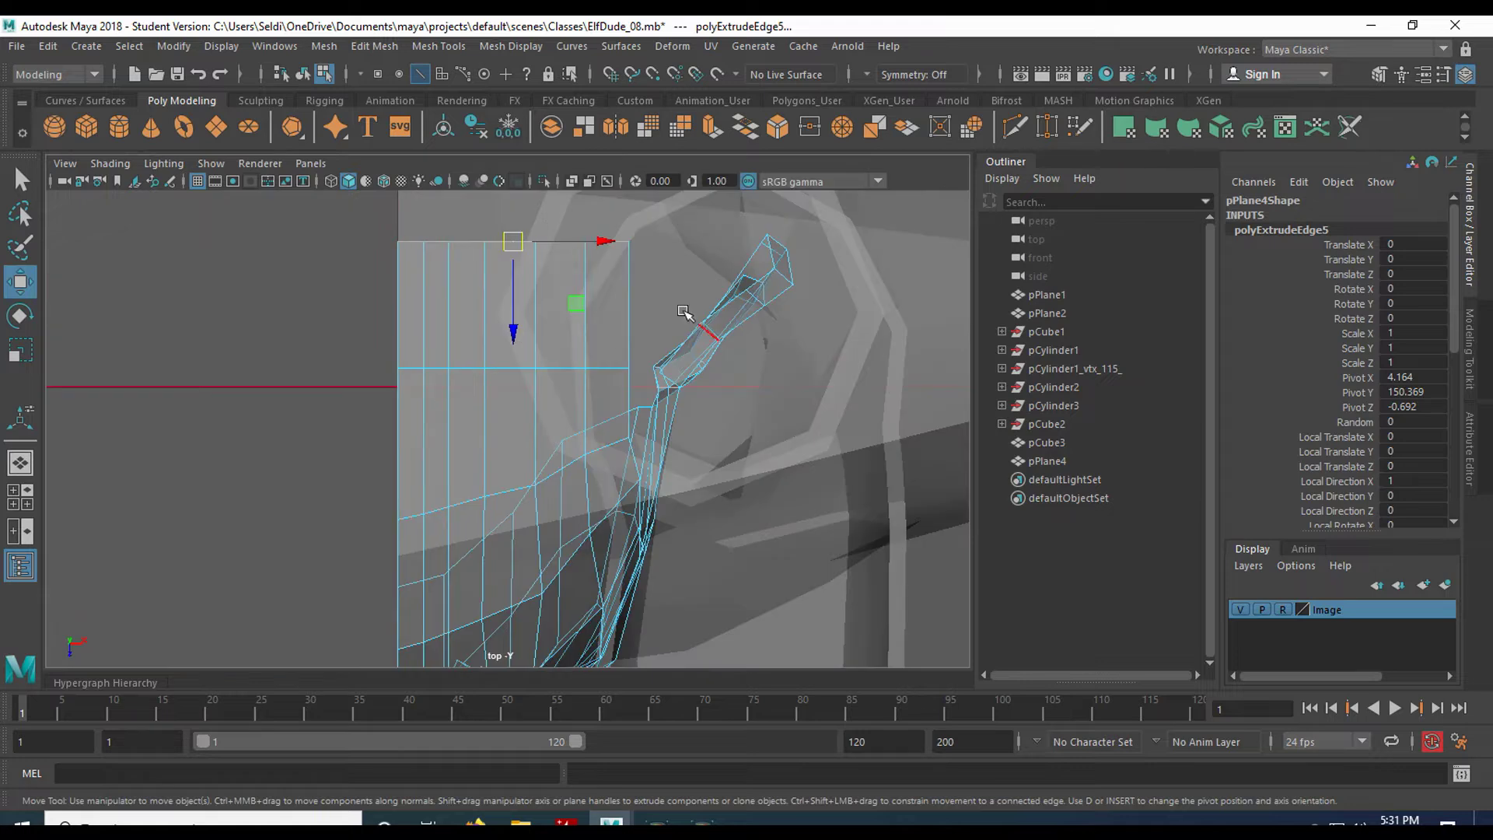
{"action": "middle_click_drag", "start_coordinate": [680, 295], "coordinate": [636, 509], "text": "alt"}
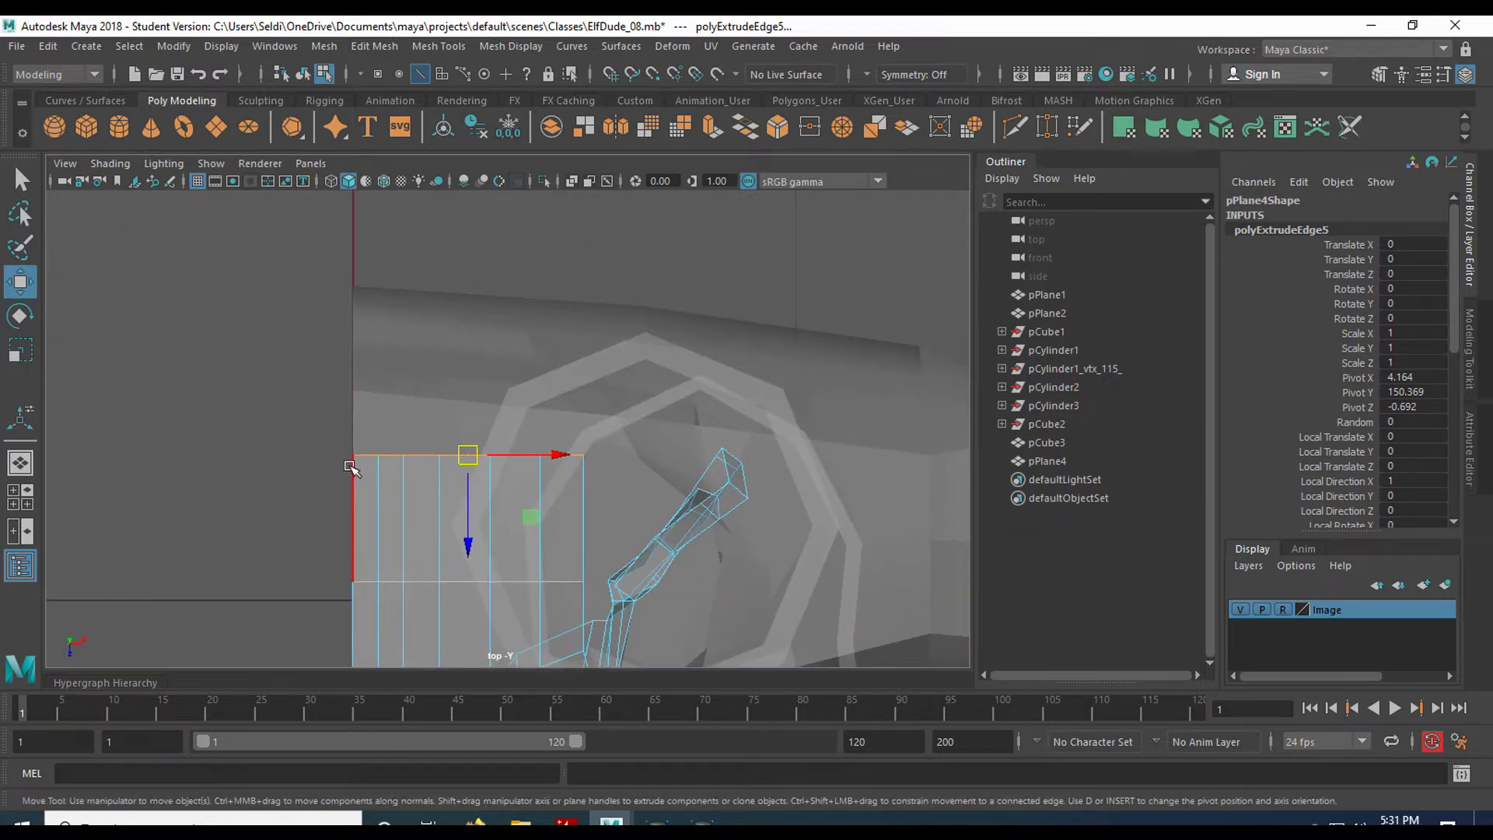
{"action": "key", "text": "space"}
{"action": "key", "text": "space"}
{"action": "scroll", "coordinate": [710, 545], "scroll_direction": "up", "scroll_amount": 3}
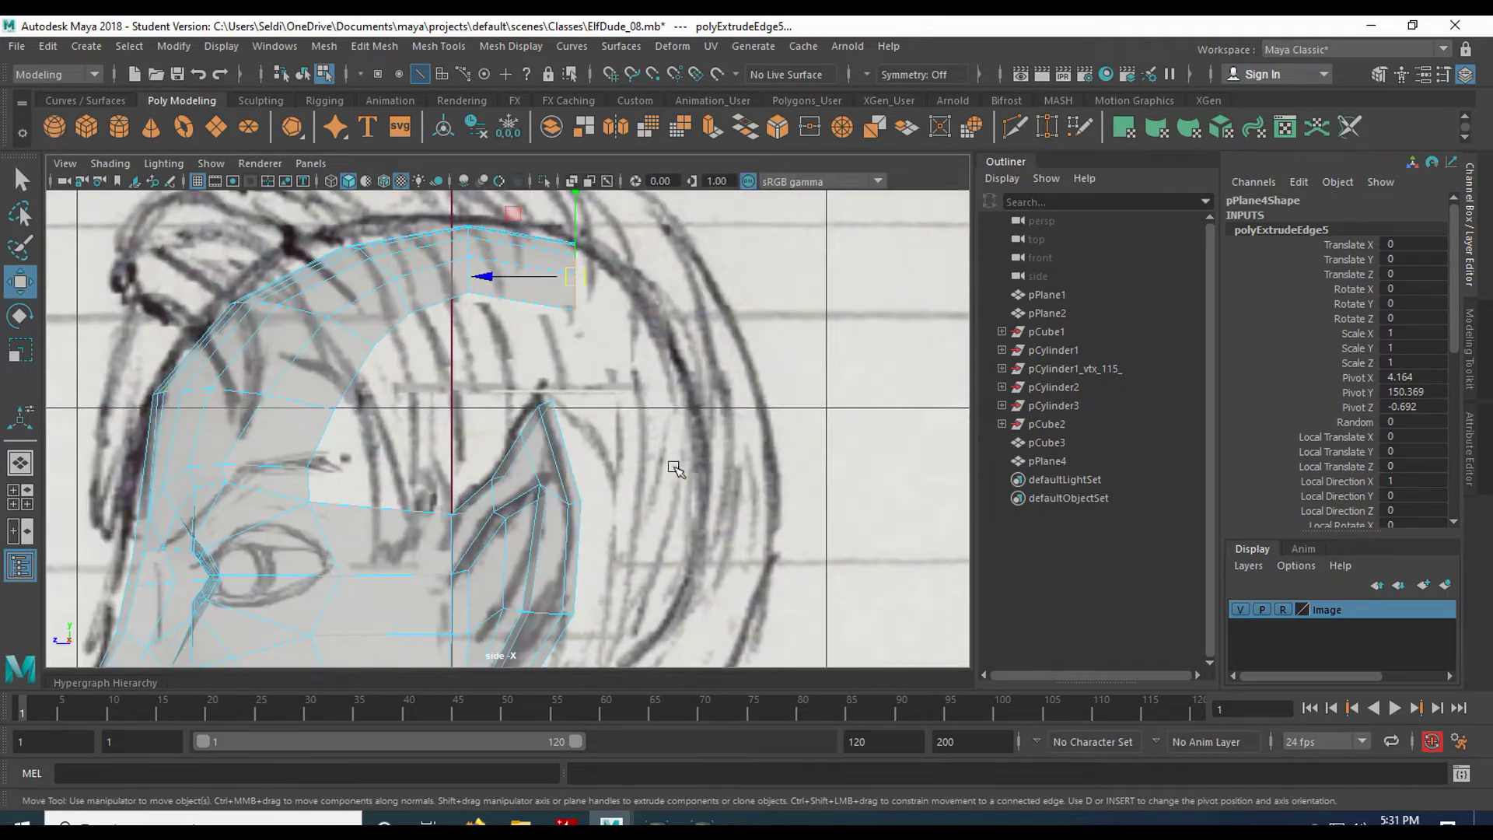
{"action": "middle_click_drag", "start_coordinate": [675, 464], "coordinate": [585, 491], "text": "alt"}
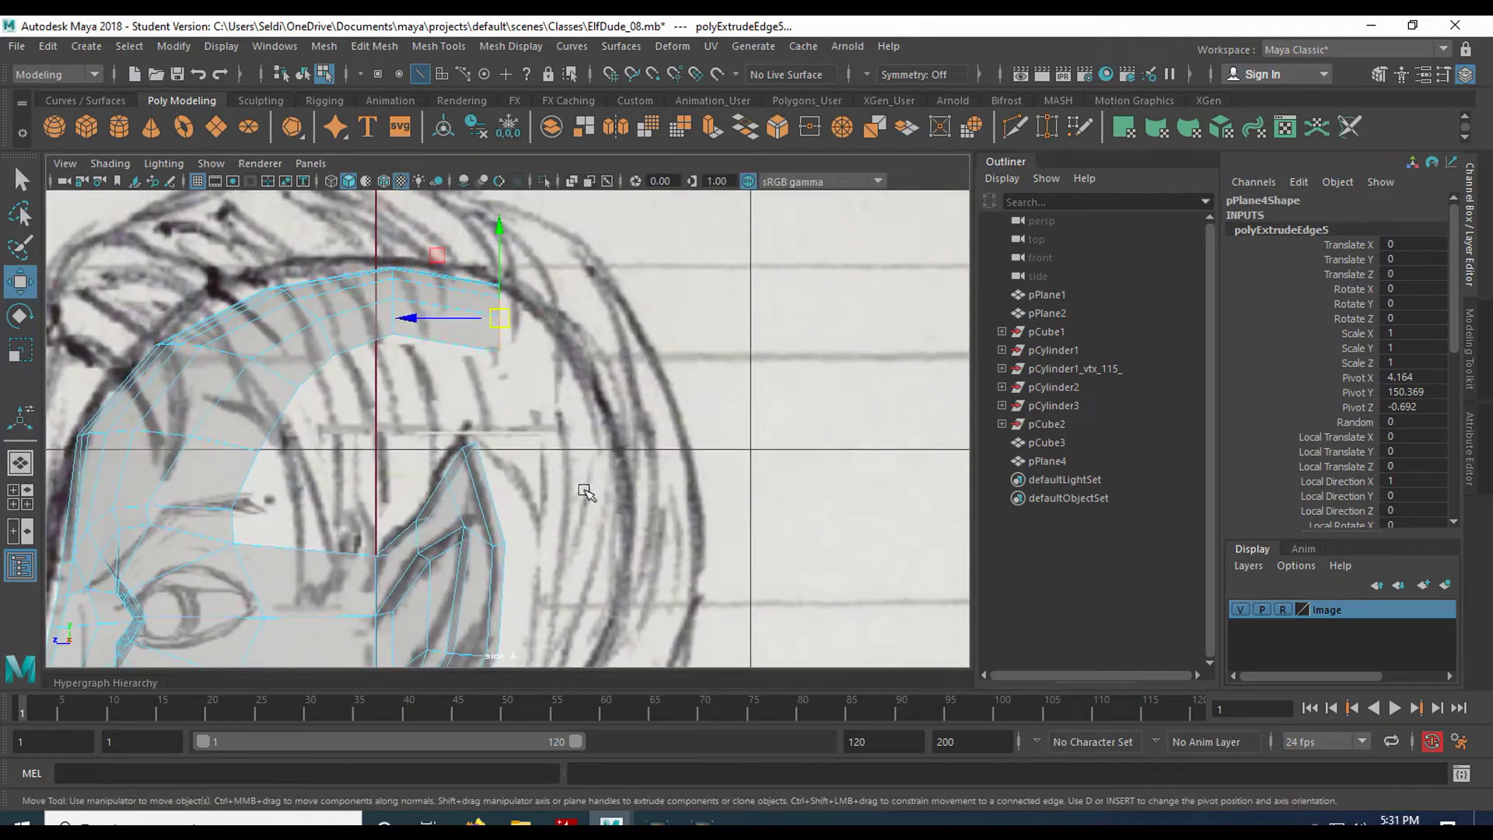
{"action": "left_click", "coordinate": [715, 132]}
{"action": "key", "text": "w"}
{"action": "left_click_drag", "start_coordinate": [498, 319], "coordinate": [580, 384]}
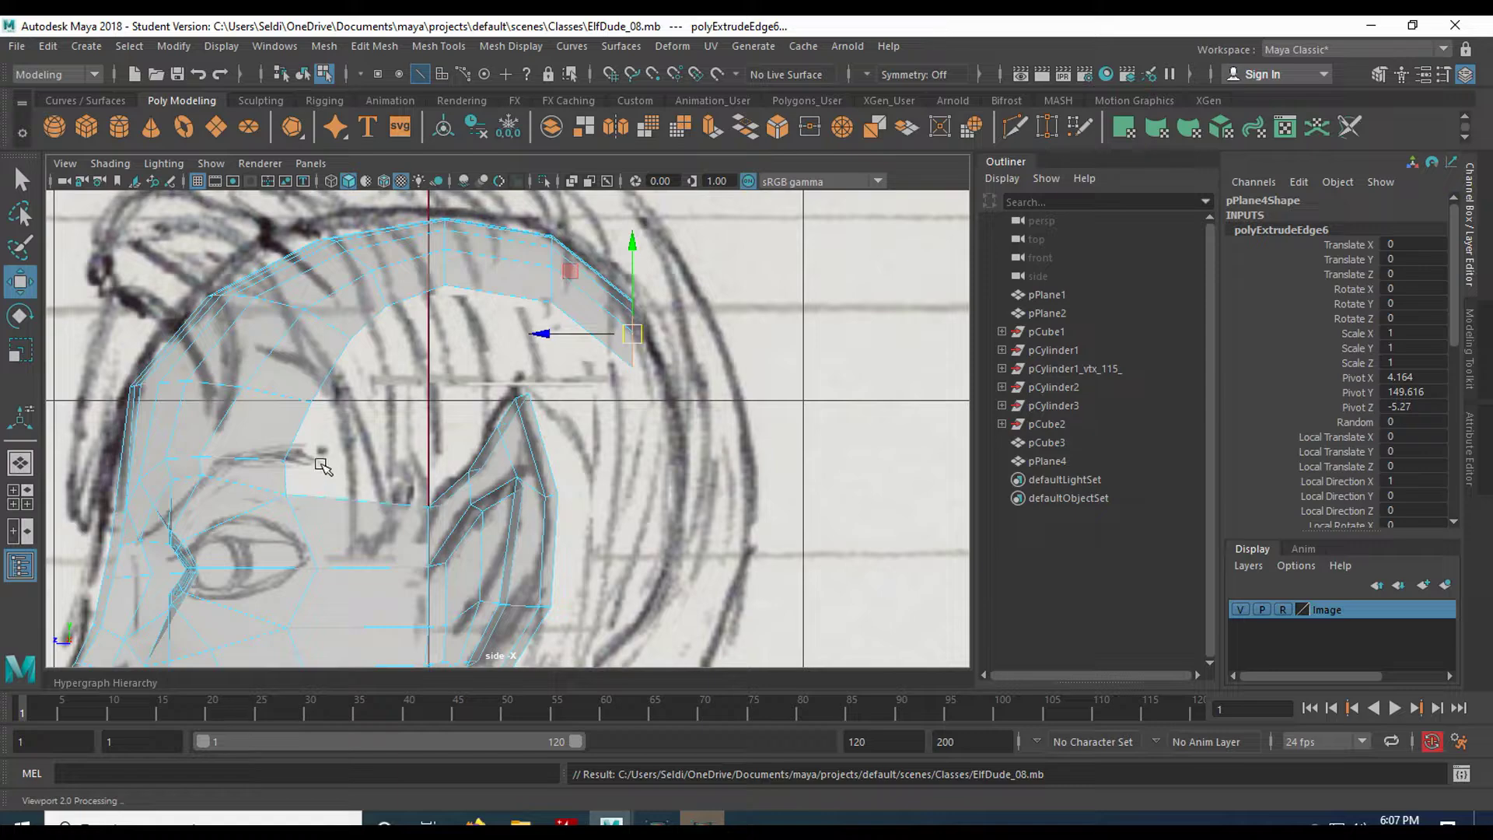
Extrude the upper border edges at the back of the ear with a Local Translate Z of about -1.394
{"action": "key", "text": "space"}
{"action": "key", "text": "space"}
{"action": "left_click_drag", "start_coordinate": [611, 534], "coordinate": [357, 383], "text": "alt"}
{"action": "middle_click_drag", "start_coordinate": [357, 383], "coordinate": [460, 398], "text": "alt"}
{"action": "left_click_drag", "start_coordinate": [460, 398], "coordinate": [341, 418], "text": "alt"}
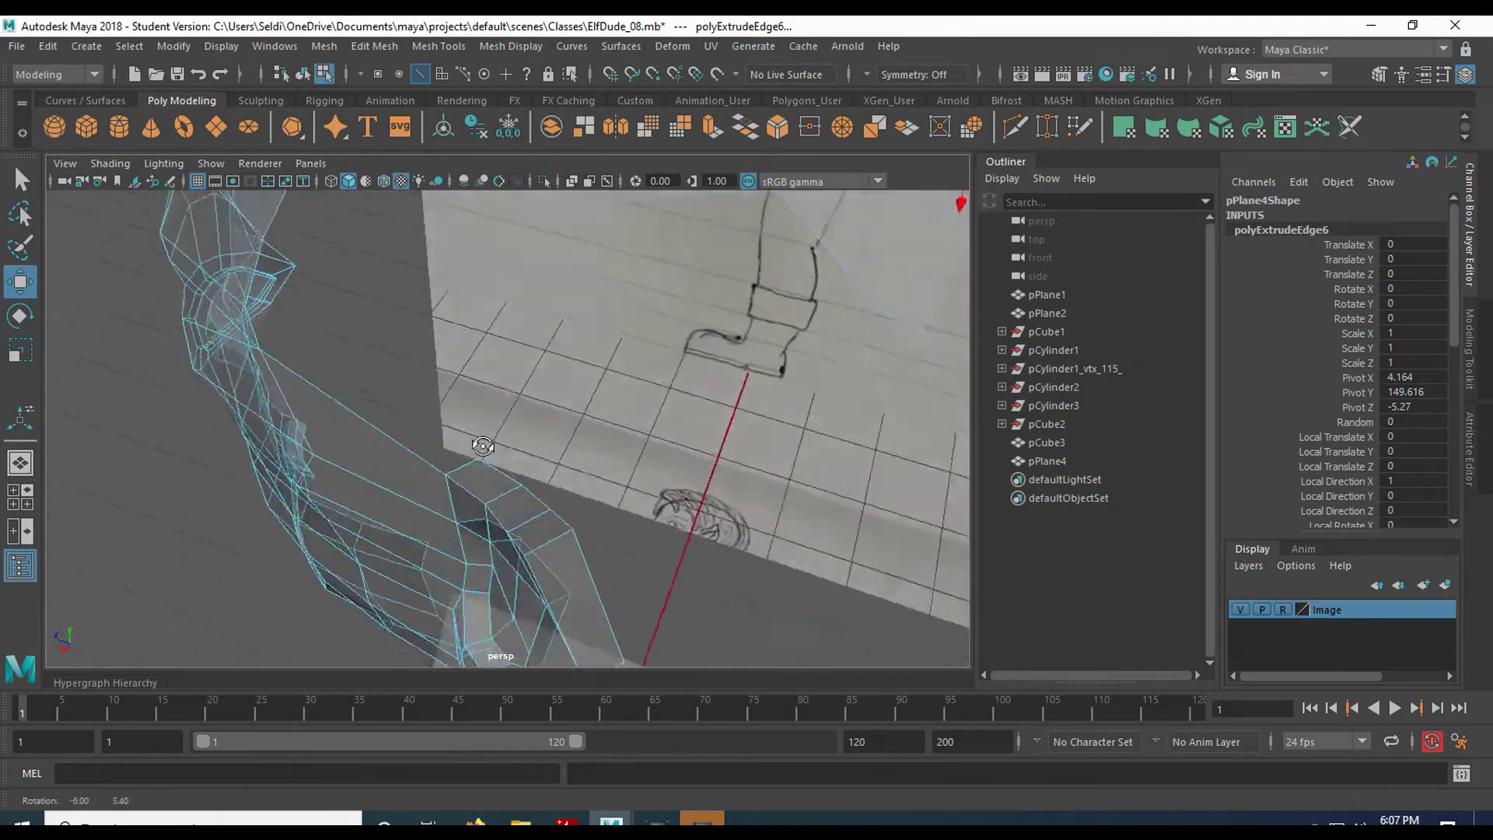
{"action": "right_click_drag", "start_coordinate": [683, 516], "coordinate": [647, 622], "text": "alt"}
{"action": "mouse_move", "coordinate": [562, 499]}
{"action": "left_mouse_down", "text": "alt"}
{"action": "mouse_move", "coordinate": [590, 456]}
{"action": "mouse_move", "coordinate": [547, 490]}
{"action": "left_mouse_up", "text": "alt"}
{"action": "left_click_drag", "start_coordinate": [508, 392], "coordinate": [463, 444], "text": "alt"}
{"action": "left_click_drag", "start_coordinate": [496, 323], "coordinate": [412, 311], "text": "alt"}
{"action": "left_click", "coordinate": [253, 331]}
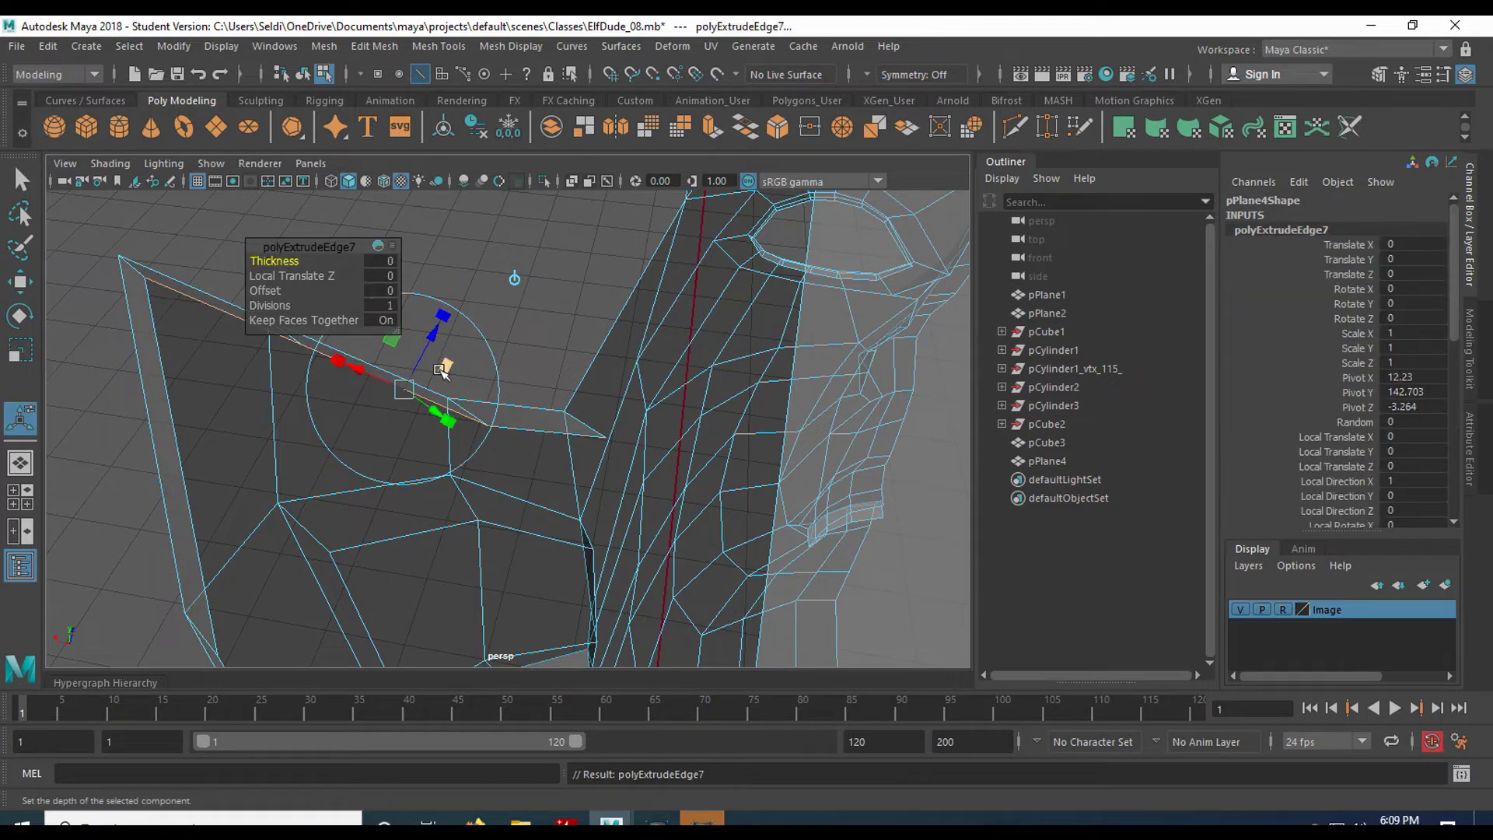
{"action": "left_click_drag", "start_coordinate": [430, 339], "coordinate": [376, 447]}
Move the newly extruded edges at the back of the ear along X to angle the strip
{"action": "key", "text": "w"}
{"action": "left_click_drag", "start_coordinate": [462, 515], "coordinate": [476, 386], "text": "alt"}
{"action": "left_click_drag", "start_coordinate": [248, 393], "coordinate": [156, 355]}
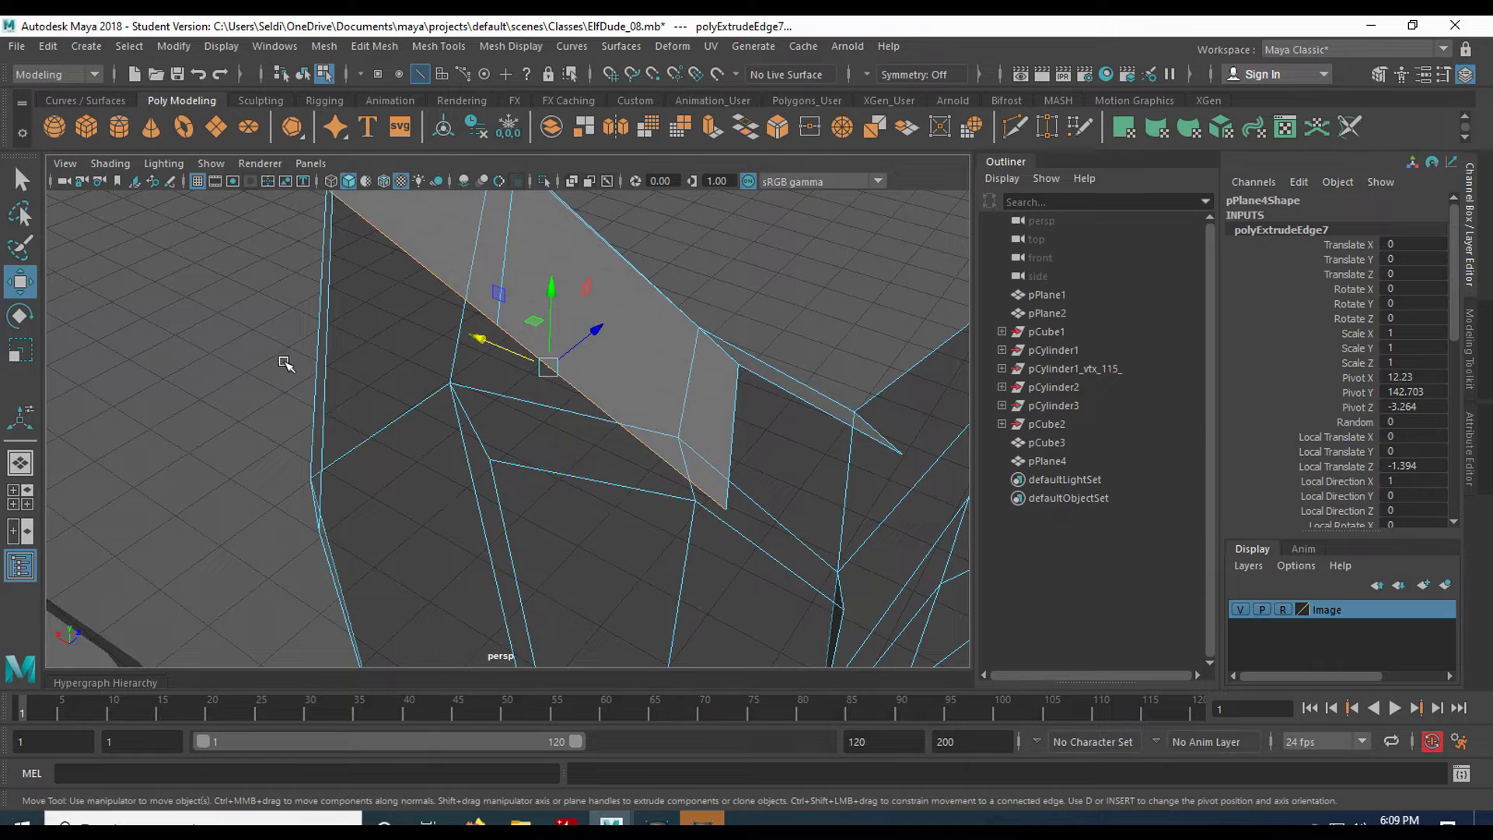
{"action": "scroll", "coordinate": [303, 366], "scroll_direction": "down", "scroll_amount": 2}
{"action": "middle_click_drag", "start_coordinate": [343, 334], "coordinate": [343, 434], "text": "alt"}
{"action": "left_click_drag", "start_coordinate": [380, 410], "coordinate": [396, 400], "text": "alt"}
{"action": "middle_click_drag", "start_coordinate": [396, 400], "coordinate": [366, 306], "text": "alt"}
{"action": "left_click_drag", "start_coordinate": [366, 307], "coordinate": [492, 366], "text": "alt"}
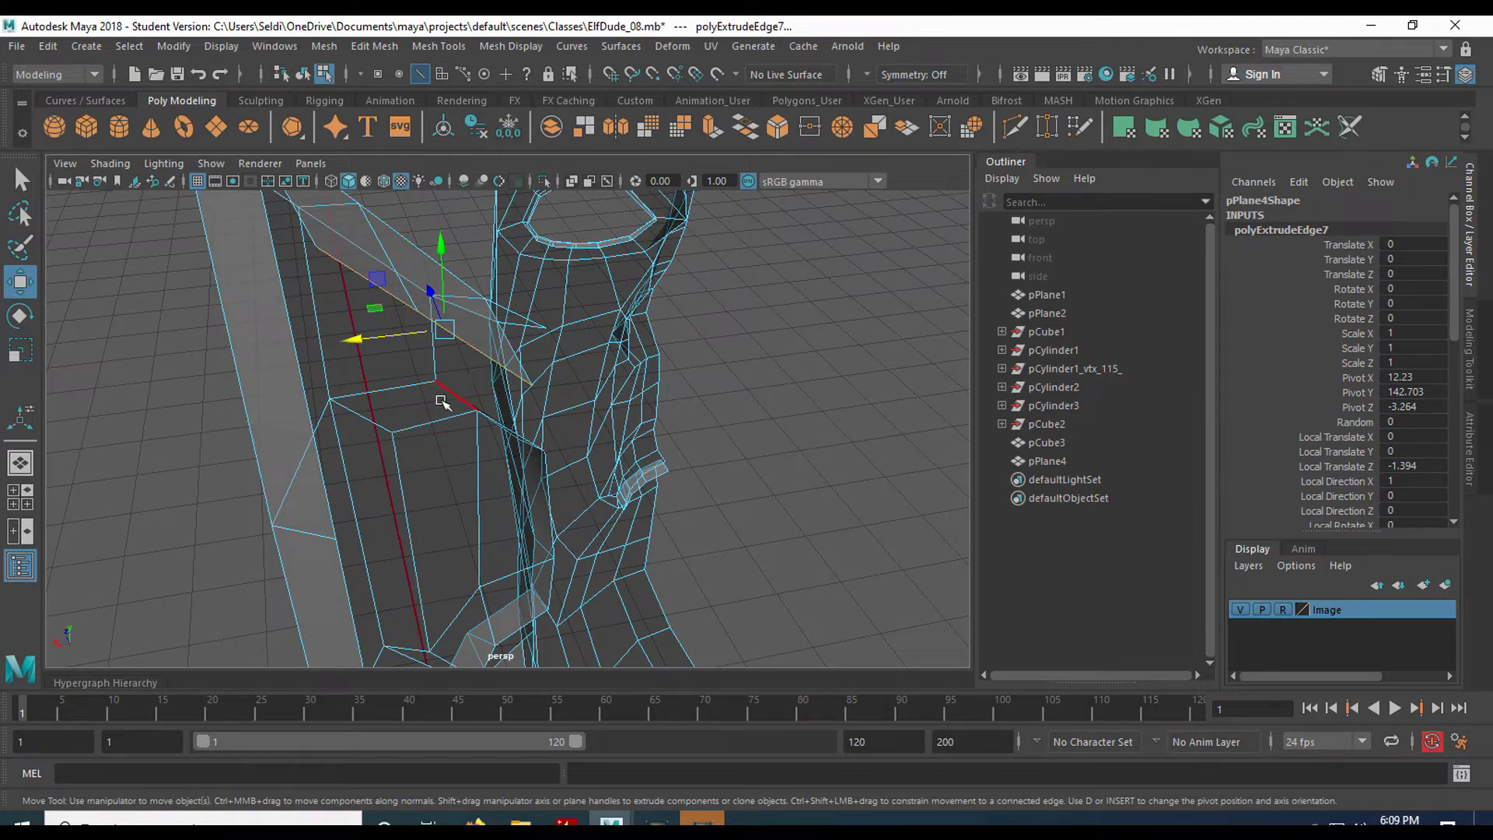
{"action": "left_click_drag", "start_coordinate": [495, 405], "coordinate": [384, 343], "text": "alt"}
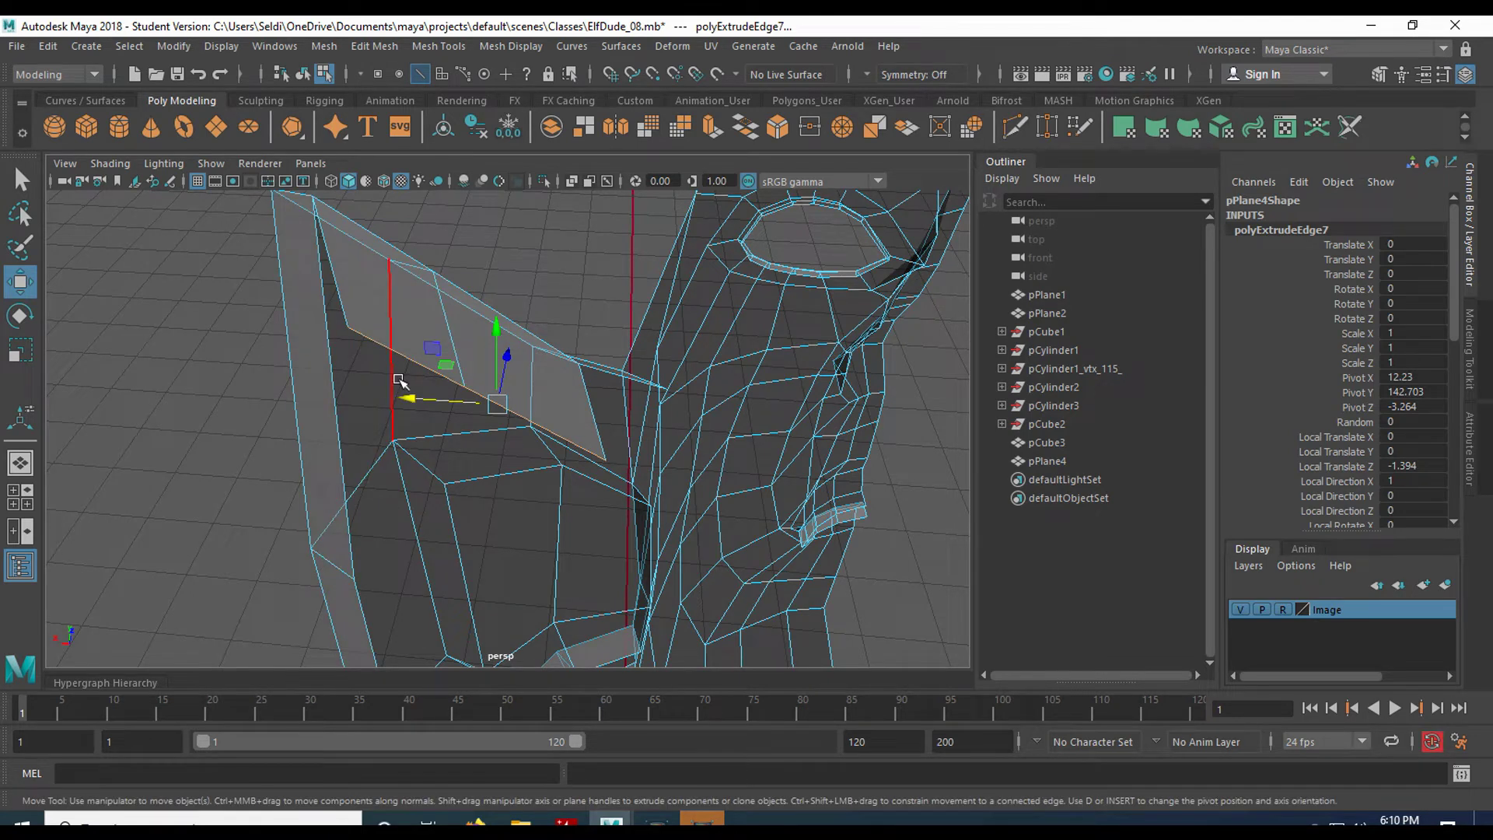
Target Weld the outer corner vertex of the new ear strip to the adjacent vertex on the ear's back border
{"action": "right_click_drag", "start_coordinate": [362, 306], "coordinate": [305, 297]}
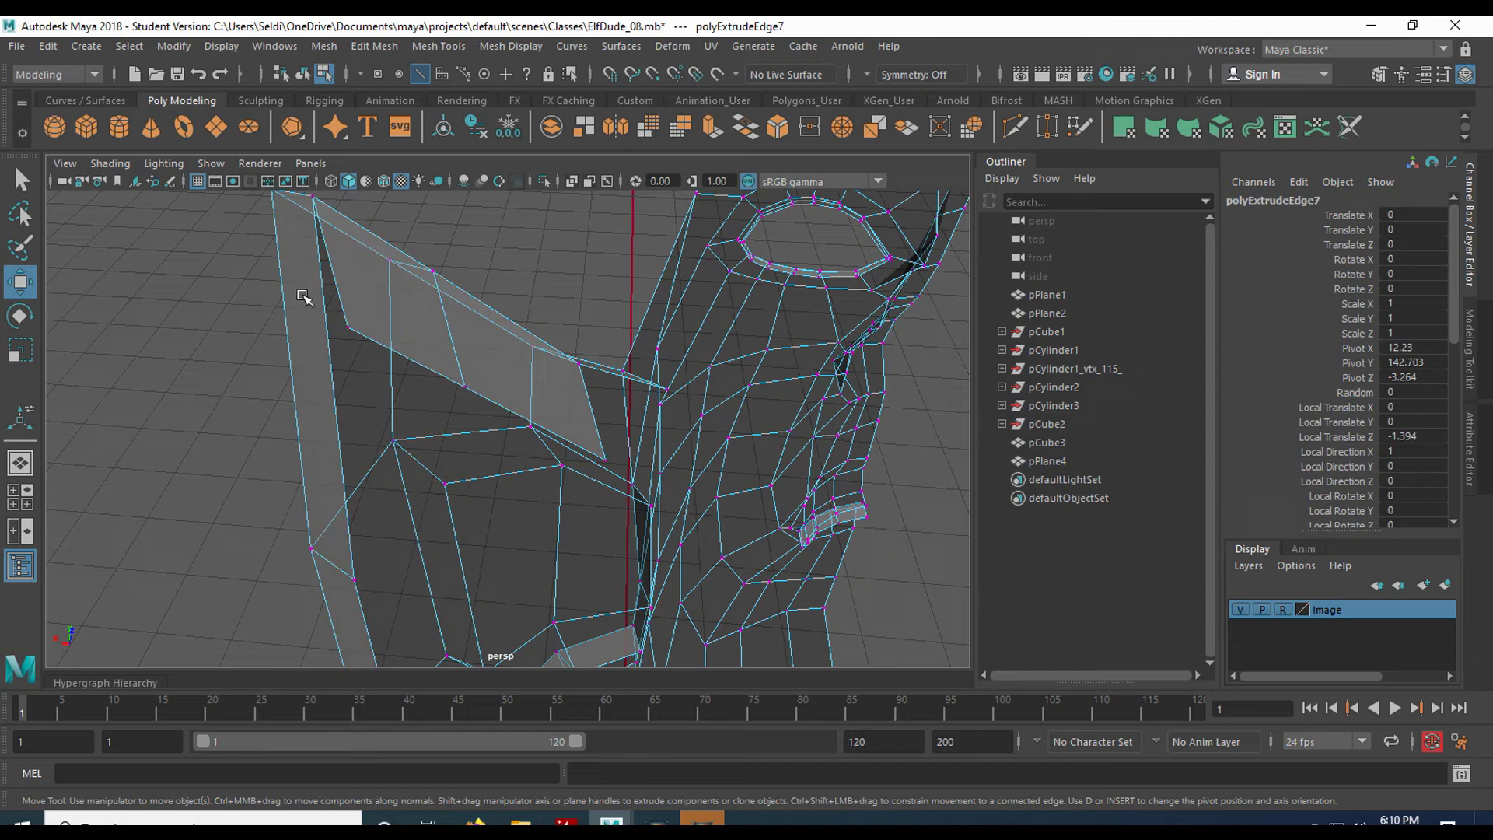
{"action": "left_click", "coordinate": [1050, 126]}
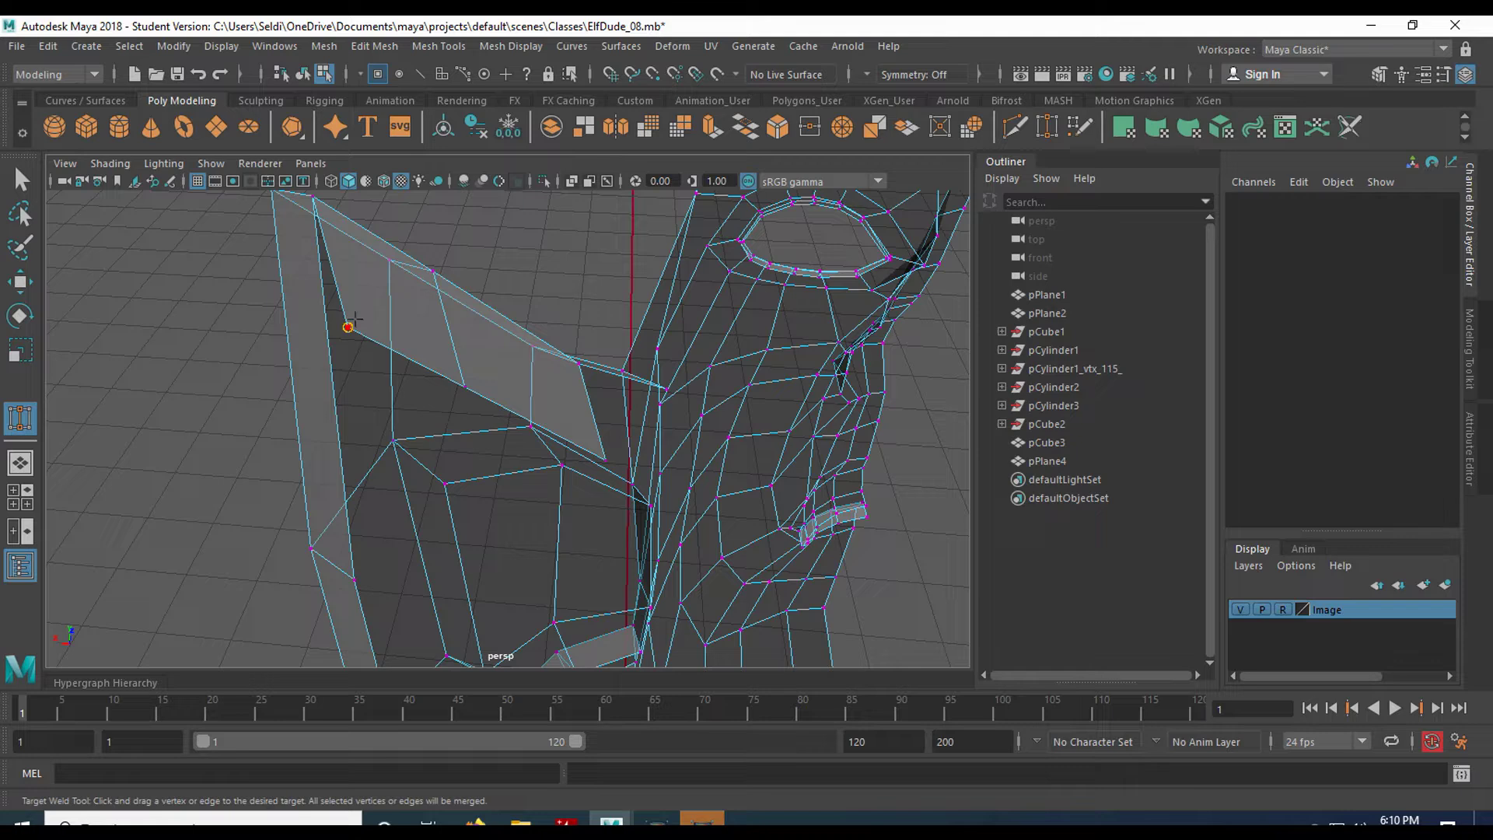
{"action": "left_click_drag", "start_coordinate": [317, 588], "coordinate": [346, 587]}
{"action": "left_click_drag", "start_coordinate": [486, 587], "coordinate": [393, 517], "text": "alt"}
{"action": "middle_click_drag", "start_coordinate": [513, 563], "coordinate": [539, 523], "text": "alt"}
{"action": "scroll", "coordinate": [485, 437], "scroll_direction": "down", "scroll_amount": 1}
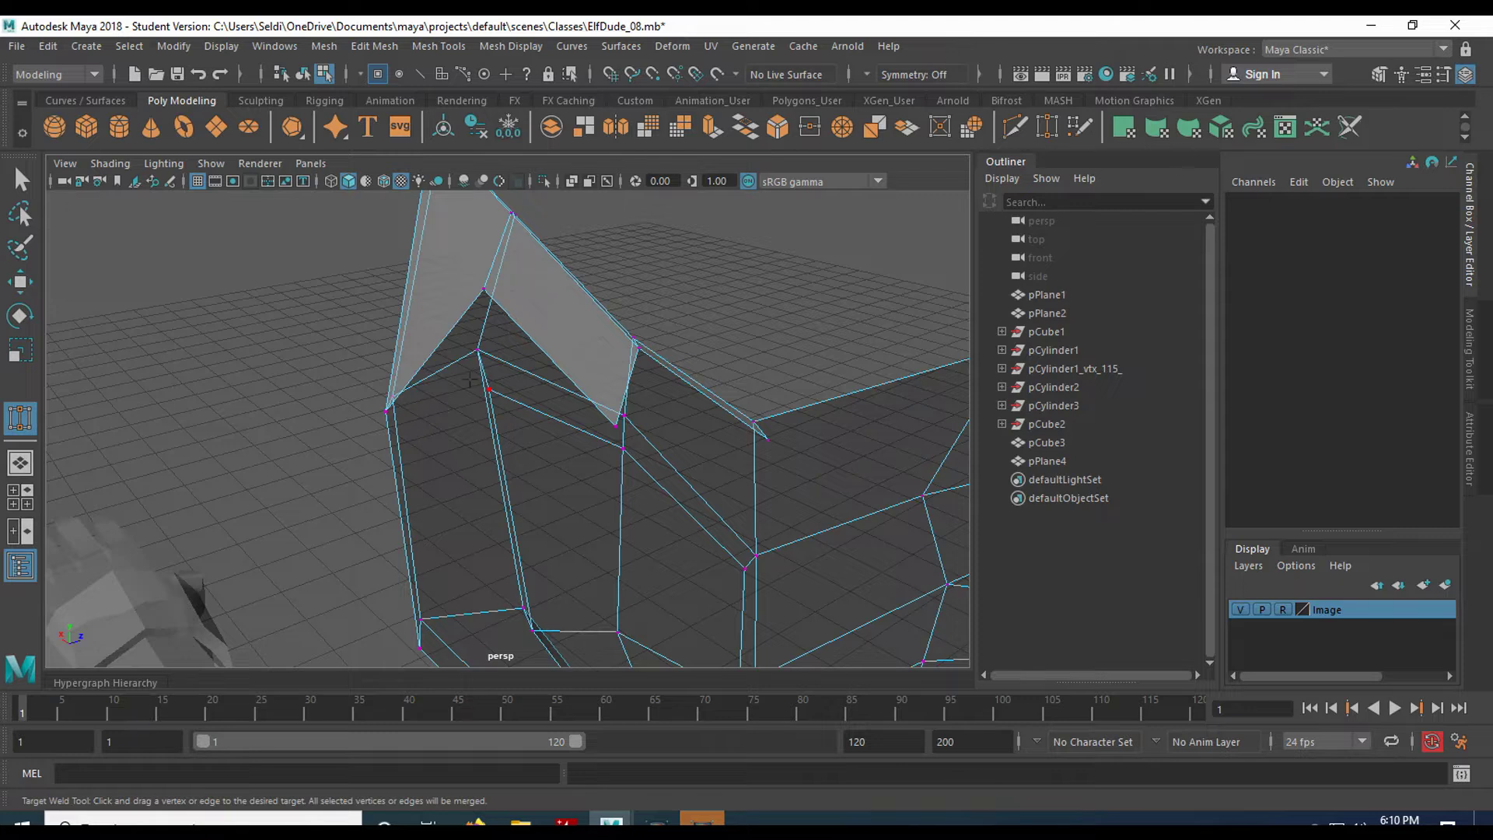
Lower the middle vertex of the ear strip's free edge toward the ear's inner border
{"action": "left_click_drag", "start_coordinate": [469, 379], "coordinate": [498, 395], "text": "alt"}
{"action": "key", "text": "q"}
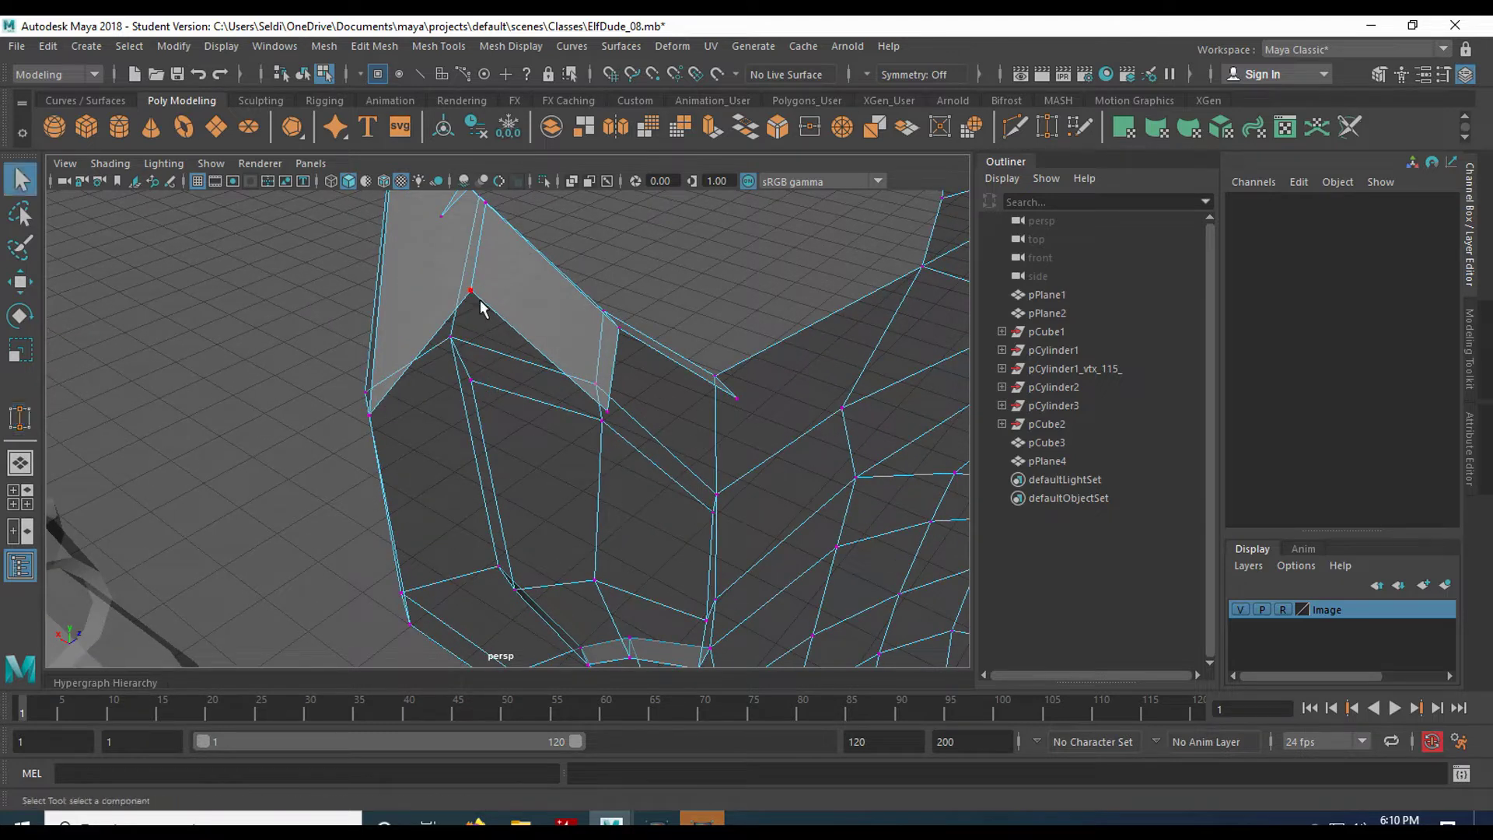
{"action": "left_click", "coordinate": [476, 296]}
{"action": "key", "text": "w"}
{"action": "left_click_drag", "start_coordinate": [467, 214], "coordinate": [485, 307]}
Select the inner corner vertex of the ear strip's free edge and adjust its height beside the border near the head
{"action": "left_click_drag", "start_coordinate": [386, 273], "coordinate": [429, 276], "text": "alt"}
{"action": "left_click_drag", "start_coordinate": [466, 365], "coordinate": [439, 339], "text": "alt"}
{"action": "middle_click_drag", "start_coordinate": [600, 499], "coordinate": [526, 351], "text": "alt"}
{"action": "left_click", "coordinate": [508, 305]}
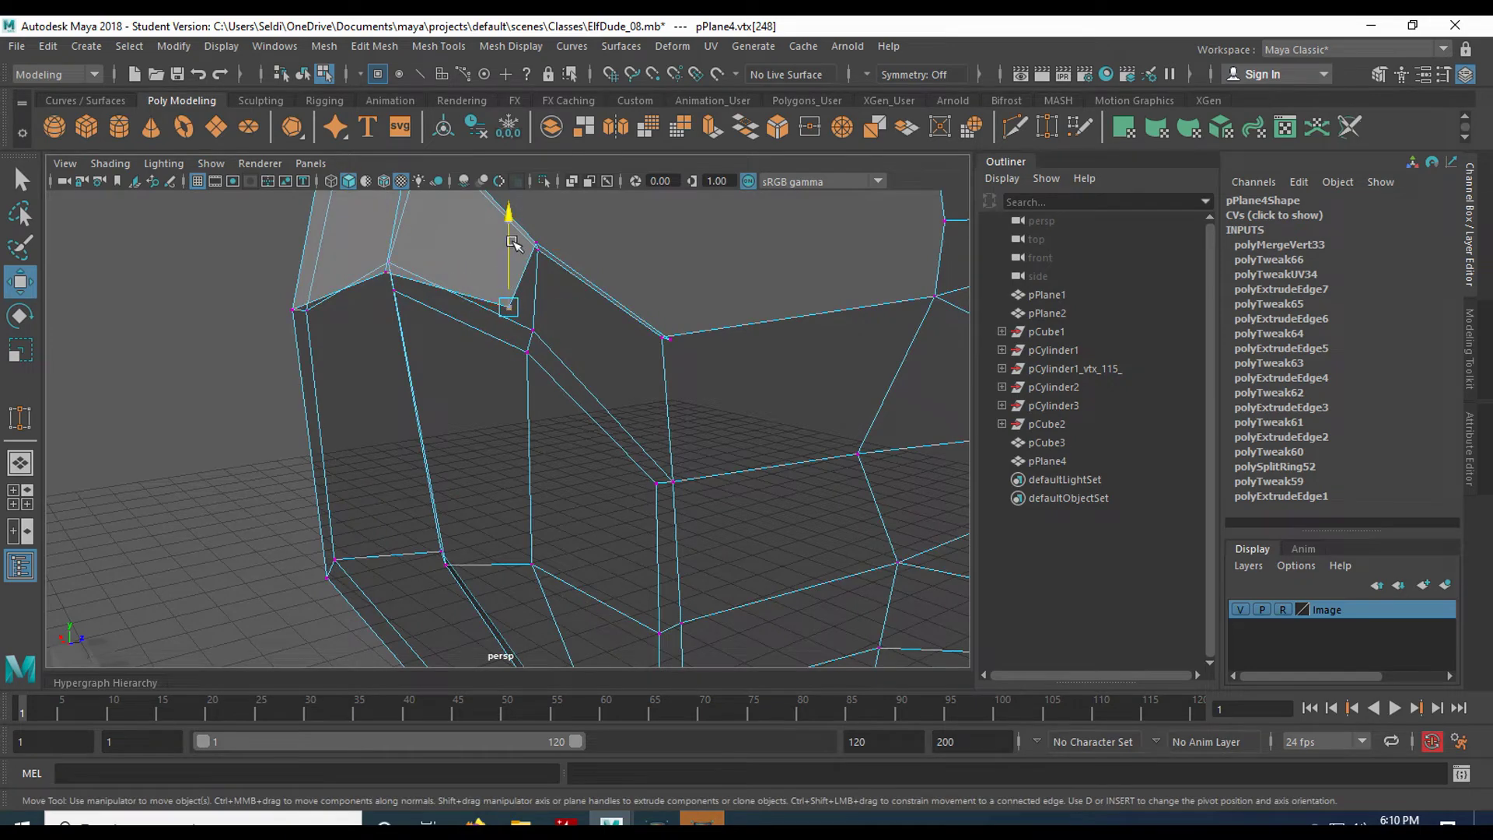
{"action": "left_click_drag", "start_coordinate": [509, 250], "coordinate": [444, 522], "text": "alt"}
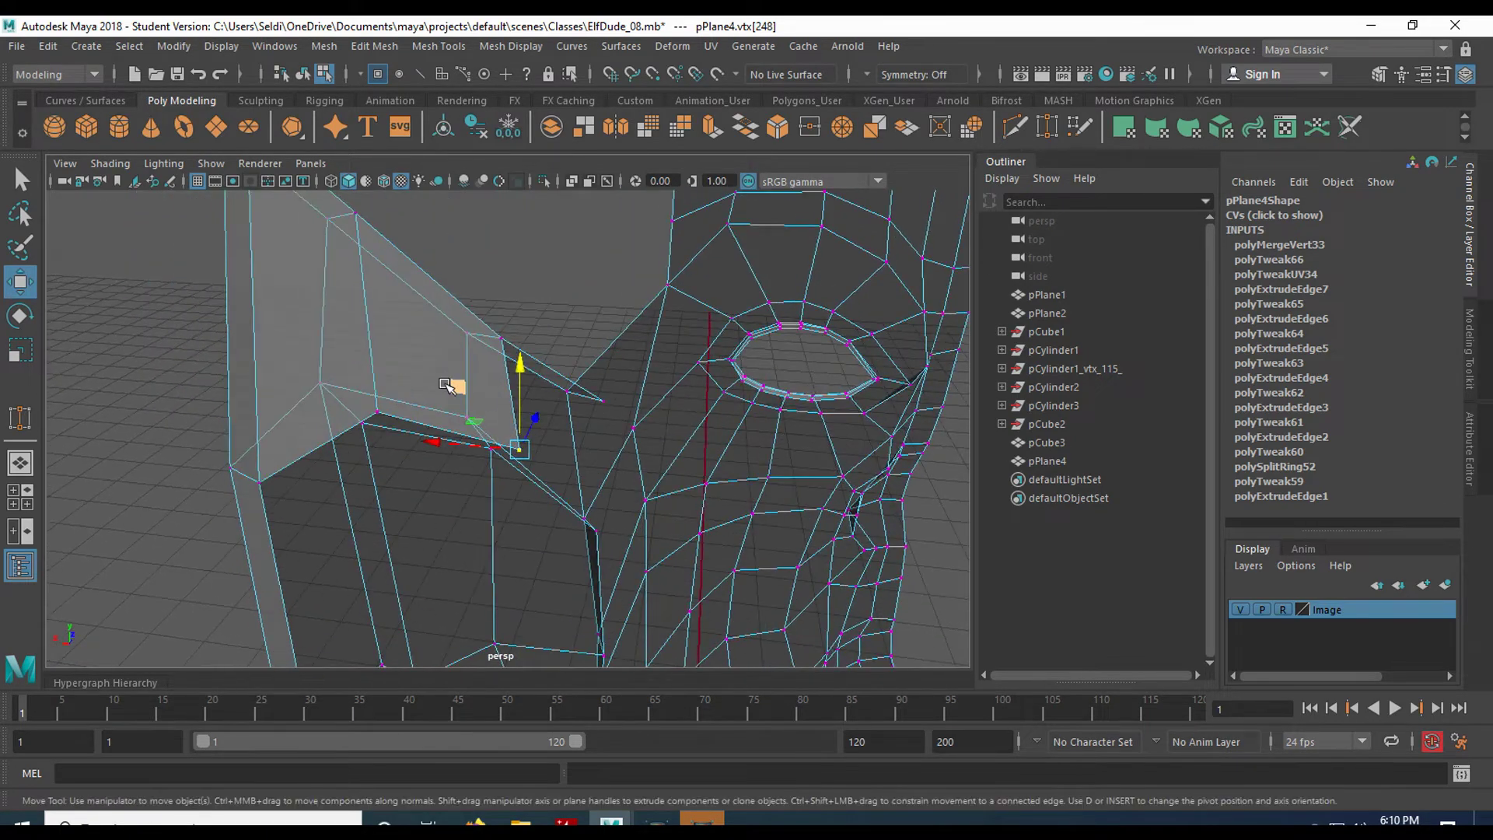
{"action": "middle_click_drag", "start_coordinate": [545, 547], "coordinate": [455, 377], "text": "alt"}
{"action": "left_click_drag", "start_coordinate": [455, 380], "coordinate": [354, 435], "text": "alt"}
{"action": "middle_click_drag", "start_coordinate": [357, 432], "coordinate": [572, 474], "text": "alt"}
Select the two free lower edges of the ear strip, extrude them and move them down the back of the ear
{"action": "right_click", "coordinate": [412, 287]}
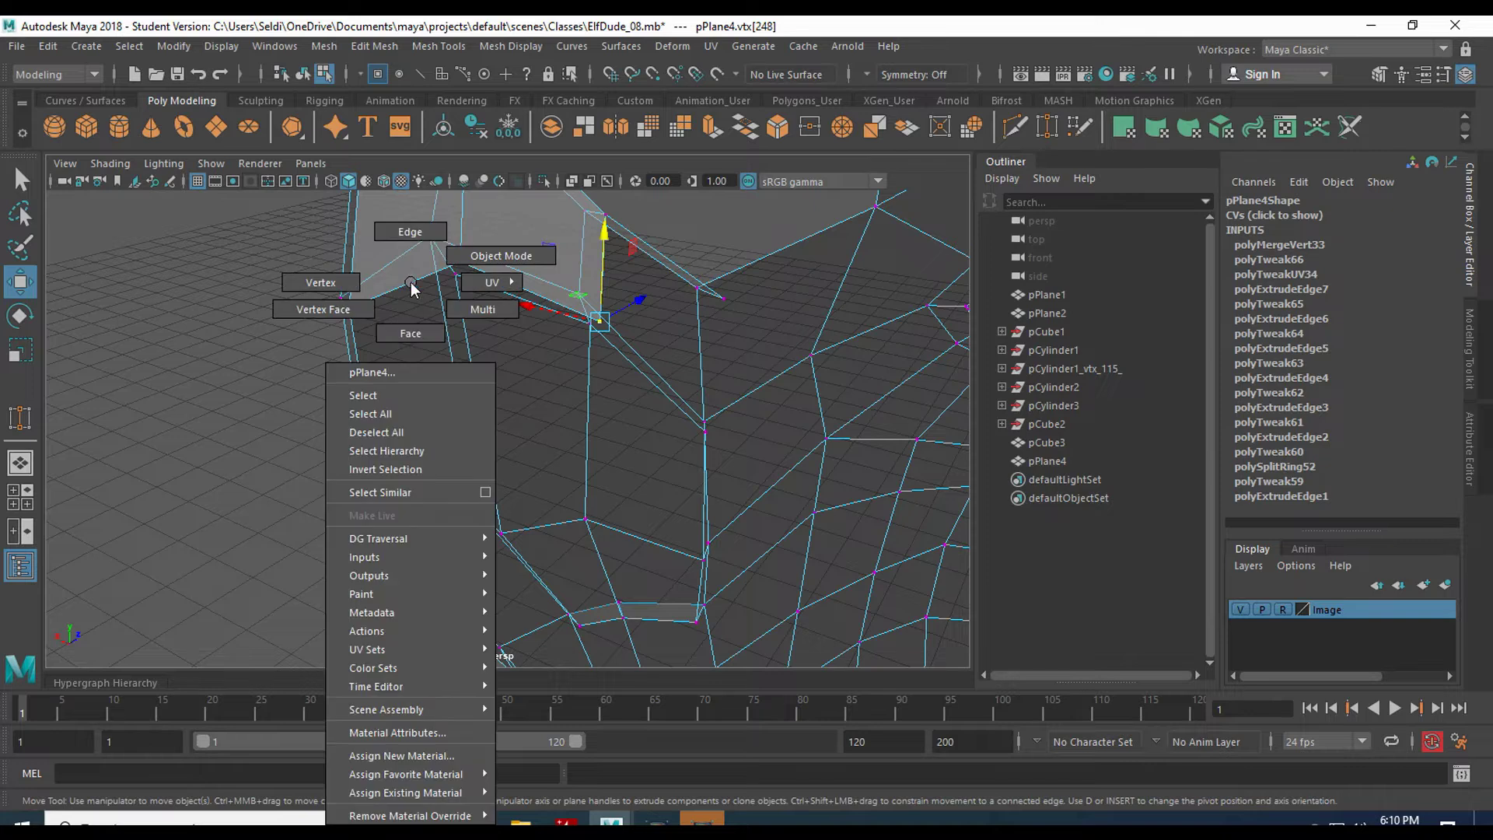
{"action": "left_click", "coordinate": [410, 231]}
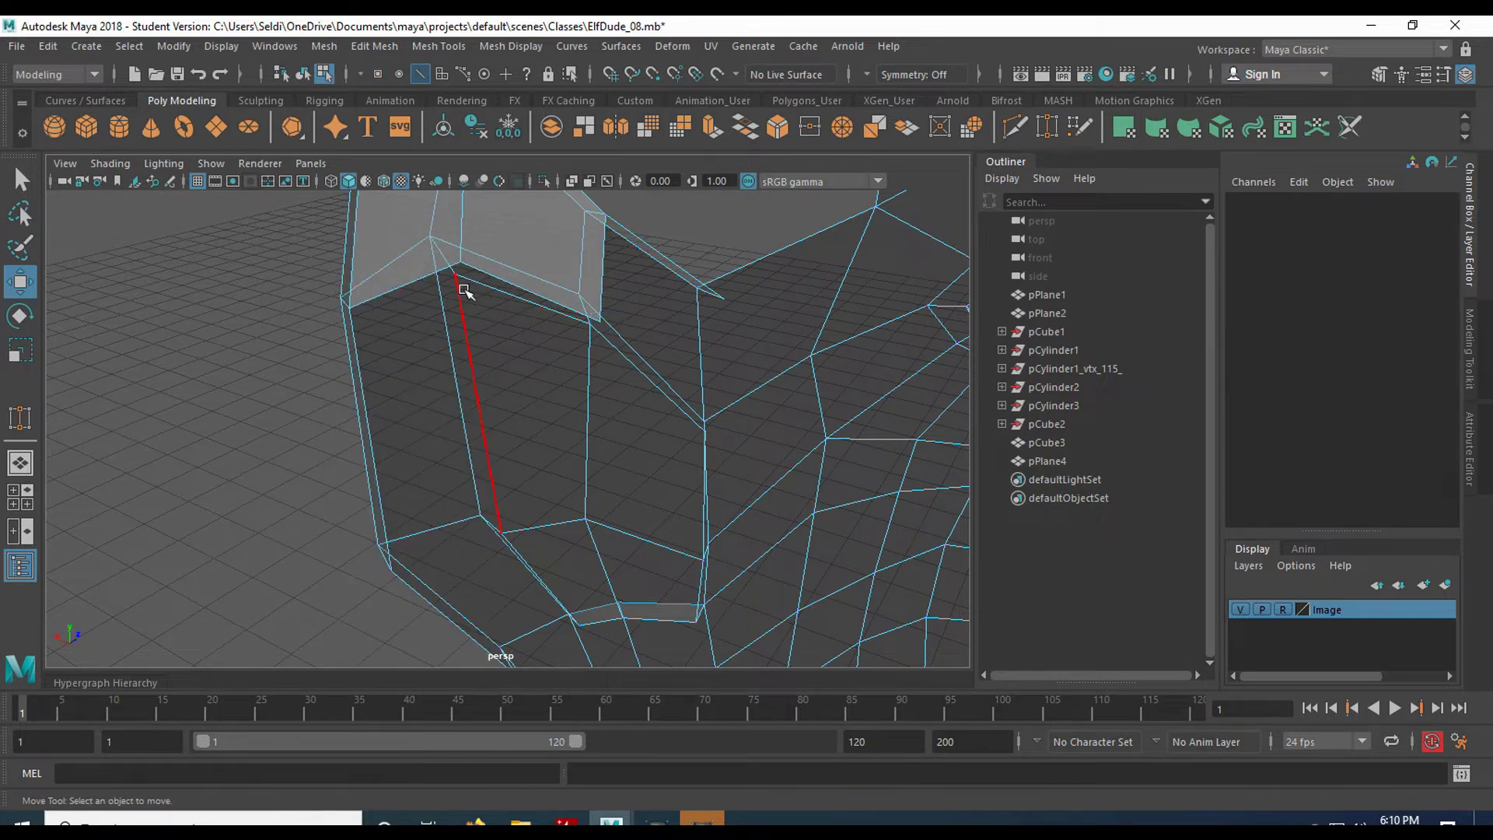
{"action": "left_click", "coordinate": [521, 282]}
{"action": "left_click", "coordinate": [421, 282], "text": "shift"}
{"action": "scroll", "coordinate": [543, 399], "scroll_direction": "down", "scroll_amount": 1}
{"action": "middle_click_drag", "start_coordinate": [568, 476], "coordinate": [510, 435], "text": "alt"}
{"action": "left_click_drag", "start_coordinate": [510, 434], "coordinate": [516, 471], "text": "alt"}
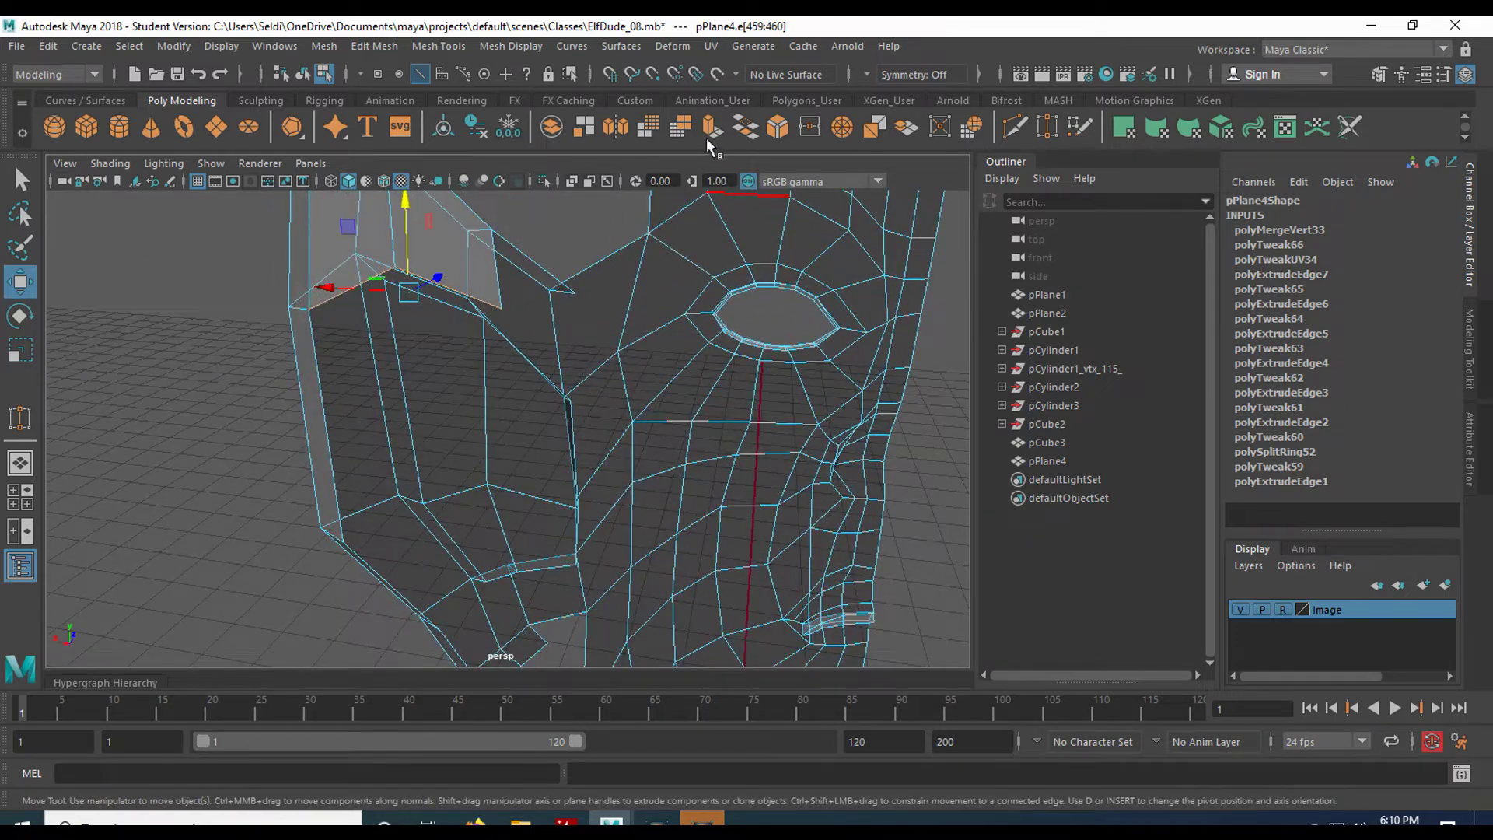
{"action": "key", "text": "ctrl+e"}
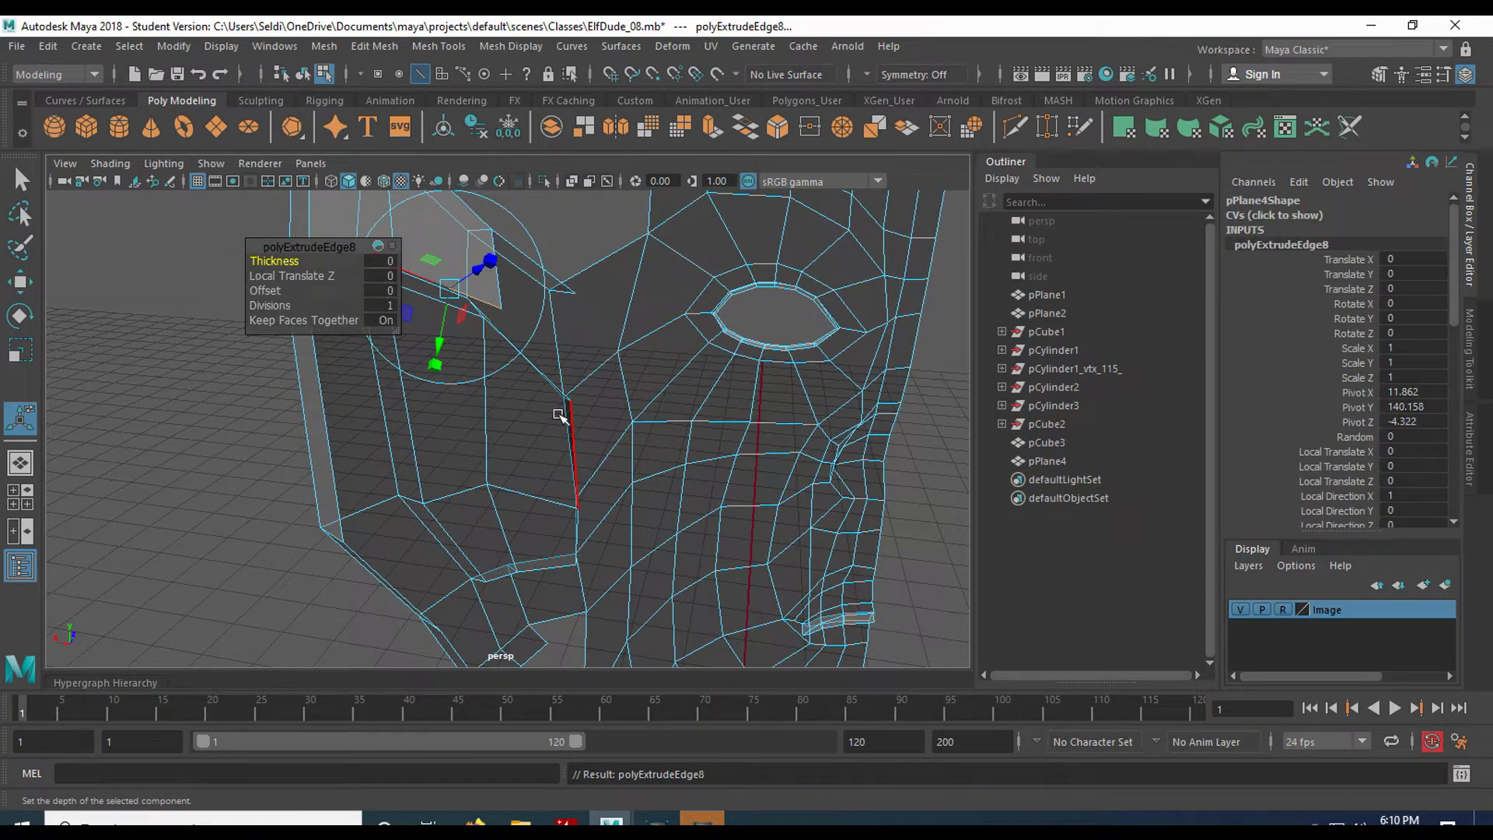
{"action": "key", "text": "w"}
{"action": "left_click_drag", "start_coordinate": [408, 200], "coordinate": [493, 433]}
Shift the extruded lower edges of the ear strip along X and scale them to straighten their V shape
{"action": "middle_click_drag", "start_coordinate": [546, 565], "coordinate": [523, 413], "text": "alt"}
{"action": "left_click_drag", "start_coordinate": [391, 419], "coordinate": [503, 434], "text": "alt"}
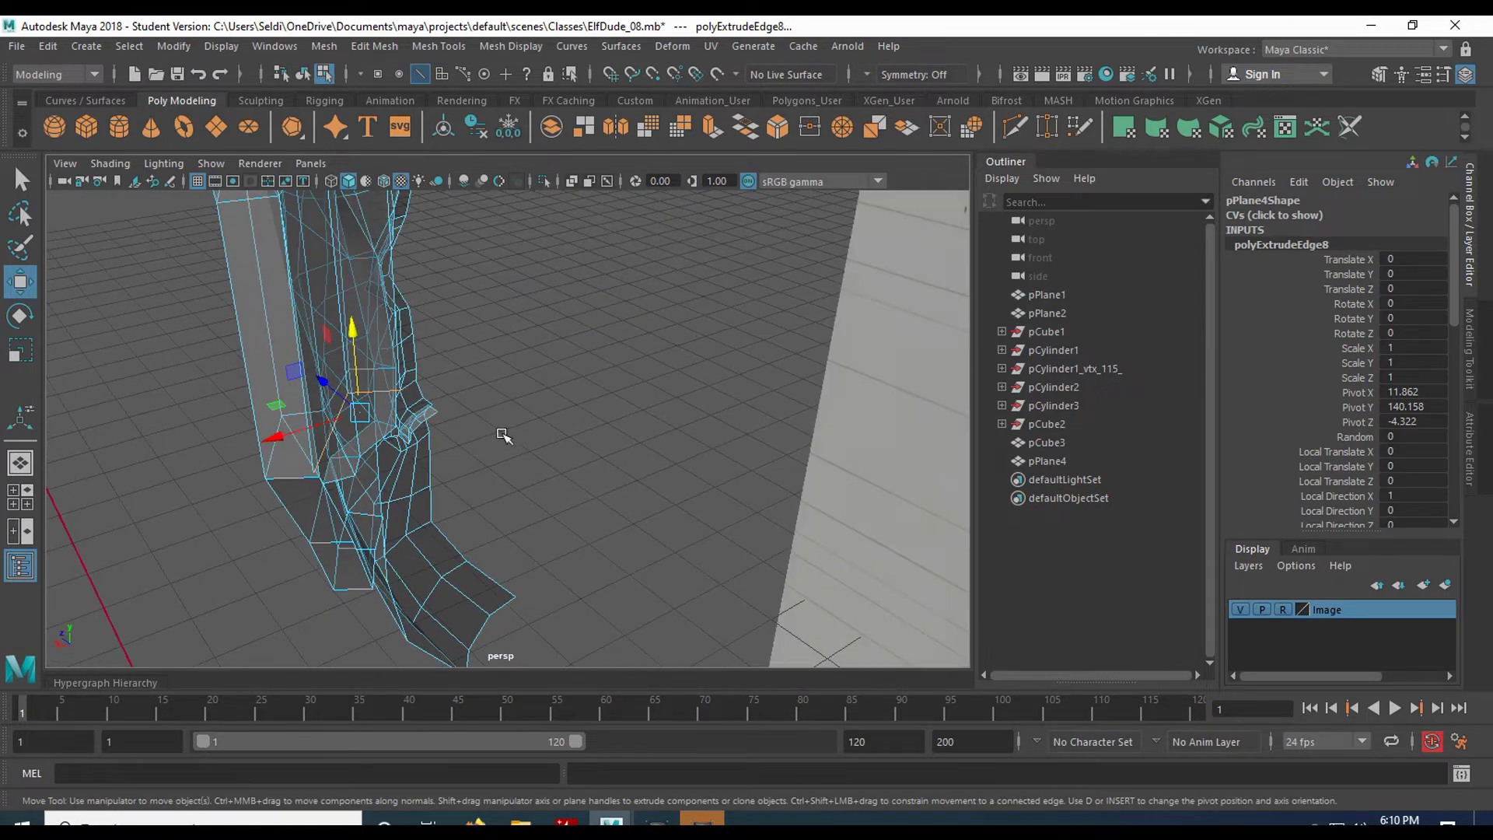
{"action": "left_click_drag", "start_coordinate": [271, 433], "coordinate": [289, 433]}
{"action": "left_click_drag", "start_coordinate": [517, 493], "coordinate": [377, 470], "text": "alt"}
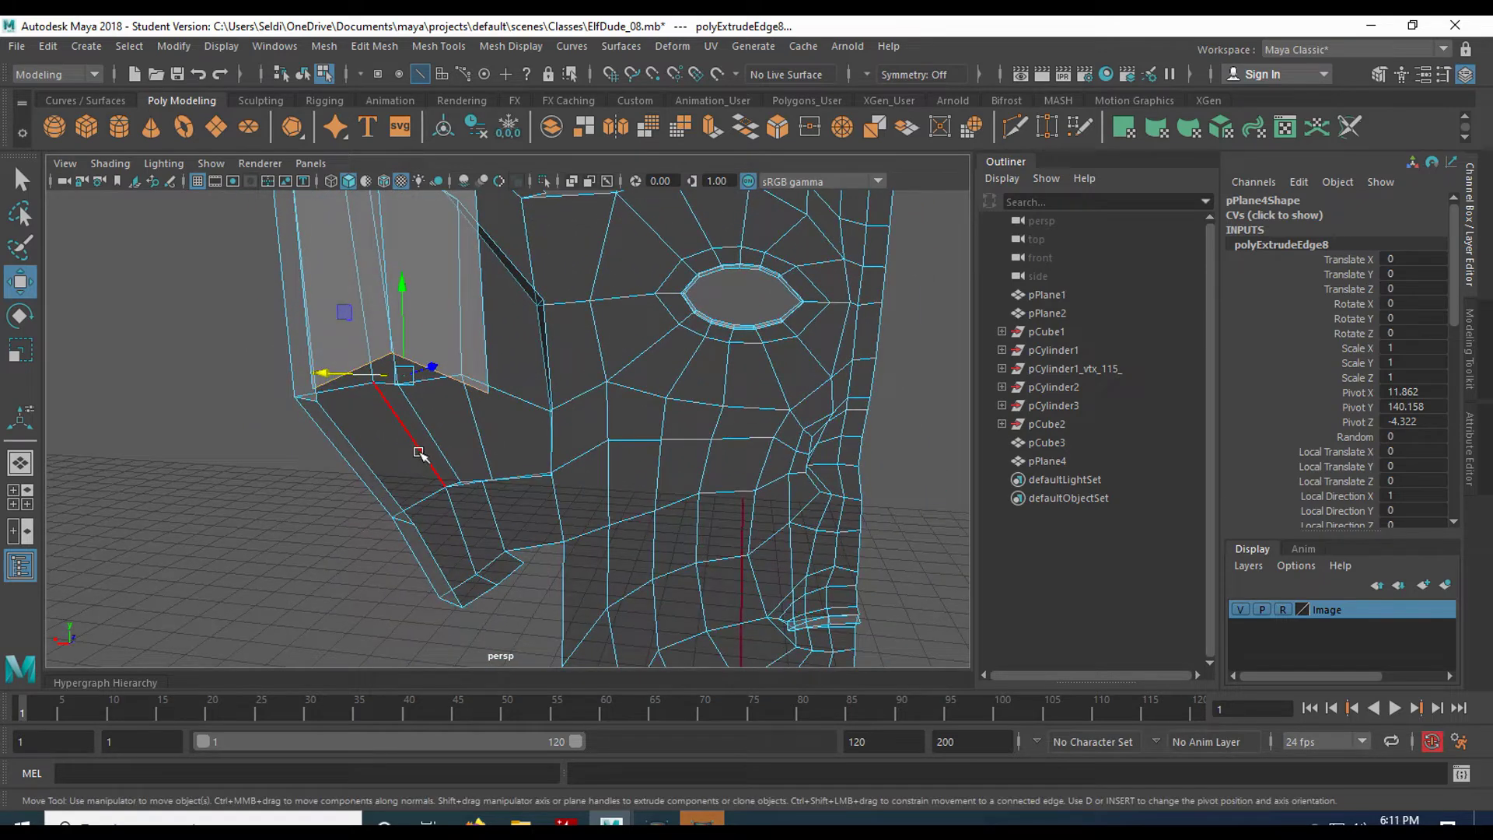
{"action": "key", "text": "r"}
{"action": "left_click_drag", "start_coordinate": [405, 300], "coordinate": [649, 487]}
Move the outer corner vertex of the ear strip's lower edge and Target Weld it to the adjacent ear border vertex
{"action": "left_click_drag", "start_coordinate": [340, 437], "coordinate": [380, 447], "text": "alt"}
{"action": "right_click_drag", "start_coordinate": [315, 423], "coordinate": [225, 296]}
{"action": "left_click", "coordinate": [309, 443]}
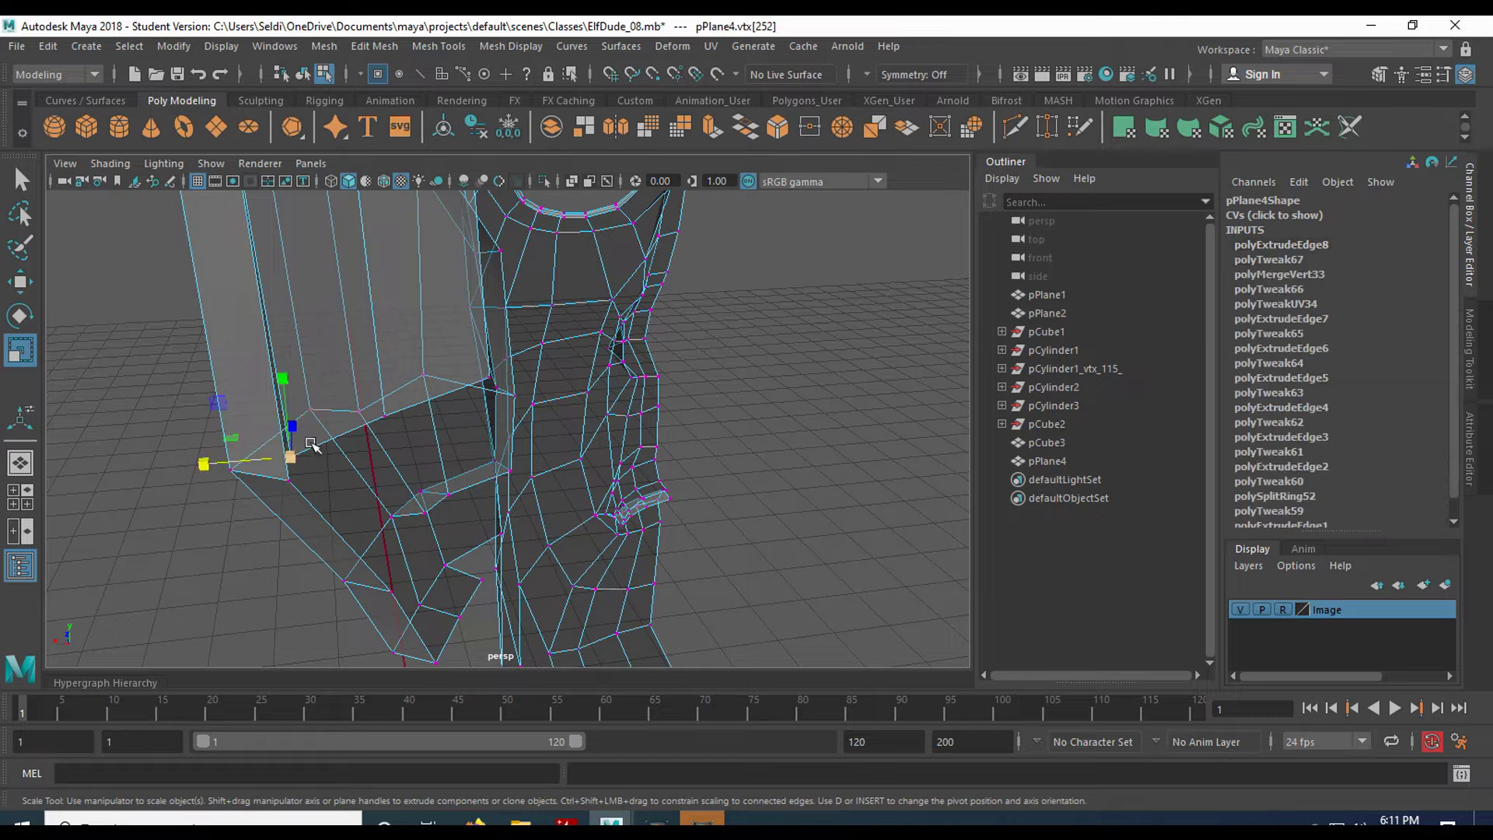
{"action": "key", "text": "w"}
{"action": "left_click_drag", "start_coordinate": [291, 456], "coordinate": [314, 457]}
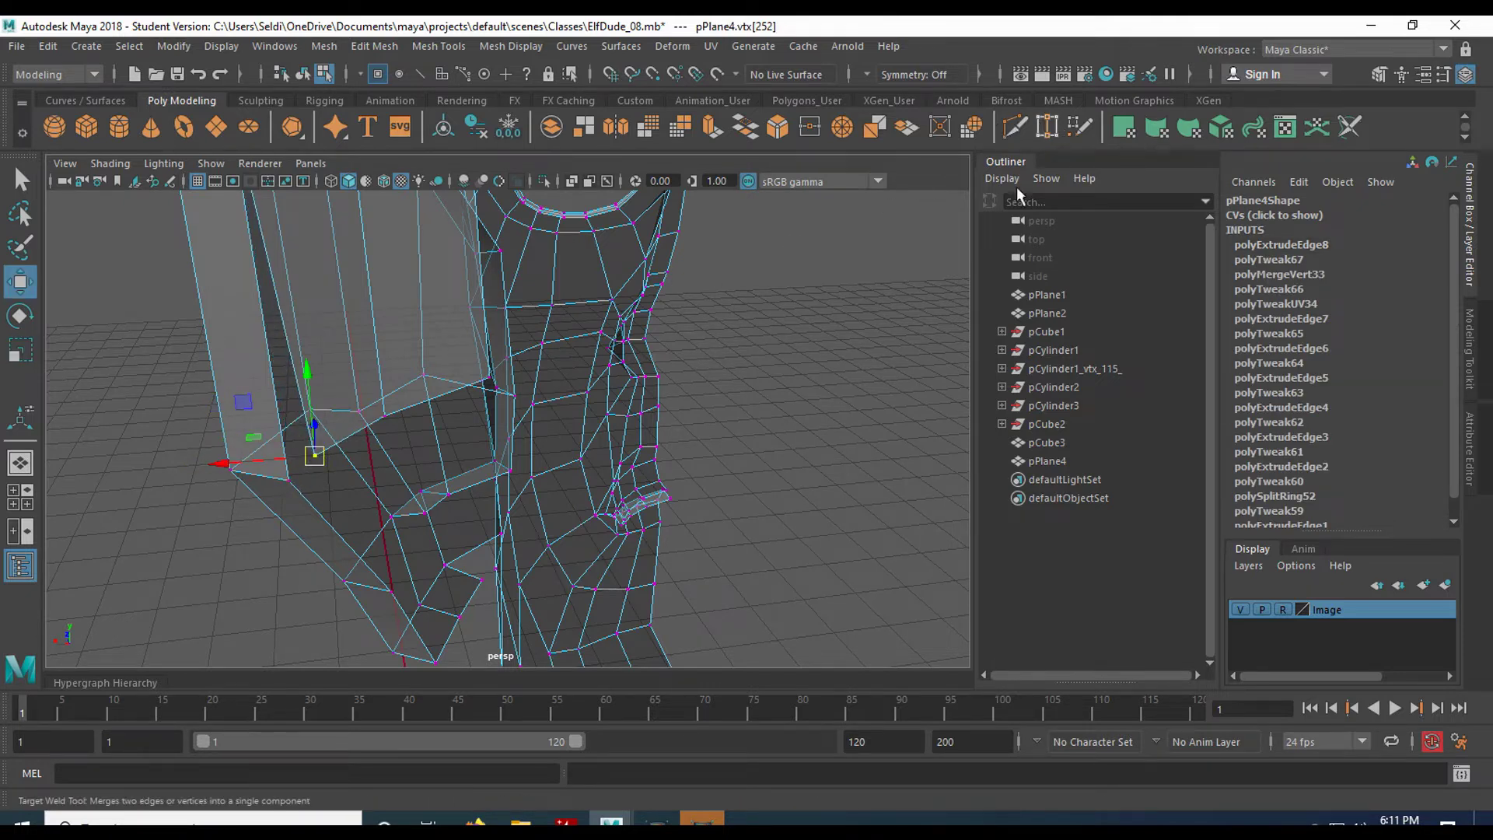
{"action": "left_click", "coordinate": [317, 446]}
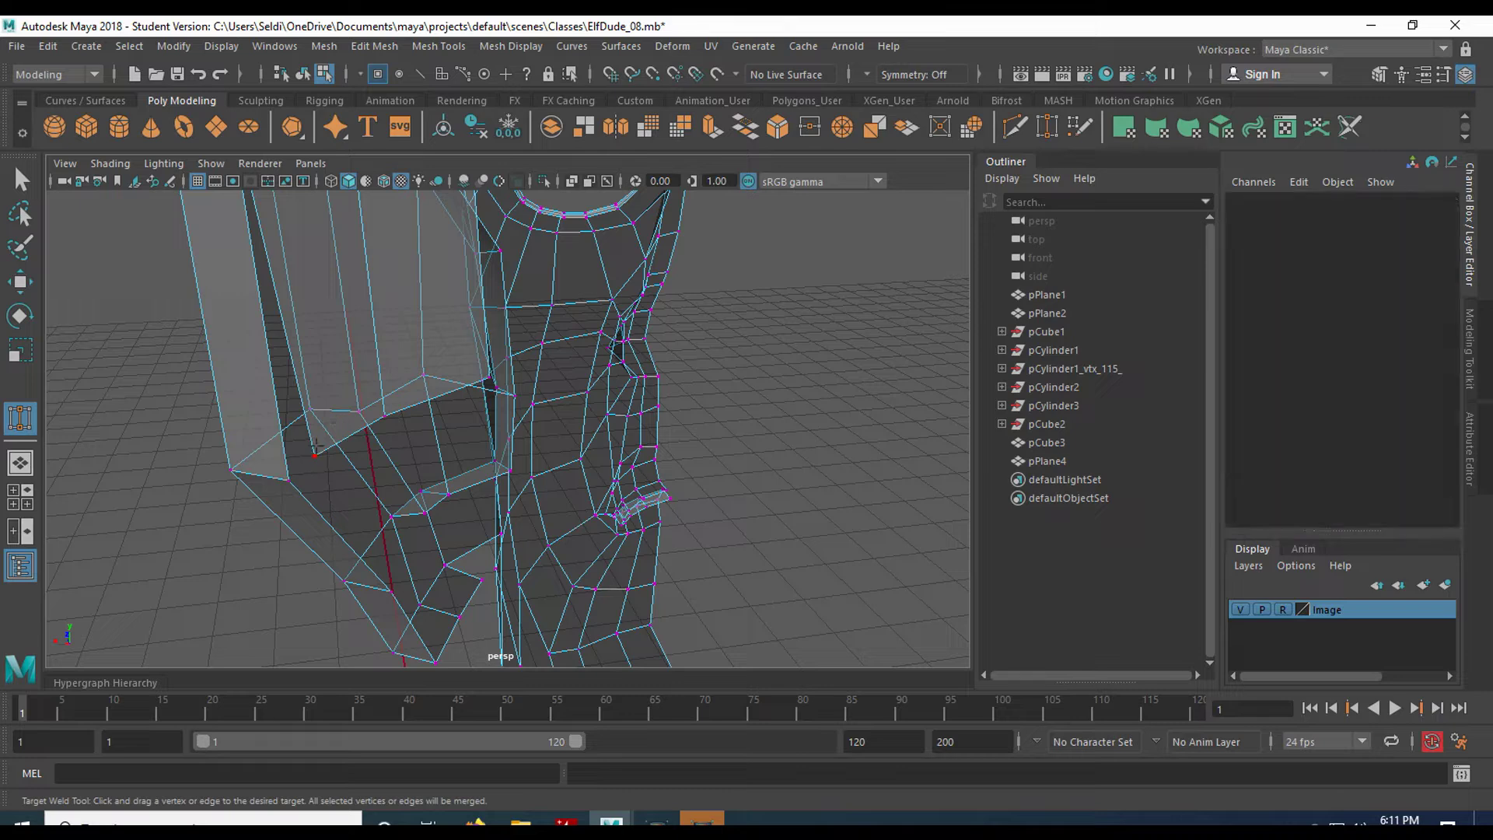
{"action": "left_click_drag", "start_coordinate": [288, 481], "coordinate": [289, 481]}
Select the two free lower edges of the newest ear strip, extrude them and move them further down the back of the ear
{"action": "left_click_drag", "start_coordinate": [424, 418], "coordinate": [306, 334], "text": "alt"}
{"action": "middle_click_drag", "start_coordinate": [307, 335], "coordinate": [372, 433], "text": "alt"}
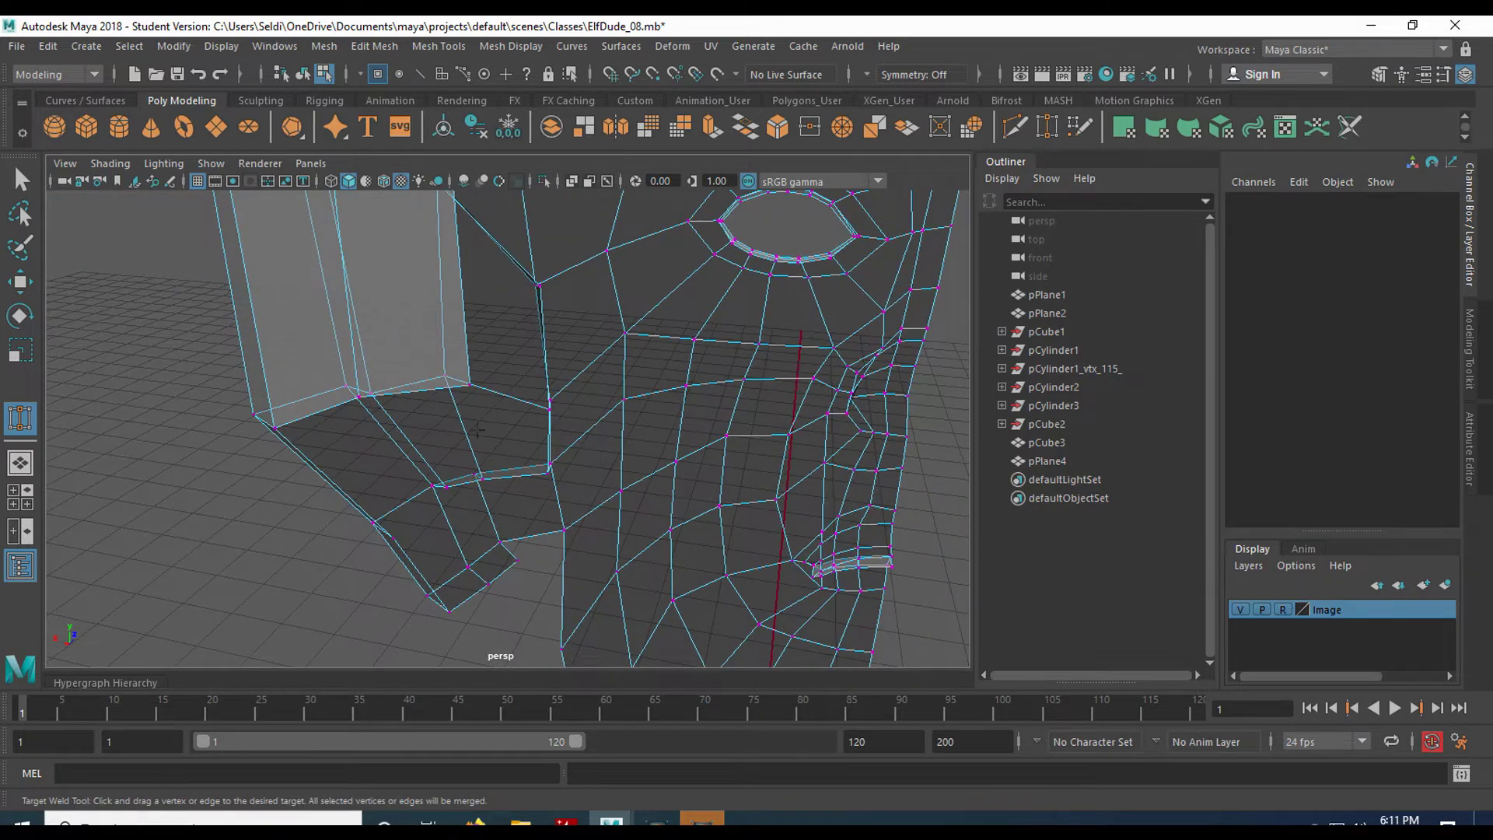
{"action": "right_click", "coordinate": [344, 248]}
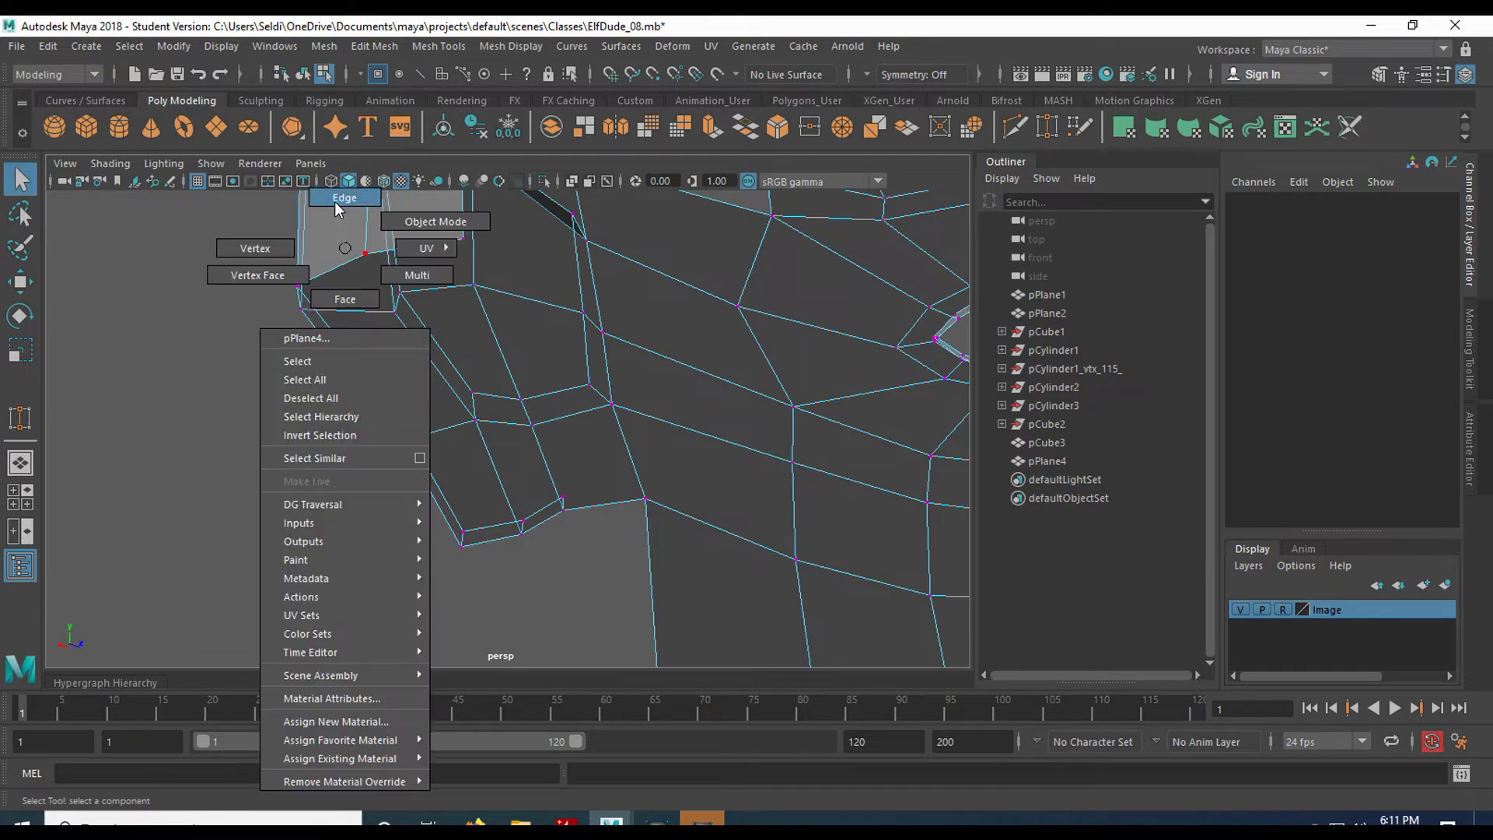
{"action": "right_click_drag", "start_coordinate": [335, 202], "coordinate": [336, 201]}
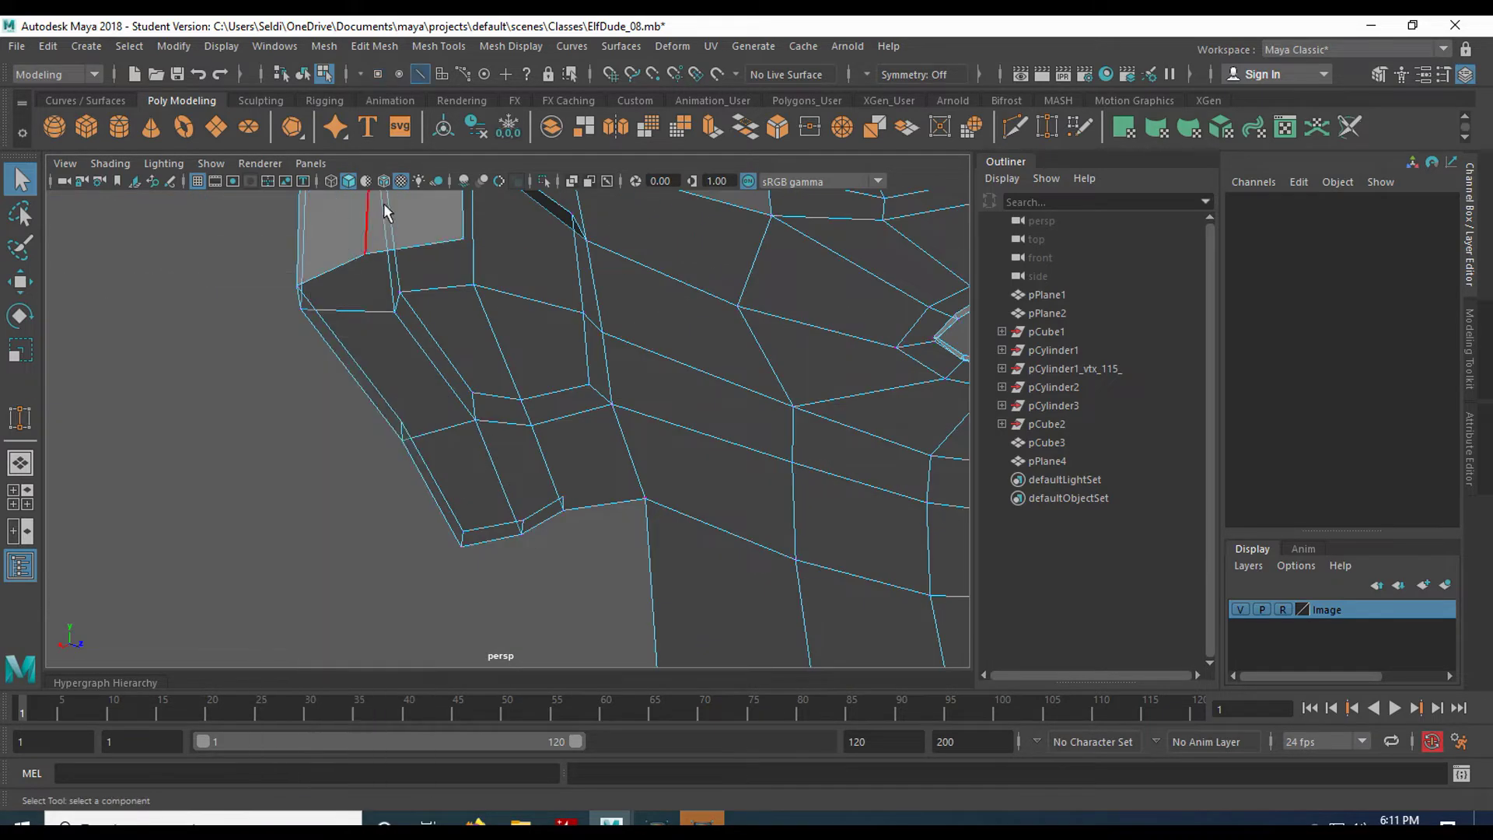
{"action": "left_click", "coordinate": [328, 267]}
{"action": "left_click", "coordinate": [398, 249], "text": "shift"}
{"action": "left_click_drag", "start_coordinate": [404, 263], "coordinate": [487, 344], "text": "alt"}
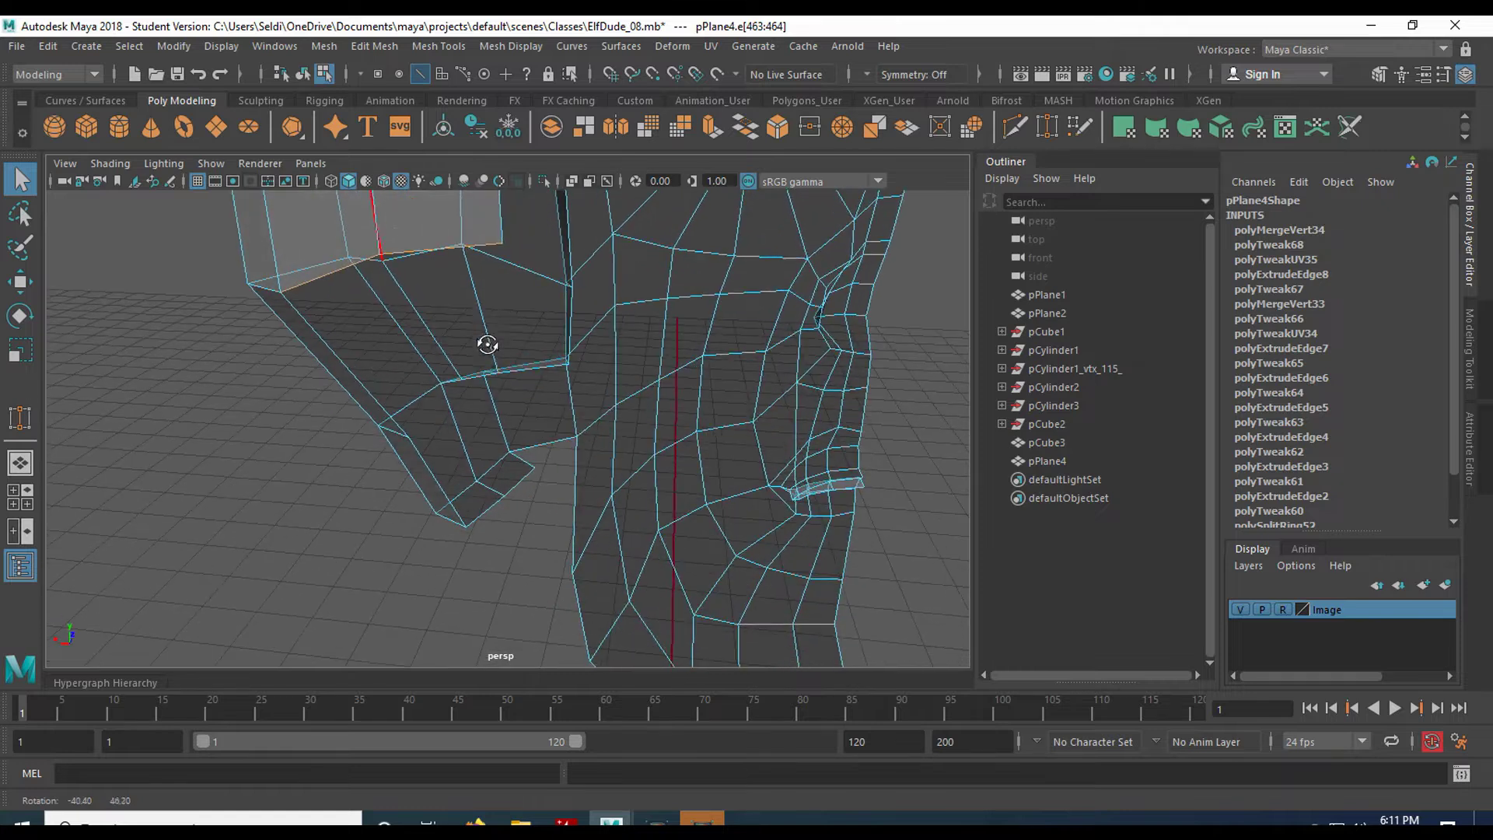
{"action": "left_click", "coordinate": [702, 127]}
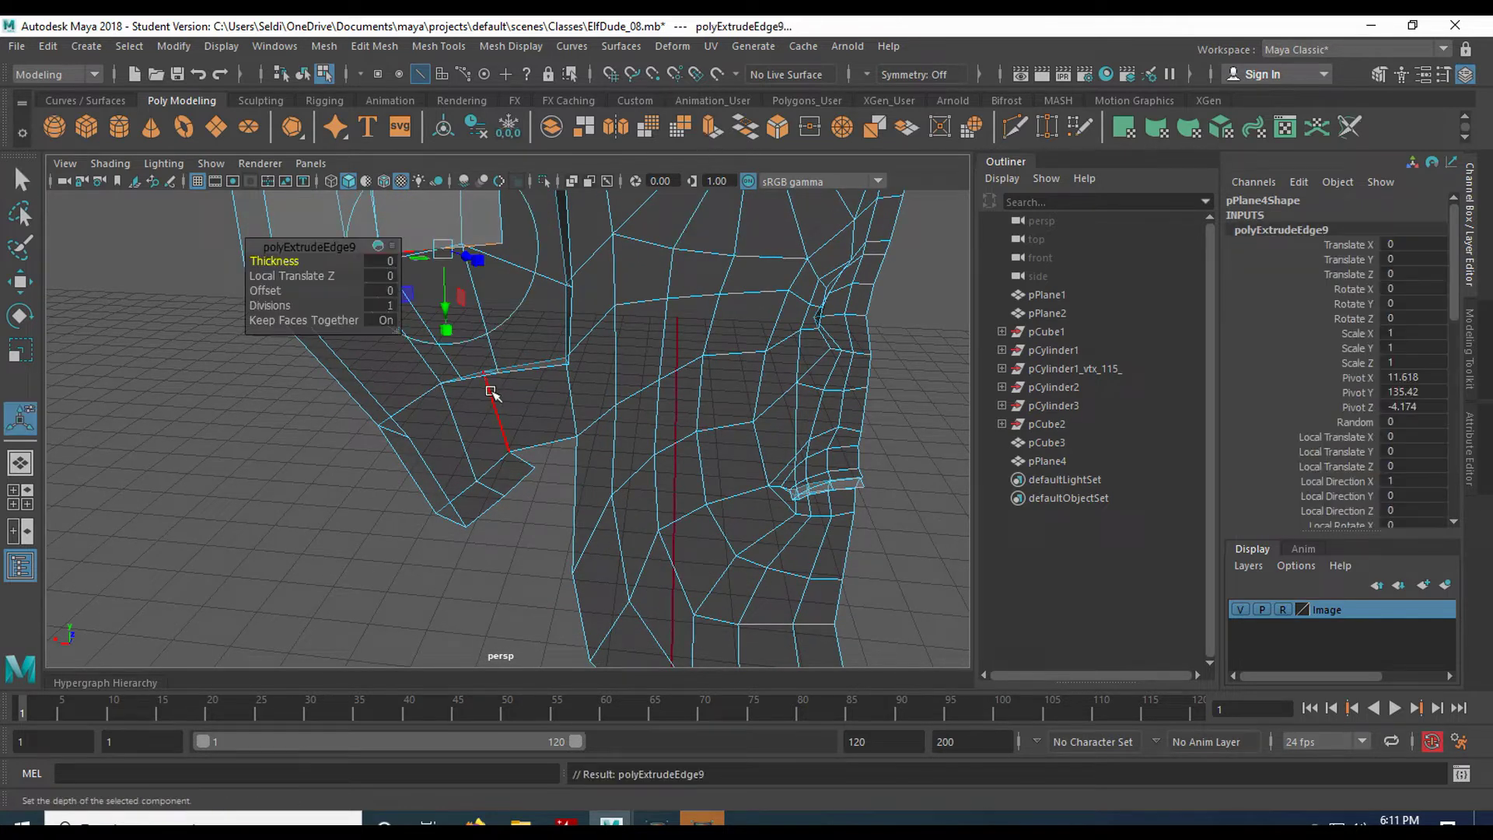
{"action": "key", "text": "w"}
{"action": "left_click_drag", "start_coordinate": [394, 206], "coordinate": [398, 440]}
{"action": "left_click_drag", "start_coordinate": [283, 477], "coordinate": [529, 418]}
{"action": "left_click_drag", "start_coordinate": [417, 381], "coordinate": [439, 381]}
Target Weld the outer corner vertex of the newly extruded strip edge to the adjacent vertex on the ear's outer border
{"action": "left_click_drag", "start_coordinate": [398, 440], "coordinate": [327, 431], "text": "alt"}
{"action": "right_click_drag", "start_coordinate": [374, 356], "coordinate": [340, 299]}
{"action": "left_click_drag", "start_coordinate": [387, 384], "coordinate": [346, 378], "text": "alt"}
{"action": "left_click", "coordinate": [354, 390]}
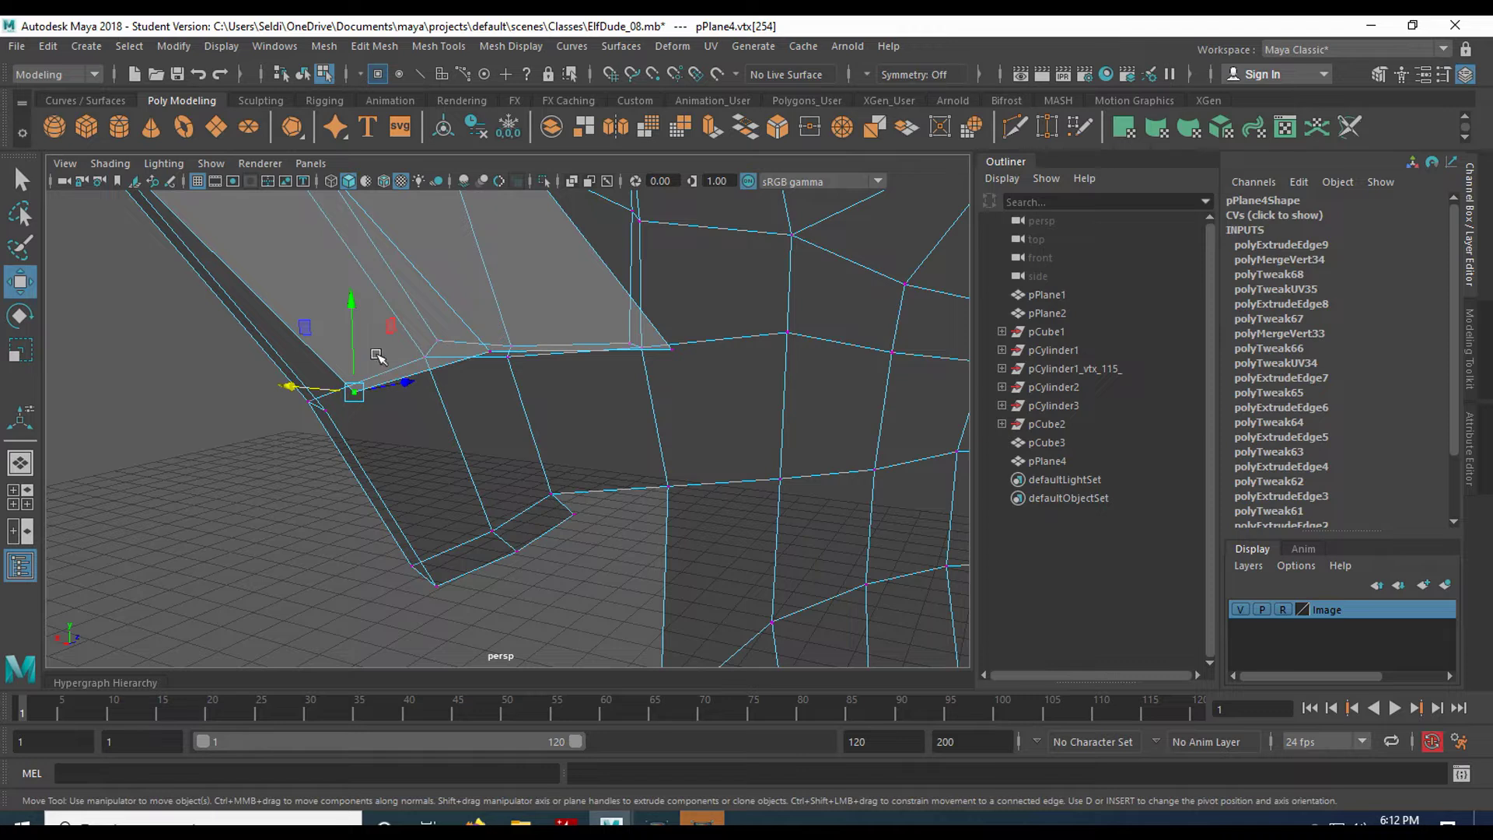
{"action": "left_click", "coordinate": [1047, 128]}
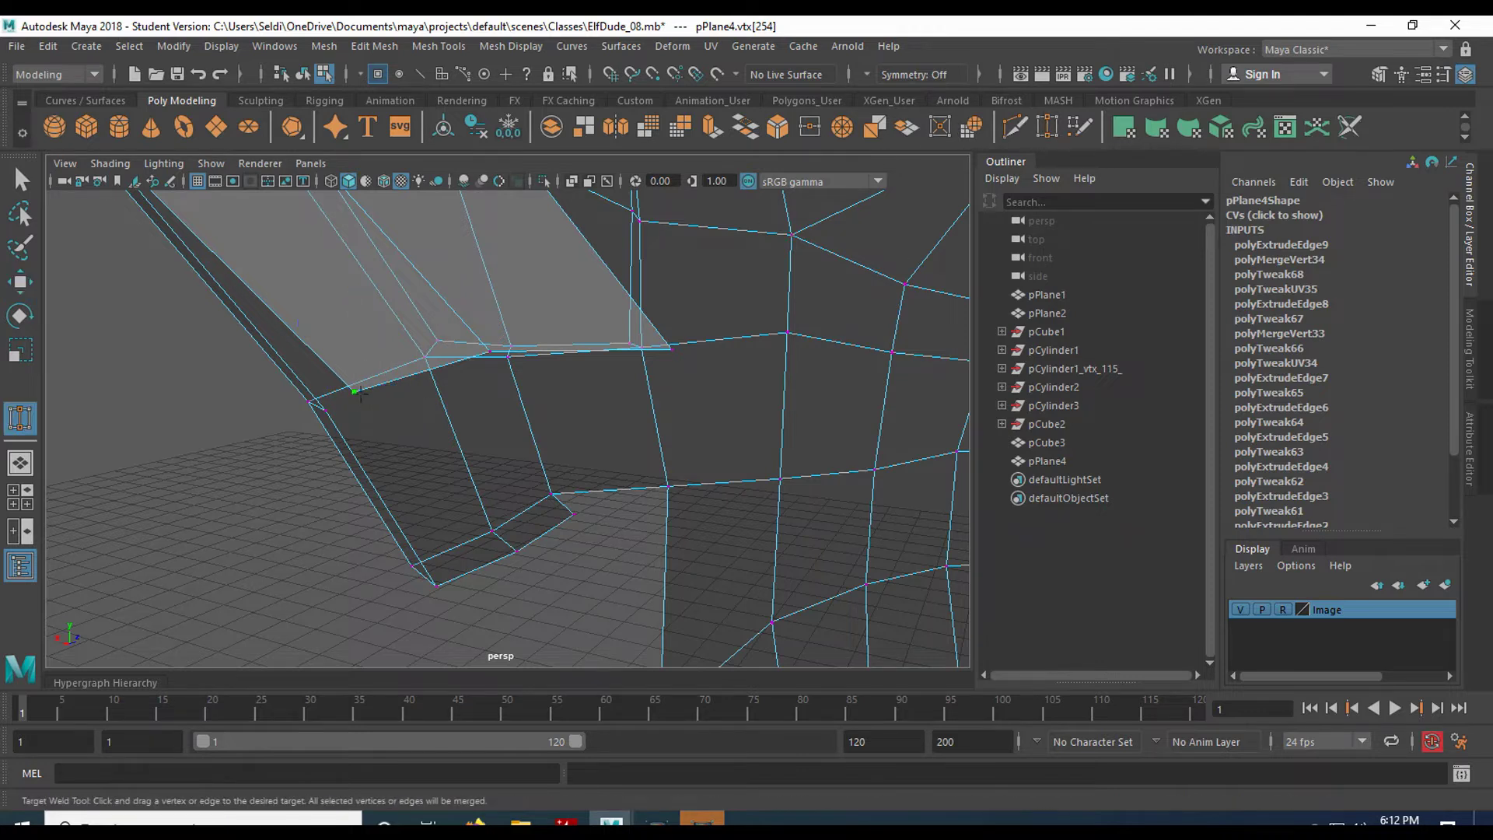
{"action": "left_click", "coordinate": [359, 385]}
{"action": "left_click_drag", "start_coordinate": [302, 415], "coordinate": [371, 394]}
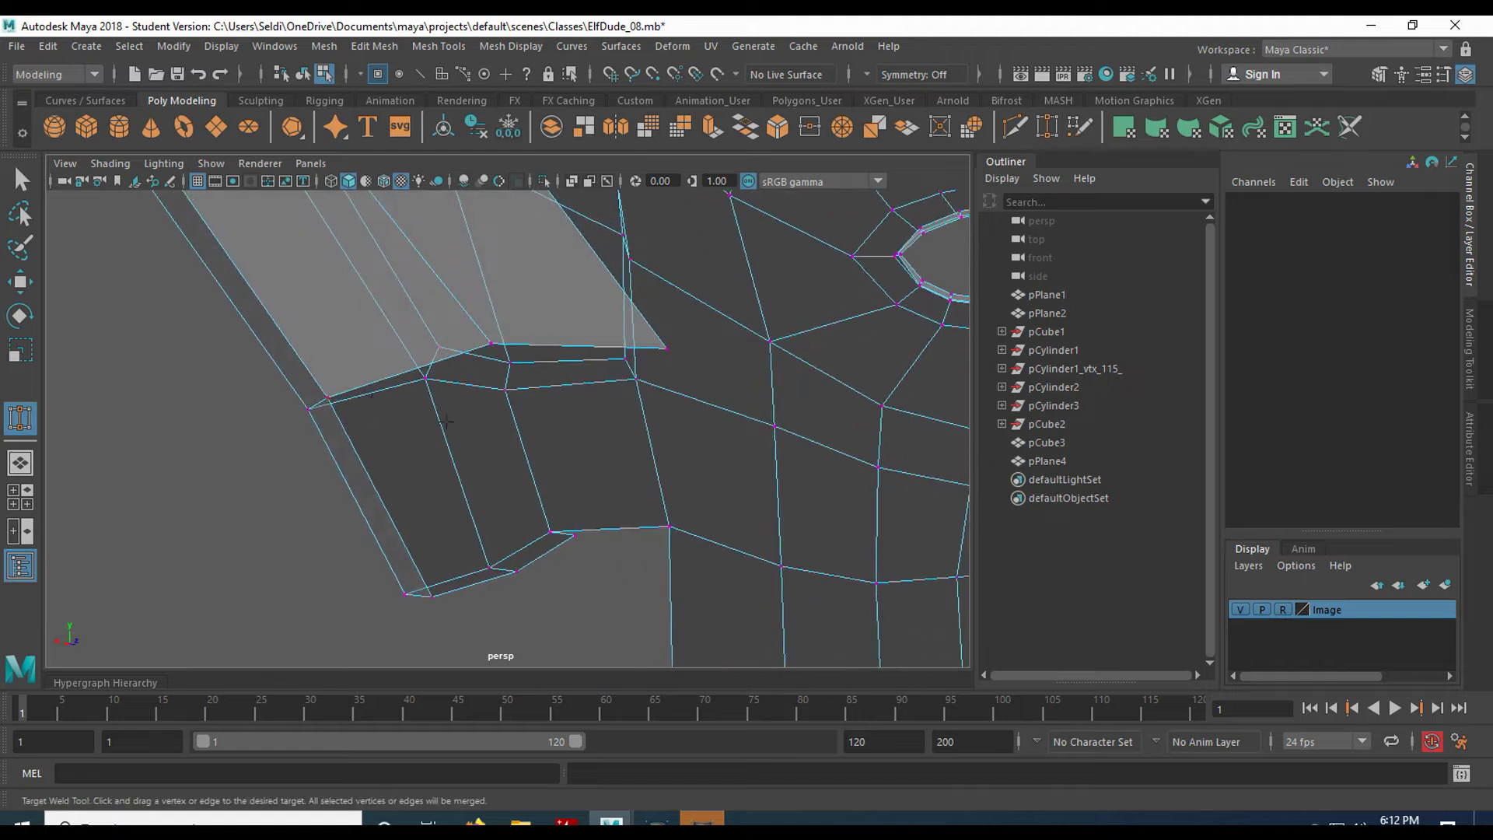
Bridge the outer free edge of the back-of-ear strip to the matching edge at the lower end of the ear
{"action": "middle_click_drag", "start_coordinate": [446, 420], "coordinate": [444, 342], "text": "alt"}
{"action": "left_click_drag", "start_coordinate": [463, 339], "coordinate": [359, 311], "text": "alt"}
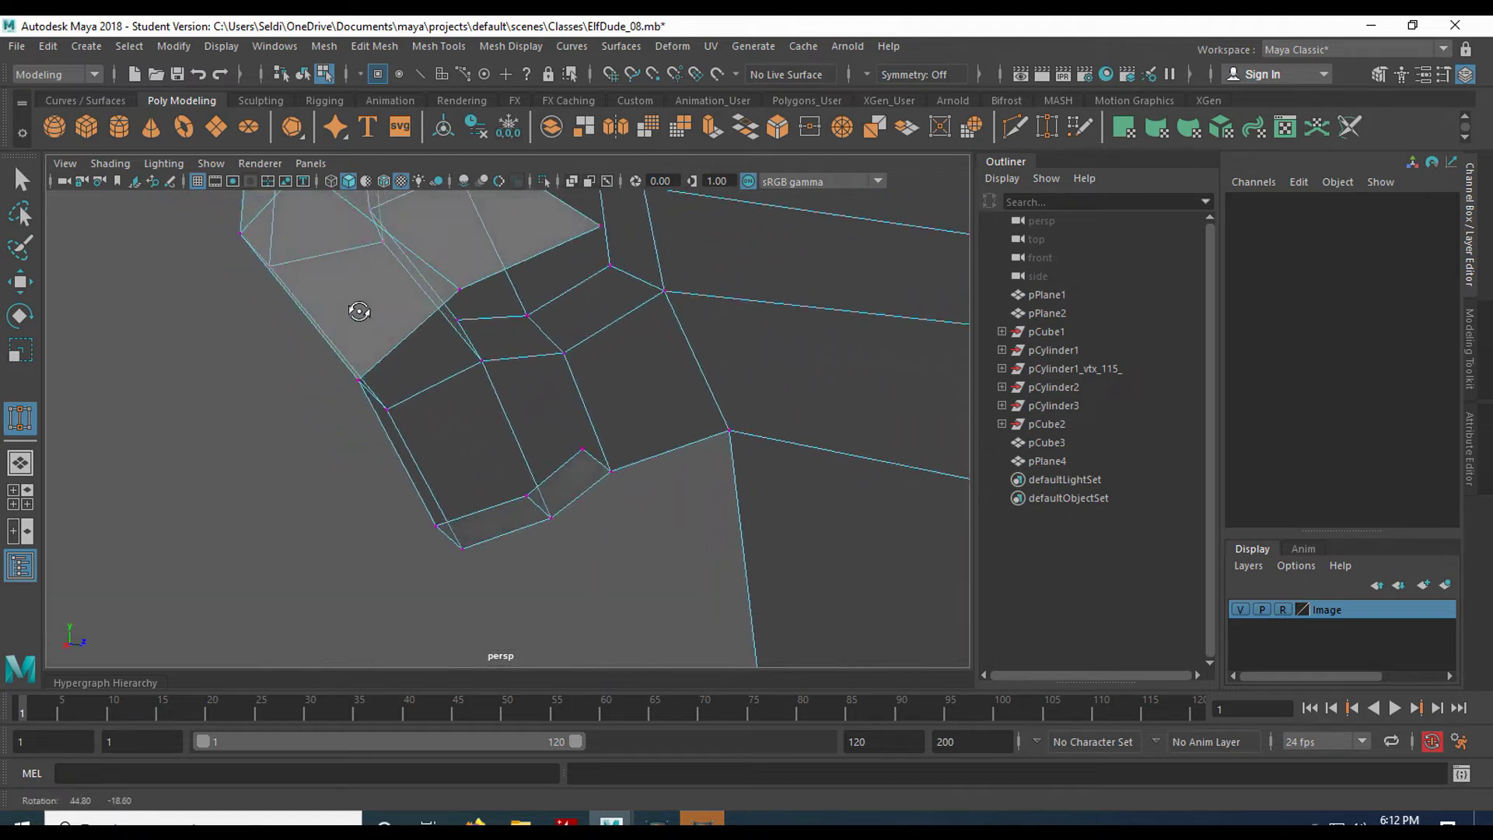
{"action": "key", "text": "q"}
{"action": "left_click_drag", "start_coordinate": [403, 353], "coordinate": [526, 313], "text": "alt"}
{"action": "right_click", "coordinate": [415, 278]}
{"action": "right_click_drag", "start_coordinate": [415, 278], "coordinate": [416, 229]}
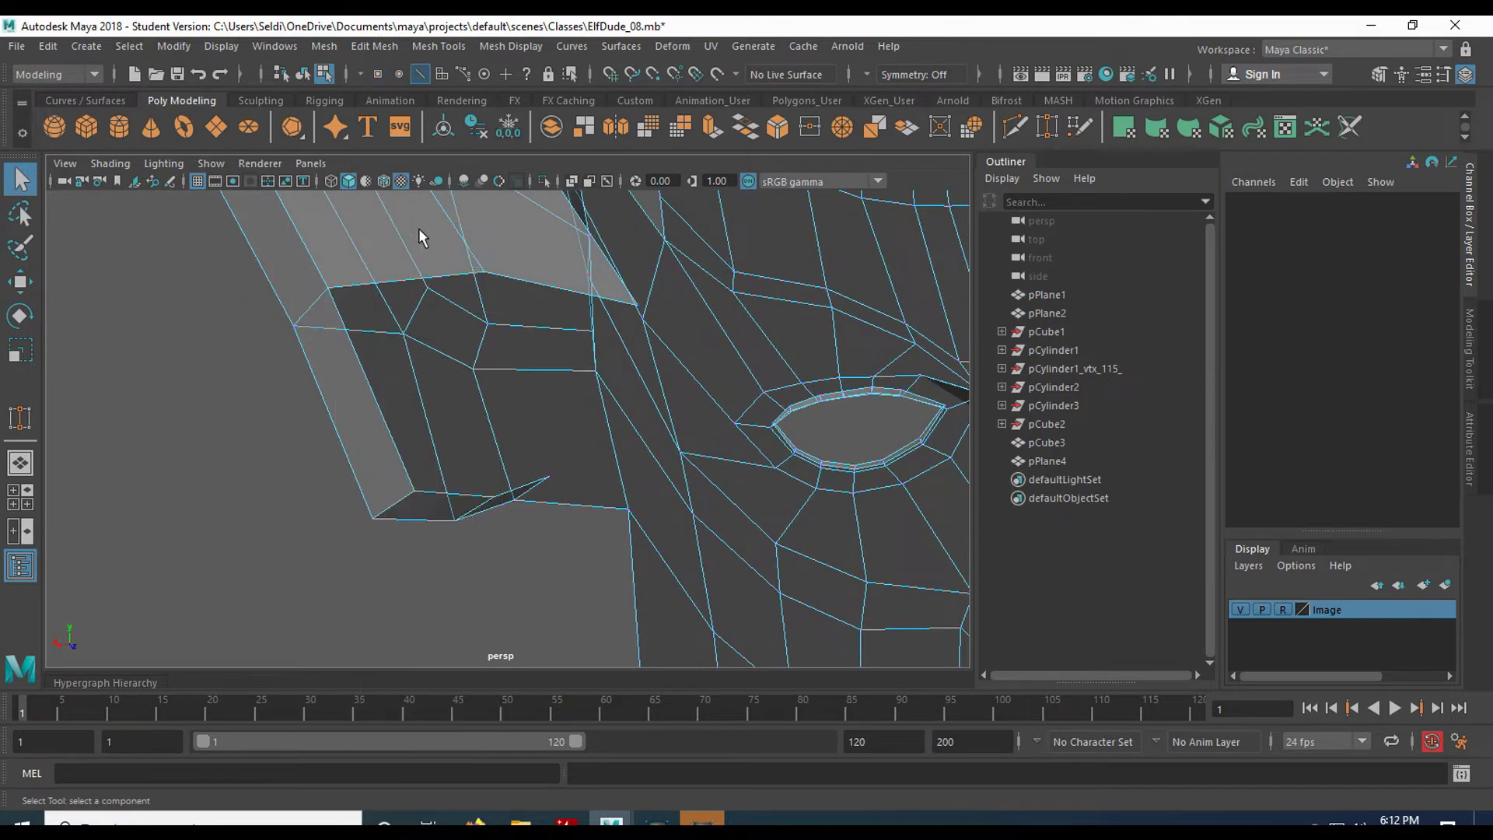
{"action": "left_click", "coordinate": [398, 279]}
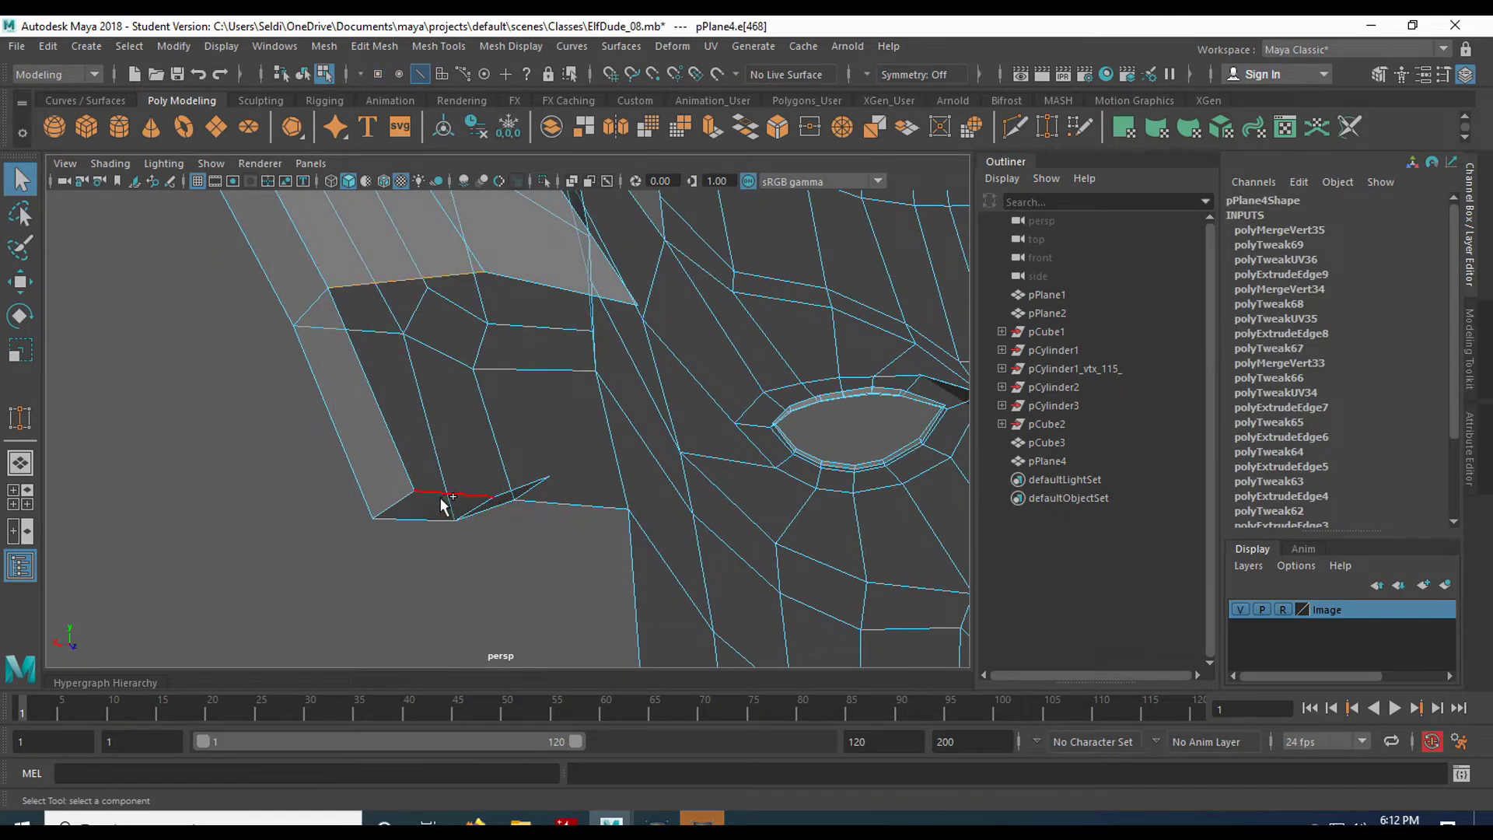
{"action": "left_click_drag", "start_coordinate": [553, 413], "coordinate": [453, 440], "text": "alt"}
{"action": "right_click", "coordinate": [384, 315], "text": "shift"}
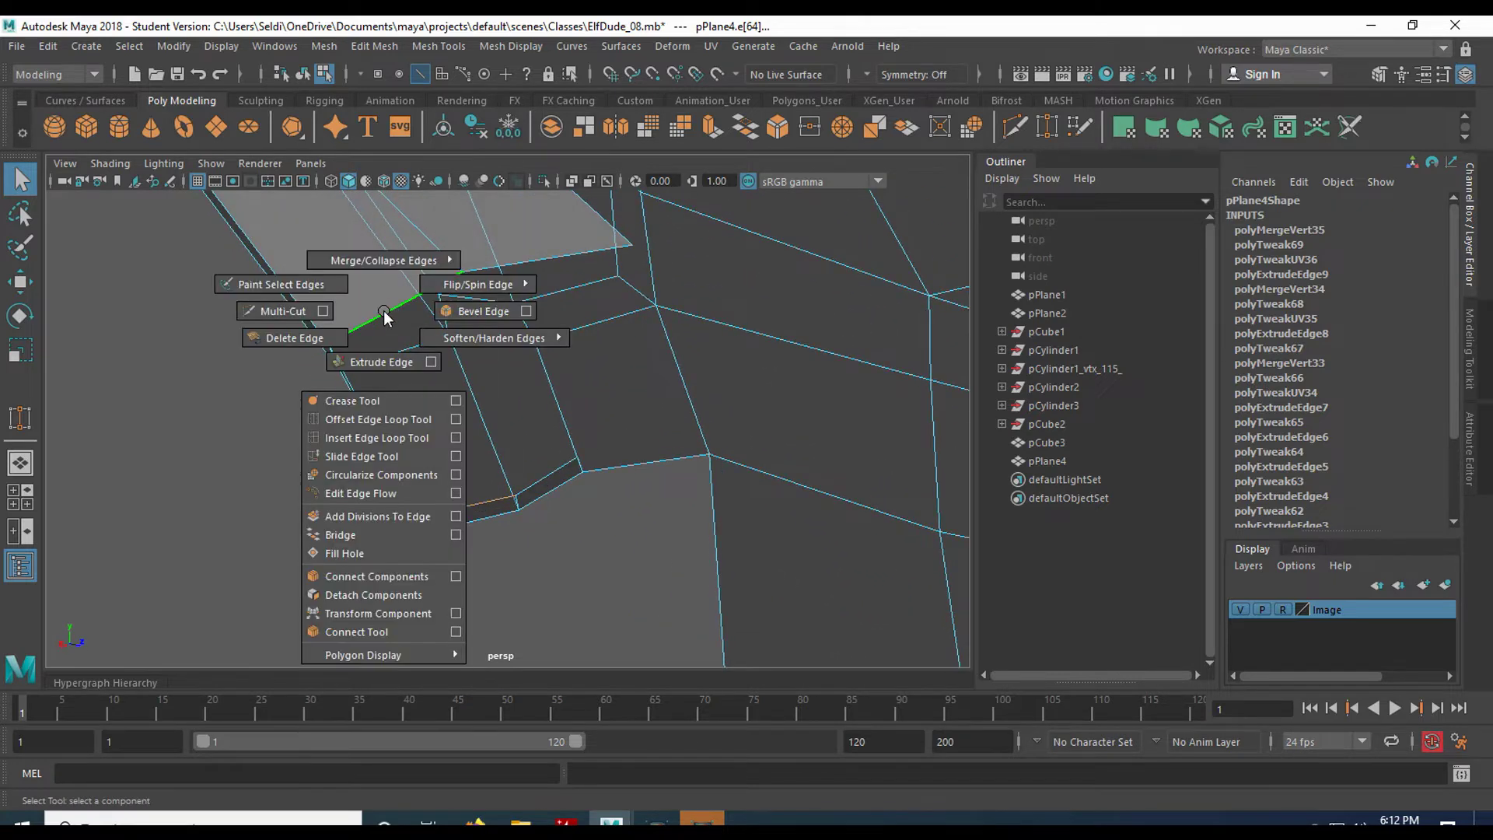
{"action": "left_click", "coordinate": [394, 535]}
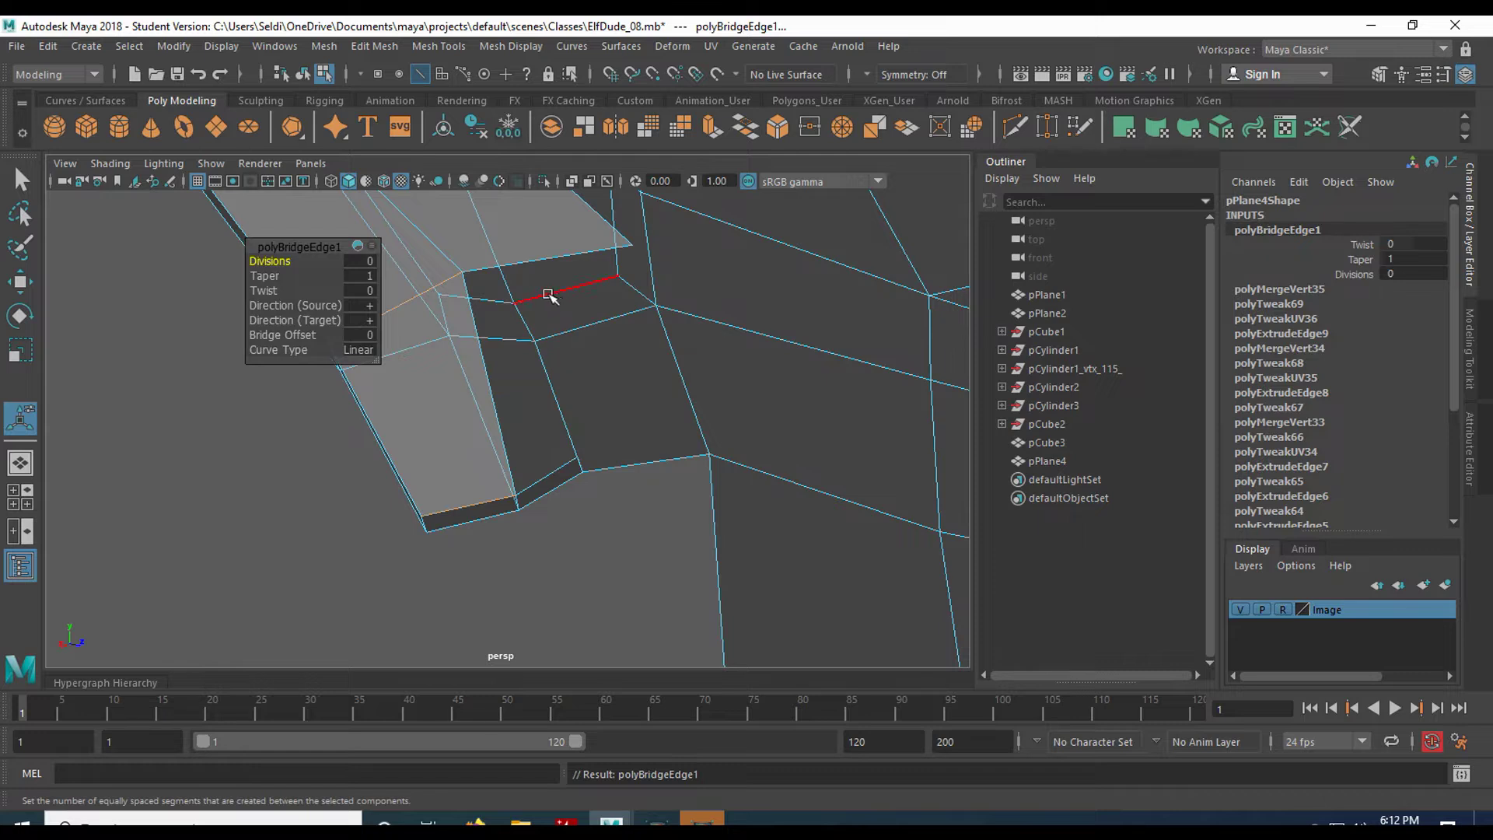
Bridge the strip's remaining inner free edge to the neighbouring border edge at the lower end of the ear
{"action": "left_click", "coordinate": [528, 263]}
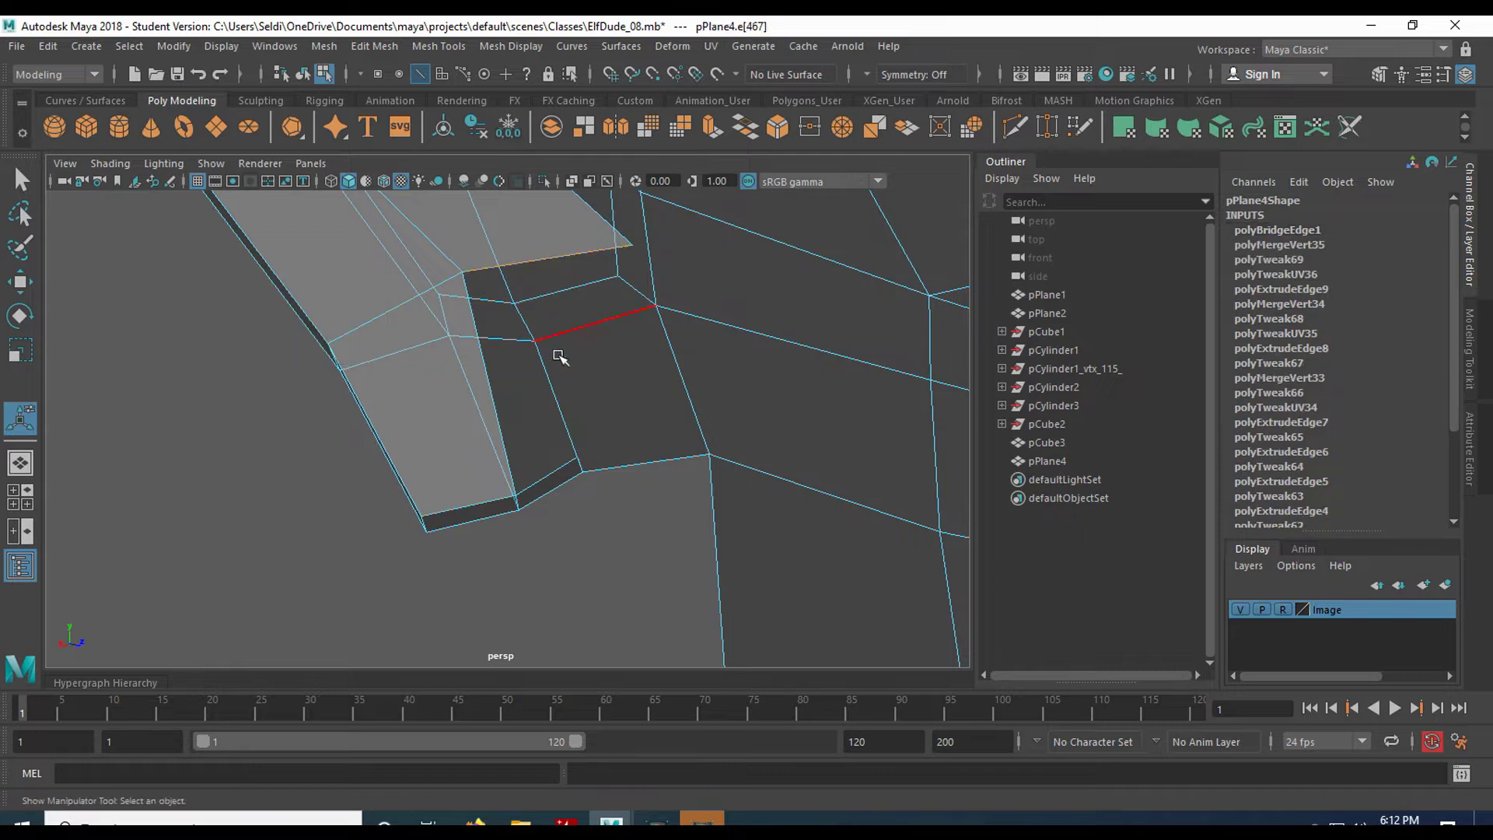
{"action": "right_click", "coordinate": [552, 473], "text": "shift"}
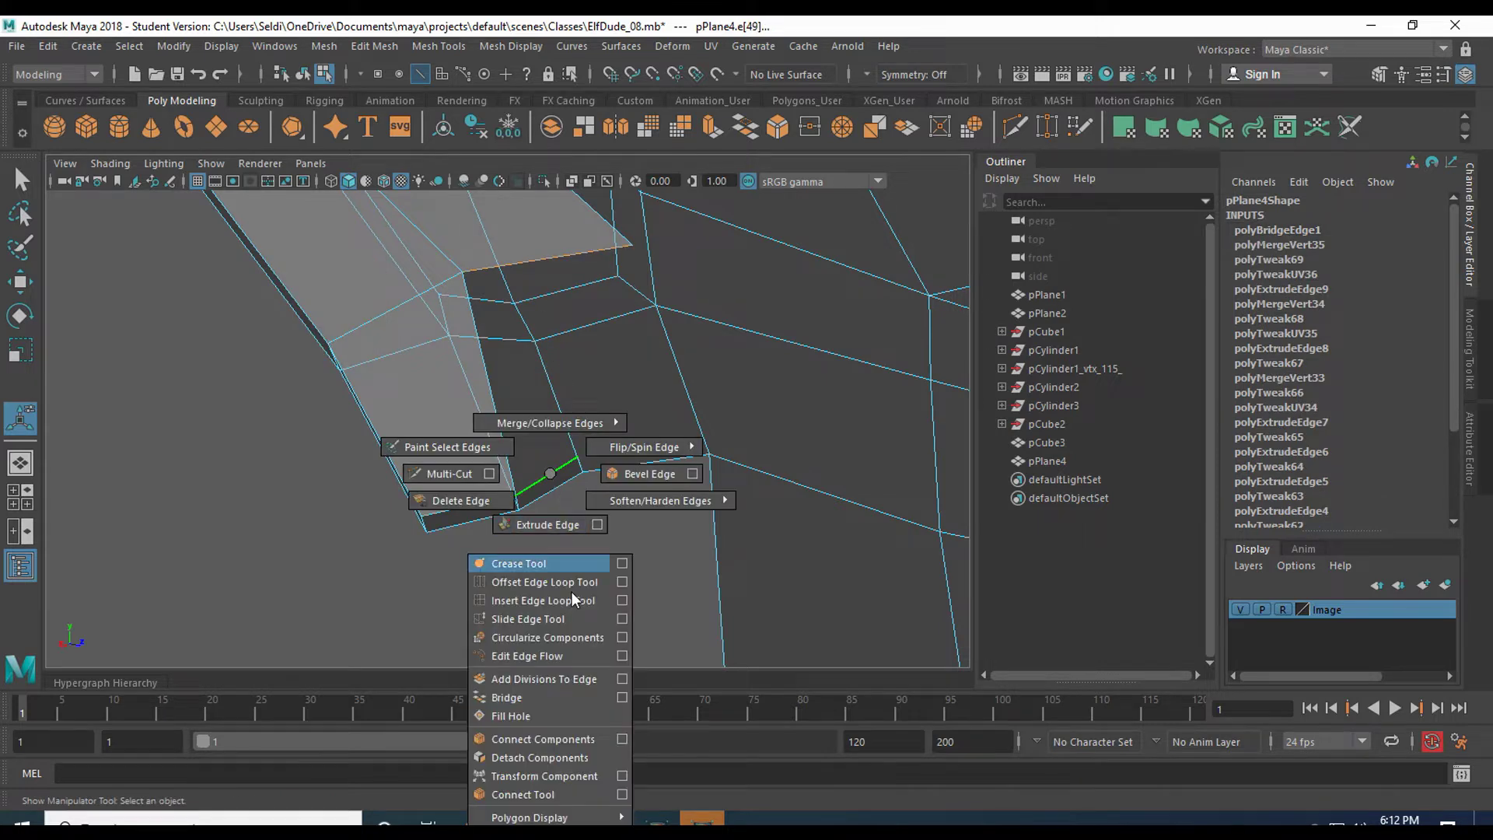
{"action": "left_click", "coordinate": [554, 696]}
{"action": "left_click_drag", "start_coordinate": [614, 351], "coordinate": [539, 406], "text": "alt"}
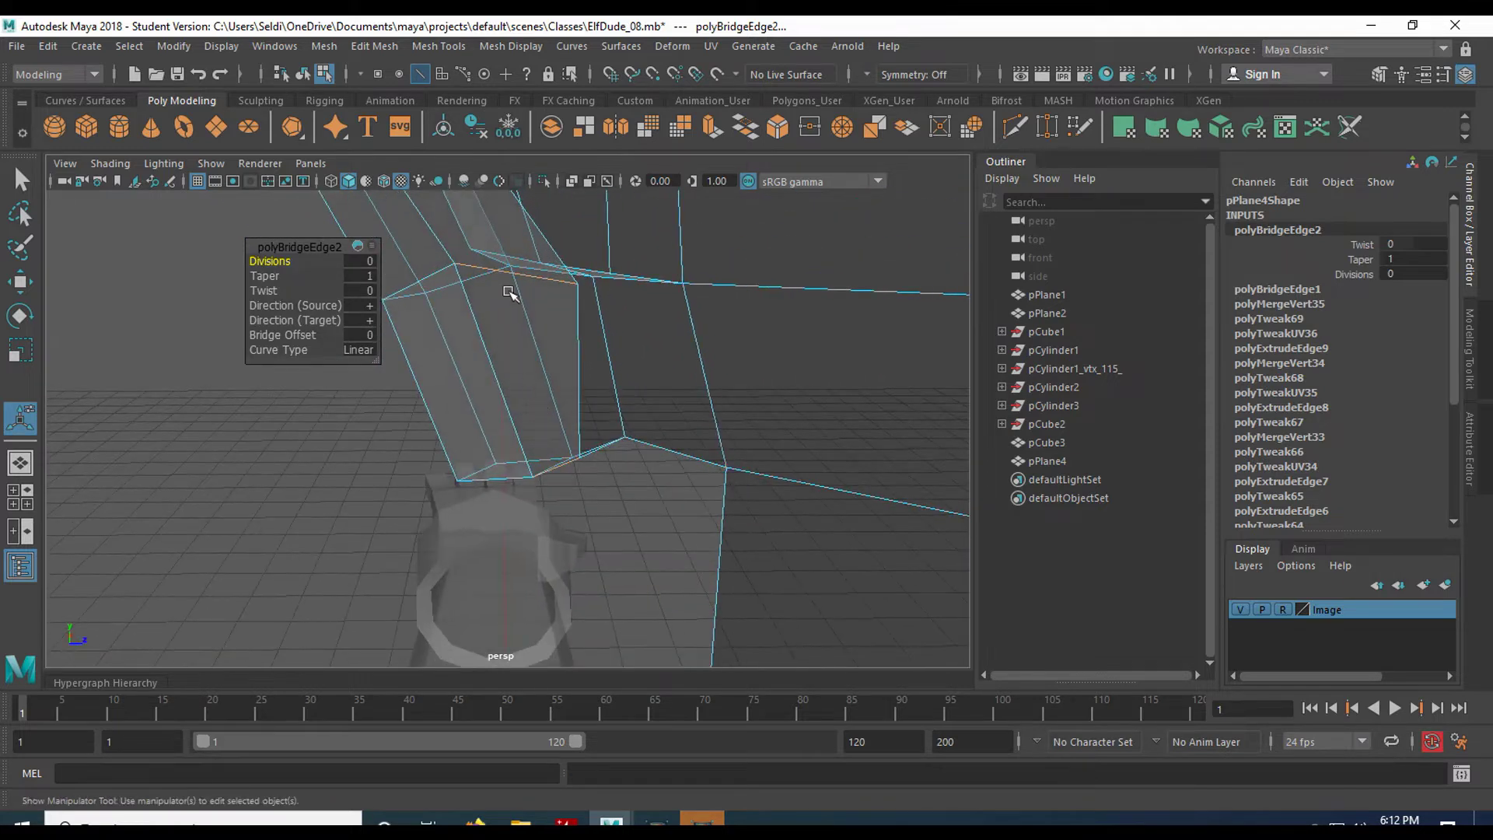
Reposition the inner corner vertex of the bridged ear strip and its neighbouring vertex to even out the back of the ear
{"action": "middle_click_drag", "start_coordinate": [509, 293], "coordinate": [553, 454], "text": "alt"}
{"action": "right_click_drag", "start_coordinate": [553, 456], "coordinate": [459, 310]}
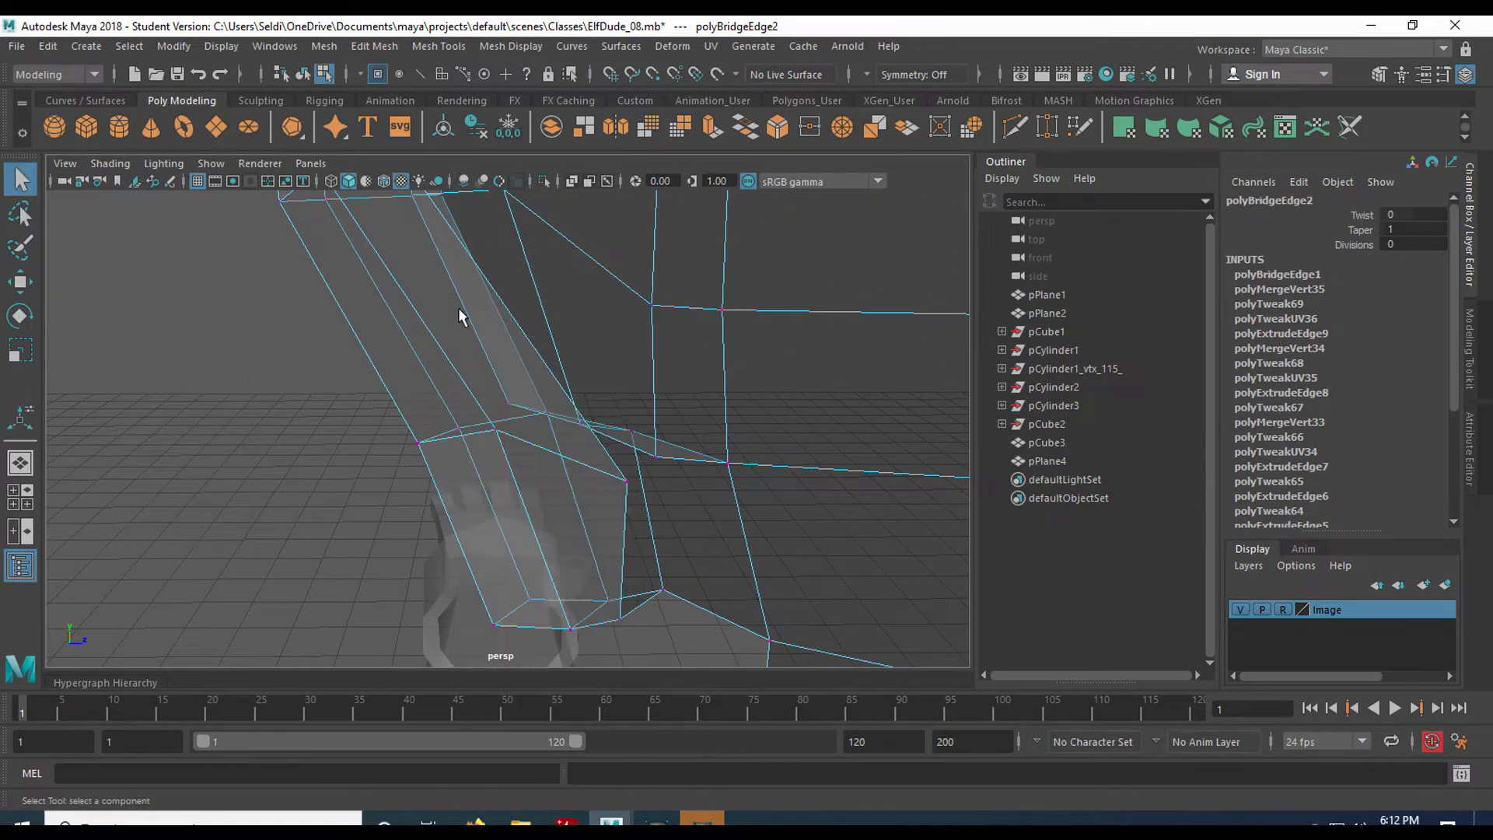
{"action": "left_click", "coordinate": [597, 478]}
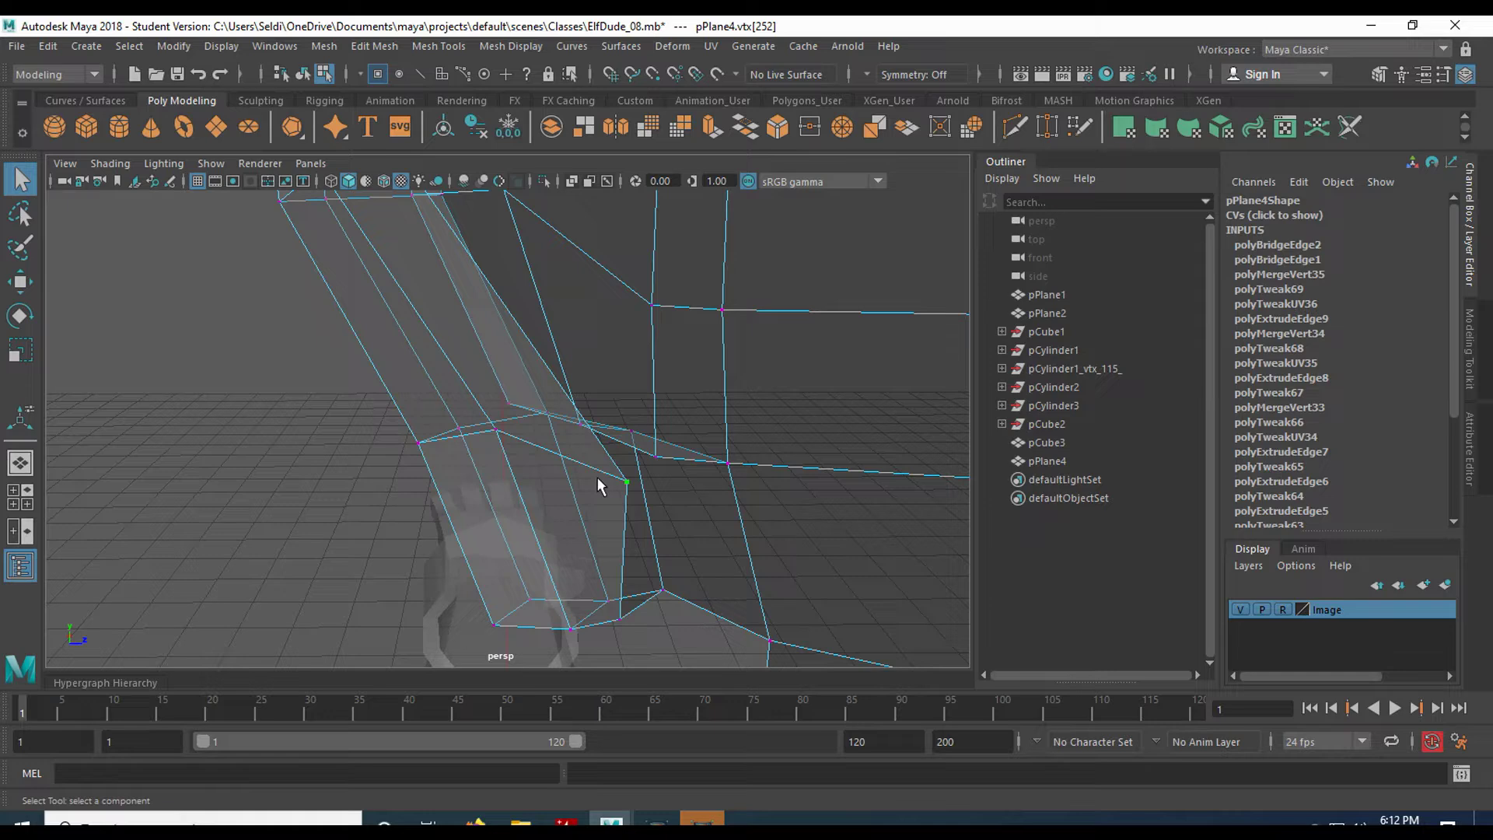
{"action": "key", "text": "w"}
{"action": "left_click_drag", "start_coordinate": [694, 482], "coordinate": [637, 466]}
{"action": "left_click_drag", "start_coordinate": [474, 506], "coordinate": [603, 516], "text": "alt"}
{"action": "left_click_drag", "start_coordinate": [697, 445], "coordinate": [633, 431]}
{"action": "left_click", "coordinate": [536, 444]}
{"action": "left_click_drag", "start_coordinate": [538, 435], "coordinate": [583, 445]}
Examine the gap between the back of the ear and the head, and the open side of the skull
{"action": "scroll", "coordinate": [558, 406], "scroll_direction": "down", "scroll_amount": 2}
{"action": "middle_click_drag", "start_coordinate": [557, 406], "coordinate": [567, 469], "text": "alt"}
{"action": "mouse_move", "coordinate": [567, 469]}
{"action": "left_mouse_down", "text": "alt"}
{"action": "mouse_move", "coordinate": [590, 423]}
{"action": "mouse_move", "coordinate": [583, 451]}
{"action": "left_mouse_up", "text": "alt"}
{"action": "middle_click_drag", "start_coordinate": [563, 357], "coordinate": [577, 466], "text": "alt"}
{"action": "left_click_drag", "start_coordinate": [578, 466], "coordinate": [510, 445], "text": "alt"}
{"action": "left_click_drag", "start_coordinate": [418, 410], "coordinate": [423, 377], "text": "alt"}
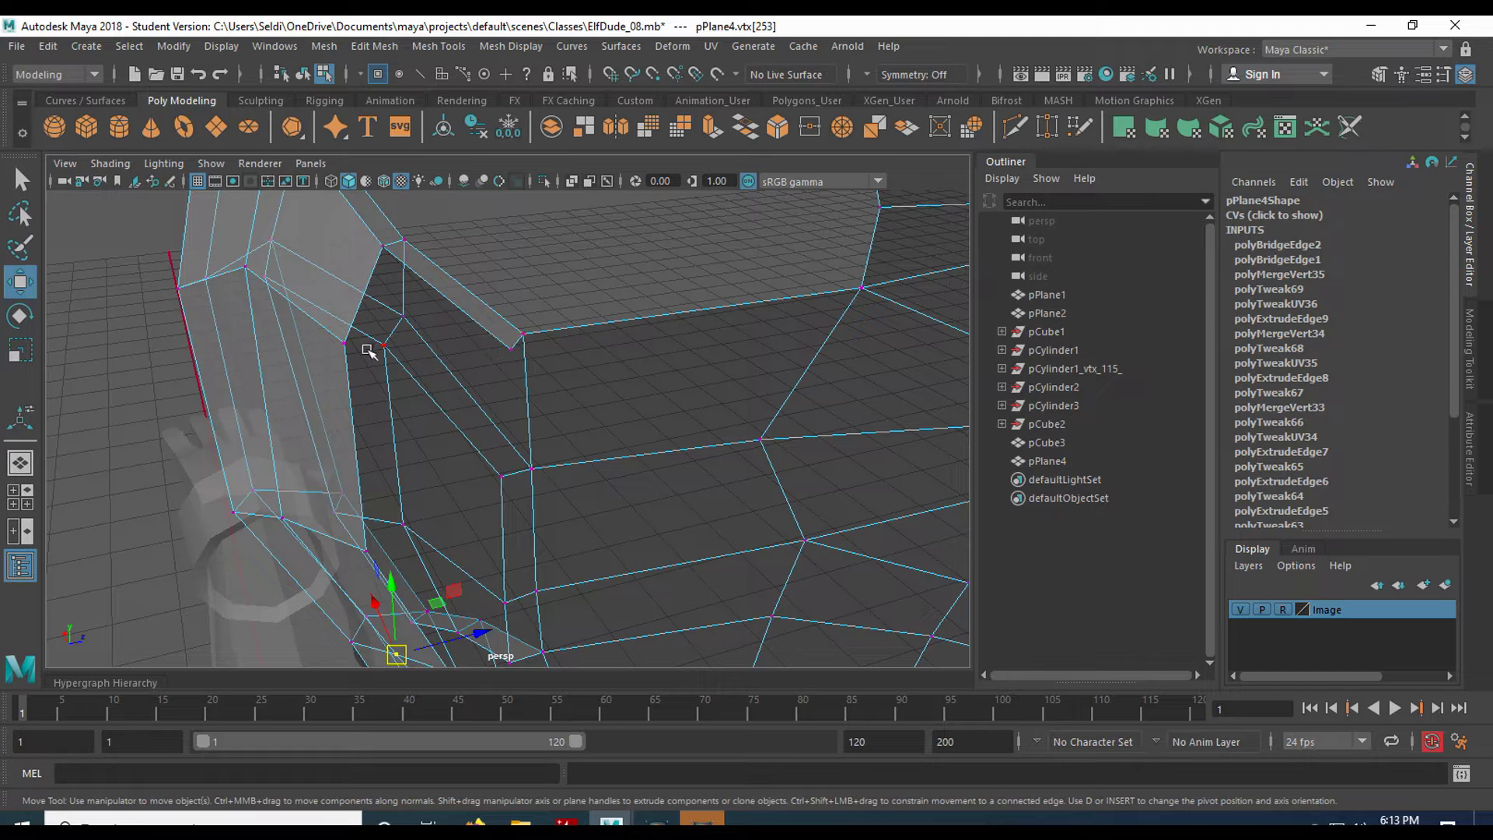
{"action": "left_click_drag", "start_coordinate": [504, 380], "coordinate": [482, 442], "text": "alt"}
{"action": "mouse_move", "coordinate": [686, 342]}
{"action": "left_mouse_down", "text": "alt"}
{"action": "mouse_move", "coordinate": [626, 330]}
{"action": "mouse_move", "coordinate": [682, 345]}
{"action": "mouse_move", "coordinate": [667, 333]}
{"action": "left_mouse_up", "text": "alt"}
Select the rear border edges of the crown, extrude them and move them down and back along the head outline in the side view
{"action": "right_click_drag", "start_coordinate": [662, 295], "coordinate": [674, 269]}
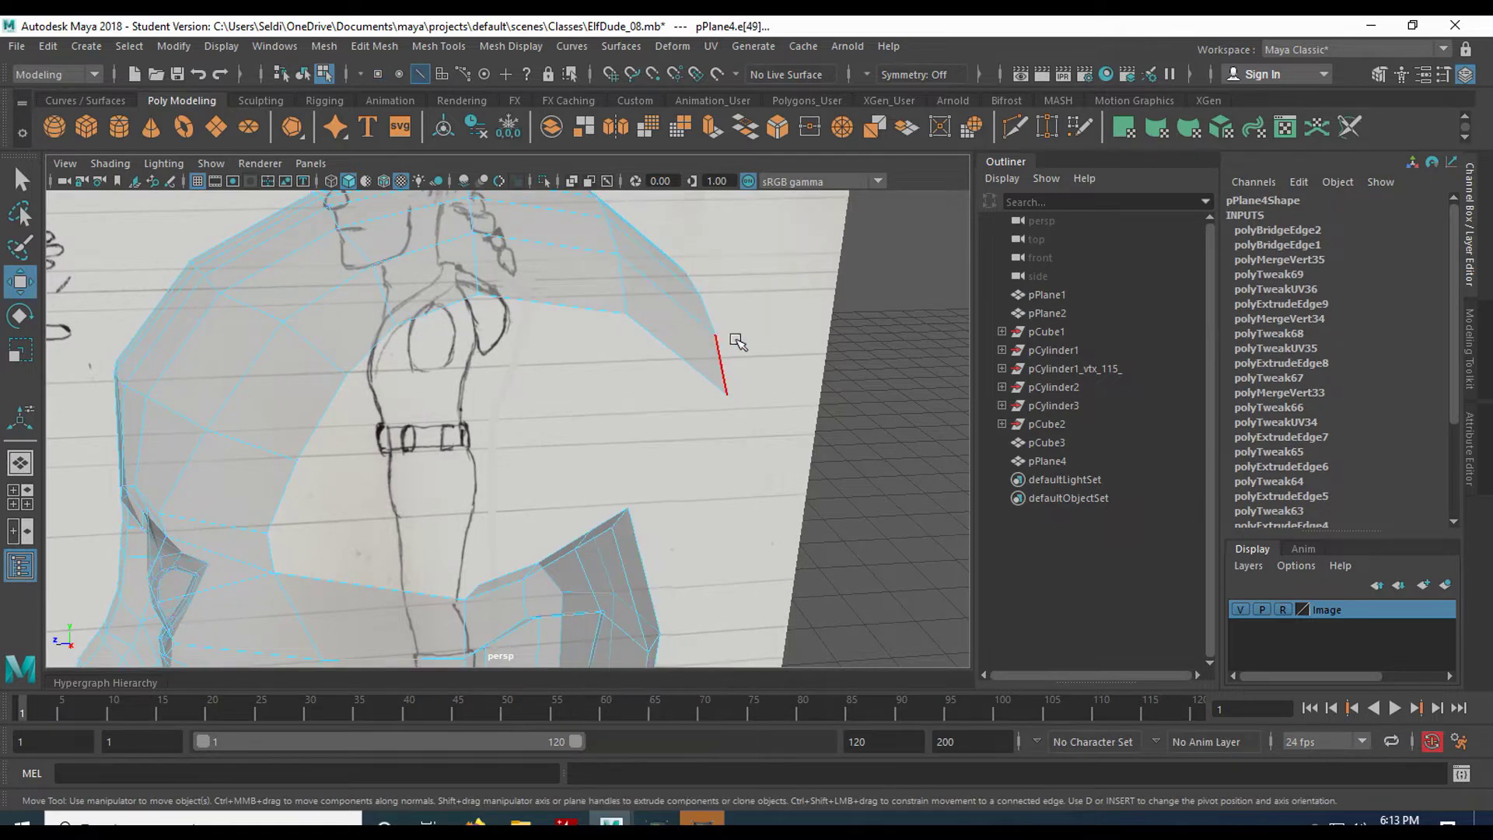
{"action": "left_click_drag", "start_coordinate": [735, 340], "coordinate": [624, 340], "text": "alt"}
{"action": "left_click", "coordinate": [686, 409]}
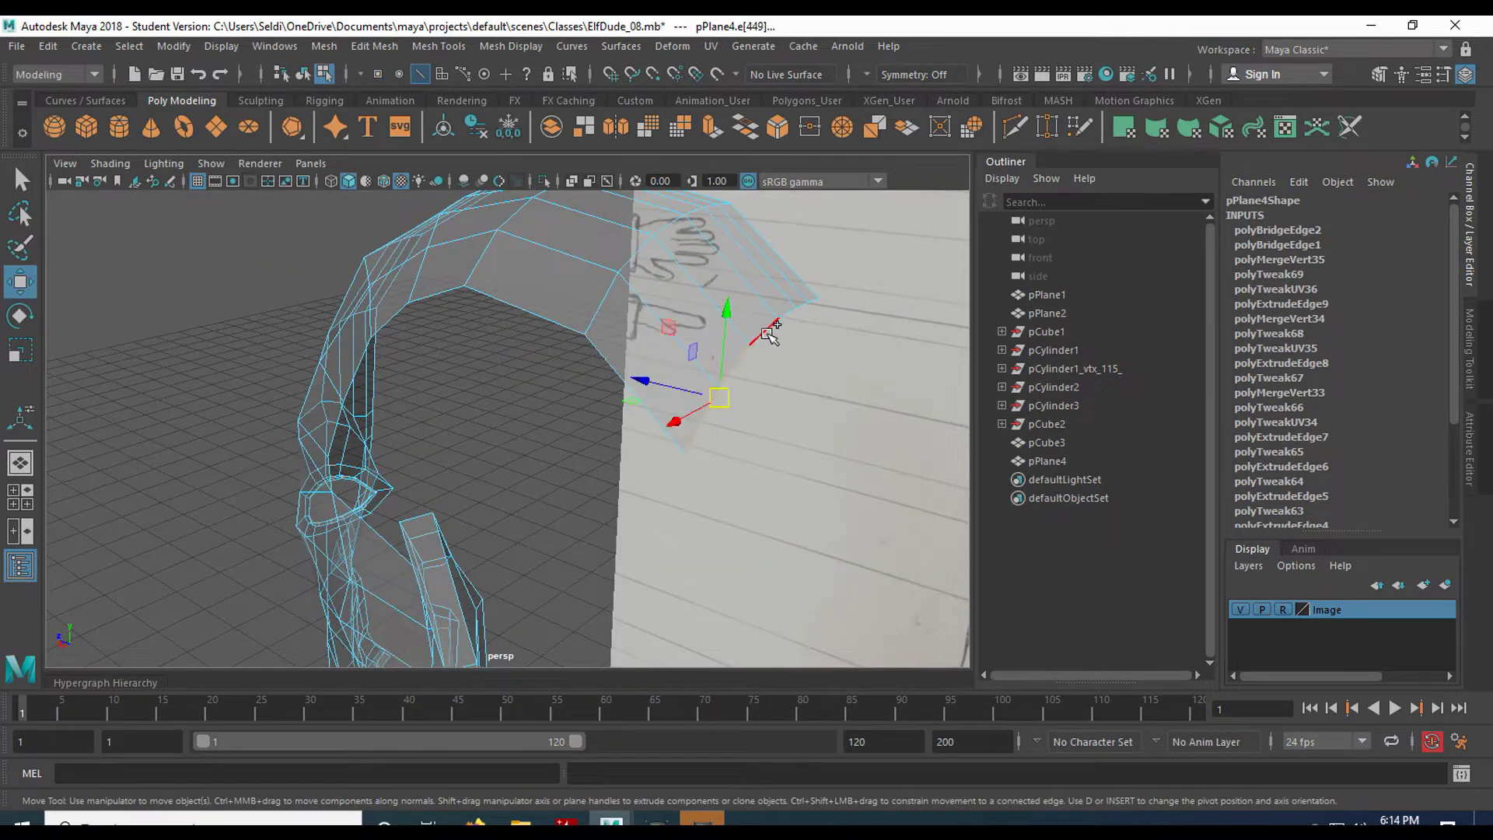
{"action": "left_click", "coordinate": [770, 398], "text": "shift"}
{"action": "left_click", "coordinate": [813, 389], "text": "shift"}
{"action": "left_click", "coordinate": [843, 384], "text": "shift"}
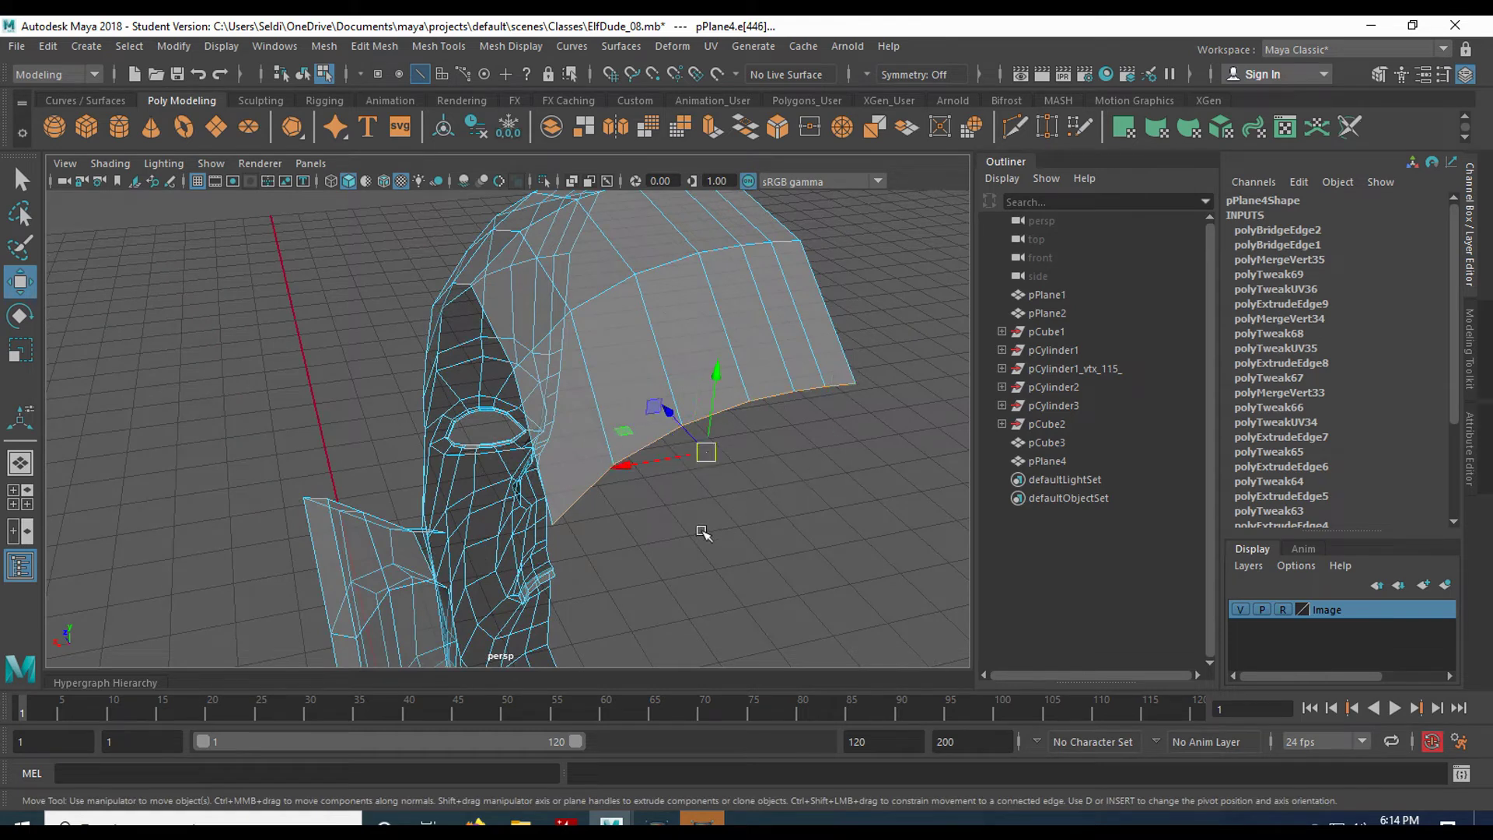
{"action": "key", "text": "q"}
{"action": "key", "text": "space"}
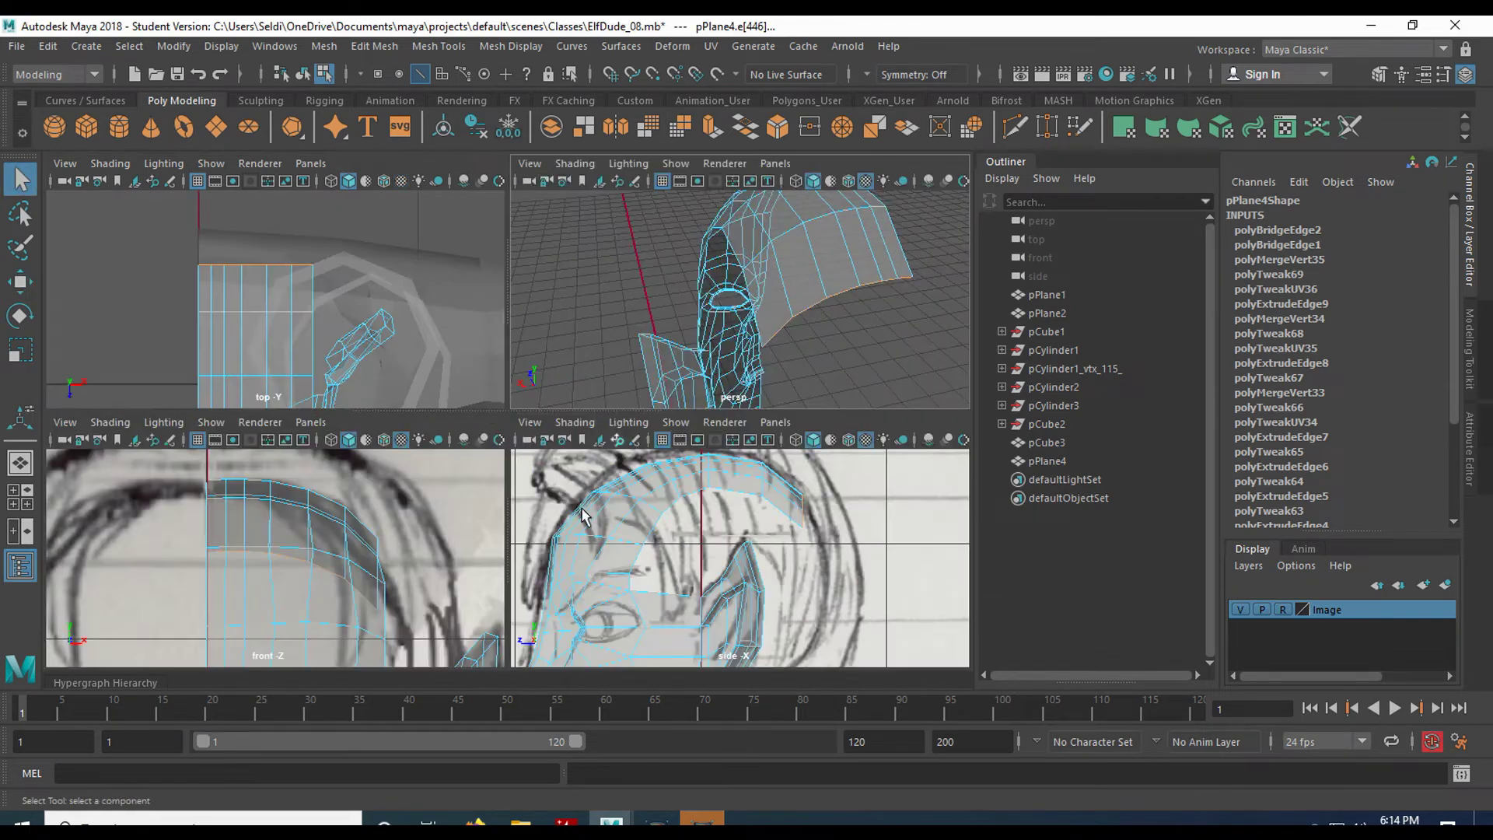
{"action": "key", "text": "space"}
{"action": "middle_click_drag", "start_coordinate": [635, 505], "coordinate": [443, 493], "text": "alt"}
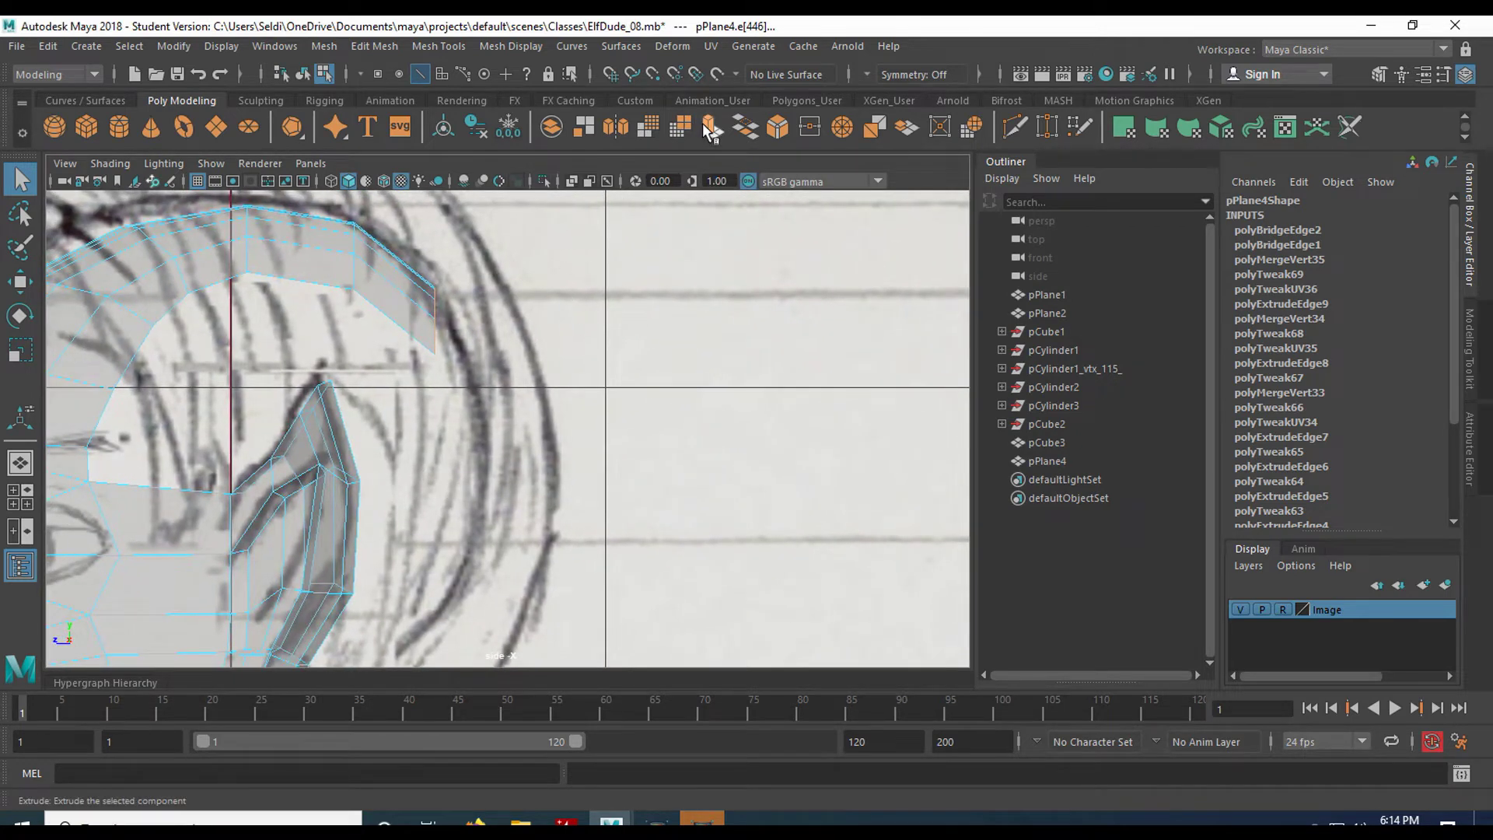
{"action": "key", "text": "ctrl+e"}
{"action": "key", "text": "w"}
{"action": "left_click_drag", "start_coordinate": [435, 320], "coordinate": [479, 423]}
{"action": "scroll", "coordinate": [481, 467], "scroll_direction": "down", "scroll_amount": 3}
{"action": "middle_click_drag", "start_coordinate": [480, 551], "coordinate": [513, 478], "text": "alt"}
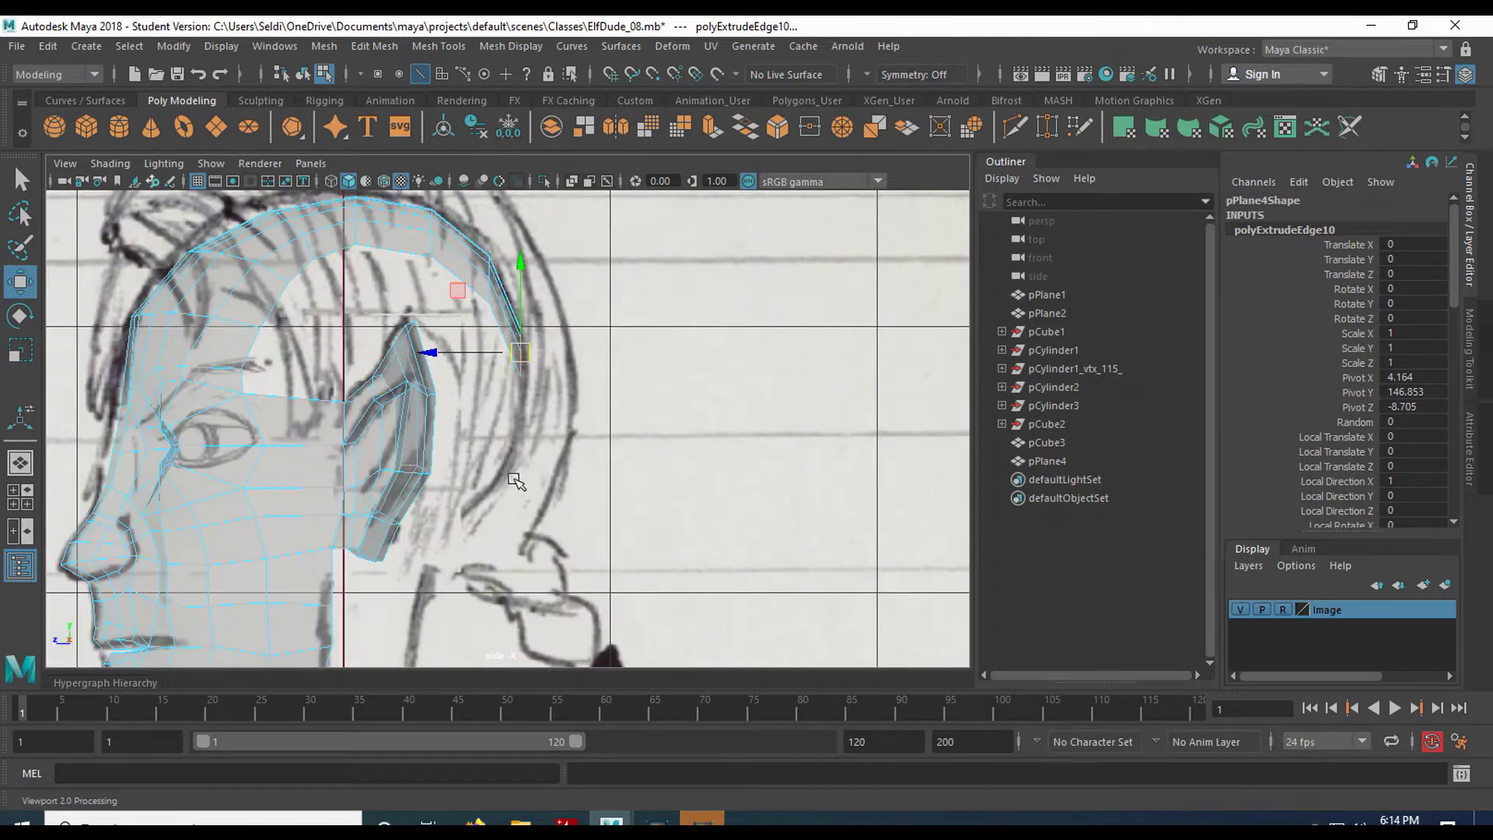
{"action": "scroll", "coordinate": [513, 468], "scroll_direction": "up", "scroll_amount": 2}
{"action": "middle_click_drag", "start_coordinate": [459, 363], "coordinate": [510, 517], "text": "alt"}
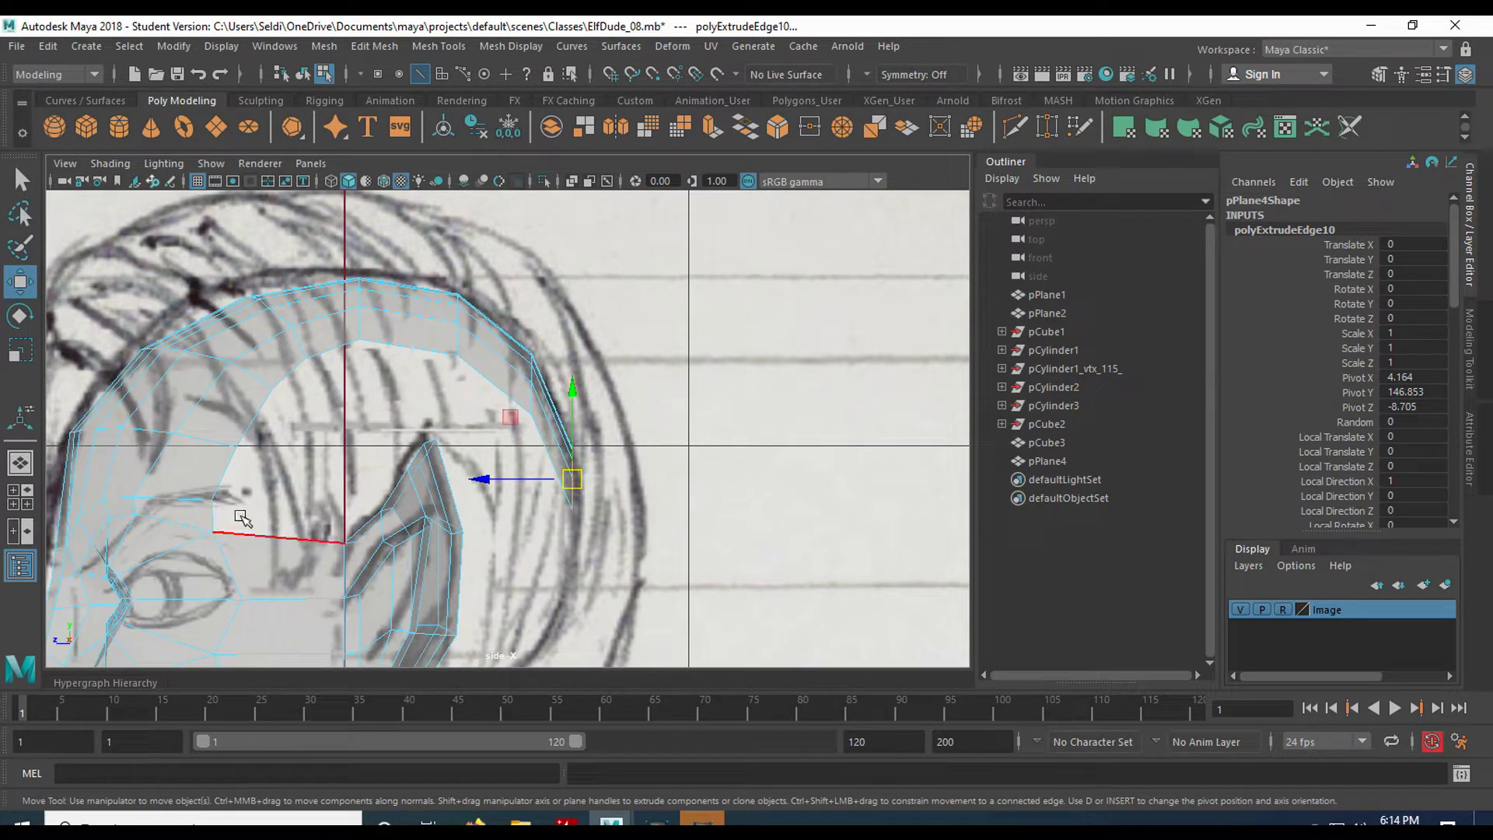
Select the front vertex of the ear's upper border beside the head opening and adjust its position along X
{"action": "key", "text": "space"}
{"action": "key", "text": "space"}
{"action": "scroll", "coordinate": [709, 426], "scroll_direction": "up", "scroll_amount": 4}
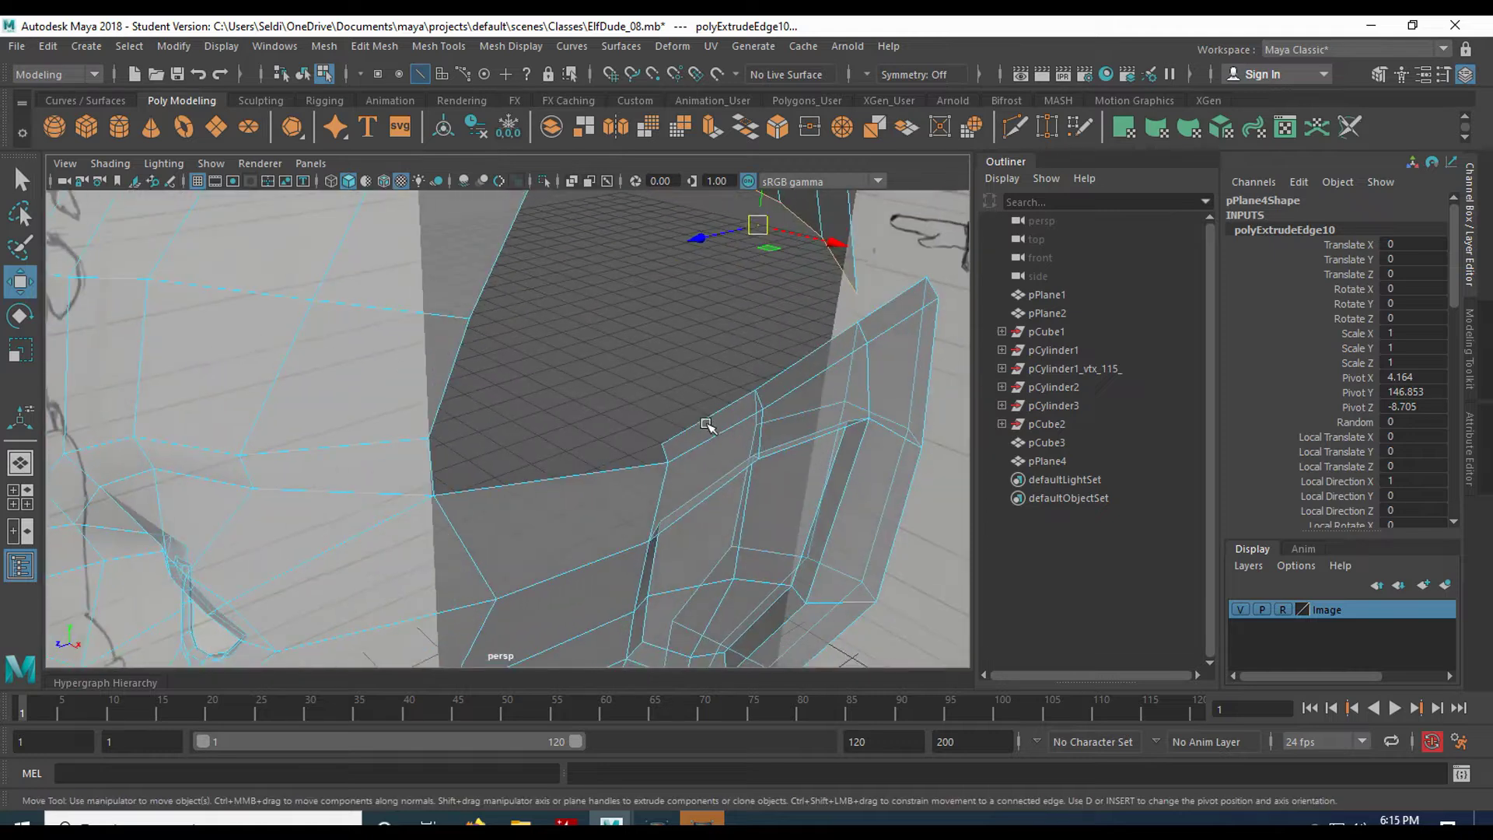
{"action": "middle_click_drag", "start_coordinate": [704, 407], "coordinate": [622, 490], "text": "alt"}
{"action": "mouse_move", "coordinate": [610, 508]}
{"action": "left_mouse_down", "text": "alt"}
{"action": "mouse_move", "coordinate": [683, 489]}
{"action": "mouse_move", "coordinate": [540, 506]}
{"action": "mouse_move", "coordinate": [574, 529]}
{"action": "left_mouse_up", "text": "alt"}
{"action": "right_click_drag", "start_coordinate": [624, 536], "coordinate": [561, 296]}
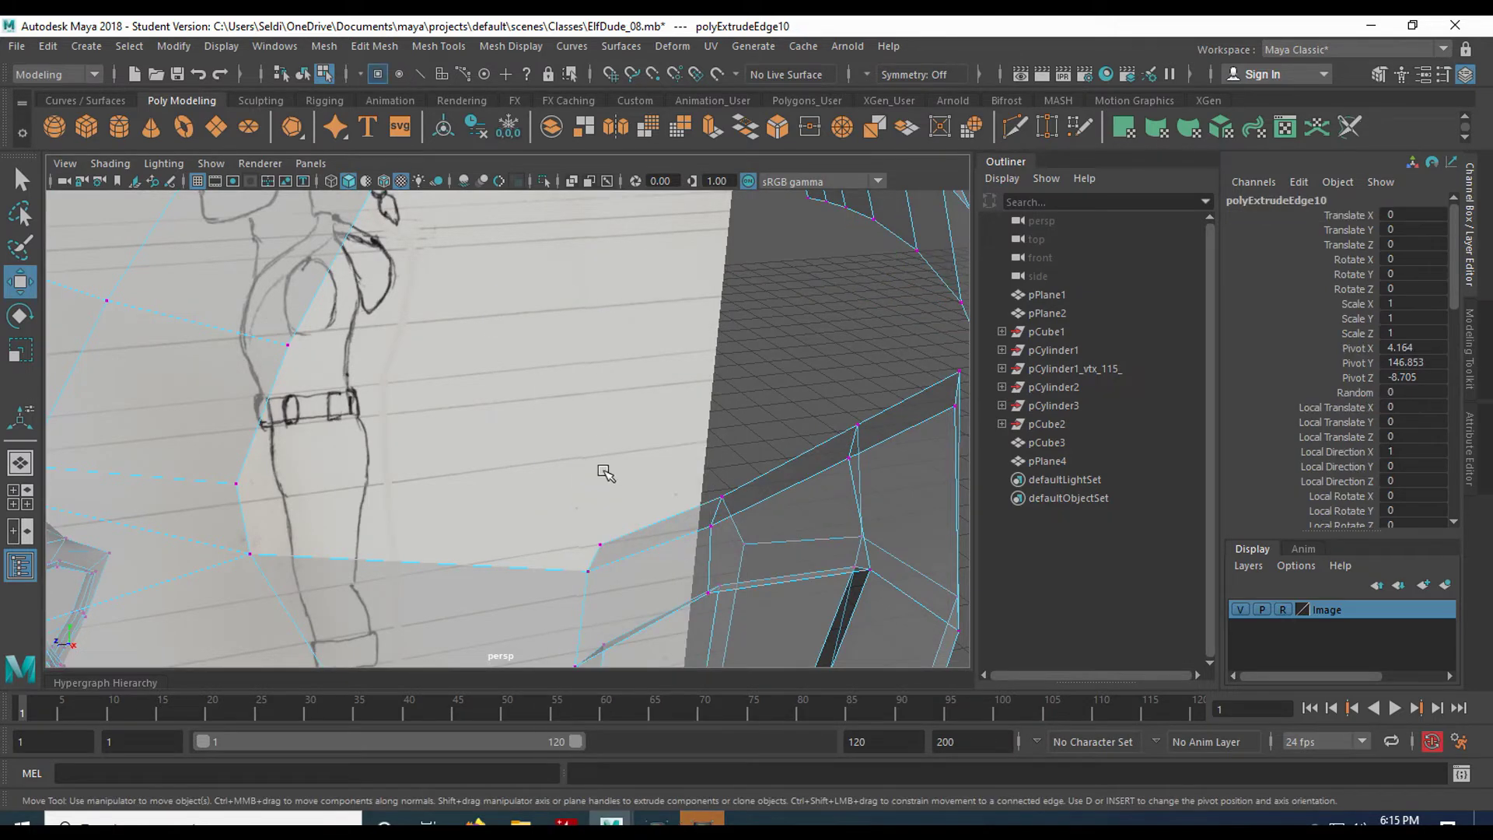
{"action": "left_click", "coordinate": [605, 546]}
{"action": "mouse_move", "coordinate": [510, 548]}
{"action": "left_mouse_down", "text": "alt"}
{"action": "mouse_move", "coordinate": [560, 497]}
{"action": "mouse_move", "coordinate": [716, 500]}
{"action": "left_mouse_up", "text": "alt"}
{"action": "mouse_move", "coordinate": [622, 378]}
{"action": "left_mouse_down", "text": "alt"}
{"action": "mouse_move", "coordinate": [676, 435]}
{"action": "mouse_move", "coordinate": [533, 413]}
{"action": "mouse_move", "coordinate": [490, 427]}
{"action": "mouse_move", "coordinate": [468, 462]}
{"action": "mouse_move", "coordinate": [442, 436]}
{"action": "mouse_move", "coordinate": [493, 460]}
{"action": "mouse_move", "coordinate": [627, 407]}
{"action": "mouse_move", "coordinate": [692, 482]}
{"action": "mouse_move", "coordinate": [700, 466]}
{"action": "mouse_move", "coordinate": [609, 506]}
{"action": "mouse_move", "coordinate": [585, 498]}
{"action": "left_mouse_up", "text": "alt"}
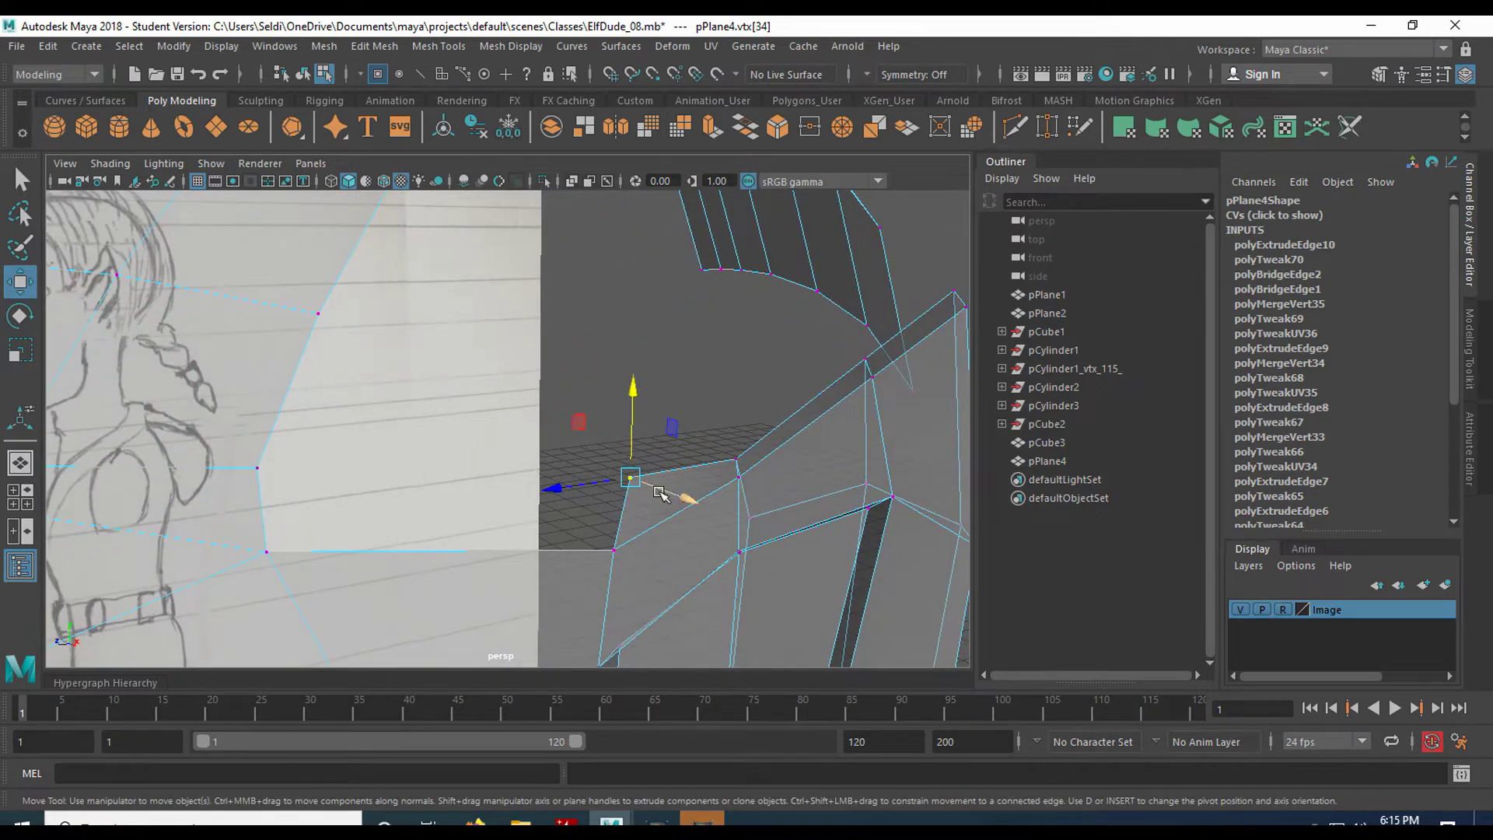
{"action": "left_click_drag", "start_coordinate": [684, 500], "coordinate": [690, 503]}
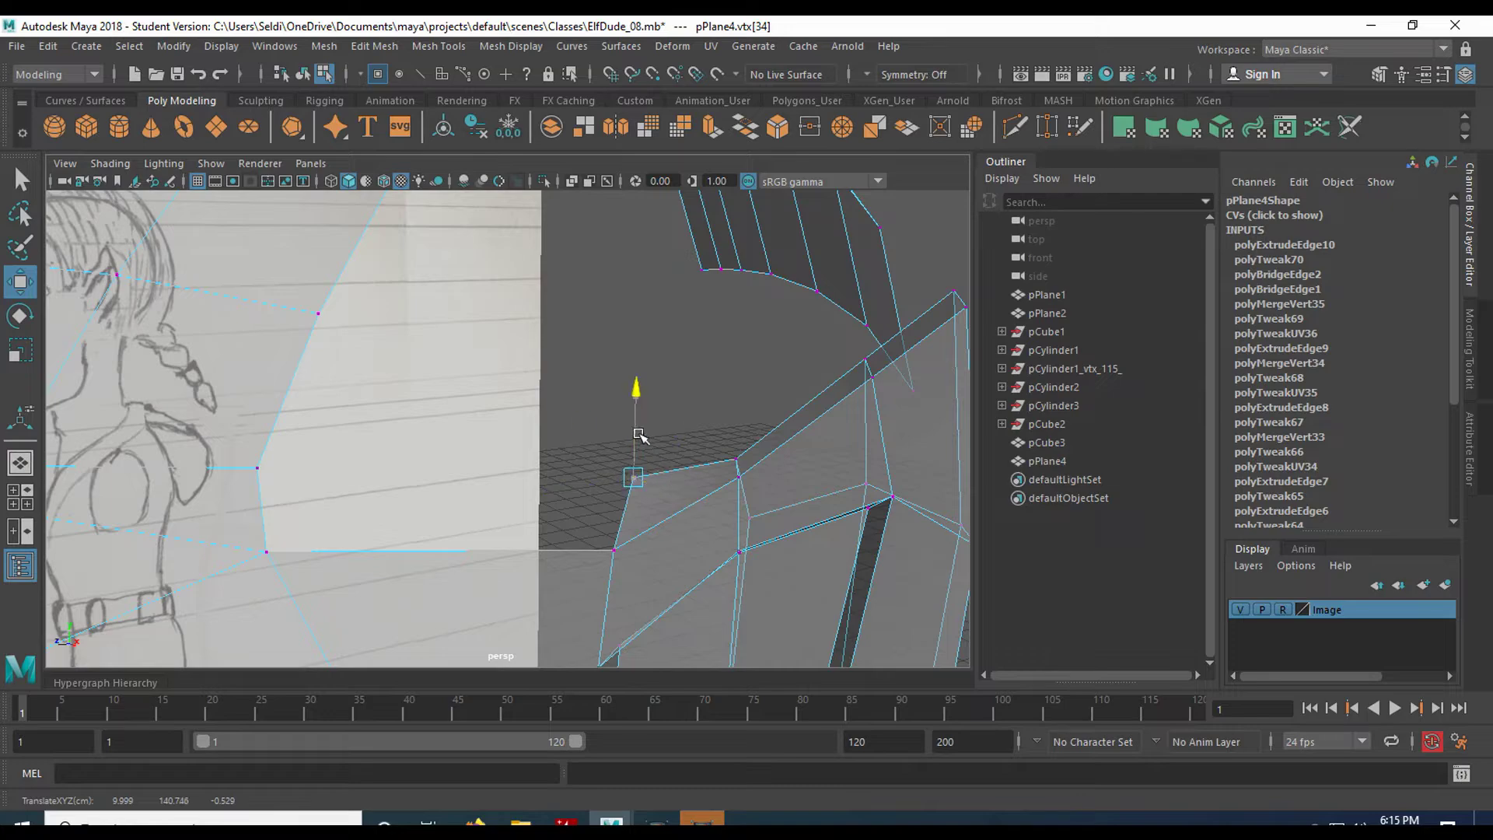
{"action": "left_click_drag", "start_coordinate": [635, 420], "coordinate": [666, 473], "text": "alt"}
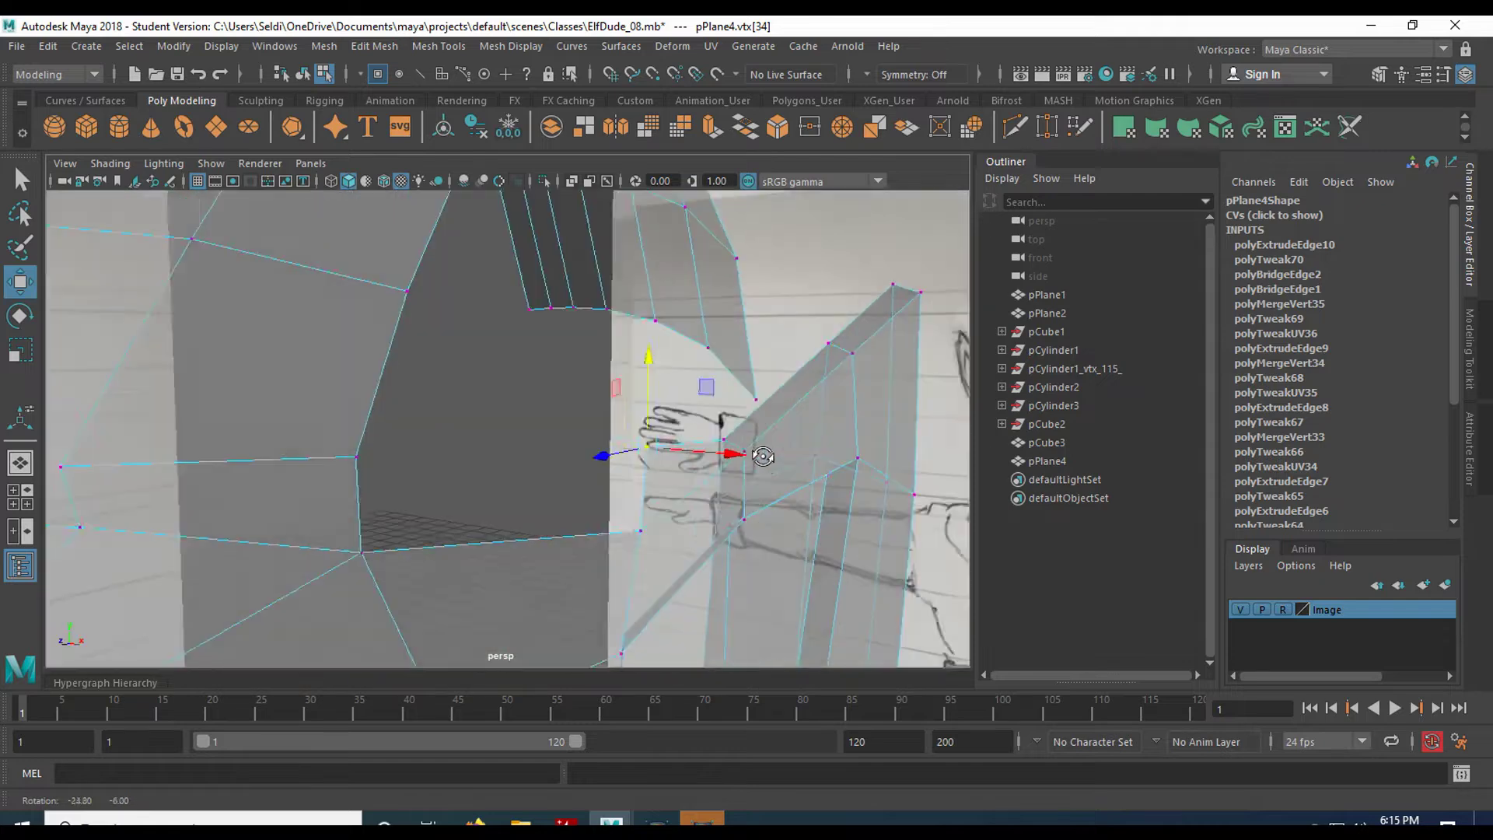
{"action": "mouse_move", "coordinate": [762, 456]}
{"action": "left_mouse_down", "text": "alt"}
{"action": "mouse_move", "coordinate": [787, 461]}
{"action": "mouse_move", "coordinate": [526, 426]}
{"action": "mouse_move", "coordinate": [632, 410]}
{"action": "mouse_move", "coordinate": [614, 480]}
{"action": "mouse_move", "coordinate": [618, 380]}
{"action": "left_mouse_up", "text": "alt"}
{"action": "mouse_move", "coordinate": [675, 325]}
{"action": "left_mouse_down", "text": "alt"}
{"action": "mouse_move", "coordinate": [617, 381]}
{"action": "mouse_move", "coordinate": [491, 409]}
{"action": "mouse_move", "coordinate": [336, 417]}
{"action": "mouse_move", "coordinate": [567, 406]}
{"action": "mouse_move", "coordinate": [599, 422]}
{"action": "left_mouse_up", "text": "alt"}
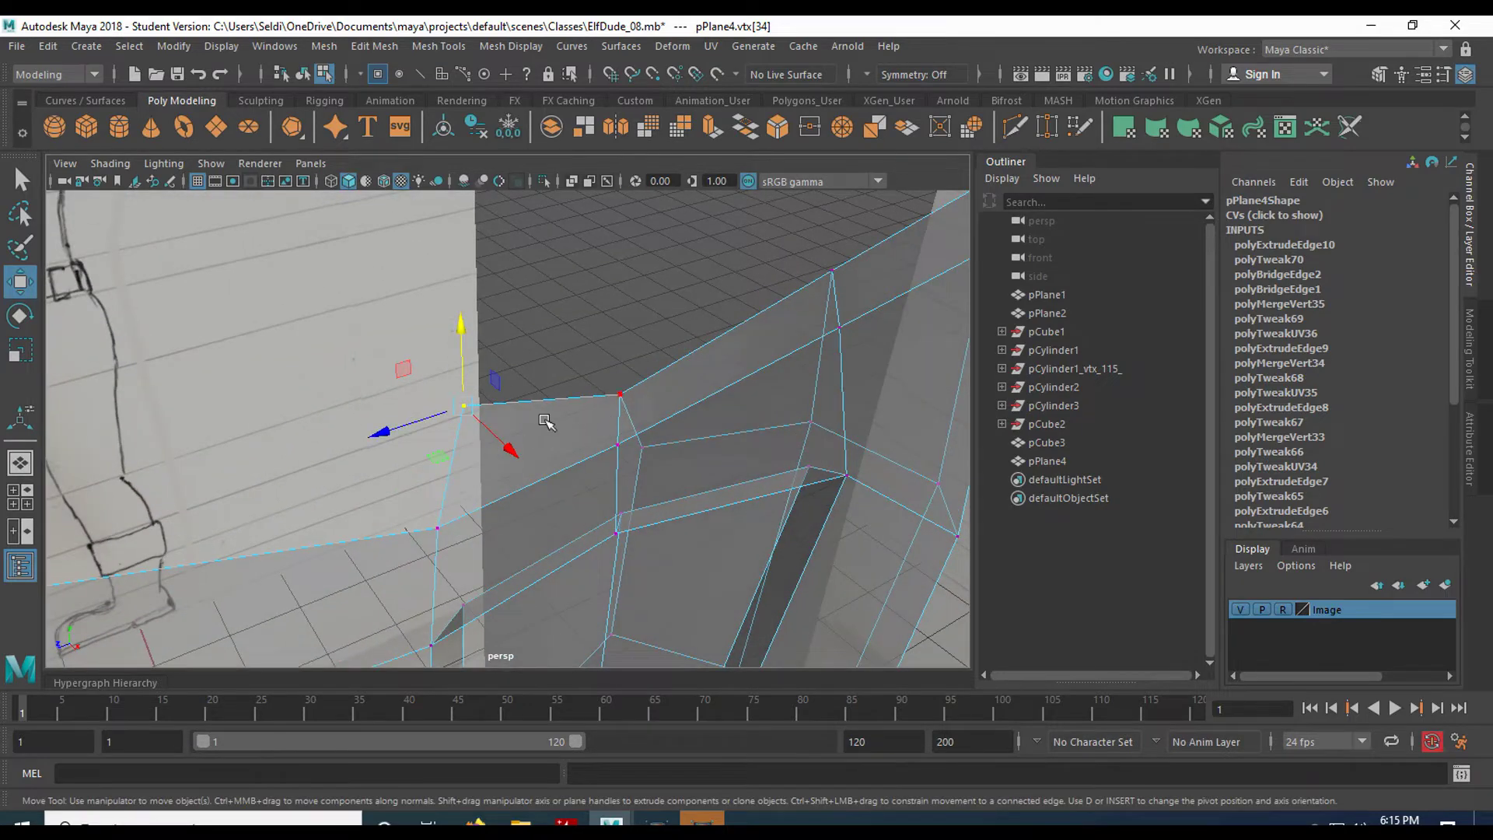
Bridge the short upright edge at the front of the head's side opening to the short edge at the ear's upper front
{"action": "mouse_move", "coordinate": [406, 335]}
{"action": "left_mouse_down", "text": "alt"}
{"action": "mouse_move", "coordinate": [480, 301]}
{"action": "mouse_move", "coordinate": [432, 321]}
{"action": "mouse_move", "coordinate": [434, 296]}
{"action": "mouse_move", "coordinate": [506, 399]}
{"action": "mouse_move", "coordinate": [463, 404]}
{"action": "mouse_move", "coordinate": [436, 384]}
{"action": "mouse_move", "coordinate": [556, 414]}
{"action": "mouse_move", "coordinate": [526, 384]}
{"action": "mouse_move", "coordinate": [550, 333]}
{"action": "mouse_move", "coordinate": [448, 451]}
{"action": "left_mouse_up", "text": "alt"}
{"action": "right_click_drag", "start_coordinate": [448, 451], "coordinate": [445, 245]}
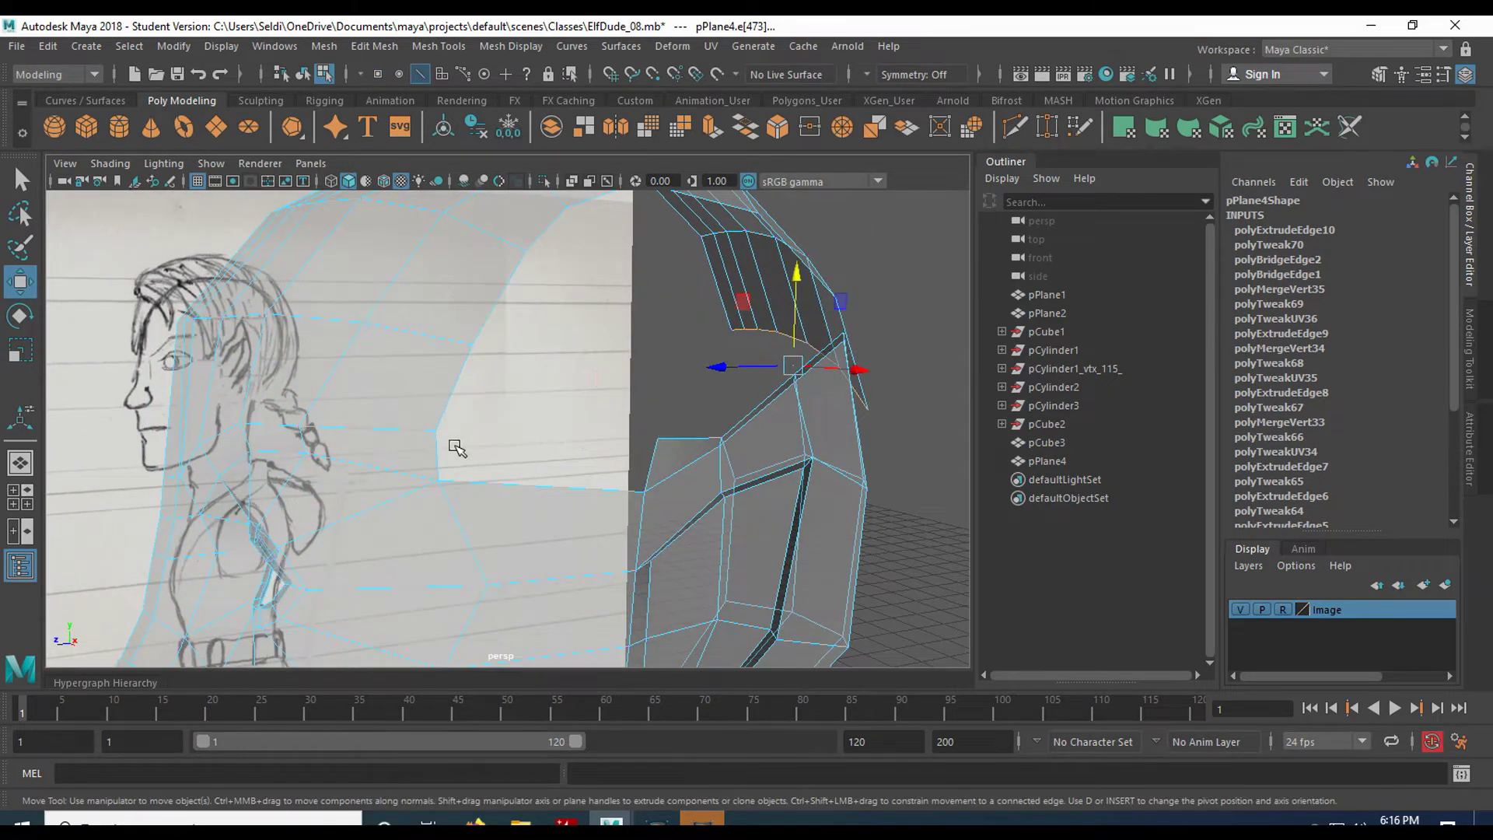
{"action": "left_click", "coordinate": [439, 458]}
{"action": "left_click", "coordinate": [656, 466], "text": "shift"}
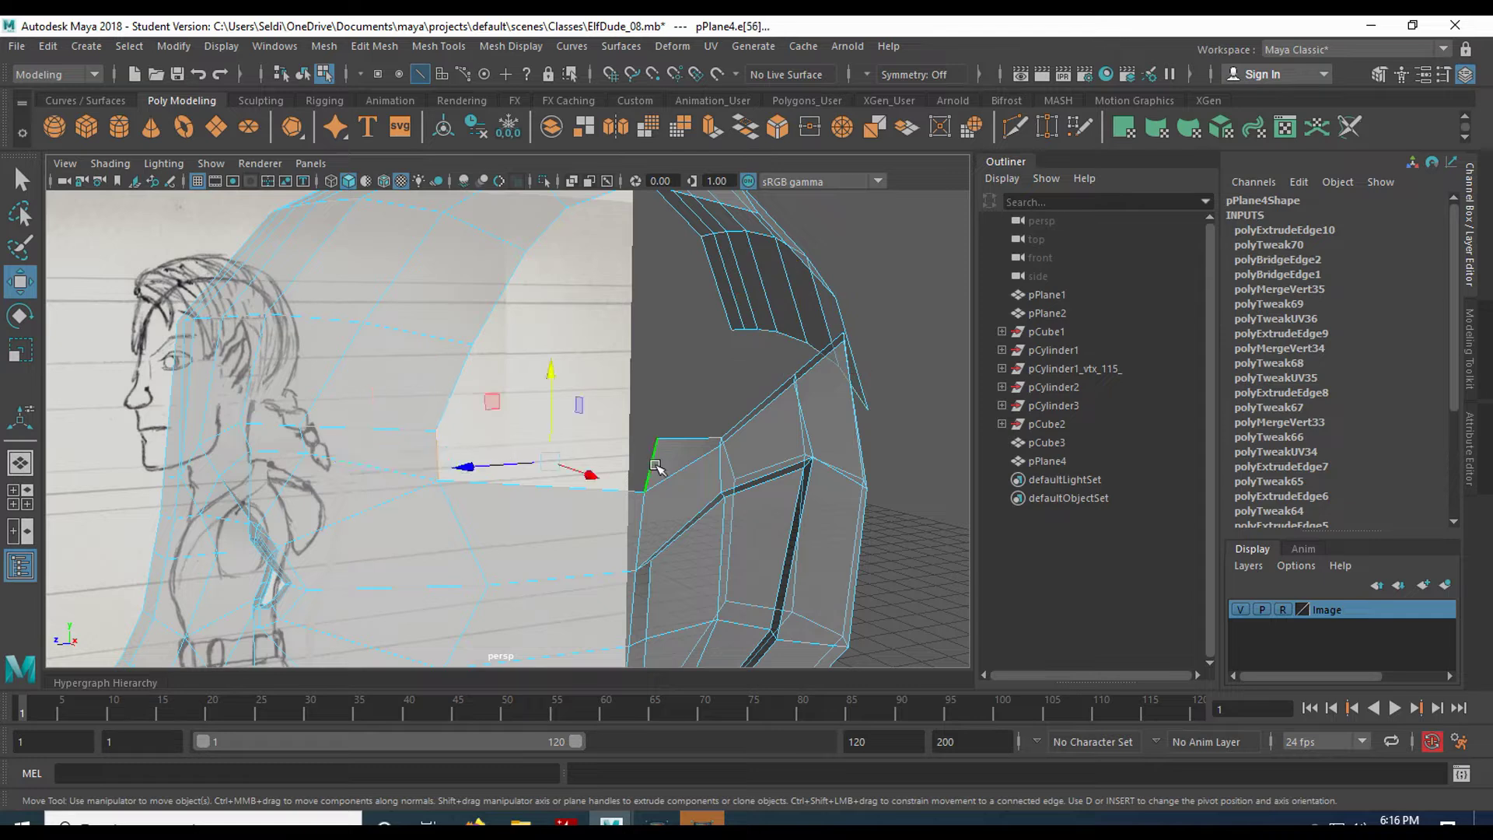
{"action": "right_click_drag", "start_coordinate": [655, 466], "coordinate": [655, 689], "text": "shift"}
Select the crown's lower border edges above the head's side opening, extrude them and move the new edges straight down
{"action": "mouse_move", "coordinate": [684, 425]}
{"action": "left_mouse_down", "text": "alt"}
{"action": "mouse_move", "coordinate": [581, 386]}
{"action": "mouse_move", "coordinate": [660, 420]}
{"action": "left_mouse_up", "text": "alt"}
{"action": "middle_click_drag", "start_coordinate": [631, 398], "coordinate": [600, 494], "text": "alt"}
{"action": "mouse_move", "coordinate": [600, 494]}
{"action": "left_mouse_down", "text": "alt"}
{"action": "mouse_move", "coordinate": [513, 496]}
{"action": "mouse_move", "coordinate": [592, 514]}
{"action": "left_mouse_up", "text": "alt"}
{"action": "left_click", "coordinate": [530, 317]}
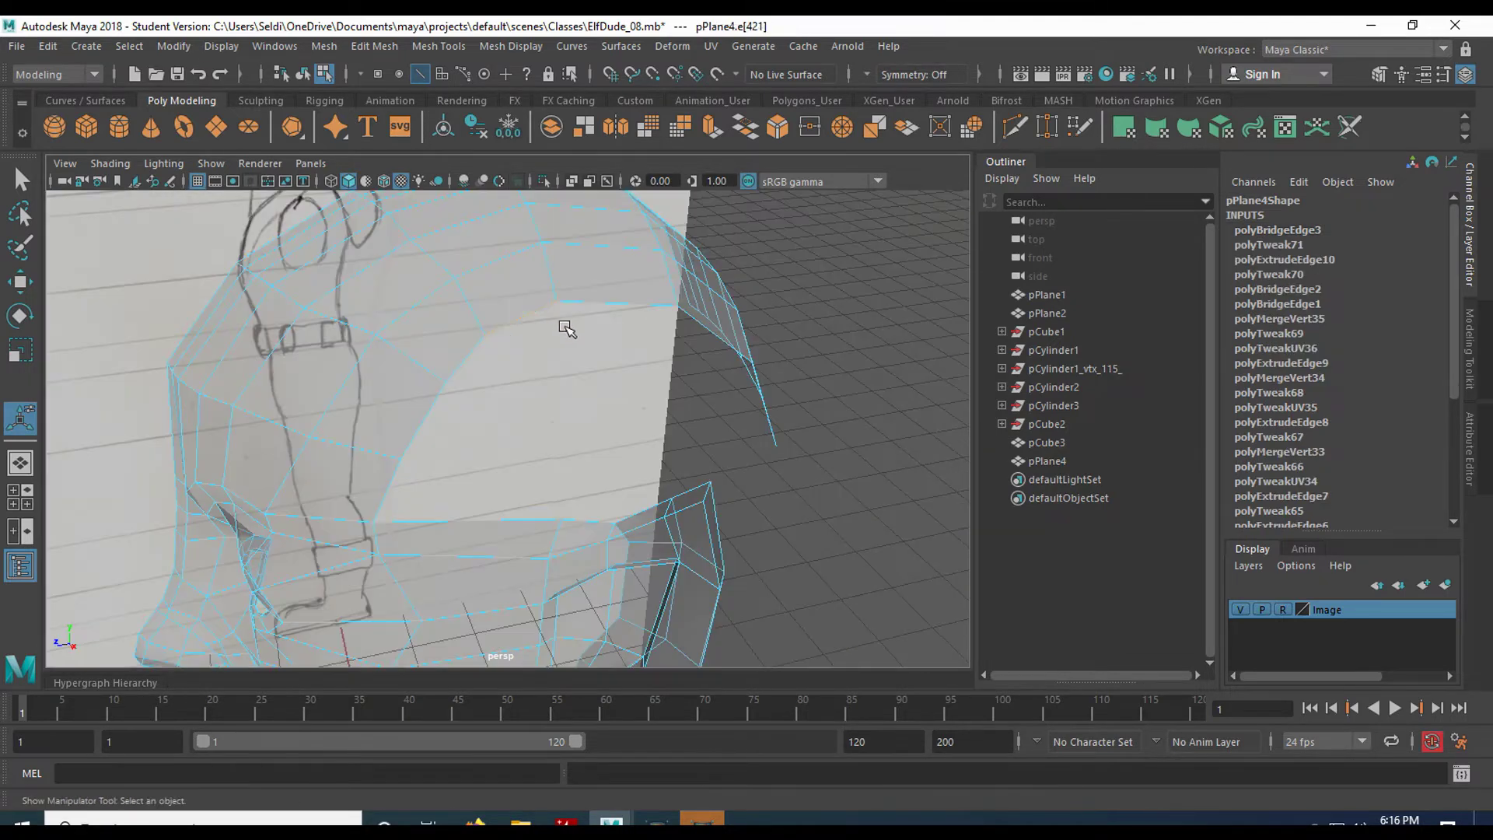
{"action": "left_click", "coordinate": [602, 307], "text": "shift"}
{"action": "left_click", "coordinate": [483, 348], "text": "shift"}
{"action": "left_click", "coordinate": [691, 315], "text": "shift"}
{"action": "mouse_move", "coordinate": [713, 406]}
{"action": "left_mouse_down", "text": "alt"}
{"action": "mouse_move", "coordinate": [520, 384]}
{"action": "mouse_move", "coordinate": [617, 394]}
{"action": "mouse_move", "coordinate": [683, 379]}
{"action": "mouse_move", "coordinate": [667, 383]}
{"action": "left_mouse_up", "text": "alt"}
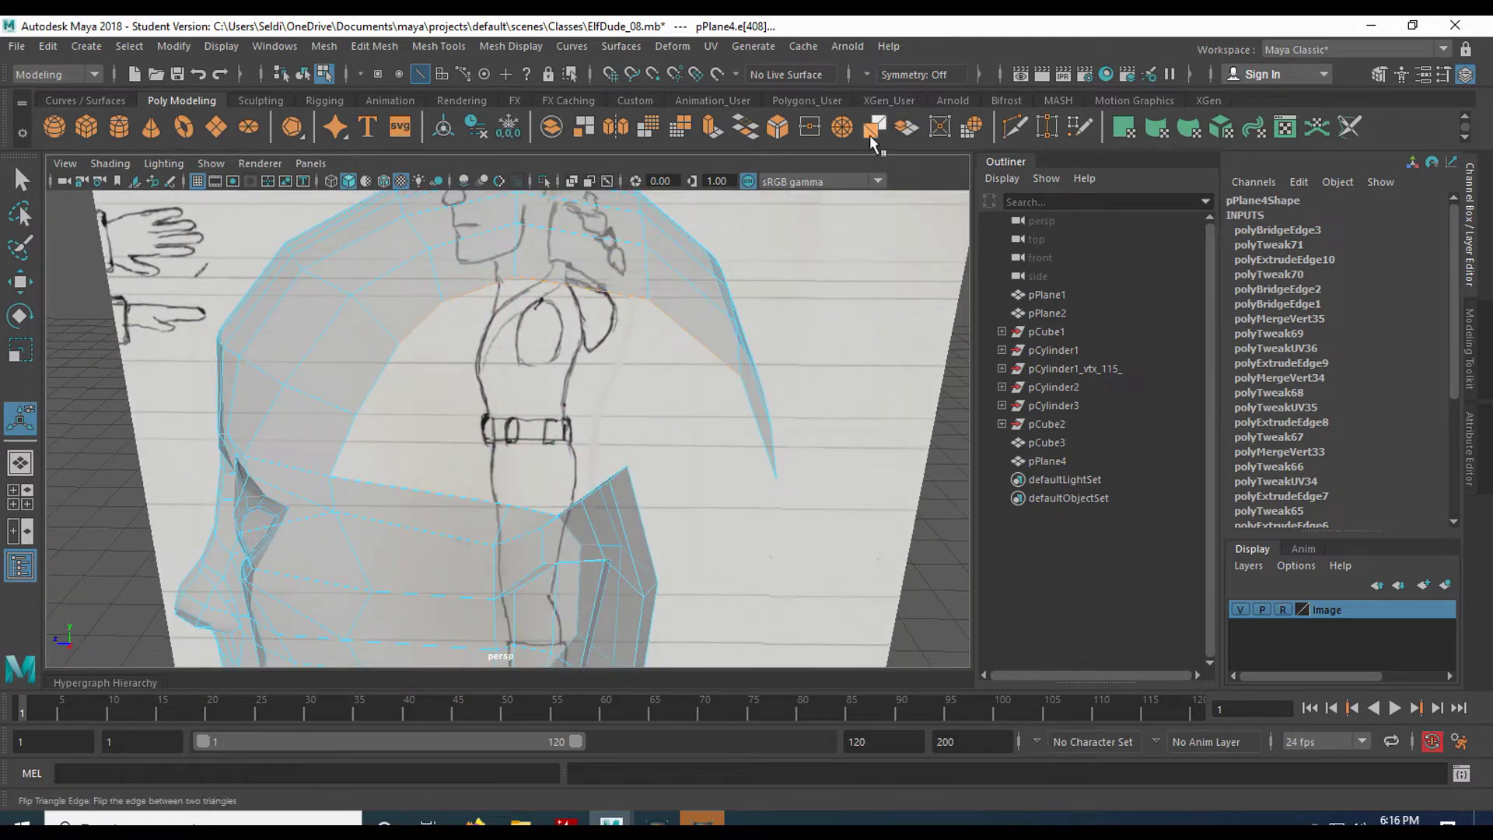
{"action": "left_click_drag", "start_coordinate": [673, 307], "coordinate": [756, 316], "text": "alt"}
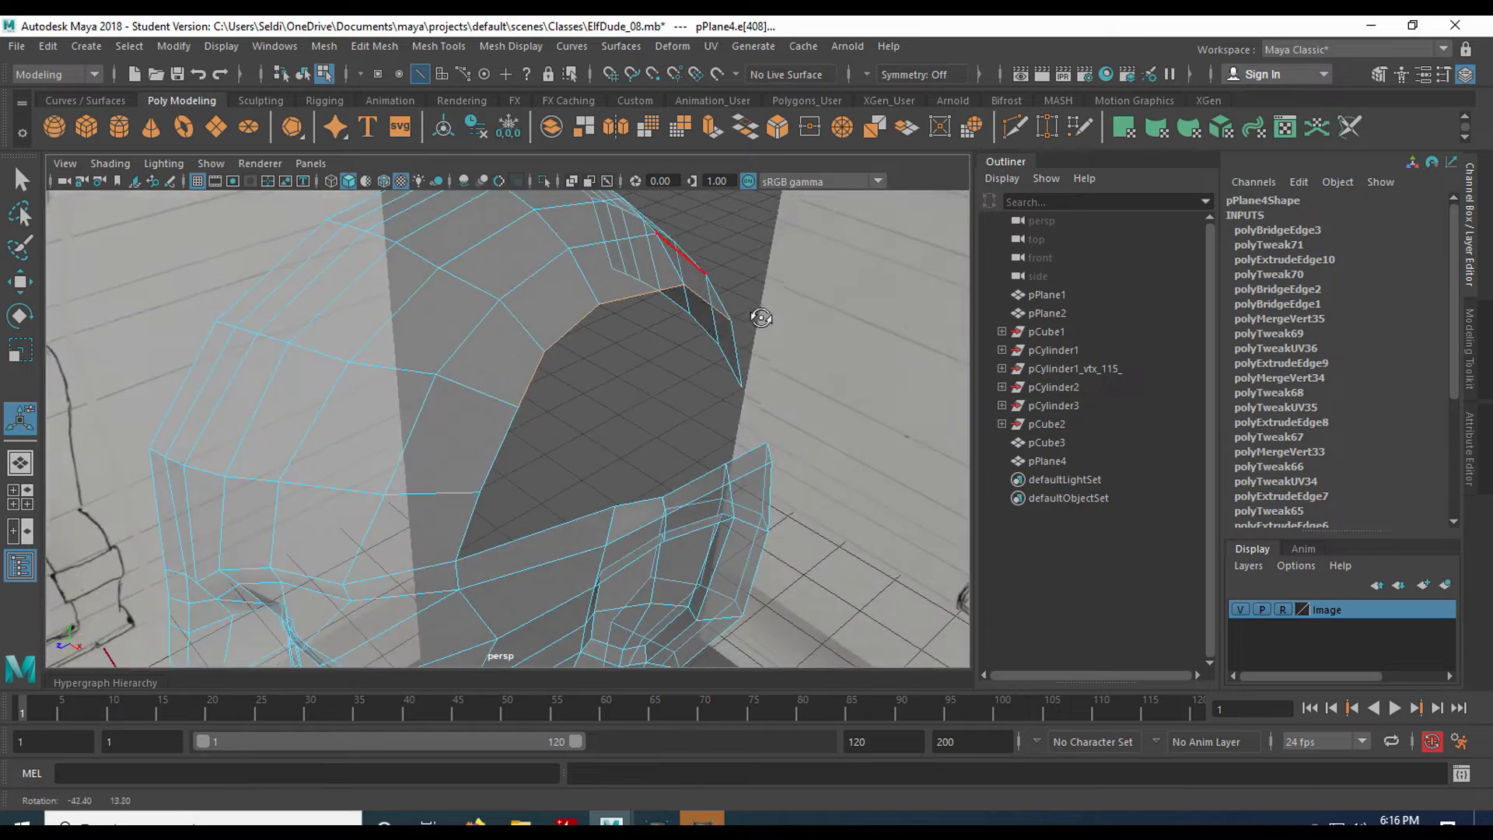
{"action": "left_click_drag", "start_coordinate": [665, 359], "coordinate": [632, 342], "text": "alt"}
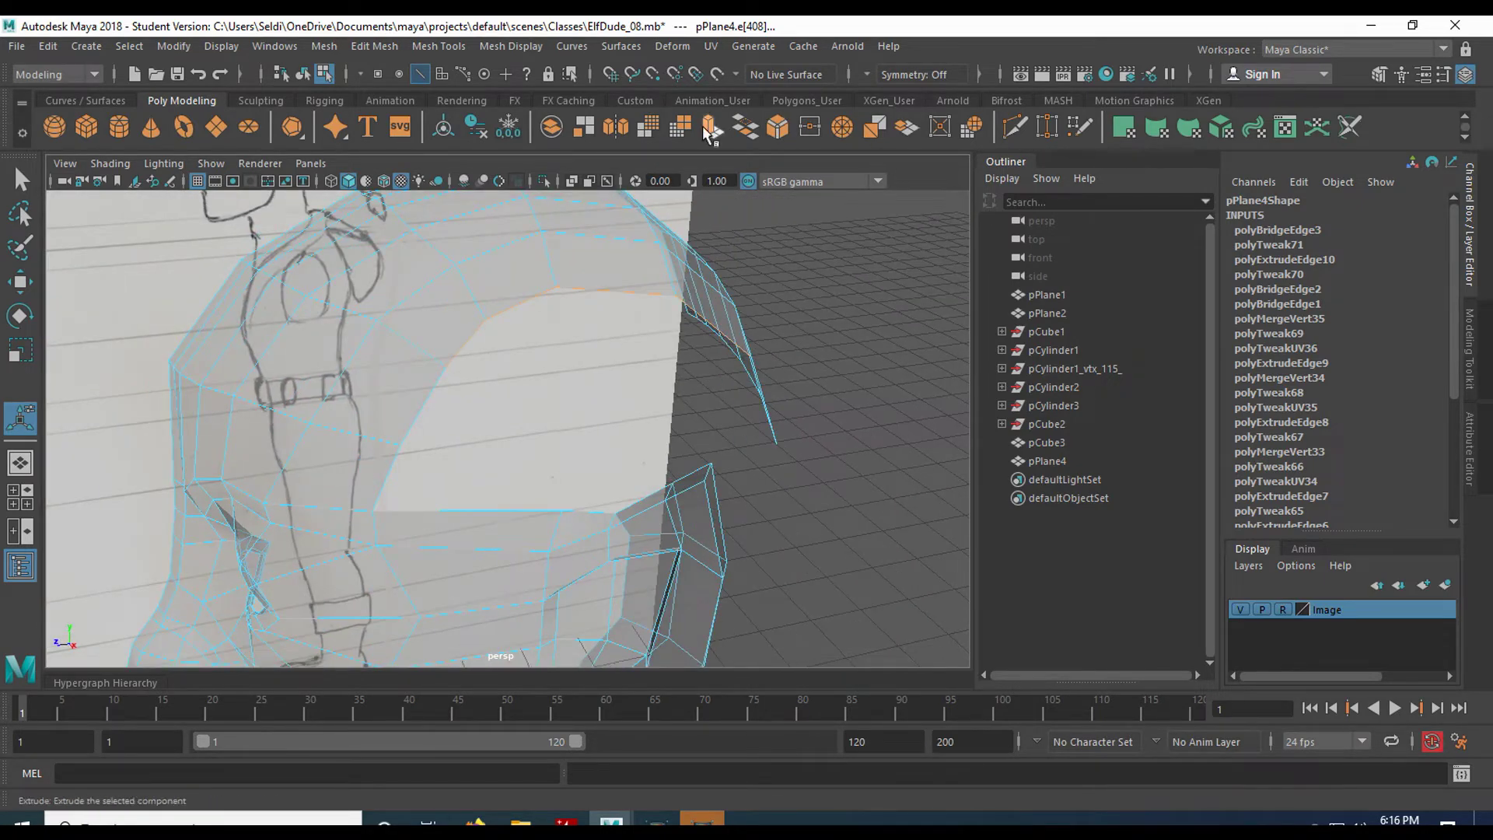
{"action": "left_click", "coordinate": [732, 145]}
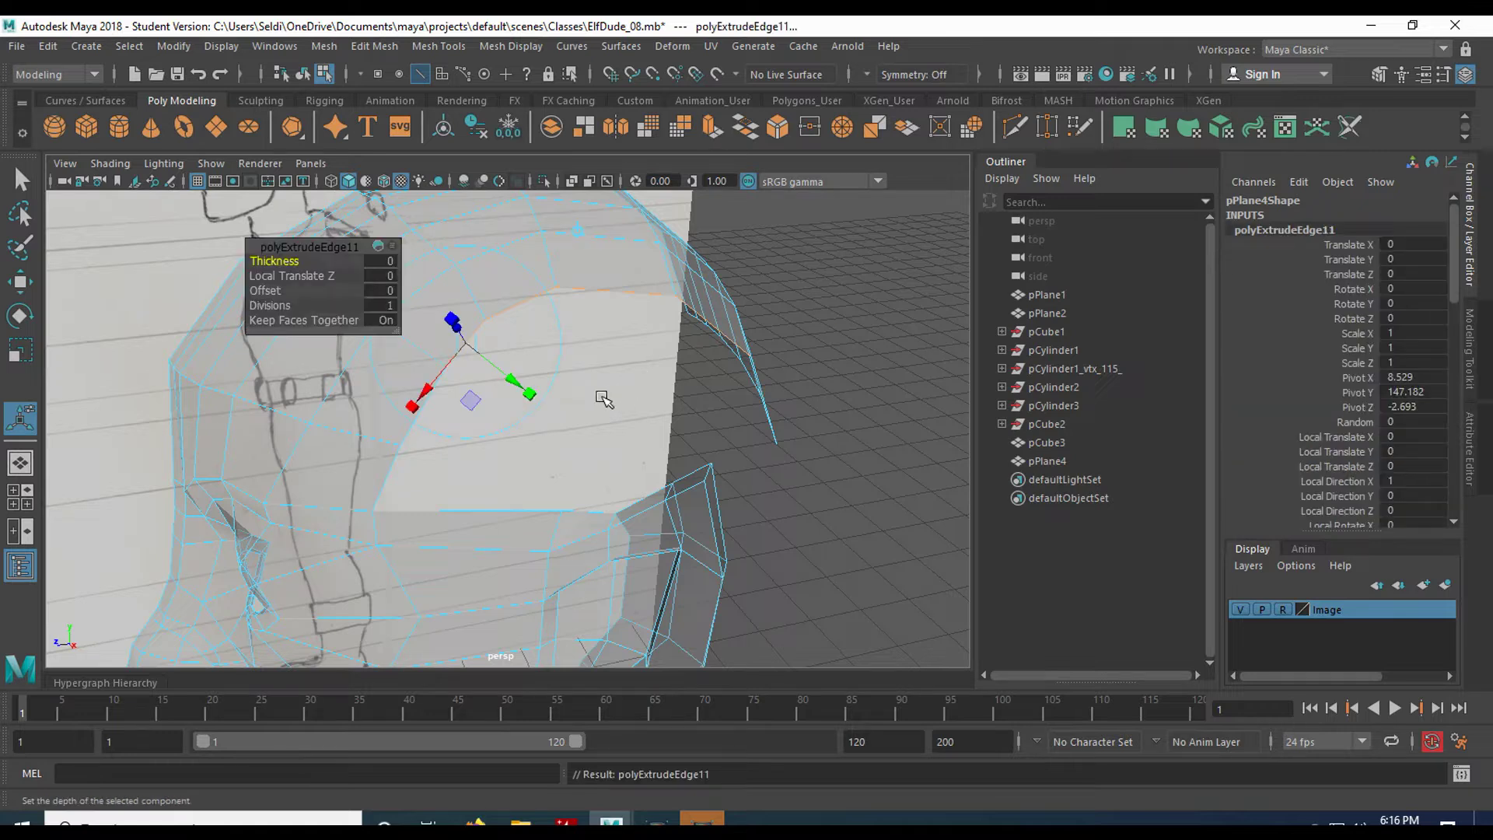
{"action": "key", "text": "w"}
{"action": "left_click_drag", "start_coordinate": [613, 243], "coordinate": [613, 362]}
Shift the extruded edges slightly outward along X in the front view, towards the ear
{"action": "key", "text": "space"}
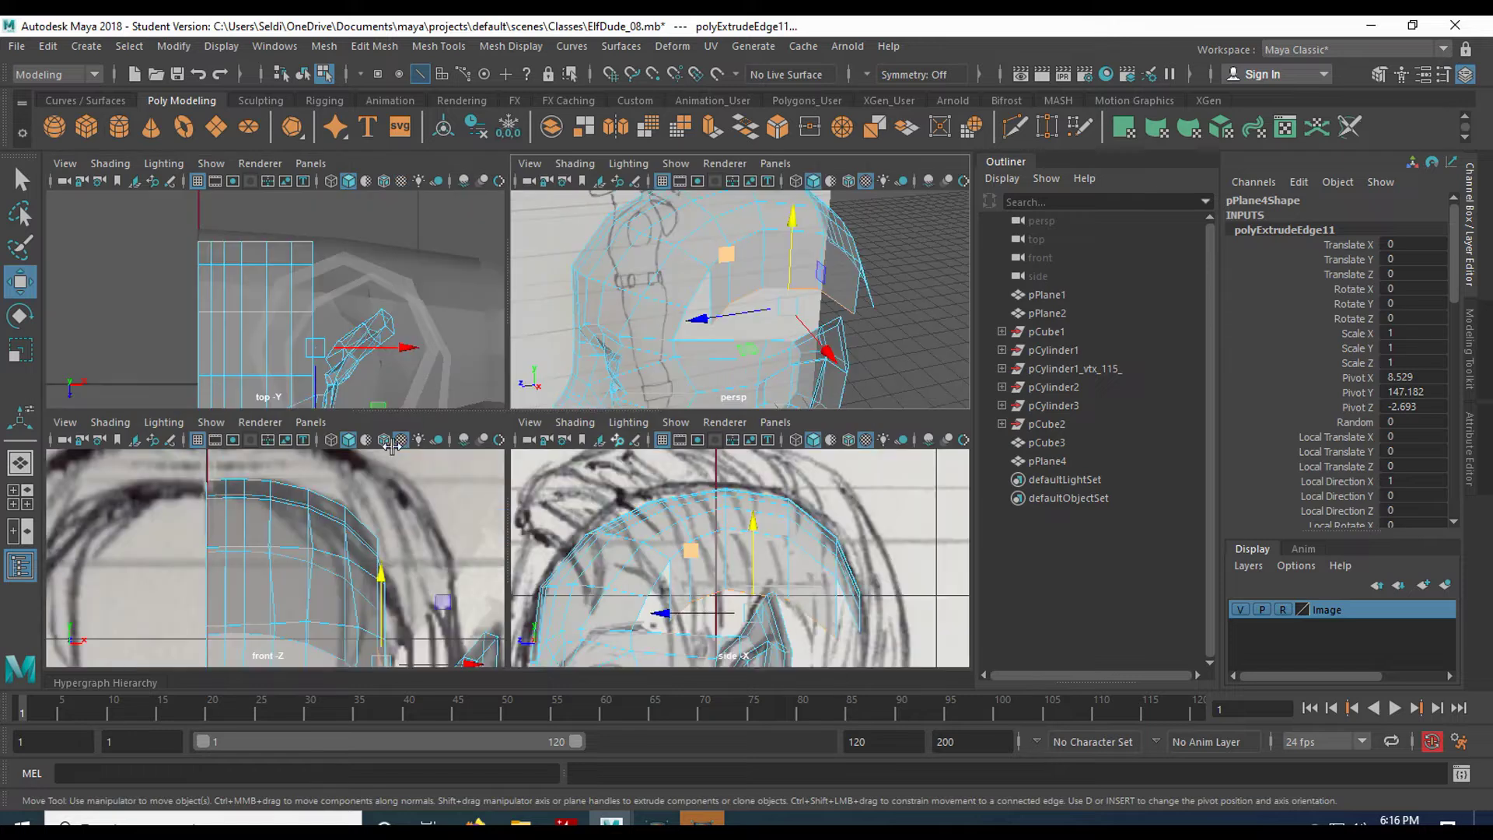
{"action": "key", "text": "space"}
{"action": "scroll", "coordinate": [539, 529], "scroll_direction": "down", "scroll_amount": 1}
{"action": "middle_click_drag", "start_coordinate": [536, 530], "coordinate": [364, 310], "text": "alt"}
{"action": "left_click_drag", "start_coordinate": [616, 389], "coordinate": [626, 387]}
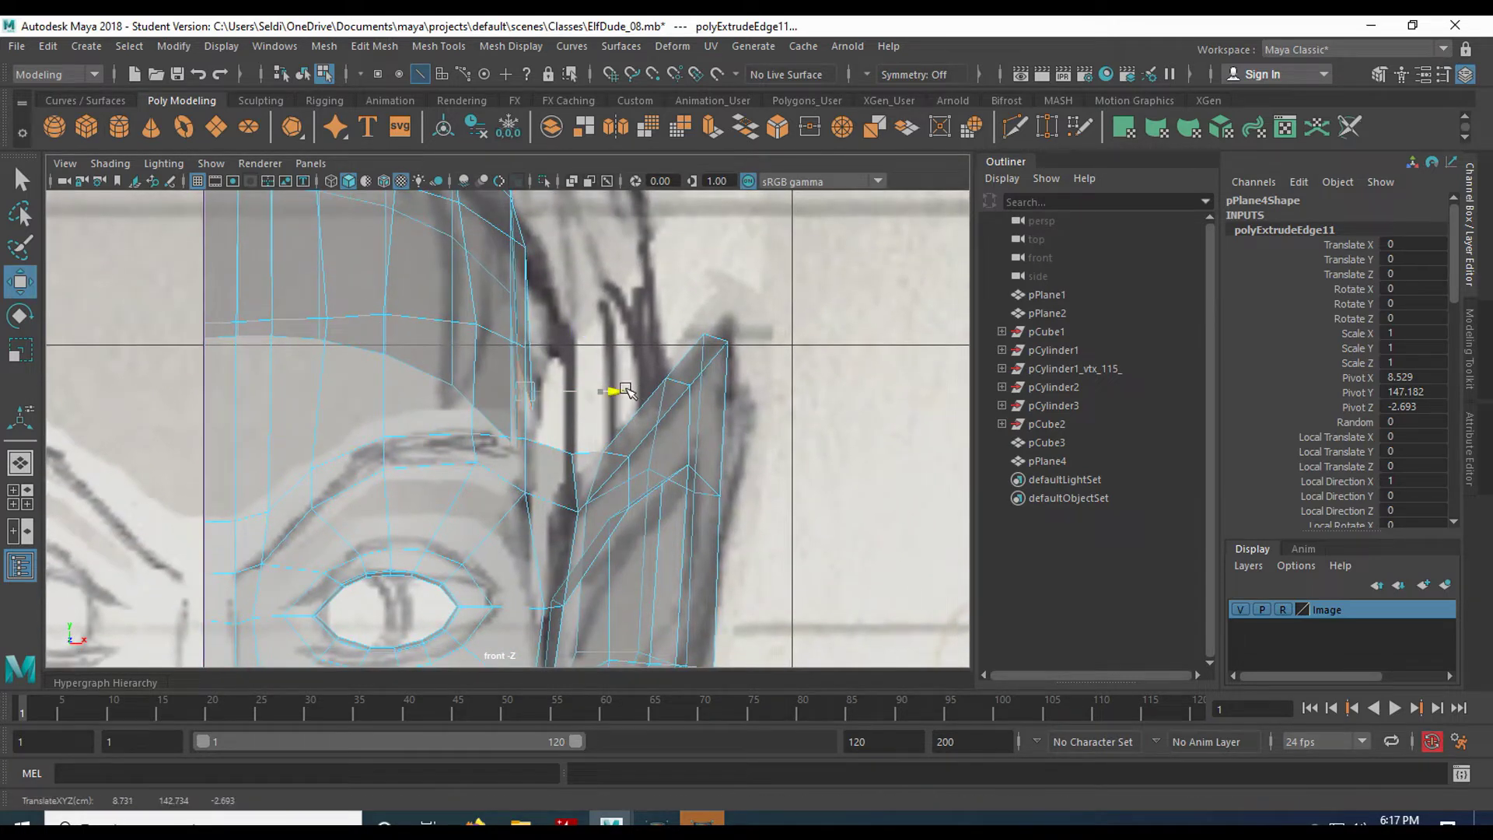
{"action": "key", "text": "space"}
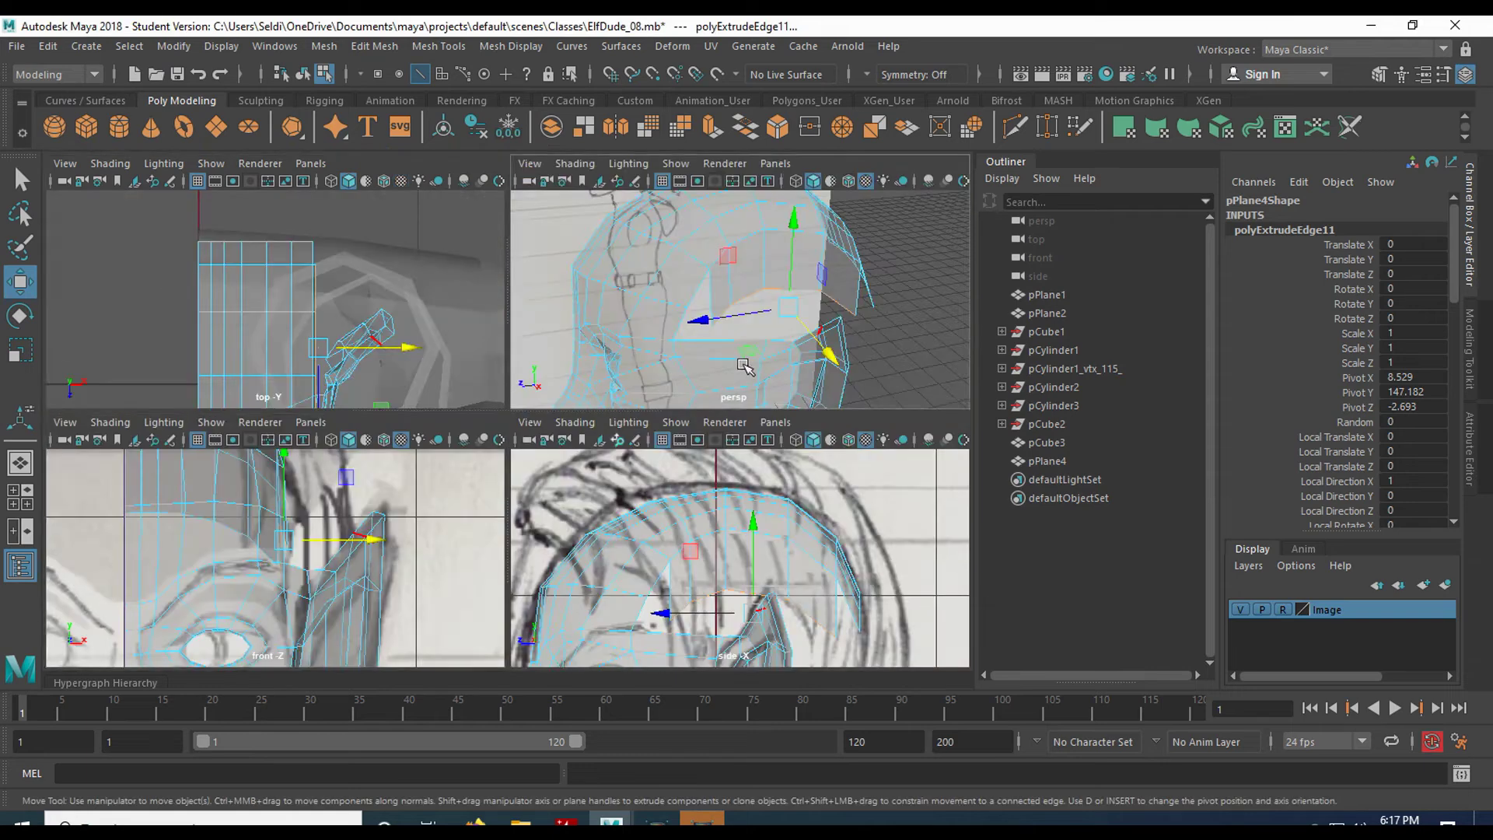
{"action": "key", "text": "space"}
{"action": "left_click_drag", "start_coordinate": [643, 413], "coordinate": [720, 343], "text": "alt"}
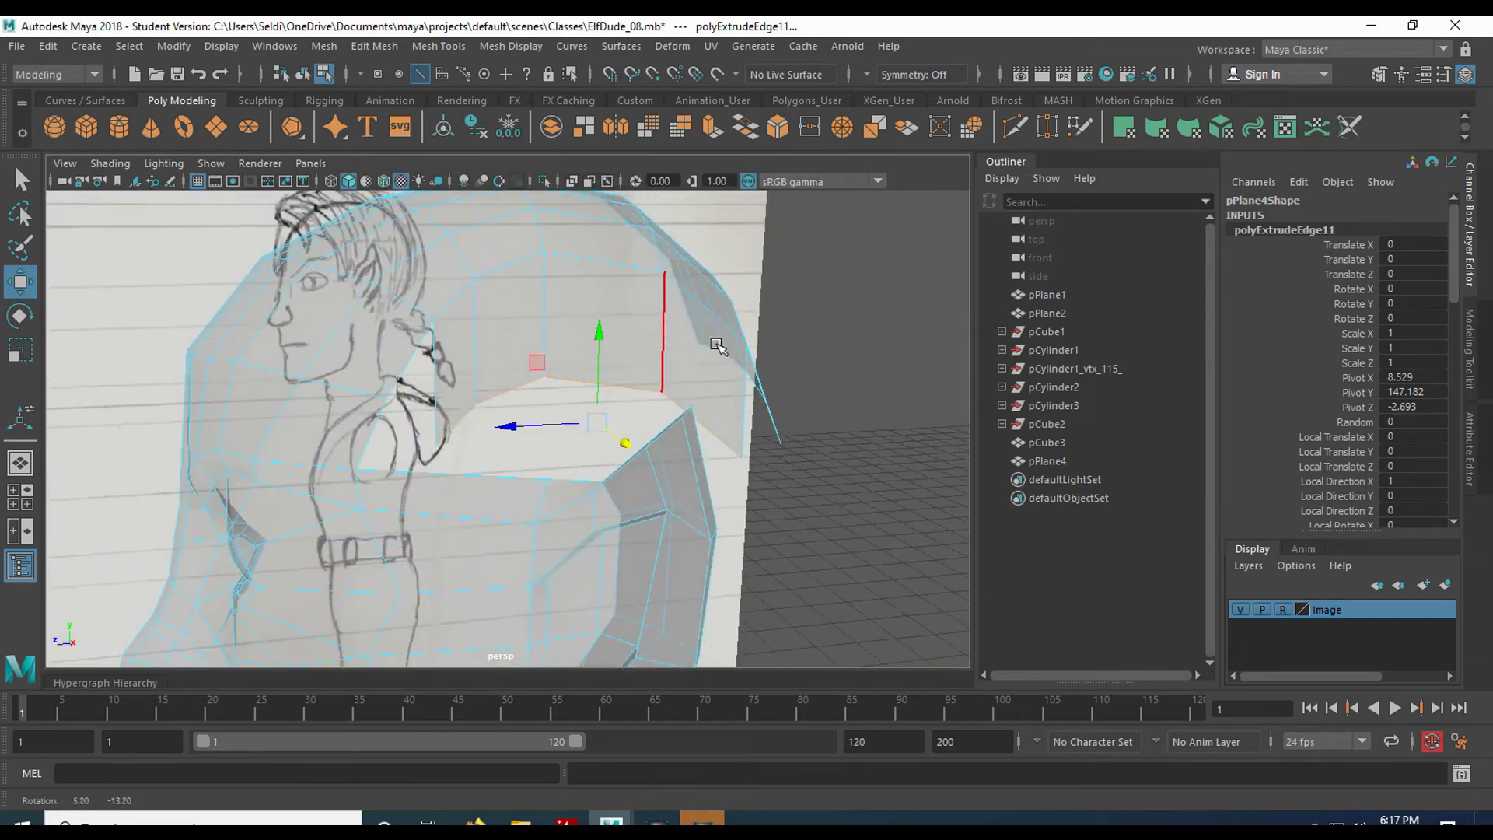
Open the lambert1 material of the head mesh and remove its transparency completely
{"action": "scroll", "coordinate": [449, 306], "scroll_direction": "up", "scroll_amount": 2}
{"action": "middle_click_drag", "start_coordinate": [449, 306], "coordinate": [461, 352], "text": "alt"}
{"action": "left_click_drag", "start_coordinate": [461, 352], "coordinate": [533, 354], "text": "alt"}
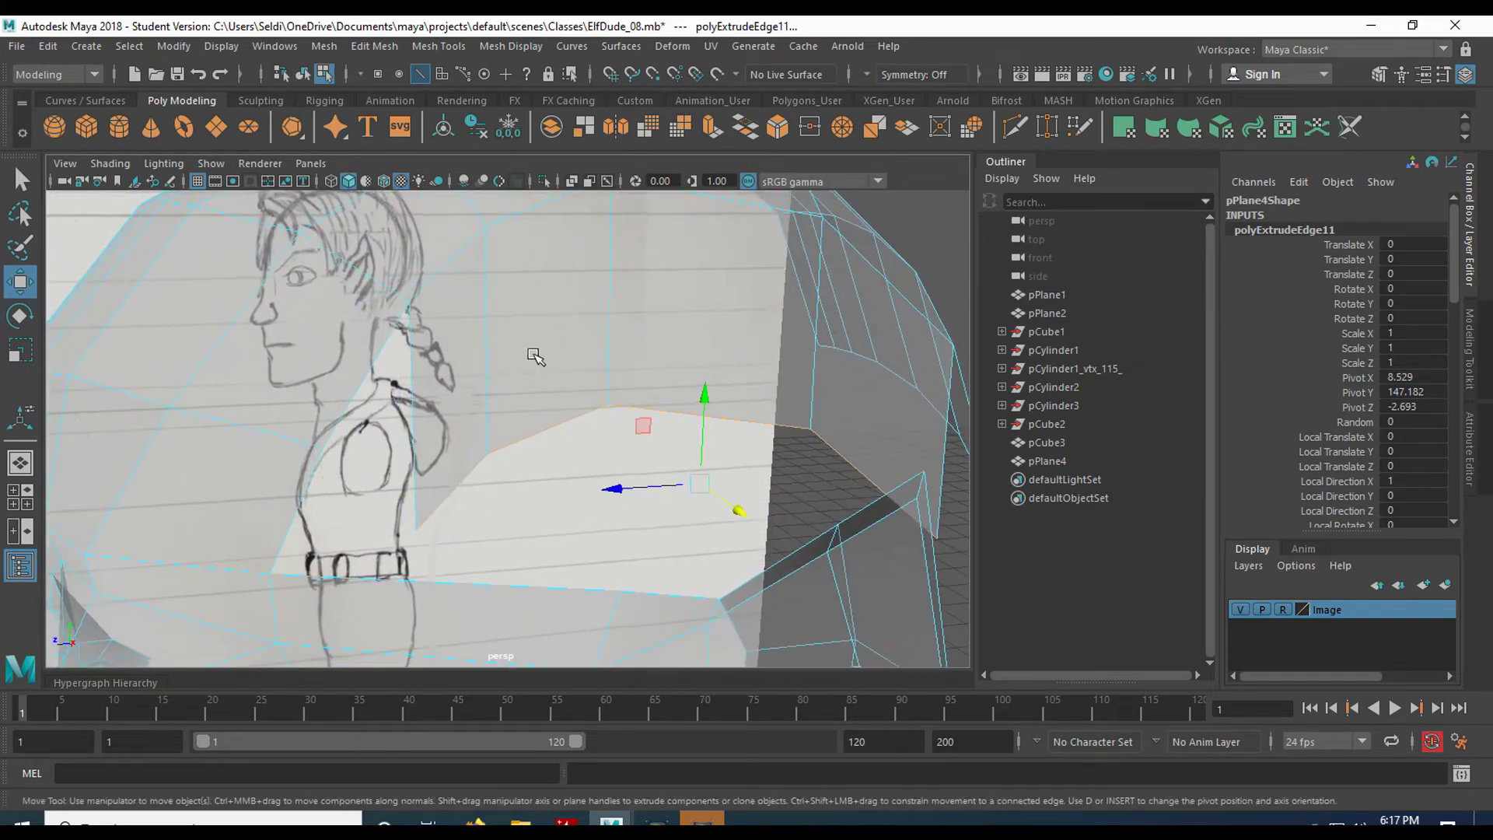
{"action": "right_click", "coordinate": [520, 308]}
{"action": "right_click_drag", "start_coordinate": [520, 307], "coordinate": [597, 260]}
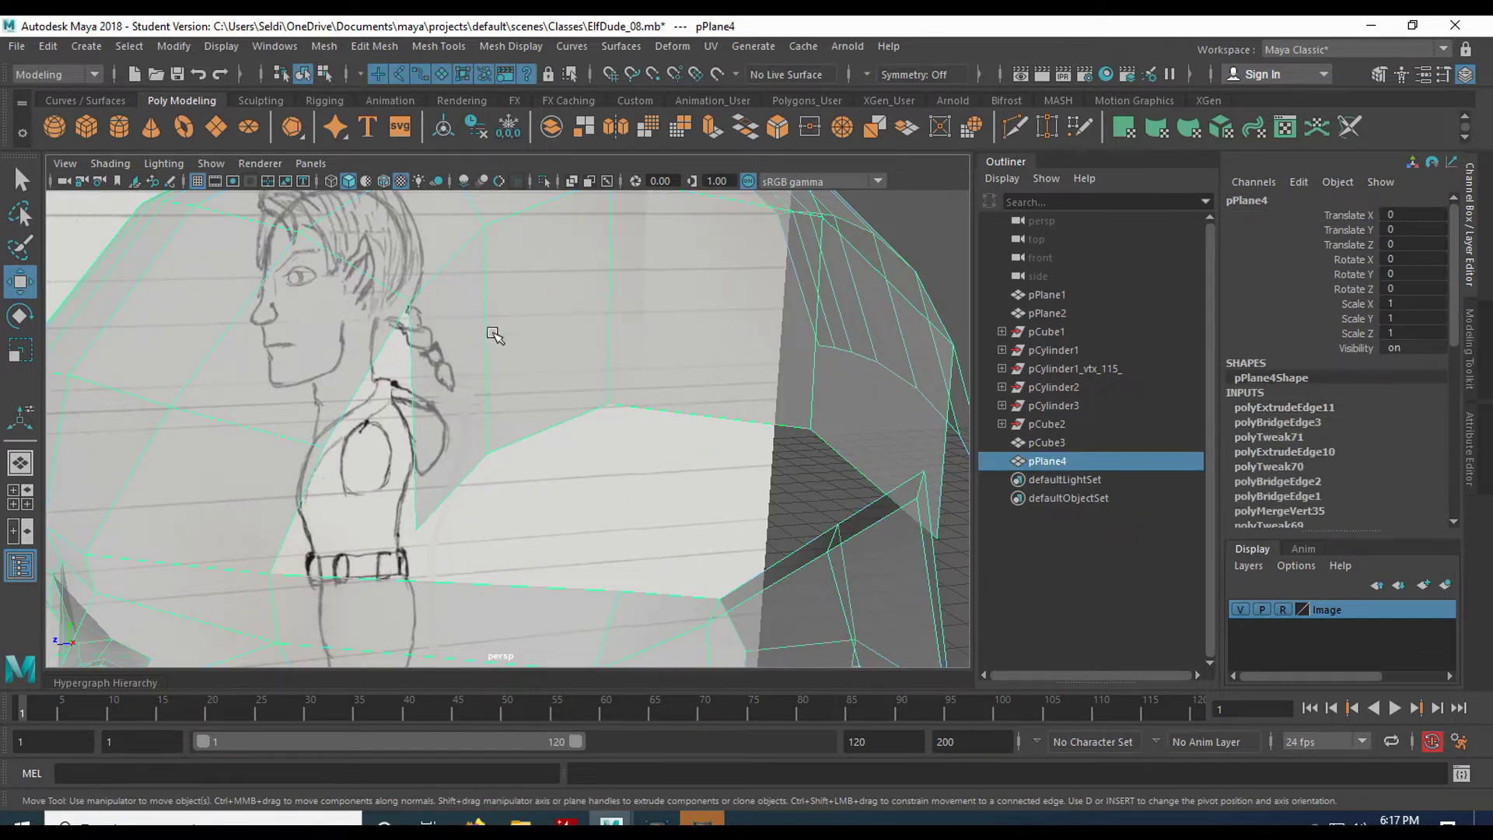
{"action": "right_click", "coordinate": [545, 297]}
{"action": "right_click_drag", "start_coordinate": [545, 311], "coordinate": [534, 751]}
{"action": "right_click_drag", "start_coordinate": [514, 387], "coordinate": [534, 742]}
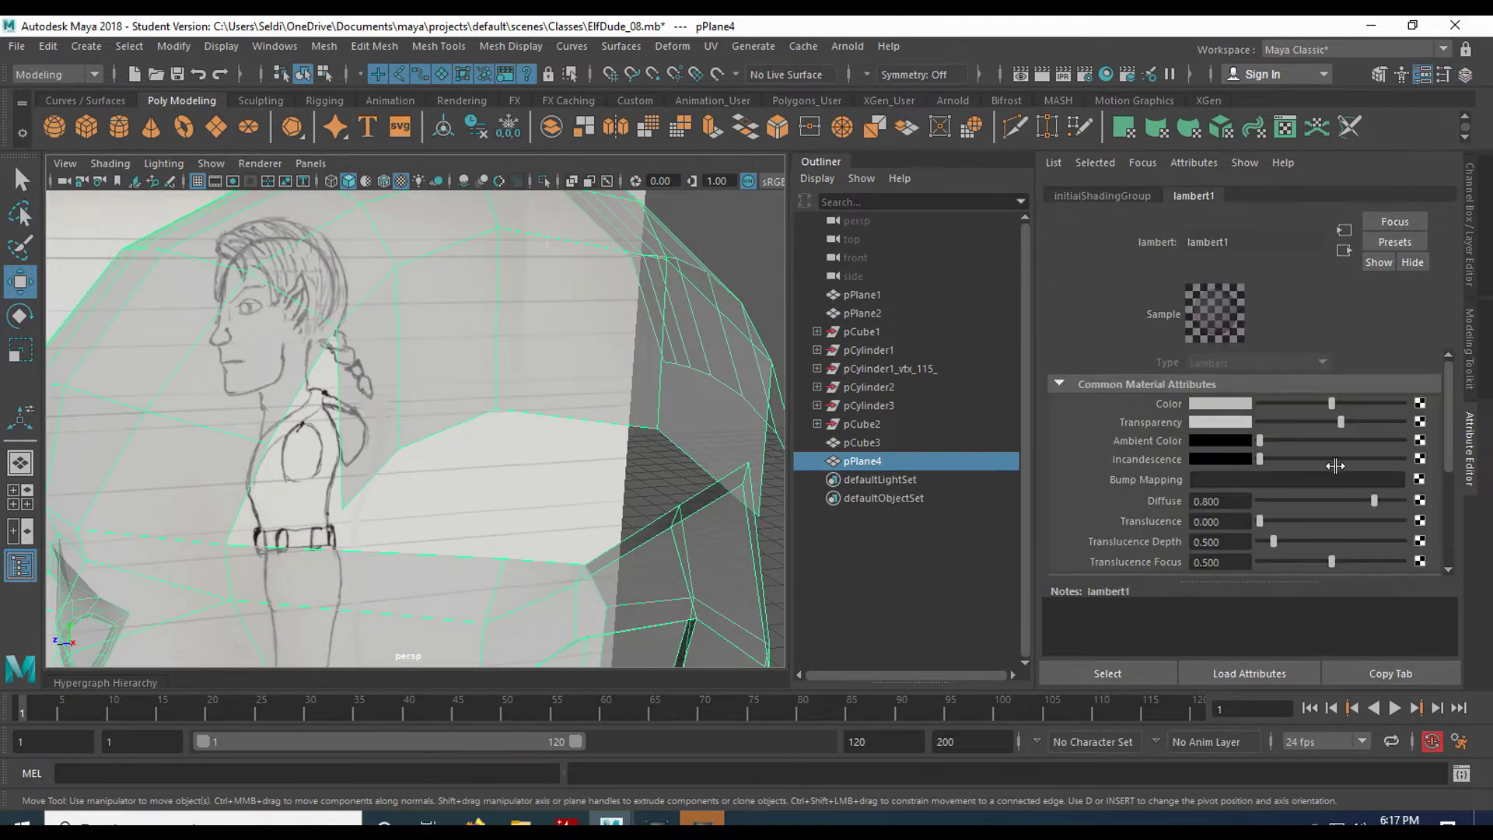
{"action": "left_click_drag", "start_coordinate": [1340, 423], "coordinate": [1243, 430]}
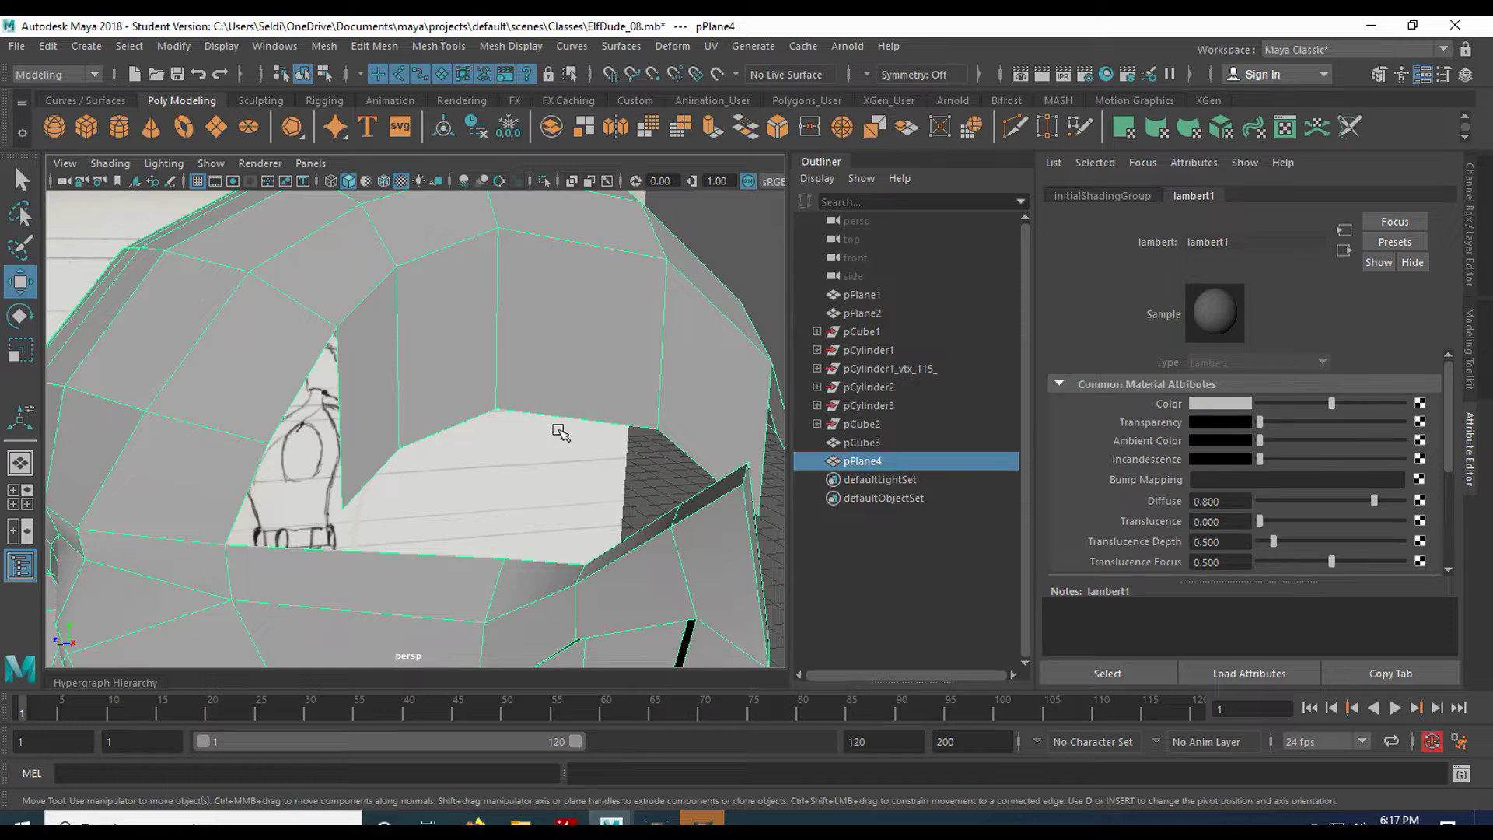
Select the lower front vertex of the extruded strip and move it up and forward beside the opening's front border
{"action": "mouse_move", "coordinate": [441, 402]}
{"action": "middle_mouse_down", "text": "alt"}
{"action": "mouse_move", "coordinate": [464, 323]}
{"action": "mouse_move", "coordinate": [438, 403]}
{"action": "middle_mouse_up", "text": "alt"}
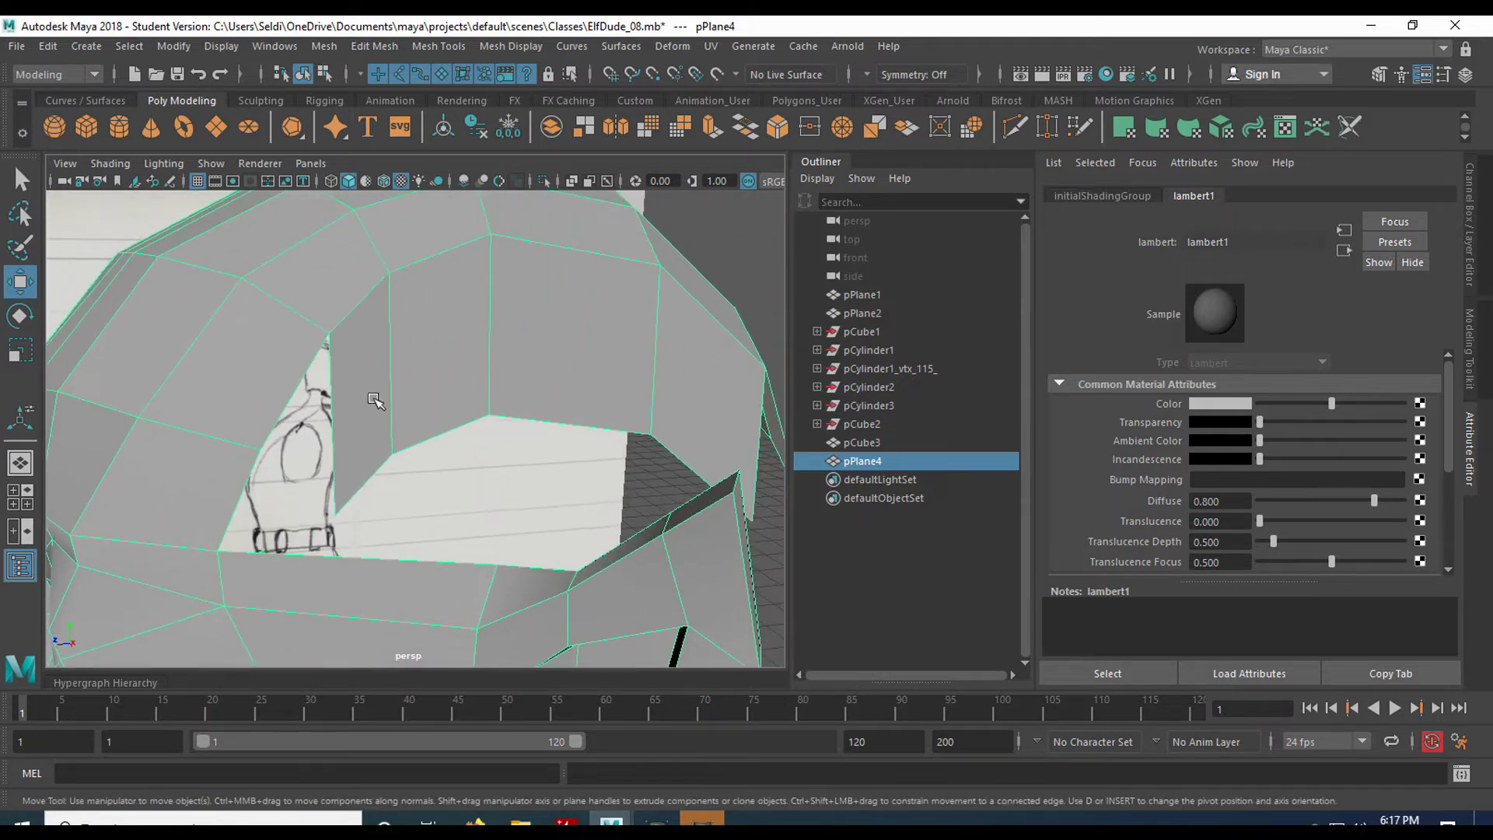
{"action": "left_click_drag", "start_coordinate": [463, 409], "coordinate": [418, 391], "text": "alt"}
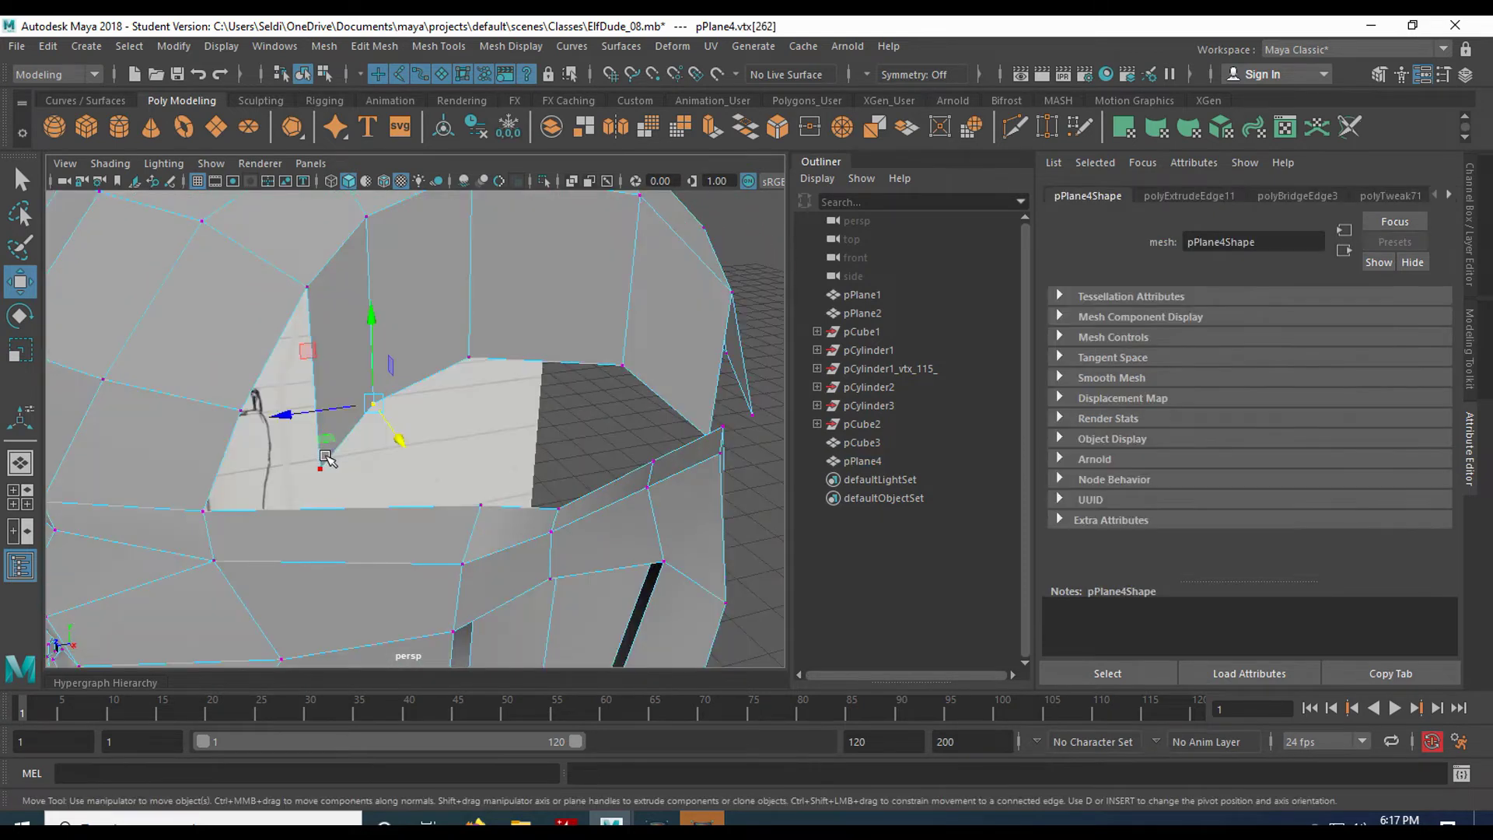
{"action": "left_click", "coordinate": [323, 457]}
{"action": "left_click_drag", "start_coordinate": [317, 394], "coordinate": [311, 316]}
{"action": "left_click_drag", "start_coordinate": [273, 395], "coordinate": [227, 404]}
{"action": "mouse_move", "coordinate": [360, 390]}
{"action": "left_mouse_down", "text": "alt"}
{"action": "mouse_move", "coordinate": [350, 285]}
{"action": "mouse_move", "coordinate": [360, 389]}
{"action": "left_mouse_up", "text": "alt"}
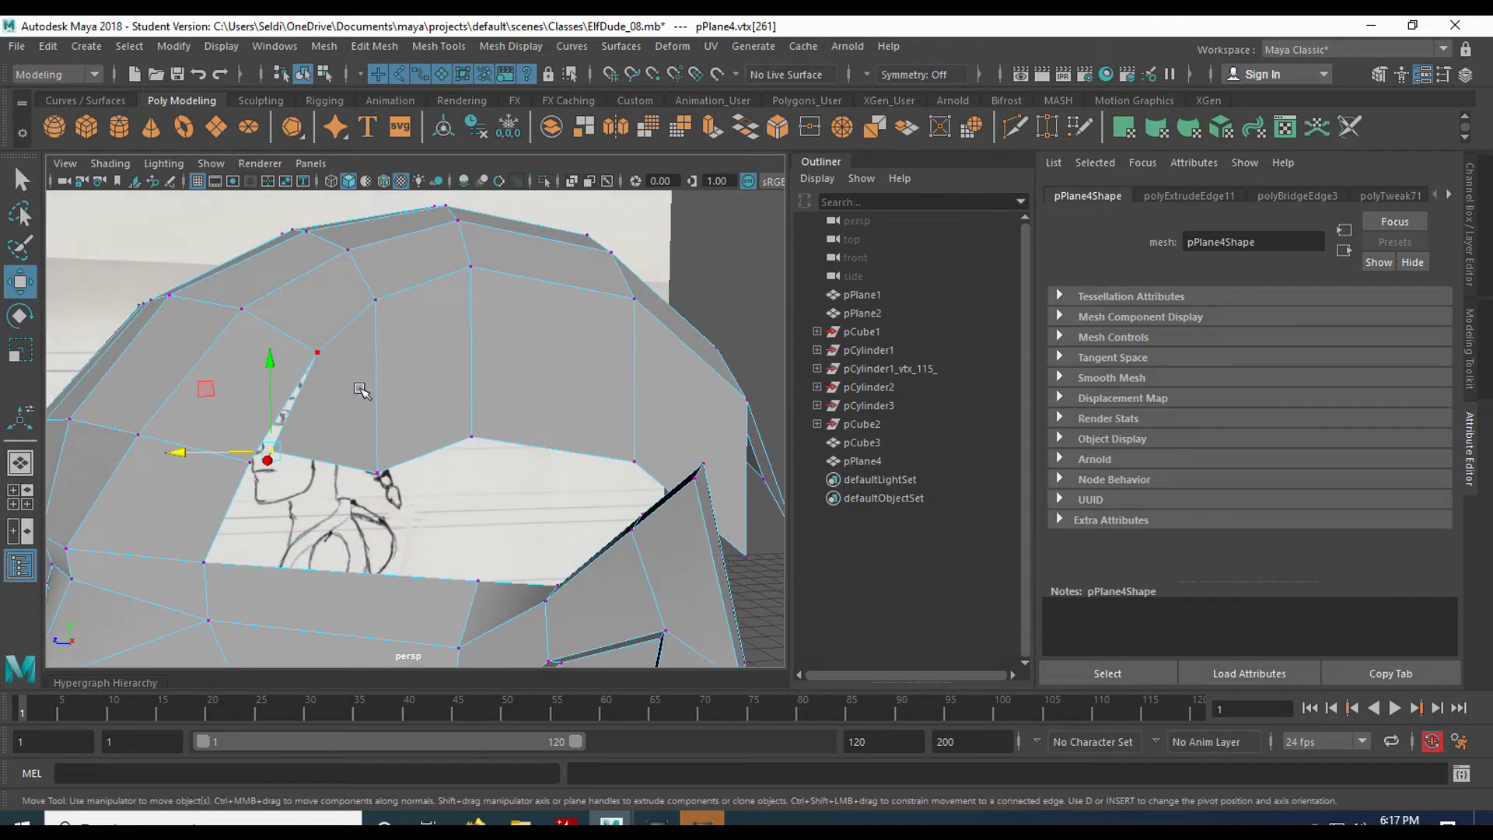
{"action": "left_click_drag", "start_coordinate": [385, 439], "coordinate": [389, 346], "text": "alt"}
{"action": "left_click_drag", "start_coordinate": [556, 356], "coordinate": [585, 374], "text": "alt"}
Target-weld the strip's front vertex to the neighbouring vertex on the opening's front border
{"action": "left_click", "coordinate": [1047, 128]}
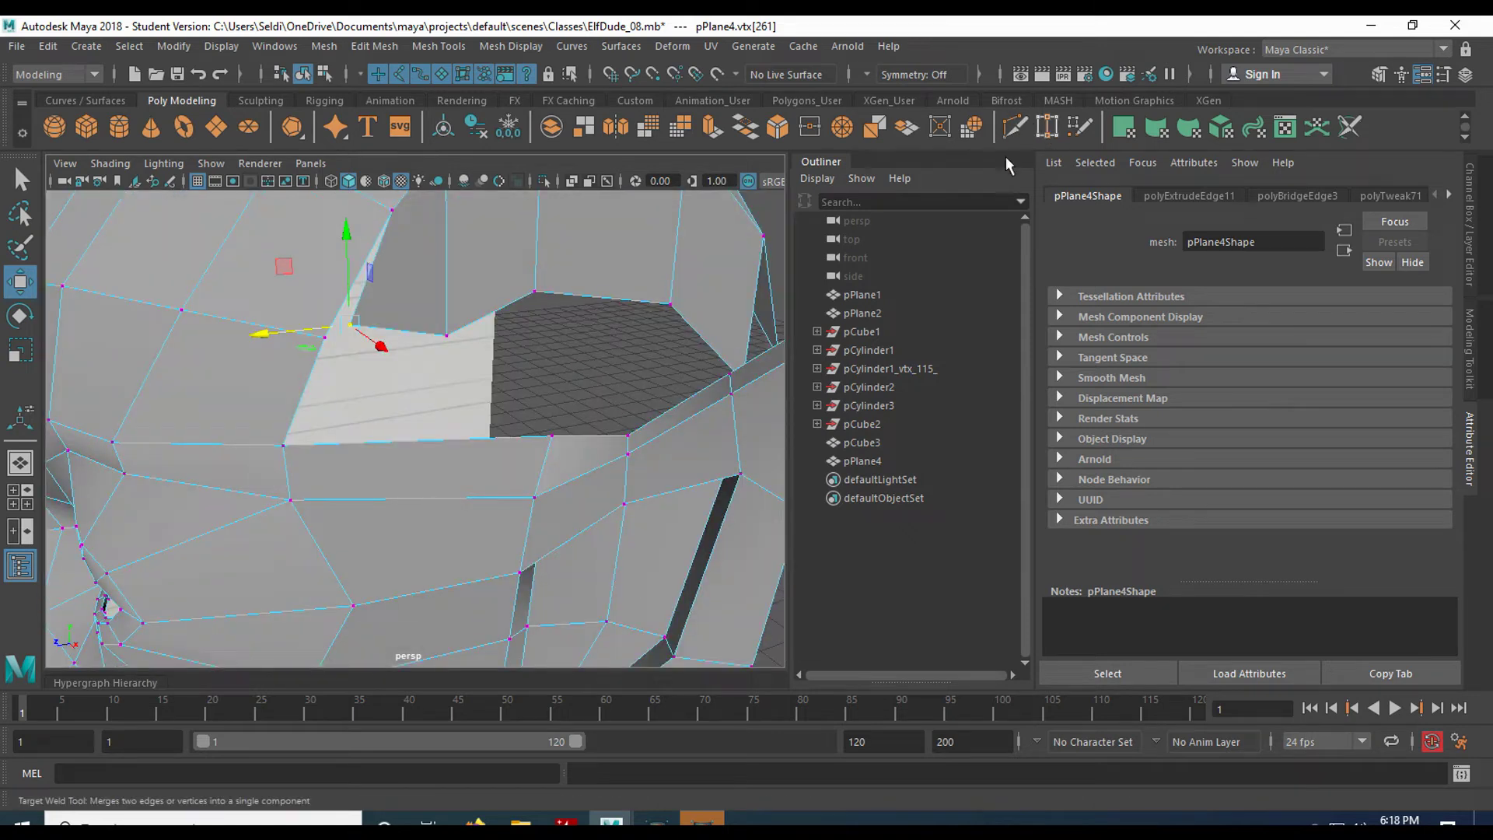
{"action": "mouse_move", "coordinate": [364, 317]}
{"action": "left_mouse_down"}
{"action": "mouse_move", "coordinate": [317, 334]}
{"action": "mouse_move", "coordinate": [430, 304]}
{"action": "mouse_move", "coordinate": [377, 354]}
{"action": "mouse_move", "coordinate": [303, 340]}
{"action": "mouse_move", "coordinate": [370, 340]}
{"action": "left_mouse_up"}
{"action": "key", "text": "q"}
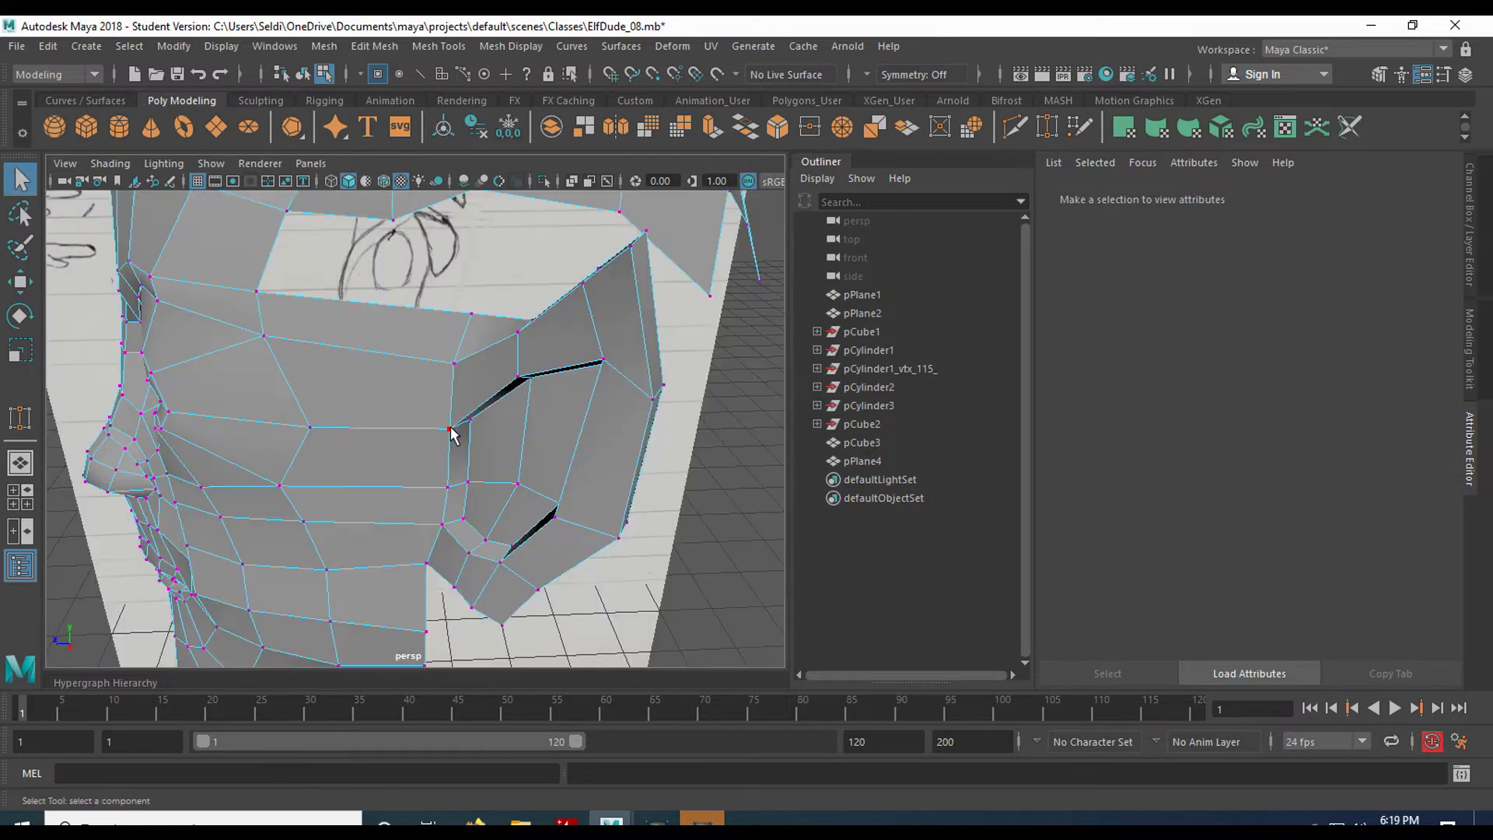
Insert an edge loop through the middle of the long edge below the side opening, in front of the ear
{"action": "scroll", "coordinate": [398, 278], "scroll_direction": "up", "scroll_amount": 3}
{"action": "left_click_drag", "start_coordinate": [398, 277], "coordinate": [347, 454], "text": "alt"}
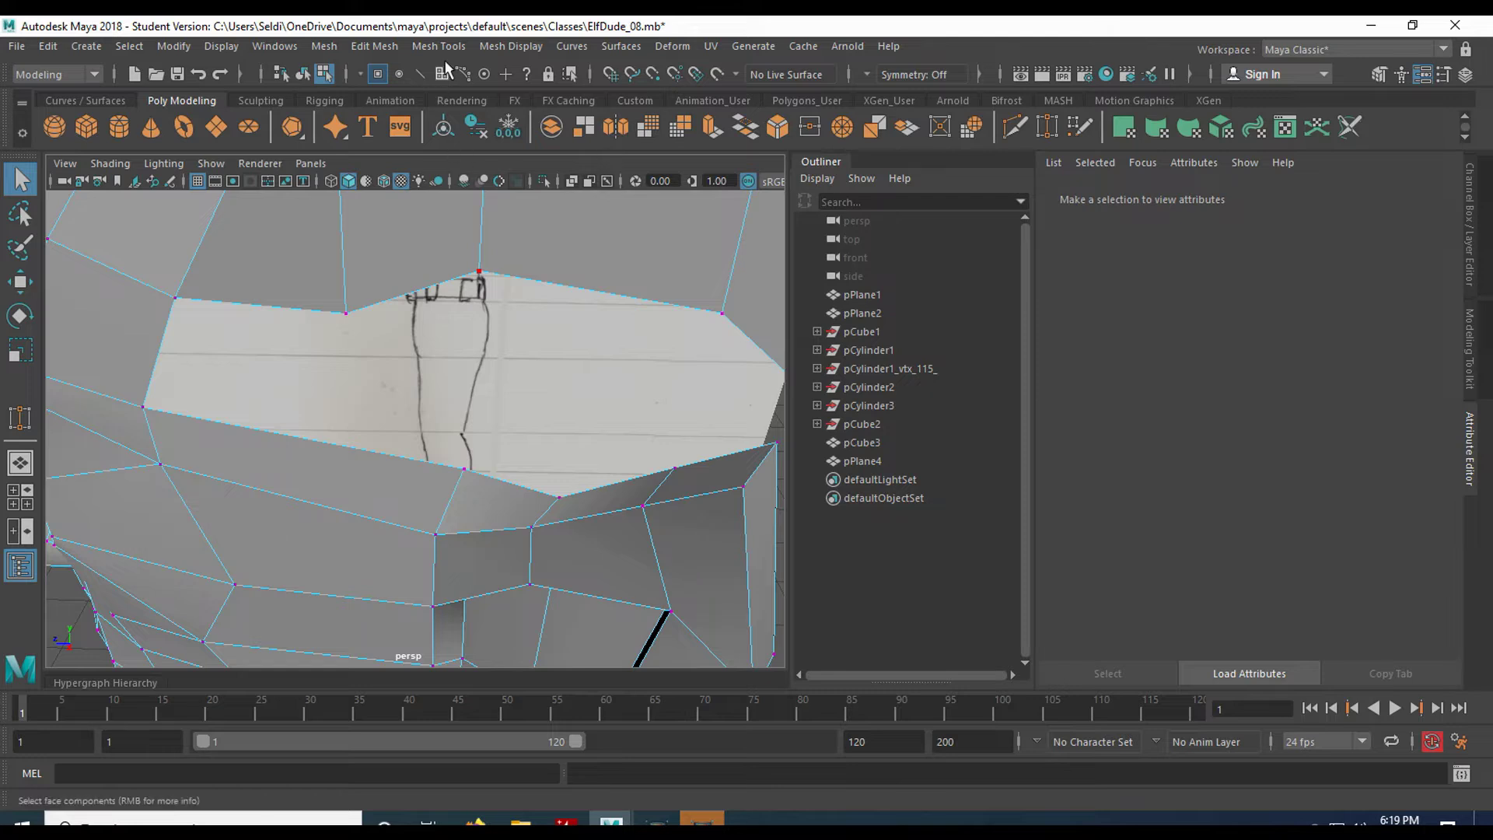
{"action": "left_click", "coordinate": [373, 43]}
{"action": "mouse_move", "coordinate": [438, 48]}
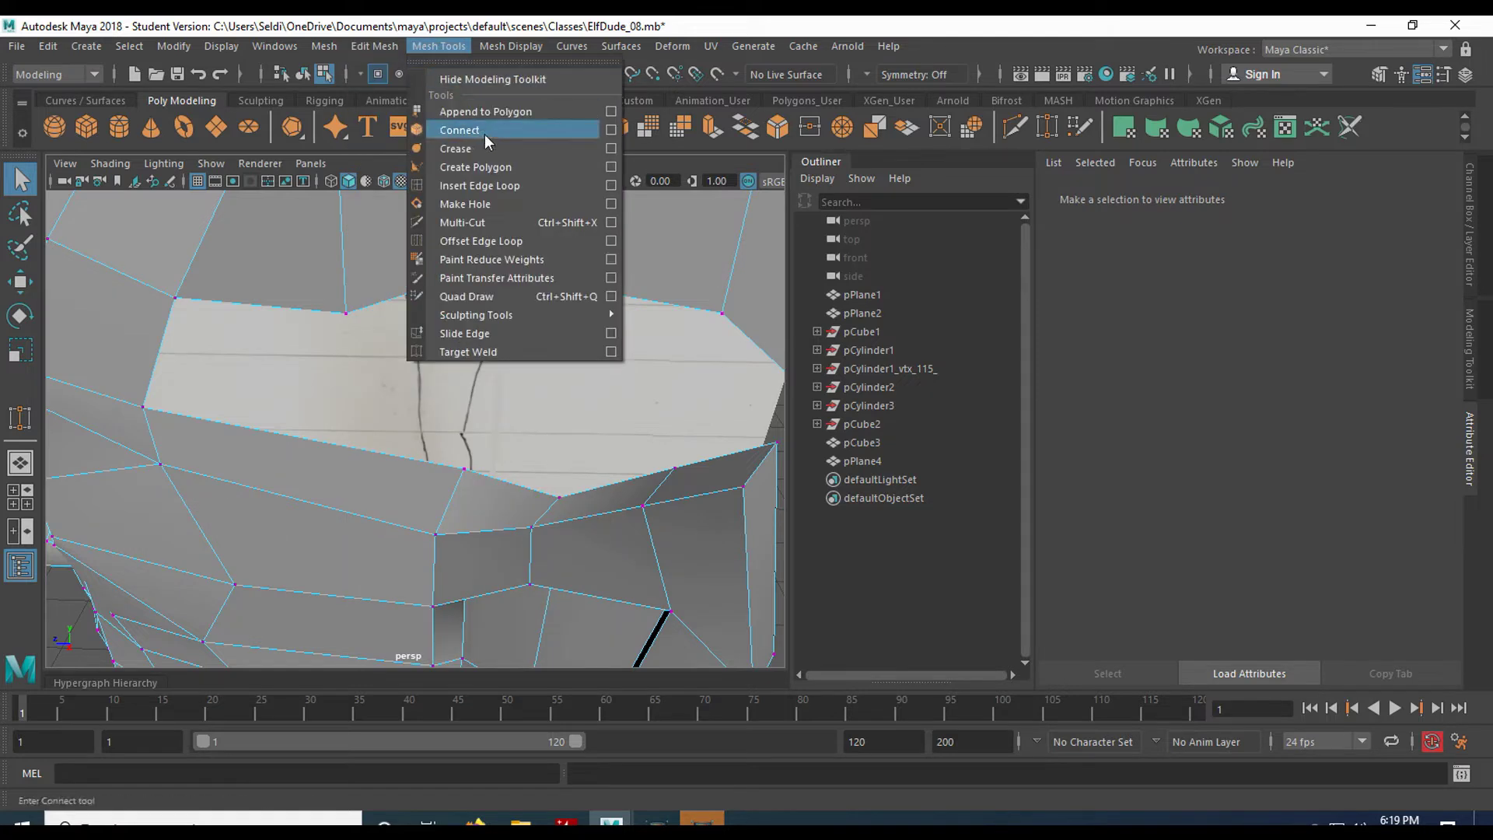
{"action": "left_click", "coordinate": [490, 185]}
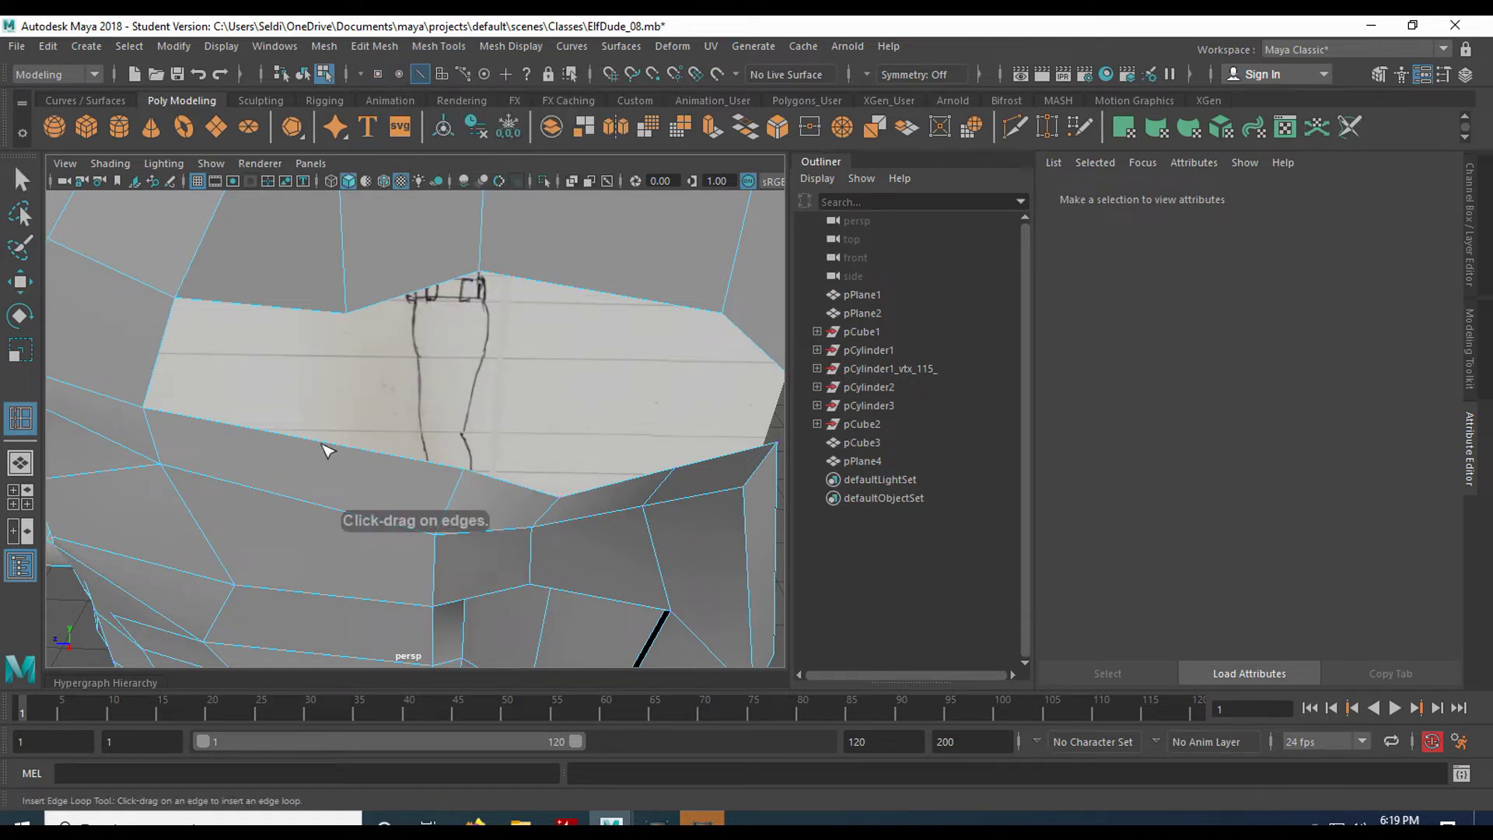
{"action": "left_click_drag", "start_coordinate": [329, 445], "coordinate": [333, 446]}
Examine the path of the new edge loop down the cheek and under the jaw
{"action": "scroll", "coordinate": [400, 505], "scroll_direction": "down", "scroll_amount": 5}
{"action": "middle_click_drag", "start_coordinate": [360, 600], "coordinate": [462, 418], "text": "alt"}
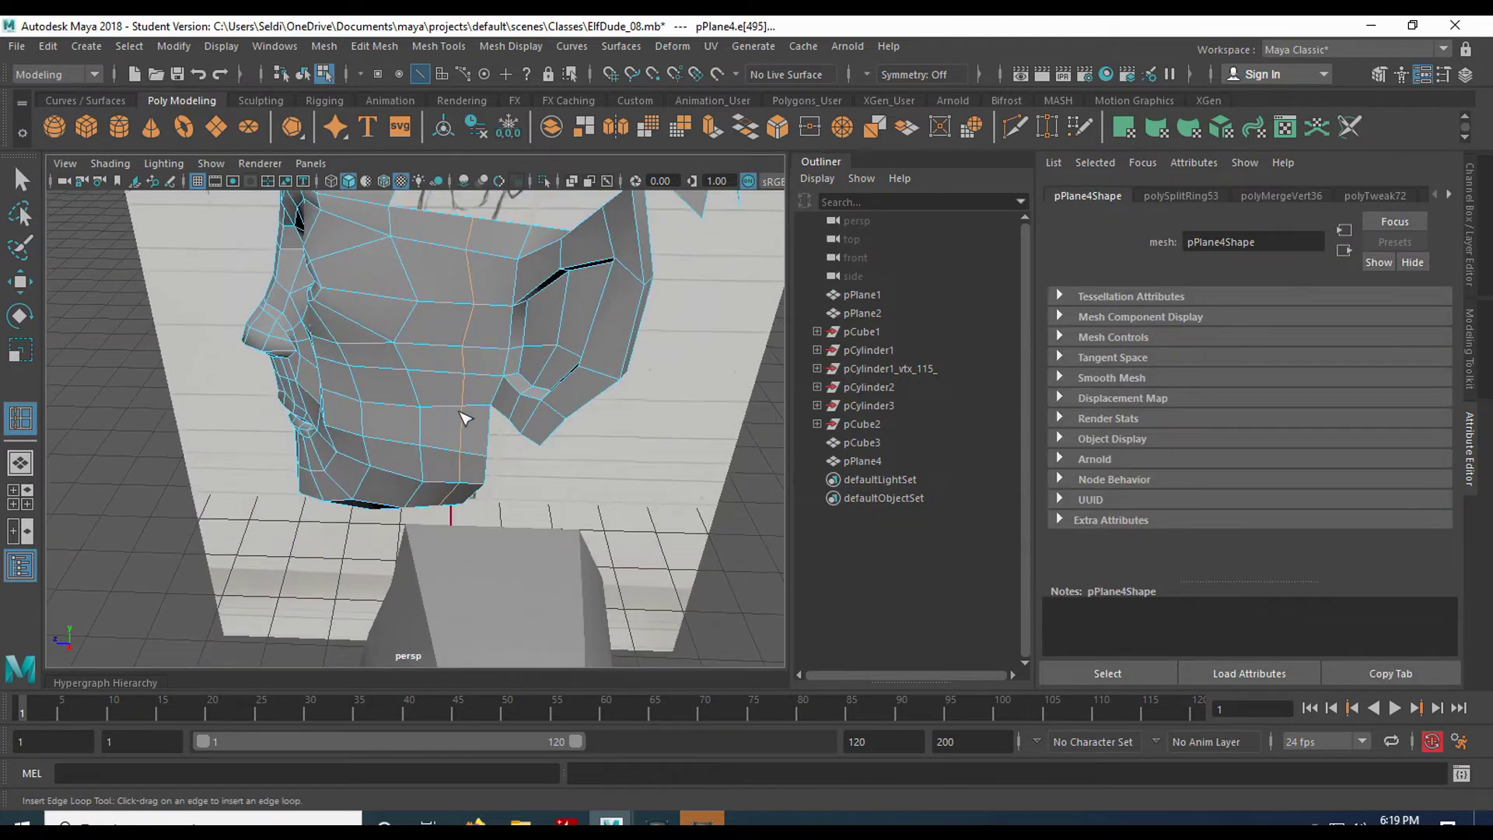
{"action": "scroll", "coordinate": [465, 419], "scroll_direction": "up", "scroll_amount": 5}
{"action": "left_click_drag", "start_coordinate": [450, 468], "coordinate": [496, 389], "text": "alt"}
{"action": "middle_click_drag", "start_coordinate": [468, 447], "coordinate": [507, 214], "text": "alt"}
{"action": "left_click_drag", "start_coordinate": [443, 362], "coordinate": [519, 328], "text": "alt"}
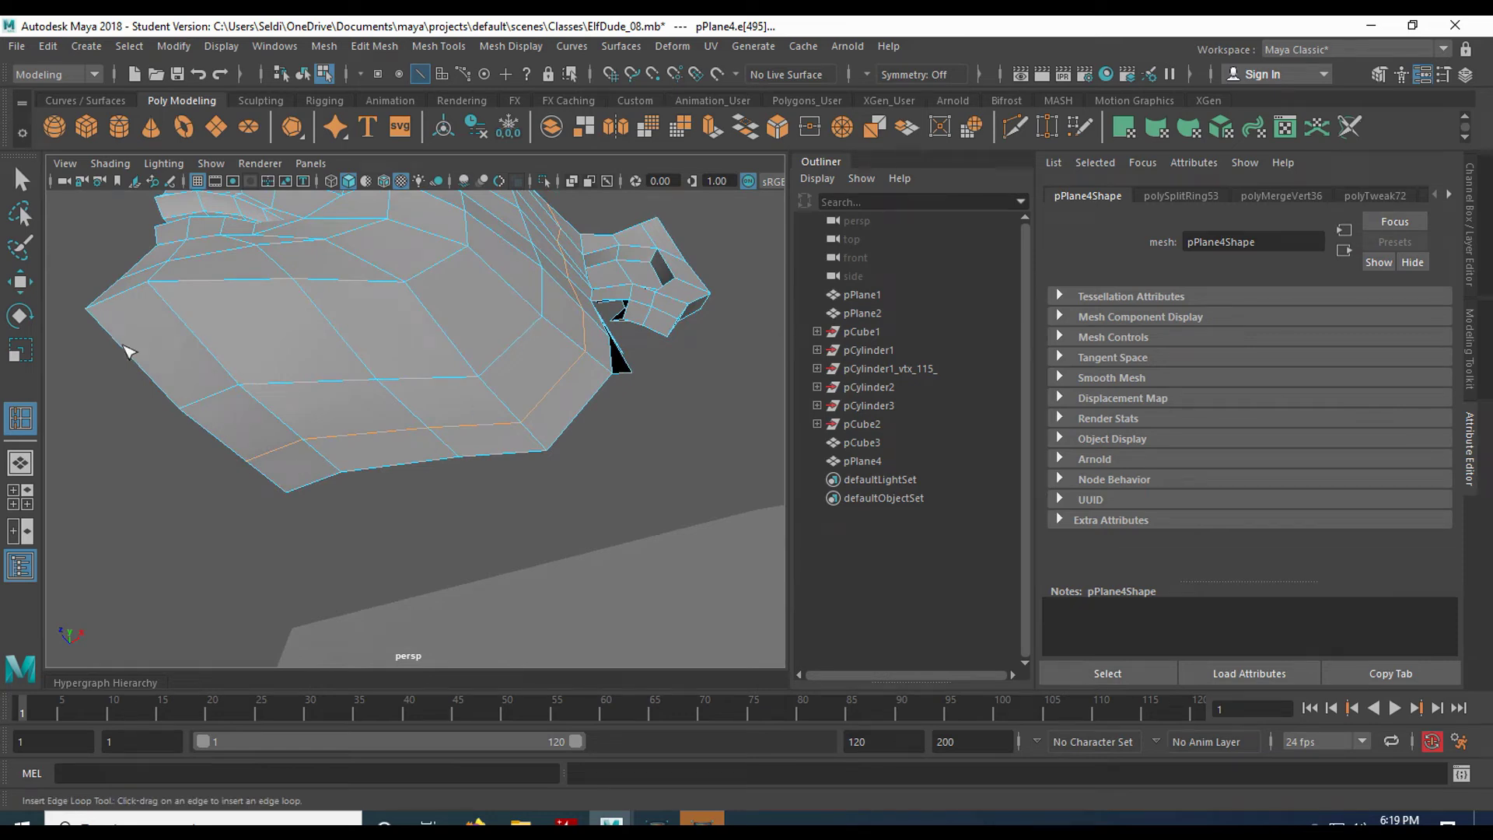
{"action": "mouse_move", "coordinate": [255, 476]}
{"action": "left_mouse_down", "text": "alt"}
{"action": "mouse_move", "coordinate": [309, 444]}
{"action": "mouse_move", "coordinate": [224, 496]}
{"action": "mouse_move", "coordinate": [338, 544]}
{"action": "left_mouse_up", "text": "alt"}
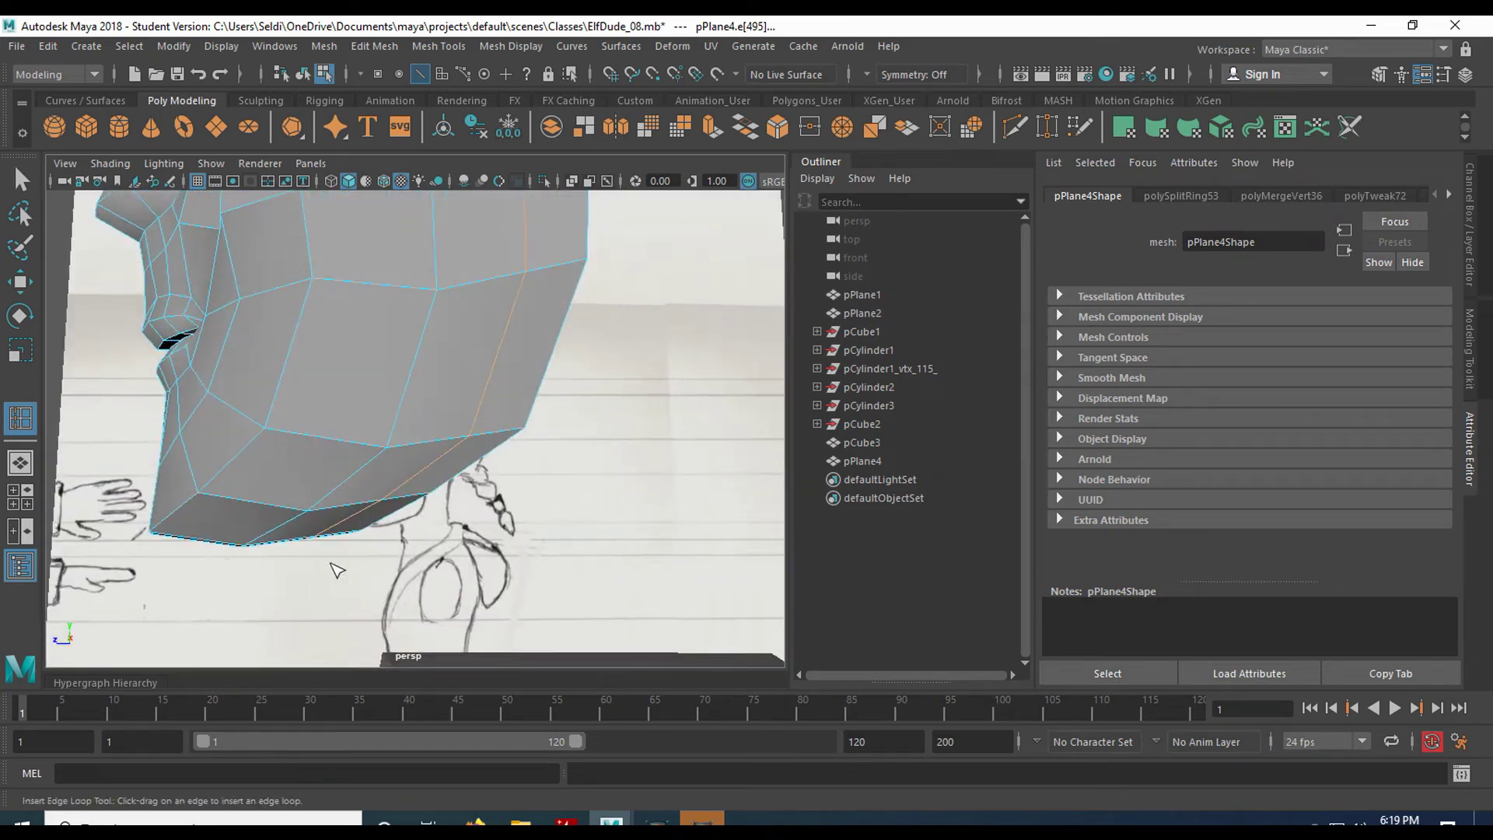
{"action": "left_click_drag", "start_coordinate": [510, 355], "coordinate": [427, 510], "text": "alt"}
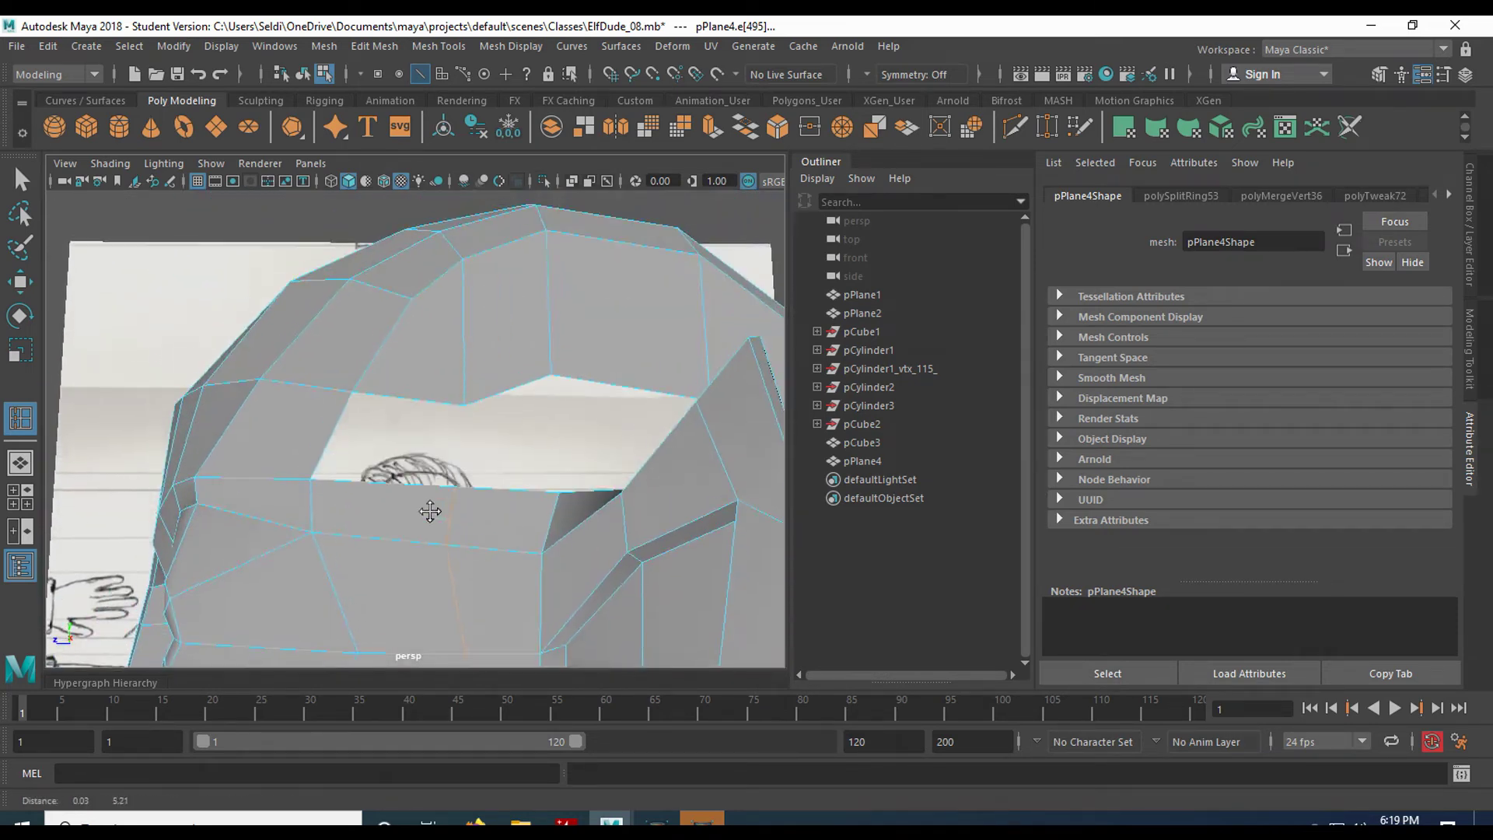
Bridge the two front lower edges of the crown strip to the two edges opposite them on the side of the head
{"action": "key", "text": "q"}
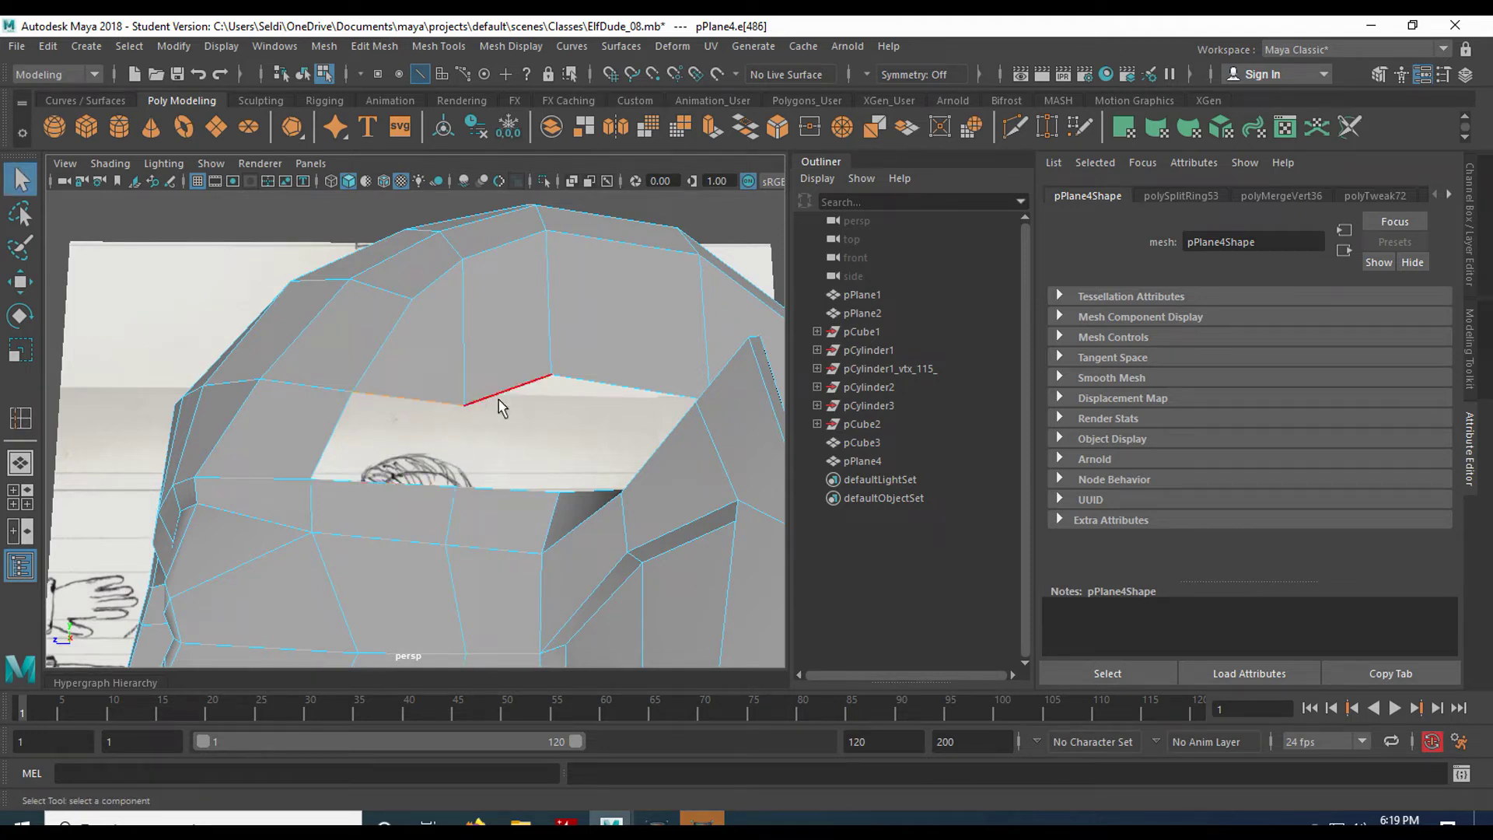
{"action": "left_click_drag", "start_coordinate": [514, 424], "coordinate": [512, 466], "text": "alt"}
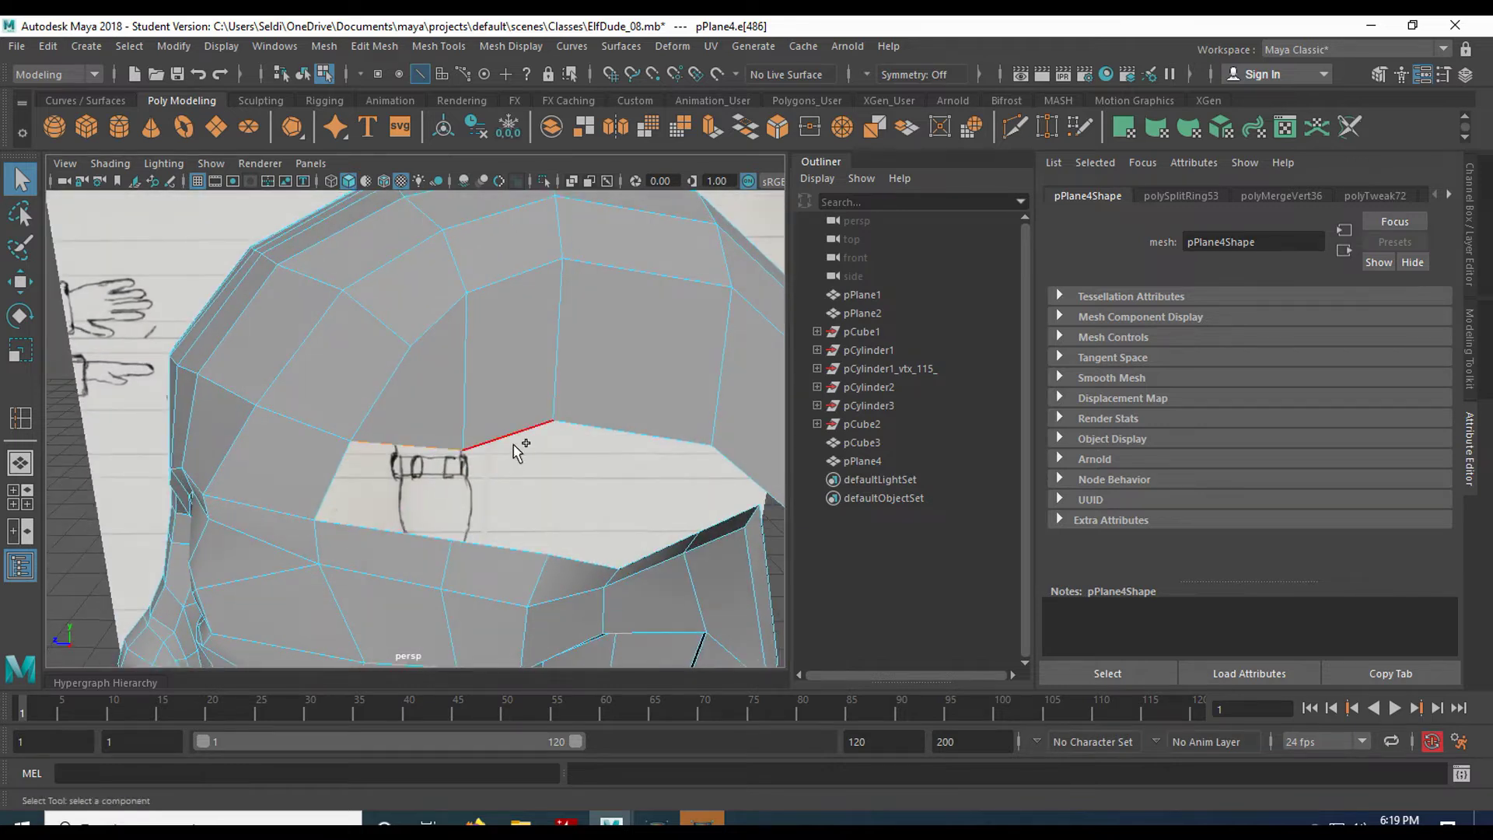
{"action": "left_click", "coordinate": [412, 533], "text": "shift"}
{"action": "right_click_drag", "start_coordinate": [500, 549], "coordinate": [510, 712], "text": "shift"}
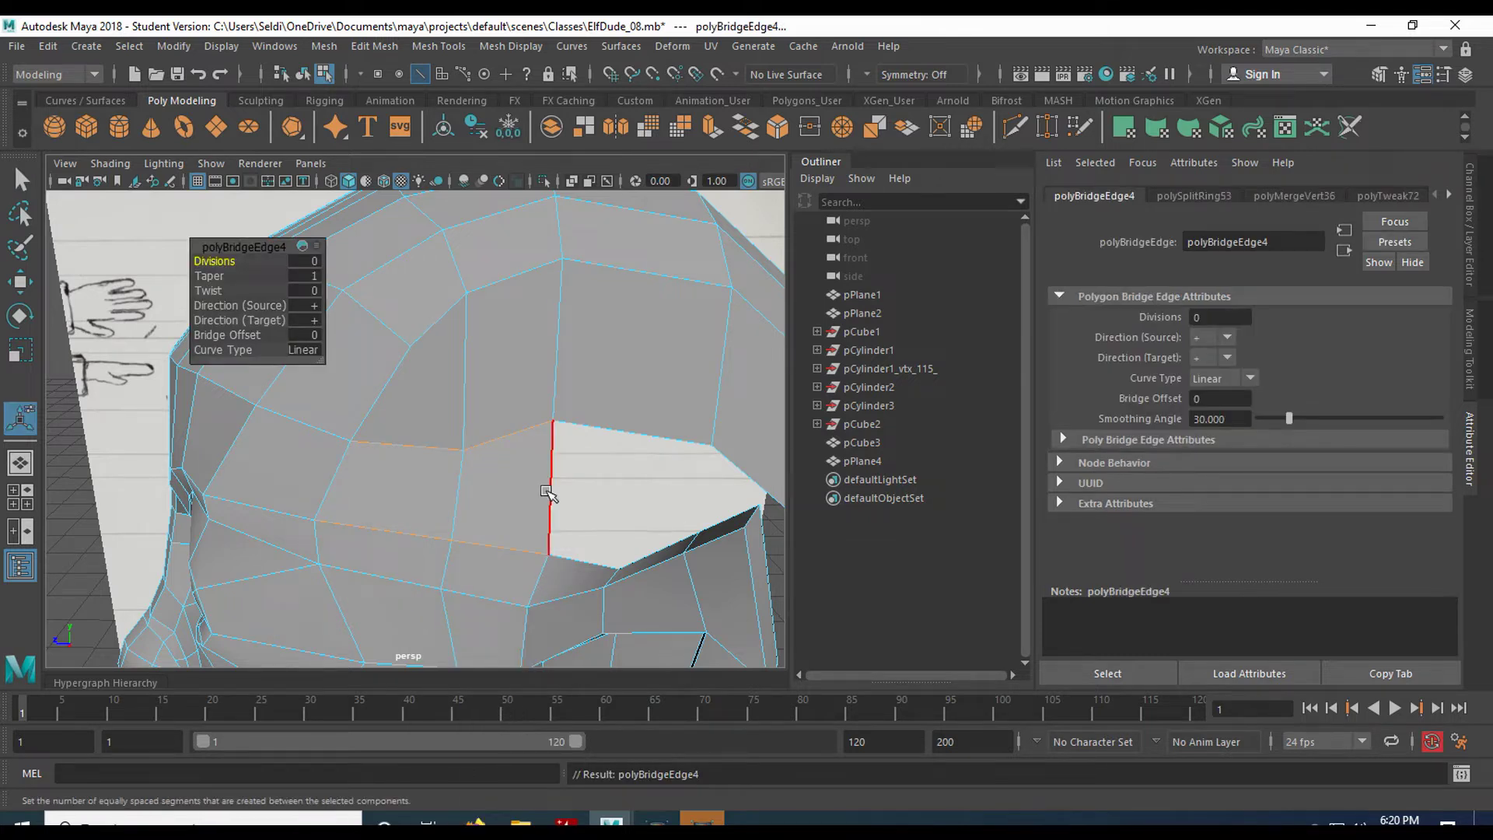
{"action": "key", "text": "q"}
{"action": "left_click_drag", "start_coordinate": [530, 508], "coordinate": [556, 450], "text": "alt"}
Move the two upper vertices of the new bridge outward along X one by one to round the side of the skull
{"action": "right_click_drag", "start_coordinate": [500, 296], "coordinate": [418, 293]}
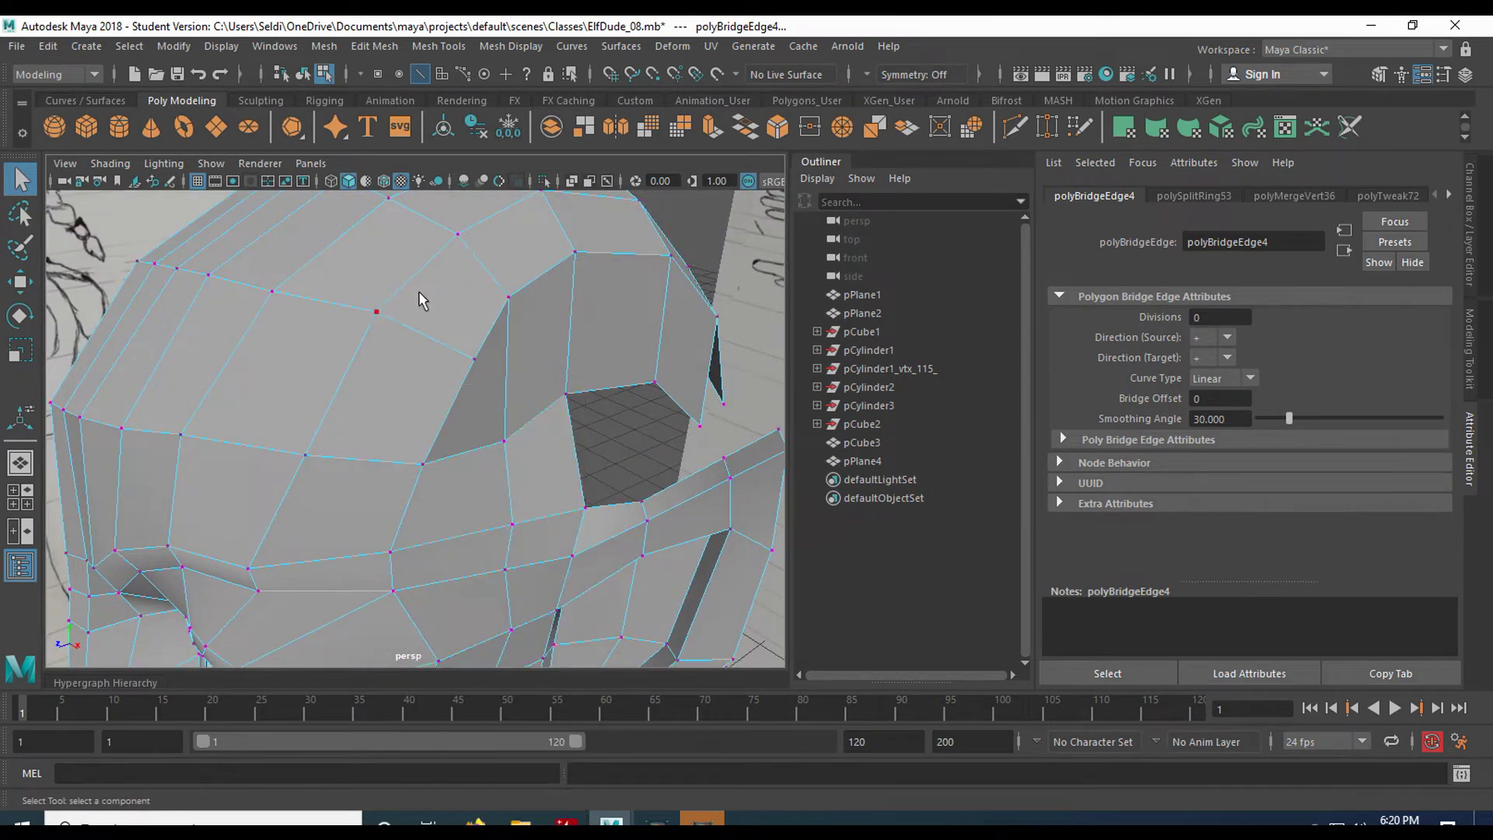
{"action": "left_click", "coordinate": [523, 435]}
{"action": "left_click_drag", "start_coordinate": [523, 436], "coordinate": [534, 494], "text": "alt"}
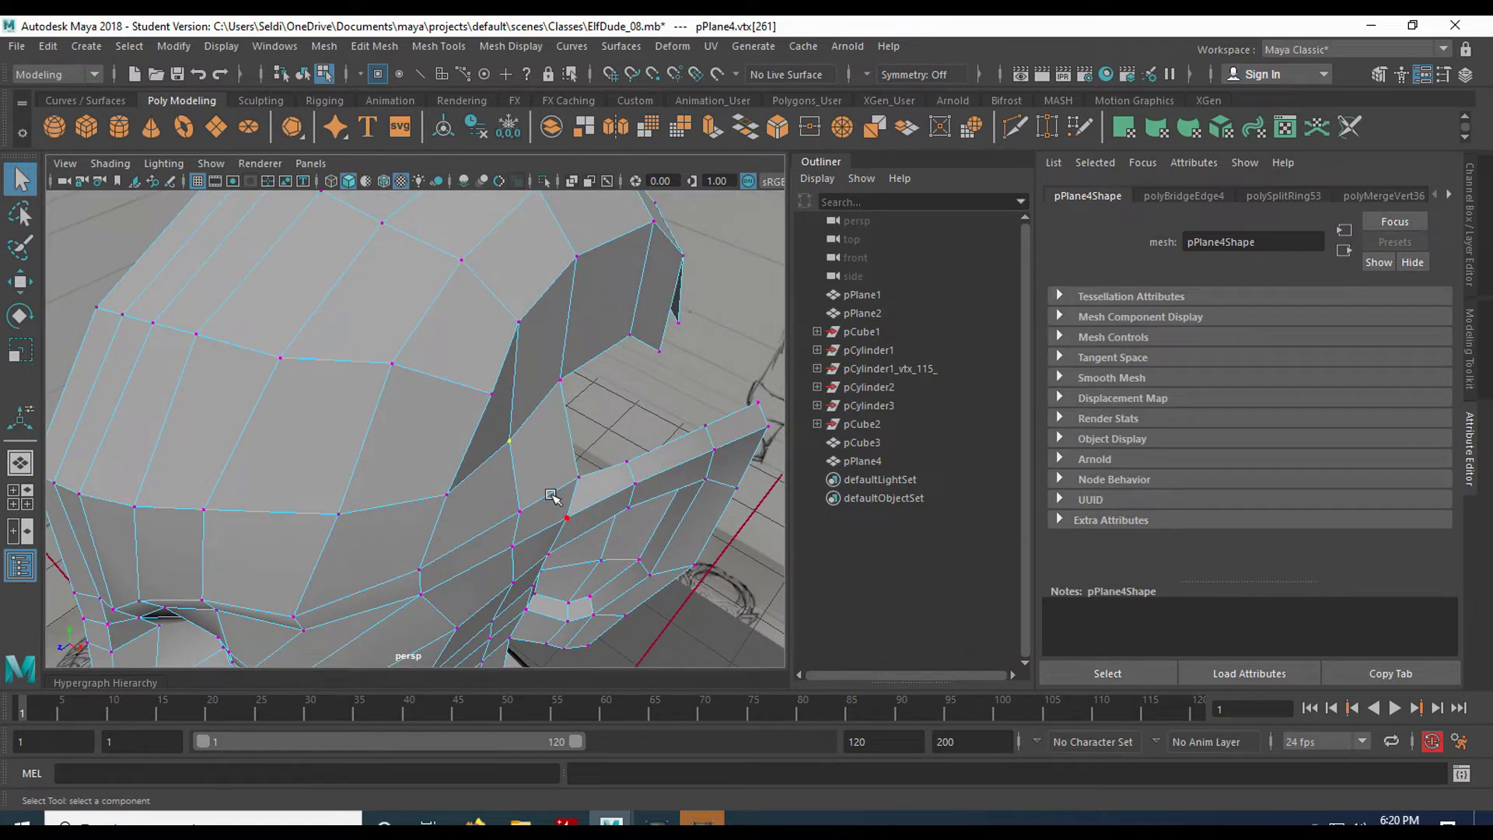
{"action": "key", "text": "w"}
{"action": "left_click_drag", "start_coordinate": [553, 465], "coordinate": [584, 475]}
{"action": "left_click", "coordinate": [564, 373]}
{"action": "left_click_drag", "start_coordinate": [624, 422], "coordinate": [653, 434]}
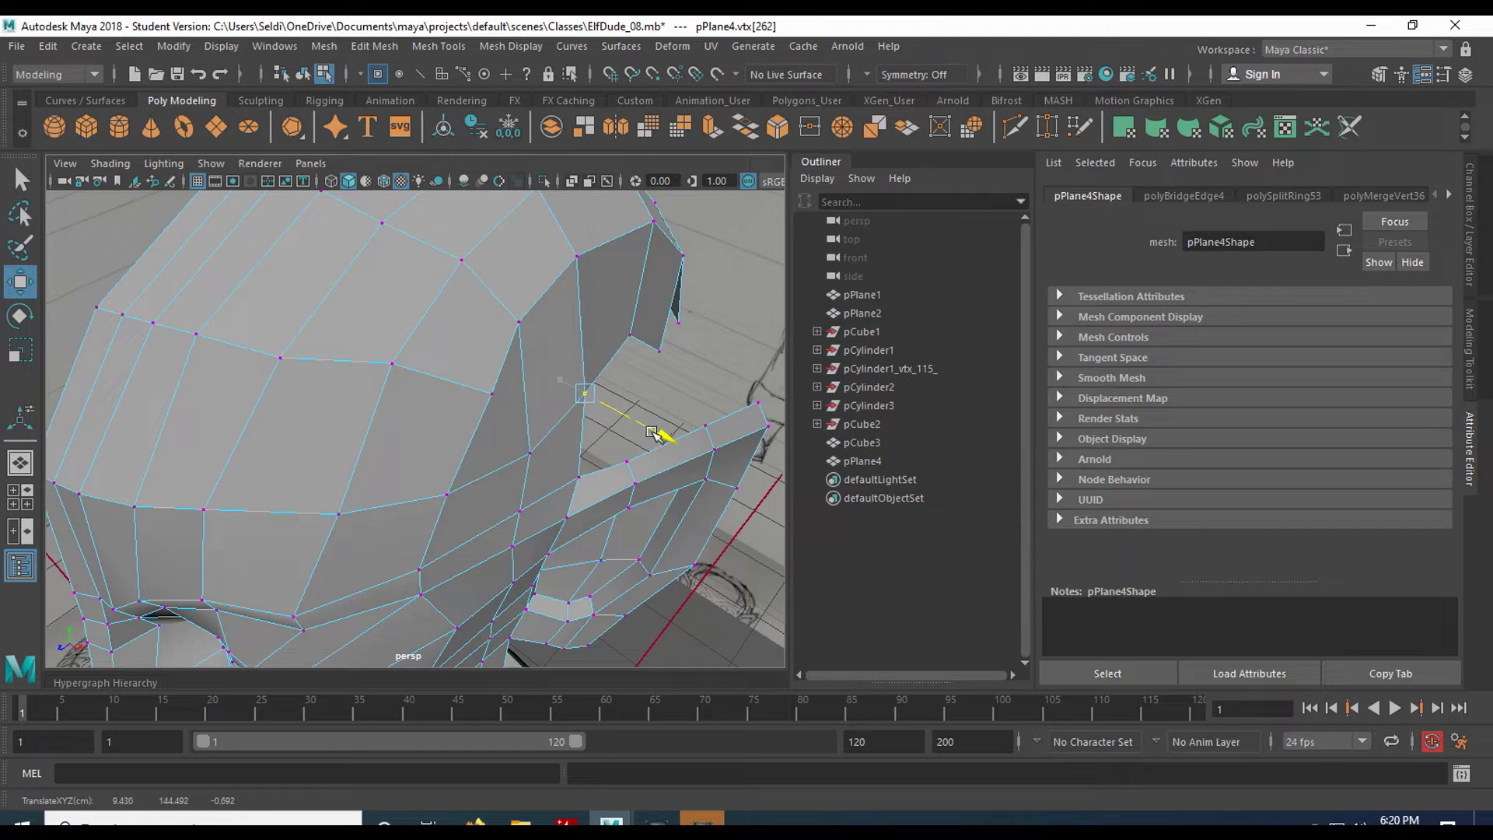
Select three neighbouring vertices on the edge row above the side opening and move them slightly down
{"action": "left_click", "coordinate": [486, 395]}
{"action": "left_click_drag", "start_coordinate": [540, 372], "coordinate": [605, 284], "text": "alt"}
{"action": "left_click", "coordinate": [514, 283]}
{"action": "left_click", "coordinate": [499, 327]}
{"action": "left_click_drag", "start_coordinate": [561, 331], "coordinate": [479, 365], "text": "alt"}
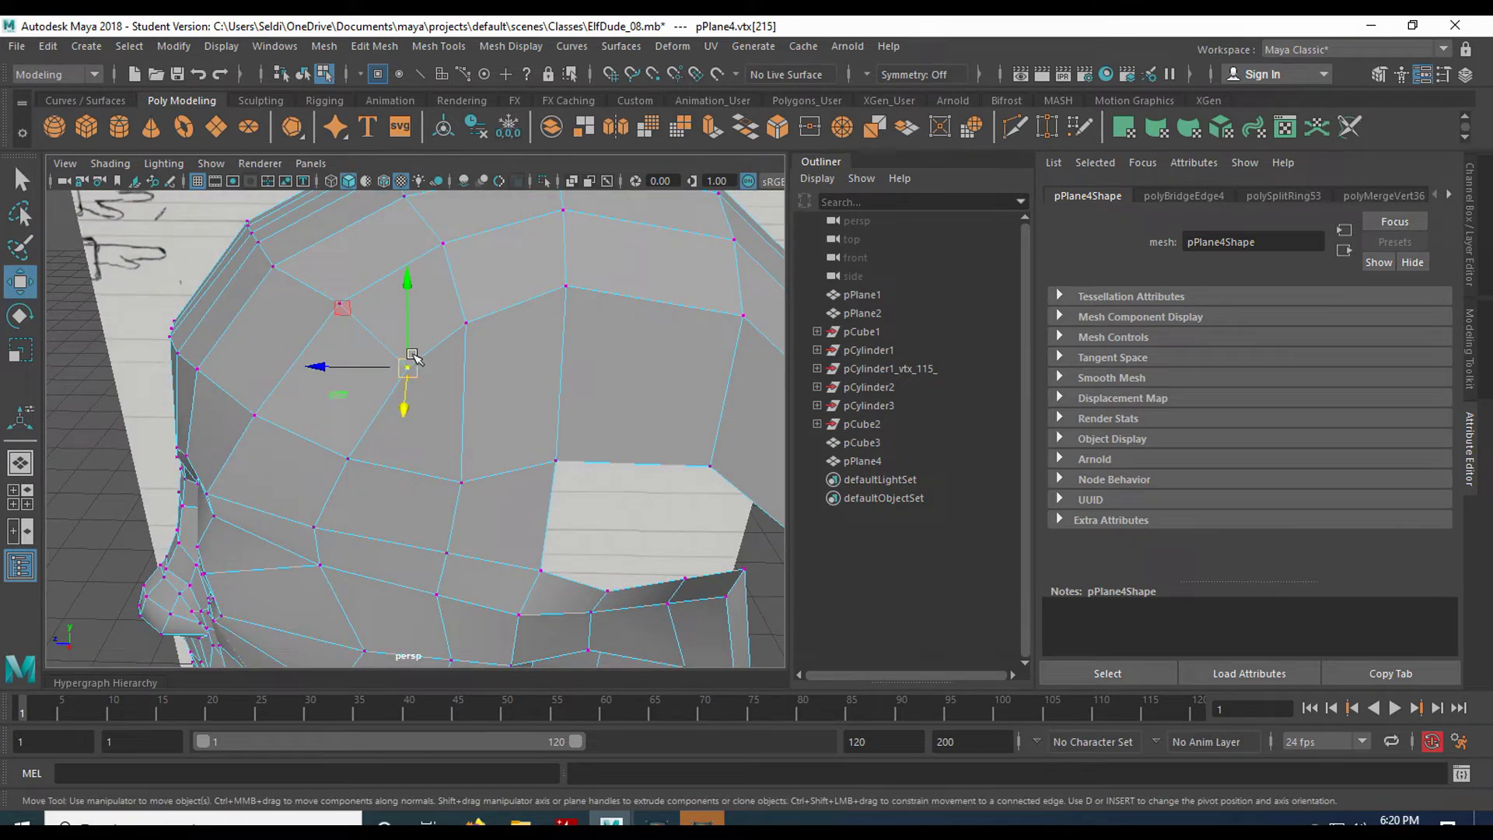
{"action": "left_click", "coordinate": [483, 310]}
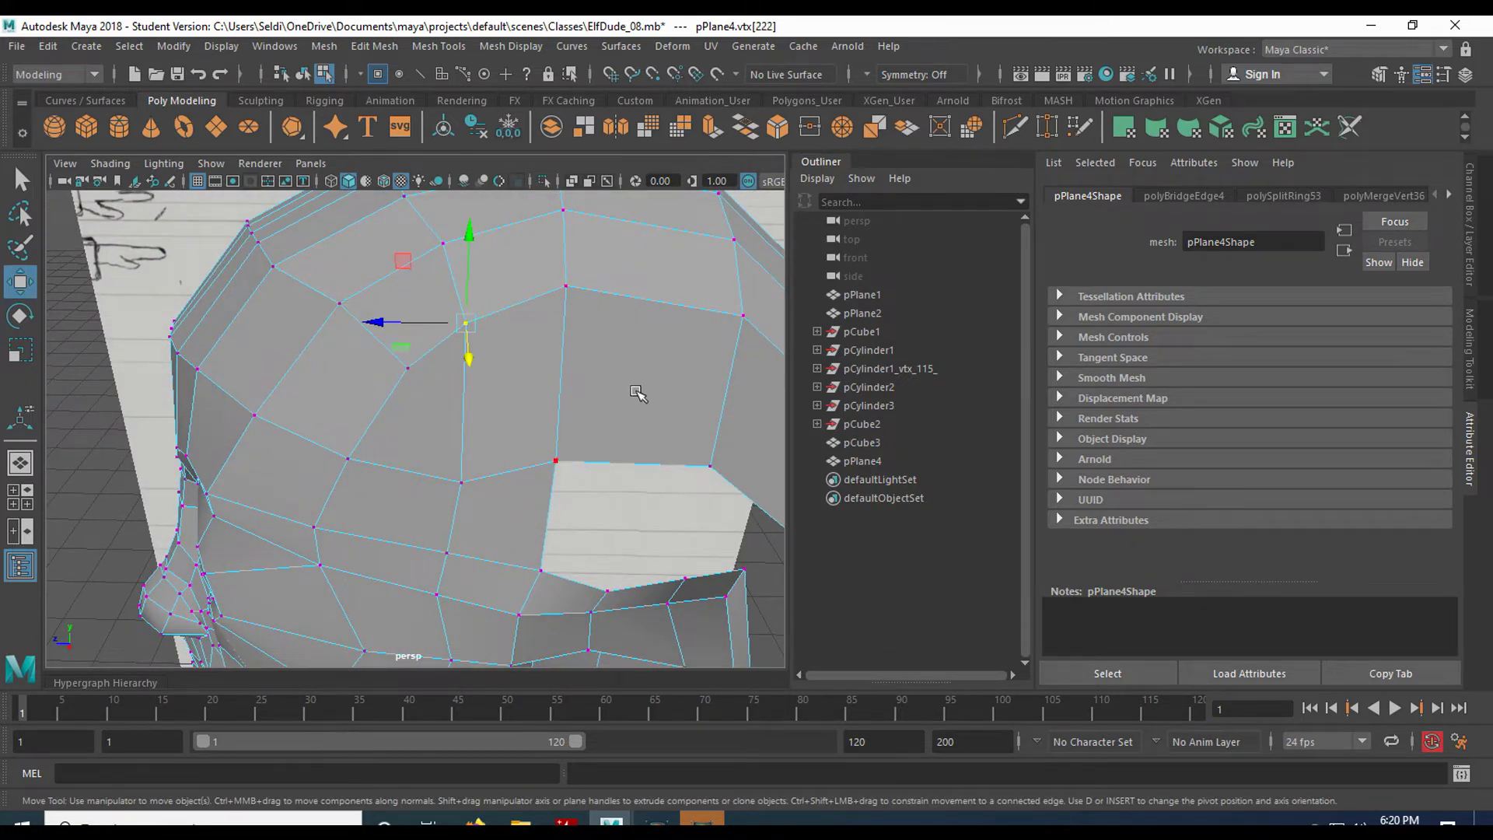
{"action": "left_click_drag", "start_coordinate": [638, 392], "coordinate": [493, 387], "text": "alt"}
{"action": "left_click", "coordinate": [443, 319], "text": "shift"}
{"action": "left_click", "coordinate": [591, 330], "text": "shift"}
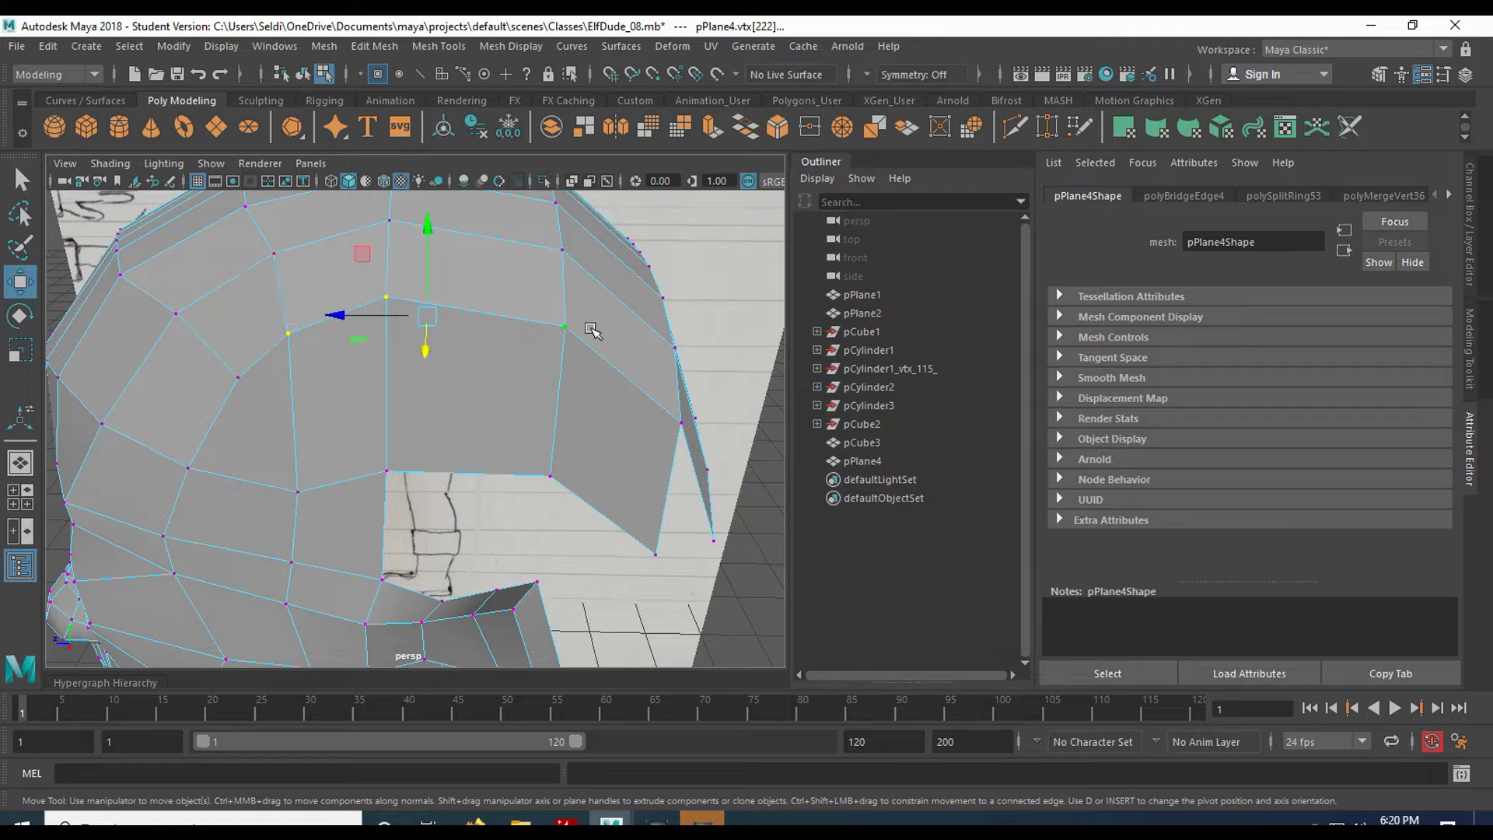
{"action": "left_click_drag", "start_coordinate": [427, 240], "coordinate": [427, 248]}
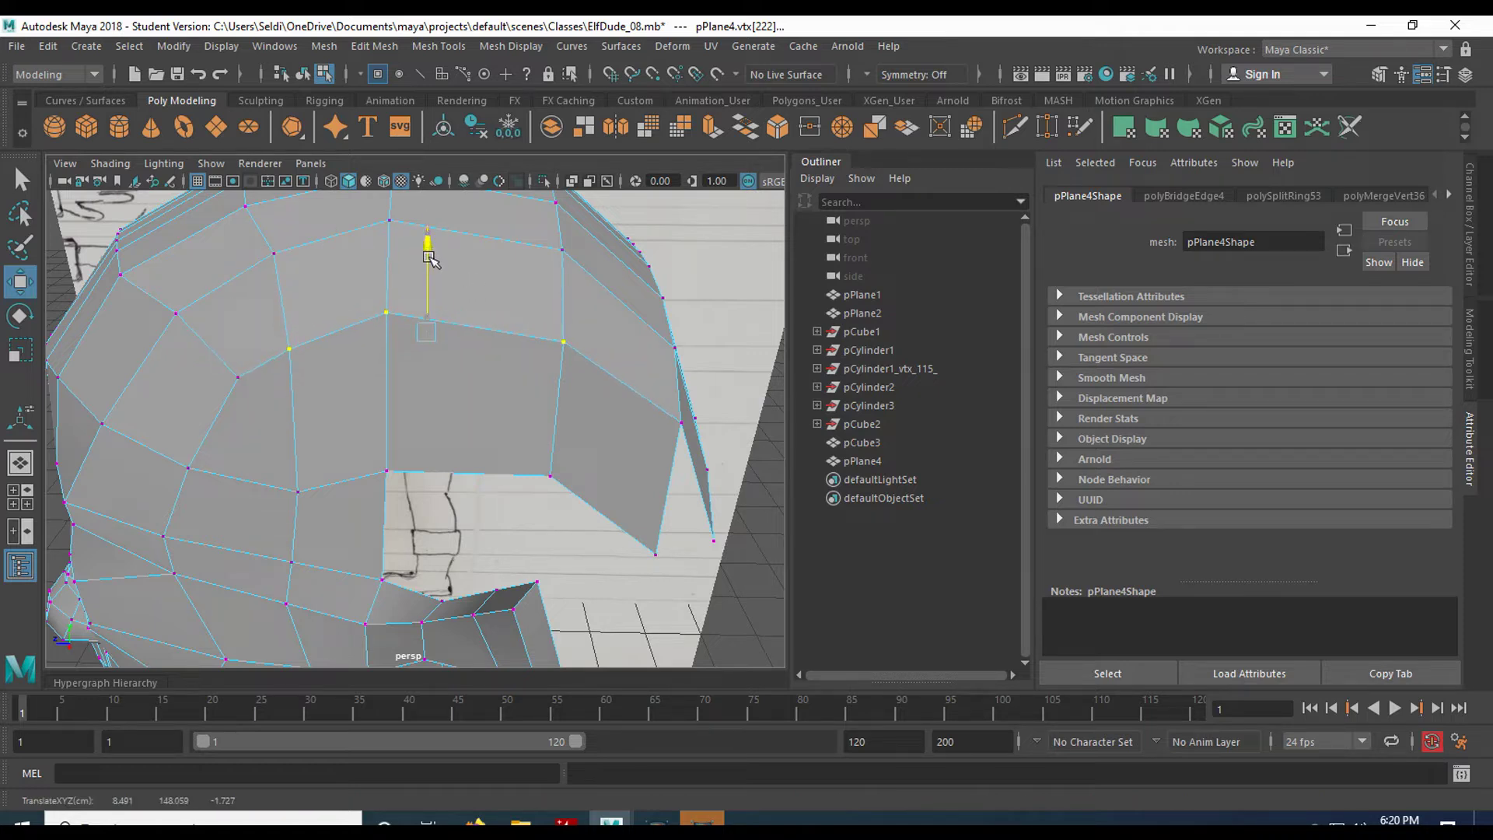
Adjust the height of the vertices bordering the side opening's upper edge to even out the row
{"action": "left_click_drag", "start_coordinate": [474, 265], "coordinate": [478, 272]}
{"action": "left_click_drag", "start_coordinate": [349, 427], "coordinate": [210, 424], "text": "alt"}
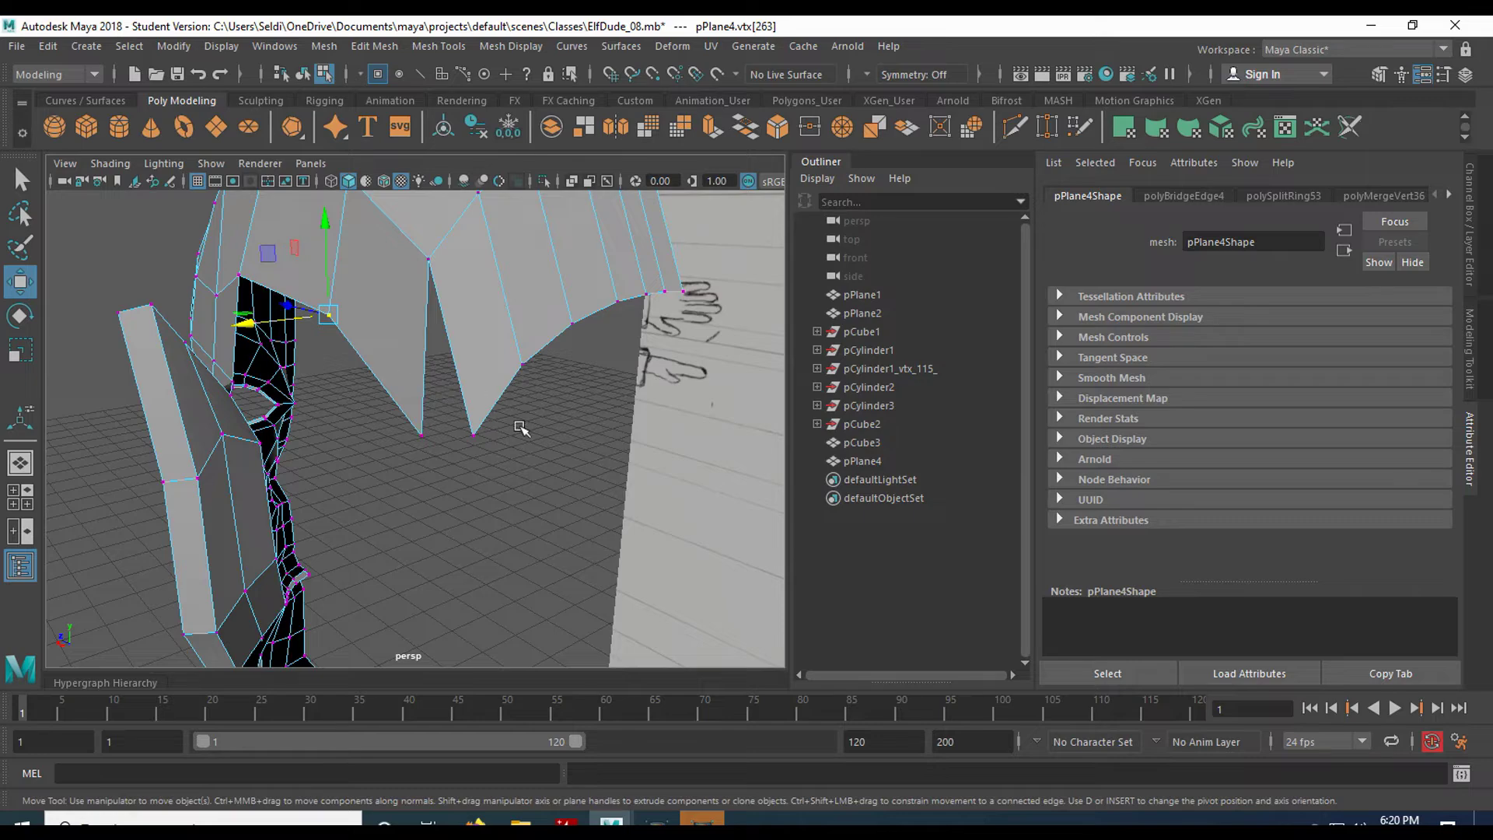
{"action": "left_click_drag", "start_coordinate": [519, 427], "coordinate": [390, 456], "text": "alt"}
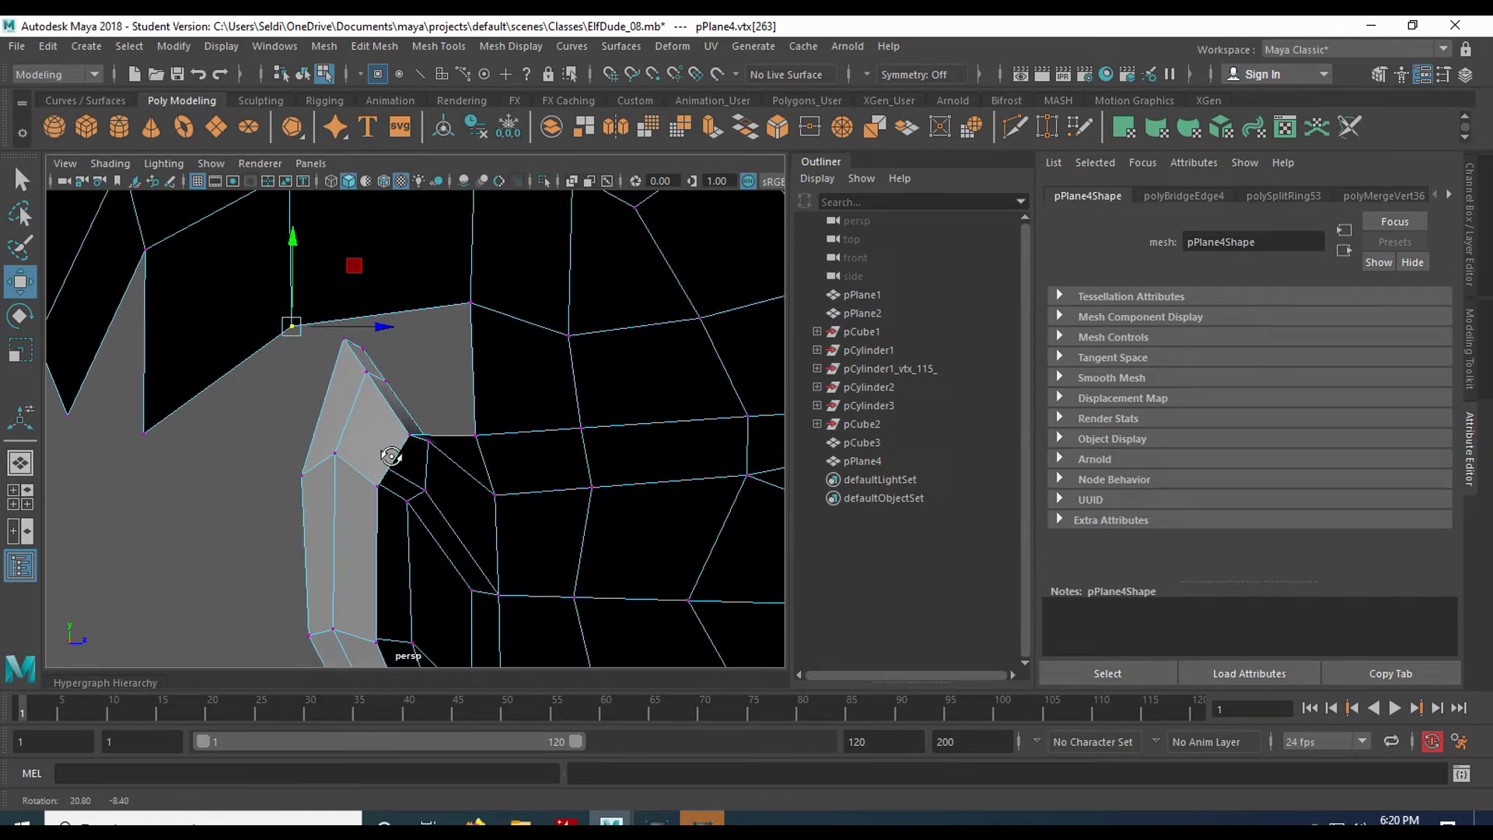
Extrude the short edge joining the head to the ear and the adjoining edges behind the ear about 3.3 units
{"action": "right_click_drag", "start_coordinate": [411, 296], "coordinate": [401, 329]}
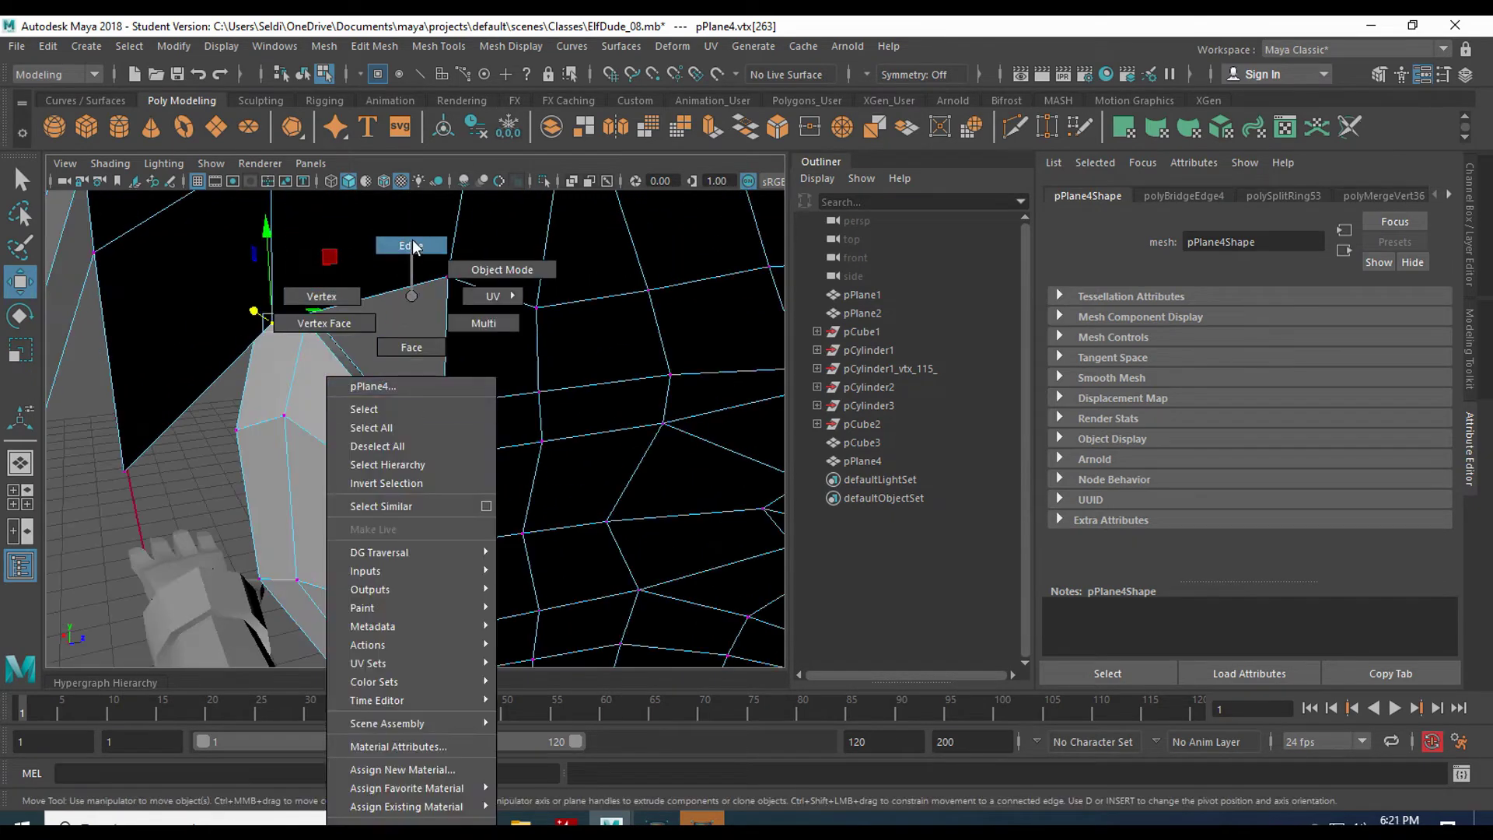
{"action": "right_click_drag", "start_coordinate": [413, 247], "coordinate": [413, 247]}
{"action": "left_click", "coordinate": [424, 399]}
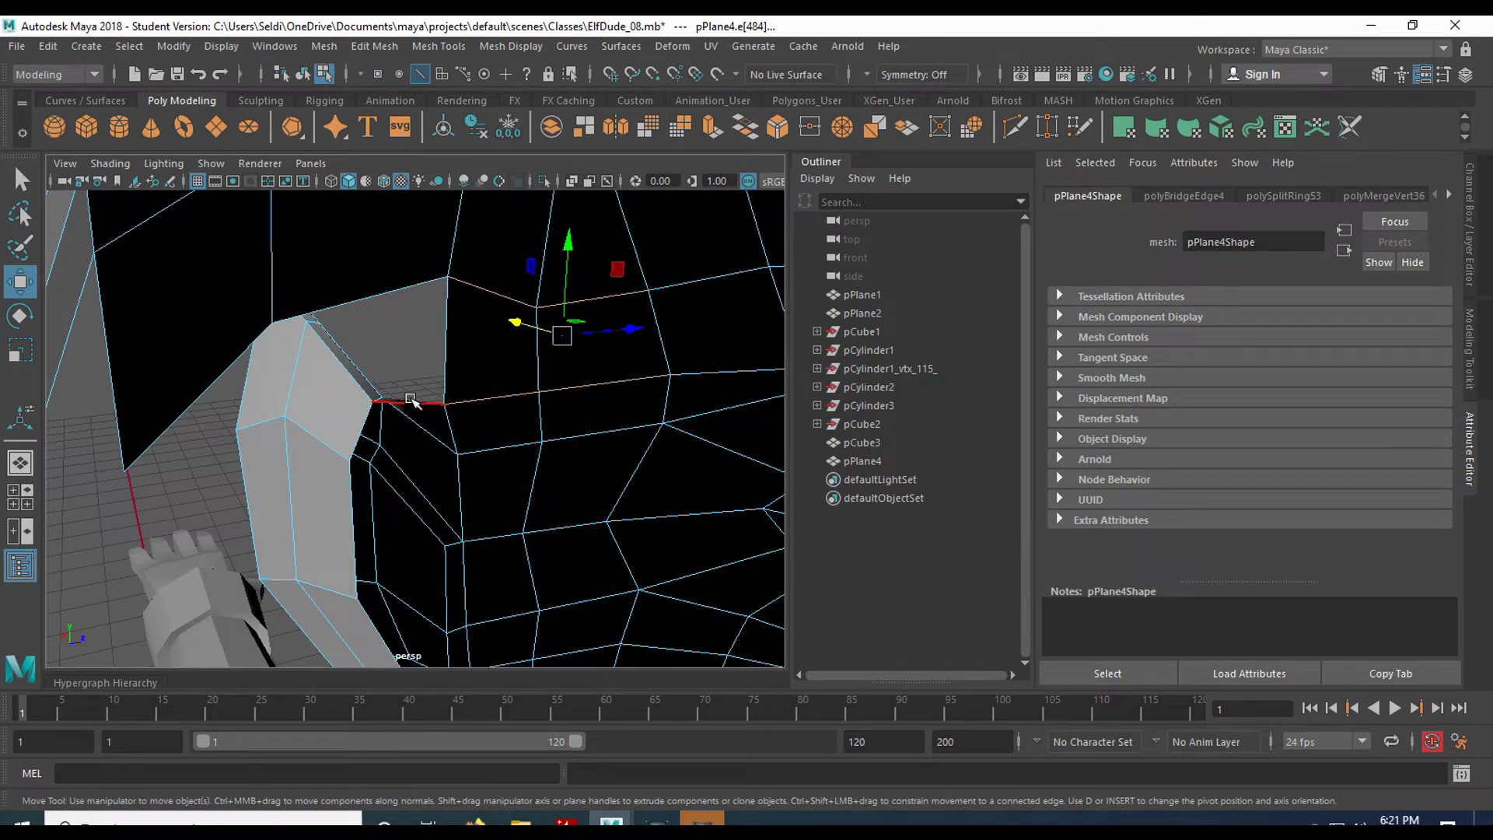
{"action": "left_click", "coordinate": [410, 400]}
{"action": "key", "text": "q"}
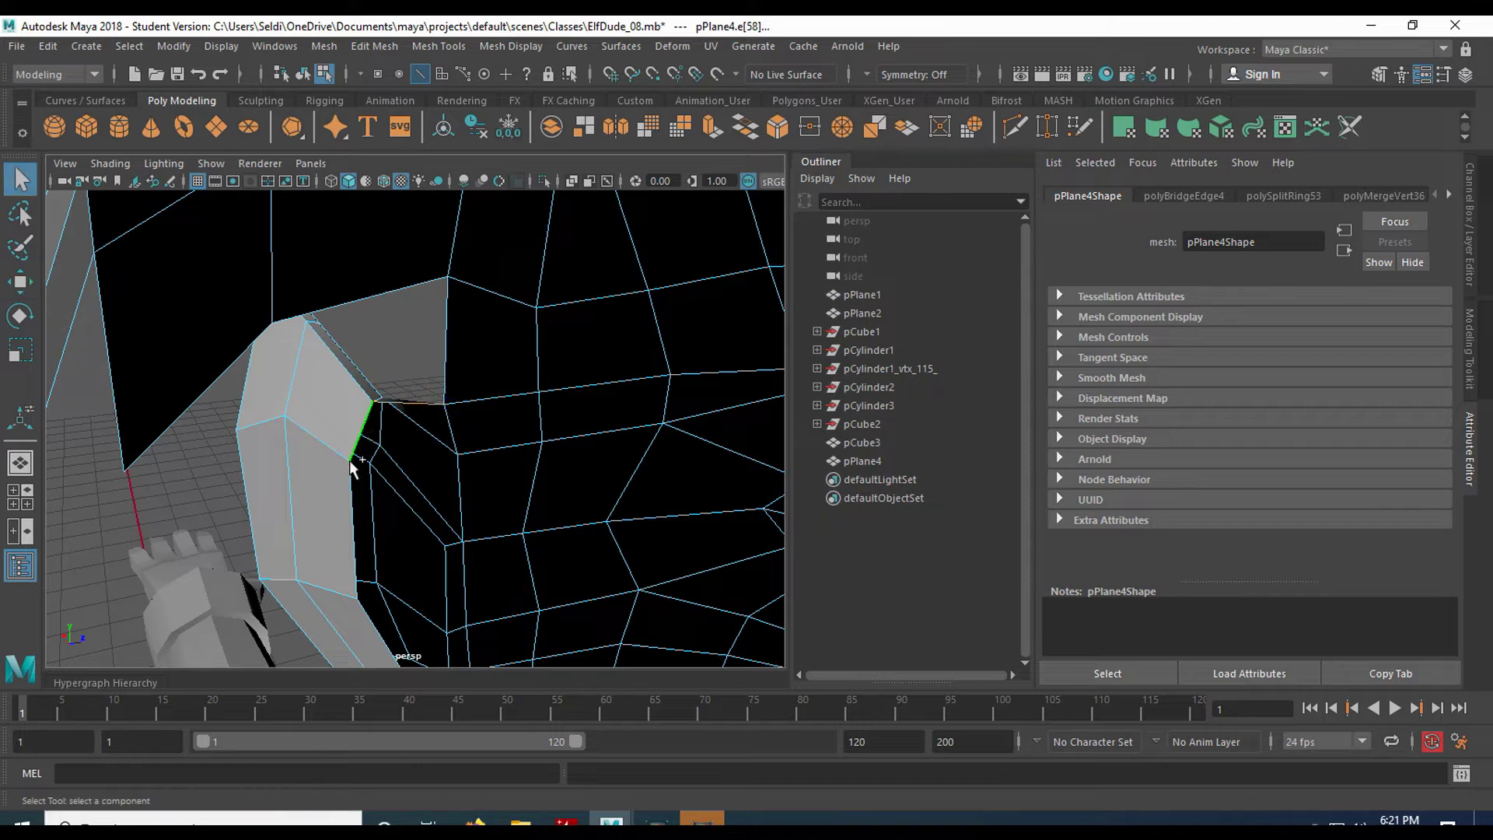
{"action": "left_click_drag", "start_coordinate": [443, 548], "coordinate": [393, 400], "text": "alt"}
{"action": "middle_click_drag", "start_coordinate": [371, 384], "coordinate": [369, 485], "text": "alt"}
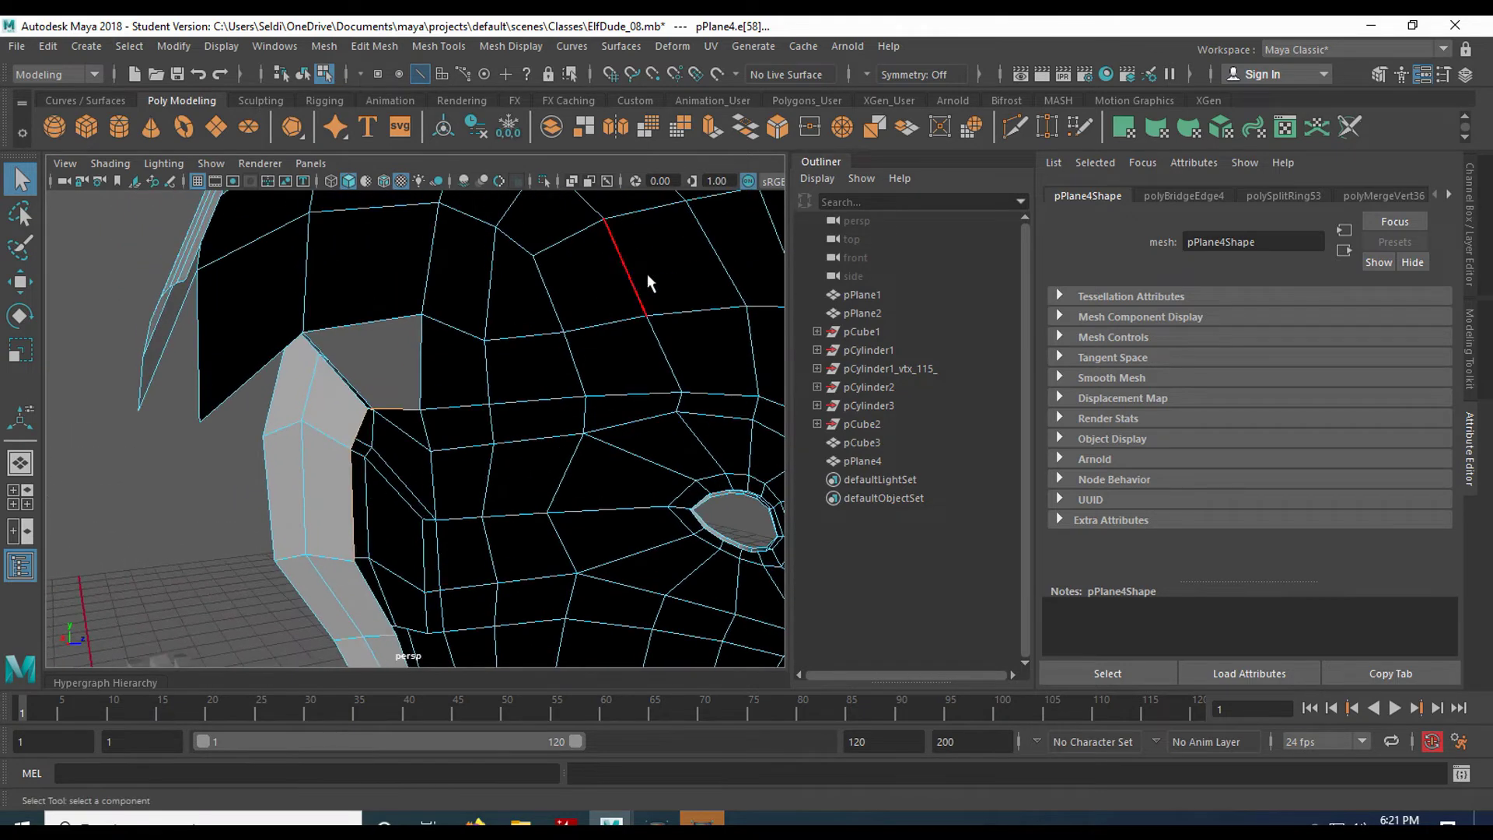
{"action": "left_click", "coordinate": [715, 132]}
{"action": "left_click_drag", "start_coordinate": [570, 429], "coordinate": [516, 443], "text": "alt"}
{"action": "left_click_drag", "start_coordinate": [462, 344], "coordinate": [475, 274]}
{"action": "left_click_drag", "start_coordinate": [332, 420], "coordinate": [643, 463], "text": "alt"}
Target-weld the free vertices of the strip behind the ear to the crown's lower border, closing the side opening
{"action": "key", "text": "q"}
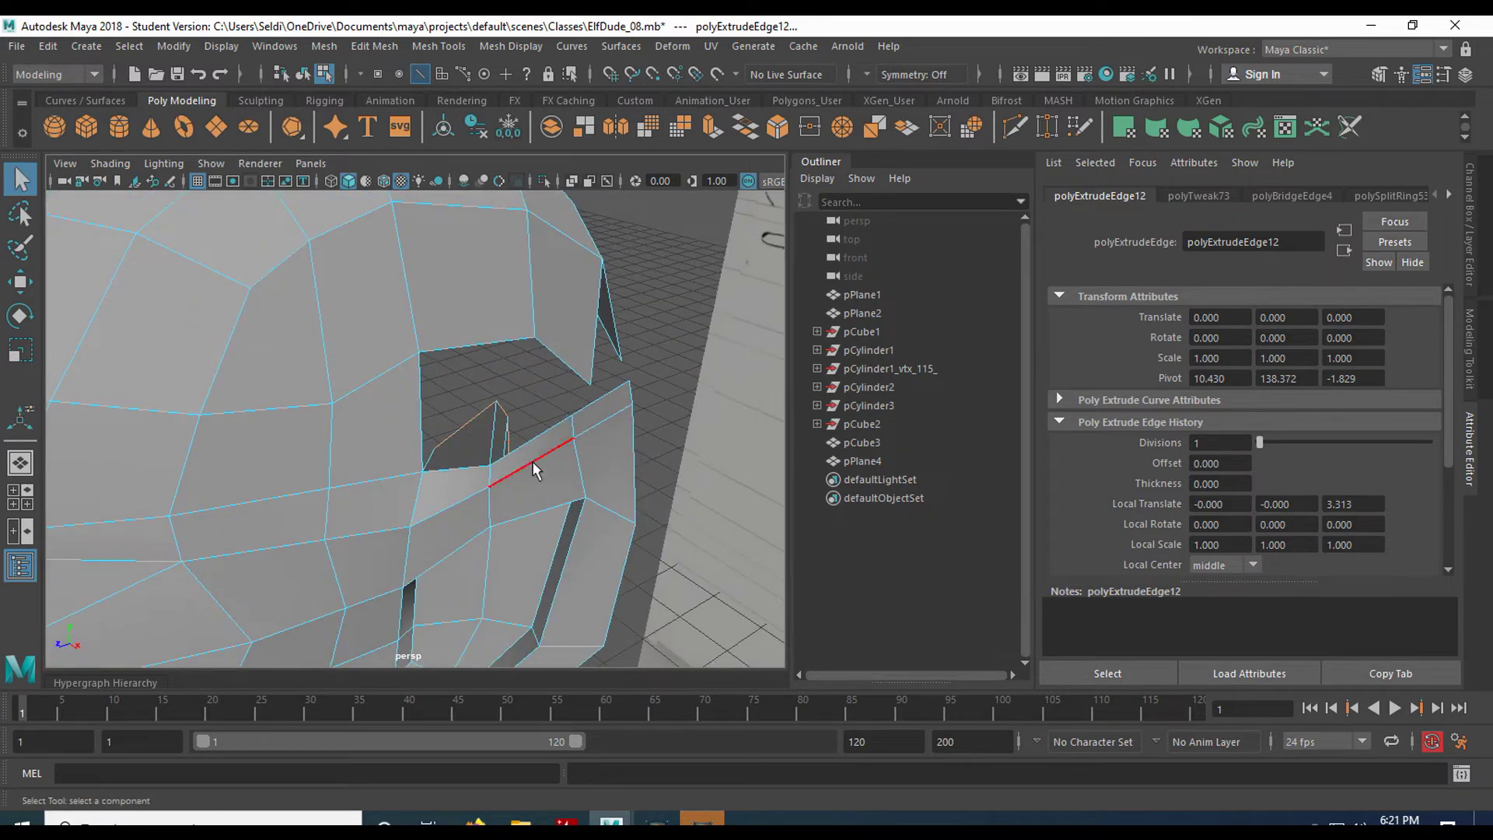
{"action": "right_click_drag", "start_coordinate": [460, 297], "coordinate": [395, 288]}
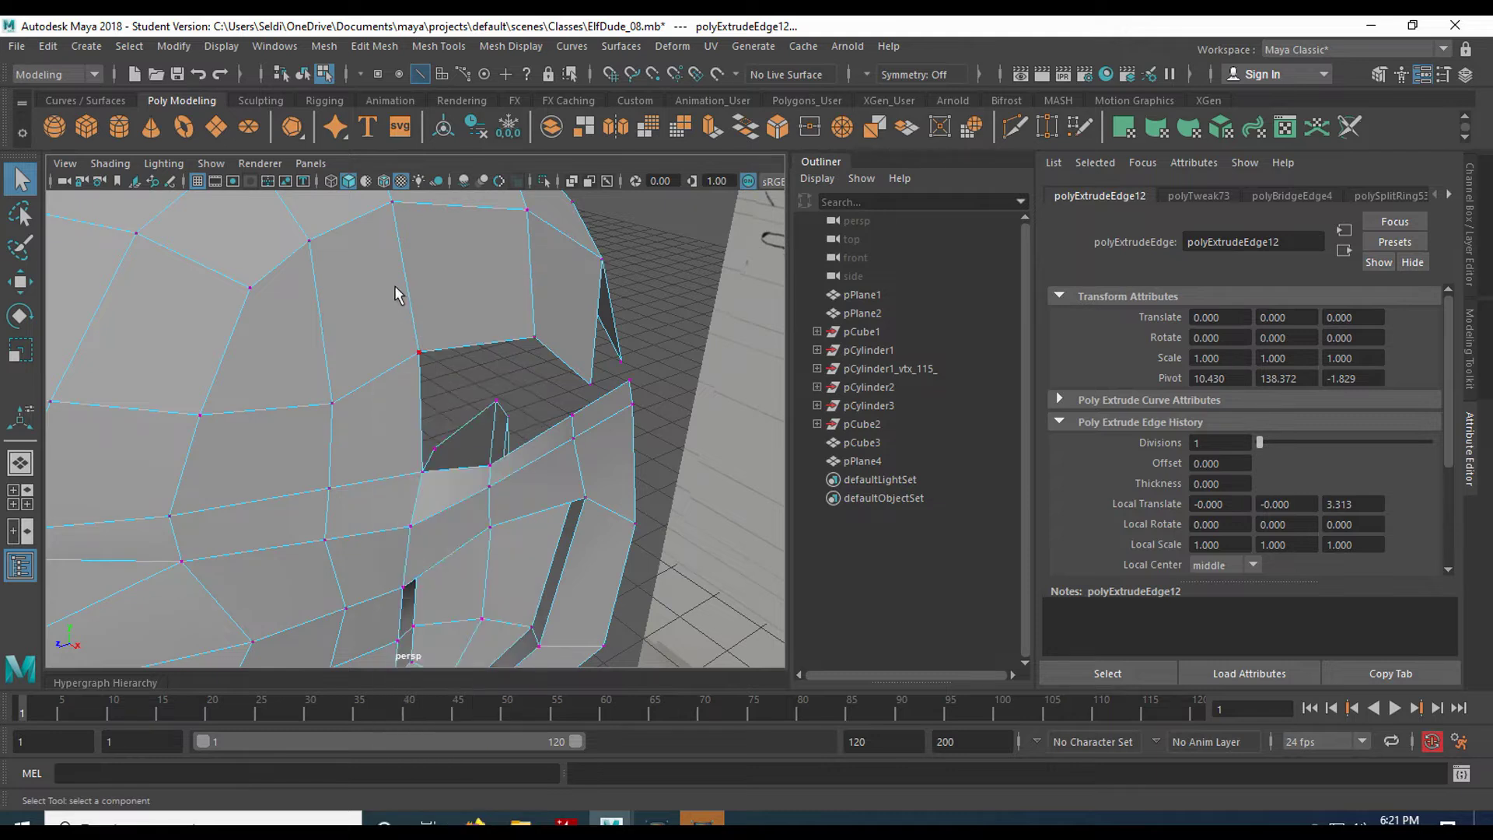
{"action": "left_click", "coordinate": [482, 460]}
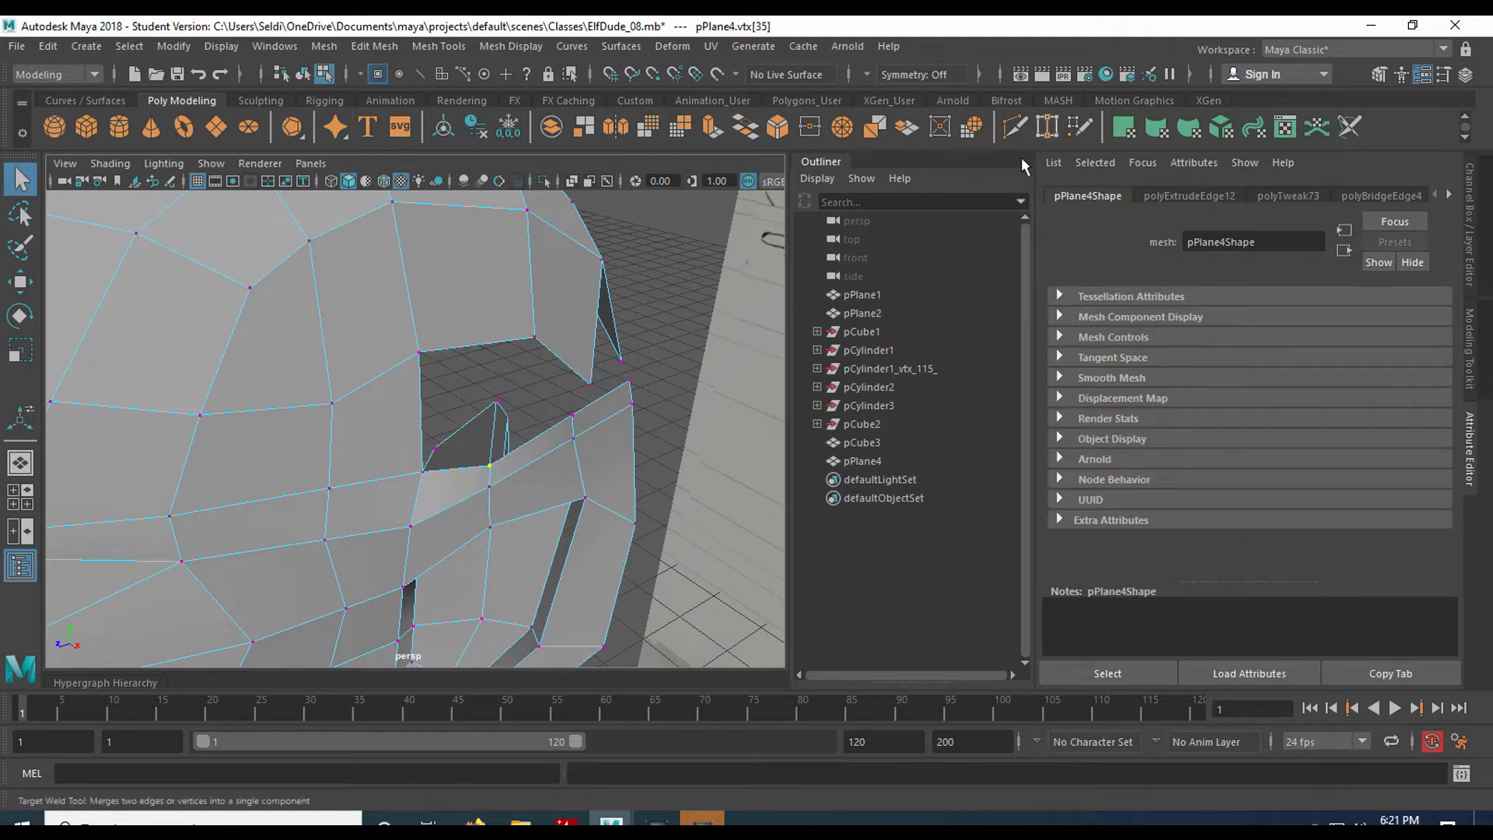
{"action": "left_click", "coordinate": [1046, 128]}
{"action": "left_click", "coordinate": [434, 446]}
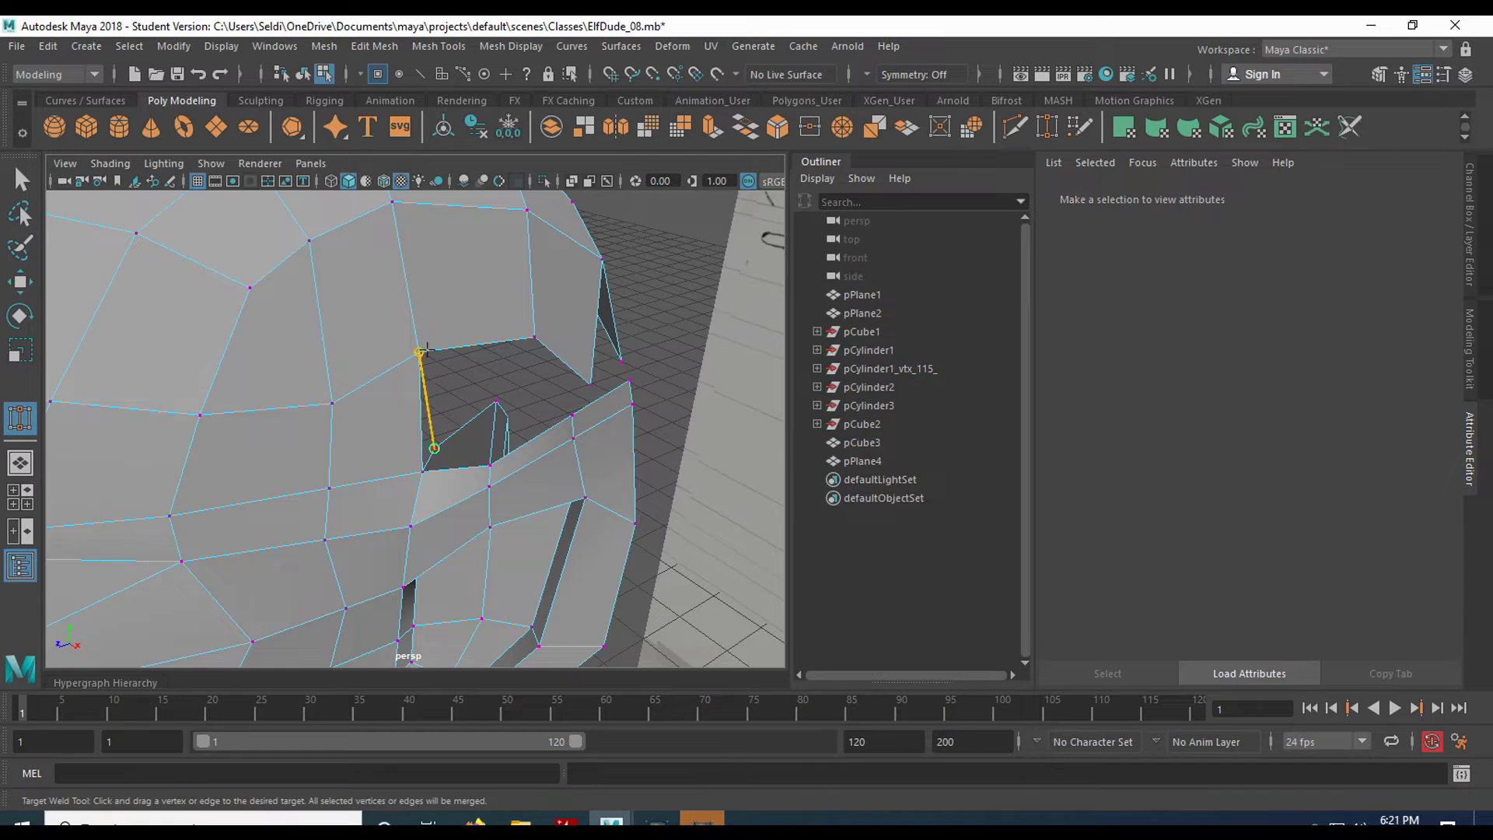
{"action": "left_click_drag", "start_coordinate": [427, 350], "coordinate": [426, 338]}
{"action": "left_click_drag", "start_coordinate": [494, 404], "coordinate": [416, 396], "text": "alt"}
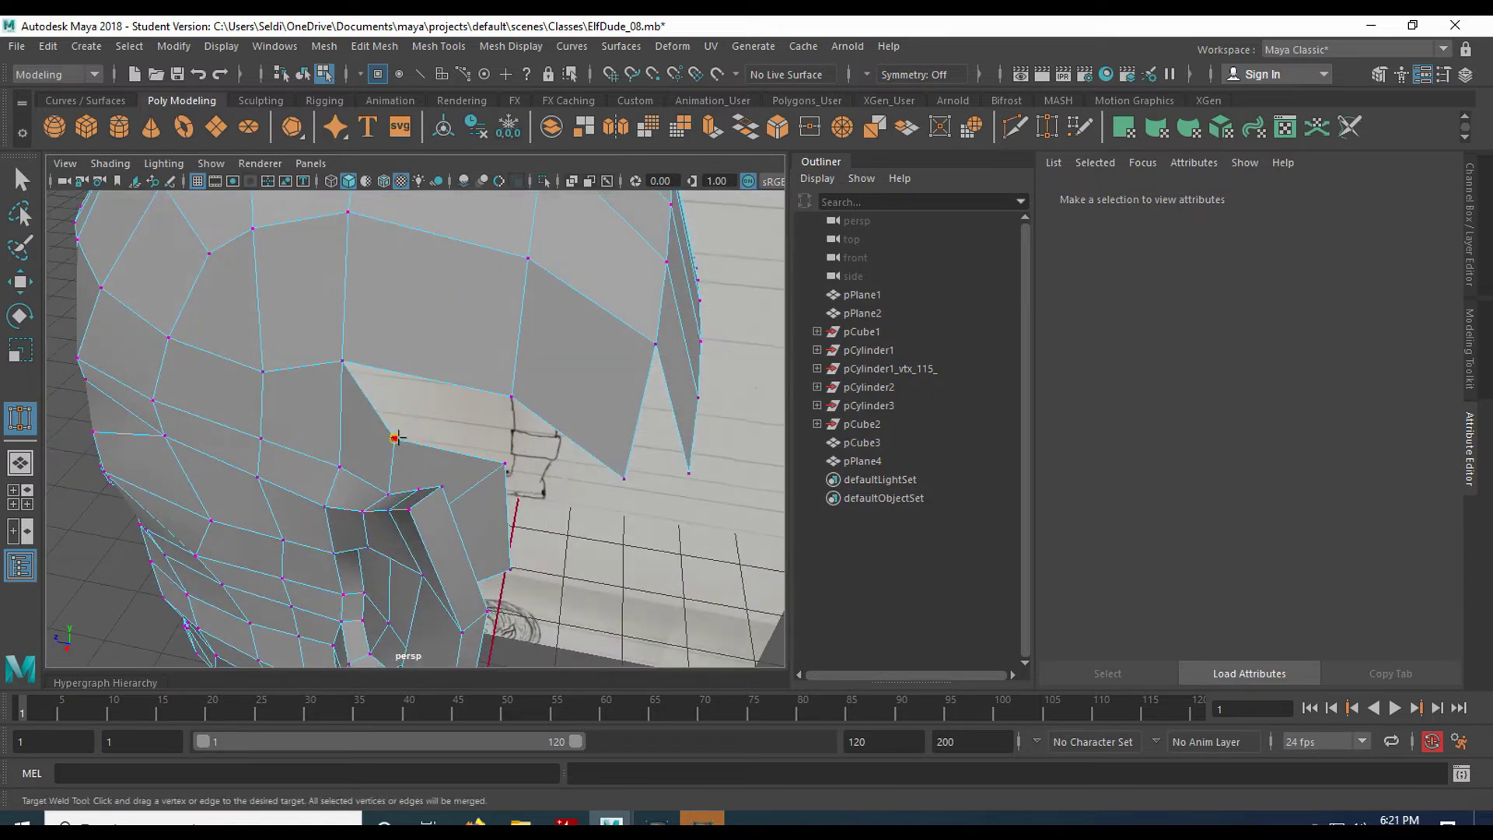
{"action": "left_click_drag", "start_coordinate": [529, 440], "coordinate": [573, 376], "text": "alt"}
{"action": "scroll", "coordinate": [575, 377], "scroll_direction": "down", "scroll_amount": 5}
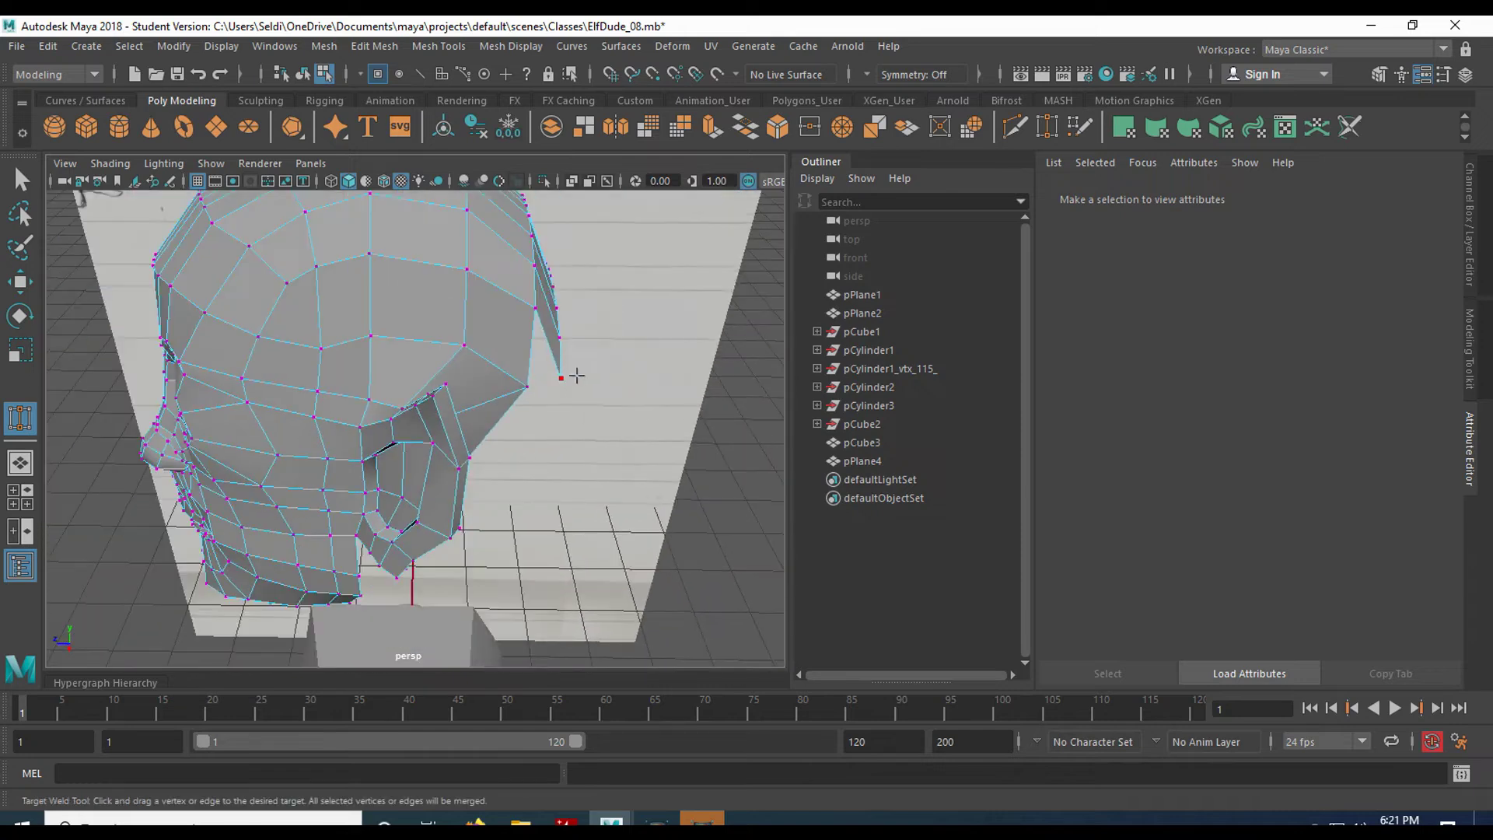
Select two neighbouring edges along the lower back of the ear and extrude them
{"action": "left_click_drag", "start_coordinate": [367, 344], "coordinate": [439, 330], "text": "alt"}
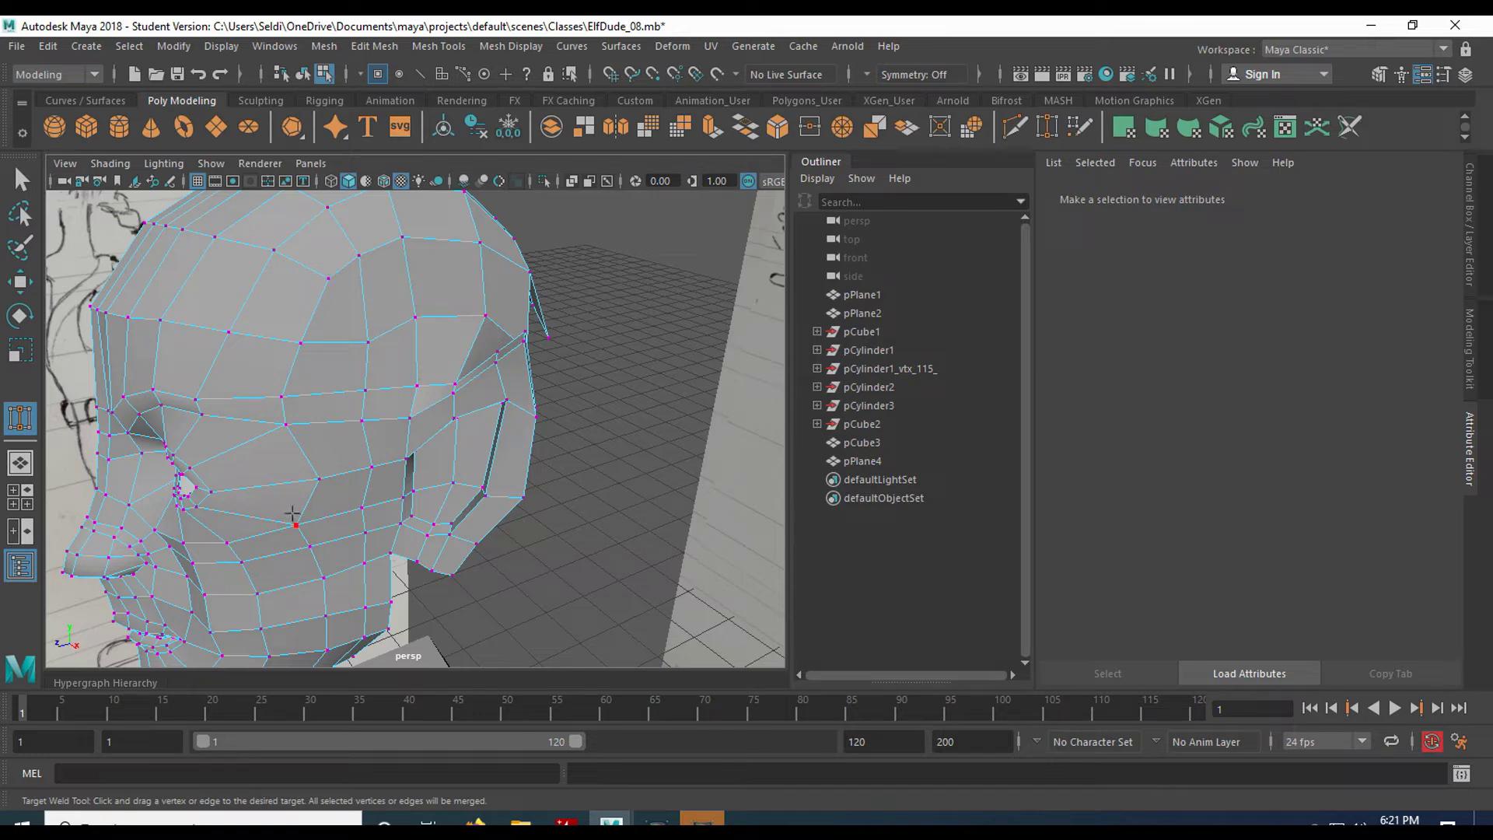
{"action": "mouse_move", "coordinate": [398, 389]}
{"action": "left_mouse_down", "text": "alt"}
{"action": "mouse_move", "coordinate": [324, 404]}
{"action": "mouse_move", "coordinate": [482, 380]}
{"action": "mouse_move", "coordinate": [527, 436]}
{"action": "mouse_move", "coordinate": [433, 413]}
{"action": "mouse_move", "coordinate": [444, 385]}
{"action": "mouse_move", "coordinate": [426, 357]}
{"action": "mouse_move", "coordinate": [460, 396]}
{"action": "mouse_move", "coordinate": [447, 404]}
{"action": "left_mouse_up", "text": "alt"}
{"action": "key", "text": "w"}
{"action": "left_click", "coordinate": [490, 401]}
{"action": "mouse_move", "coordinate": [509, 498]}
{"action": "left_mouse_down", "text": "alt"}
{"action": "mouse_move", "coordinate": [493, 423]}
{"action": "mouse_move", "coordinate": [446, 373]}
{"action": "mouse_move", "coordinate": [377, 373]}
{"action": "mouse_move", "coordinate": [342, 400]}
{"action": "left_mouse_up", "text": "alt"}
{"action": "middle_click_drag", "start_coordinate": [335, 412], "coordinate": [299, 450], "text": "alt"}
{"action": "left_click_drag", "start_coordinate": [299, 451], "coordinate": [268, 404], "text": "alt"}
{"action": "right_click_drag", "start_coordinate": [240, 295], "coordinate": [257, 247]}
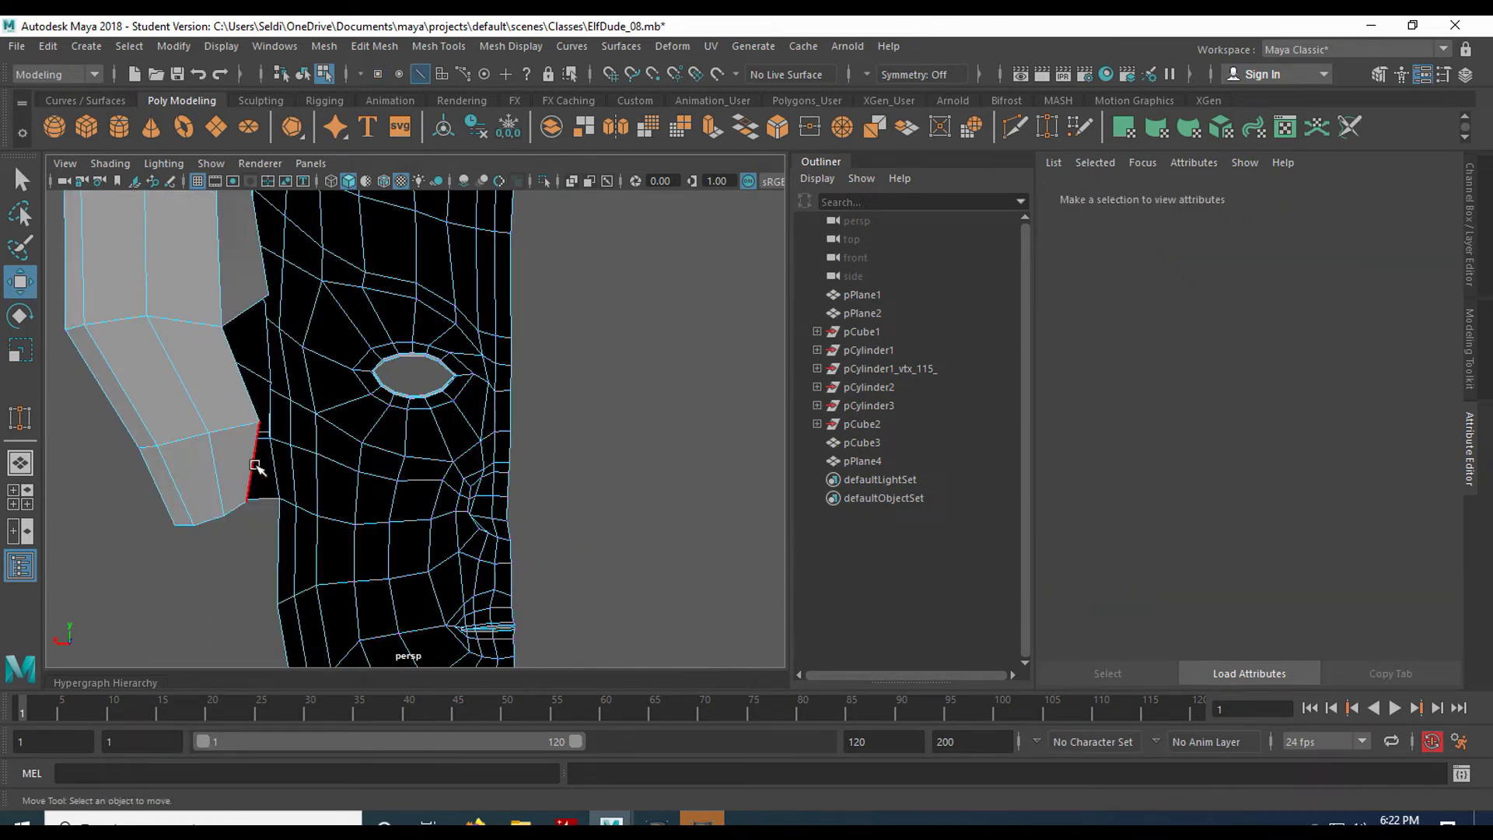
{"action": "left_click_drag", "start_coordinate": [253, 463], "coordinate": [401, 384], "text": "alt"}
{"action": "left_click", "coordinate": [208, 377]}
{"action": "left_click", "coordinate": [190, 453], "text": "shift"}
{"action": "left_click_drag", "start_coordinate": [249, 433], "coordinate": [336, 455], "text": "alt"}
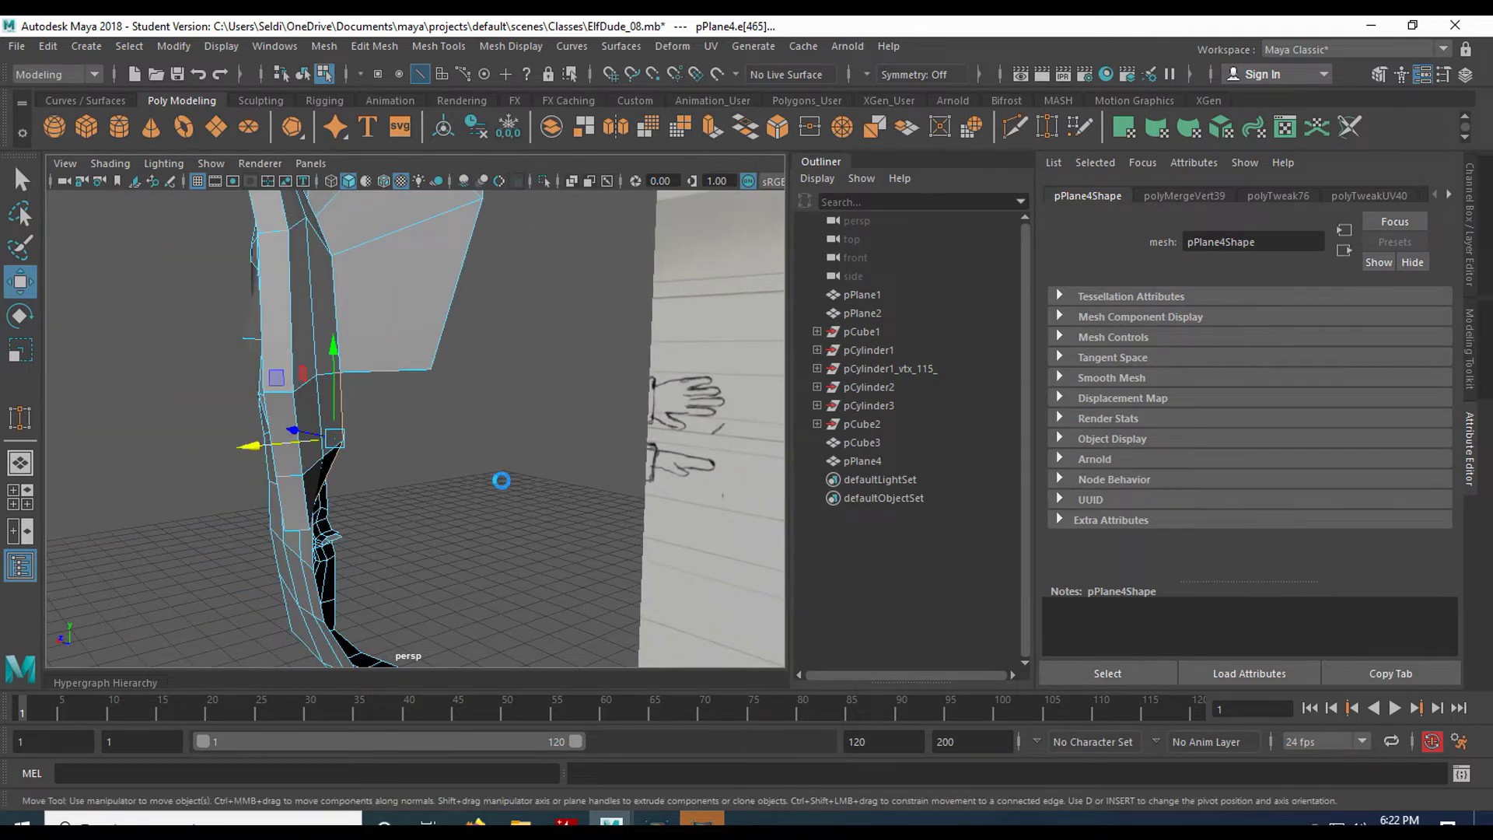
{"action": "key", "text": "ctrl+e"}
Move the extruded edges behind the lower ear inward along X and toward the back of the head along Z
{"action": "left_click_drag", "start_coordinate": [254, 447], "coordinate": [347, 438]}
{"action": "left_click_drag", "start_coordinate": [428, 485], "coordinate": [200, 471], "text": "alt"}
{"action": "left_click_drag", "start_coordinate": [449, 405], "coordinate": [386, 407]}
{"action": "left_click_drag", "start_coordinate": [506, 425], "coordinate": [375, 408], "text": "alt"}
{"action": "left_click_drag", "start_coordinate": [466, 397], "coordinate": [413, 391], "text": "alt"}
{"action": "left_click_drag", "start_coordinate": [309, 424], "coordinate": [289, 423]}
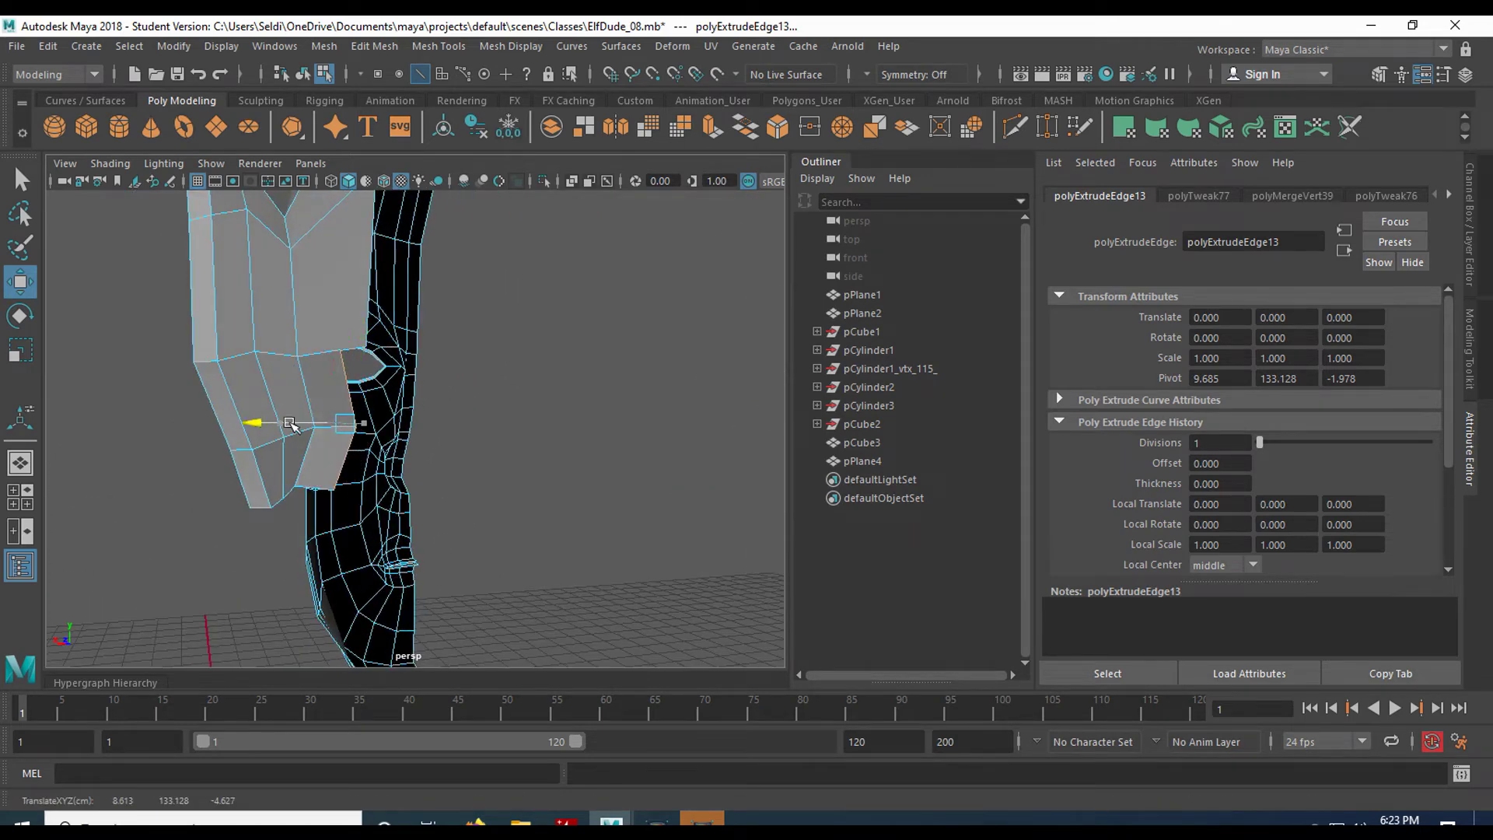
Target-weld the upper outer vertex of the lower ear strip to the neighbouring corner of the strip above it
{"action": "left_click_drag", "start_coordinate": [420, 408], "coordinate": [477, 413], "text": "alt"}
{"action": "middle_click_drag", "start_coordinate": [476, 413], "coordinate": [474, 499], "text": "alt"}
{"action": "left_click_drag", "start_coordinate": [473, 500], "coordinate": [509, 496], "text": "alt"}
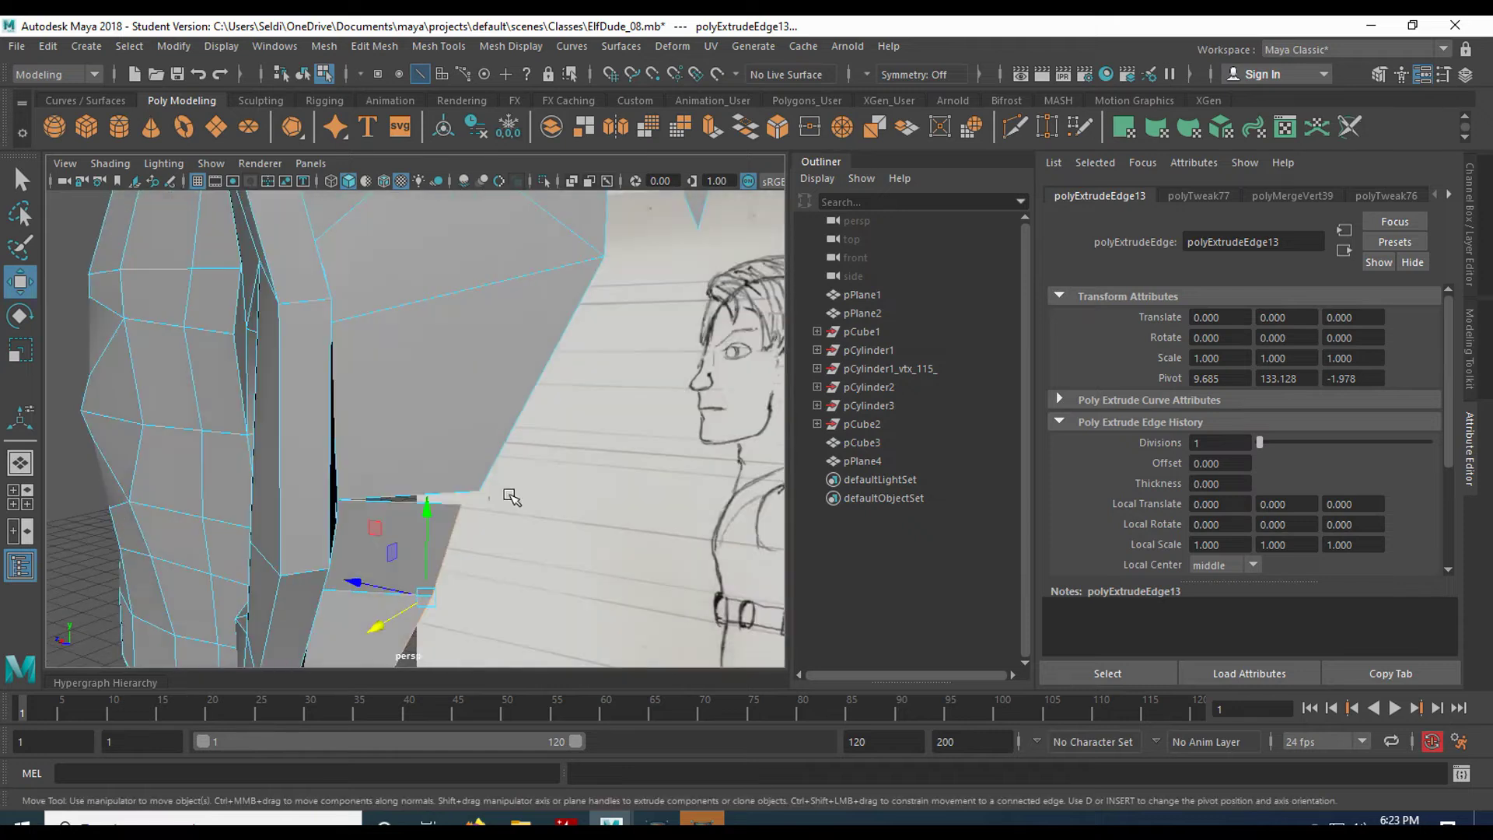
{"action": "key", "text": "q"}
{"action": "right_click_drag", "start_coordinate": [432, 464], "coordinate": [337, 296]}
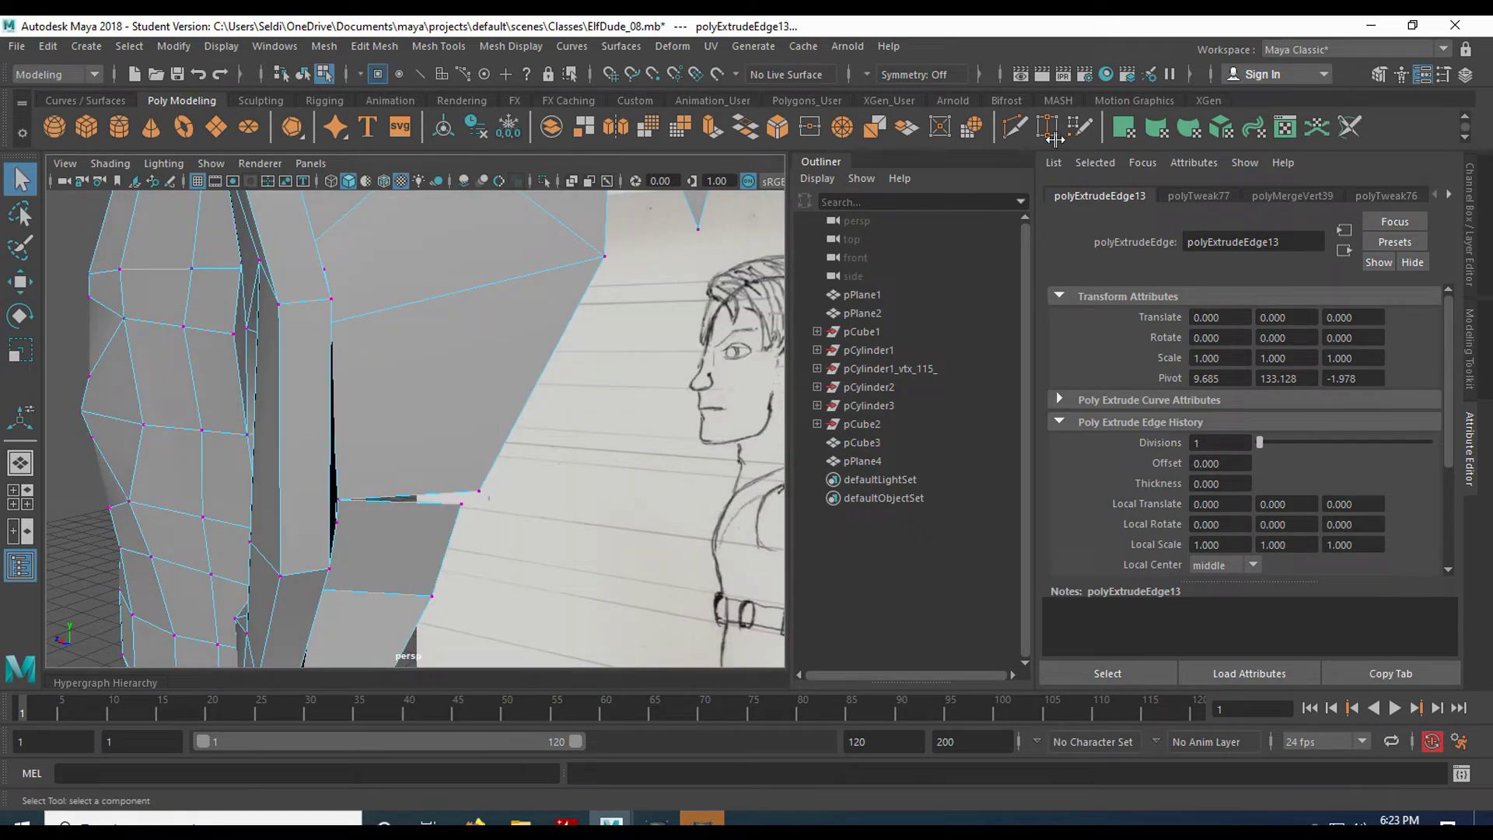
{"action": "left_click", "coordinate": [1051, 133]}
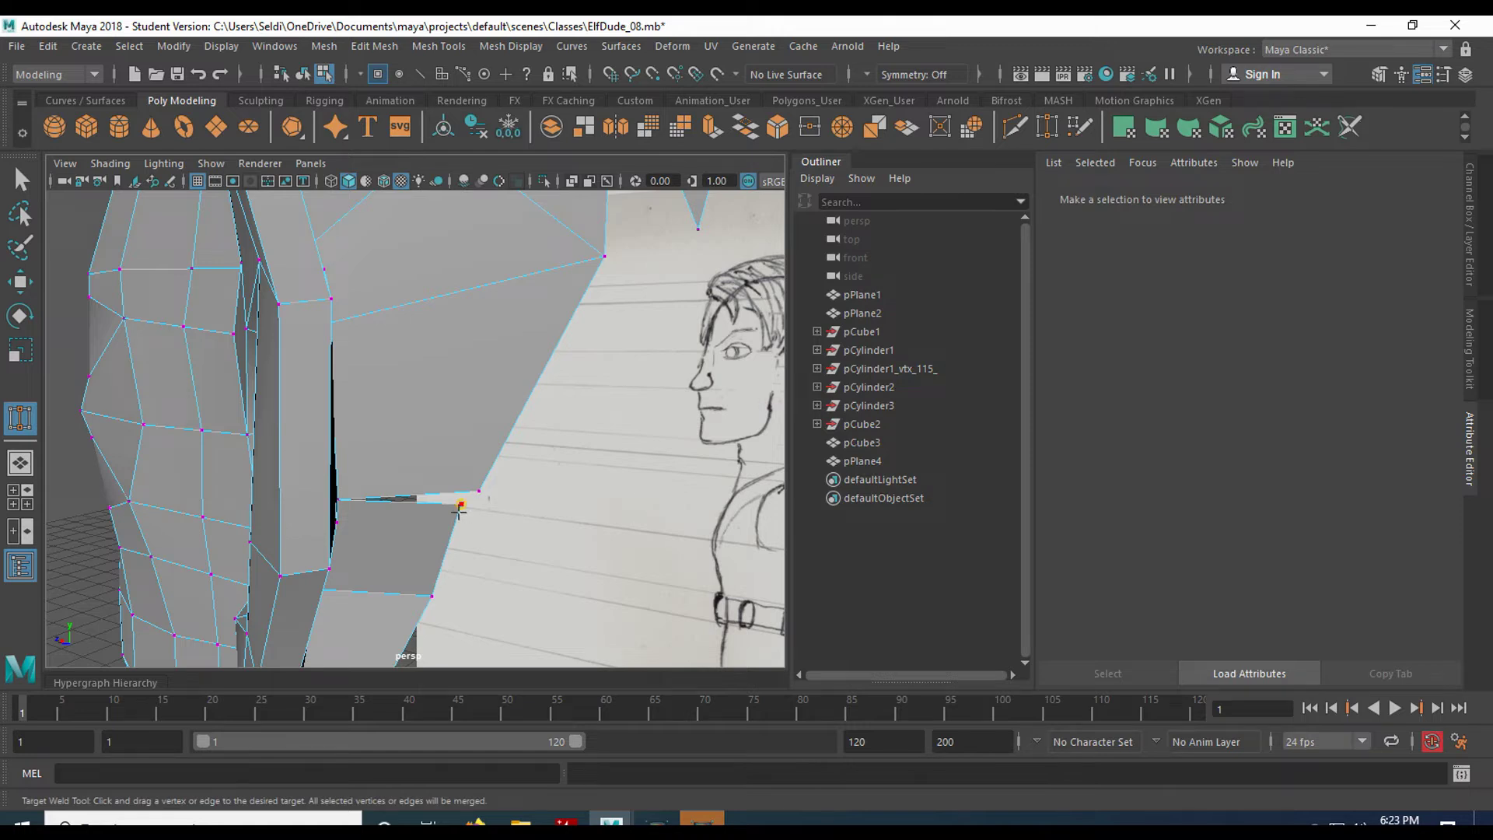
{"action": "left_click_drag", "start_coordinate": [507, 459], "coordinate": [523, 497]}
{"action": "scroll", "coordinate": [482, 555], "scroll_direction": "down", "scroll_amount": 3}
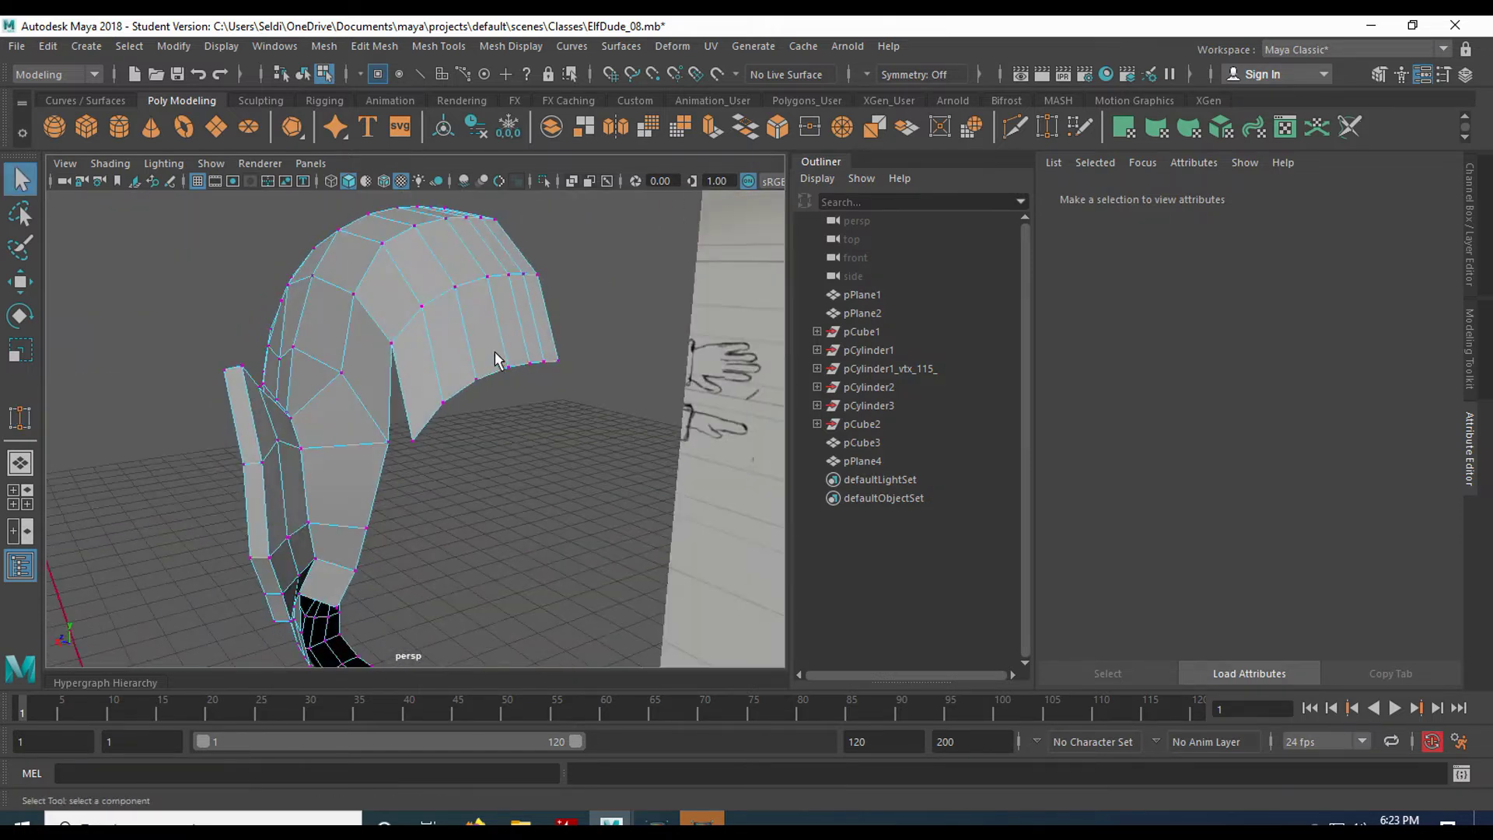
Extrude all the lower edges of the rear crown strip and pull them down along the back of the head in the side drawing
{"action": "left_click_drag", "start_coordinate": [497, 357], "coordinate": [441, 413], "text": "alt"}
{"action": "scroll", "coordinate": [456, 410], "scroll_direction": "up", "scroll_amount": 4}
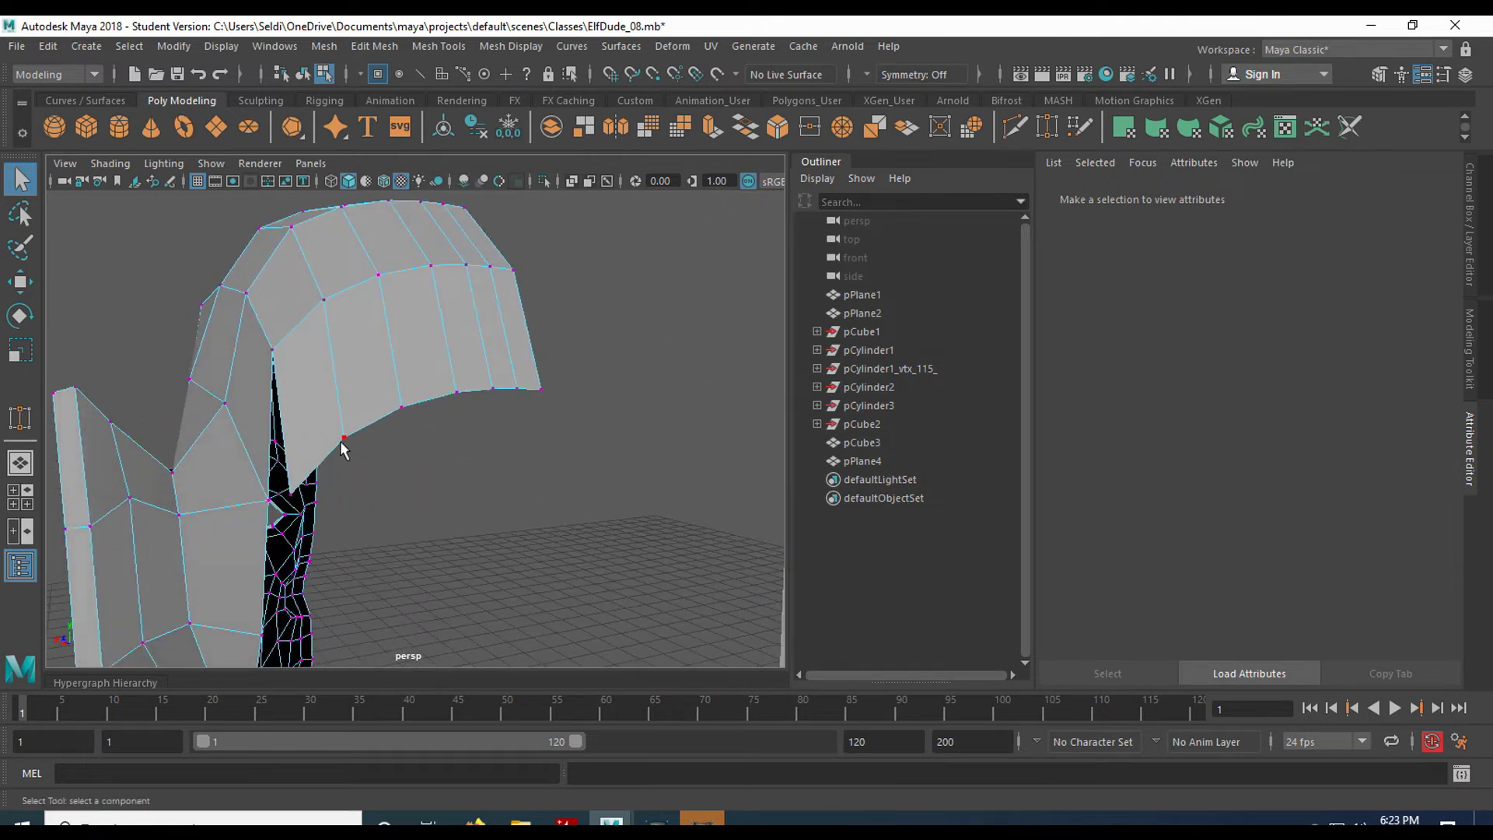
{"action": "right_click_drag", "start_coordinate": [327, 296], "coordinate": [339, 247]}
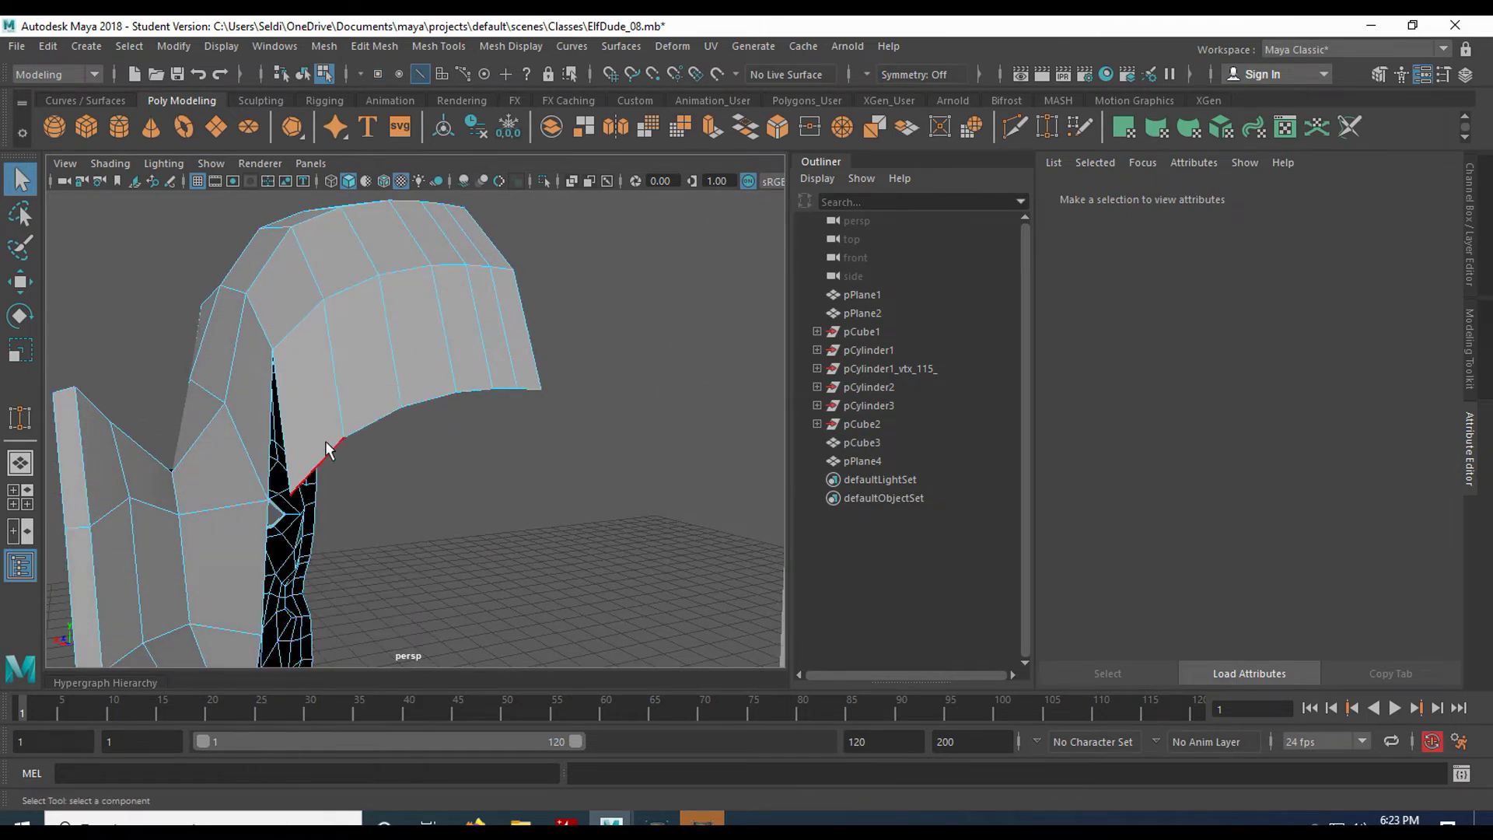
{"action": "left_click", "coordinate": [326, 446]}
{"action": "left_click", "coordinate": [435, 396], "text": "shift"}
{"action": "left_click", "coordinate": [469, 389], "text": "shift"}
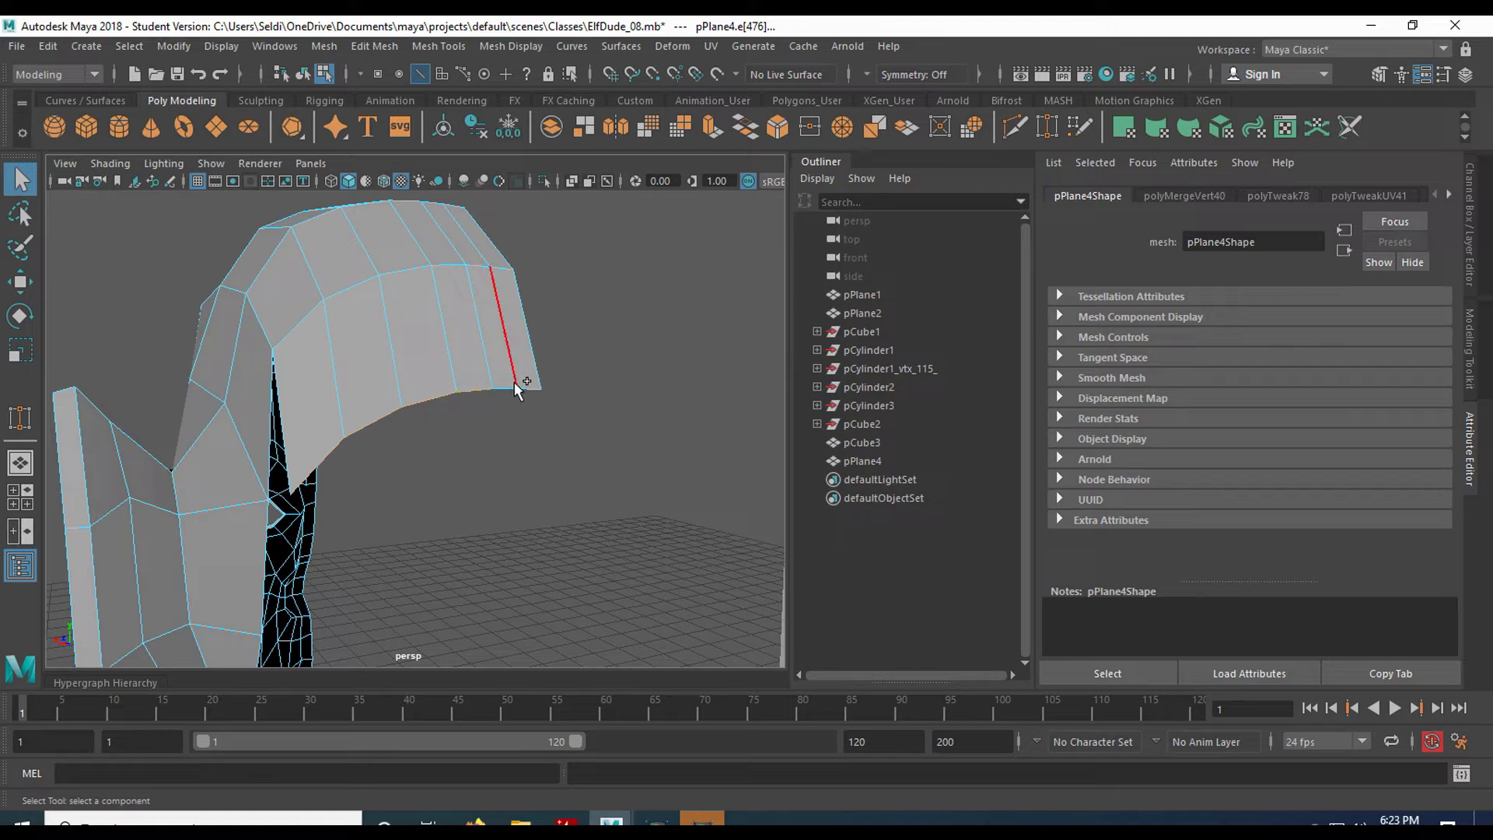
{"action": "left_click", "coordinate": [508, 387], "text": "shift"}
{"action": "left_click", "coordinate": [535, 388], "text": "shift"}
{"action": "mouse_move", "coordinate": [527, 517]}
{"action": "left_mouse_down", "text": "alt"}
{"action": "mouse_move", "coordinate": [492, 493]}
{"action": "mouse_move", "coordinate": [450, 516]}
{"action": "mouse_move", "coordinate": [337, 516]}
{"action": "mouse_move", "coordinate": [599, 486]}
{"action": "left_mouse_up", "text": "alt"}
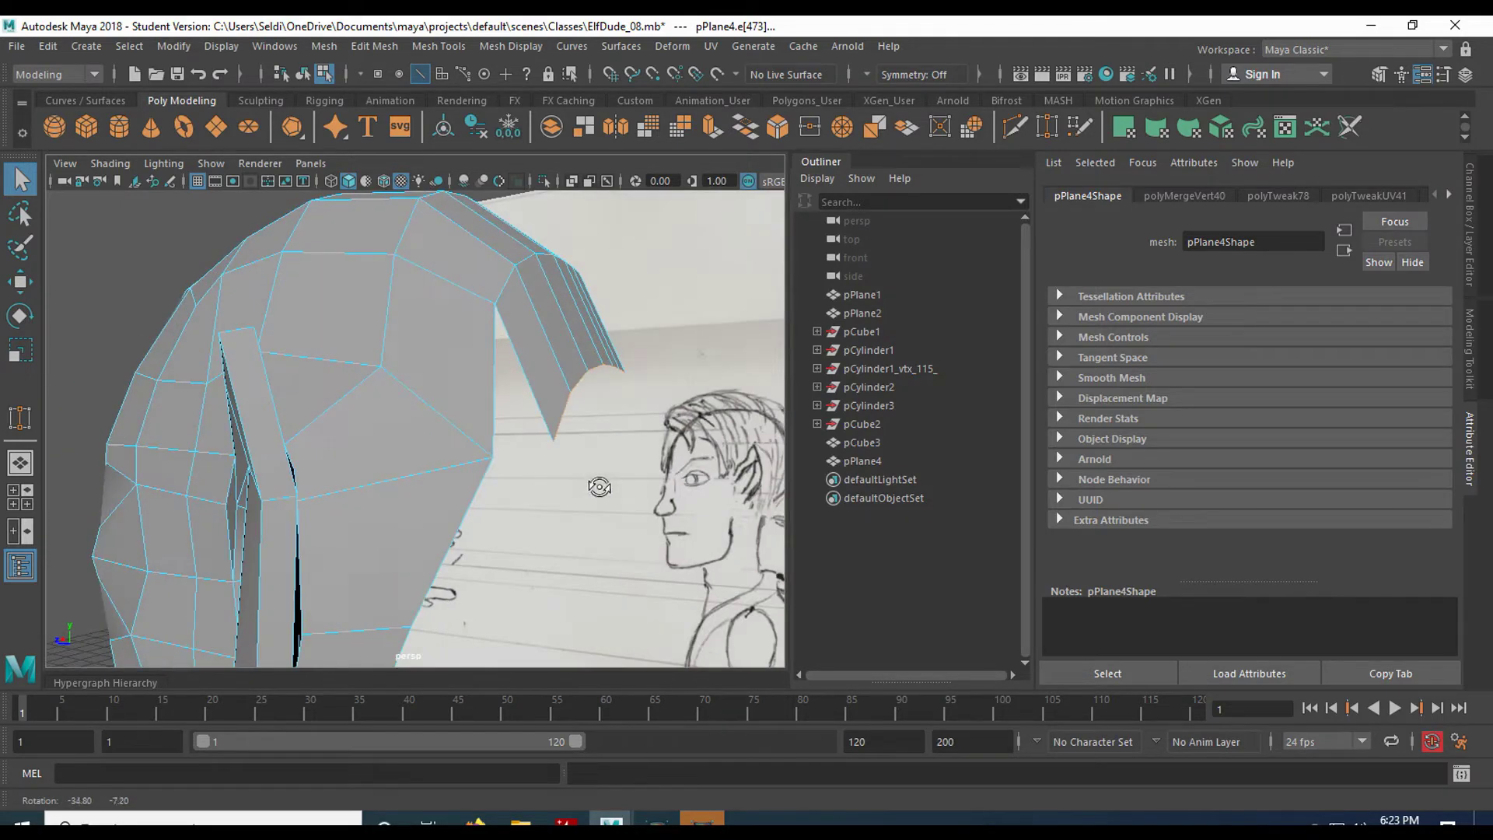
{"action": "key", "text": "space"}
{"action": "key", "text": "space"}
{"action": "scroll", "coordinate": [527, 567], "scroll_direction": "down", "scroll_amount": 2}
{"action": "middle_click_drag", "start_coordinate": [516, 595], "coordinate": [479, 394], "text": "alt"}
{"action": "mouse_move", "coordinate": [467, 468]}
{"action": "middle_mouse_down", "text": "alt"}
{"action": "mouse_move", "coordinate": [463, 426]}
{"action": "mouse_move", "coordinate": [438, 438]}
{"action": "mouse_move", "coordinate": [440, 466]}
{"action": "middle_mouse_up", "text": "alt"}
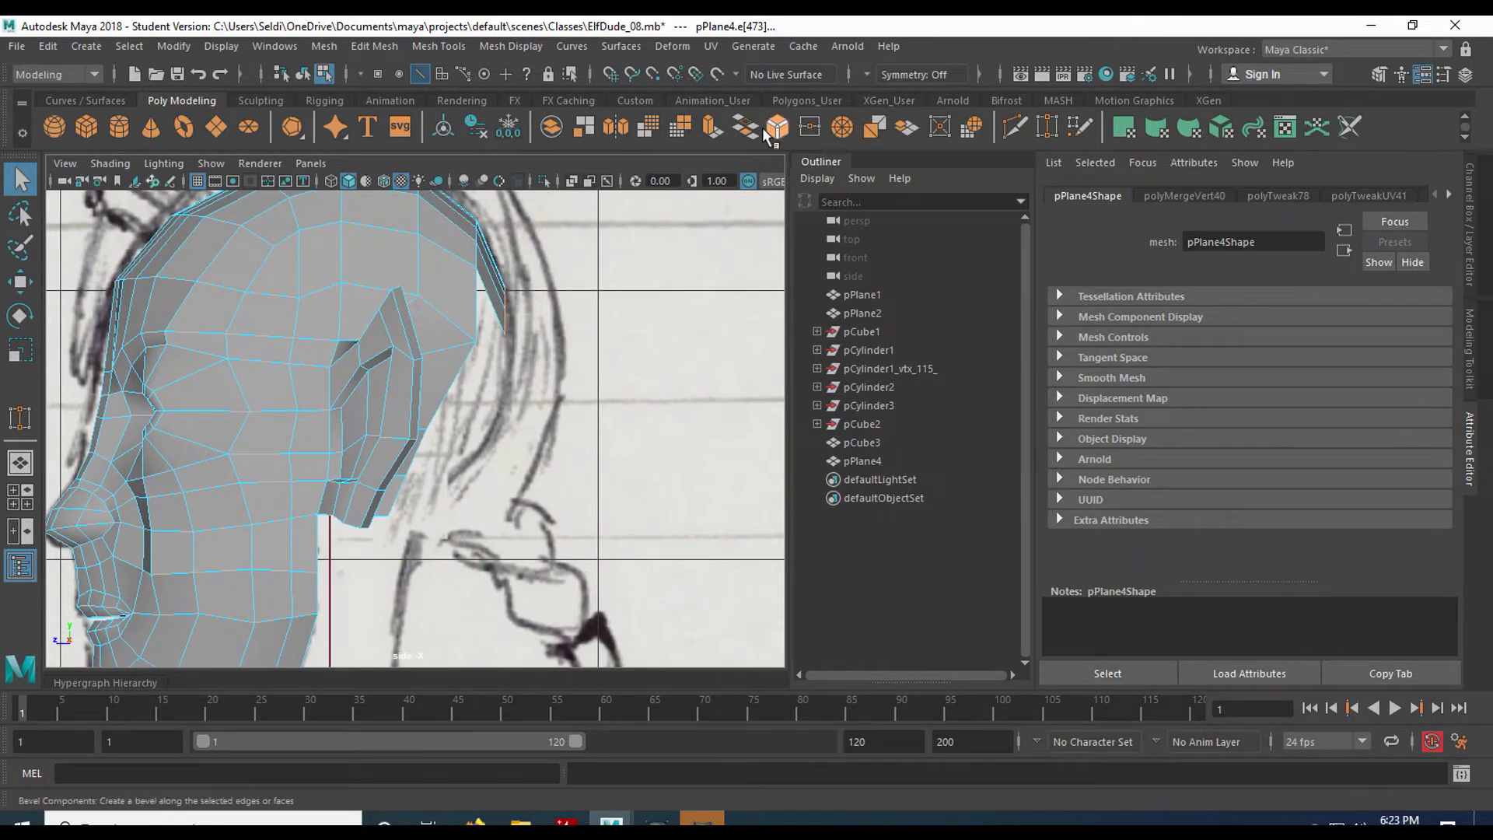
{"action": "left_click", "coordinate": [712, 128]}
{"action": "key", "text": "w"}
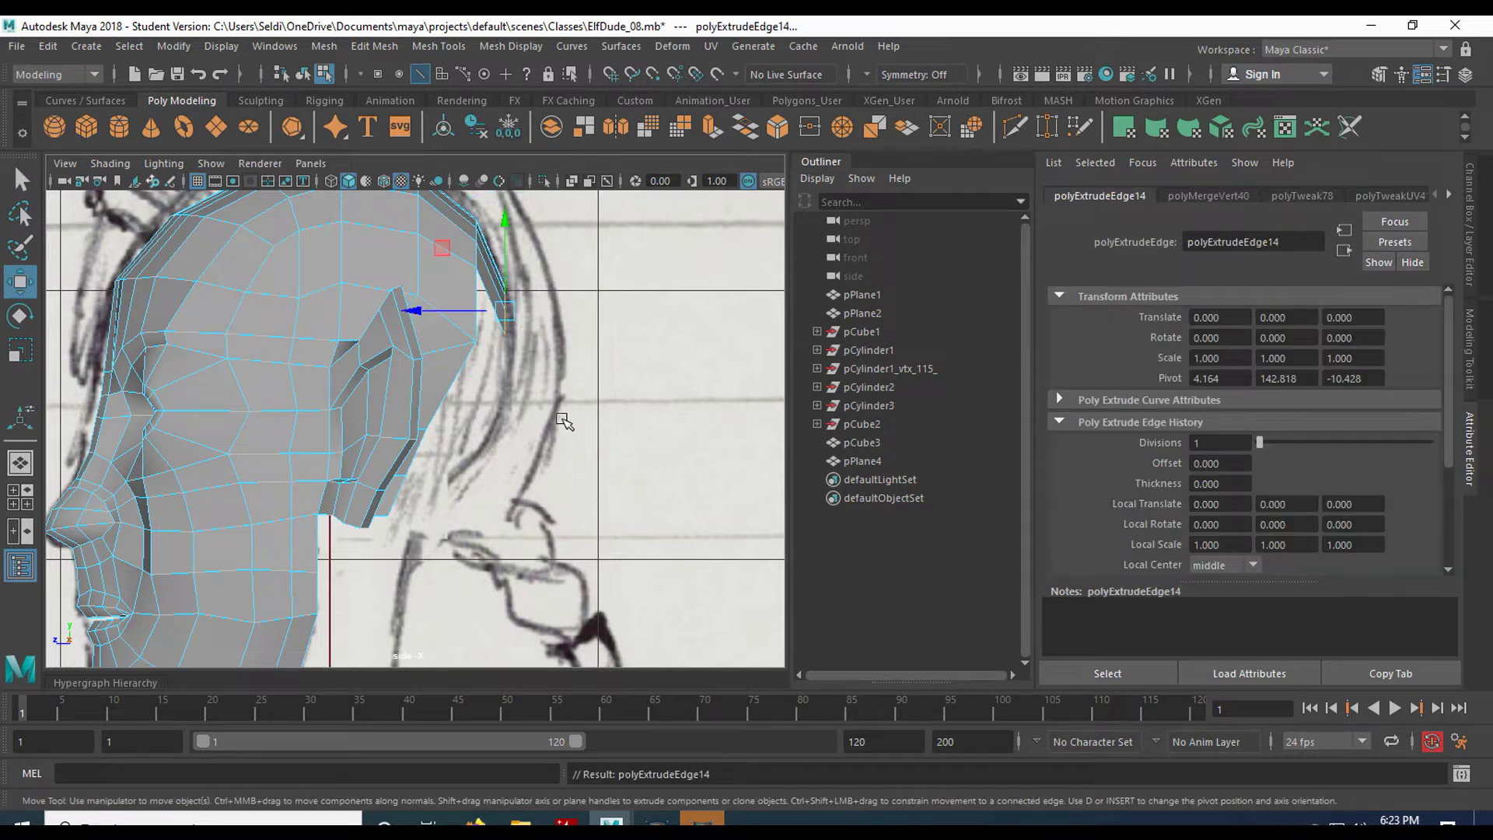
{"action": "left_click_drag", "start_coordinate": [509, 318], "coordinate": [588, 356]}
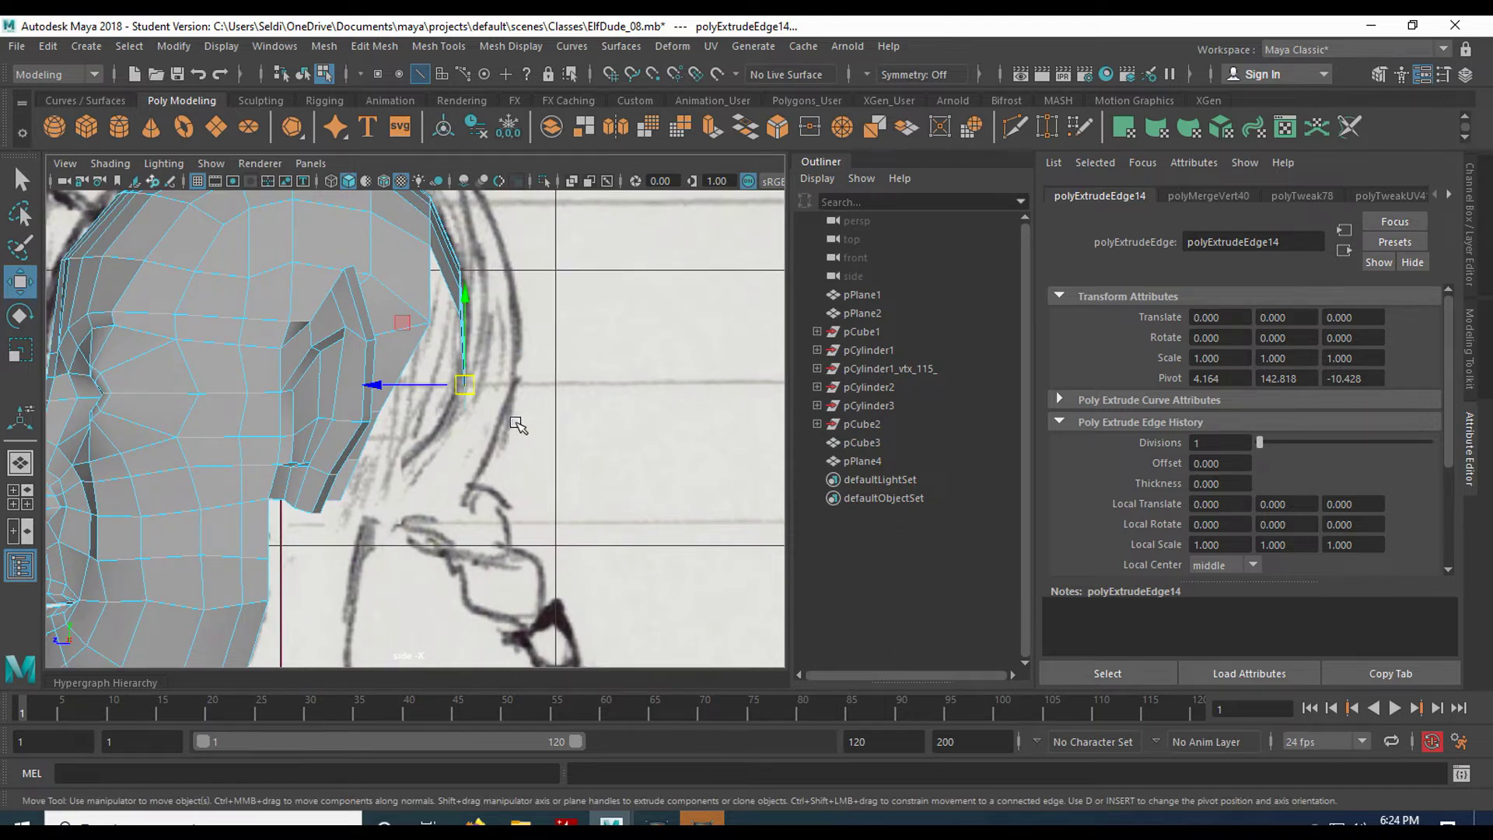
Move the rear corner vertex of the strip behind the ear slightly forward and up in the side view
{"action": "key", "text": "q"}
{"action": "right_click_drag", "start_coordinate": [423, 298], "coordinate": [337, 298]}
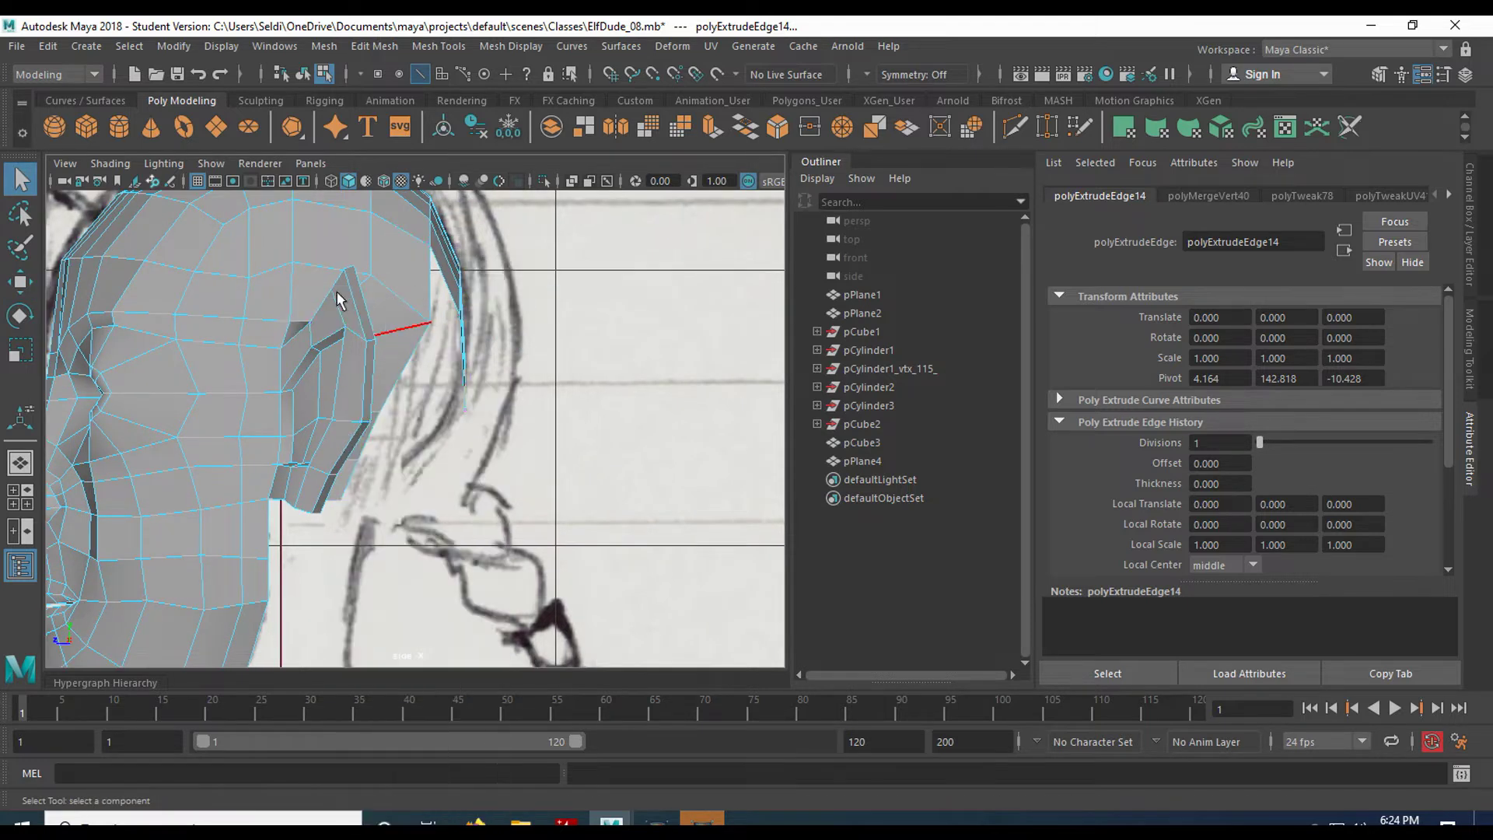
{"action": "left_click", "coordinate": [426, 320]}
{"action": "key", "text": "w"}
{"action": "left_click_drag", "start_coordinate": [434, 326], "coordinate": [416, 316]}
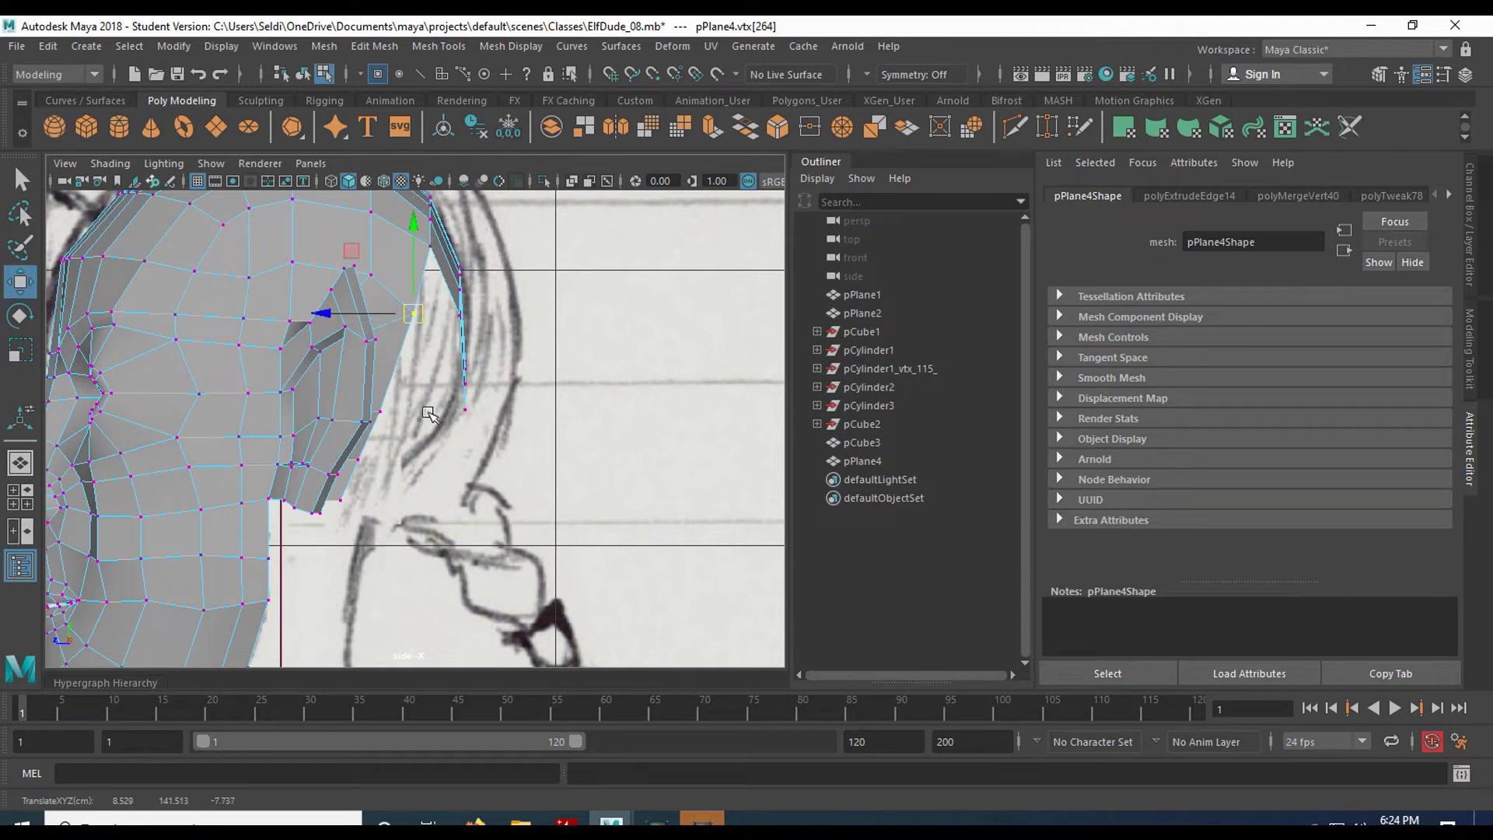
Examine the remaining gap between the strip behind the ear and the extruded rear crown strip
{"action": "key", "text": "space"}
{"action": "key", "text": "space"}
{"action": "left_click_drag", "start_coordinate": [525, 442], "coordinate": [570, 430], "text": "alt"}
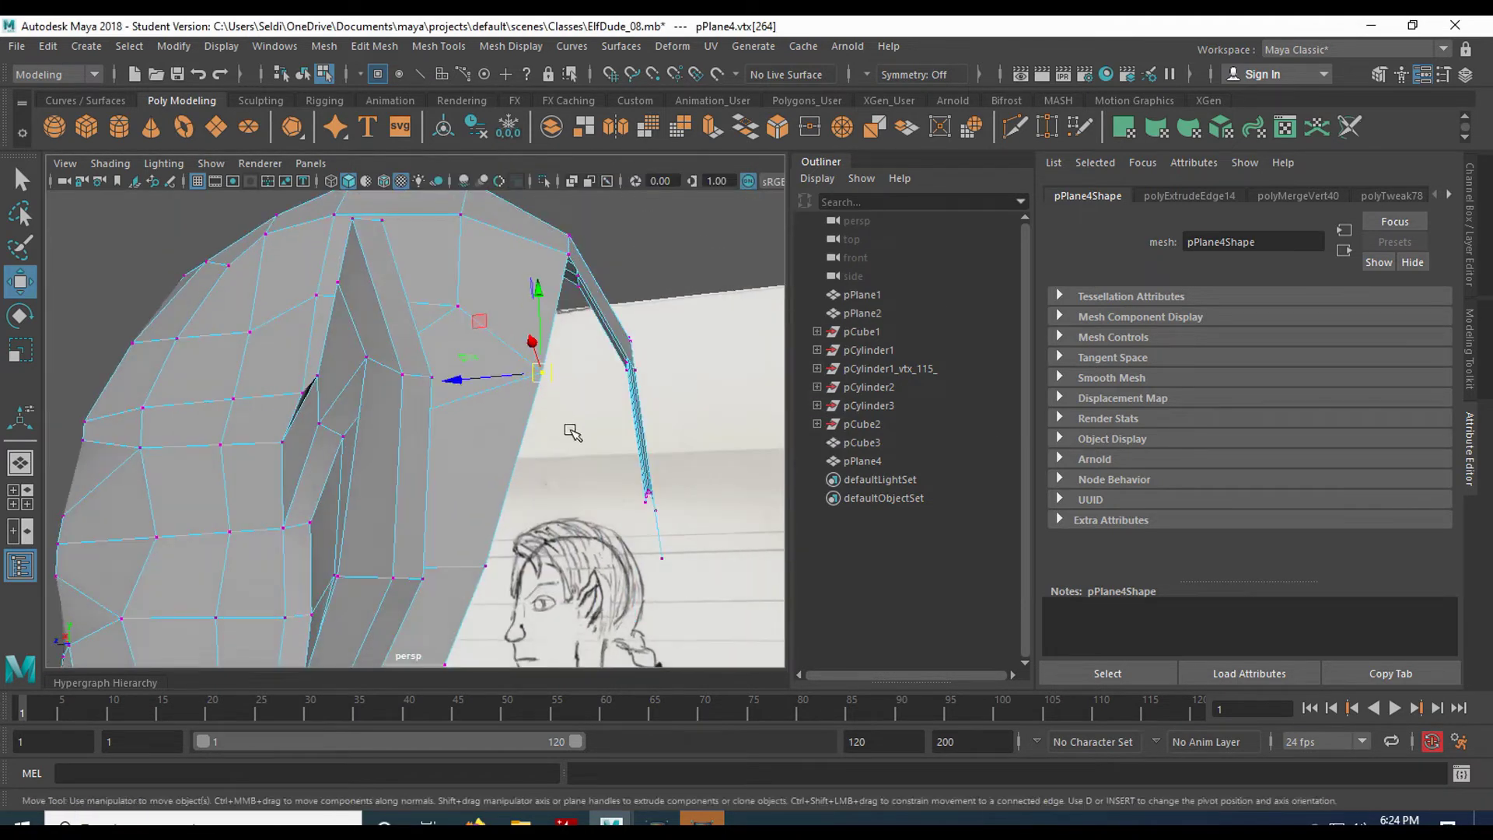
{"action": "middle_click_drag", "start_coordinate": [570, 430], "coordinate": [476, 287], "text": "alt"}
{"action": "left_click_drag", "start_coordinate": [476, 288], "coordinate": [445, 367], "text": "alt"}
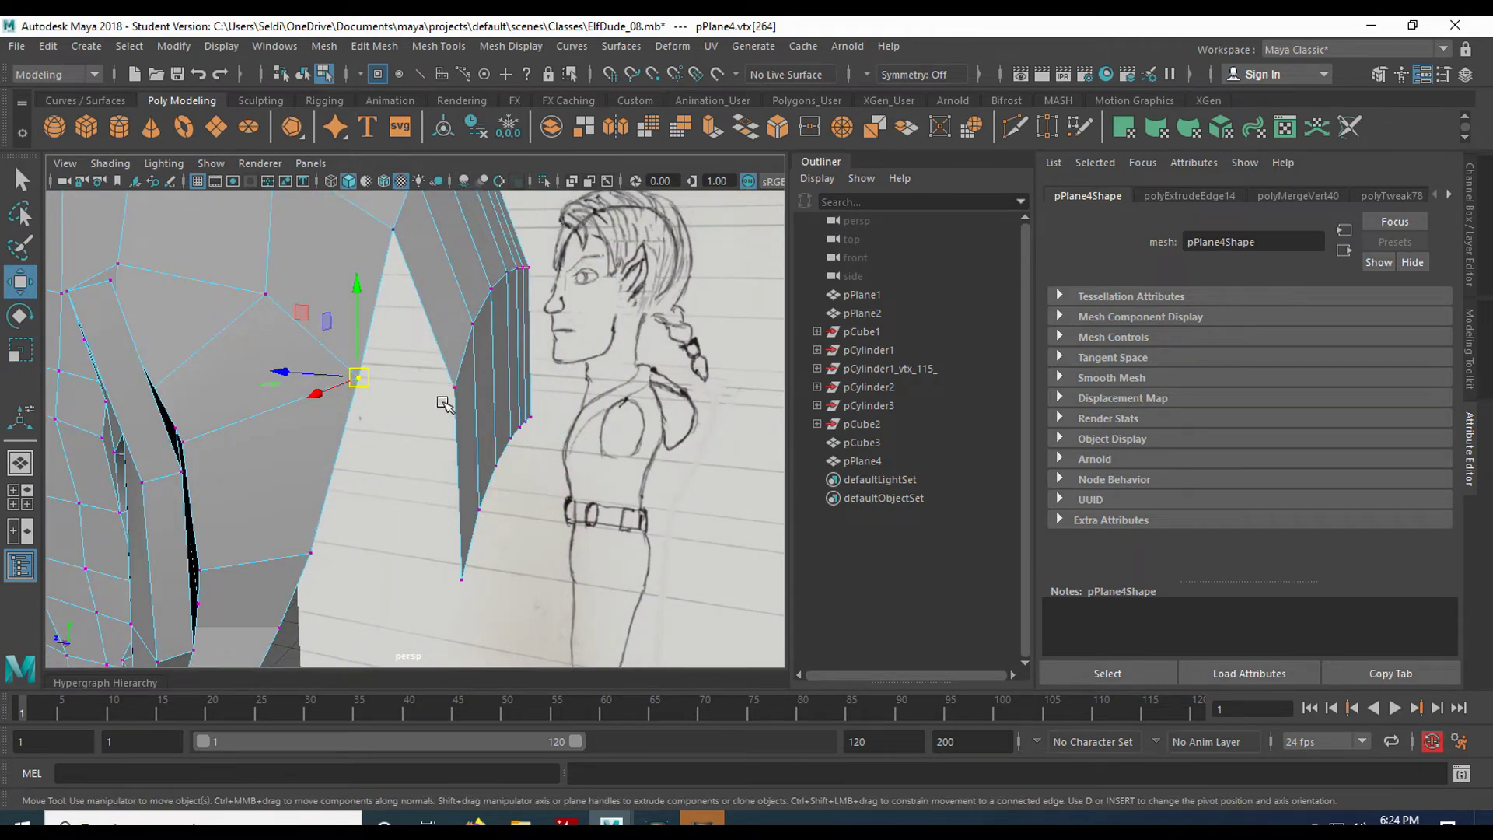
{"action": "left_click_drag", "start_coordinate": [436, 395], "coordinate": [404, 416], "text": "alt"}
{"action": "middle_click_drag", "start_coordinate": [404, 416], "coordinate": [434, 383], "text": "alt"}
{"action": "left_click_drag", "start_coordinate": [434, 383], "coordinate": [433, 387], "text": "alt"}
Select the three edge-loop vertices under the jaw, move them backward along Z, and scale them to about 0.86 along Z
{"action": "right_click_drag", "start_coordinate": [468, 296], "coordinate": [413, 298]}
{"action": "left_click", "coordinate": [503, 291]}
{"action": "left_click", "coordinate": [428, 358], "text": "shift"}
{"action": "left_click", "coordinate": [362, 437], "text": "shift"}
{"action": "left_click", "coordinate": [362, 437], "text": "shift"}
{"action": "left_click_drag", "start_coordinate": [336, 377], "coordinate": [575, 350]}
{"action": "key", "text": "r"}
{"action": "key", "text": "q"}
{"action": "left_click", "coordinate": [349, 436]}
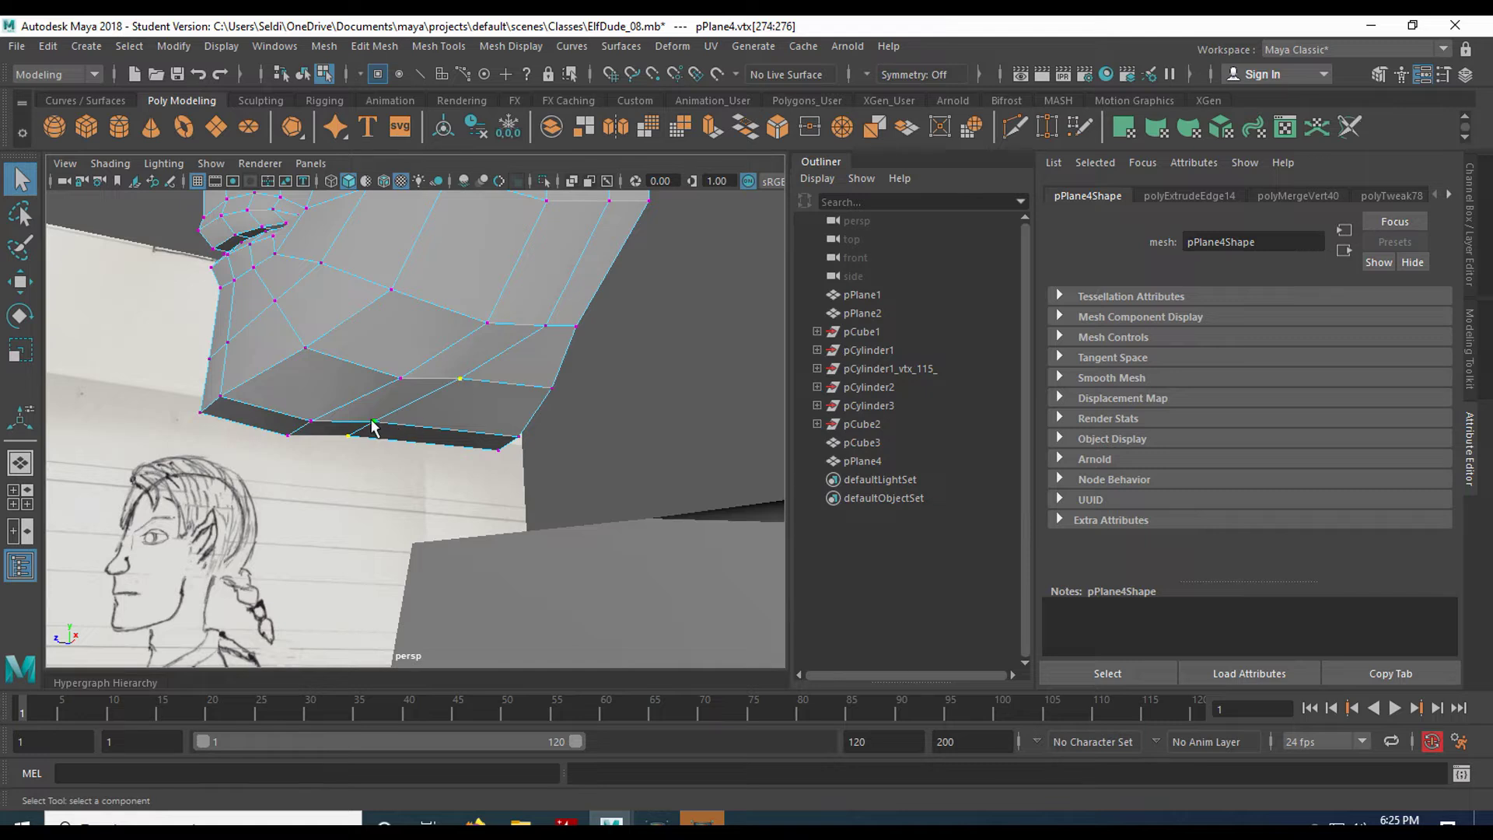
{"action": "key", "text": "w"}
{"action": "left_click_drag", "start_coordinate": [325, 403], "coordinate": [368, 405]}
{"action": "key", "text": "r"}
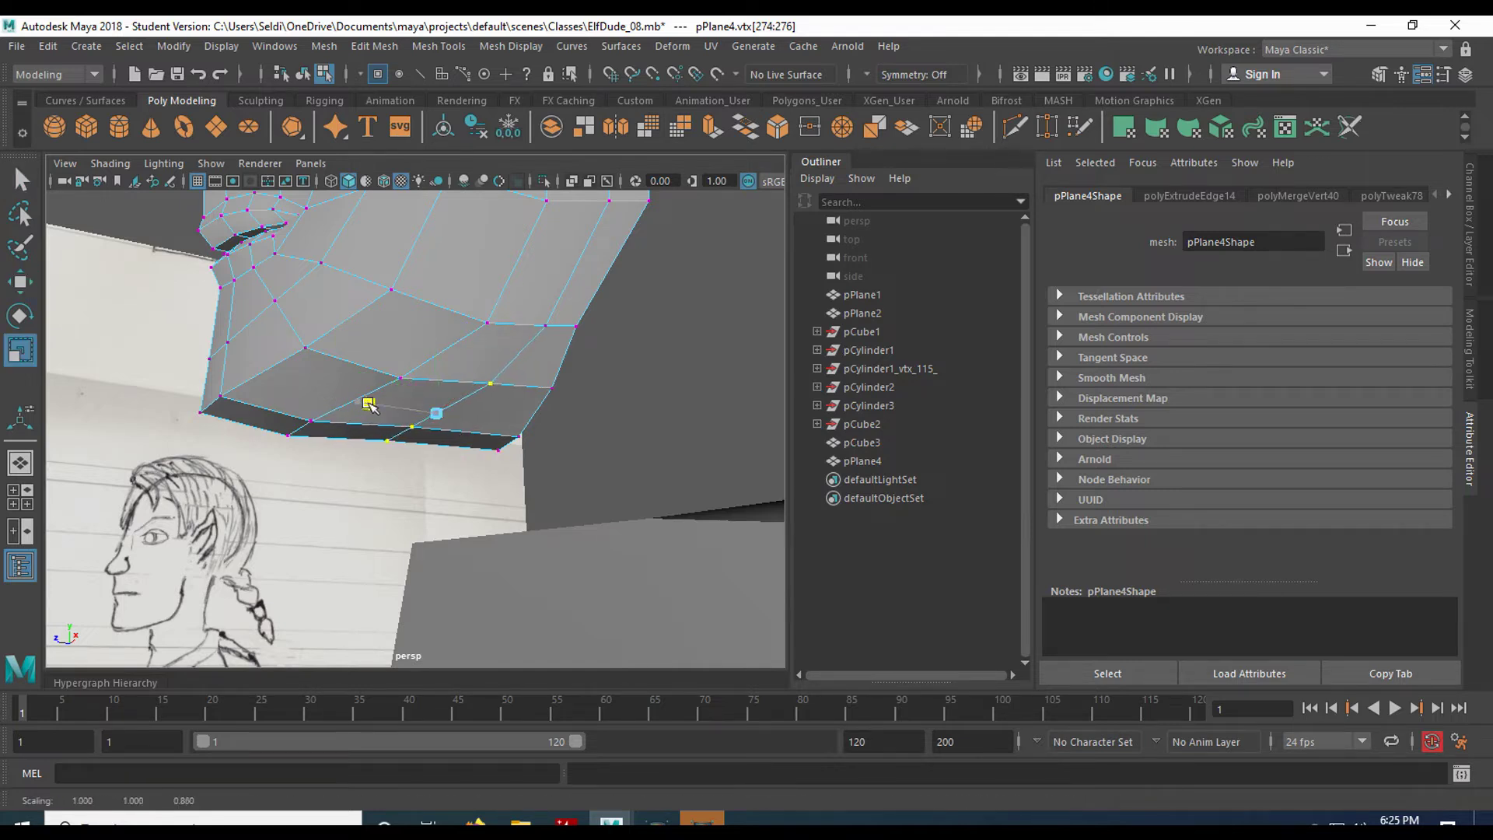
{"action": "mouse_move", "coordinate": [572, 412]}
{"action": "left_mouse_down", "text": "alt"}
{"action": "mouse_move", "coordinate": [526, 404]}
{"action": "mouse_move", "coordinate": [449, 433]}
{"action": "left_mouse_up", "text": "alt"}
{"action": "left_click_drag", "start_coordinate": [452, 449], "coordinate": [547, 436], "text": "alt"}
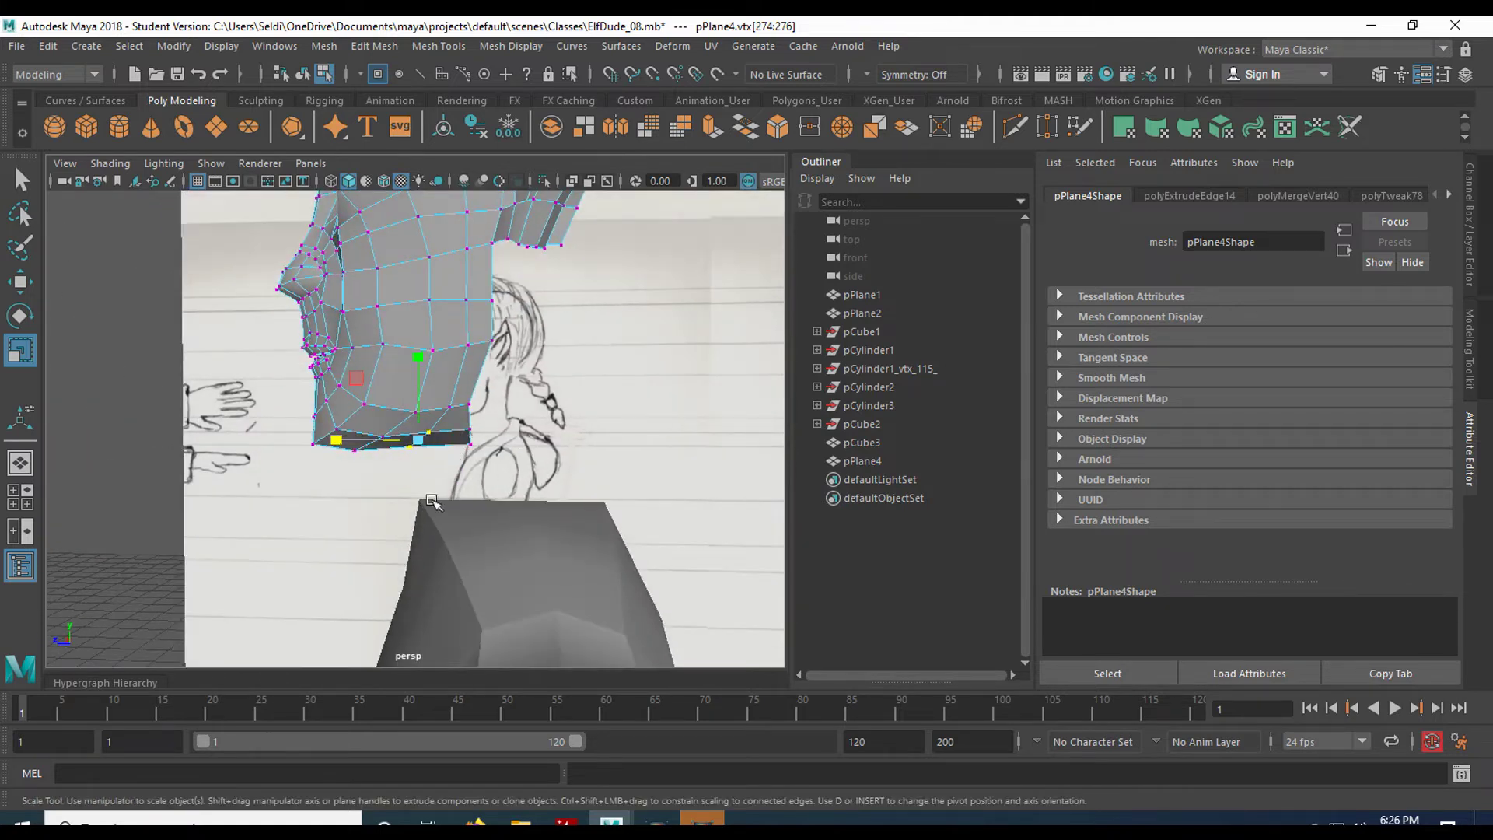
{"action": "middle_click_drag", "start_coordinate": [517, 401], "coordinate": [476, 466], "text": "alt"}
{"action": "left_click_drag", "start_coordinate": [494, 467], "coordinate": [543, 401], "text": "alt"}
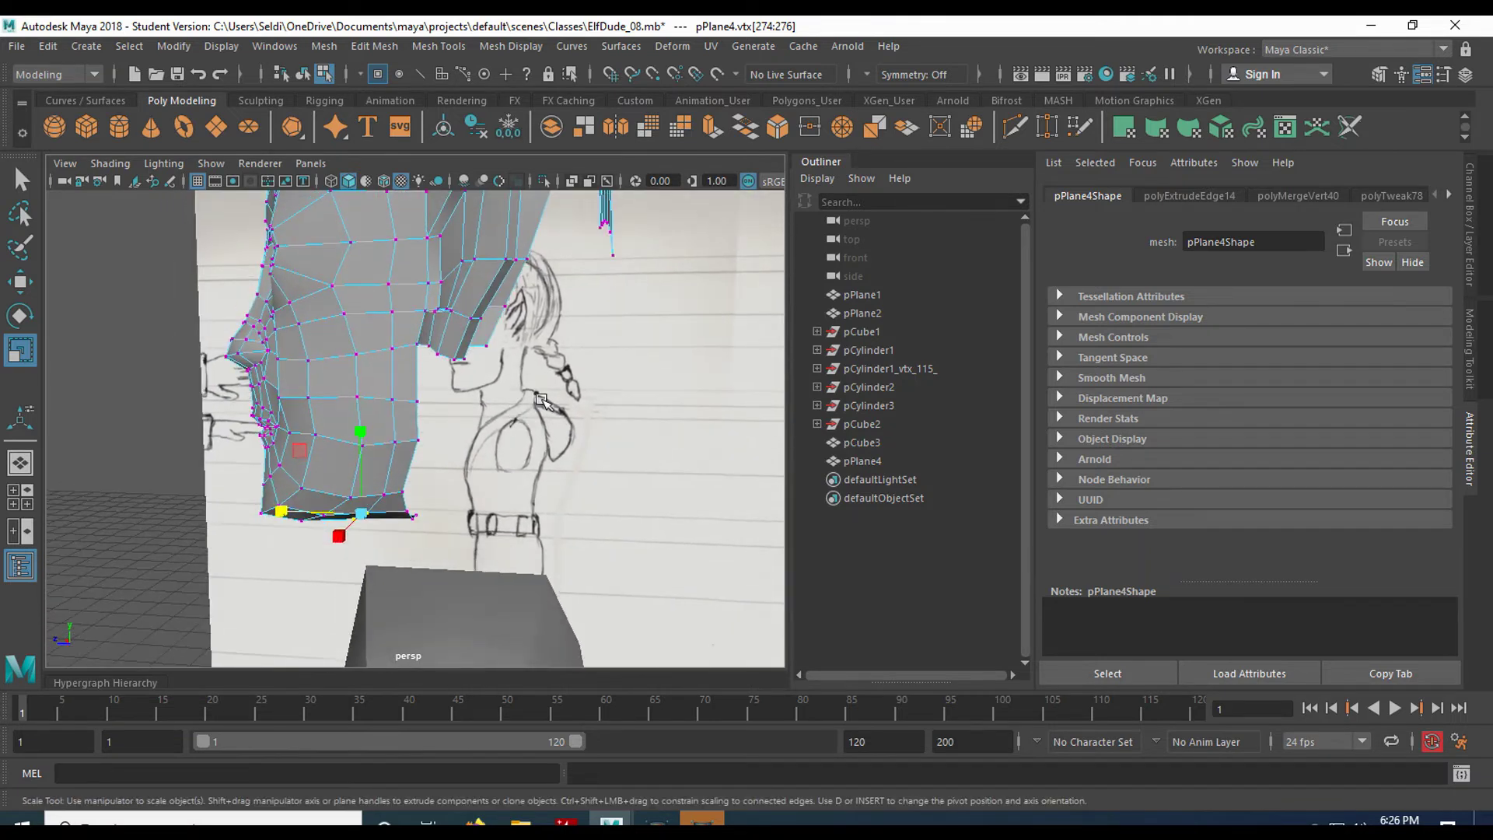
Select the bottom edges of the rear crown strip and align them with the back-of-head outline in the side drawing
{"action": "middle_click_drag", "start_coordinate": [594, 322], "coordinate": [571, 433], "text": "alt"}
{"action": "left_click_drag", "start_coordinate": [571, 433], "coordinate": [614, 379], "text": "alt"}
{"action": "left_click_drag", "start_coordinate": [589, 294], "coordinate": [574, 400]}
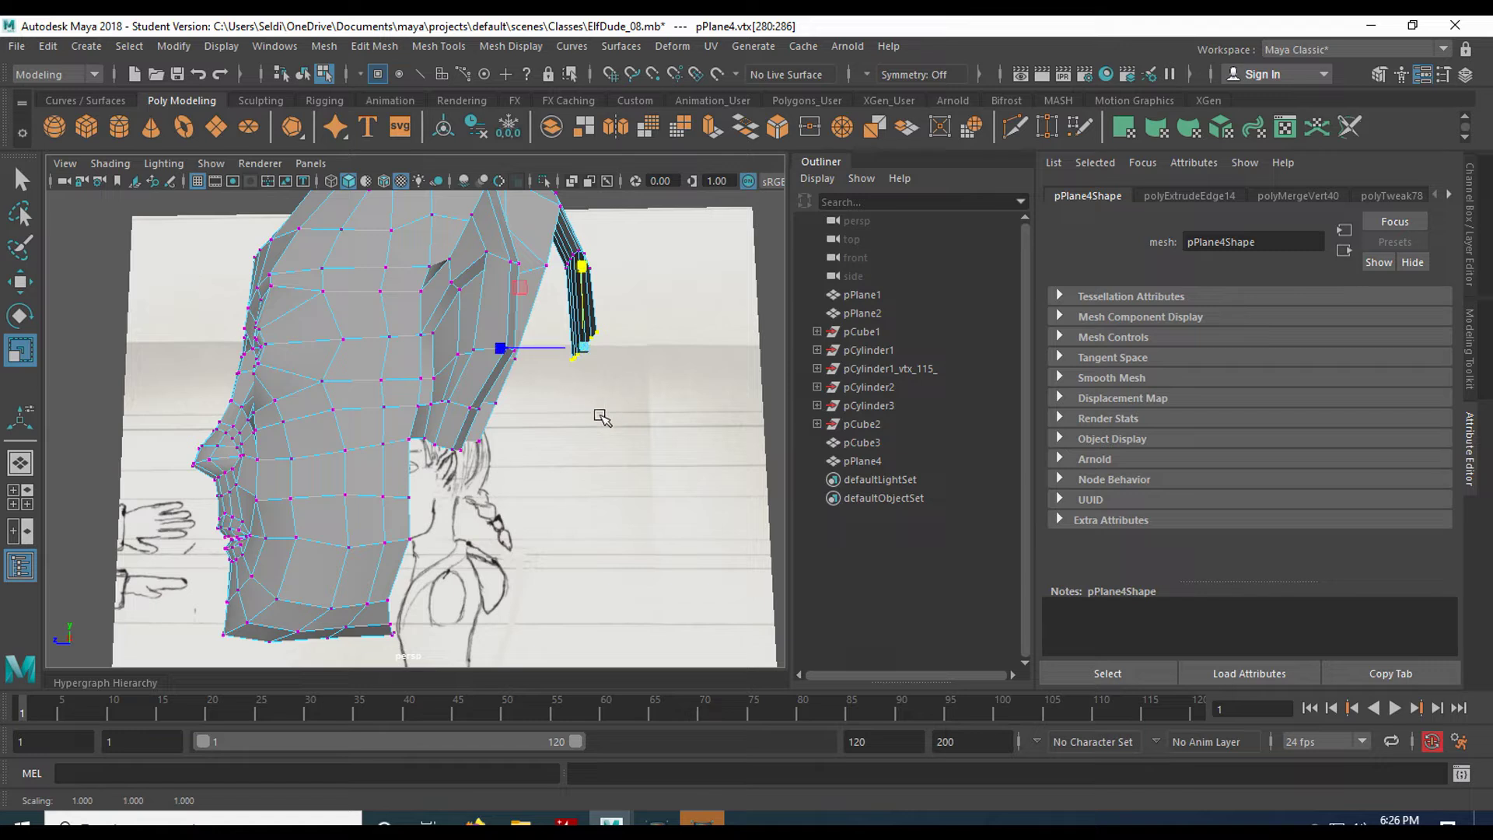
{"action": "key", "text": "space"}
{"action": "key", "text": "space"}
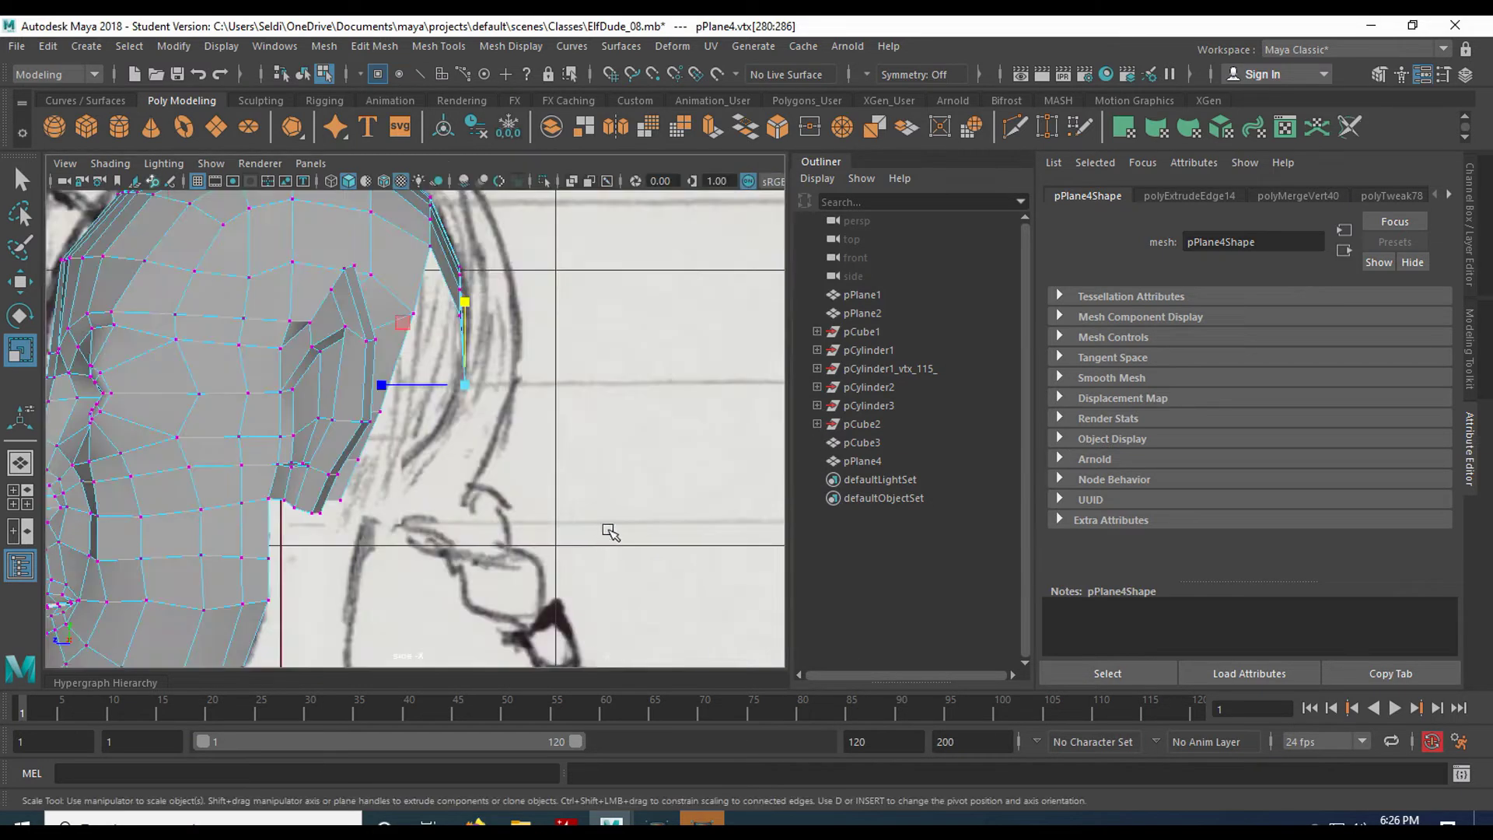
{"action": "key", "text": "w"}
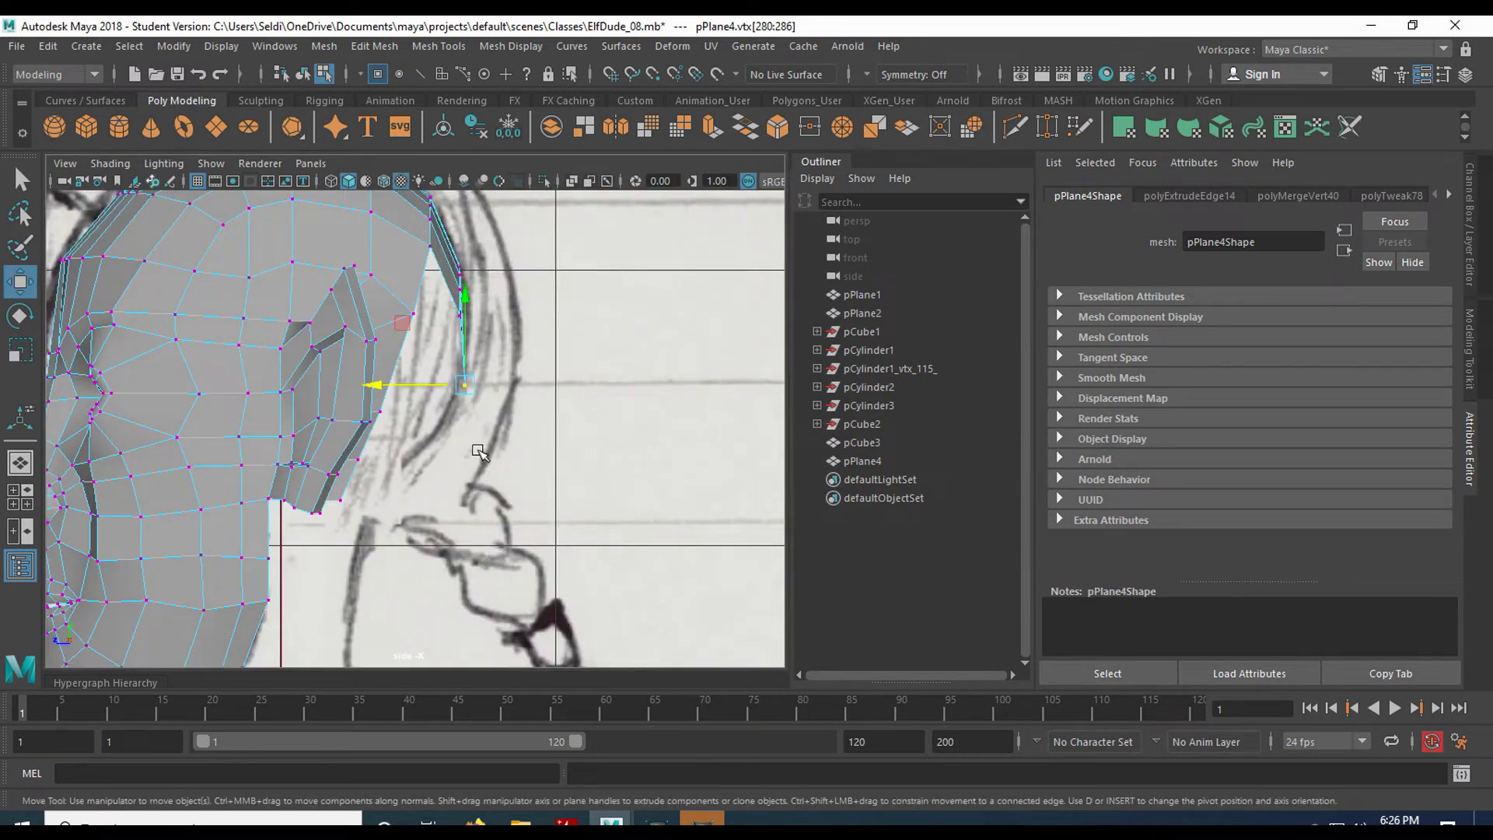
{"action": "right_click_drag", "start_coordinate": [465, 296], "coordinate": [466, 246]}
{"action": "key", "text": "space"}
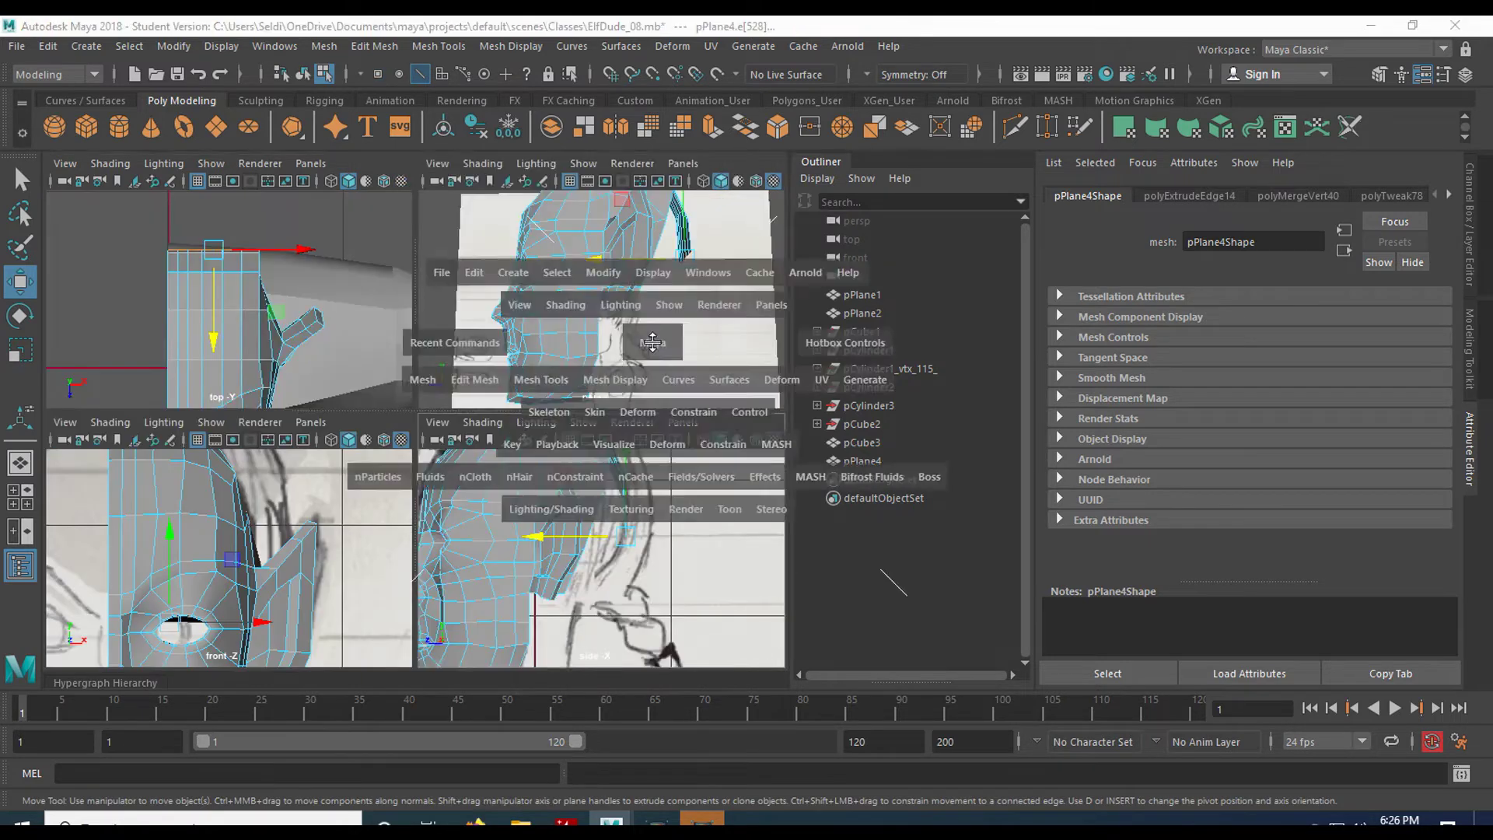
{"action": "key", "text": "space"}
{"action": "left_click_drag", "start_coordinate": [590, 366], "coordinate": [574, 455], "text": "alt"}
{"action": "scroll", "coordinate": [573, 457], "scroll_direction": "up", "scroll_amount": 4}
{"action": "middle_click_drag", "start_coordinate": [605, 395], "coordinate": [494, 491], "text": "alt"}
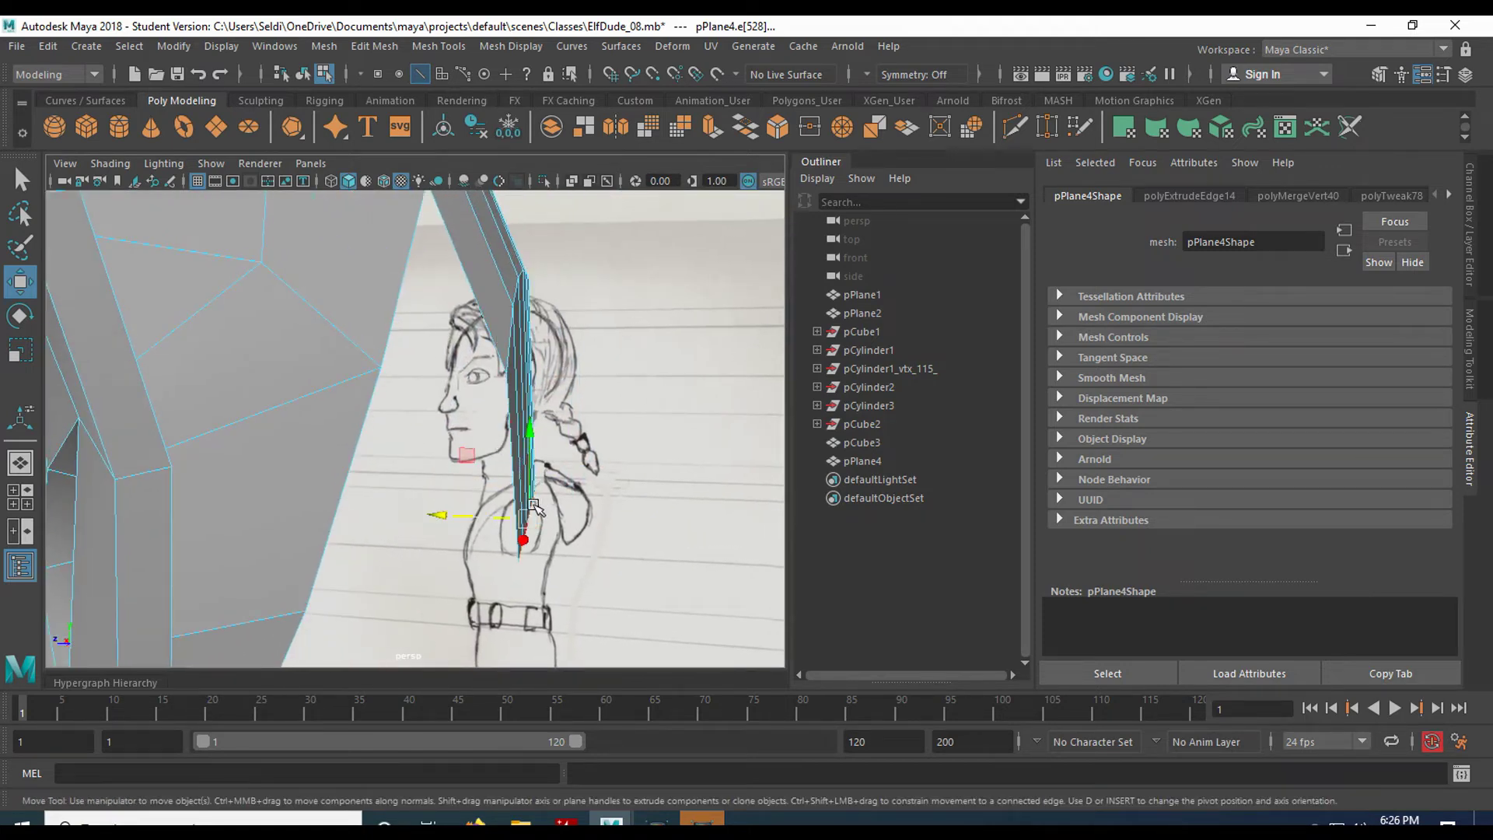
{"action": "key", "text": "space"}
{"action": "key", "text": "space"}
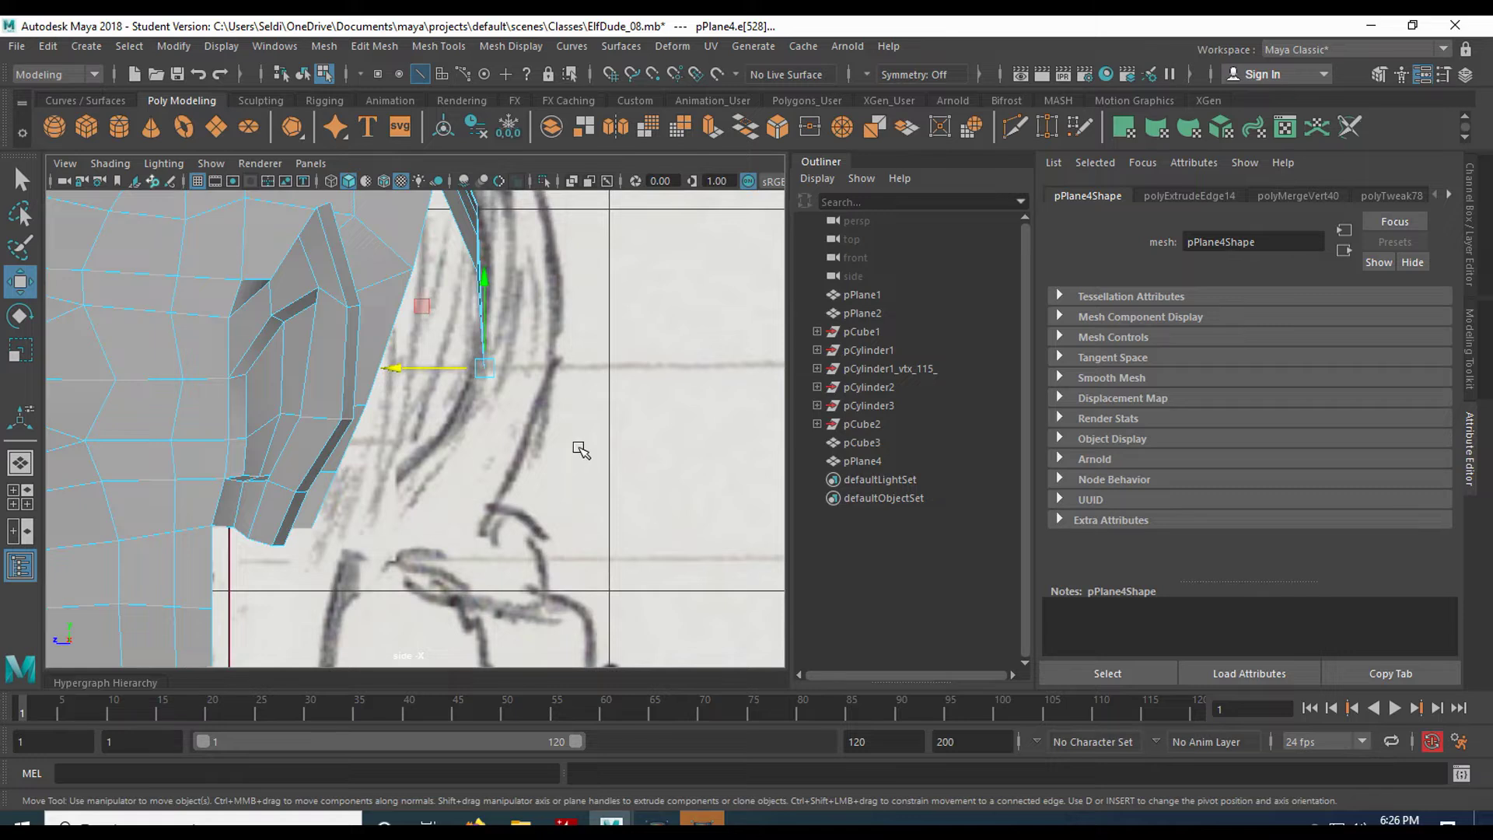
{"action": "middle_click_drag", "start_coordinate": [581, 451], "coordinate": [519, 544], "text": "alt"}
{"action": "left_click_drag", "start_coordinate": [462, 481], "coordinate": [430, 422]}
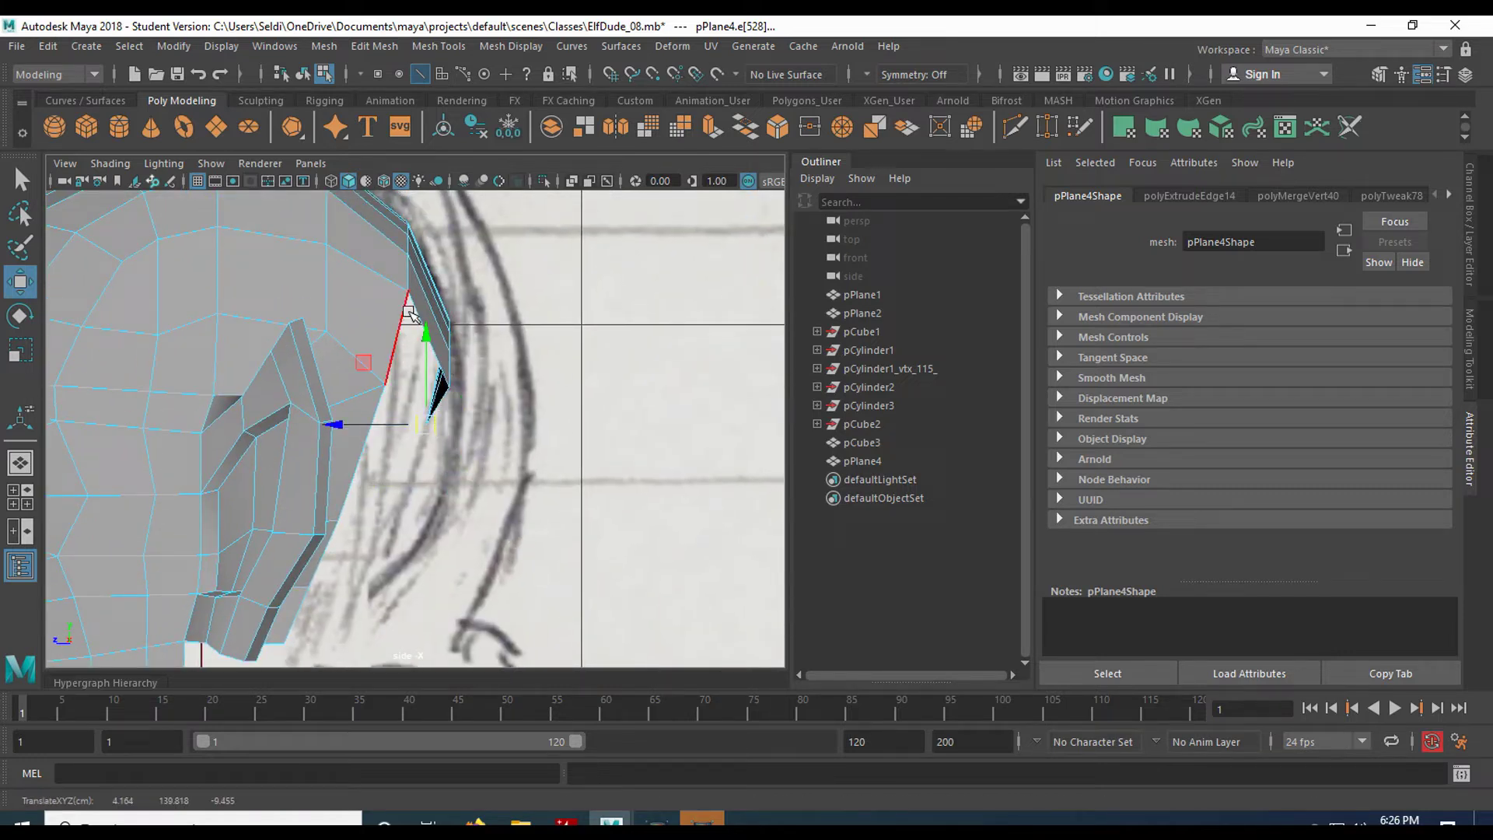
{"action": "mouse_move", "coordinate": [428, 427]}
{"action": "left_mouse_down"}
{"action": "mouse_move", "coordinate": [465, 422]}
{"action": "mouse_move", "coordinate": [453, 431]}
{"action": "left_mouse_up"}
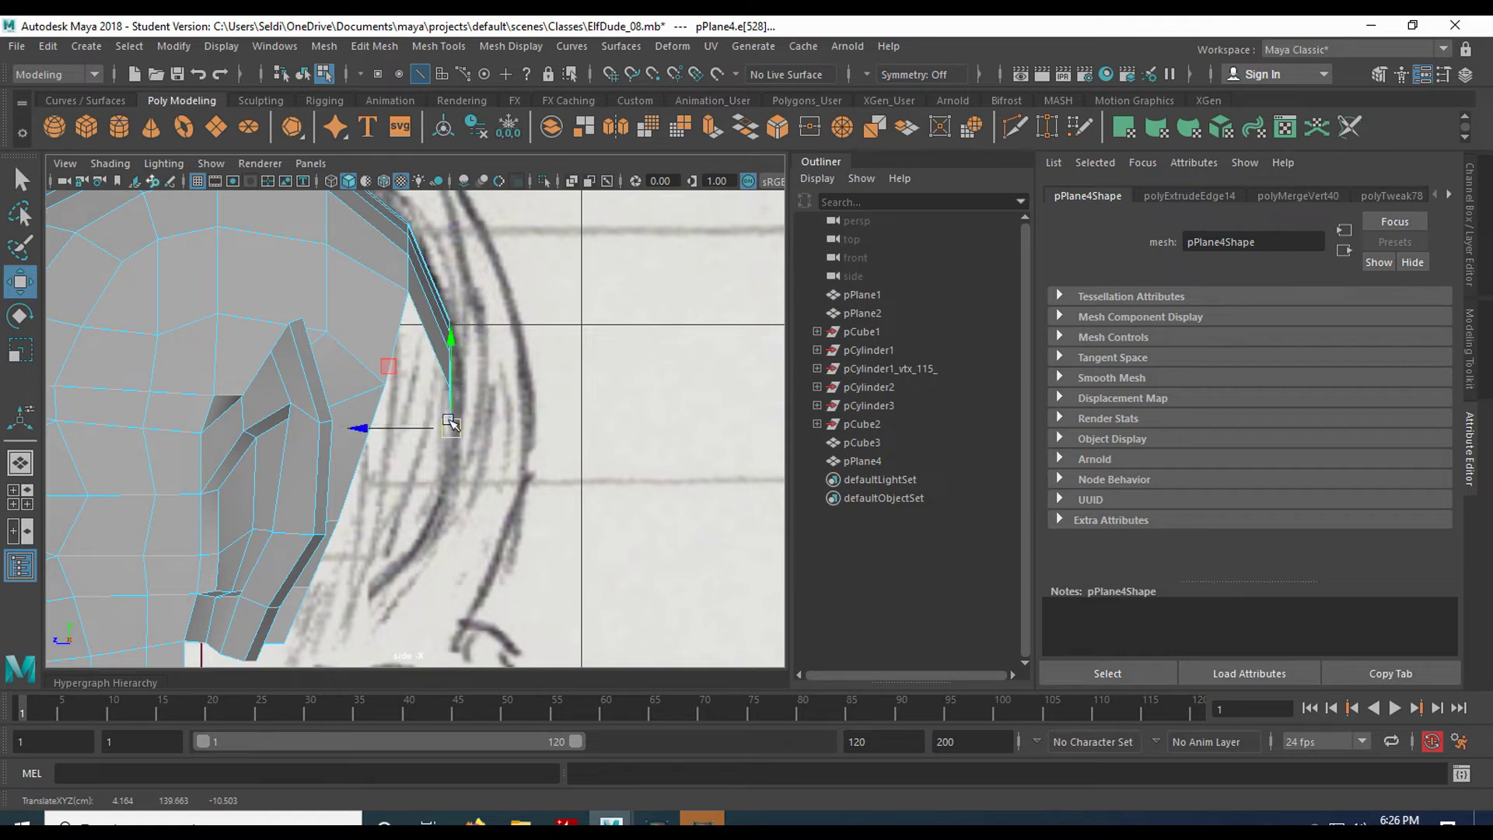
Extrude the rear strip's bottom edges and move them down and slightly forward along the drawn back of the head
{"action": "middle_click_drag", "start_coordinate": [440, 516], "coordinate": [450, 448], "text": "alt"}
{"action": "left_click", "coordinate": [712, 127]}
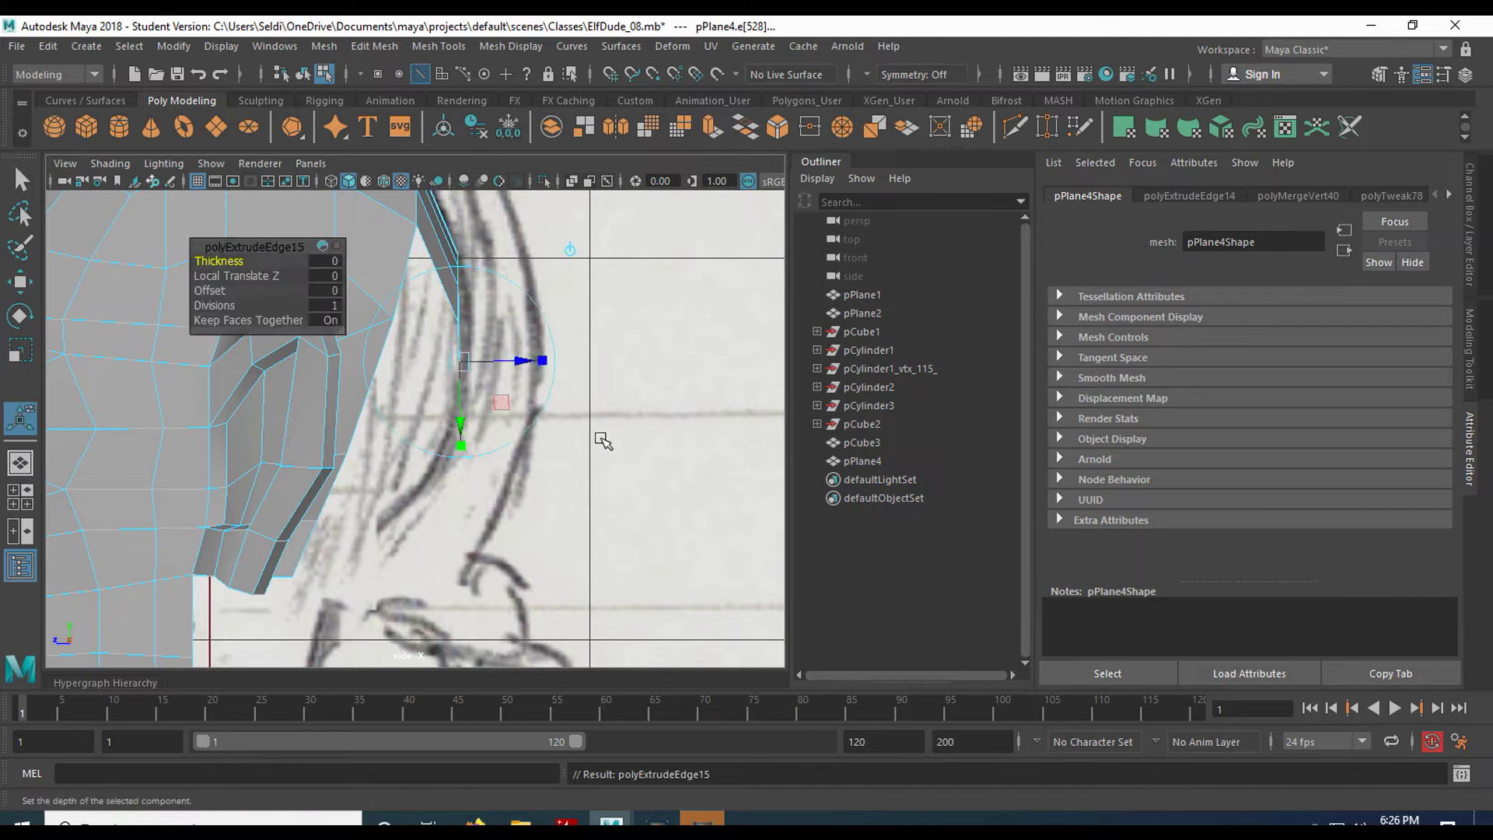
{"action": "key", "text": "q"}
{"action": "key", "text": "w"}
{"action": "left_click_drag", "start_coordinate": [462, 363], "coordinate": [445, 463]}
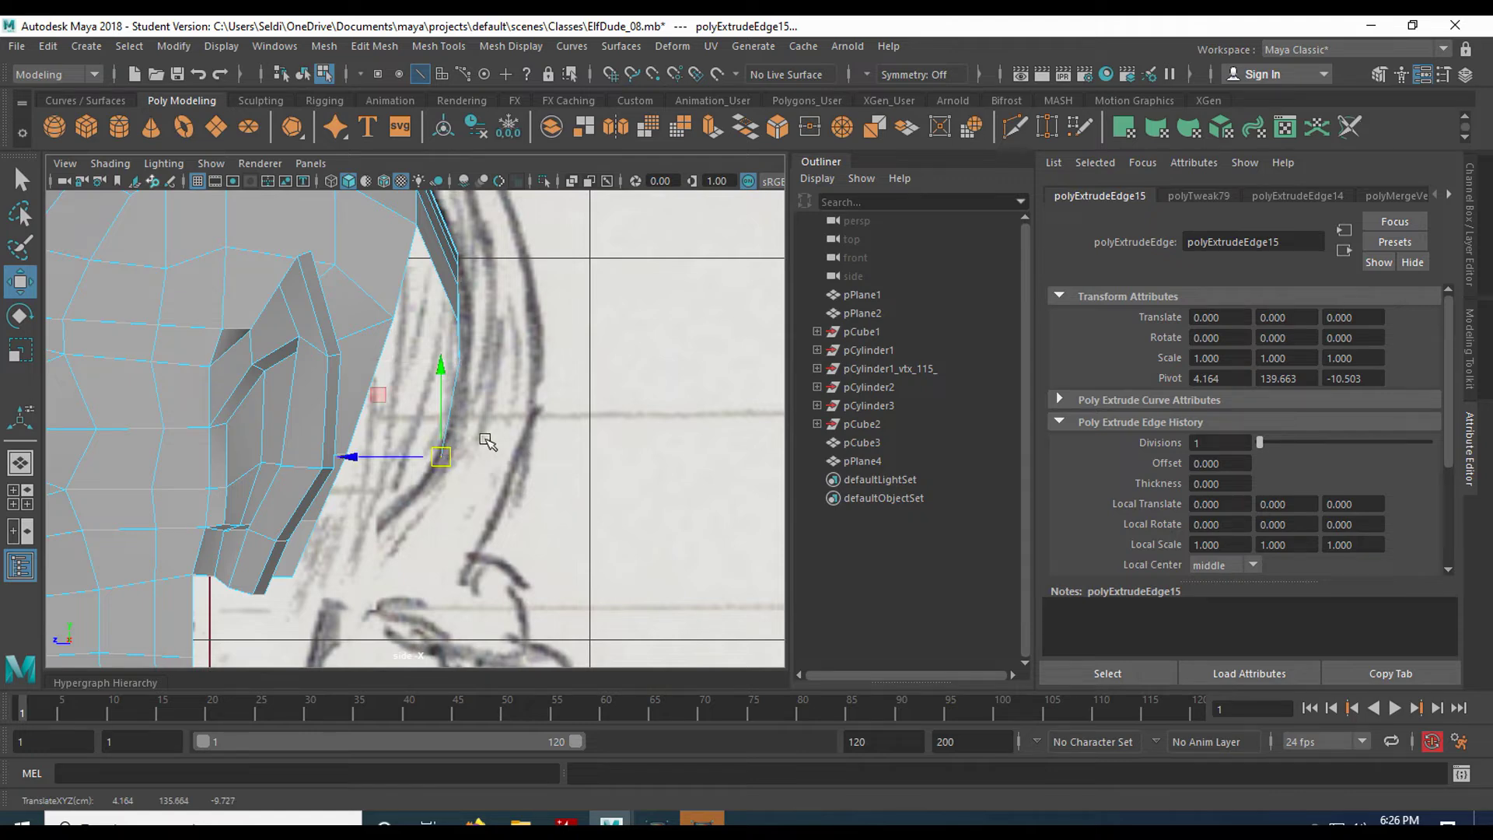
Extrude the rear strip's bottom edges again, pull them straight down, and shift them slightly forward along Z
{"action": "key", "text": "space"}
{"action": "key", "text": "space"}
{"action": "left_click_drag", "start_coordinate": [599, 457], "coordinate": [499, 455], "text": "alt"}
{"action": "right_click_drag", "start_coordinate": [500, 455], "coordinate": [409, 493], "text": "alt"}
{"action": "middle_click_drag", "start_coordinate": [410, 493], "coordinate": [597, 417], "text": "alt"}
{"action": "mouse_move", "coordinate": [597, 416]}
{"action": "left_mouse_down", "text": "alt"}
{"action": "mouse_move", "coordinate": [634, 423]}
{"action": "mouse_move", "coordinate": [607, 413]}
{"action": "left_mouse_up", "text": "alt"}
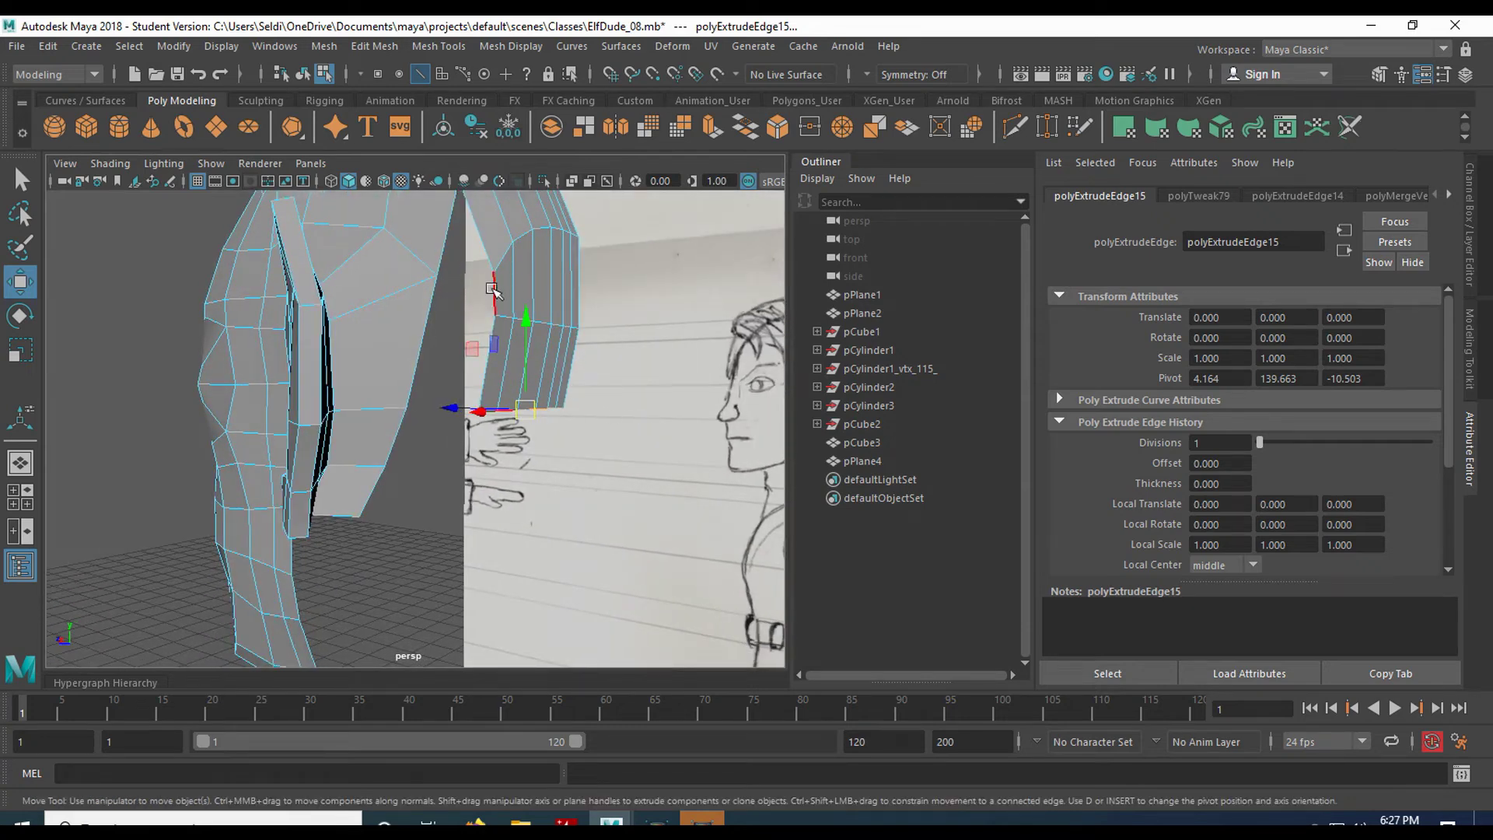
{"action": "left_click_drag", "start_coordinate": [406, 458], "coordinate": [419, 444], "text": "alt"}
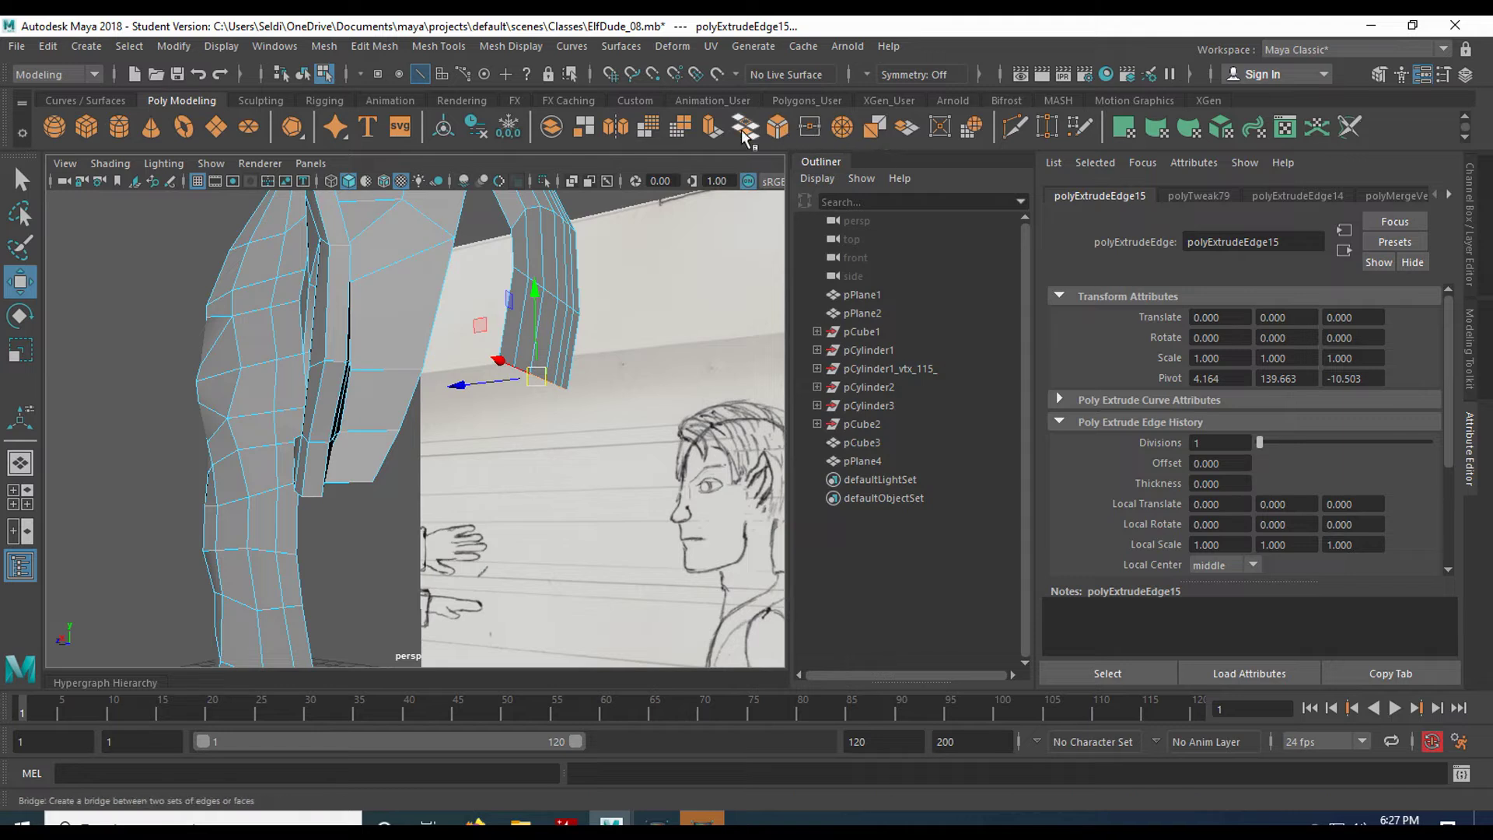
{"action": "left_click", "coordinate": [715, 132]}
{"action": "key", "text": "w"}
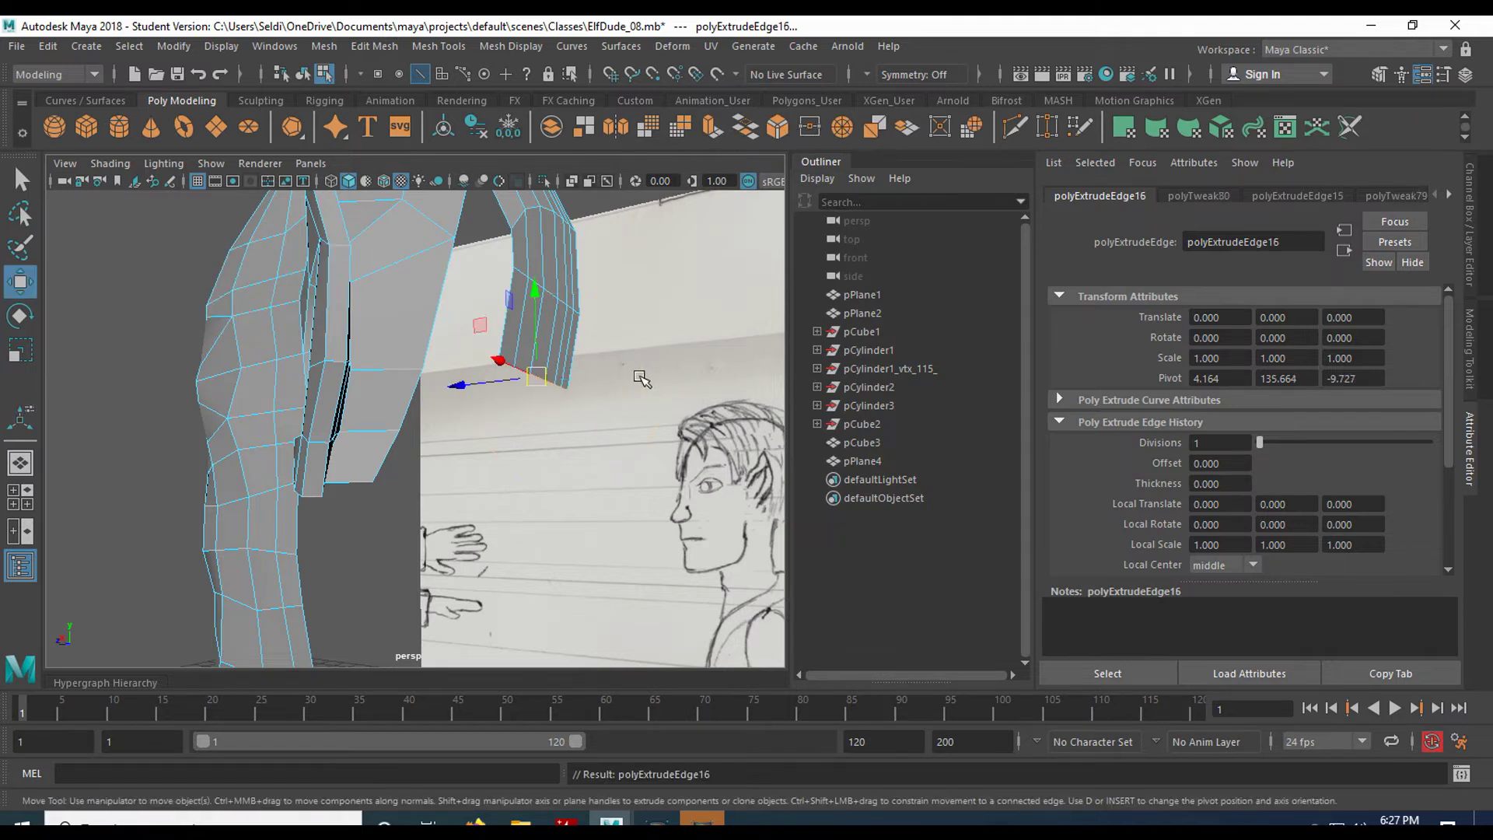
{"action": "left_click_drag", "start_coordinate": [535, 281], "coordinate": [535, 366]}
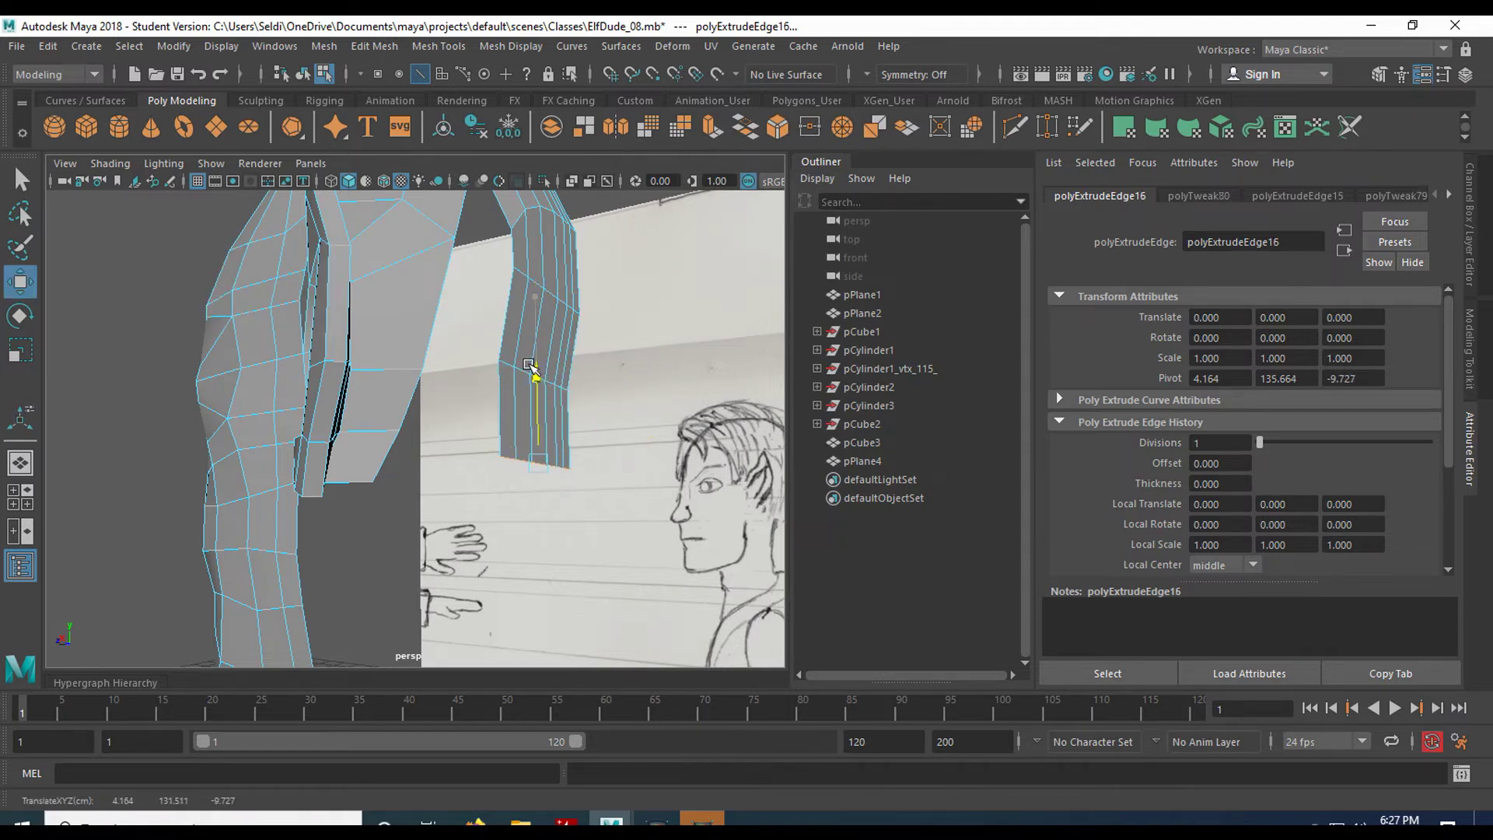
{"action": "left_click_drag", "start_coordinate": [457, 468], "coordinate": [425, 468]}
Examine the rear strip's vertices in perspective and from above to judge the curvature of the back of the head
{"action": "mouse_move", "coordinate": [622, 335]}
{"action": "left_mouse_down", "text": "alt"}
{"action": "mouse_move", "coordinate": [510, 376]}
{"action": "mouse_move", "coordinate": [323, 386]}
{"action": "mouse_move", "coordinate": [644, 455]}
{"action": "mouse_move", "coordinate": [565, 462]}
{"action": "mouse_move", "coordinate": [523, 446]}
{"action": "mouse_move", "coordinate": [412, 357]}
{"action": "mouse_move", "coordinate": [465, 310]}
{"action": "mouse_move", "coordinate": [500, 413]}
{"action": "left_mouse_up", "text": "alt"}
{"action": "right_click_drag", "start_coordinate": [433, 425], "coordinate": [348, 300]}
{"action": "left_click", "coordinate": [396, 463]}
{"action": "left_click_drag", "start_coordinate": [395, 392], "coordinate": [445, 317]}
{"action": "left_click", "coordinate": [450, 397]}
{"action": "left_click_drag", "start_coordinate": [612, 382], "coordinate": [554, 399], "text": "alt"}
{"action": "key", "text": "space"}
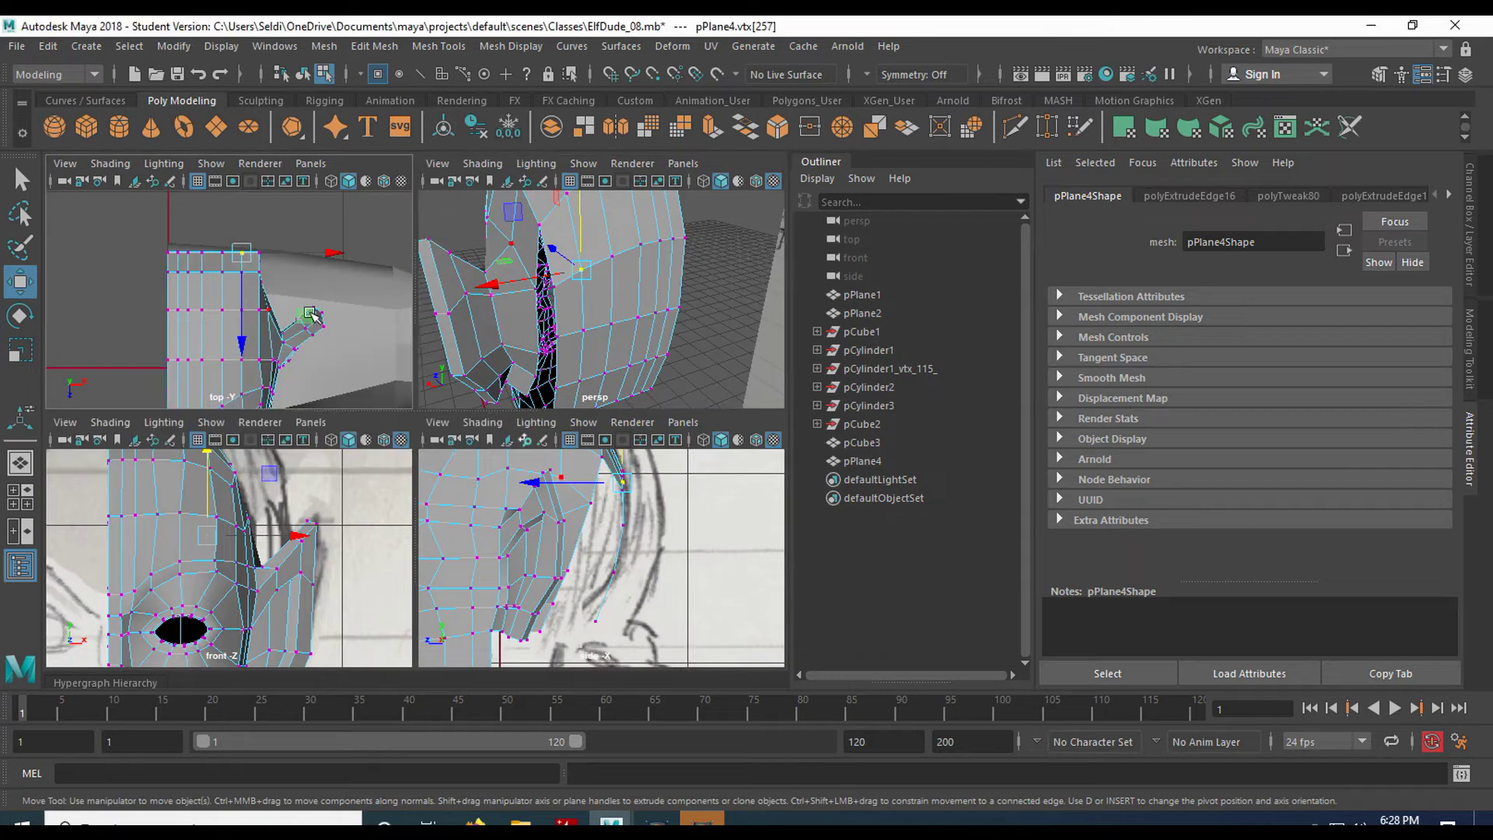
{"action": "key", "text": "space"}
{"action": "middle_click_drag", "start_coordinate": [332, 367], "coordinate": [449, 366], "text": "alt"}
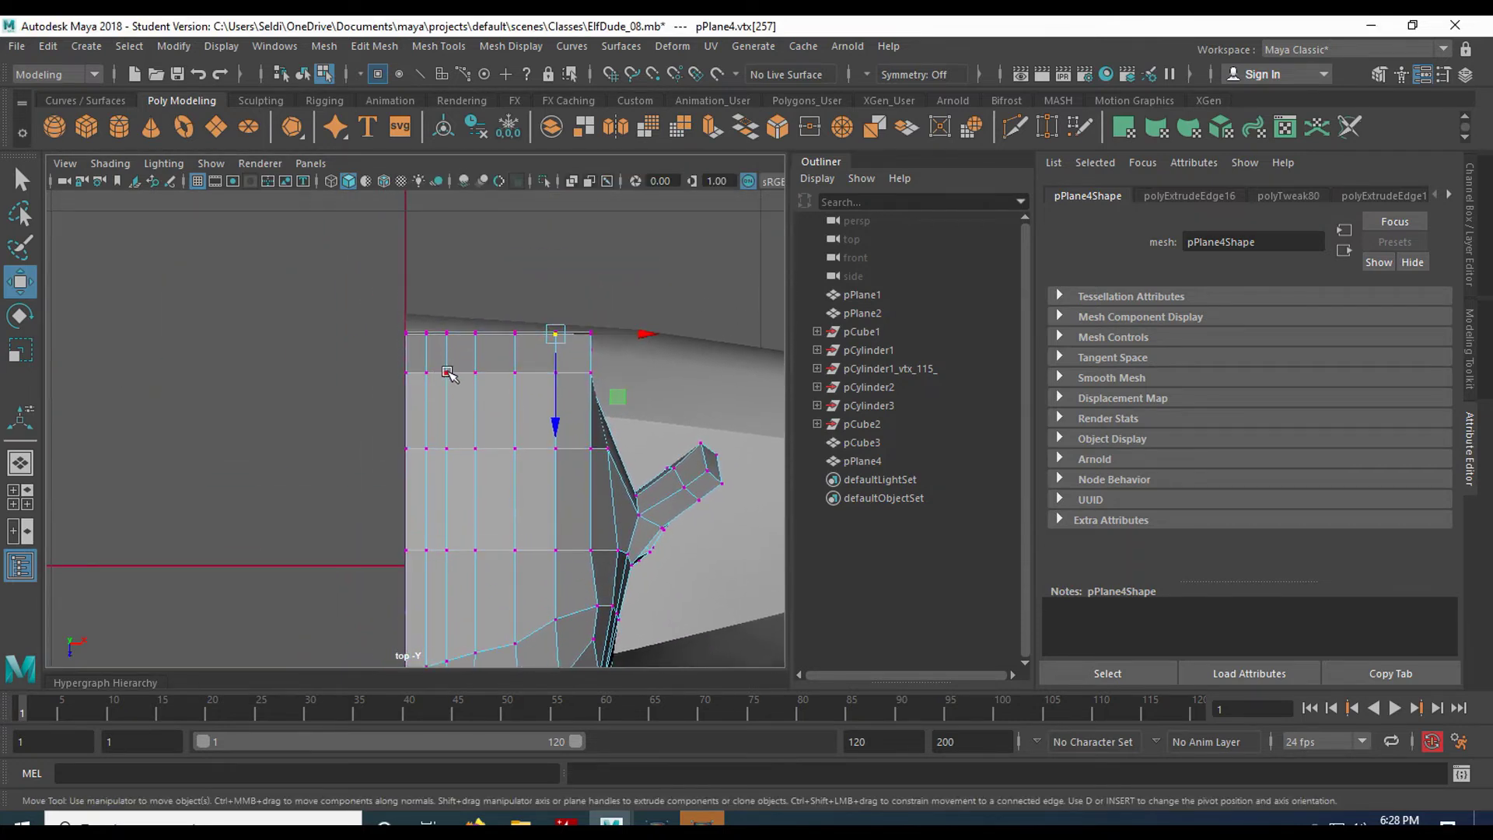
Raise the transparency of the head's lambert1 material so the vertices beneath the surface show in the top view
{"action": "scroll", "coordinate": [451, 368], "scroll_direction": "up", "scroll_amount": 2}
{"action": "right_click", "coordinate": [493, 366]}
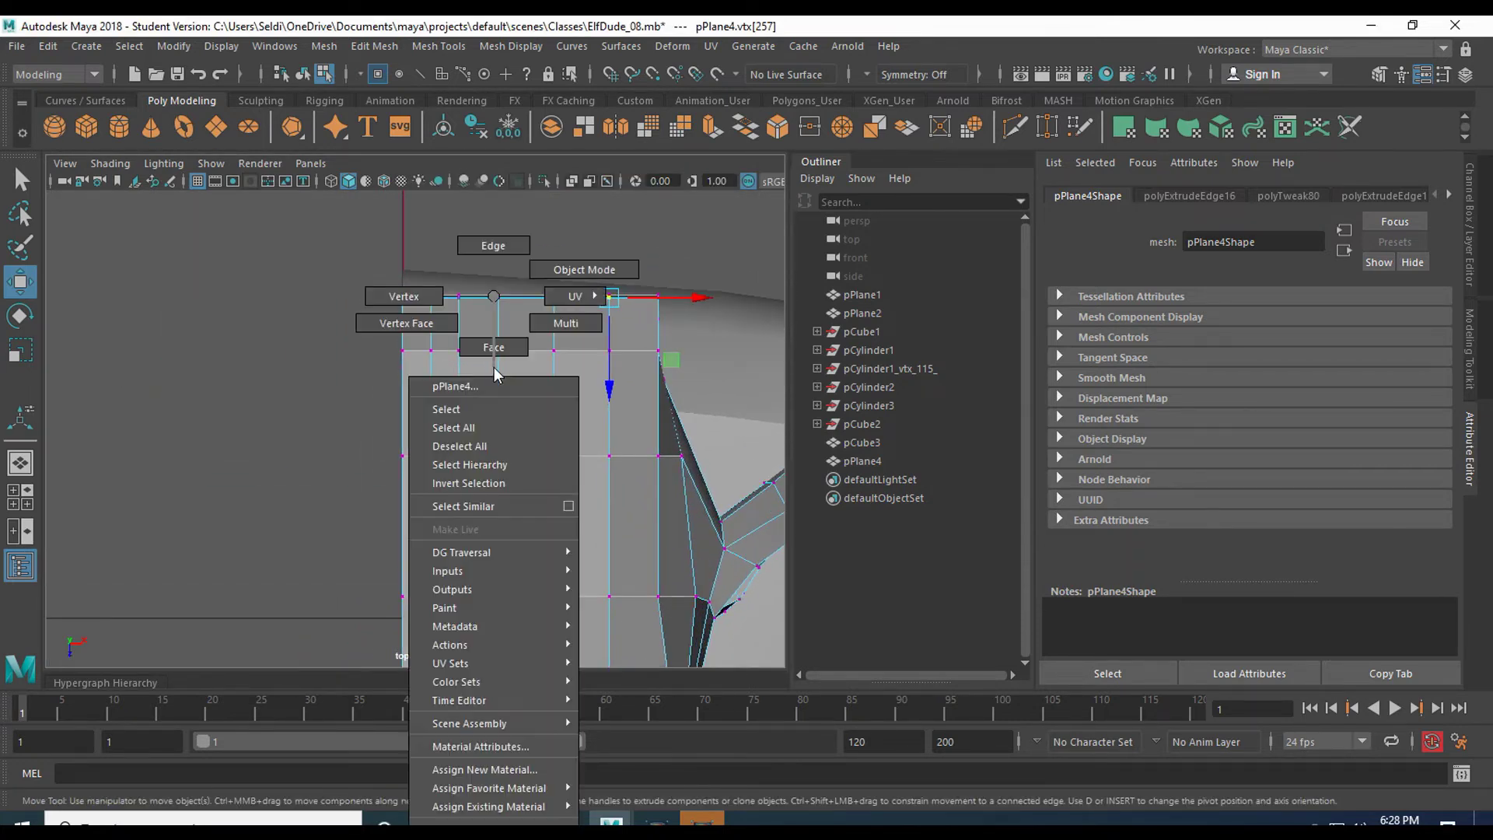
{"action": "left_click", "coordinate": [480, 746]}
{"action": "left_click_drag", "start_coordinate": [1285, 426], "coordinate": [1363, 418]}
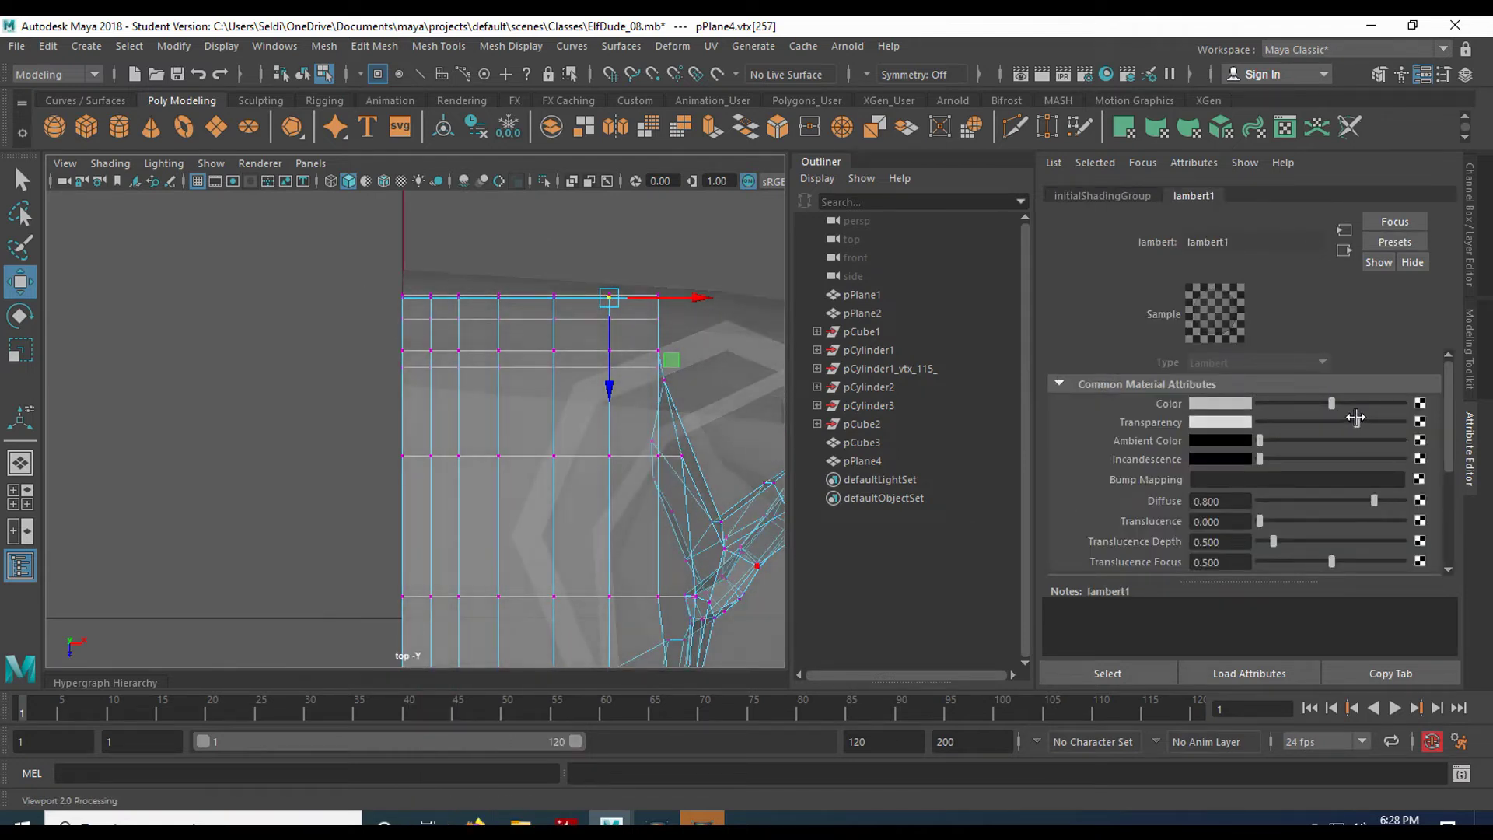
{"action": "middle_click_drag", "start_coordinate": [553, 446], "coordinate": [432, 483], "text": "alt"}
{"action": "scroll", "coordinate": [502, 423], "scroll_direction": "down", "scroll_amount": 3}
{"action": "scroll", "coordinate": [432, 484], "scroll_direction": "up", "scroll_amount": 2}
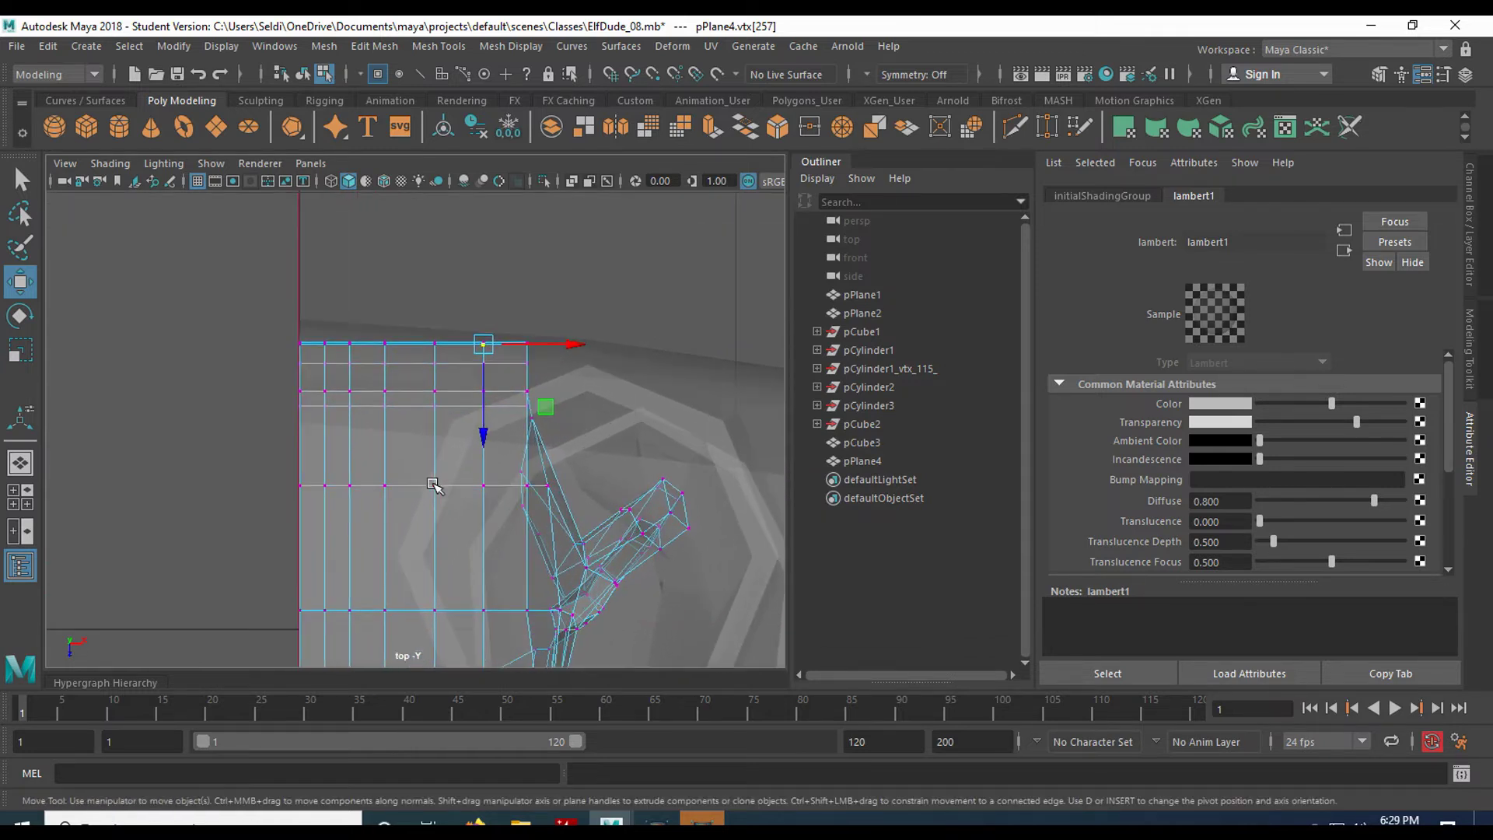
Move the rear vertex columns along Z in the top view so the back of the head forms a smooth curve
{"action": "left_click_drag", "start_coordinate": [500, 296], "coordinate": [526, 431]}
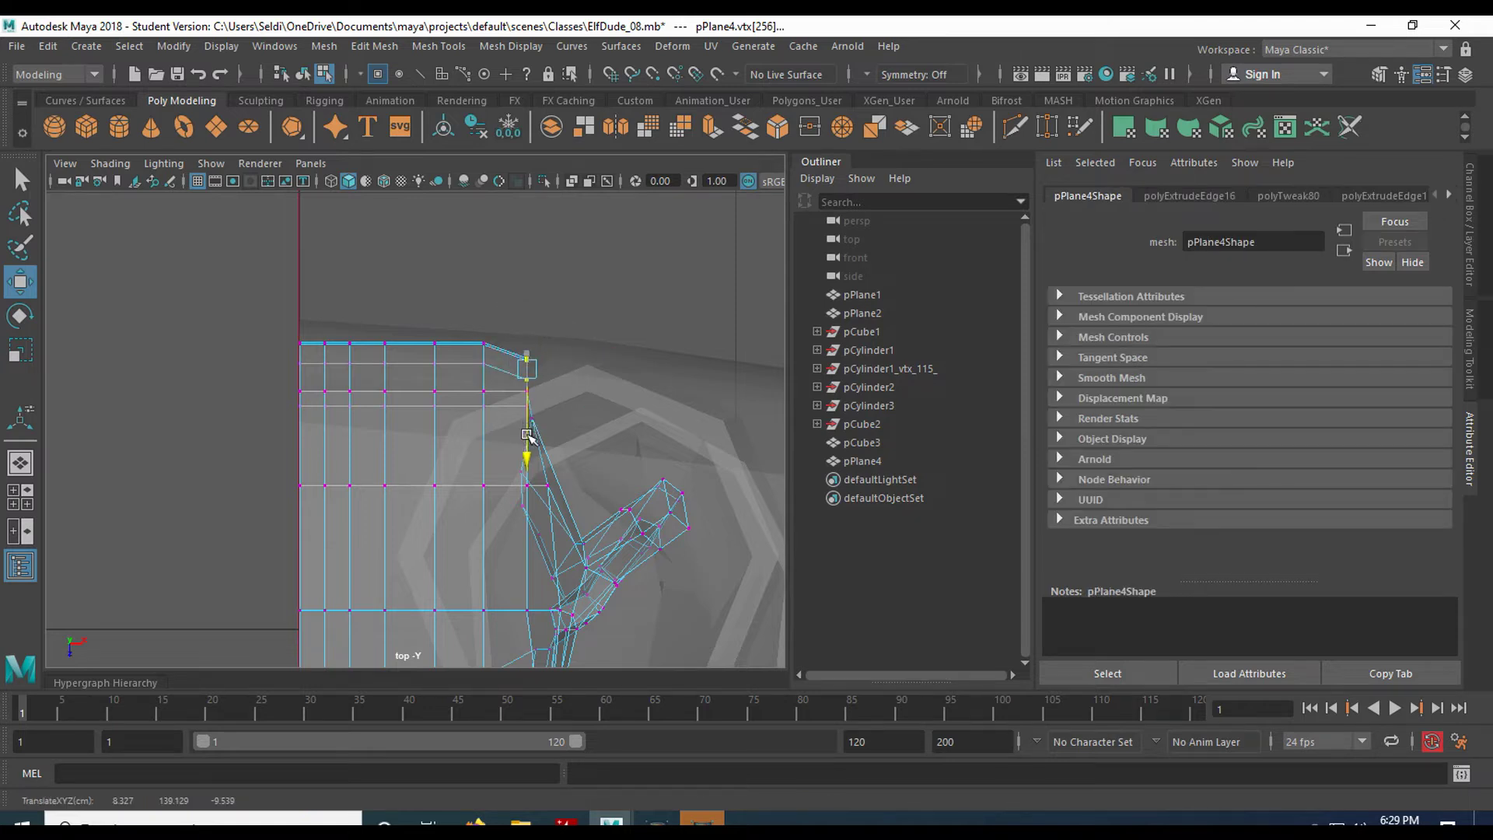
{"action": "left_click_drag", "start_coordinate": [427, 326], "coordinate": [435, 414]}
{"action": "left_click_drag", "start_coordinate": [363, 320], "coordinate": [393, 381]}
{"action": "left_click_drag", "start_coordinate": [342, 335], "coordinate": [348, 425]}
{"action": "key", "text": "ctrl+z"}
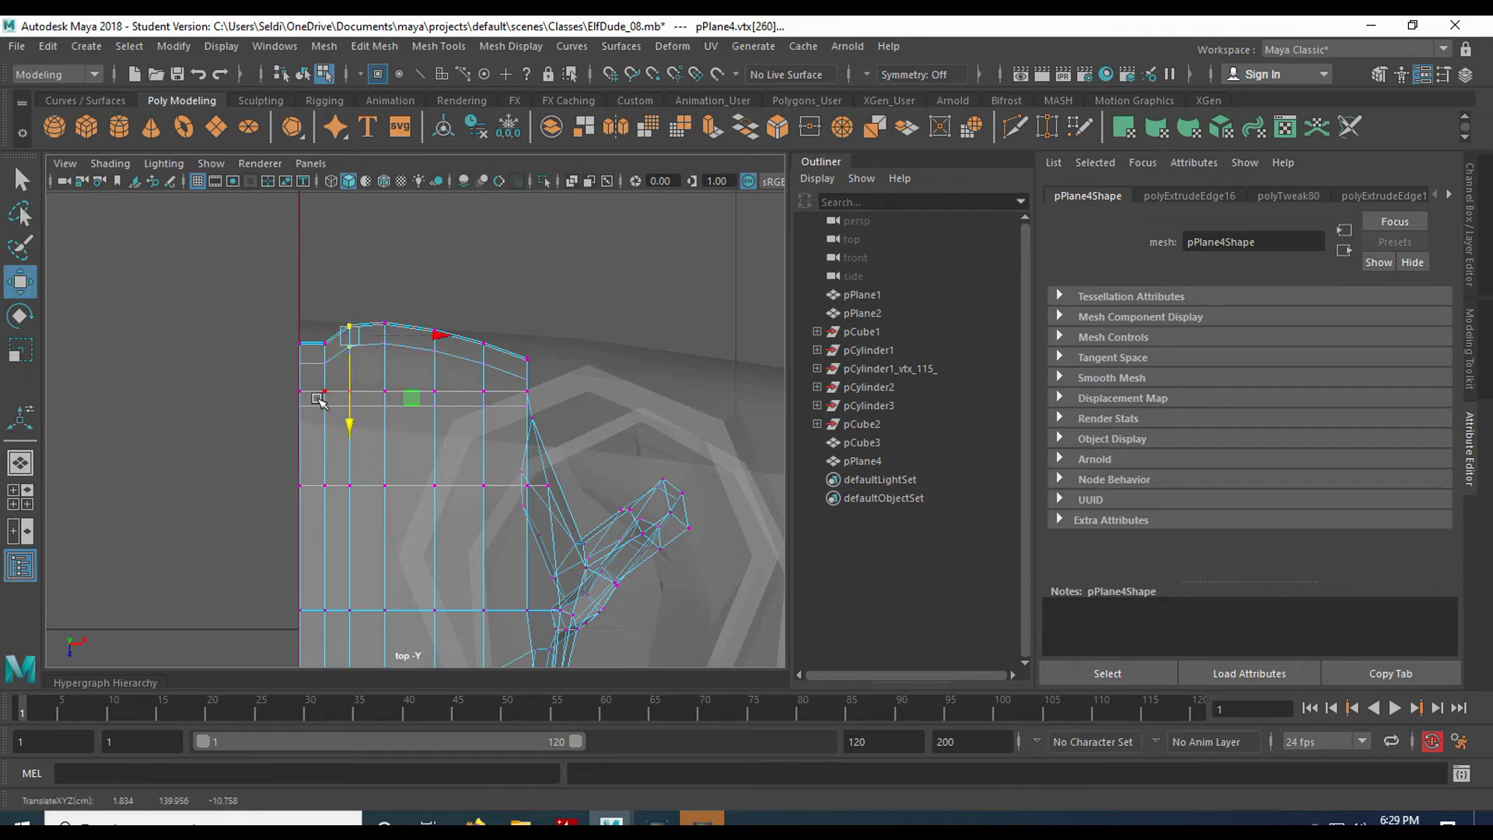
{"action": "left_click_drag", "start_coordinate": [315, 335], "coordinate": [341, 401]}
{"action": "left_click_drag", "start_coordinate": [320, 451], "coordinate": [315, 433]}
{"action": "left_click_drag", "start_coordinate": [290, 319], "coordinate": [308, 381]}
{"action": "left_click_drag", "start_coordinate": [292, 436], "coordinate": [287, 419]}
{"action": "left_click_drag", "start_coordinate": [342, 303], "coordinate": [359, 367]}
{"action": "left_click_drag", "start_coordinate": [350, 422], "coordinate": [348, 417]}
{"action": "left_click_drag", "start_coordinate": [317, 360], "coordinate": [334, 440]}
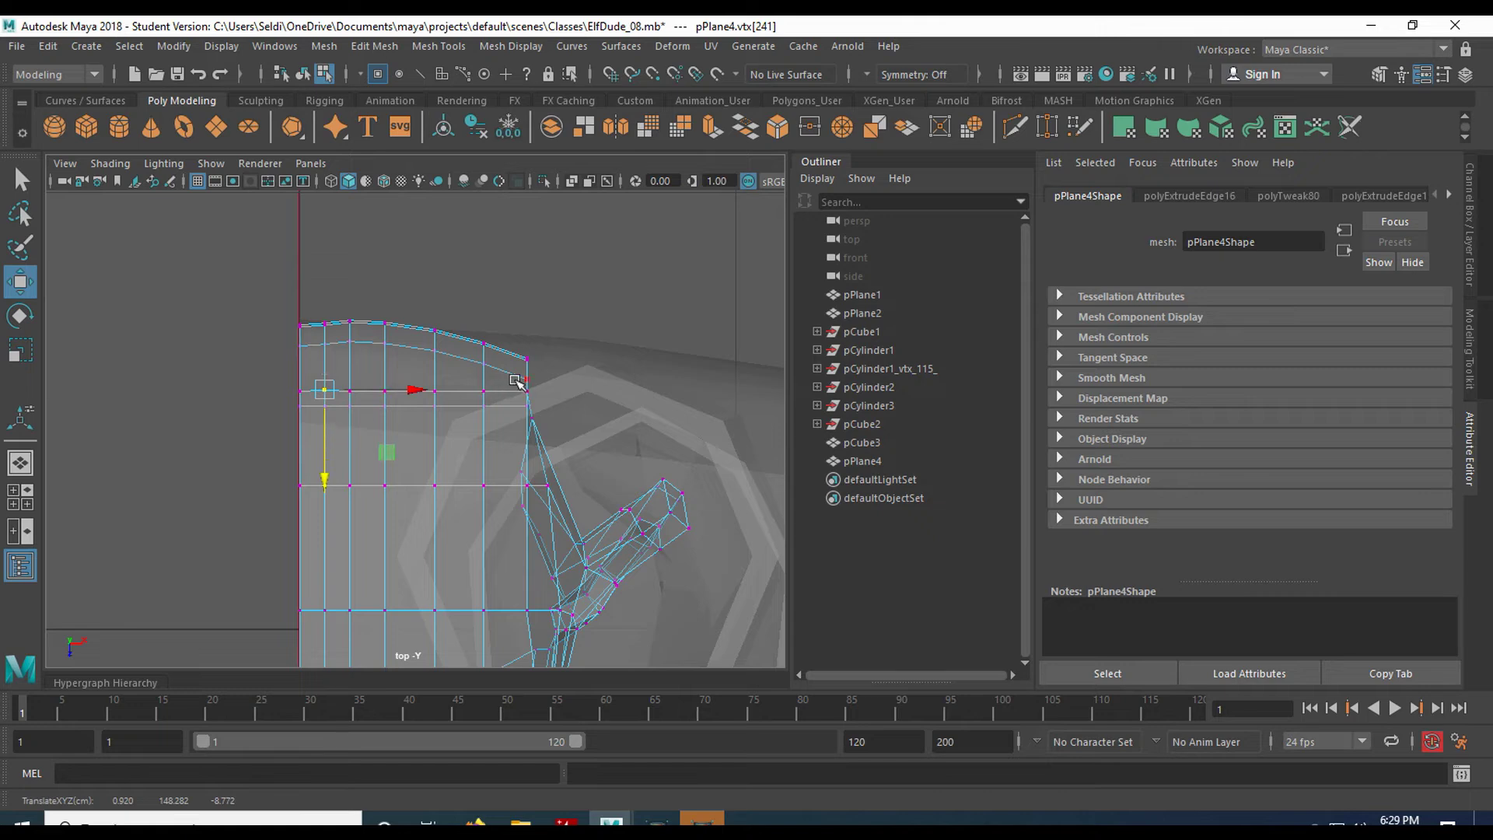
Return to the perspective view and make the lambert1 material fully opaque again
{"action": "key", "text": "space"}
{"action": "key", "text": "space"}
{"action": "right_click_drag", "start_coordinate": [597, 296], "coordinate": [620, 748]}
{"action": "left_click_drag", "start_coordinate": [1365, 429], "coordinate": [1151, 433]}
Append a polygon across the top of the gap between the rear strip and the head side behind the ear
{"action": "left_click_drag", "start_coordinate": [628, 455], "coordinate": [420, 379], "text": "alt"}
{"action": "key", "text": "g"}
{"action": "key", "text": "q"}
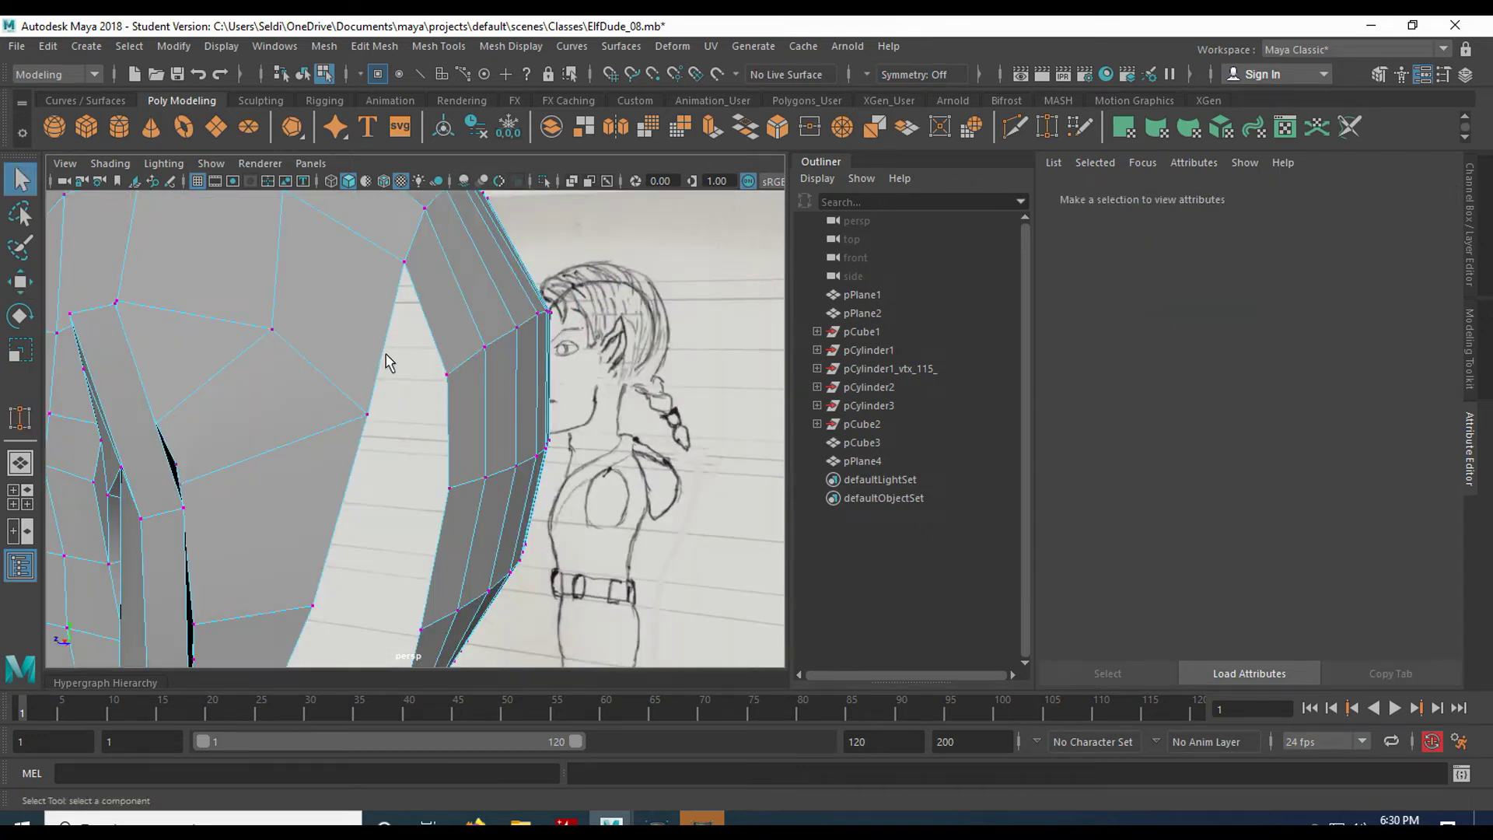
{"action": "left_click_drag", "start_coordinate": [440, 443], "coordinate": [460, 347], "text": "alt"}
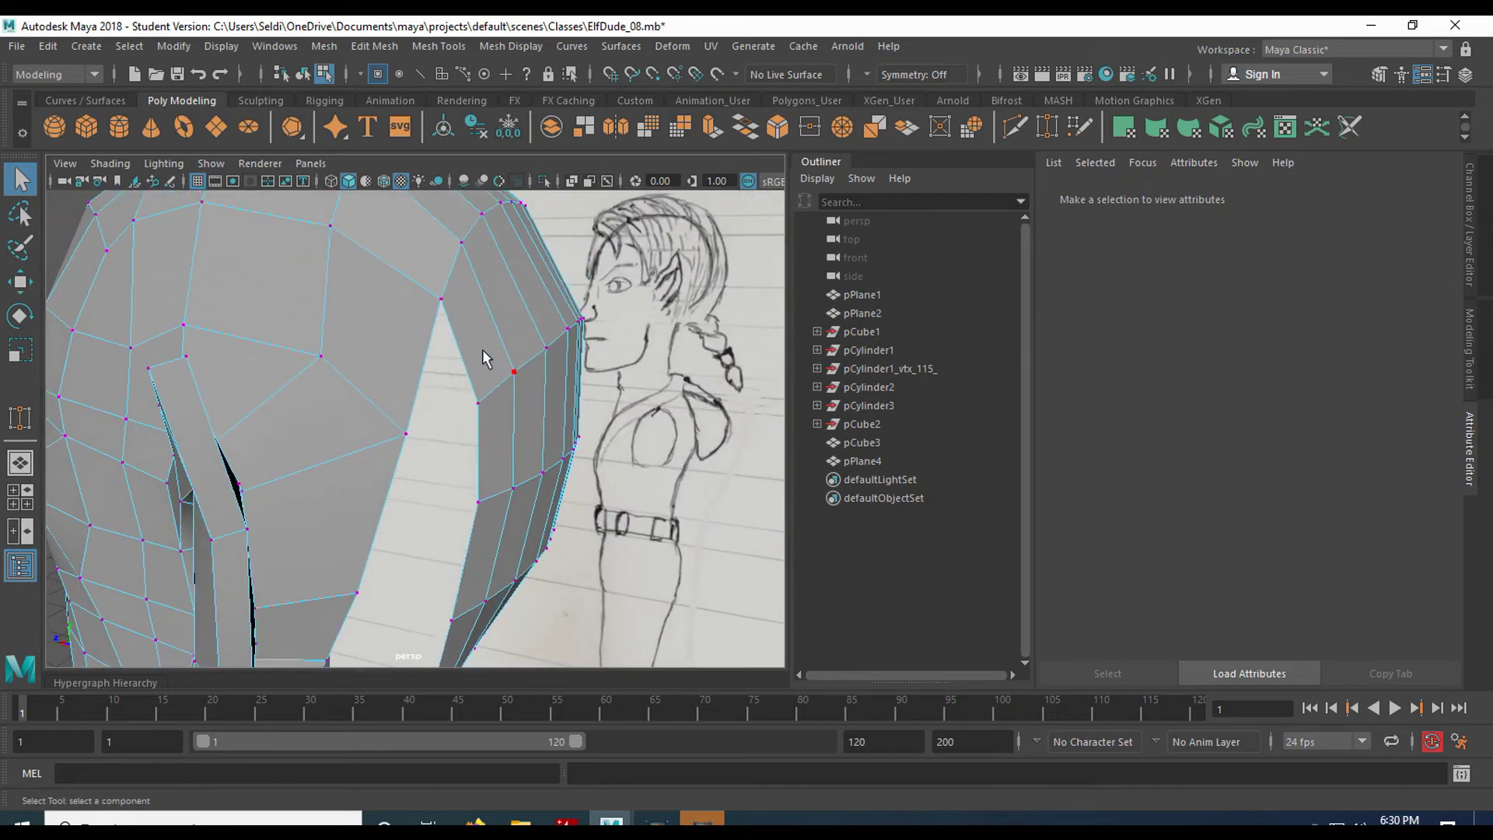
{"action": "left_click", "coordinate": [450, 50]}
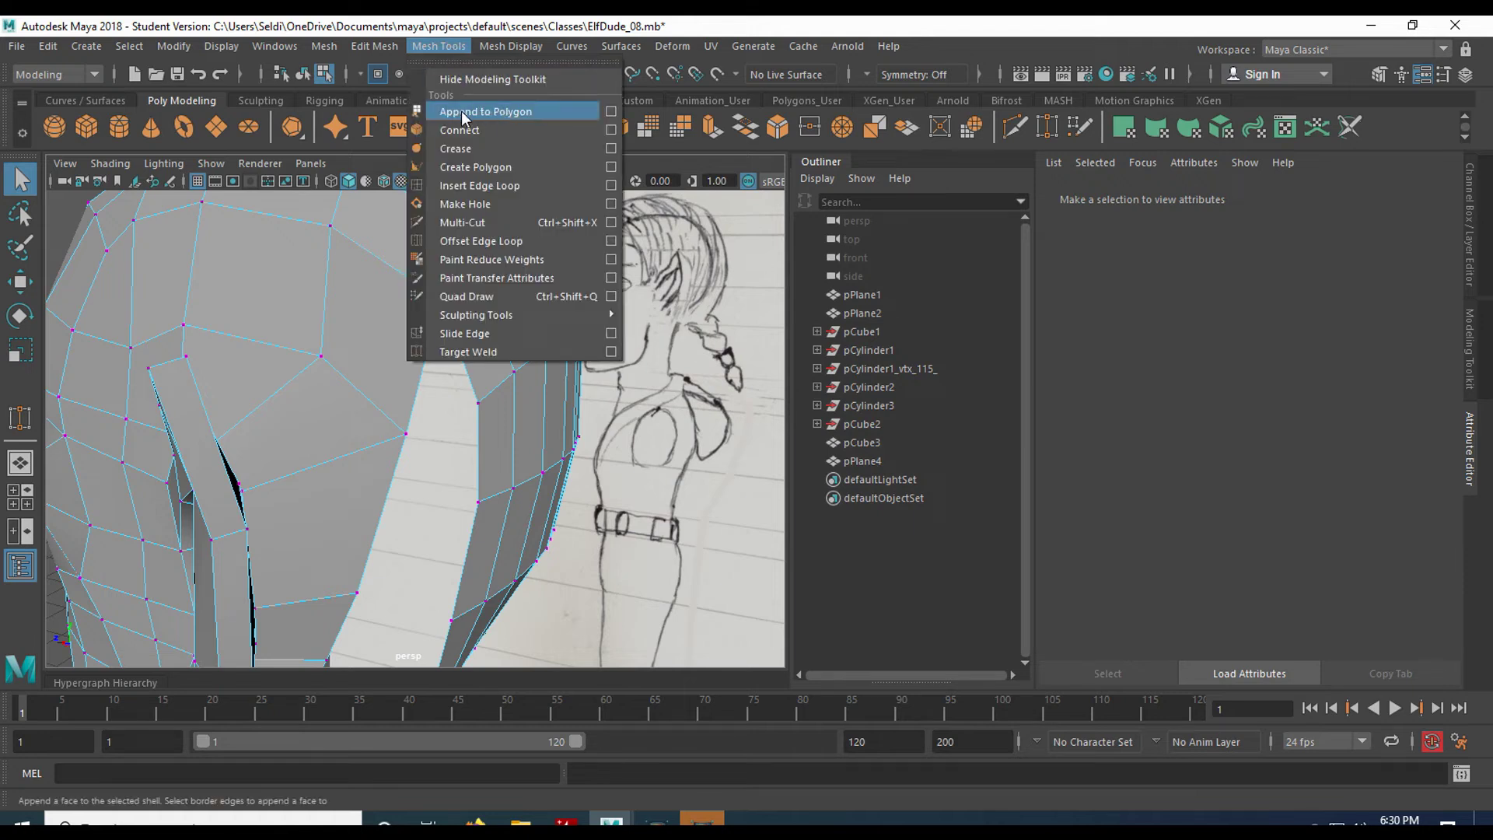
{"action": "left_click", "coordinate": [488, 113]}
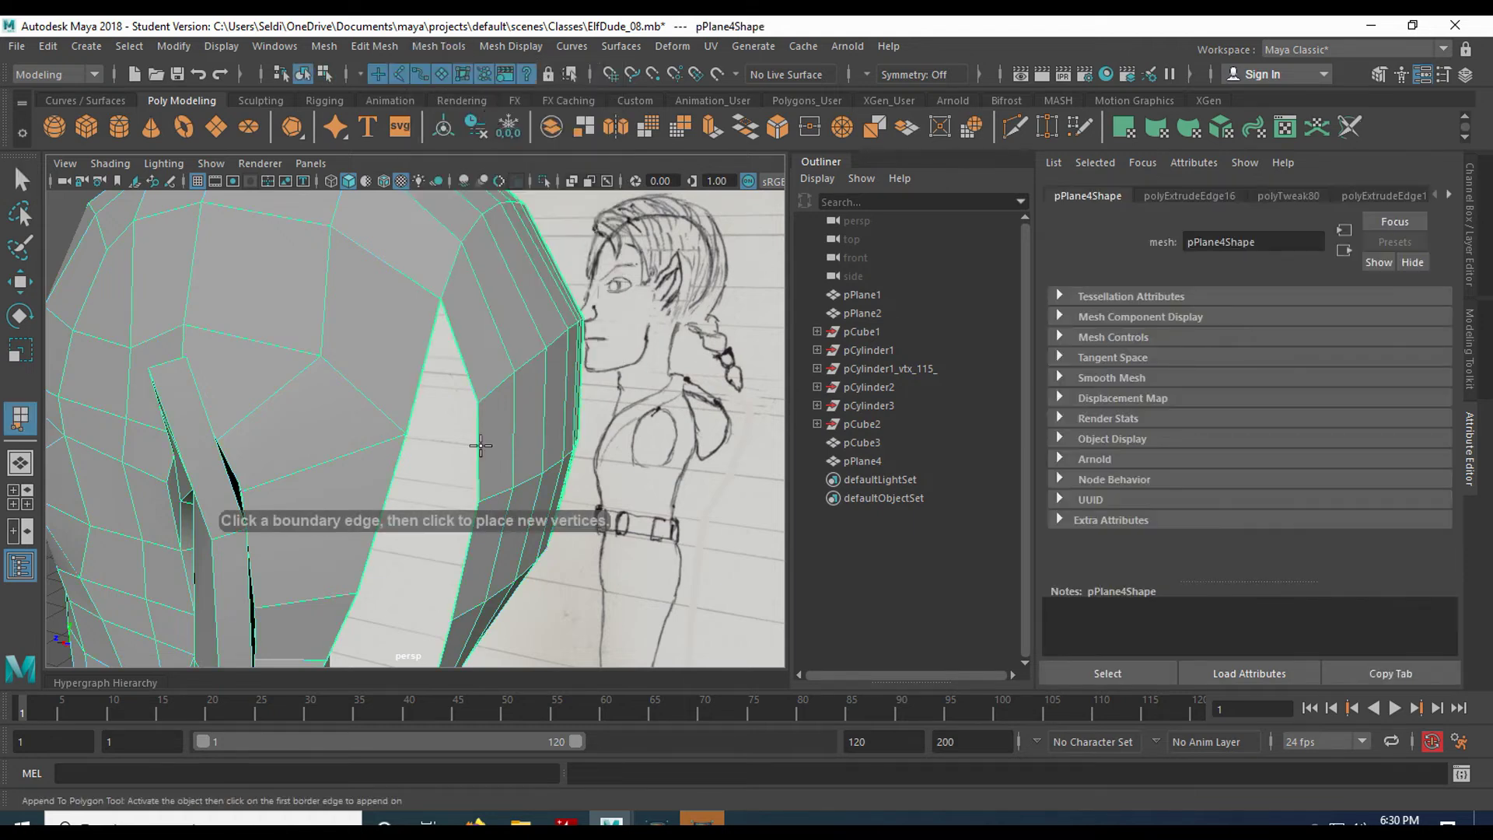
{"action": "left_click", "coordinate": [479, 444]}
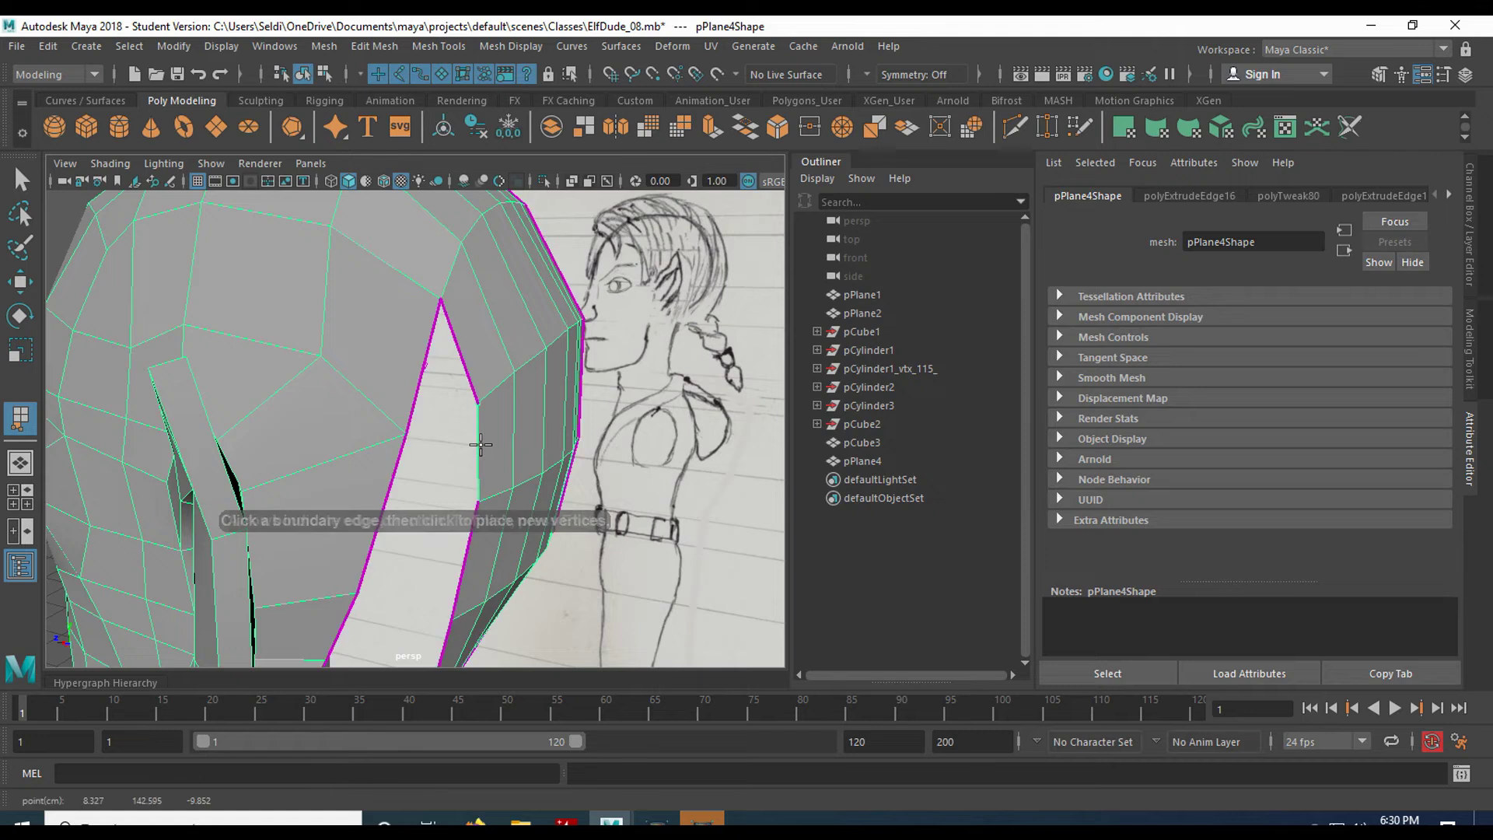
{"action": "left_click", "coordinate": [415, 387]}
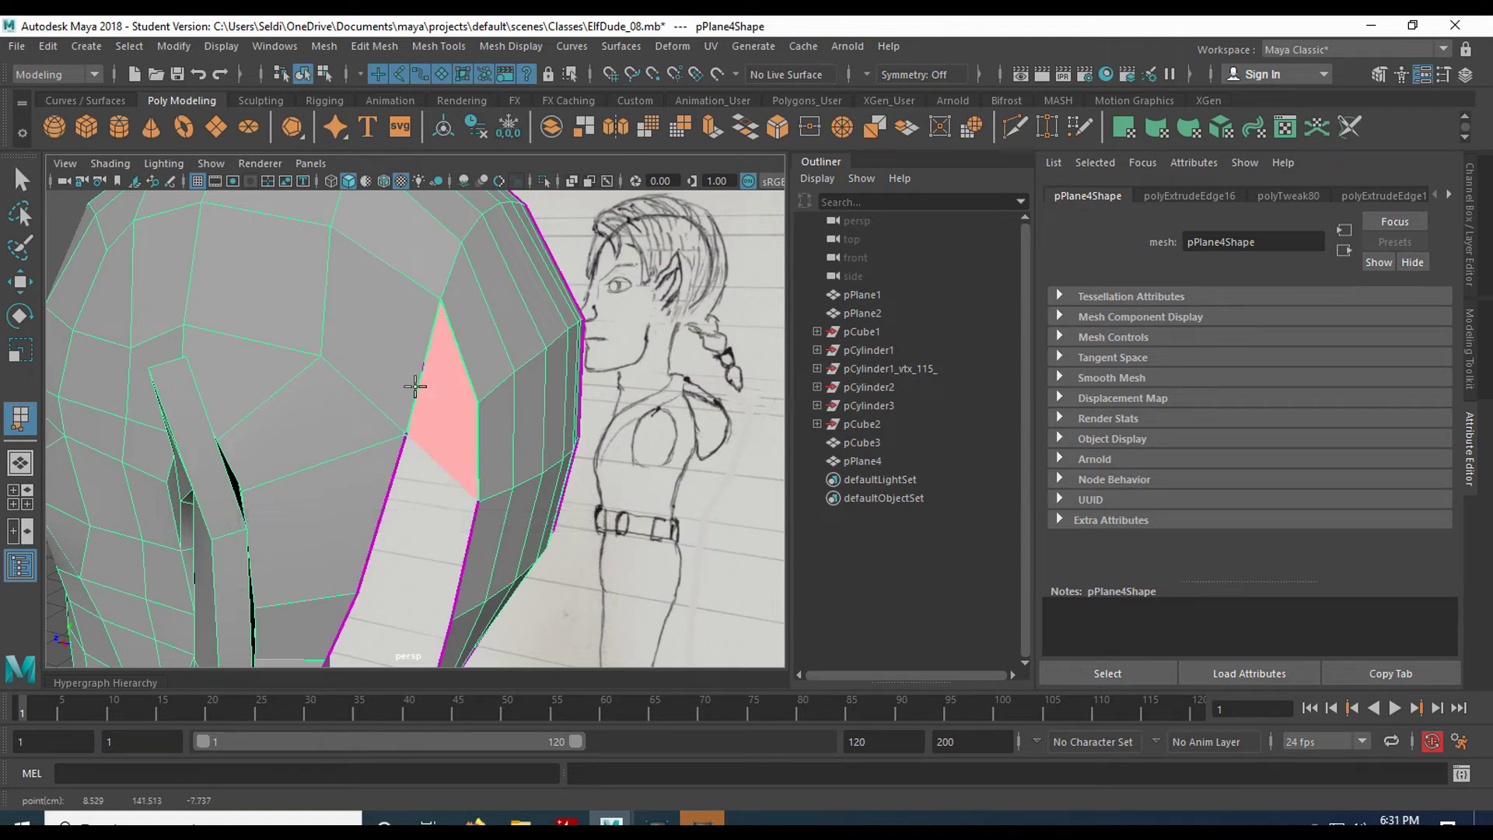
{"action": "key", "text": "Return"}
{"action": "left_click", "coordinate": [471, 547]}
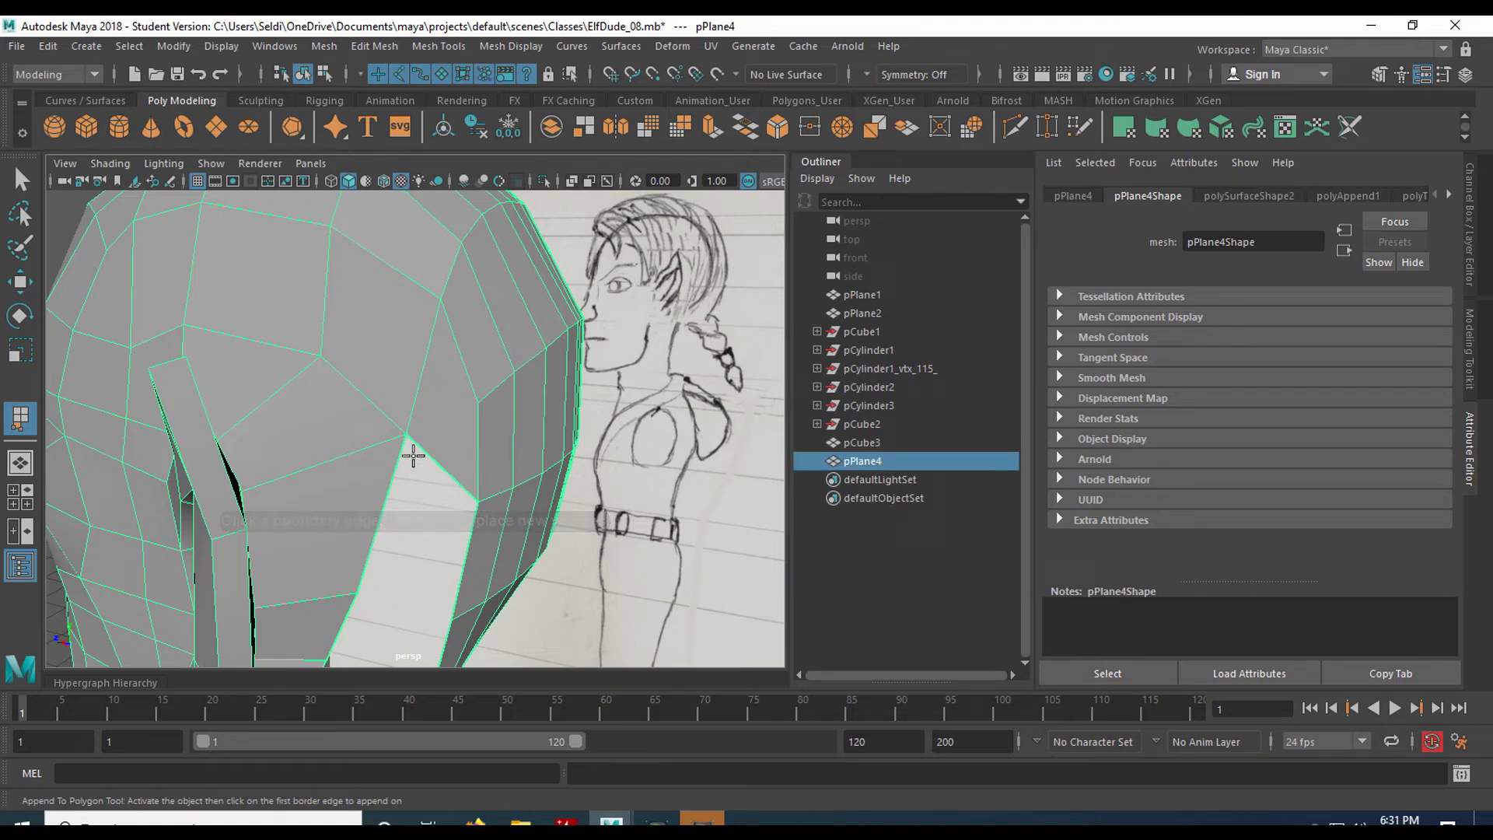
{"action": "left_click", "coordinate": [412, 454]}
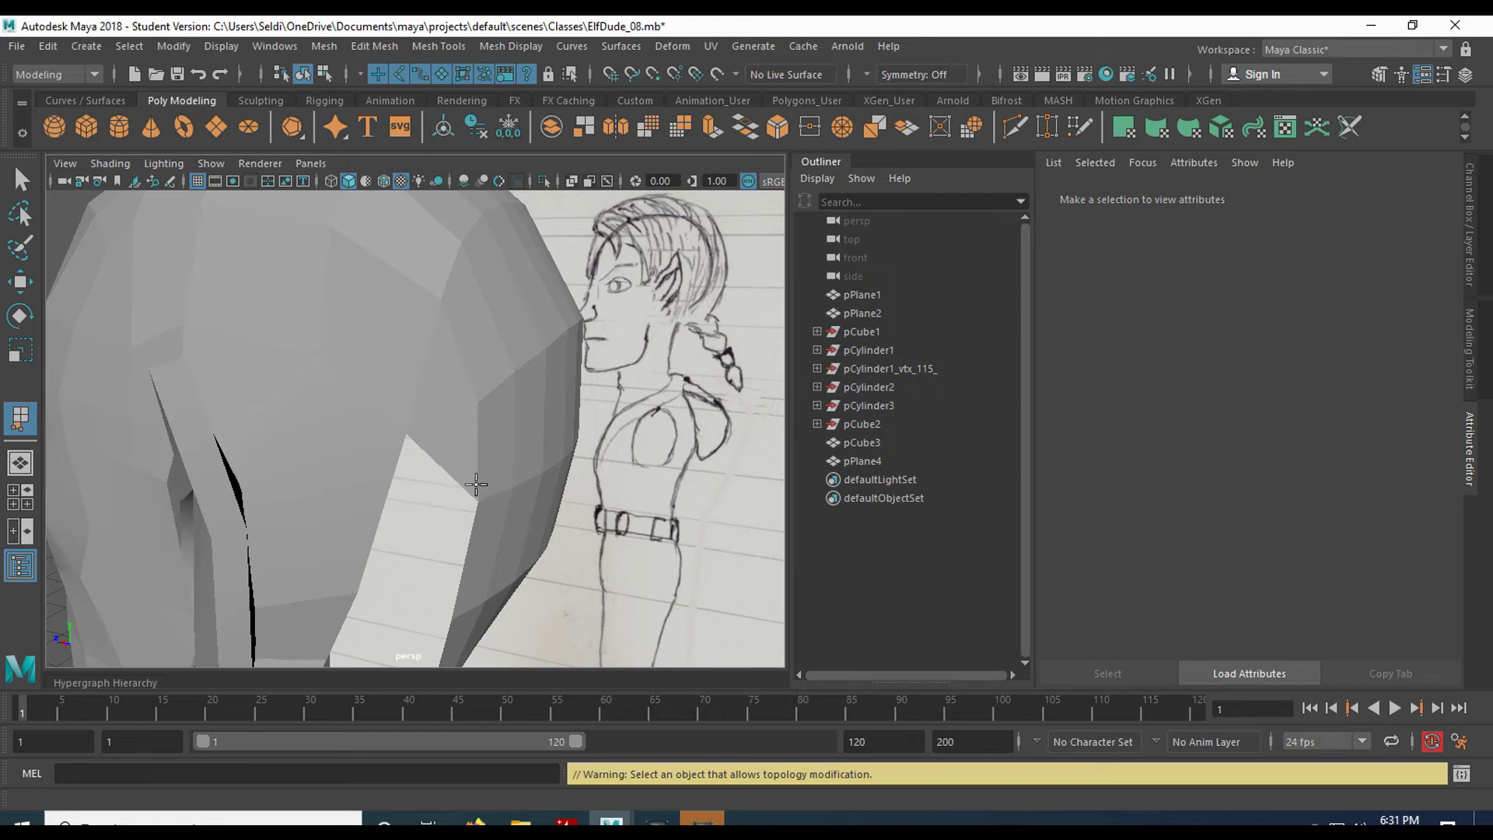
{"action": "left_click", "coordinate": [466, 484]}
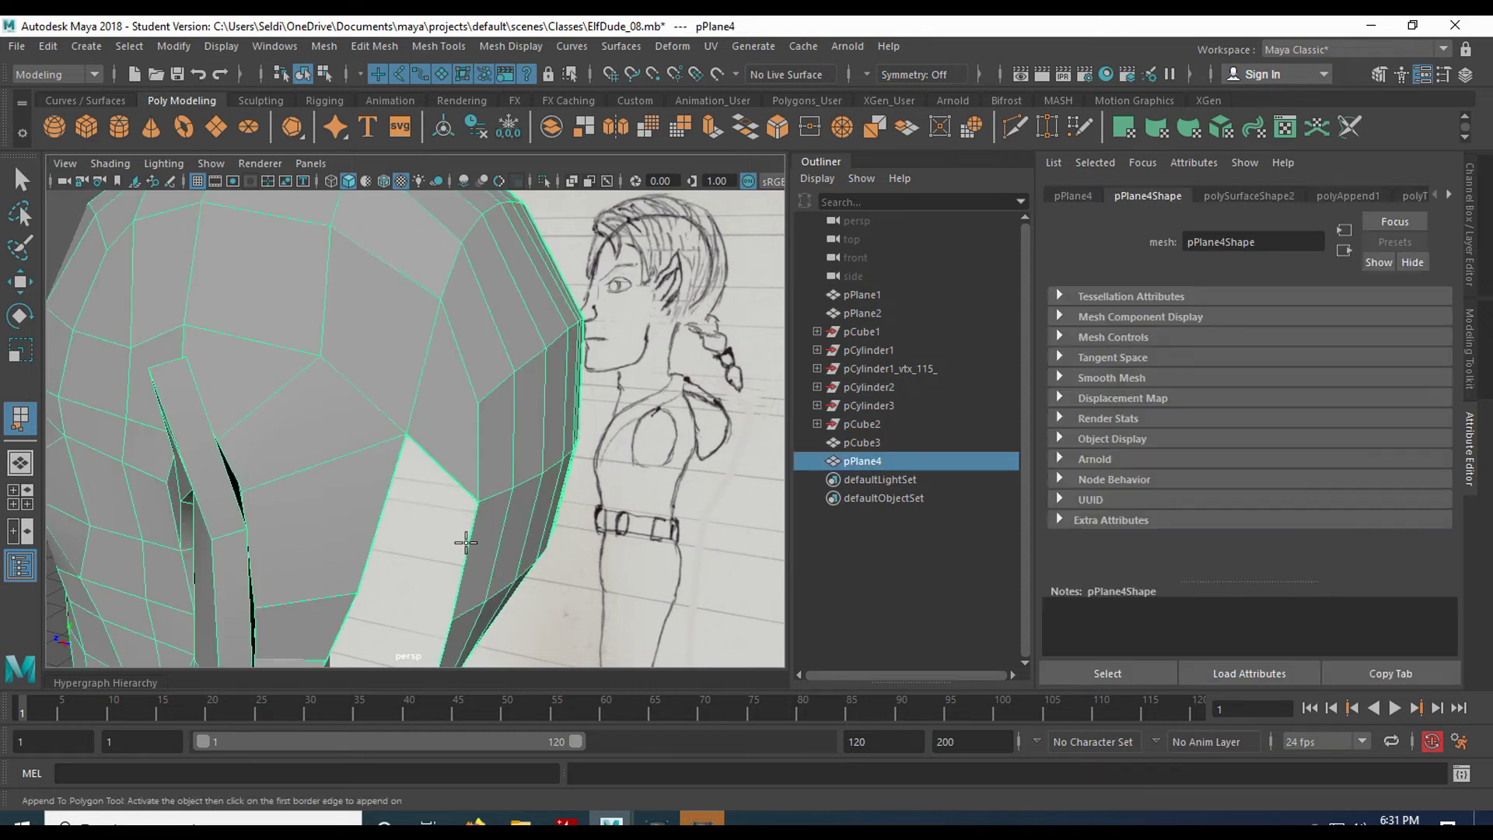
{"action": "left_click", "coordinate": [467, 536]}
{"action": "left_click", "coordinate": [341, 620]}
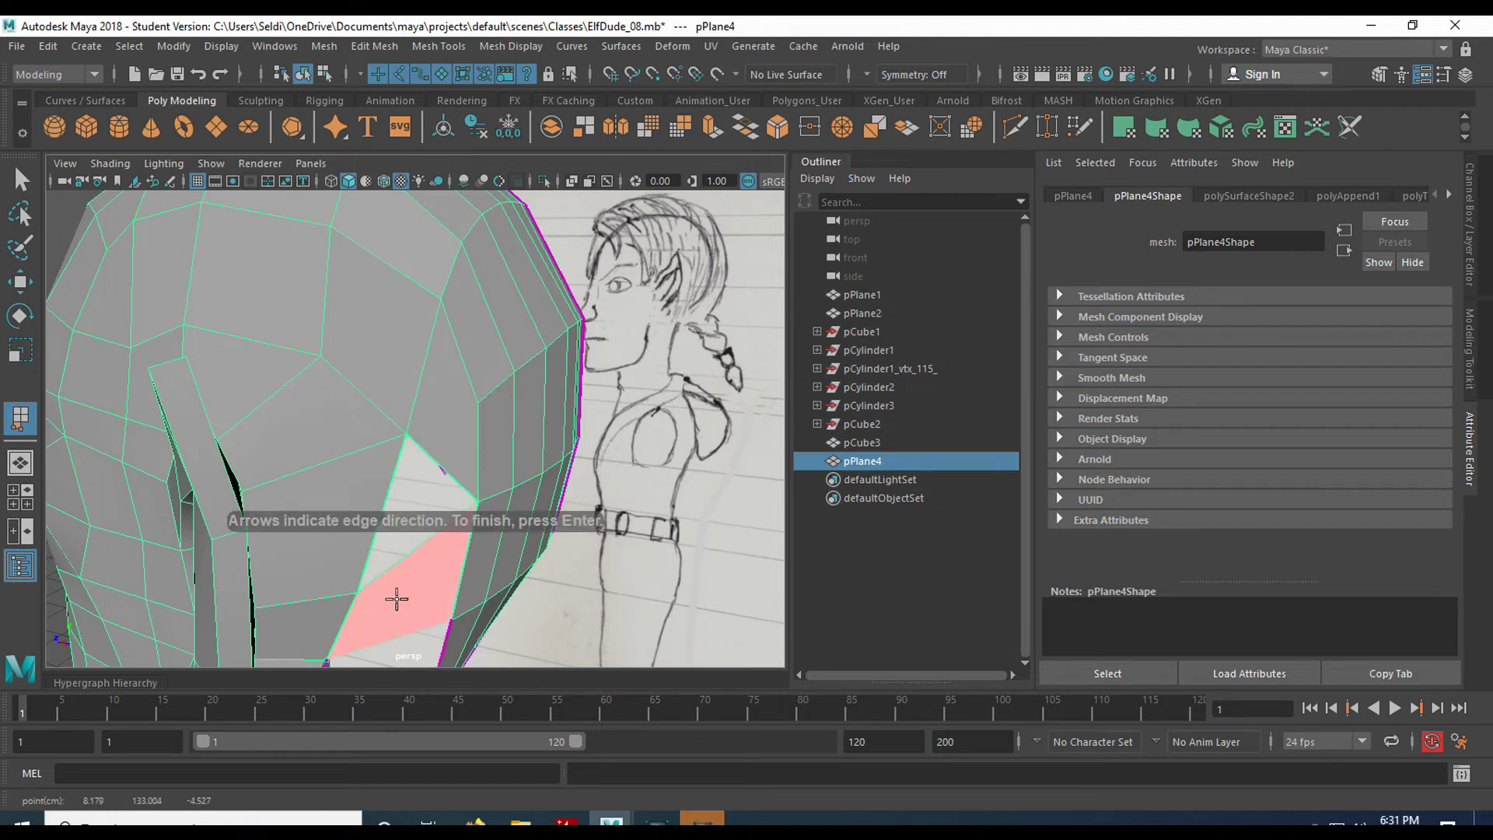
{"action": "key", "text": "Return"}
Append a polygon between the facing boundary edges directly below the first filled face behind the ear
{"action": "left_click", "coordinate": [471, 547]}
{"action": "left_click", "coordinate": [378, 523]}
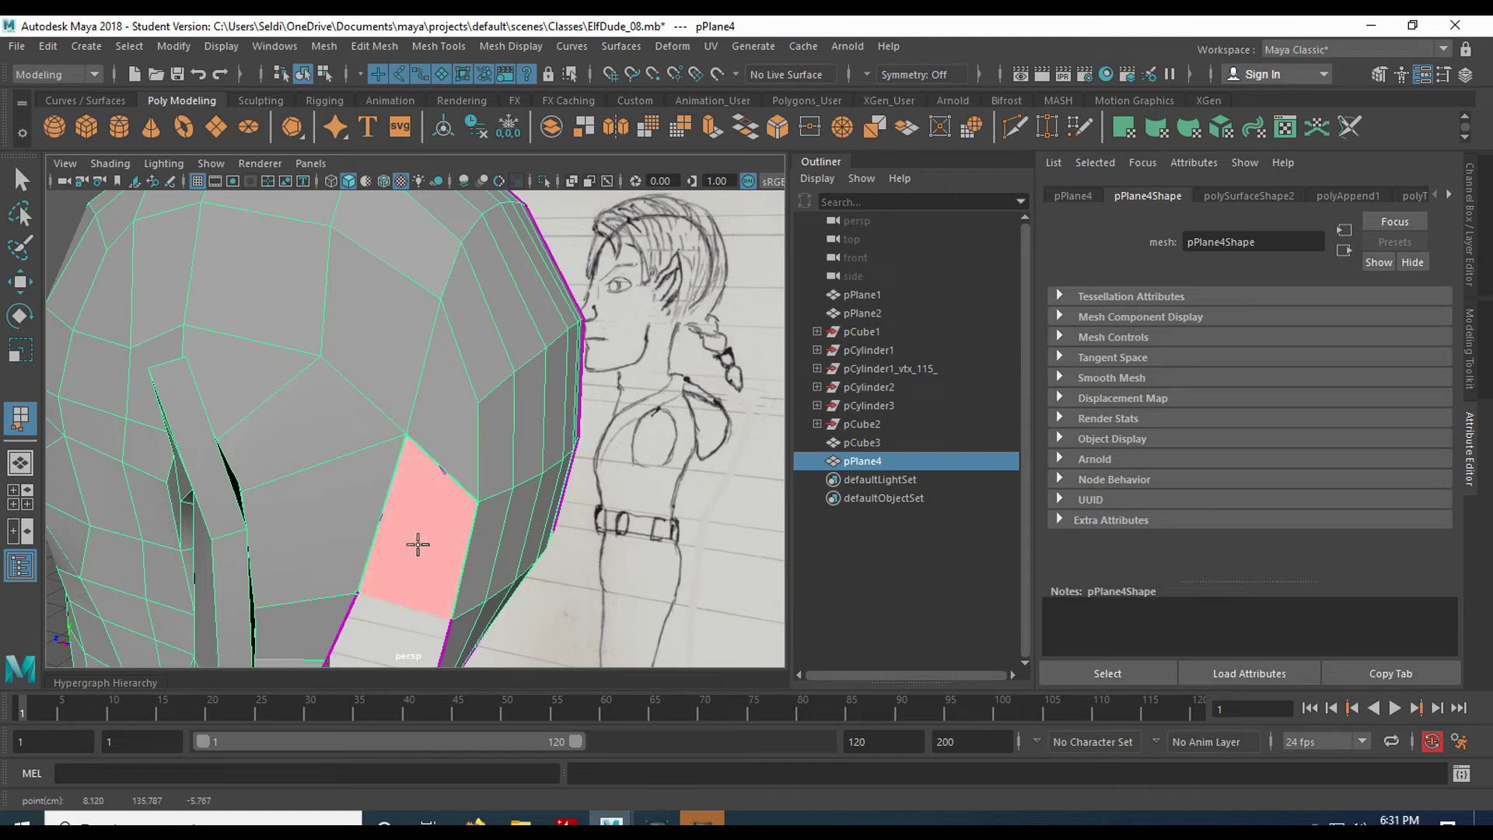
{"action": "key", "text": "Return"}
Append a third polygon between the facing boundary edges at the lower part of the gap behind the ear
{"action": "left_click_drag", "start_coordinate": [417, 544], "coordinate": [404, 380], "text": "alt"}
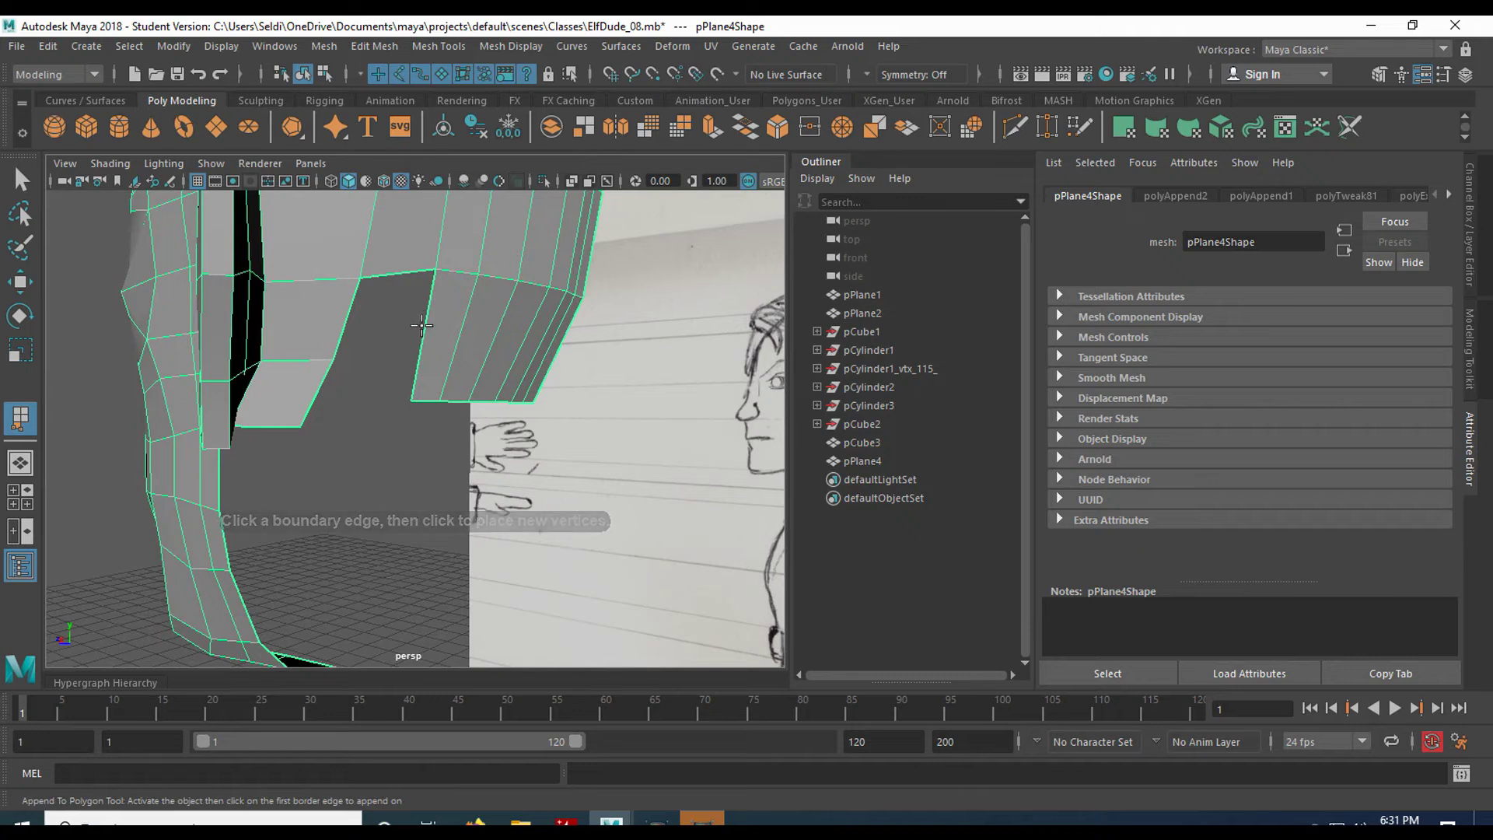
{"action": "left_click", "coordinate": [424, 321]}
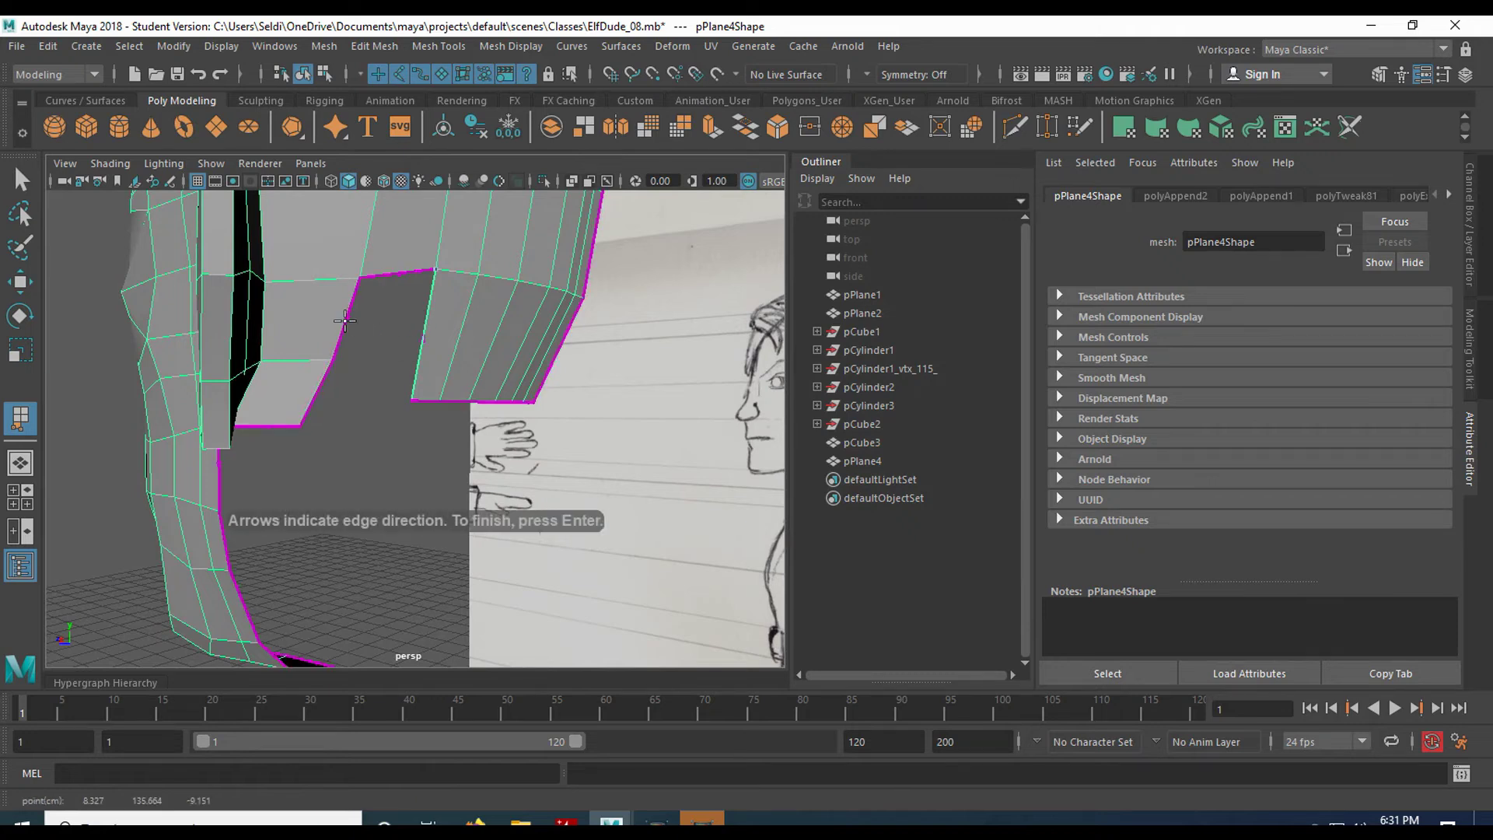
{"action": "left_click", "coordinate": [344, 320]}
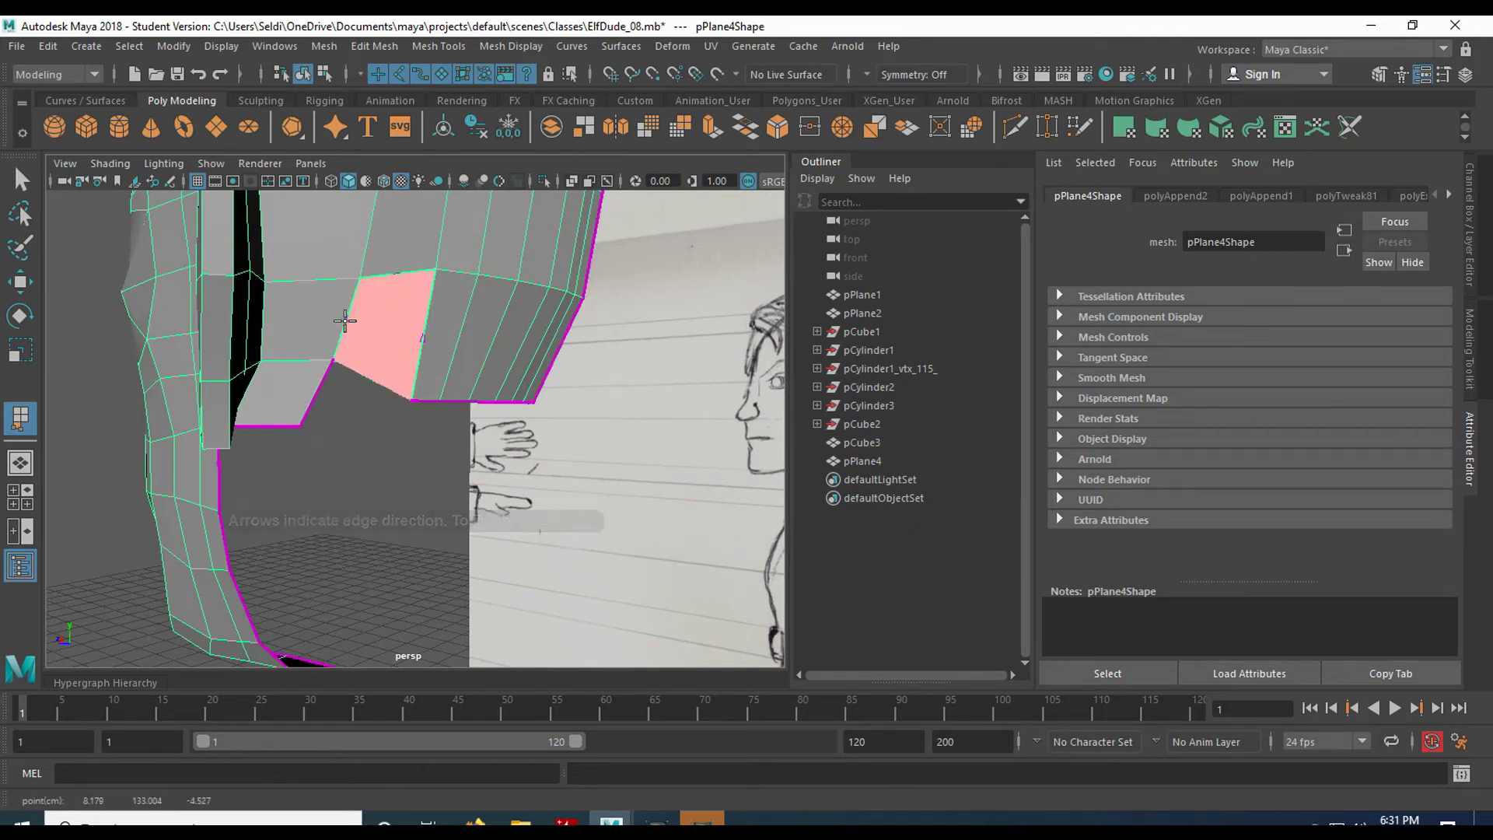
{"action": "key", "text": "Return"}
Extrude the lower boundary edges of the back of the head and move the new edges downward
{"action": "scroll", "coordinate": [418, 381], "scroll_direction": "down", "scroll_amount": 3}
{"action": "left_click_drag", "start_coordinate": [473, 346], "coordinate": [426, 424], "text": "alt"}
{"action": "left_click_drag", "start_coordinate": [436, 531], "coordinate": [509, 371], "text": "alt"}
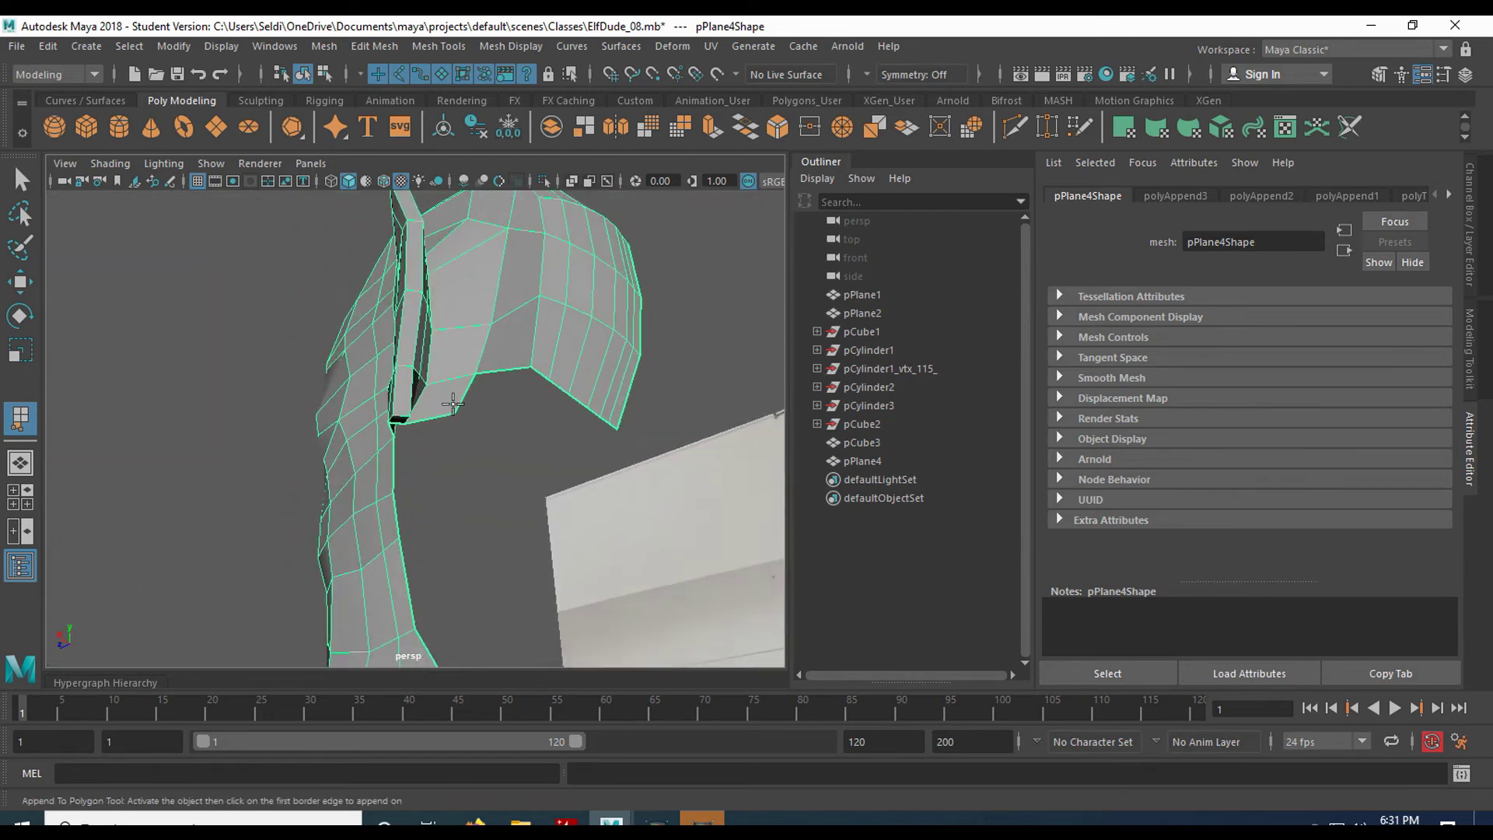
{"action": "key", "text": "q"}
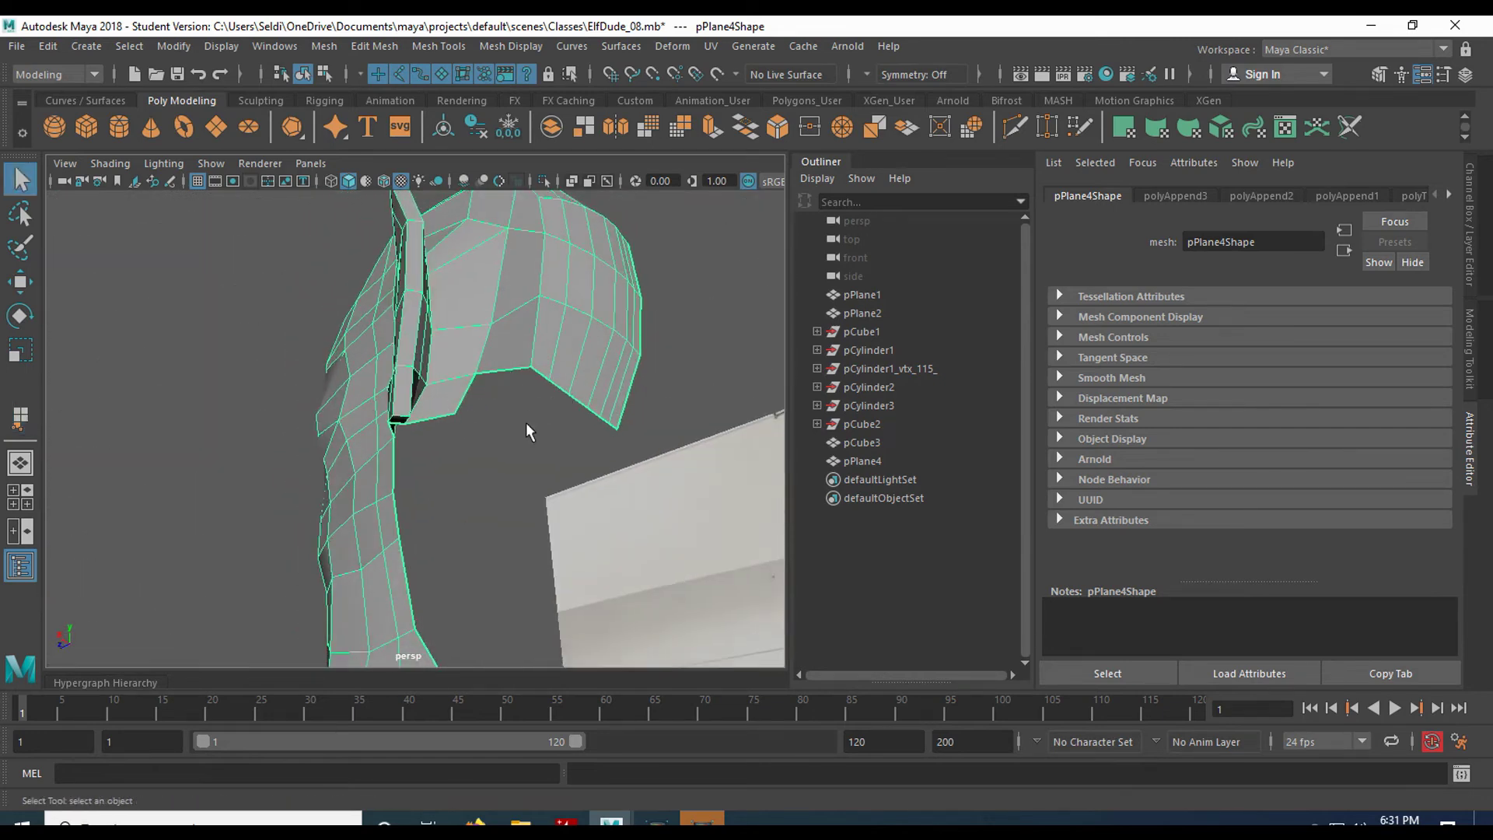
{"action": "right_click", "coordinate": [501, 369]}
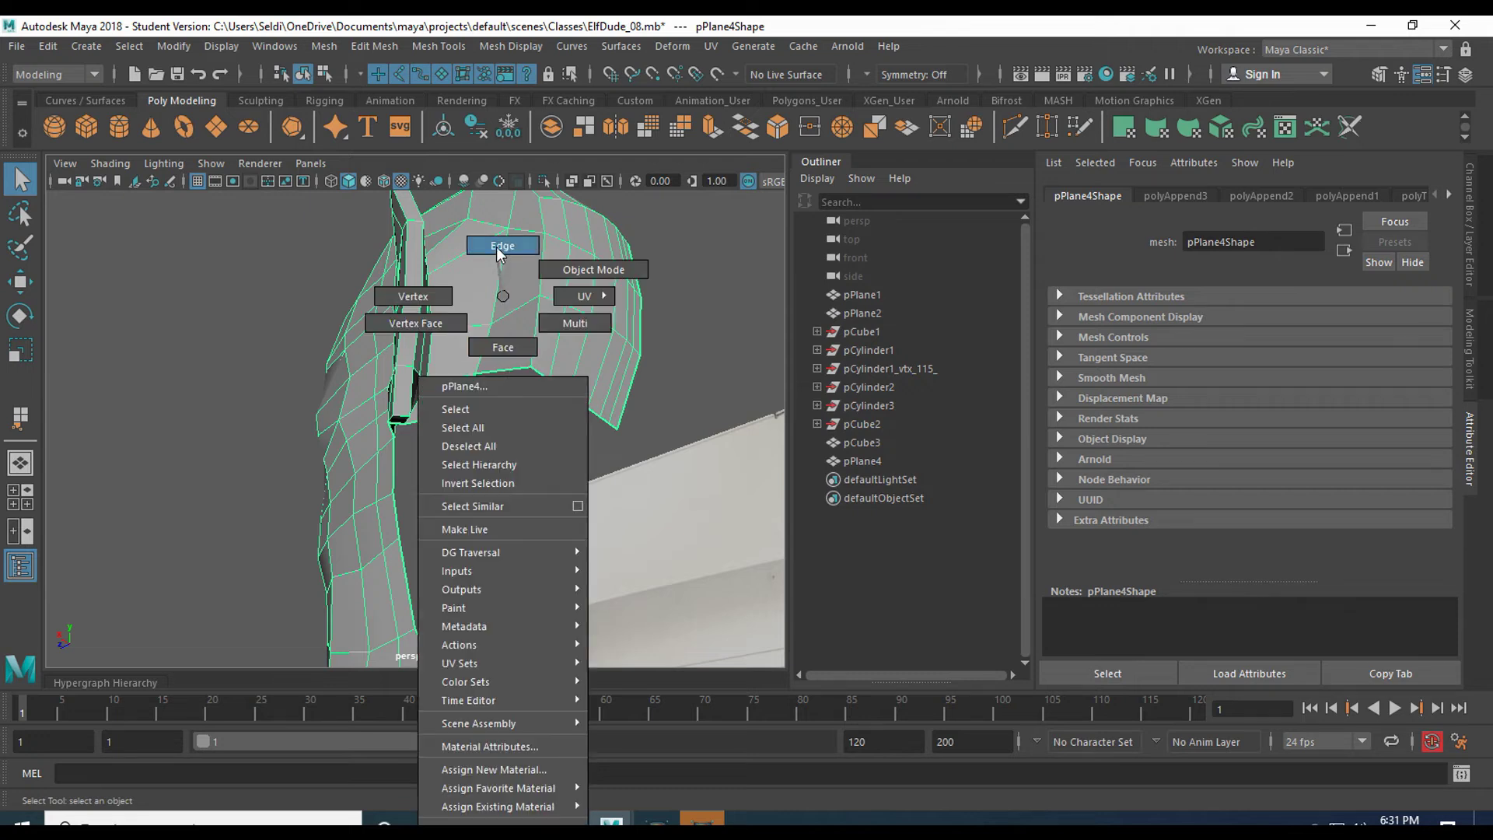
{"action": "right_click_drag", "start_coordinate": [503, 296], "coordinate": [497, 251]}
{"action": "double_click", "coordinate": [545, 376]}
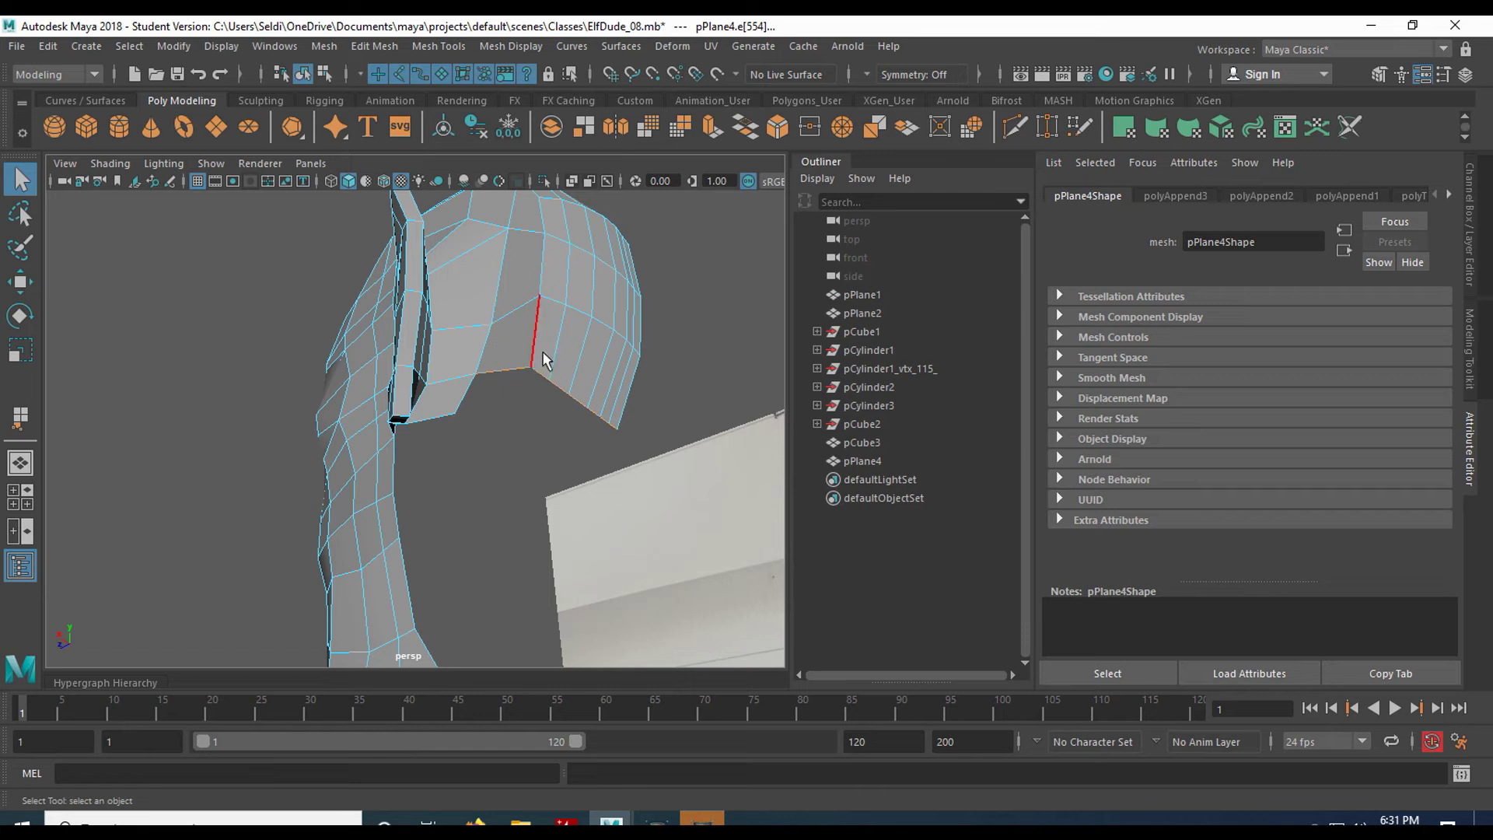
{"action": "left_click", "coordinate": [712, 127]}
{"action": "key", "text": "w"}
{"action": "left_click_drag", "start_coordinate": [547, 336], "coordinate": [542, 367]}
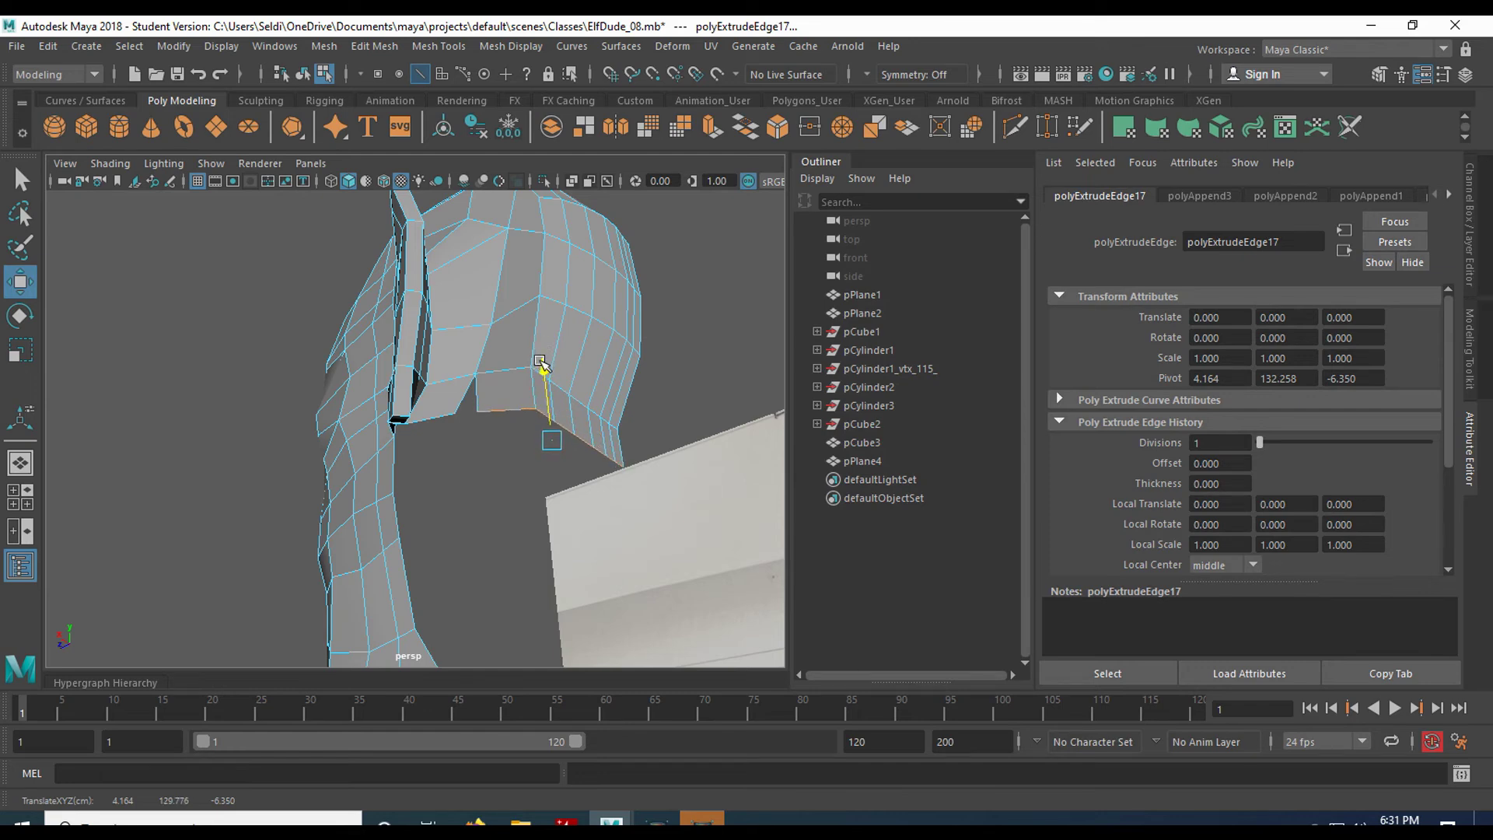
Target-weld the loose corner vertex of the extruded strip to the adjacent head-side vertex behind the ear
{"action": "left_click_drag", "start_coordinate": [488, 411], "coordinate": [499, 469], "text": "alt"}
{"action": "scroll", "coordinate": [500, 458], "scroll_direction": "up", "scroll_amount": 3}
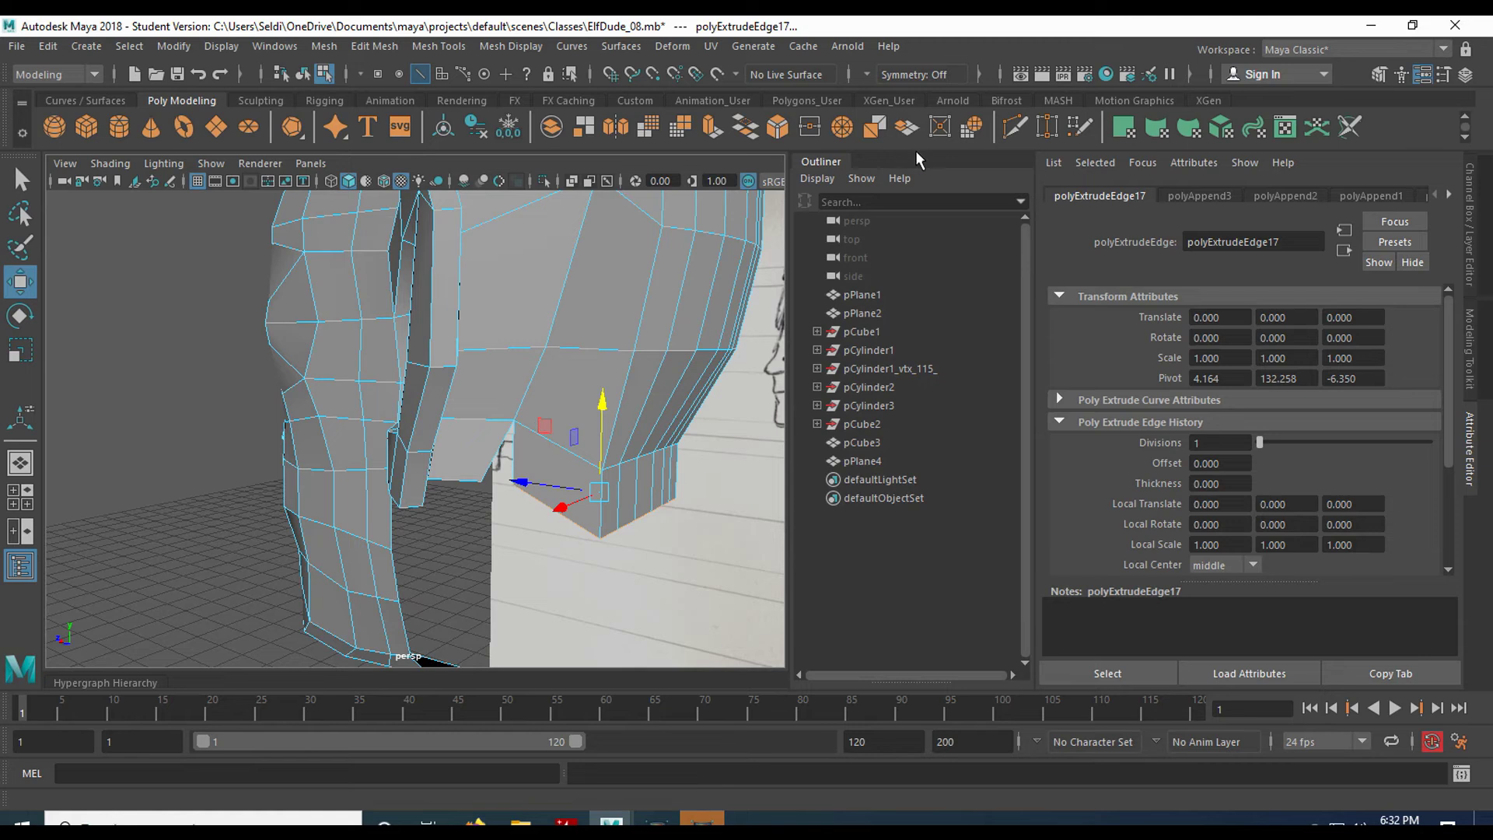
{"action": "right_click_drag", "start_coordinate": [581, 295], "coordinate": [510, 300]}
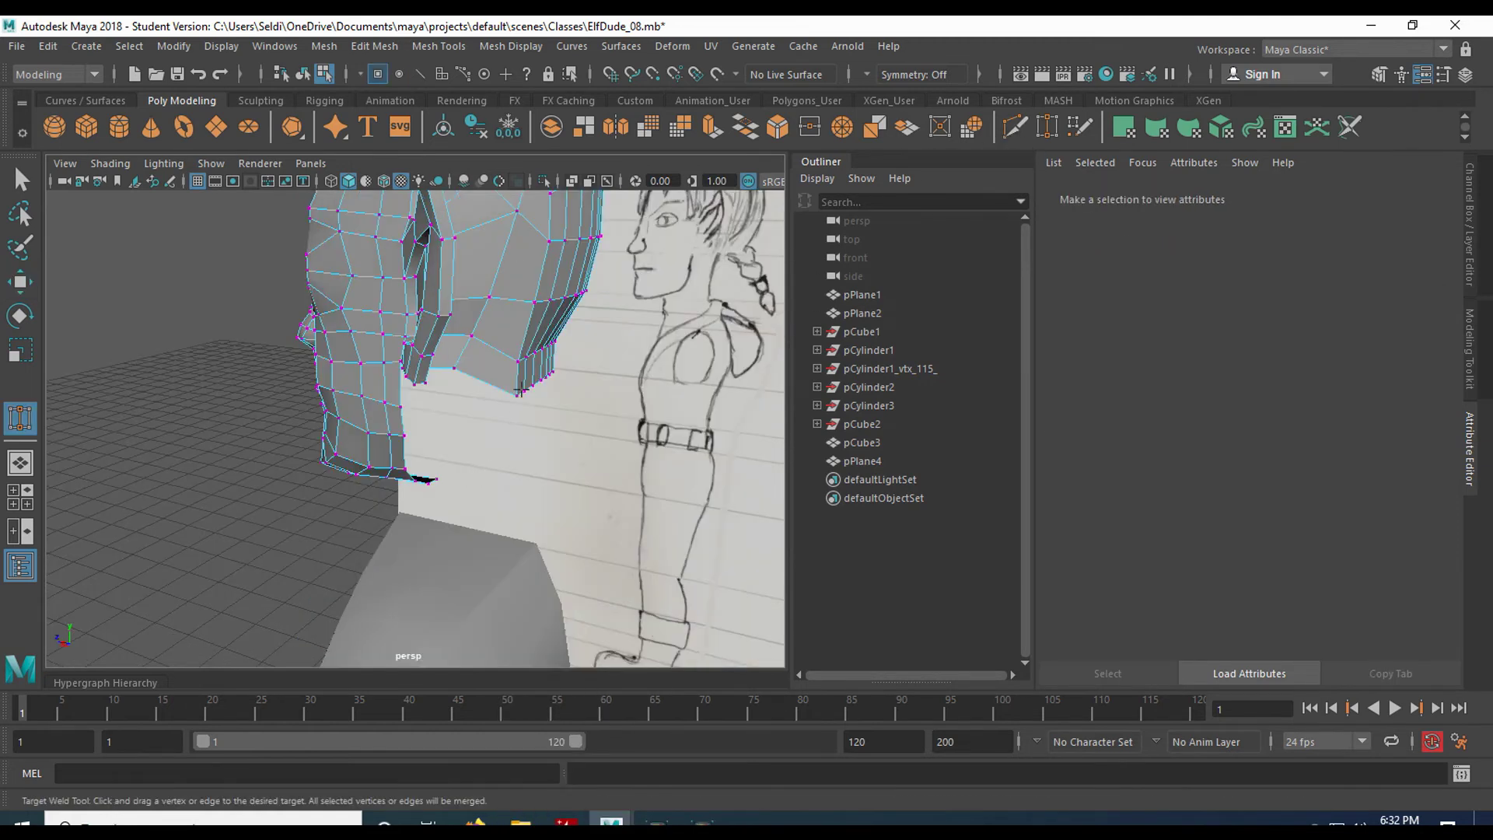
{"action": "middle_click_drag", "start_coordinate": [517, 386], "coordinate": [505, 510], "text": "alt"}
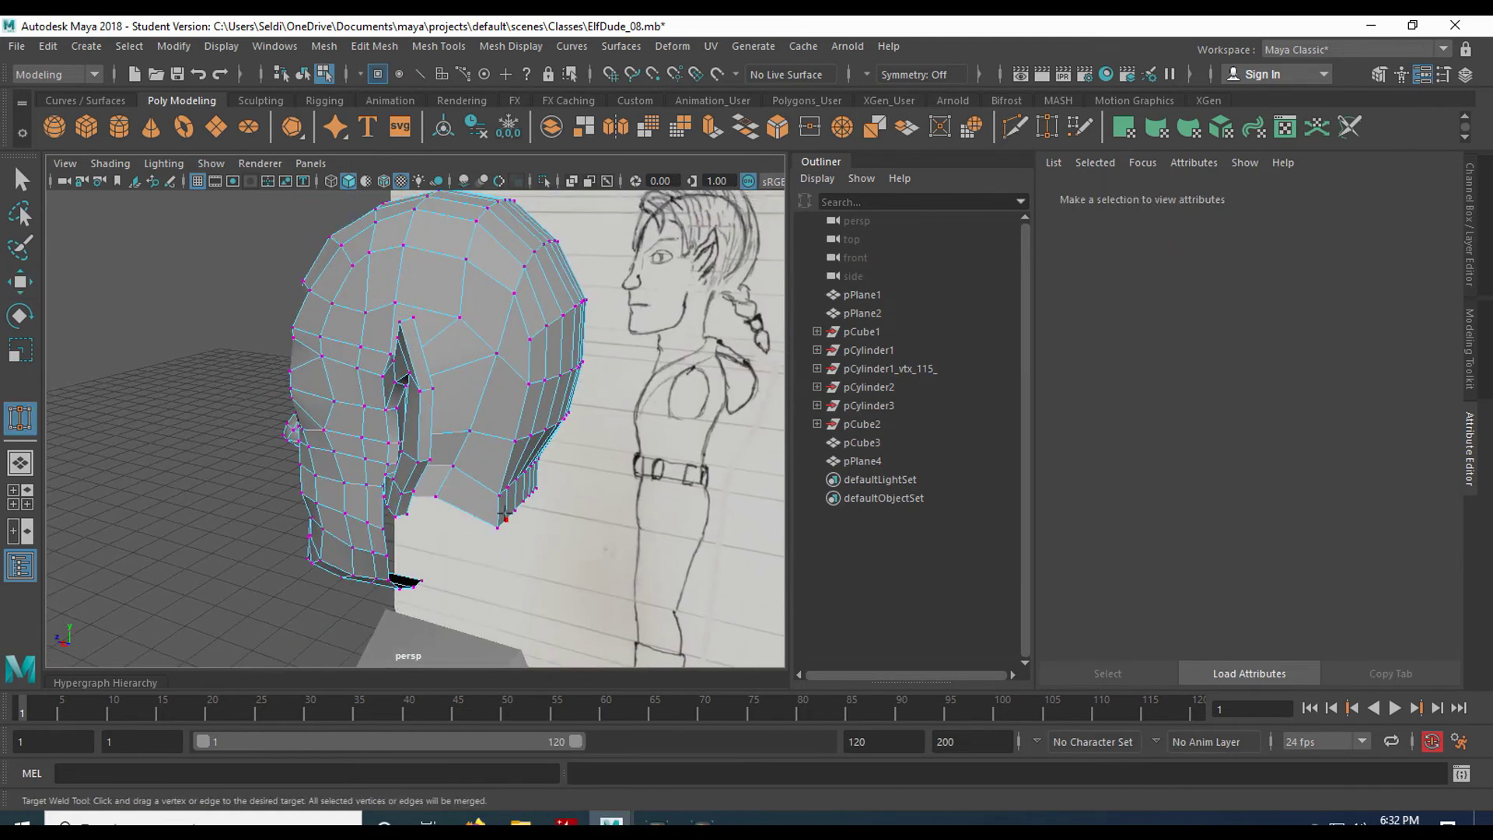
{"action": "key", "text": "q"}
Examine the corner where the rear strip meets the head side, from behind, below and in the top view
{"action": "scroll", "coordinate": [551, 514], "scroll_direction": "up", "scroll_amount": 4}
{"action": "left_click_drag", "start_coordinate": [580, 460], "coordinate": [500, 490], "text": "alt"}
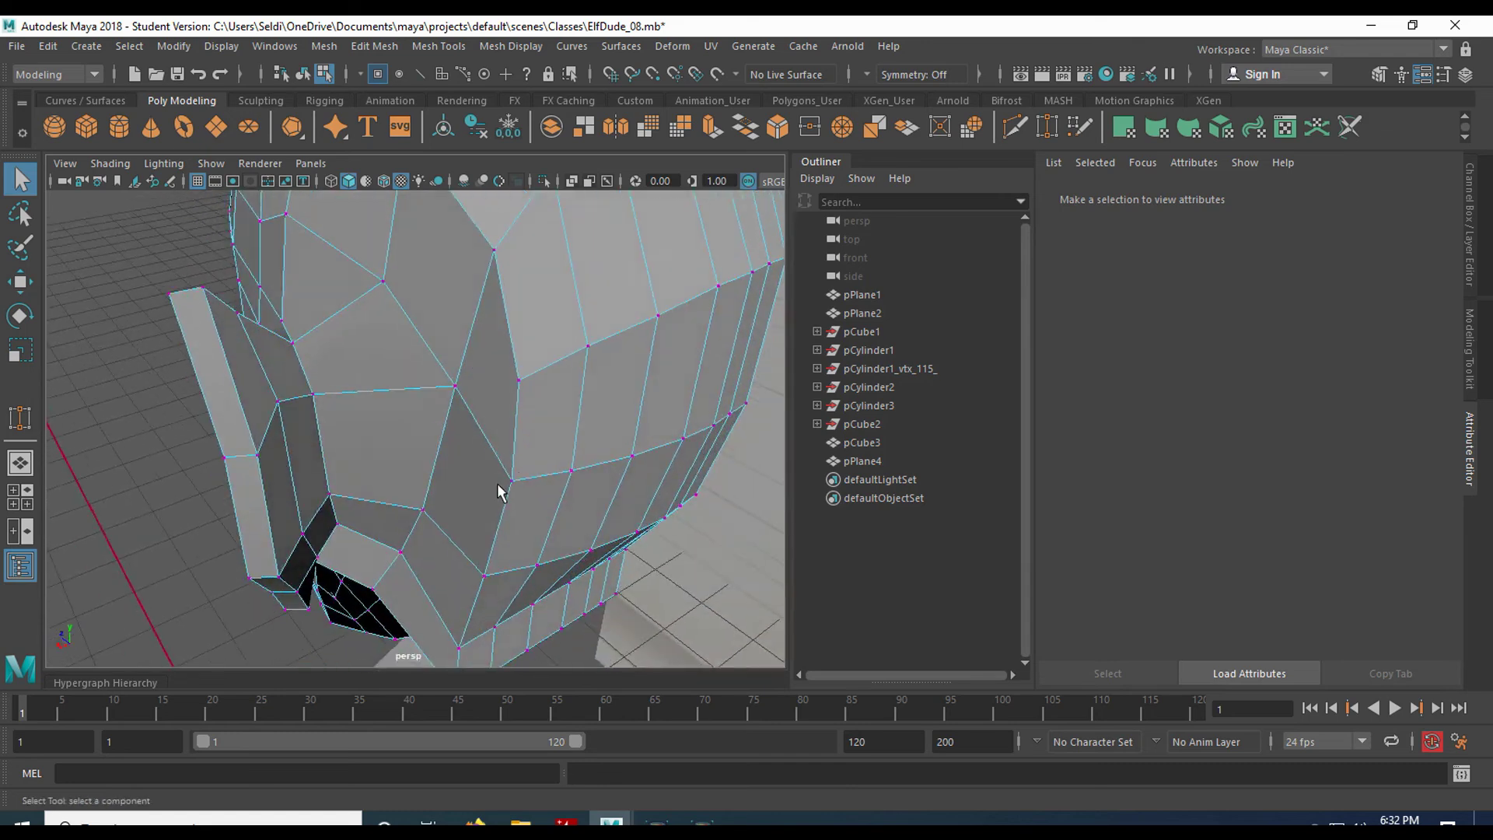
{"action": "middle_click_drag", "start_coordinate": [500, 489], "coordinate": [516, 413], "text": "alt"}
{"action": "scroll", "coordinate": [515, 413], "scroll_direction": "down", "scroll_amount": 2}
{"action": "left_click_drag", "start_coordinate": [518, 397], "coordinate": [483, 389], "text": "alt"}
{"action": "middle_click_drag", "start_coordinate": [483, 390], "coordinate": [487, 502], "text": "alt"}
{"action": "left_click_drag", "start_coordinate": [487, 502], "coordinate": [456, 540], "text": "alt"}
{"action": "middle_click_drag", "start_coordinate": [457, 539], "coordinate": [493, 394], "text": "alt"}
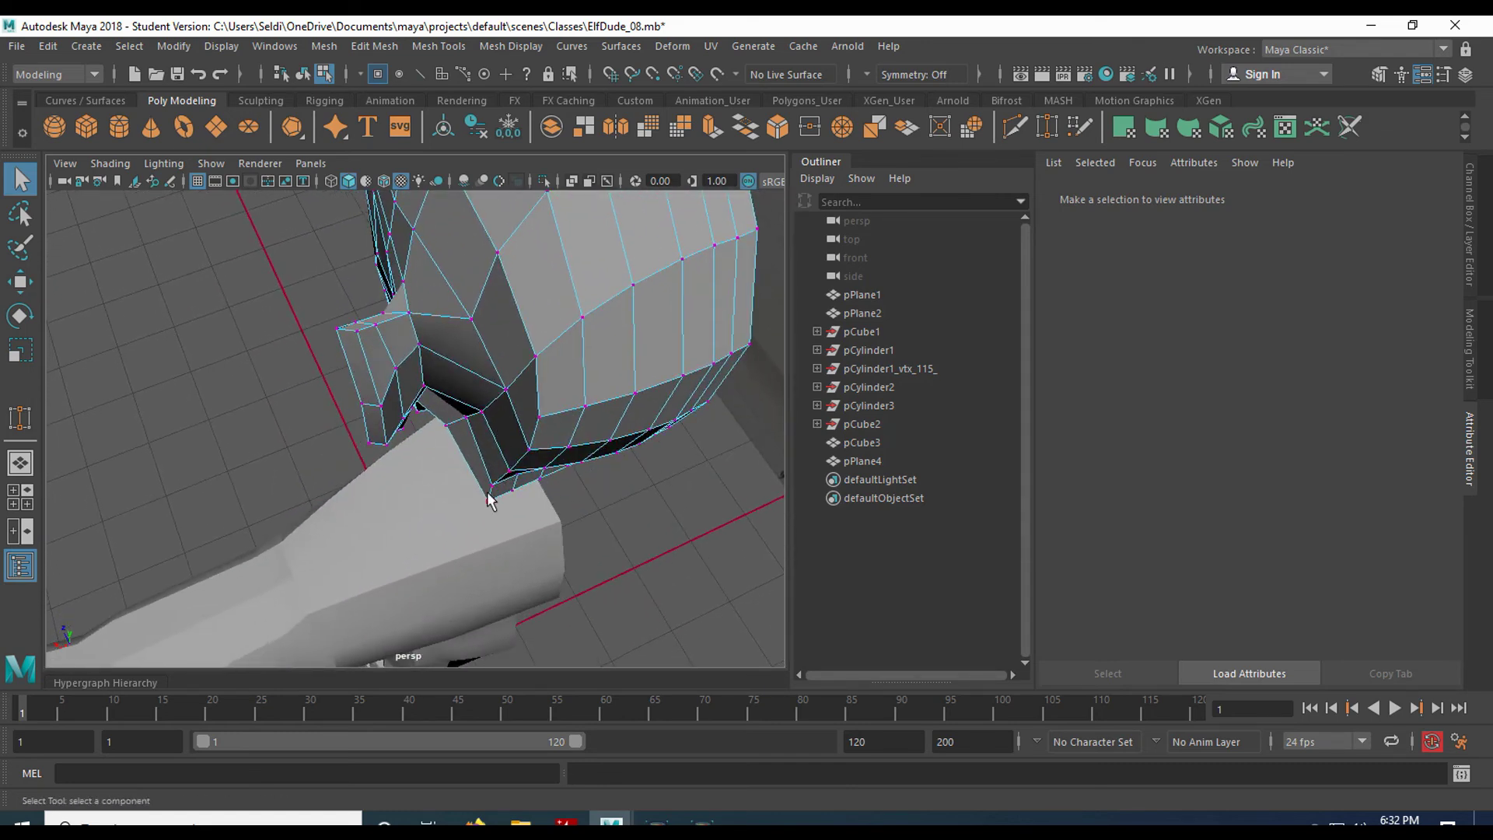
{"action": "key", "text": "space"}
{"action": "key", "text": "space"}
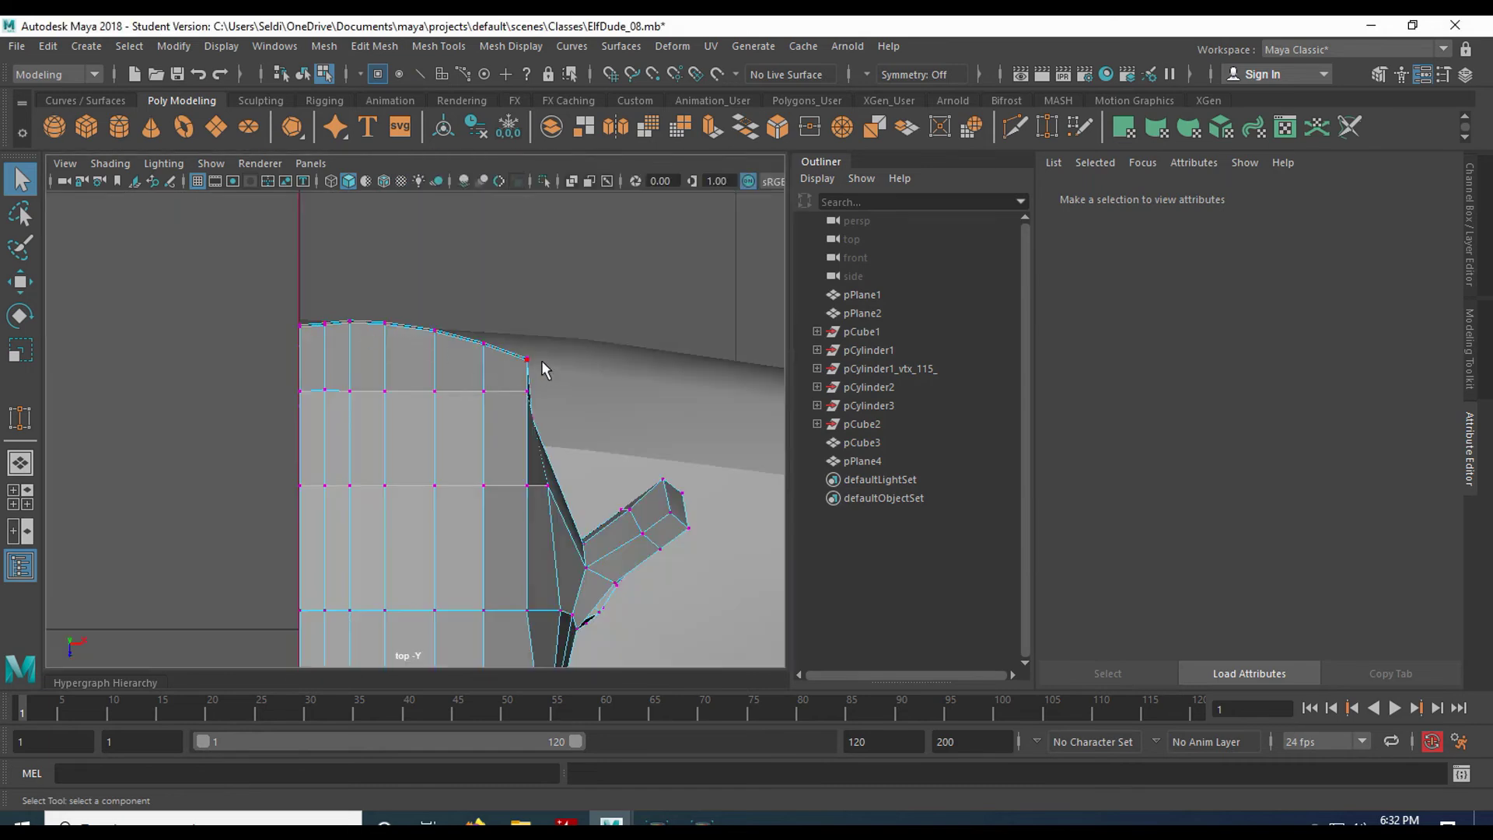
{"action": "key", "text": "space"}
{"action": "key", "text": "space"}
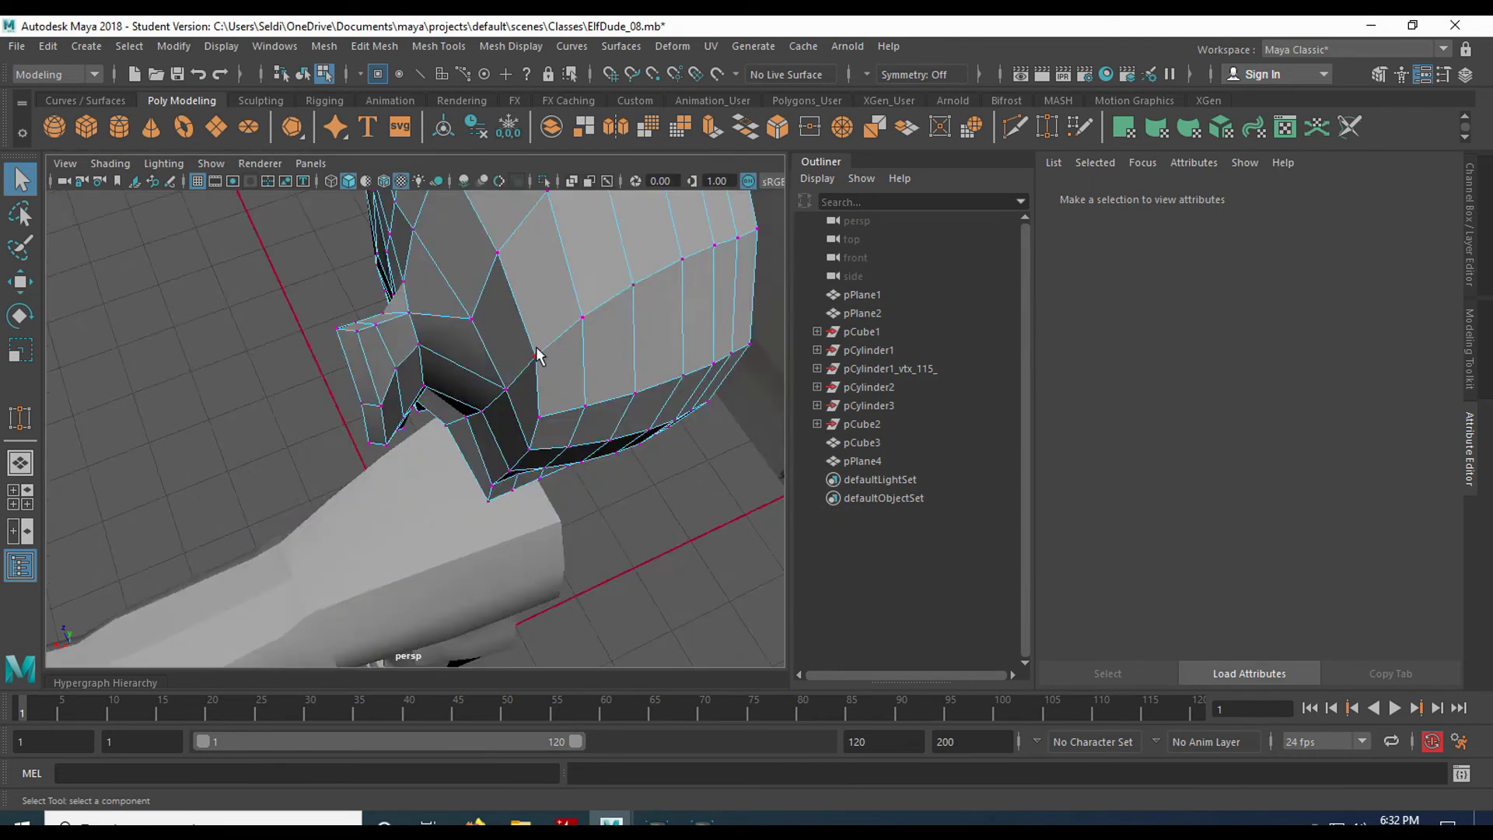
Select the lower column of corner vertices where the rear strip meets the head side and adjust its position
{"action": "left_click_drag", "start_coordinate": [537, 347], "coordinate": [591, 326], "text": "alt"}
{"action": "middle_click_drag", "start_coordinate": [591, 326], "coordinate": [496, 366], "text": "alt"}
{"action": "left_click", "coordinate": [476, 388]}
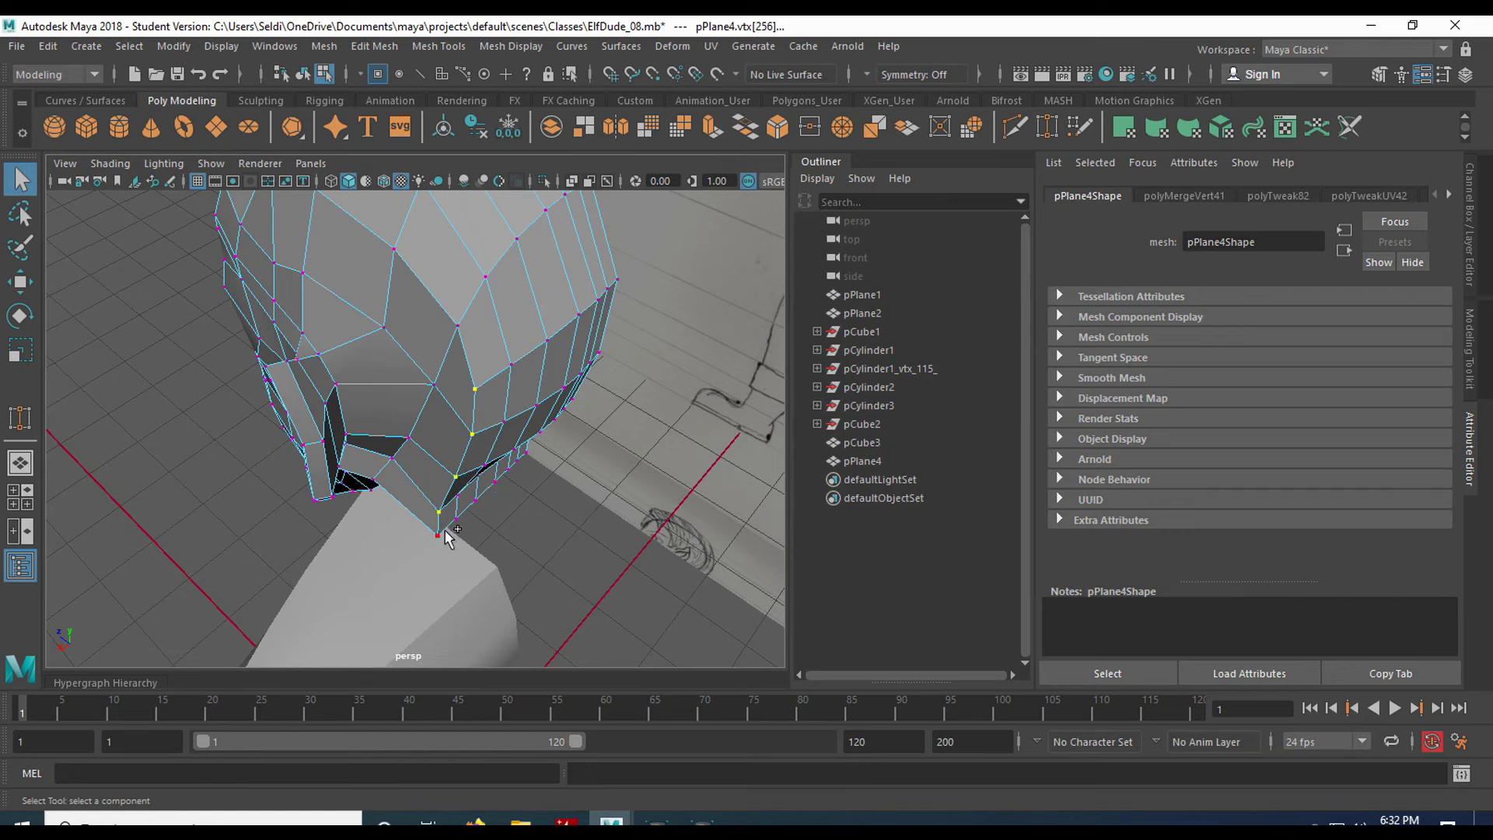
{"action": "key", "text": "w"}
{"action": "left_click_drag", "start_coordinate": [393, 537], "coordinate": [383, 412]}
Reposition individual vertices above and behind the ear to even out the curve of the head side
{"action": "left_click", "coordinate": [428, 406]}
{"action": "left_click_drag", "start_coordinate": [422, 345], "coordinate": [408, 340]}
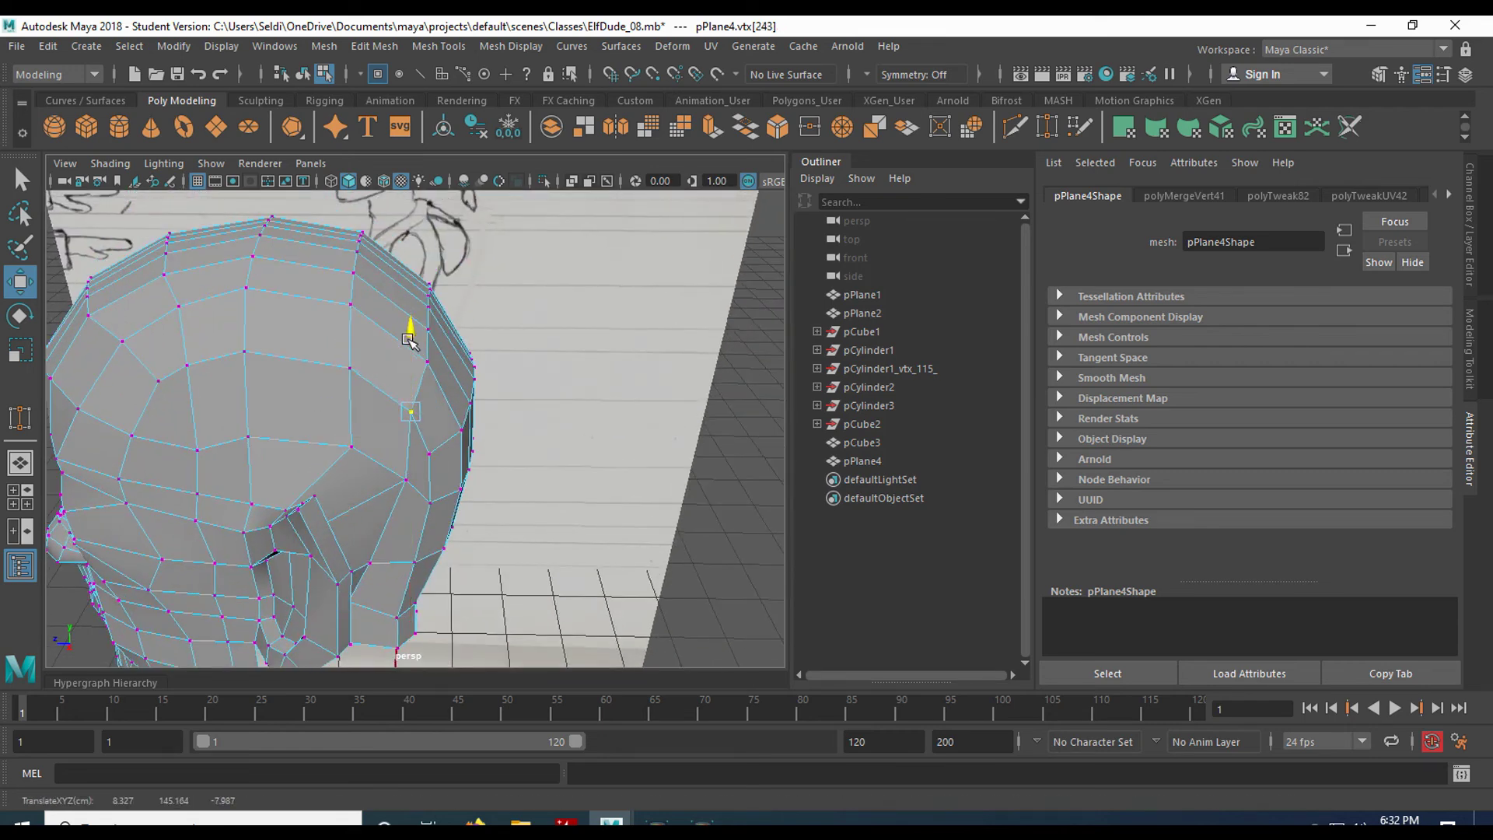
{"action": "left_click_drag", "start_coordinate": [441, 432], "coordinate": [406, 423], "text": "alt"}
{"action": "left_click", "coordinate": [382, 430]}
{"action": "left_click_drag", "start_coordinate": [459, 474], "coordinate": [300, 482], "text": "alt"}
{"action": "left_click_drag", "start_coordinate": [268, 424], "coordinate": [273, 418]}
{"action": "left_click_drag", "start_coordinate": [355, 490], "coordinate": [476, 442], "text": "alt"}
Move the vertices directly behind and above the ear in the side view to space the mesh more evenly
{"action": "left_click", "coordinate": [391, 421]}
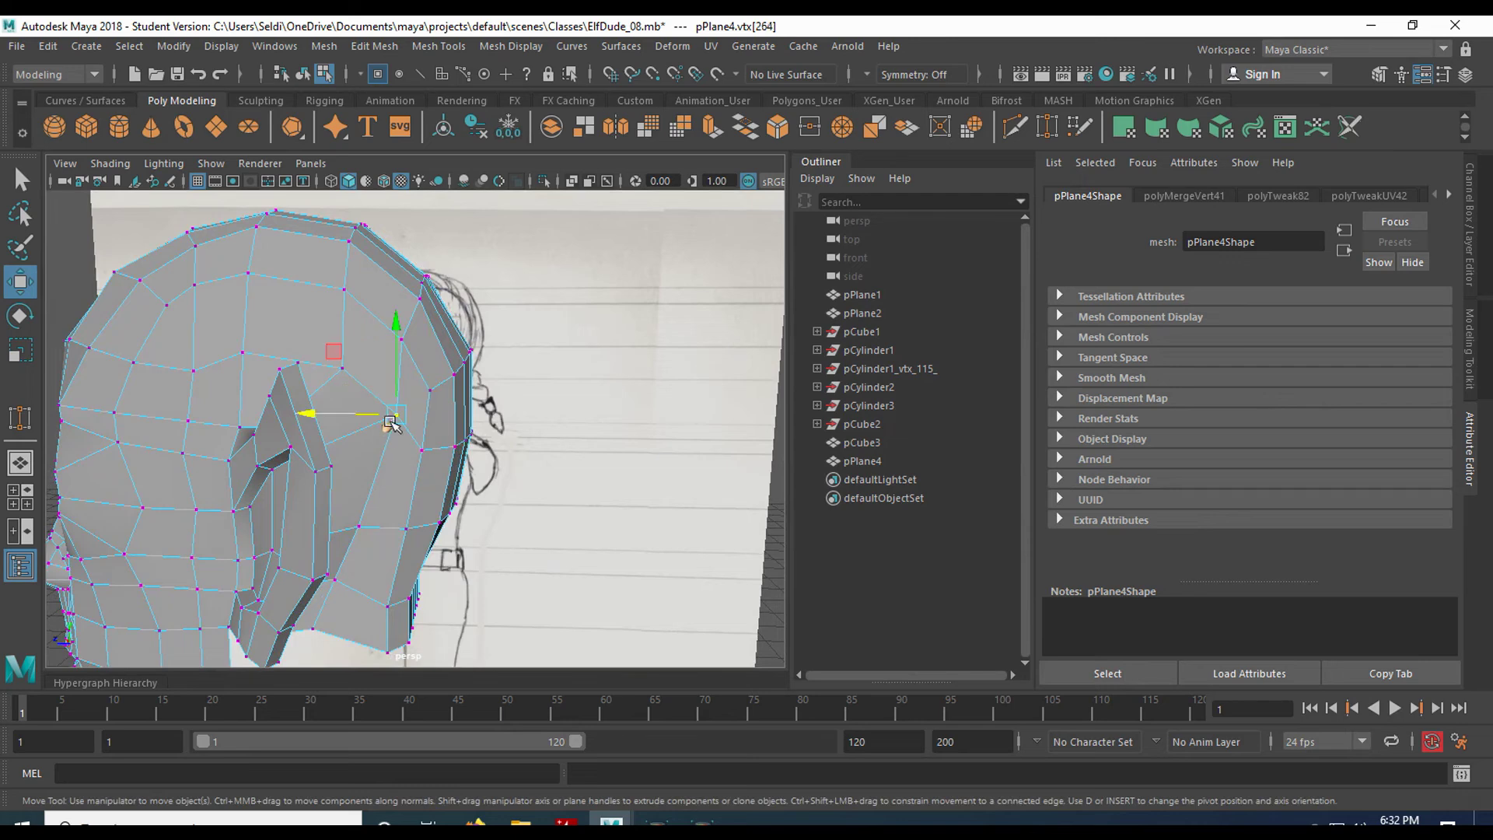
{"action": "key", "text": "space"}
{"action": "key", "text": "space"}
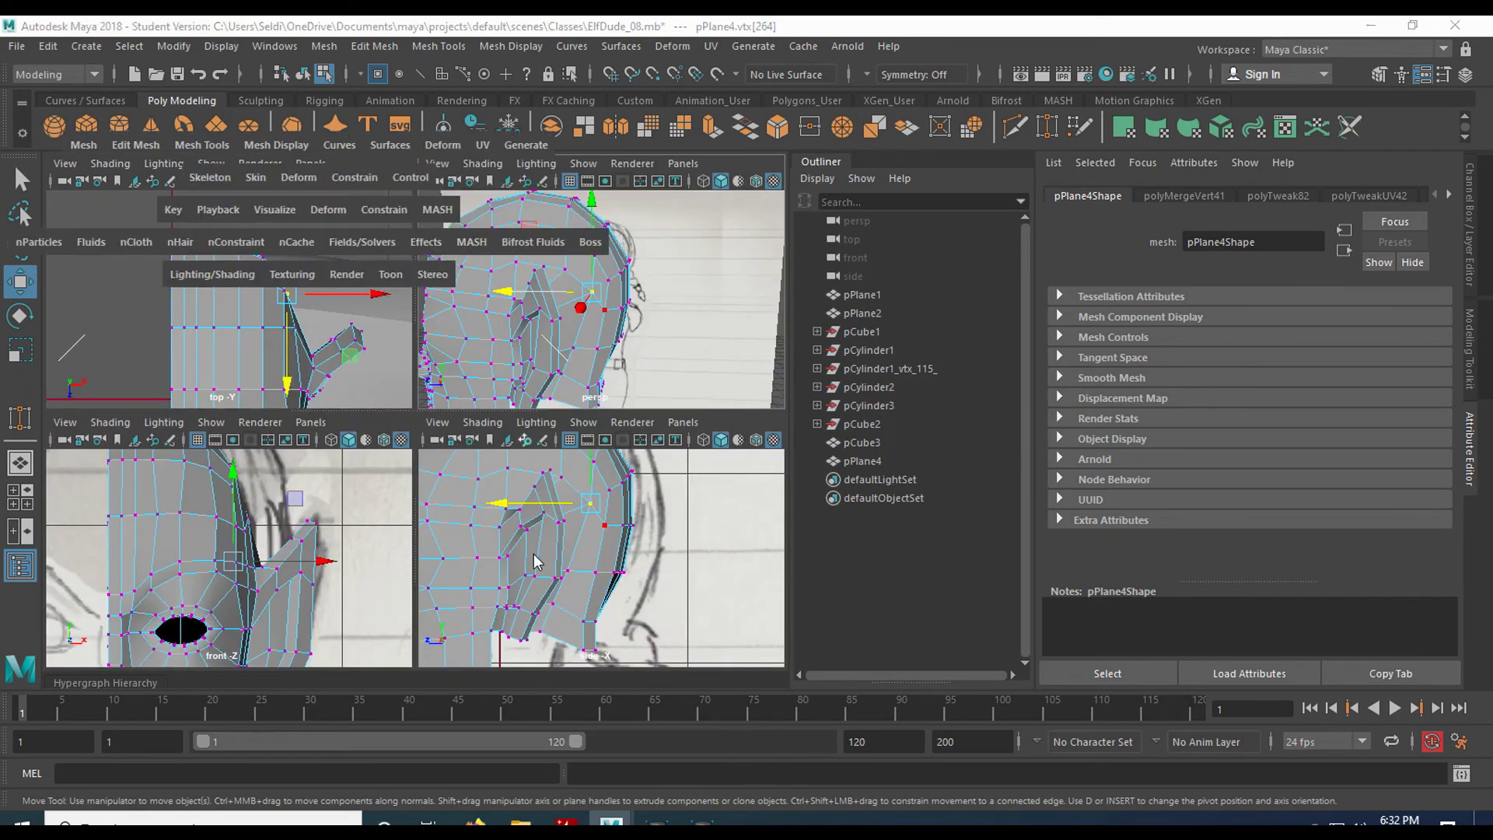
{"action": "middle_click_drag", "start_coordinate": [446, 422], "coordinate": [545, 506], "text": "alt"}
{"action": "left_click_drag", "start_coordinate": [490, 388], "coordinate": [470, 400]}
{"action": "left_click", "coordinate": [422, 319]}
{"action": "left_click_drag", "start_coordinate": [418, 321], "coordinate": [412, 331]}
{"action": "left_click", "coordinate": [292, 299]}
{"action": "left_click_drag", "start_coordinate": [292, 300], "coordinate": [290, 323]}
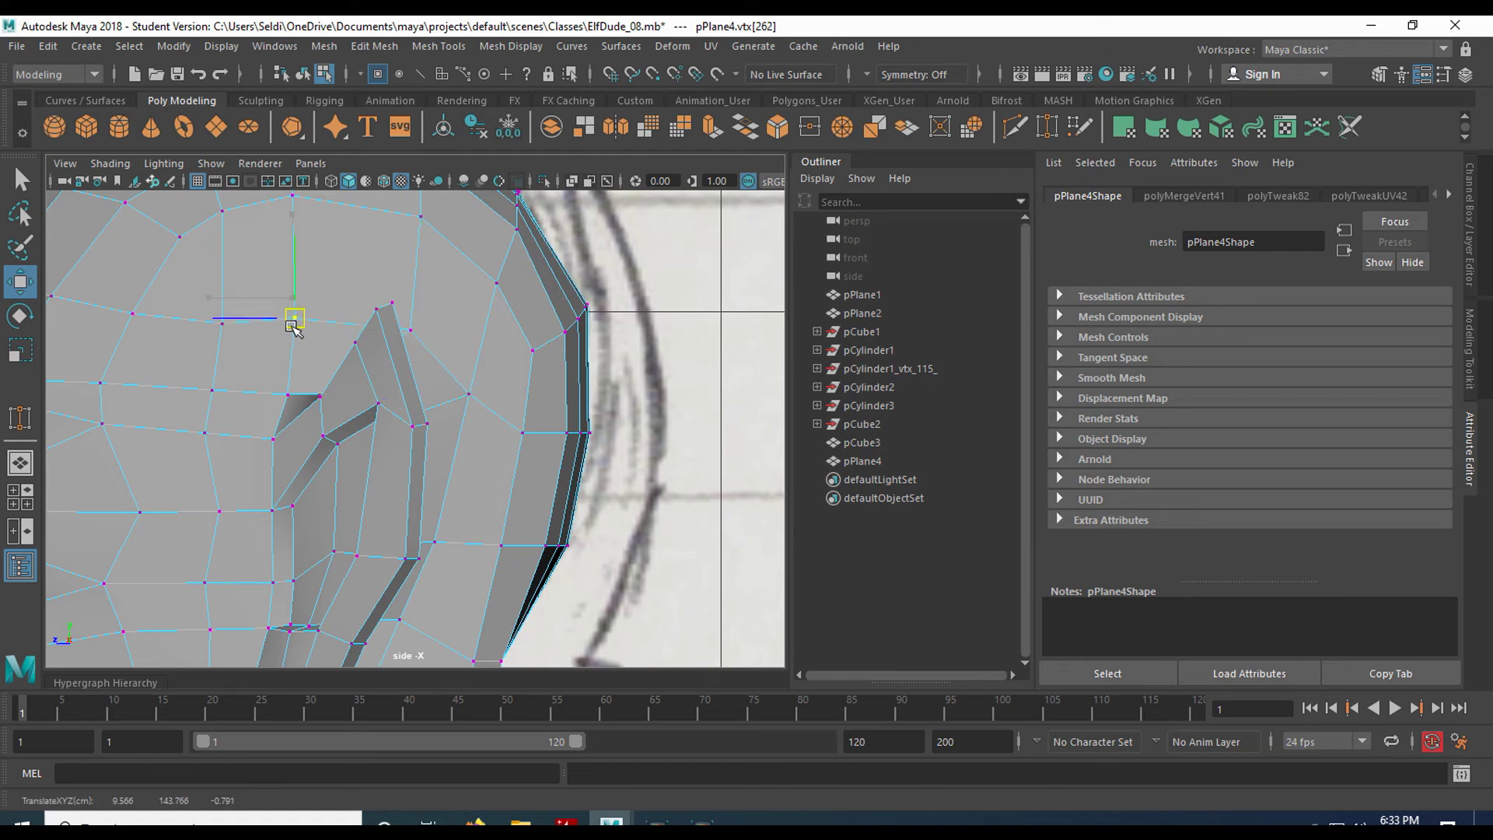
Adjust more vertices above the ear and toward the back of the head in the side view
{"action": "middle_click_drag", "start_coordinate": [328, 271], "coordinate": [410, 354], "text": "alt"}
{"action": "left_click", "coordinate": [377, 280]}
{"action": "left_click_drag", "start_coordinate": [376, 280], "coordinate": [309, 304]}
{"action": "left_click", "coordinate": [312, 304]}
{"action": "left_click", "coordinate": [502, 299]}
{"action": "left_click_drag", "start_coordinate": [504, 300], "coordinate": [504, 314]}
Shift the vertices between the ear and the lower back of the head to straighten the edge flow in the side view
{"action": "middle_click_drag", "start_coordinate": [591, 463], "coordinate": [485, 320], "text": "alt"}
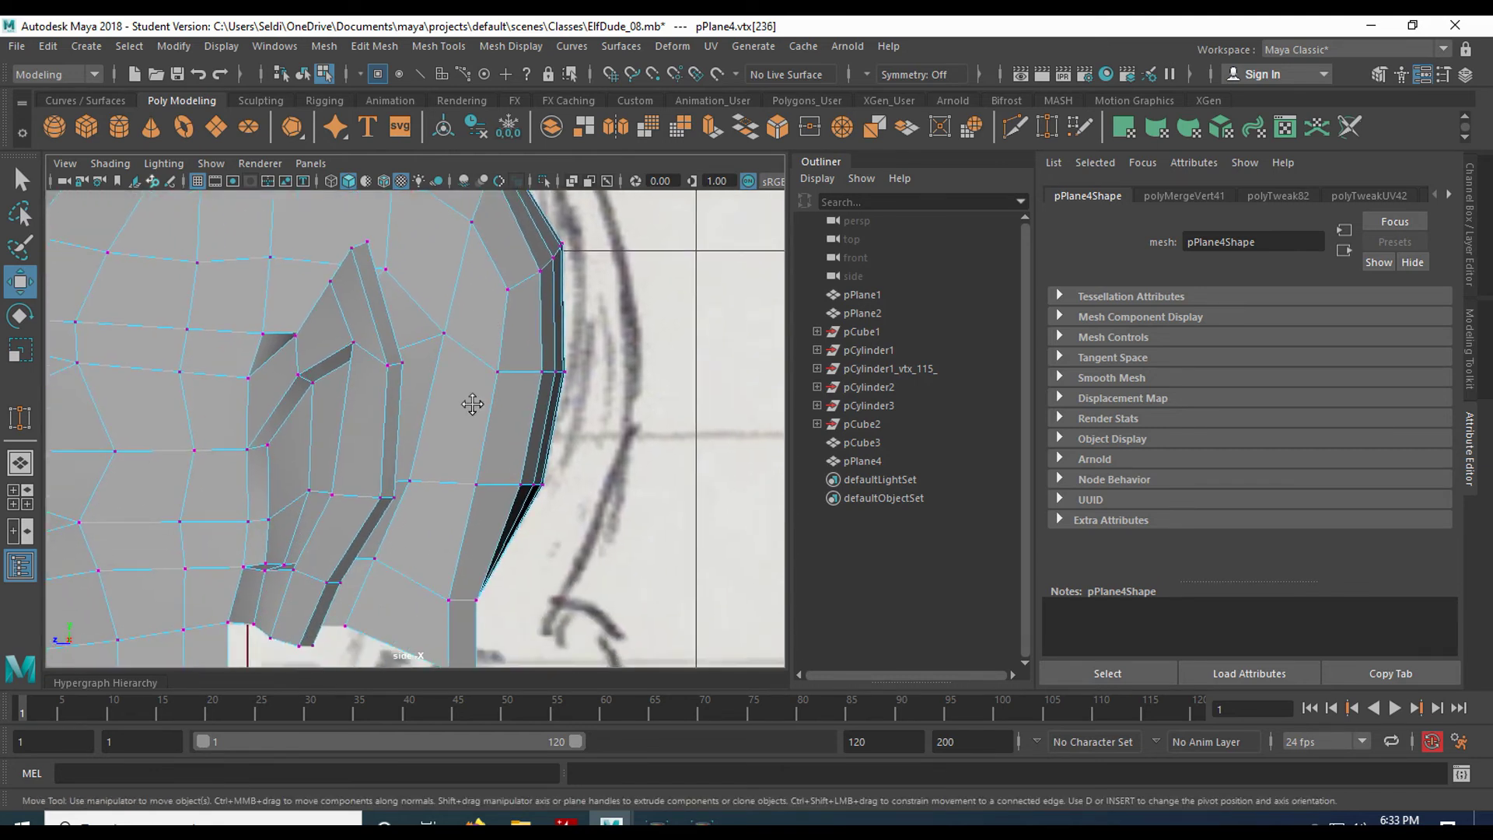
{"action": "middle_click_drag", "start_coordinate": [472, 405], "coordinate": [475, 315], "text": "alt"}
{"action": "left_click_drag", "start_coordinate": [476, 401], "coordinate": [459, 401]}
{"action": "left_click", "coordinate": [451, 504]}
{"action": "left_click_drag", "start_coordinate": [450, 504], "coordinate": [422, 502]}
{"action": "left_click", "coordinate": [451, 578]}
{"action": "mouse_move", "coordinate": [451, 578]}
{"action": "left_mouse_down"}
{"action": "mouse_move", "coordinate": [398, 557]}
{"action": "mouse_move", "coordinate": [438, 574]}
{"action": "left_mouse_up"}
{"action": "left_click", "coordinate": [470, 579]}
{"action": "left_click", "coordinate": [466, 509]}
Return to the perspective view and adjust the lower corner vertices behind the ear along Z
{"action": "key", "text": "space"}
{"action": "key", "text": "space"}
{"action": "middle_click_drag", "start_coordinate": [506, 587], "coordinate": [550, 433], "text": "alt"}
{"action": "left_click_drag", "start_coordinate": [550, 434], "coordinate": [441, 374], "text": "alt"}
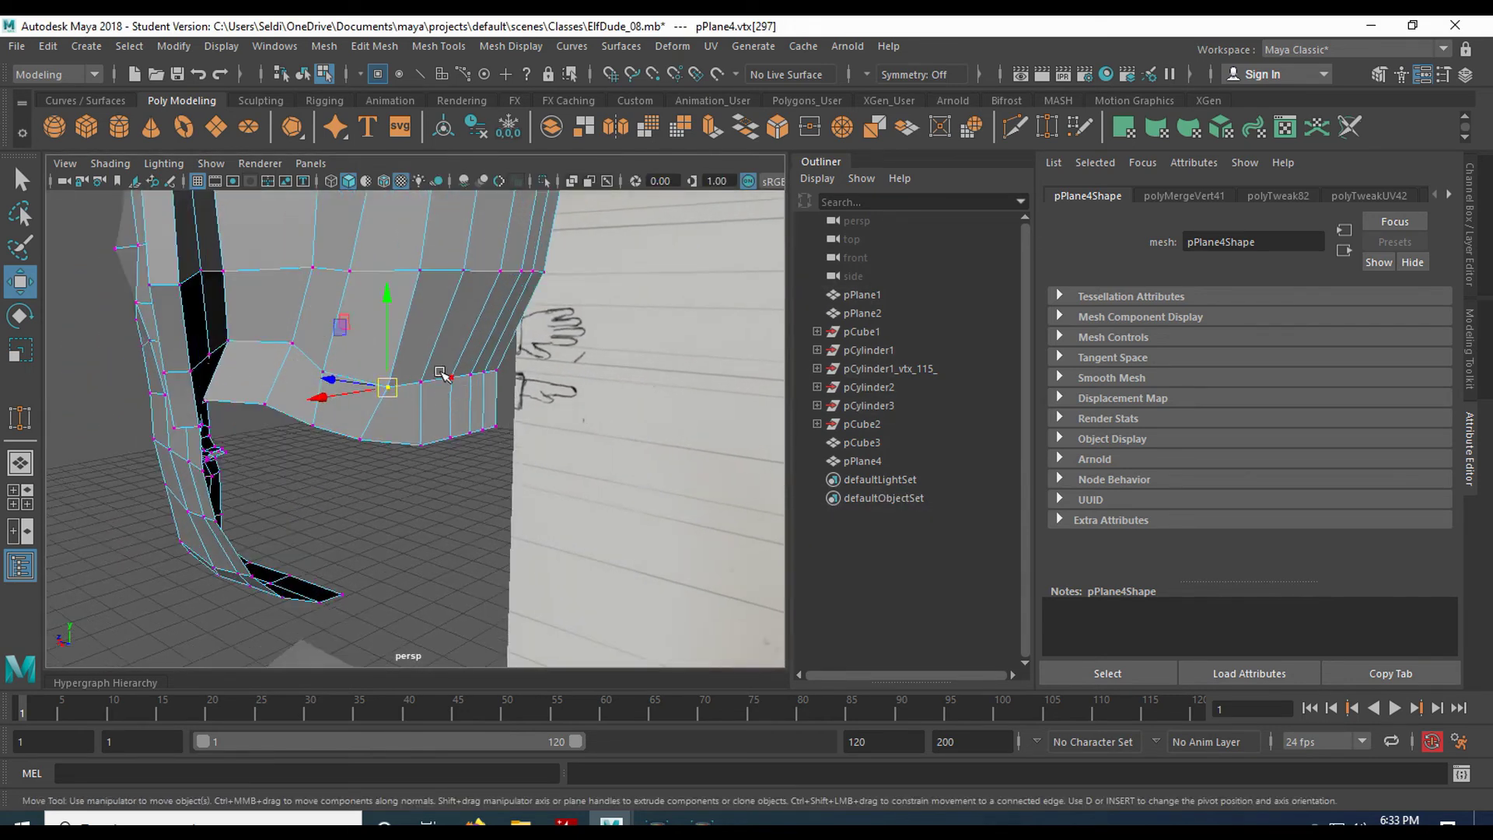
{"action": "middle_click_drag", "start_coordinate": [442, 375], "coordinate": [461, 479], "text": "alt"}
{"action": "left_click_drag", "start_coordinate": [373, 485], "coordinate": [367, 484]}
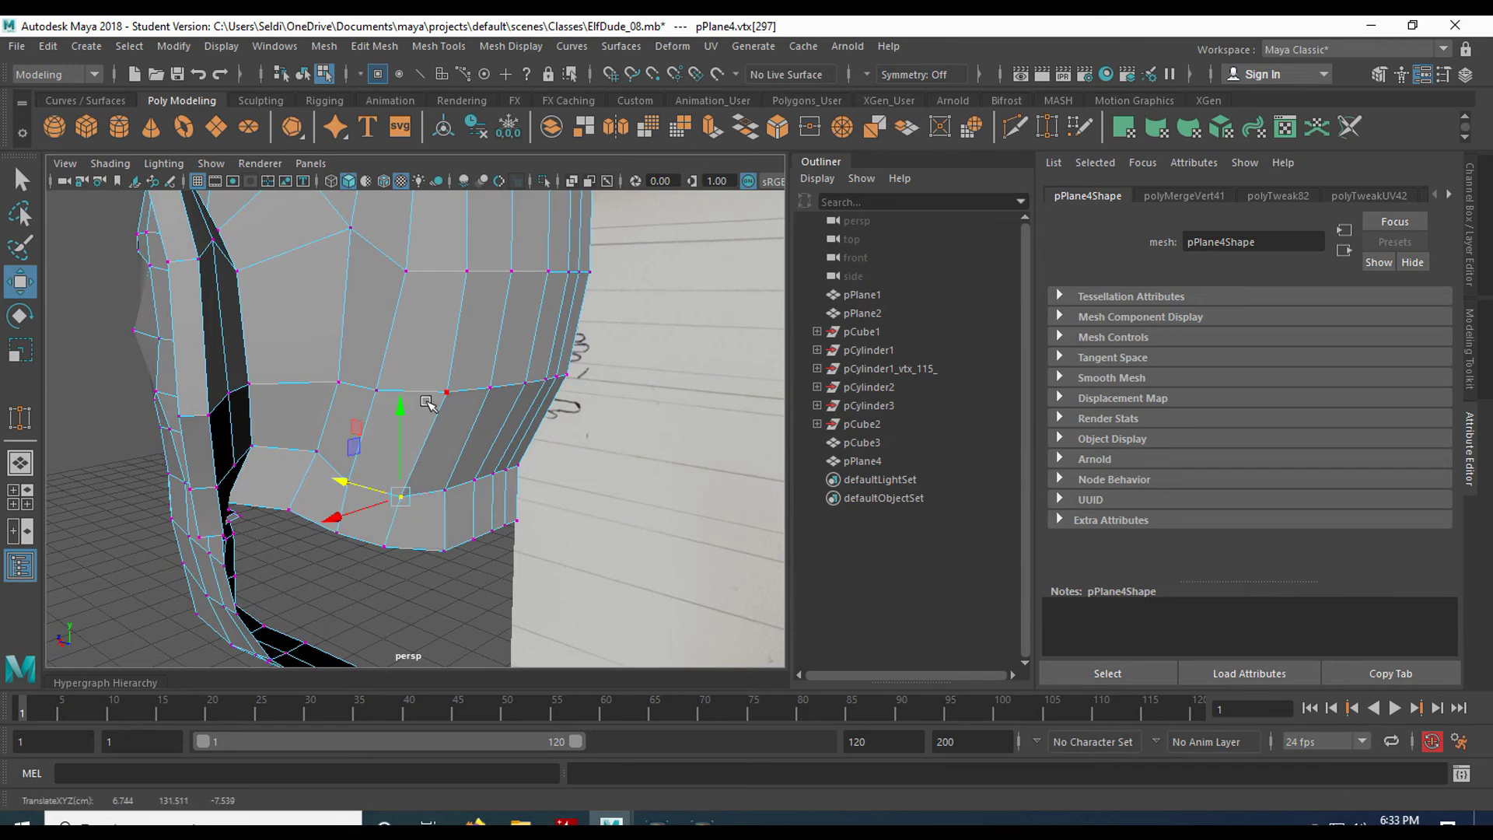
{"action": "left_click_drag", "start_coordinate": [424, 392], "coordinate": [443, 447]}
Move the bottom-row vertices of the rear strip along Z to curve the lower edge of the head
{"action": "middle_click_drag", "start_coordinate": [443, 447], "coordinate": [504, 525], "text": "alt"}
{"action": "left_click_drag", "start_coordinate": [504, 525], "coordinate": [288, 458], "text": "alt"}
{"action": "middle_click_drag", "start_coordinate": [287, 459], "coordinate": [412, 420], "text": "alt"}
{"action": "left_click_drag", "start_coordinate": [412, 419], "coordinate": [513, 490], "text": "alt"}
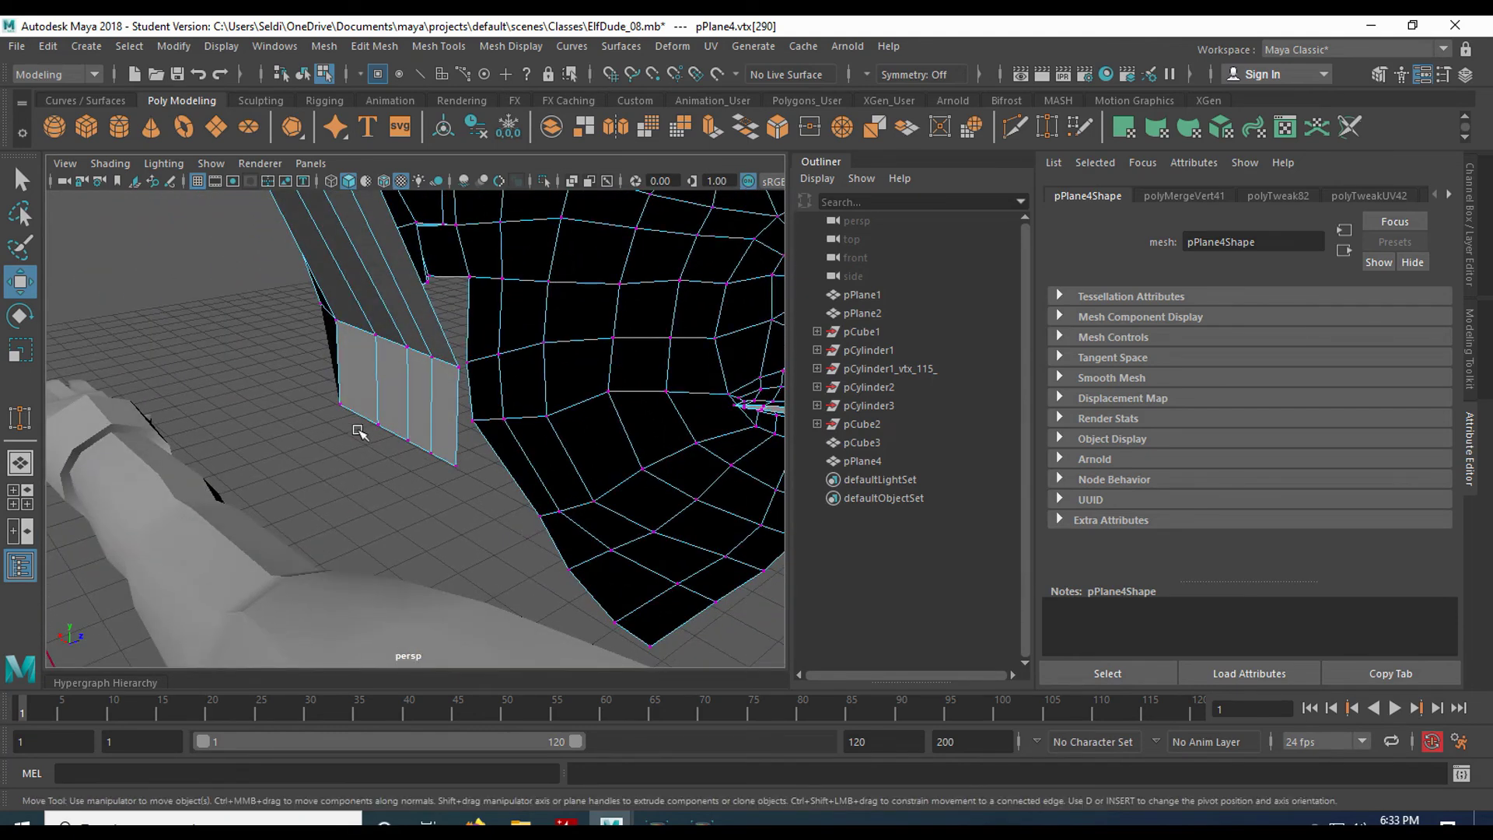
{"action": "left_click_drag", "start_coordinate": [419, 408], "coordinate": [503, 441]}
{"action": "left_click", "coordinate": [431, 453]}
{"action": "left_click", "coordinate": [456, 464]}
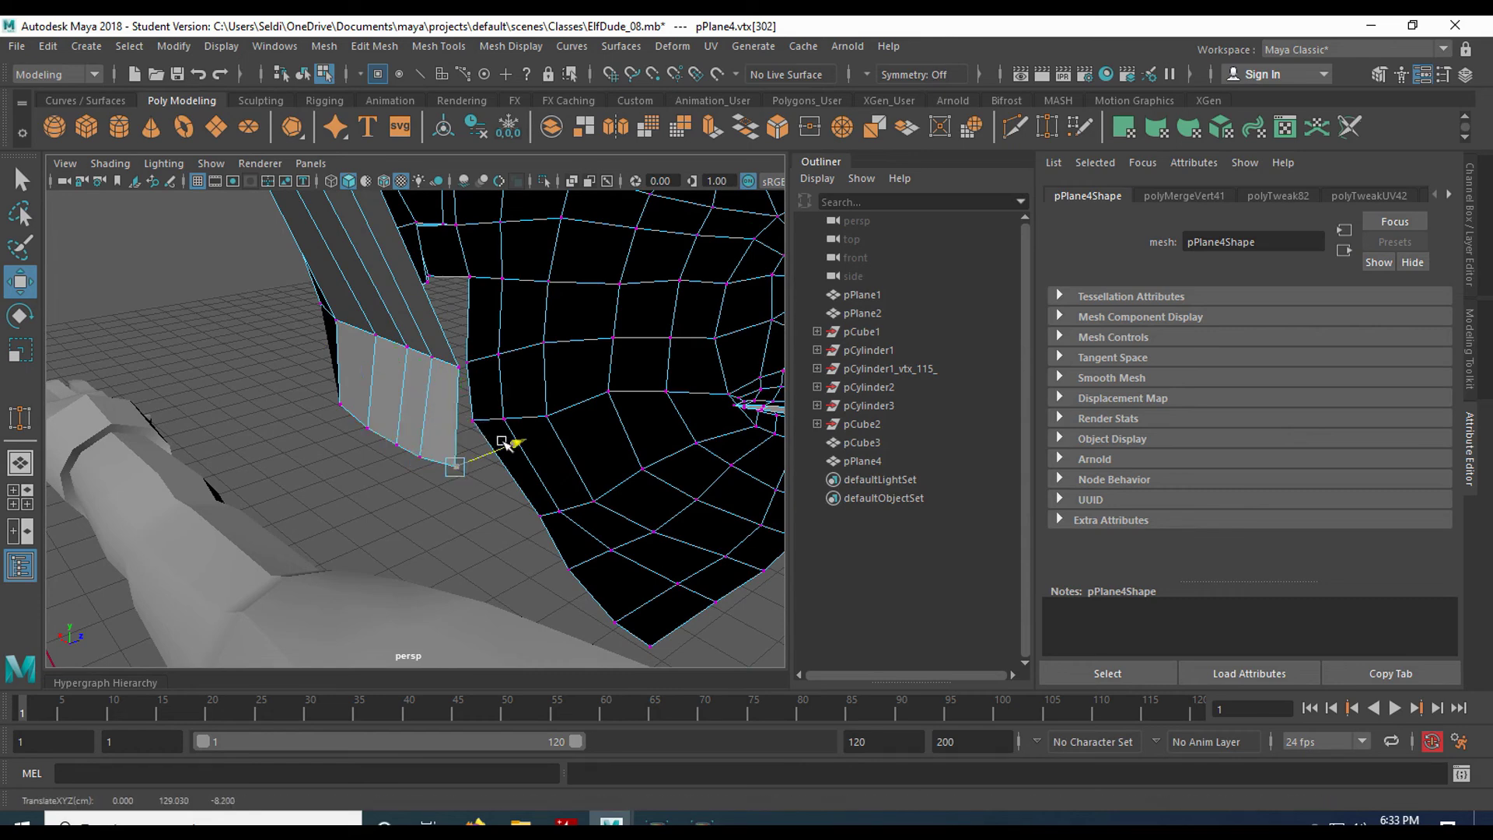
Move vertices in the row above the rear strip's bottom edge along Z to round the back of the head
{"action": "left_click_drag", "start_coordinate": [350, 463], "coordinate": [585, 358], "text": "alt"}
{"action": "mouse_move", "coordinate": [385, 340]}
{"action": "left_mouse_down", "text": "alt"}
{"action": "mouse_move", "coordinate": [391, 386]}
{"action": "mouse_move", "coordinate": [426, 428]}
{"action": "left_mouse_up", "text": "alt"}
{"action": "left_click_drag", "start_coordinate": [490, 373], "coordinate": [243, 403], "text": "alt"}
{"action": "left_click_drag", "start_coordinate": [505, 347], "coordinate": [506, 355]}
{"action": "left_click", "coordinate": [455, 360]}
{"action": "left_click_drag", "start_coordinate": [379, 369], "coordinate": [348, 319], "text": "alt"}
{"action": "left_click", "coordinate": [304, 333]}
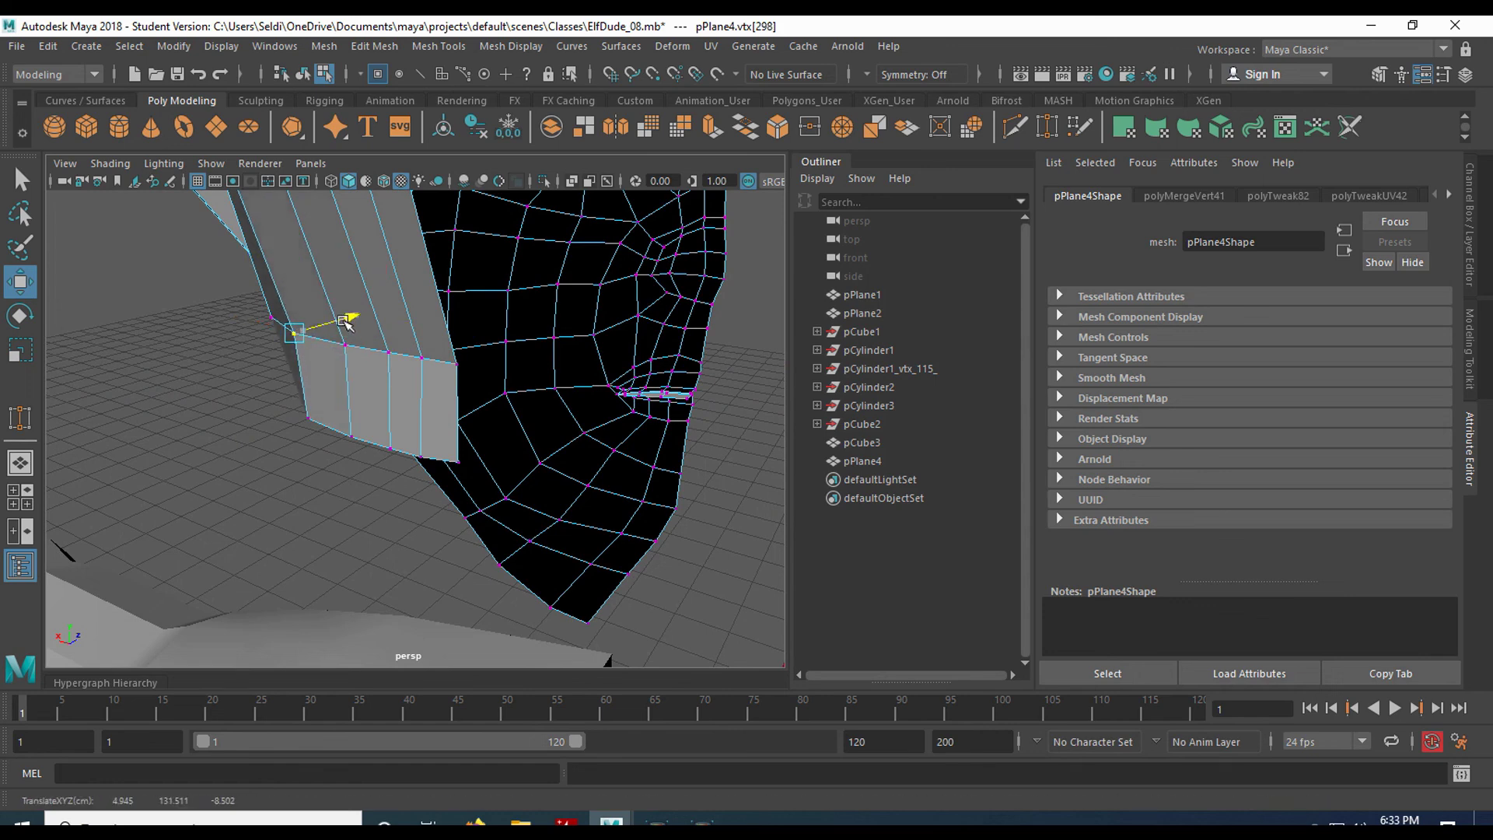
{"action": "left_click_drag", "start_coordinate": [294, 386], "coordinate": [594, 401], "text": "alt"}
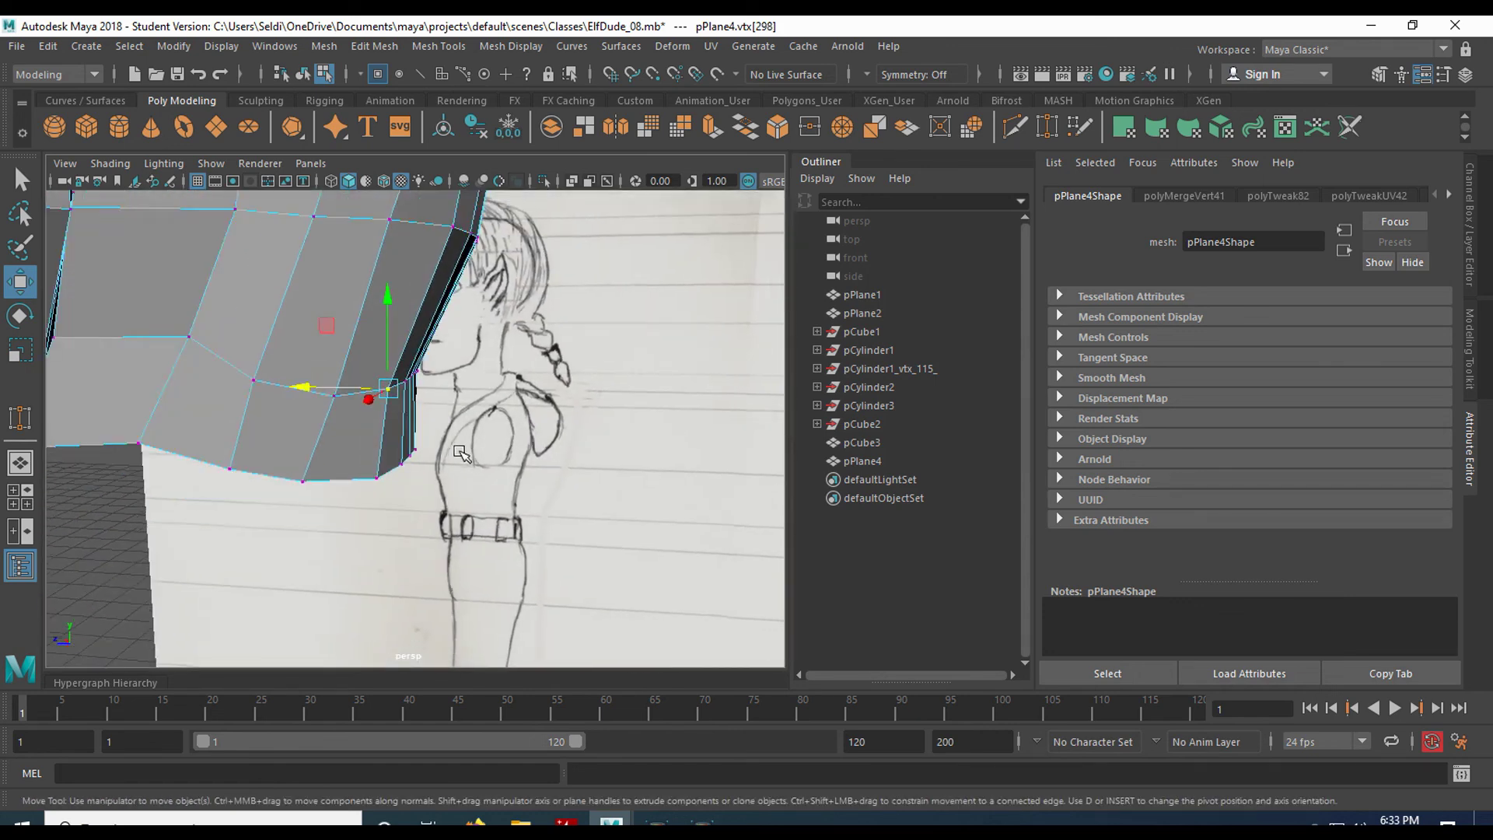
Return to object mode and examine the whole half-head from the back, side and front
{"action": "scroll", "coordinate": [458, 453], "scroll_direction": "down", "scroll_amount": 5}
{"action": "left_click_drag", "start_coordinate": [396, 474], "coordinate": [466, 476], "text": "alt"}
{"action": "right_click_drag", "start_coordinate": [468, 478], "coordinate": [352, 482], "text": "alt"}
{"action": "left_click_drag", "start_coordinate": [352, 482], "coordinate": [335, 443], "text": "alt"}
{"action": "scroll", "coordinate": [330, 441], "scroll_direction": "up", "scroll_amount": 5}
{"action": "right_click_drag", "start_coordinate": [370, 332], "coordinate": [451, 270]}
{"action": "scroll", "coordinate": [403, 423], "scroll_direction": "down", "scroll_amount": 5}
{"action": "scroll", "coordinate": [424, 458], "scroll_direction": "up", "scroll_amount": 5}
{"action": "middle_click_drag", "start_coordinate": [439, 488], "coordinate": [340, 423], "text": "alt"}
{"action": "left_click_drag", "start_coordinate": [340, 423], "coordinate": [297, 454], "text": "alt"}
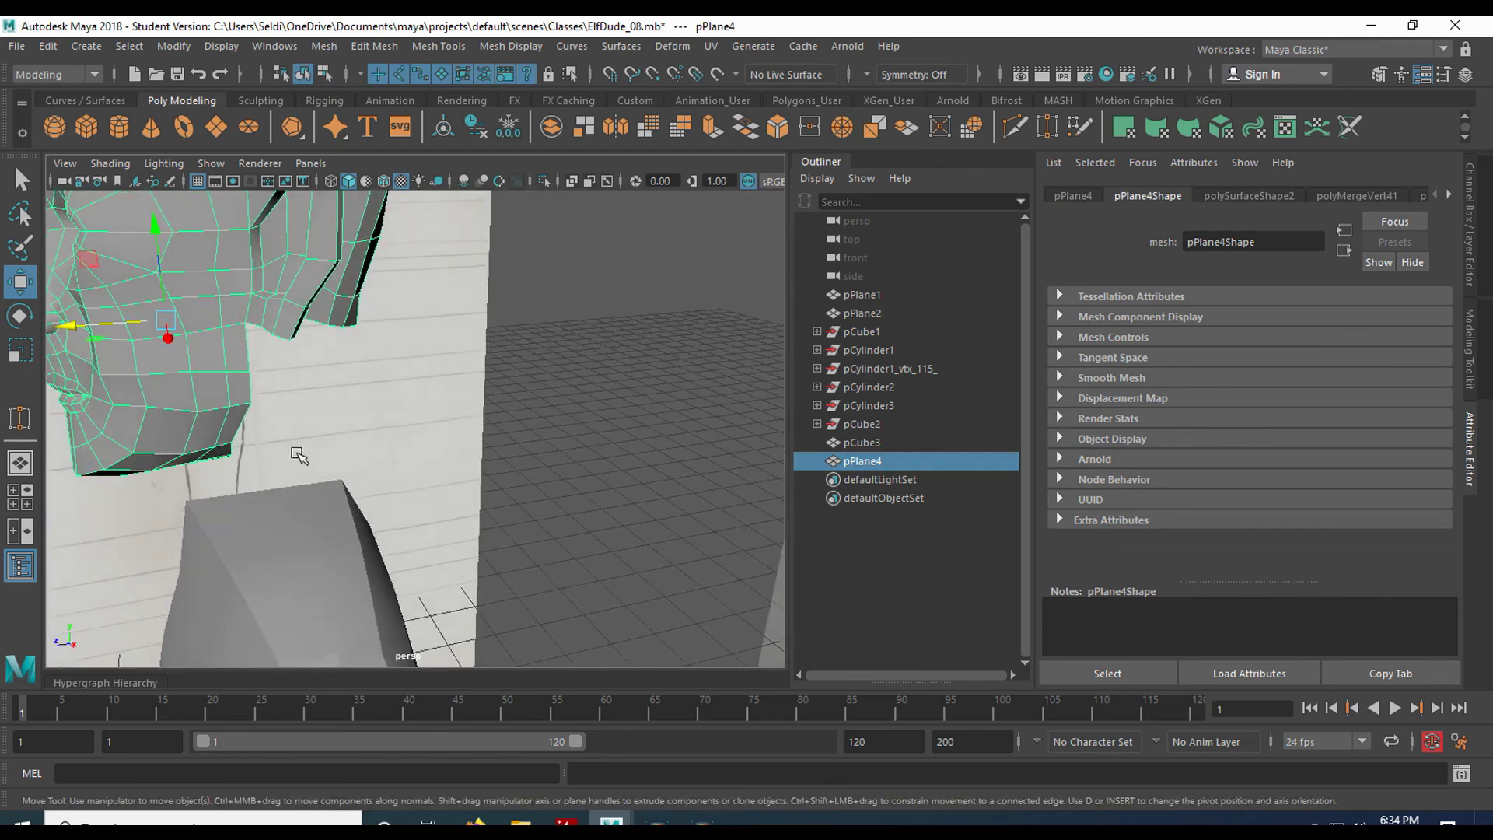
{"action": "mouse_move", "coordinate": [289, 522]}
{"action": "left_mouse_down", "text": "alt"}
{"action": "mouse_move", "coordinate": [387, 498]}
{"action": "mouse_move", "coordinate": [293, 491]}
{"action": "mouse_move", "coordinate": [277, 422]}
{"action": "mouse_move", "coordinate": [451, 466]}
{"action": "mouse_move", "coordinate": [543, 443]}
{"action": "mouse_move", "coordinate": [506, 476]}
{"action": "mouse_move", "coordinate": [320, 509]}
{"action": "mouse_move", "coordinate": [400, 532]}
{"action": "mouse_move", "coordinate": [427, 516]}
{"action": "mouse_move", "coordinate": [210, 506]}
{"action": "mouse_move", "coordinate": [257, 540]}
{"action": "mouse_move", "coordinate": [181, 523]}
{"action": "mouse_move", "coordinate": [444, 490]}
{"action": "left_mouse_up", "text": "alt"}
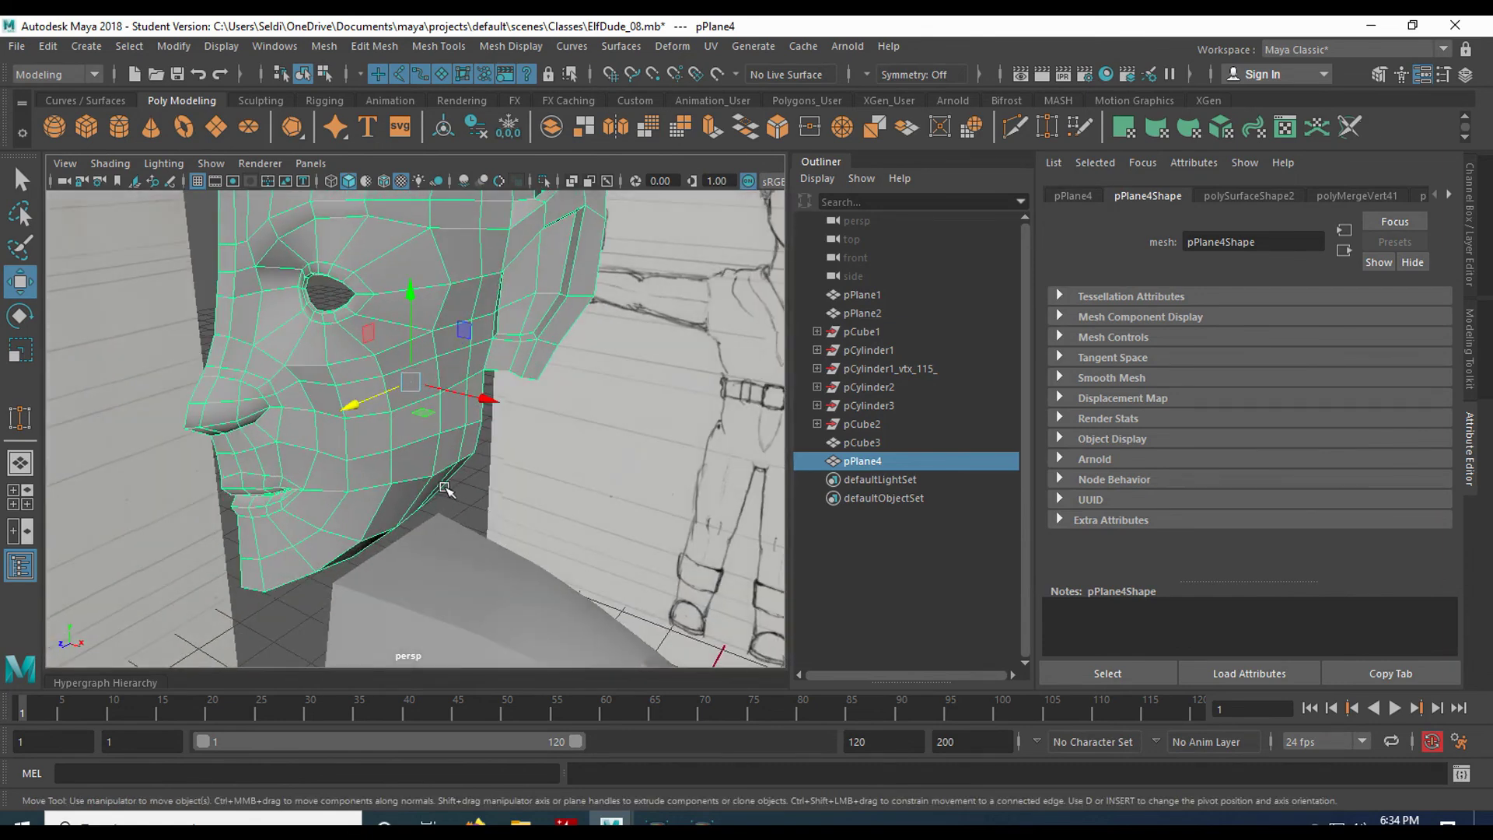
{"action": "scroll", "coordinate": [446, 491], "scroll_direction": "down", "scroll_amount": 4}
{"action": "middle_click_drag", "start_coordinate": [516, 463], "coordinate": [537, 514], "text": "alt"}
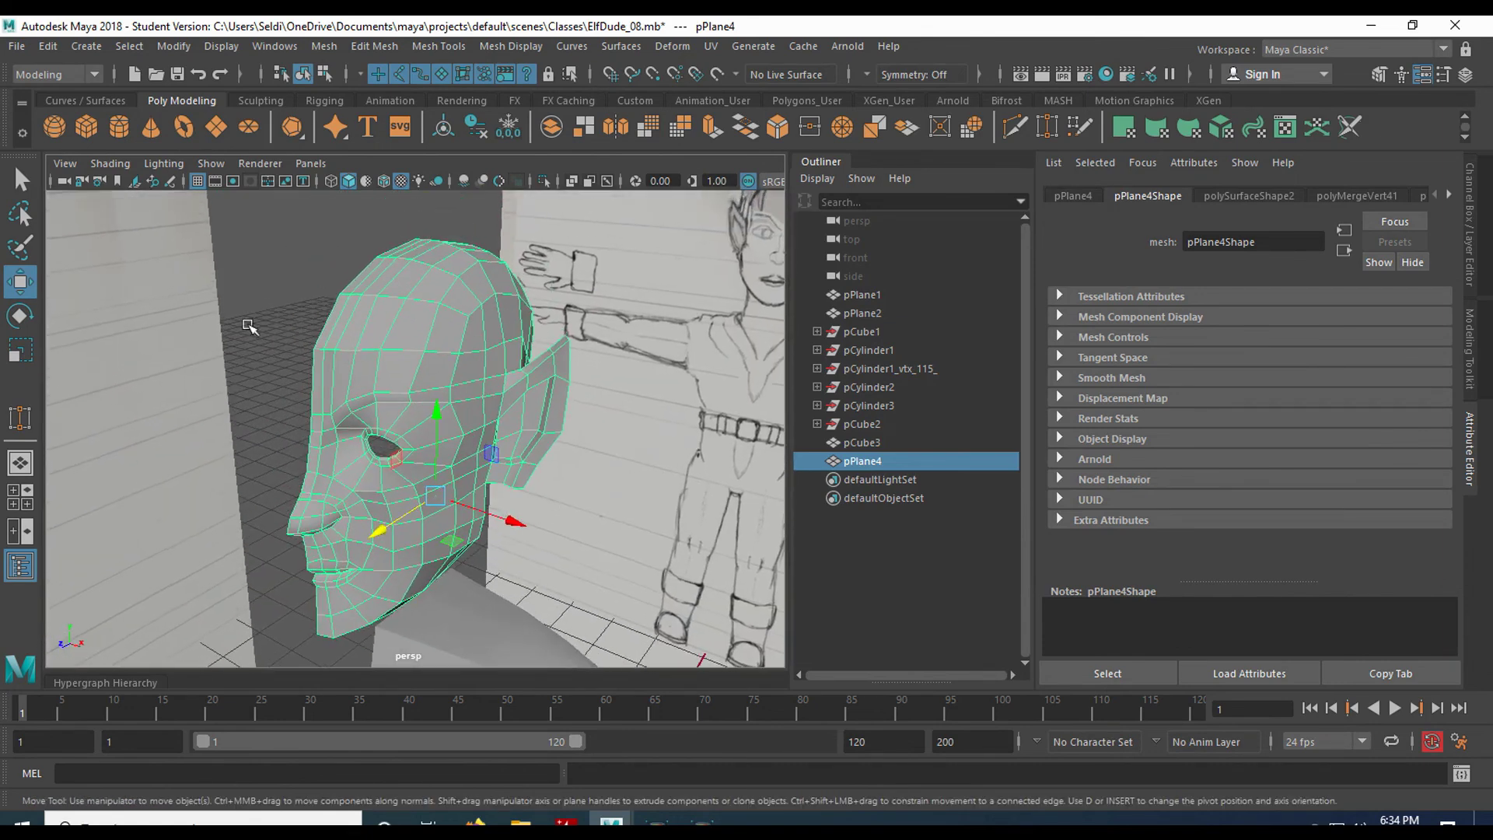
Save the scene as a new version named ElfDude_09.mb, accepting the student version notice
{"action": "left_click", "coordinate": [19, 46]}
{"action": "left_click", "coordinate": [75, 147]}
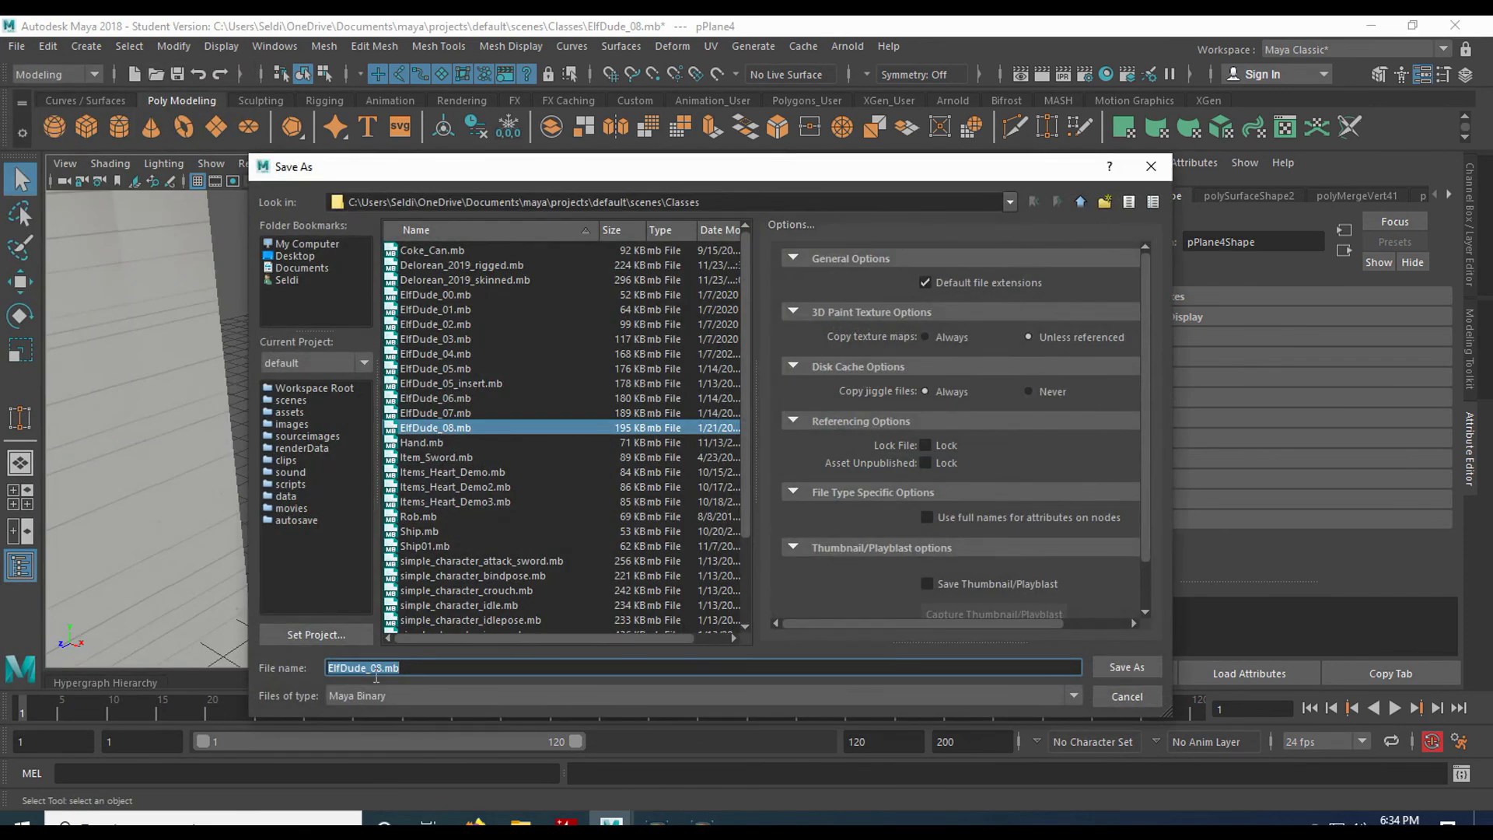
{"action": "key", "text": "Delete"}
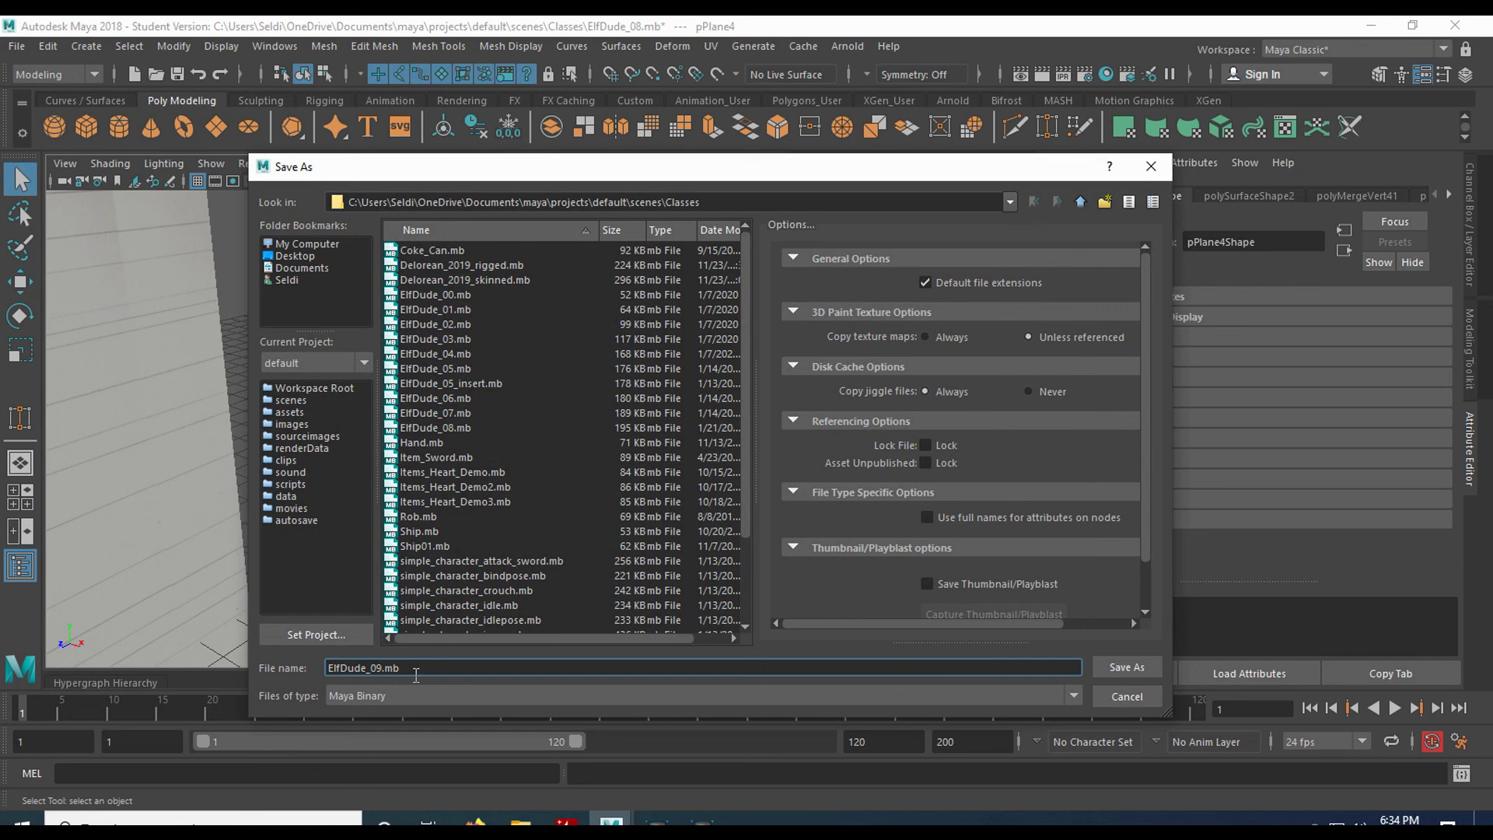
{"action": "left_click", "coordinate": [1119, 667]}
{"action": "left_click", "coordinate": [687, 443]}
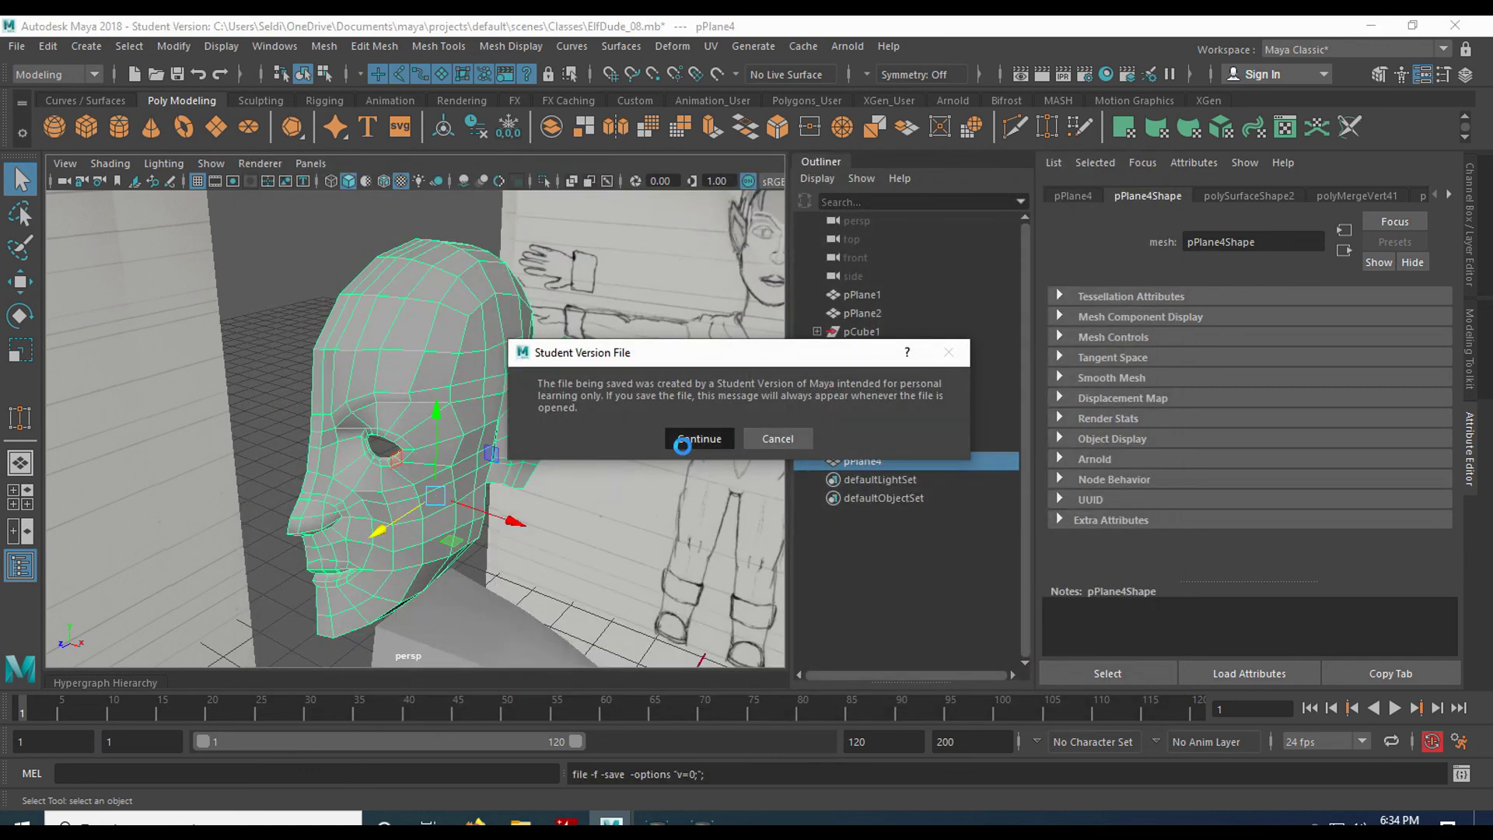